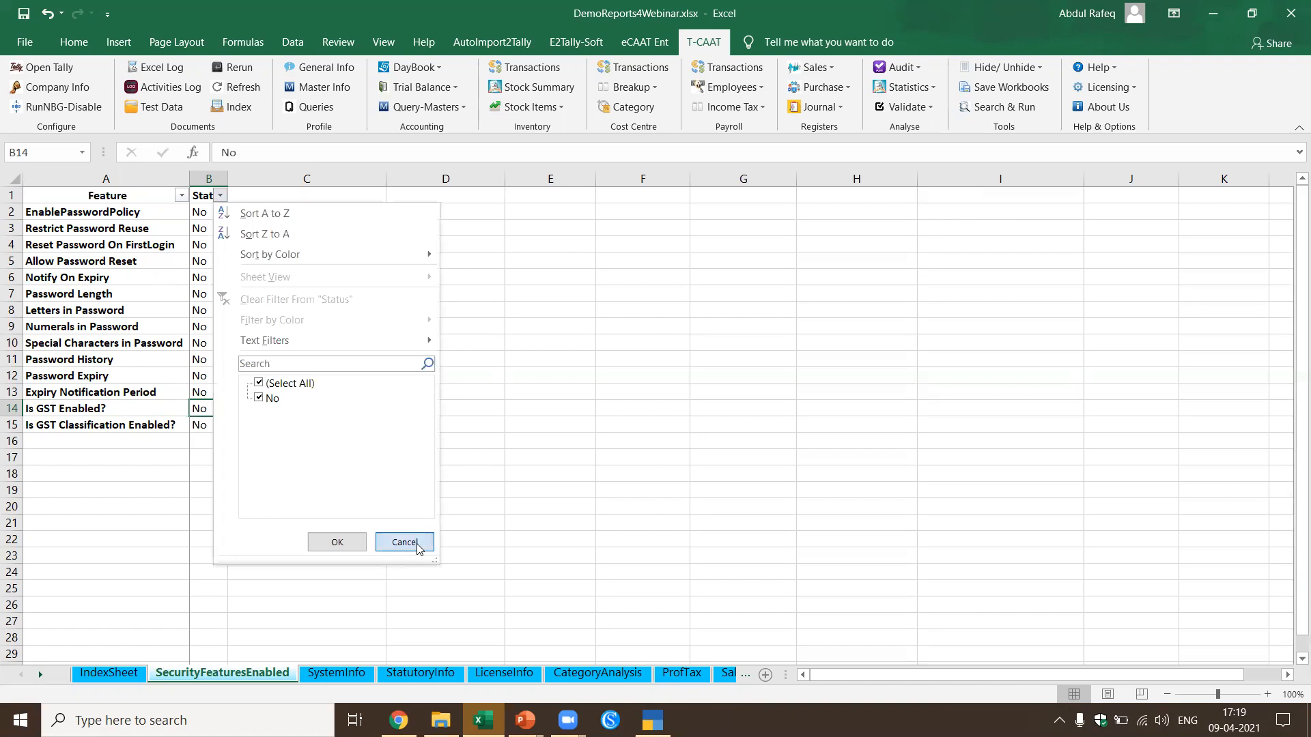
Step: Check the filter options of the Status column on the SecurityFeaturesEnabled sheet
click(292, 42)
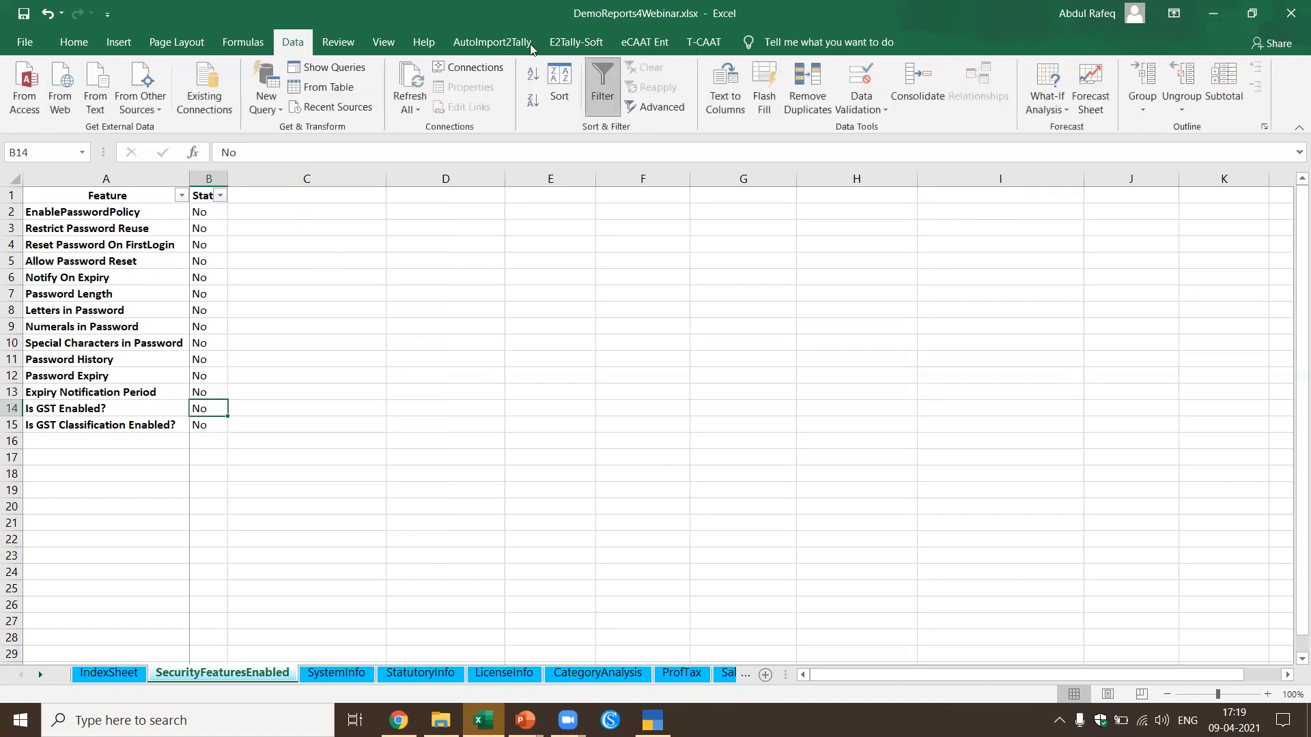
click(239, 230)
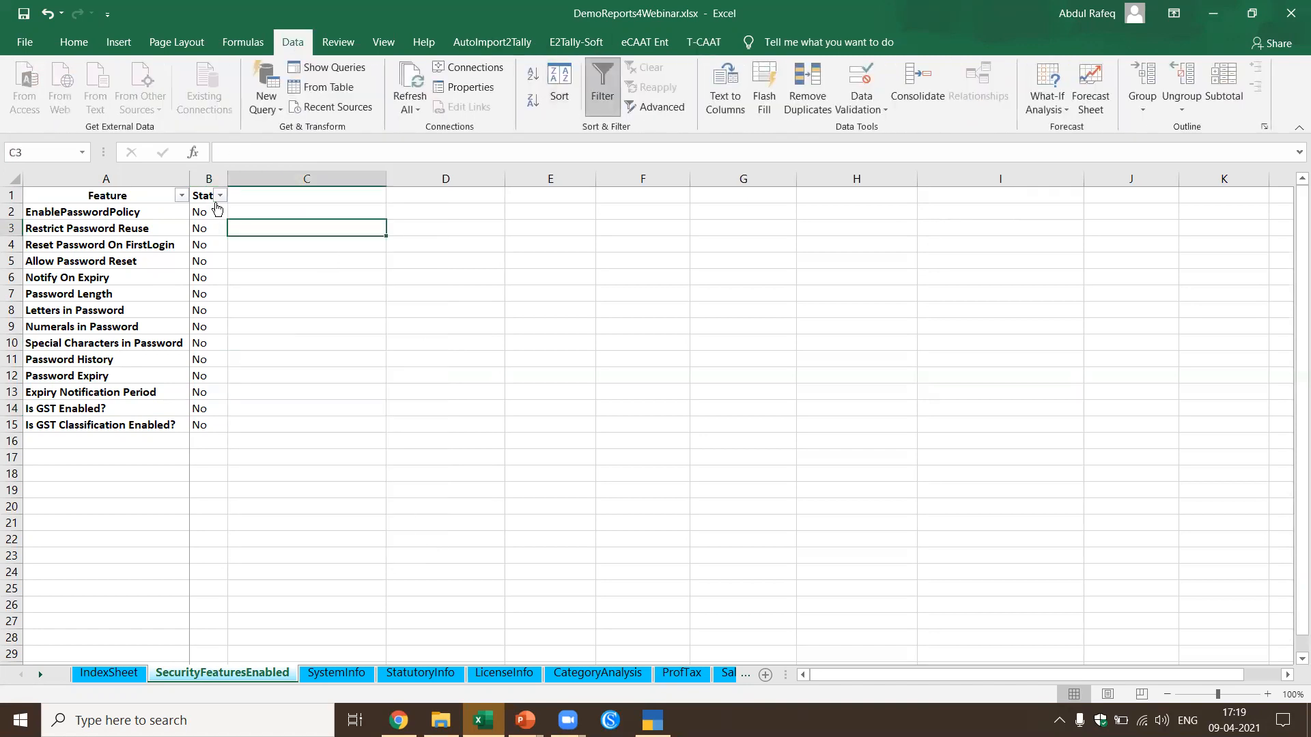
click(220, 196)
click(220, 196)
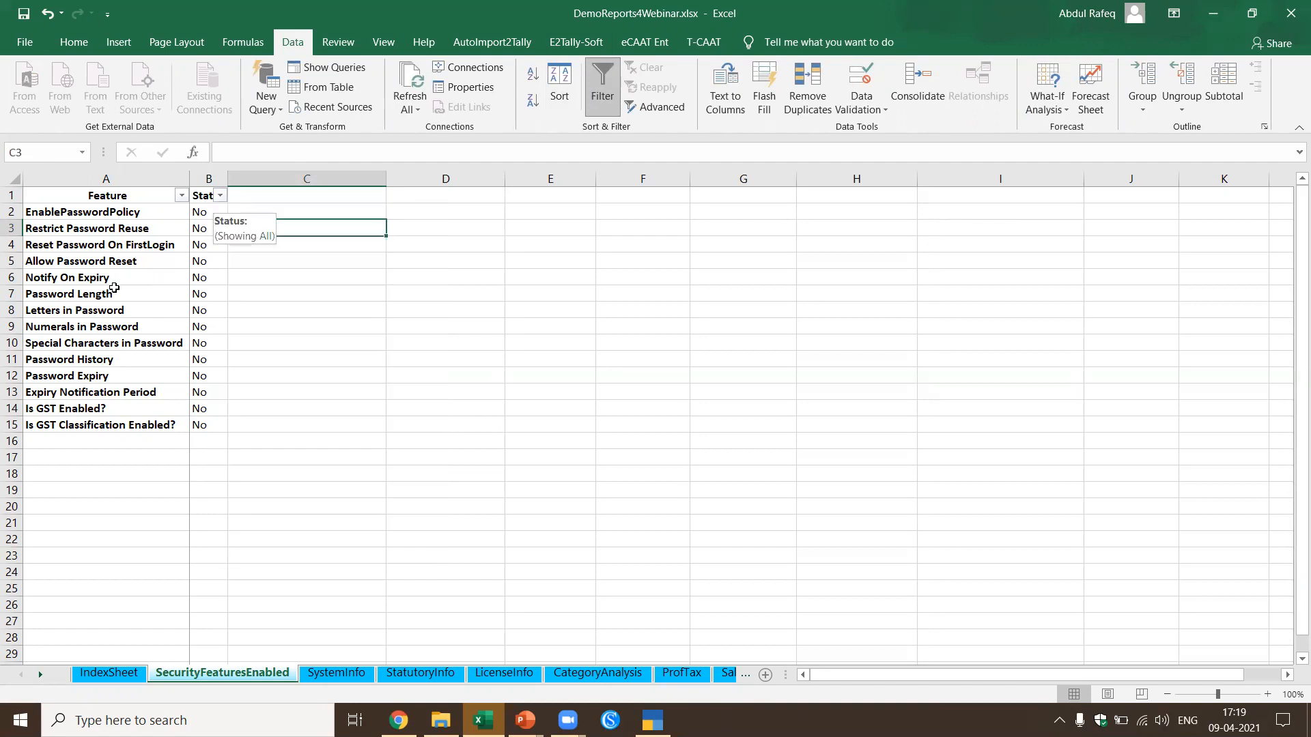
Step: Review the SystemInfo, StatutoryInfo, LicenseInfo and CategoryAnalysis sheets one after another
click(337, 672)
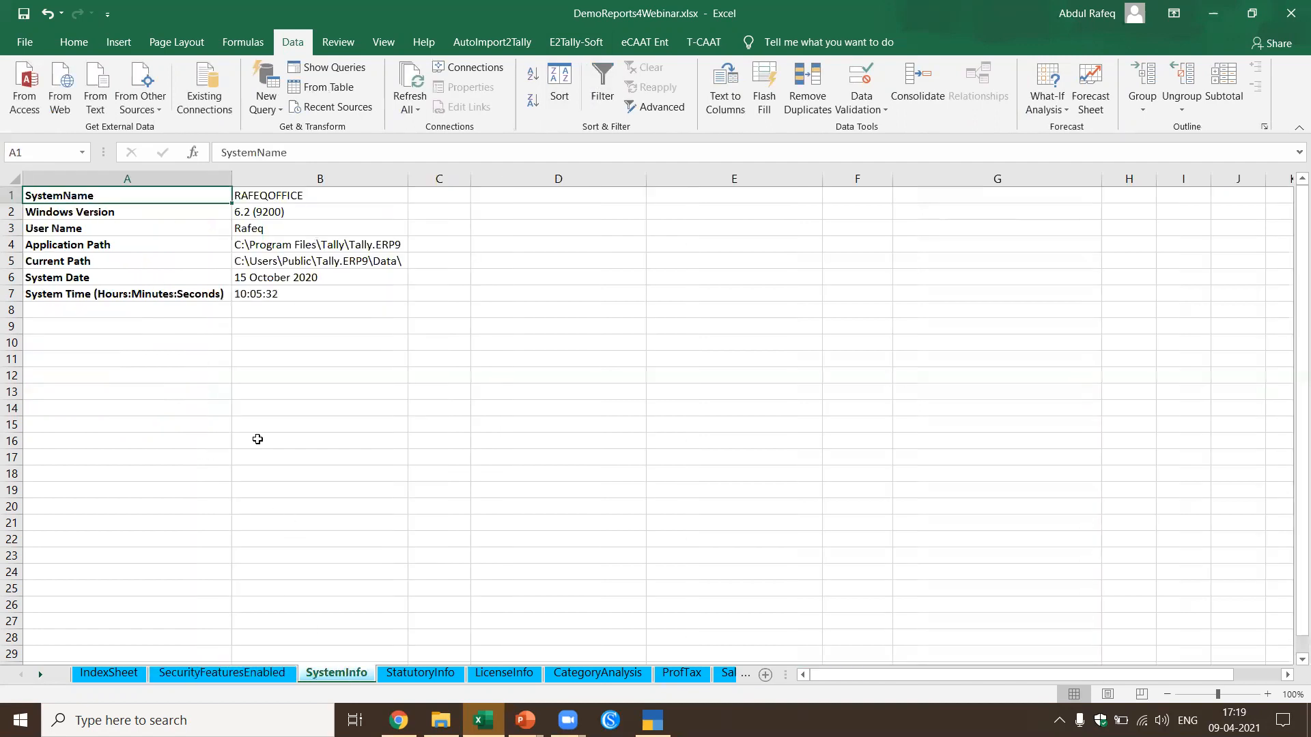
click(442, 671)
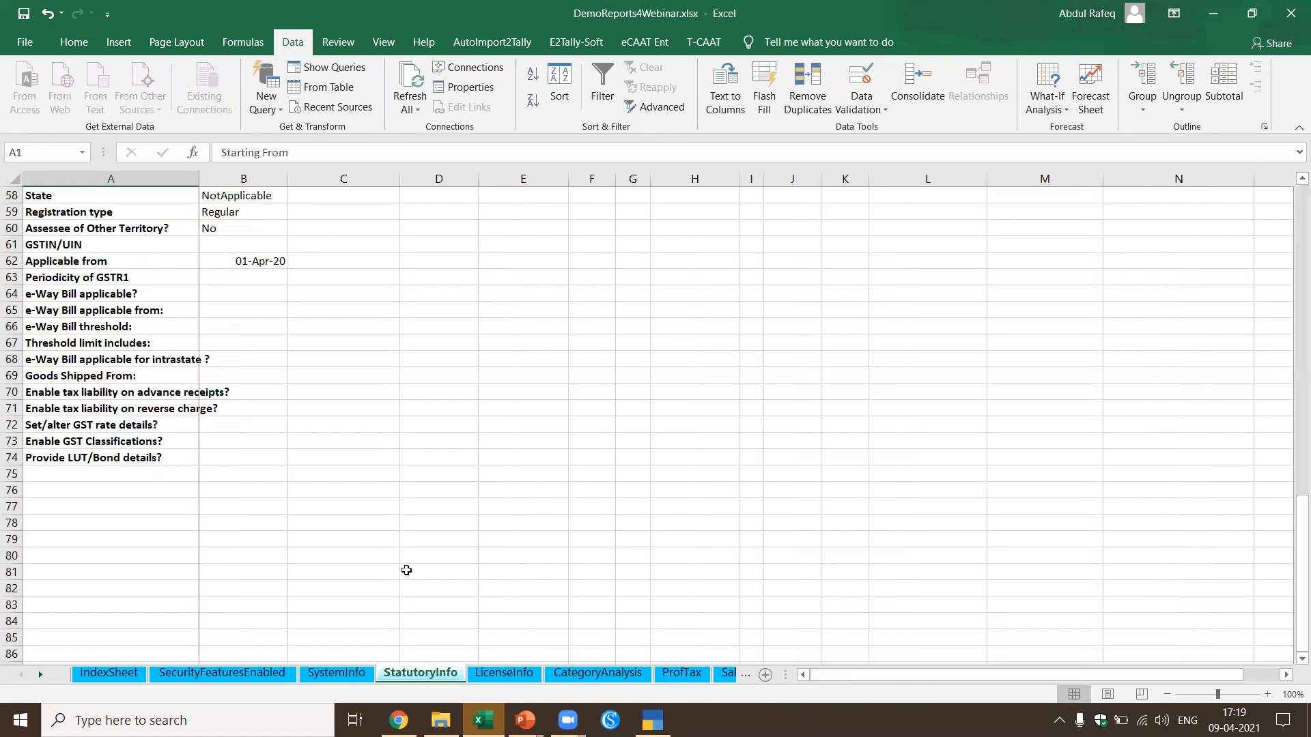
click(503, 672)
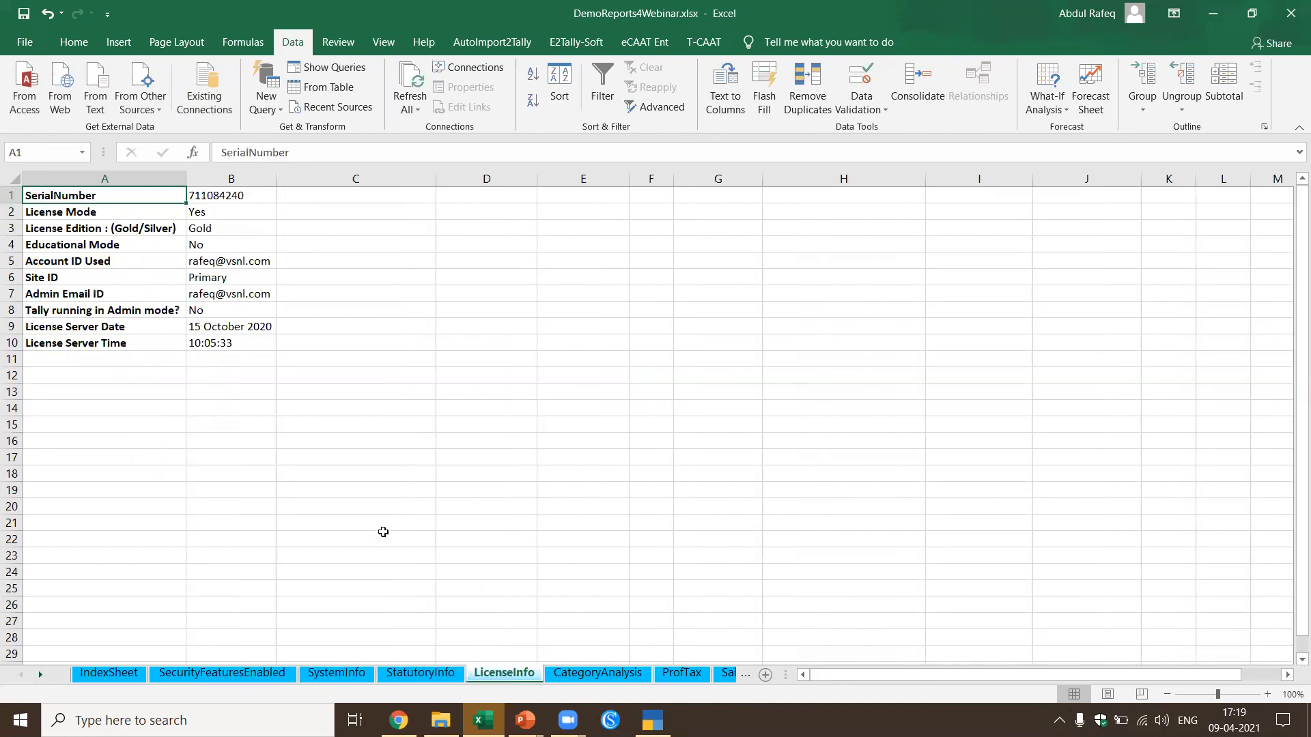
click(595, 672)
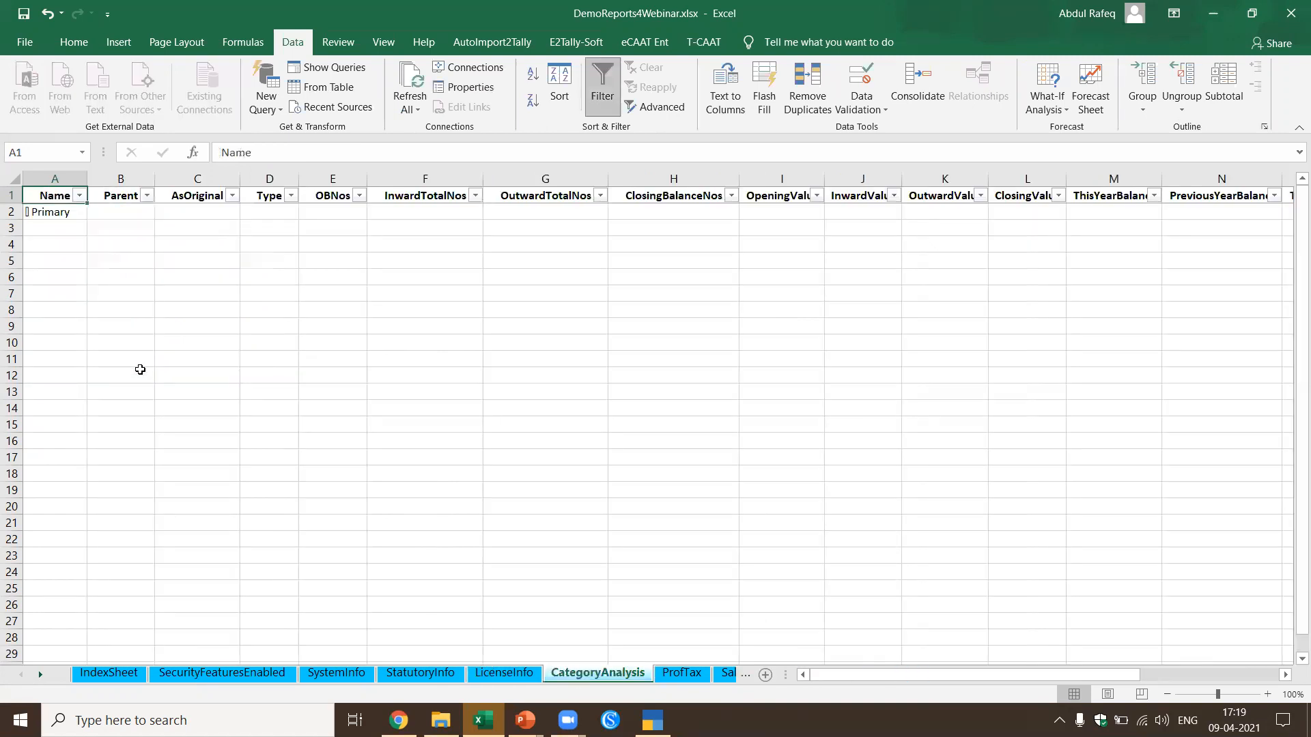
Step: Look through the payroll and tax sheets from ProfTax to IncomeTaxClassificationList
key(ctrl+Page_Down)
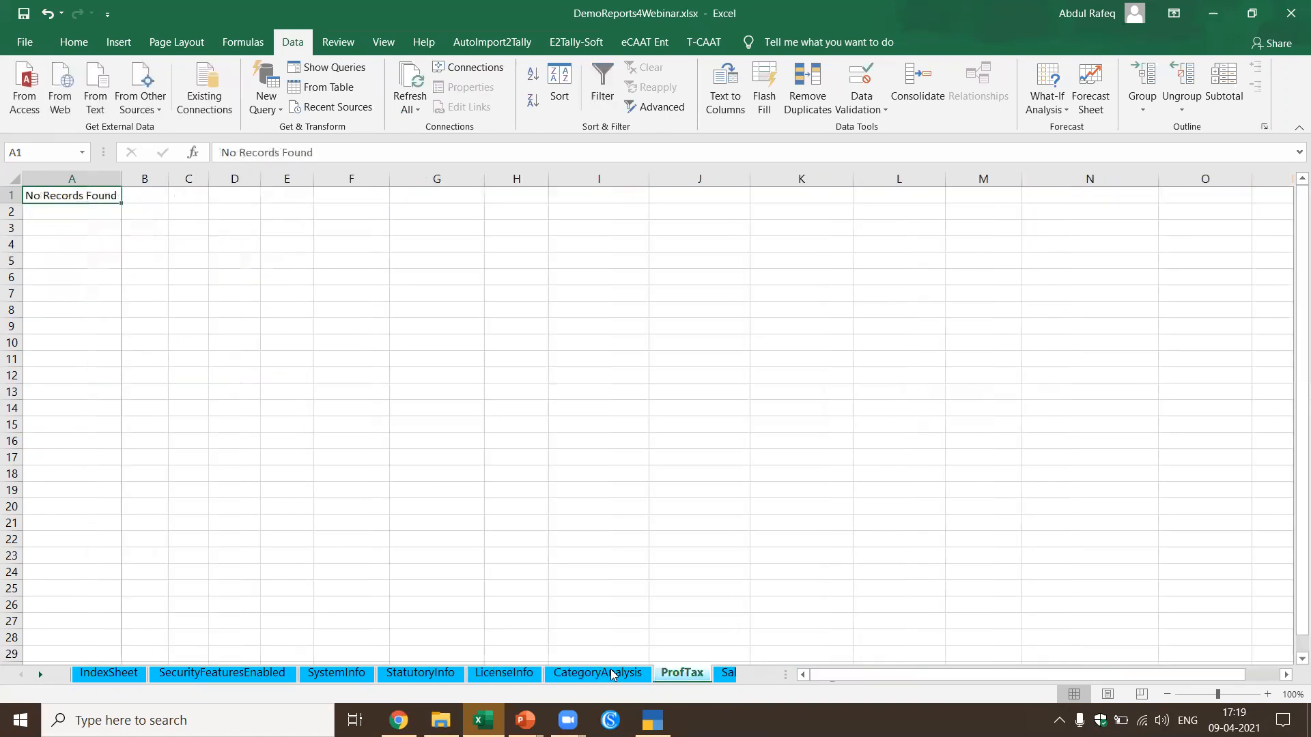
key(ctrl+Page_Down)
click(725, 675)
click(692, 674)
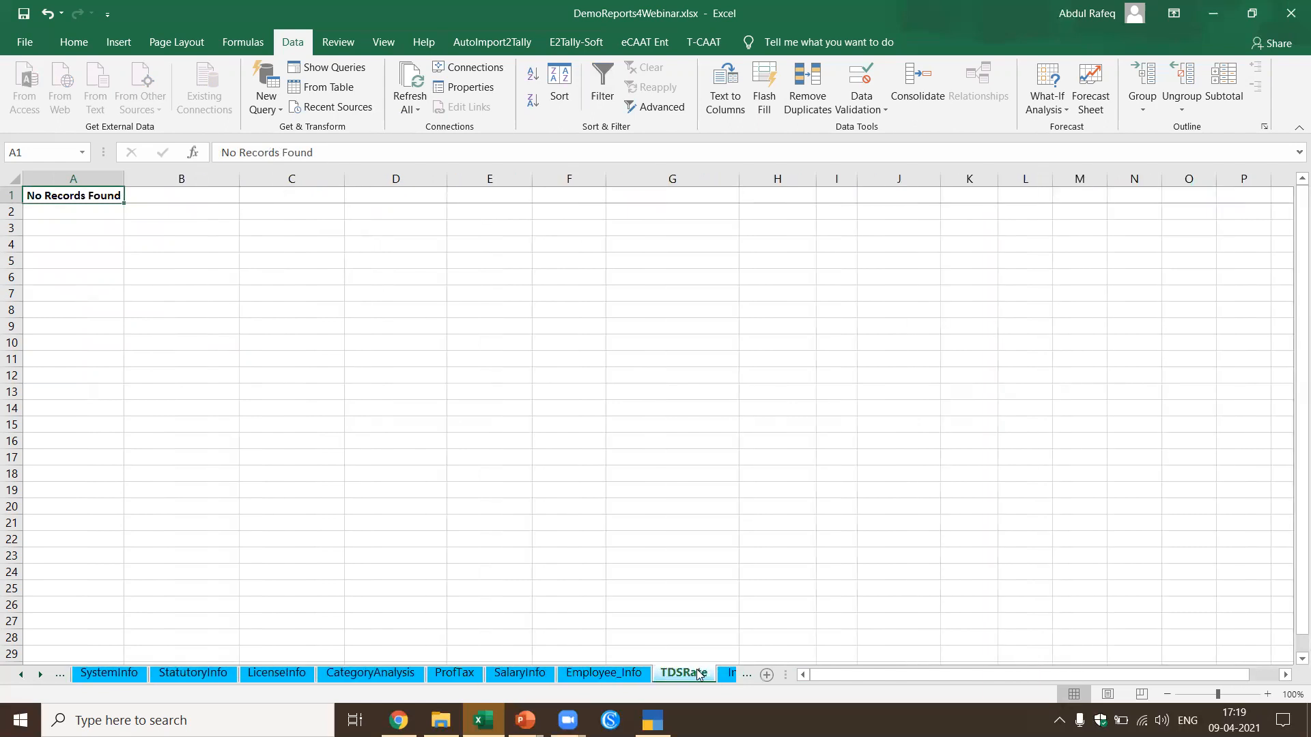
click(725, 674)
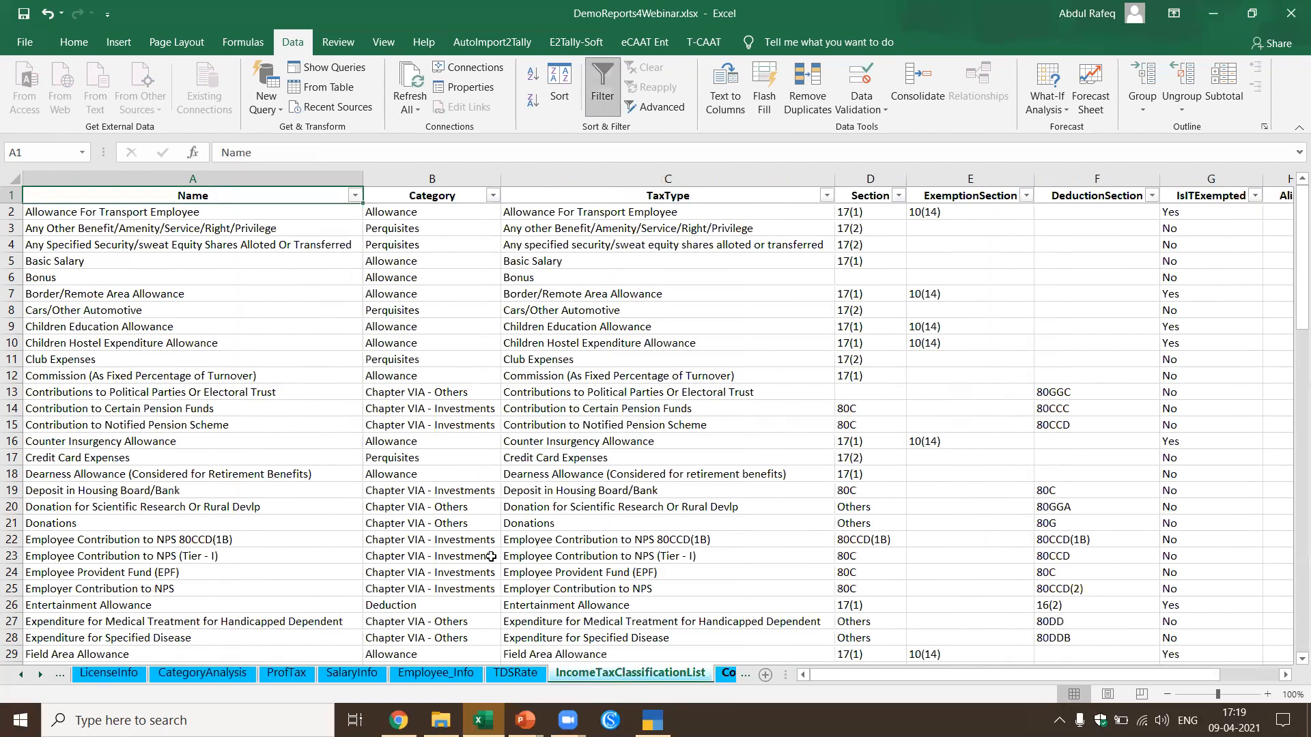
Step: Look through the cost sheets from CostCategory to CostCentreBreakup, examining the ledgers listed in LedgerCostBreakup
key(ctrl+Page_Down)
click(729, 675)
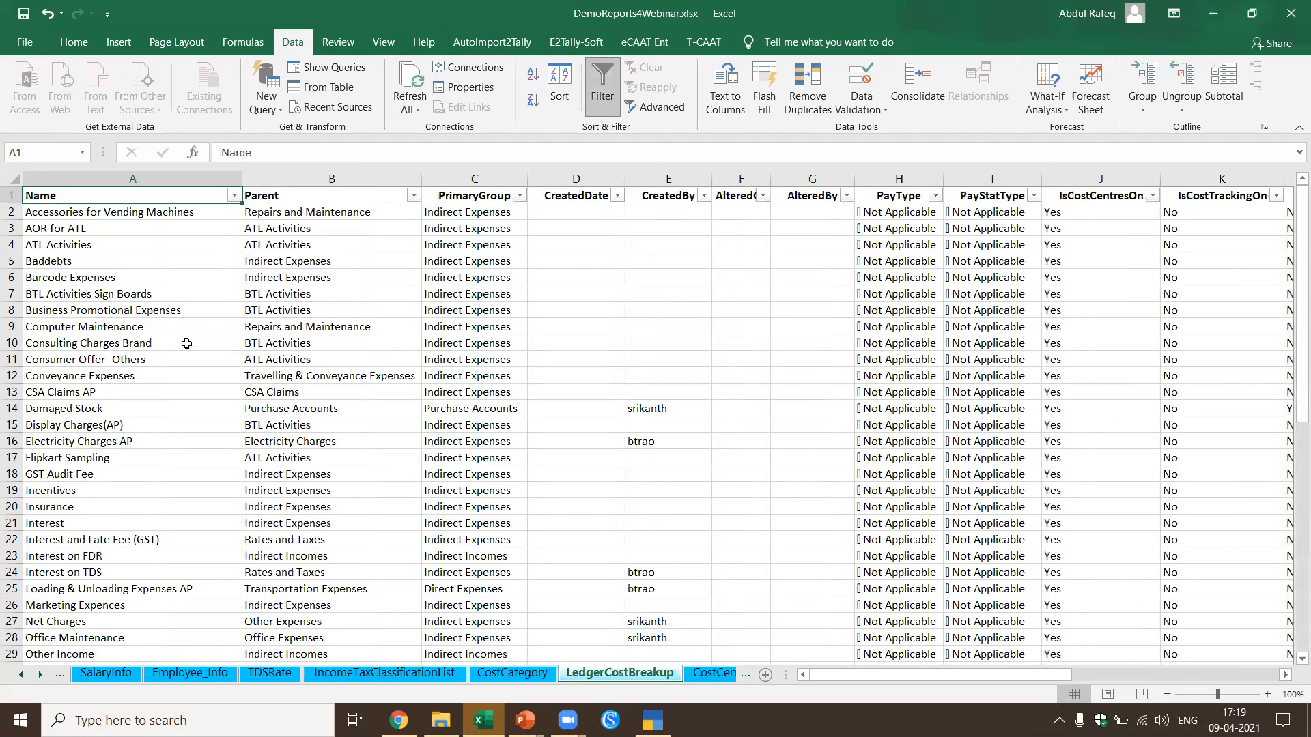
click(186, 343)
scroll(266, 342, down, 3)
scroll(266, 342, up, 3)
click(713, 674)
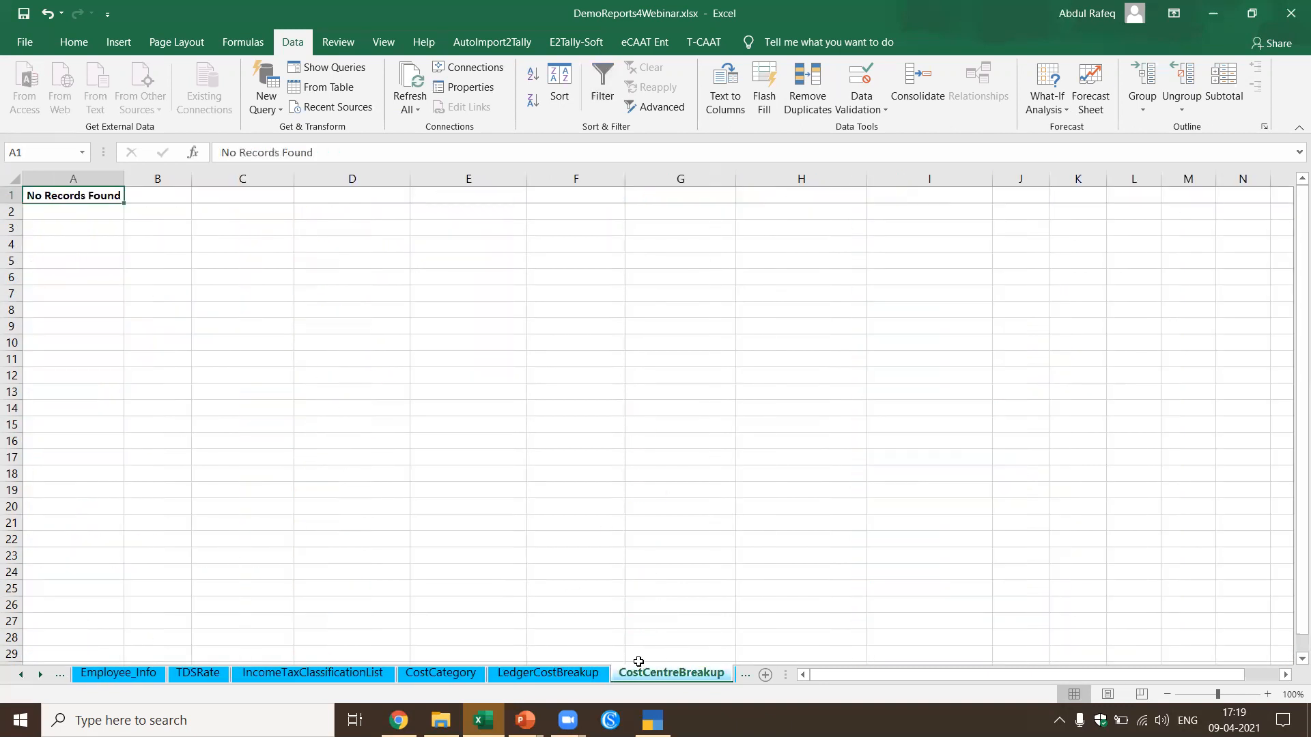
Step: Examine the full stock item list on the StockGroupSummary sheet and view the Inventory_Balances sheet
click(740, 676)
click(273, 374)
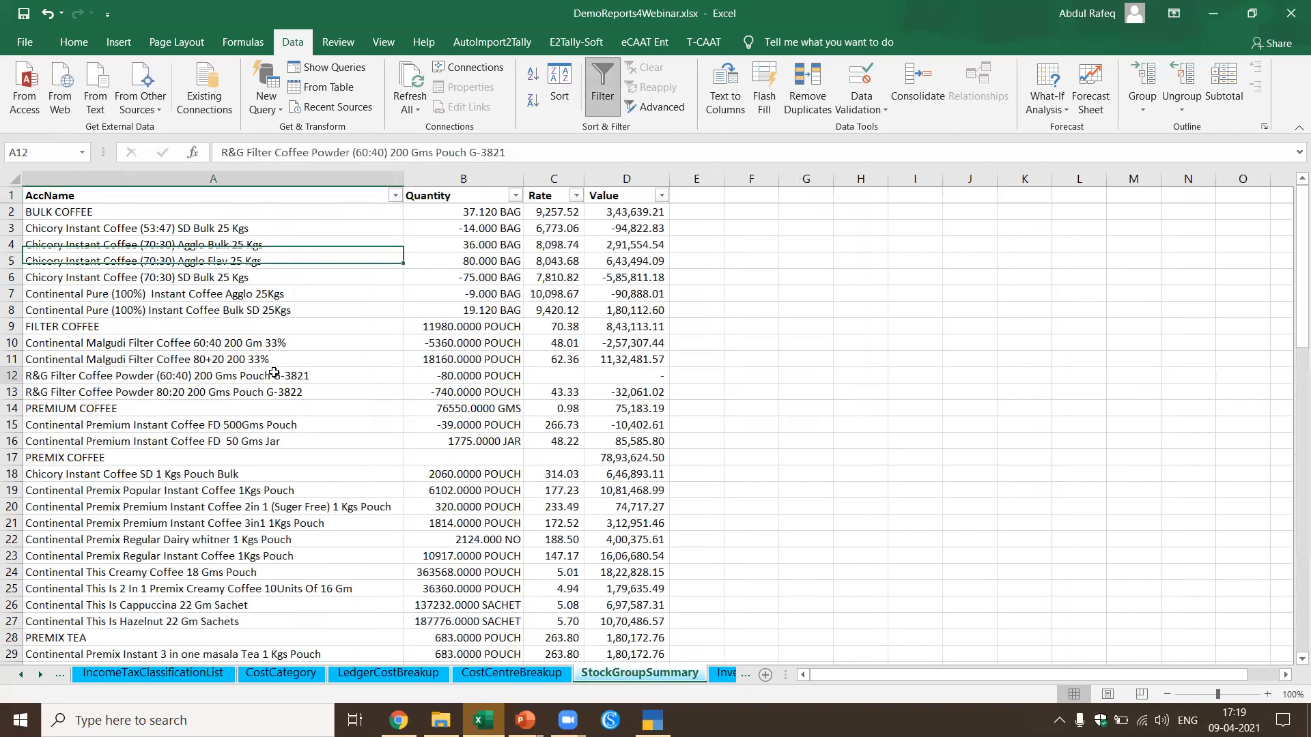
scroll(273, 373, down, 1)
scroll(390, 491, up, 1)
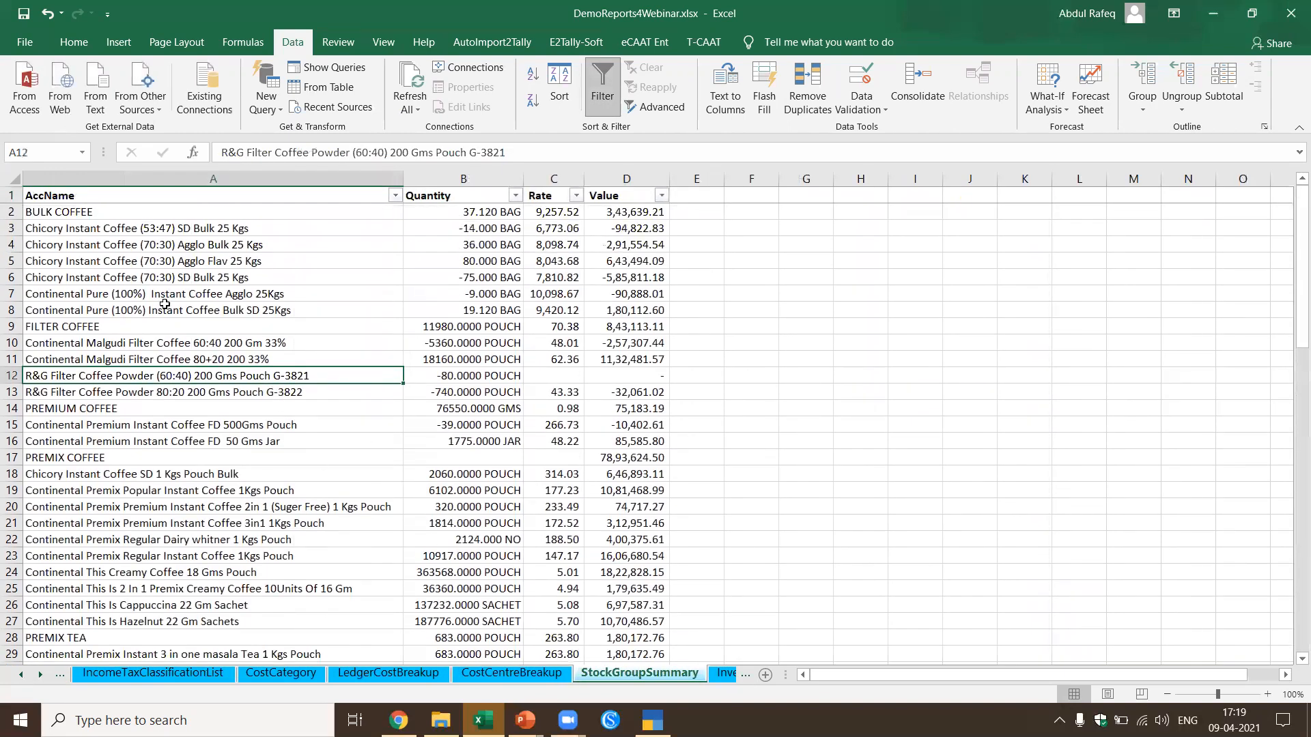
click(131, 225)
scroll(339, 282, down, 20)
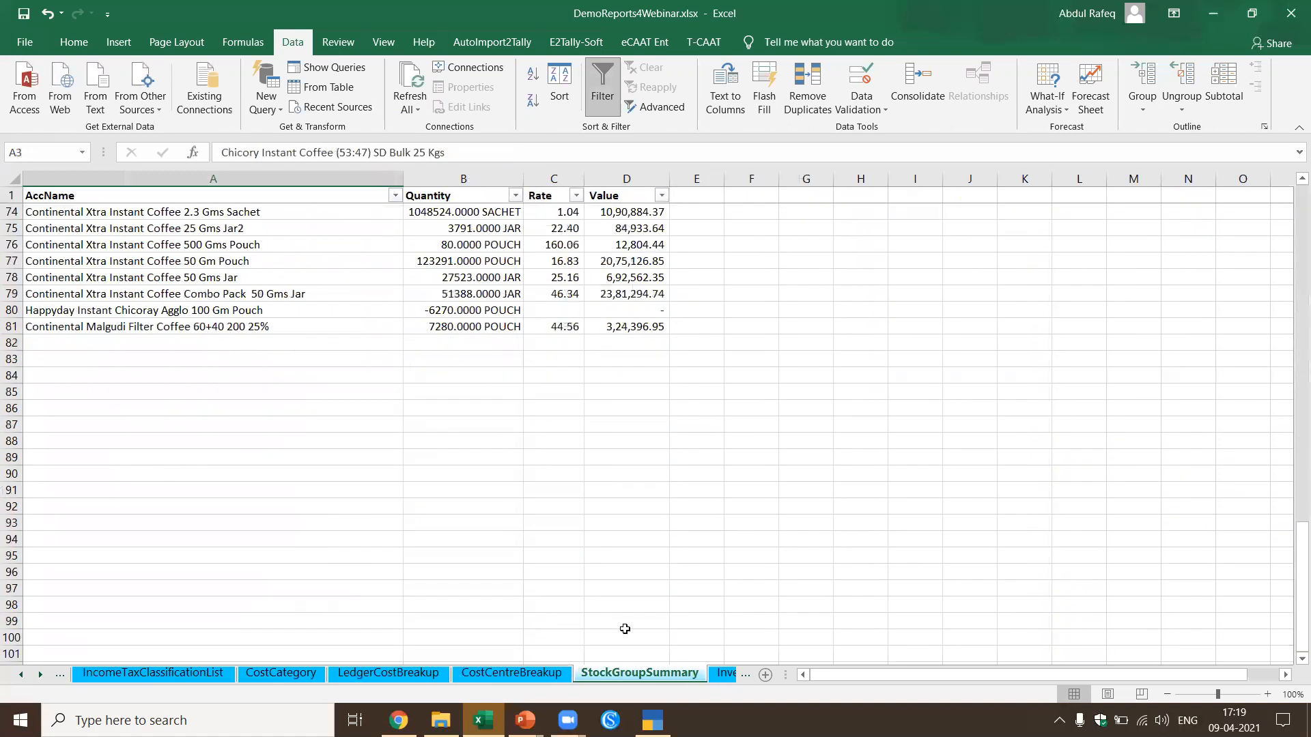
click(726, 674)
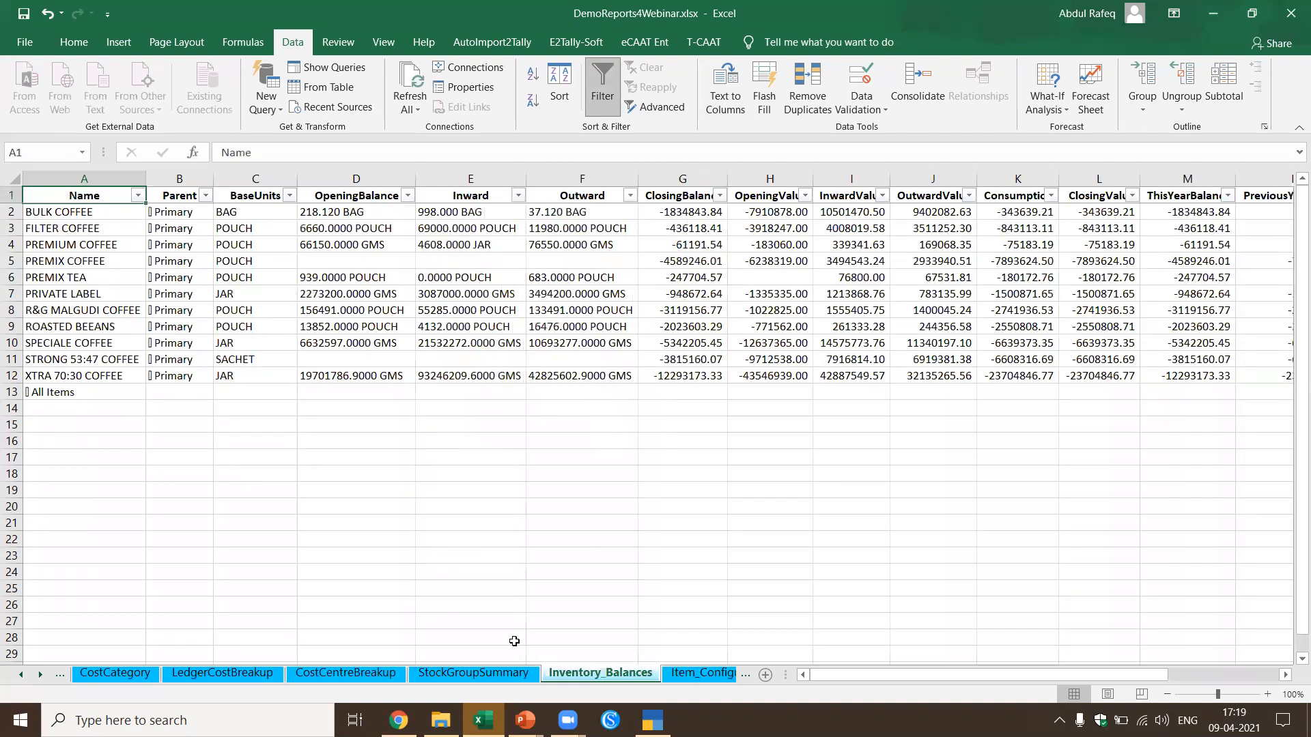
Step: Examine the Item_Configuration sheet's columns across to Alias and return to the Name column
click(702, 673)
click(258, 345)
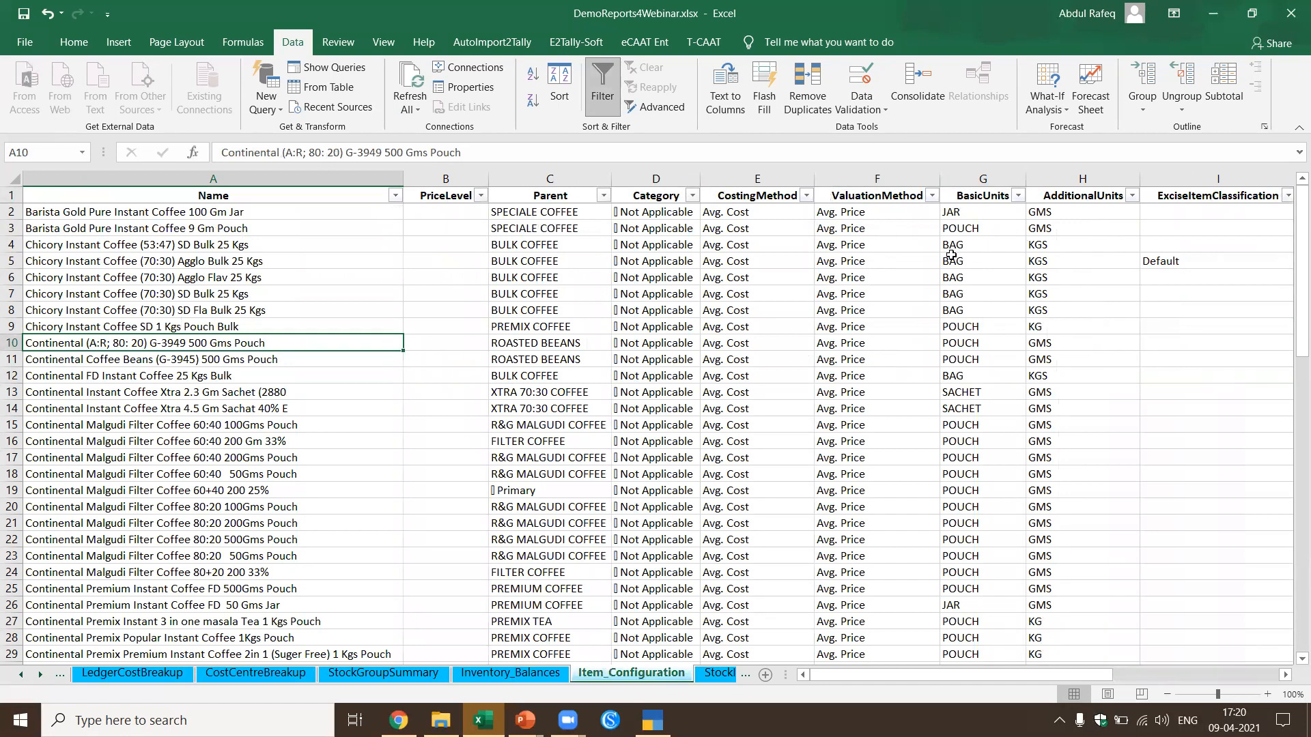
click(856, 203)
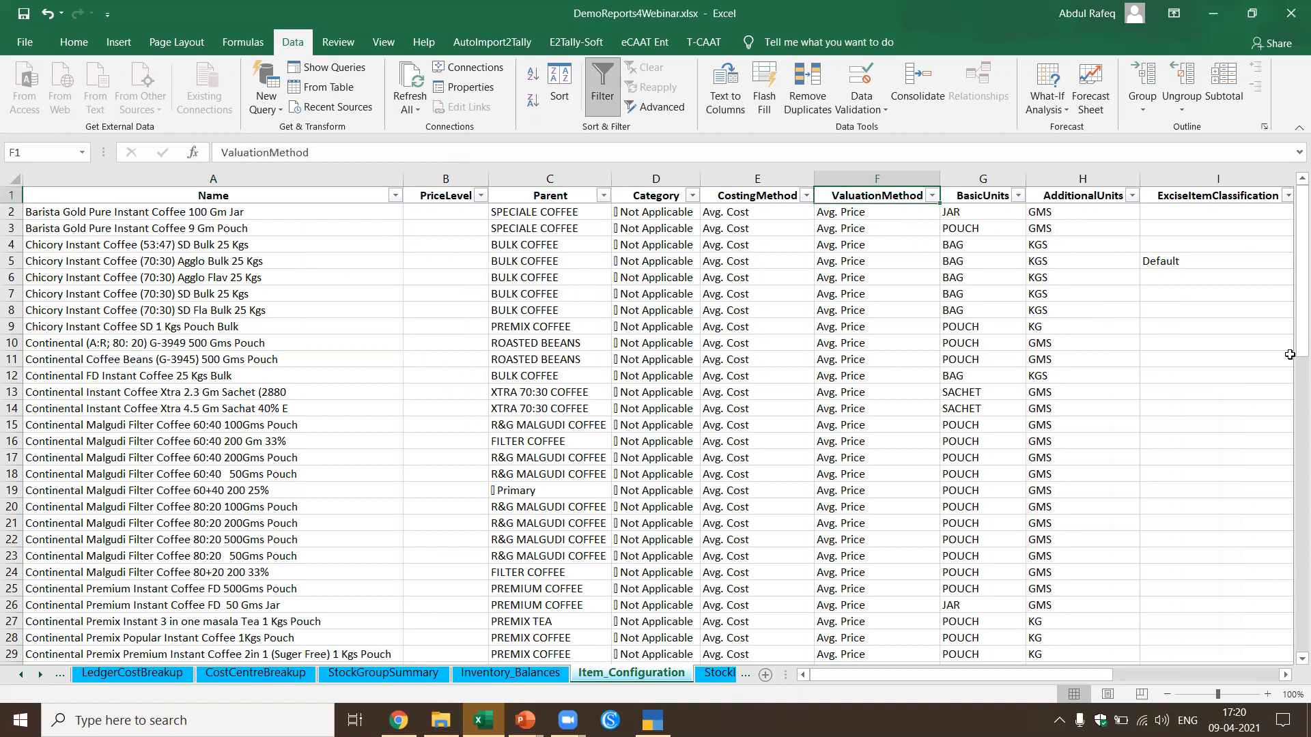
key(Right)
key(Right)
key(Right)
key(Right)
key(Right)
key(Right)
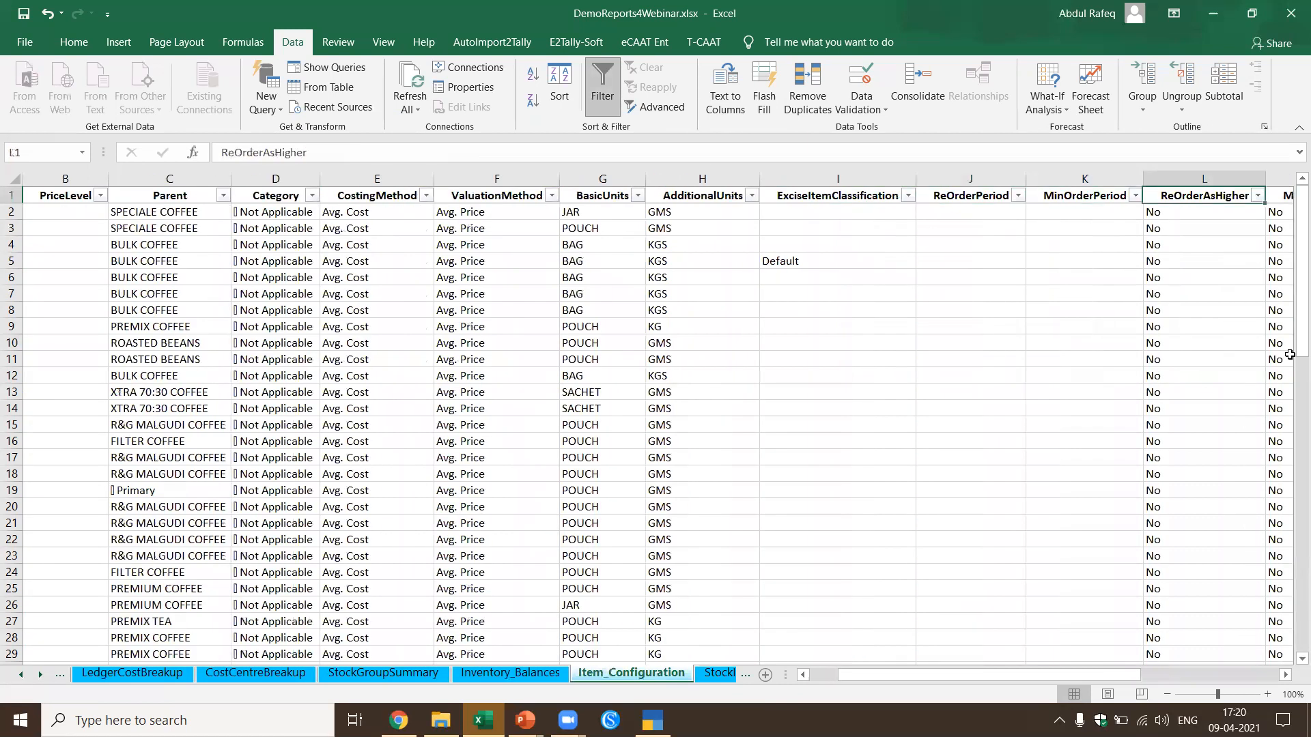
key(Right)
key(Right)
key(Right)
key(Right)
key(Right)
key(Right)
key(Right)
key(Right)
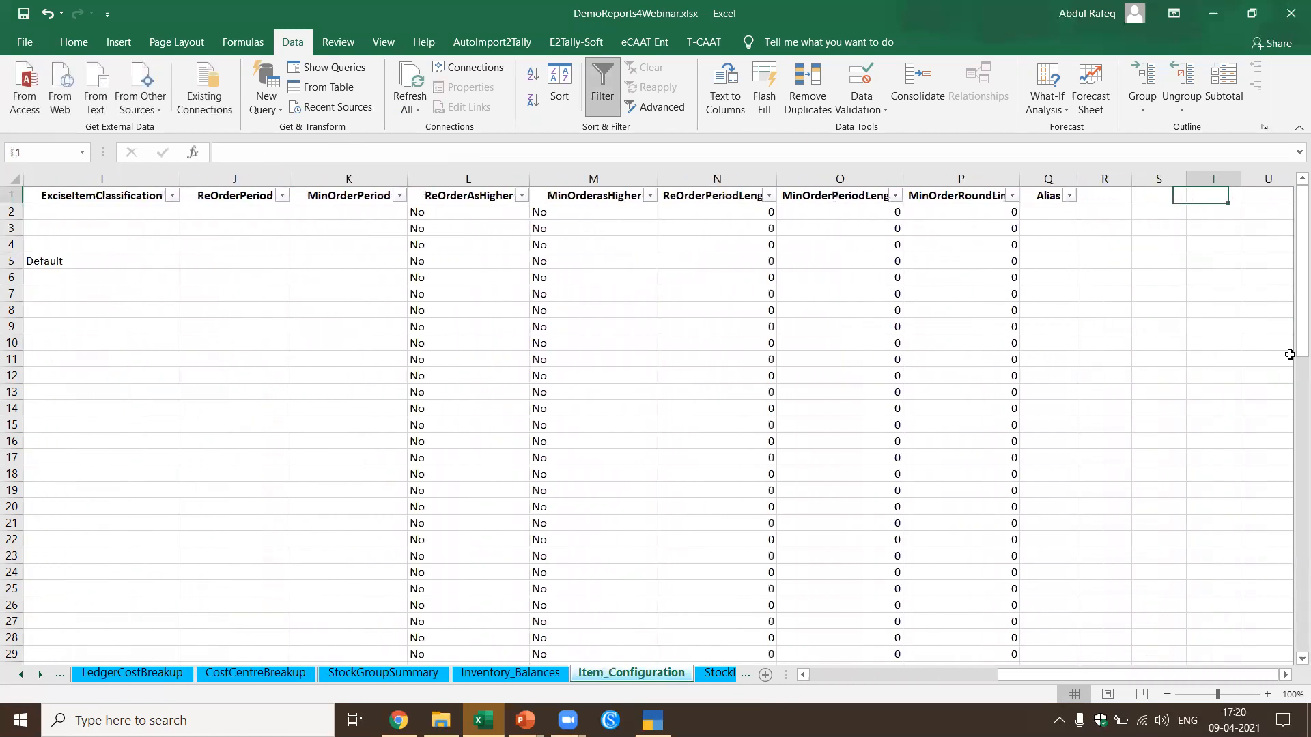
key(Left)
key(Left)
key(Left)
key(Left)
key(Left)
key(Left)
key(Left)
key(Left)
key(Left)
key(Left)
key(Left)
key(Left)
key(Left)
key(Left)
key(Left)
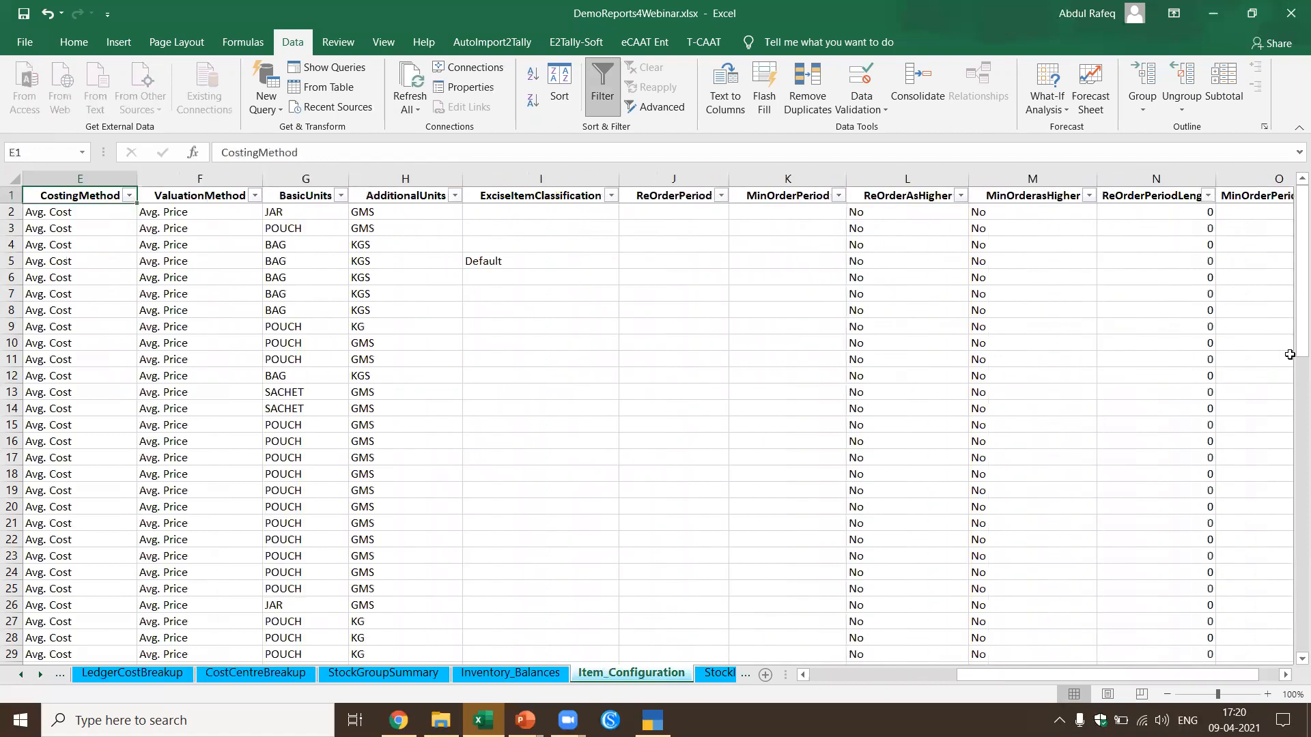
key(Left)
key(Left)
key(Left)
key(Left)
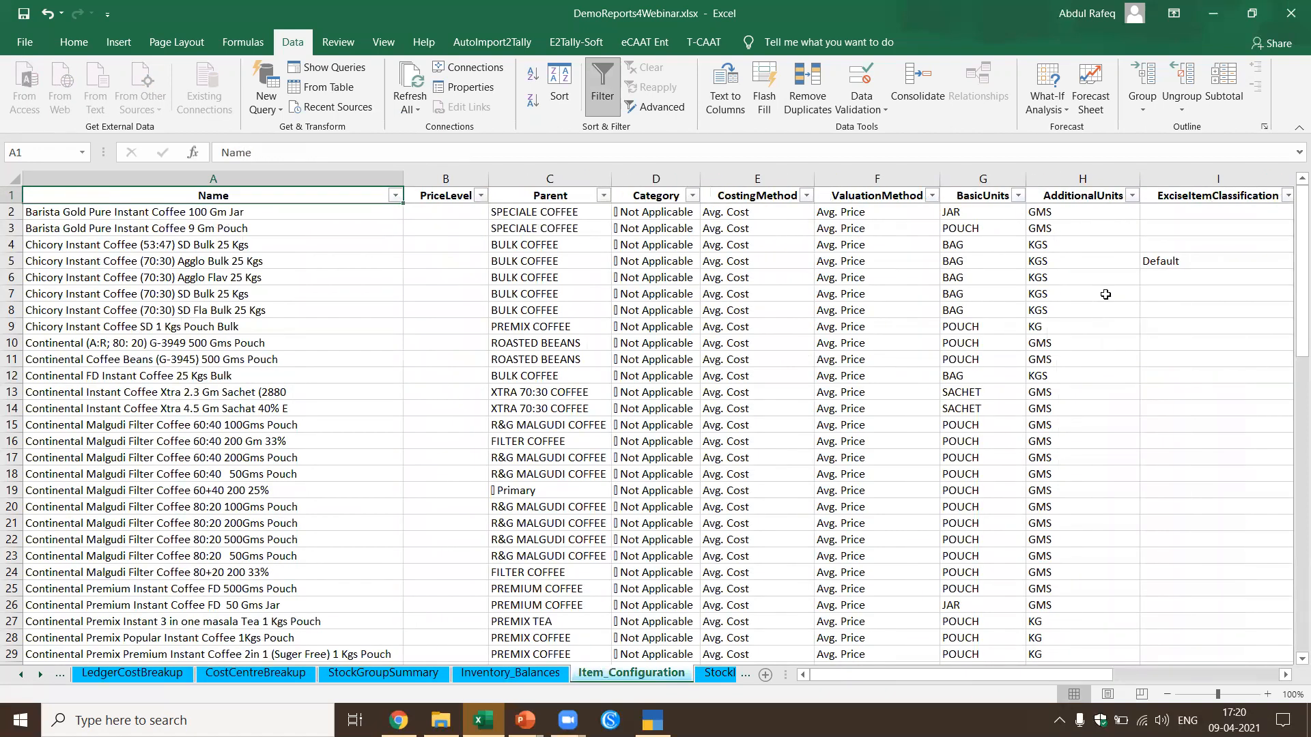
Step: Check the filter options of the CostingMethod and ValuationMethod columns on the Item_Configuration sheet
click(808, 197)
click(808, 198)
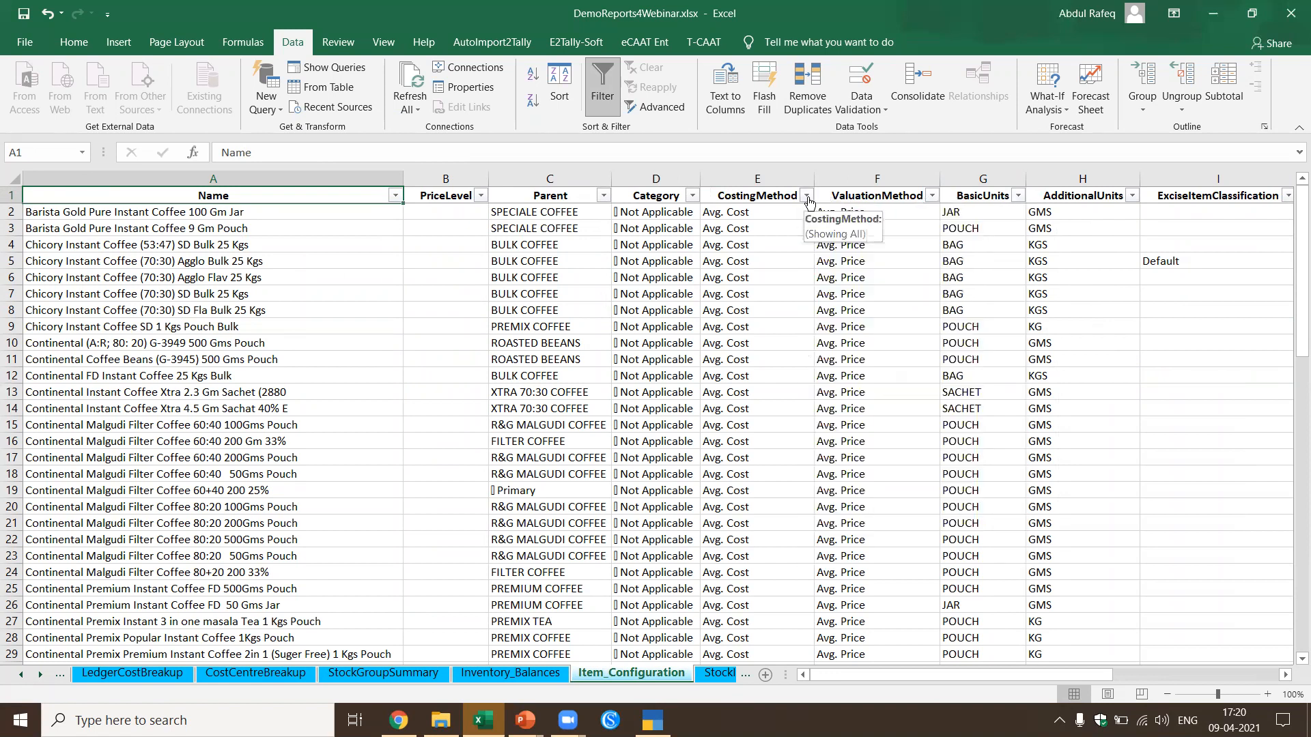
click(893, 346)
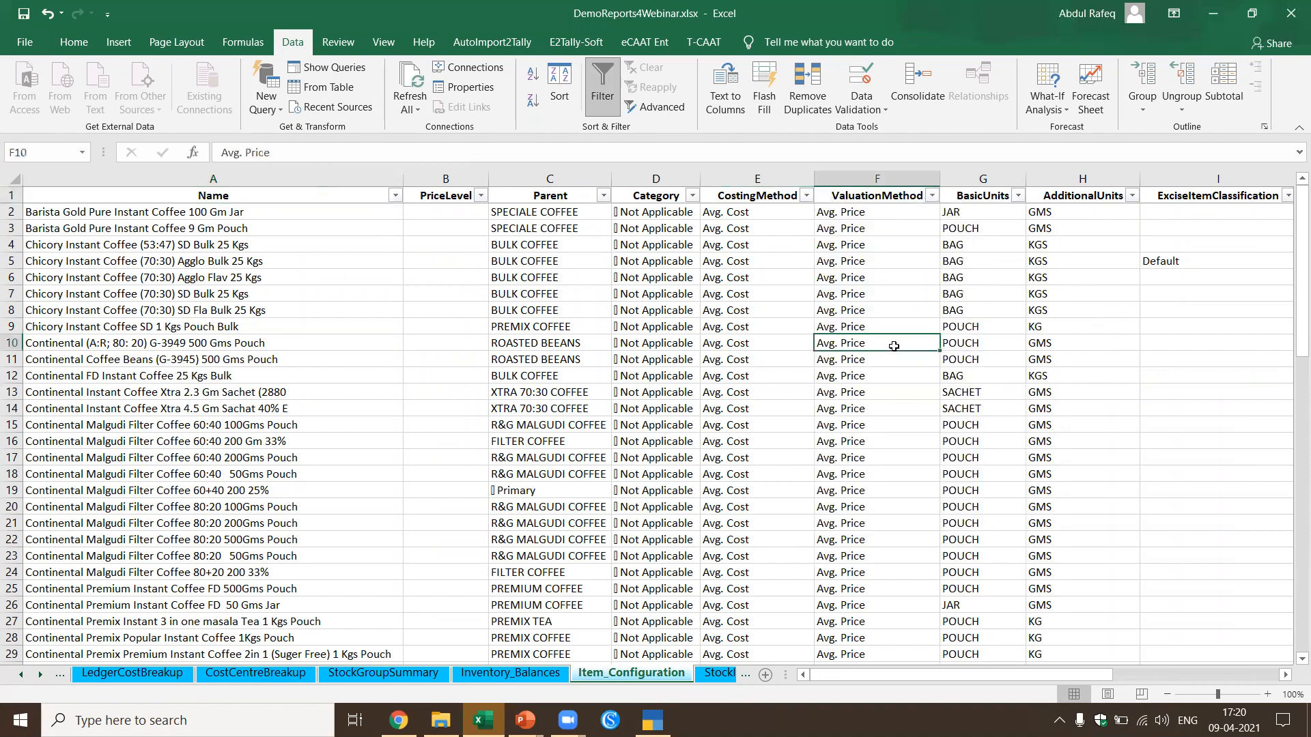
click(934, 196)
click(934, 196)
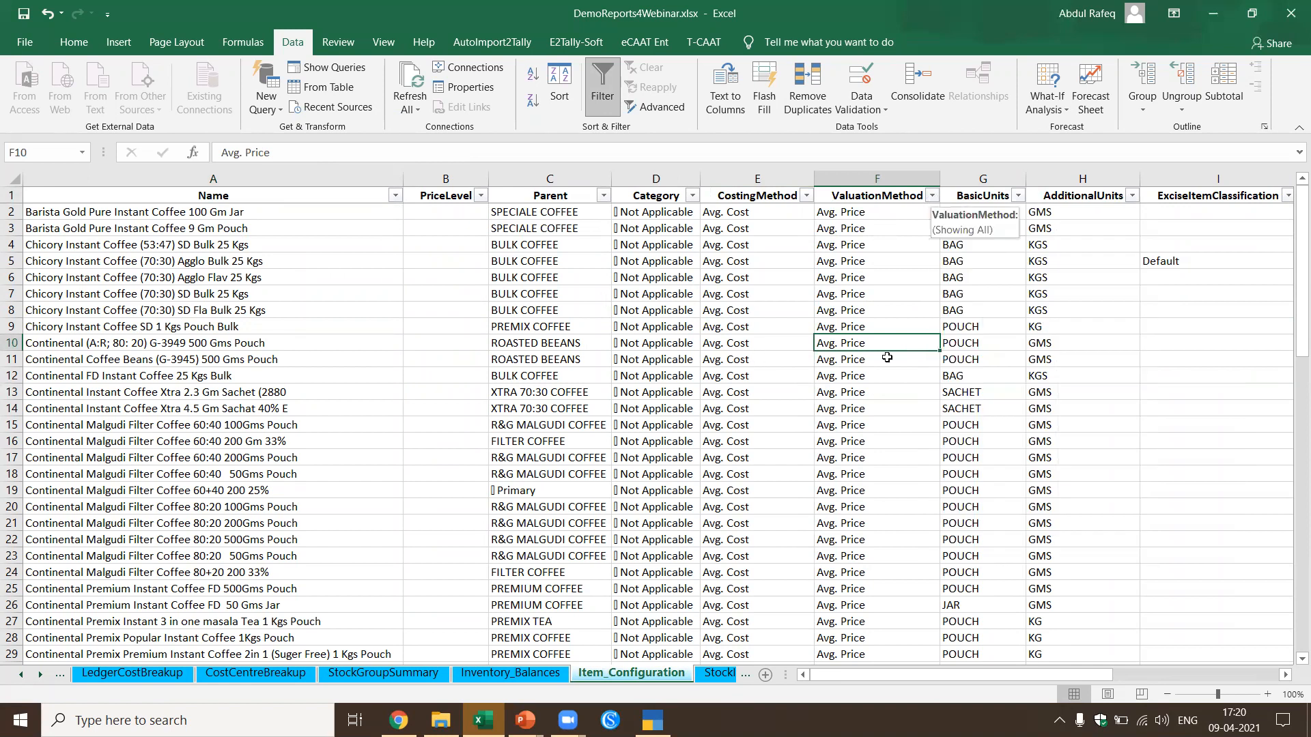
Step: Filter the BasicUnits column of the Item_Configuration sheet to show only BAG items
click(1002, 333)
key(ctrl+Down)
scroll(959, 312, up, 9)
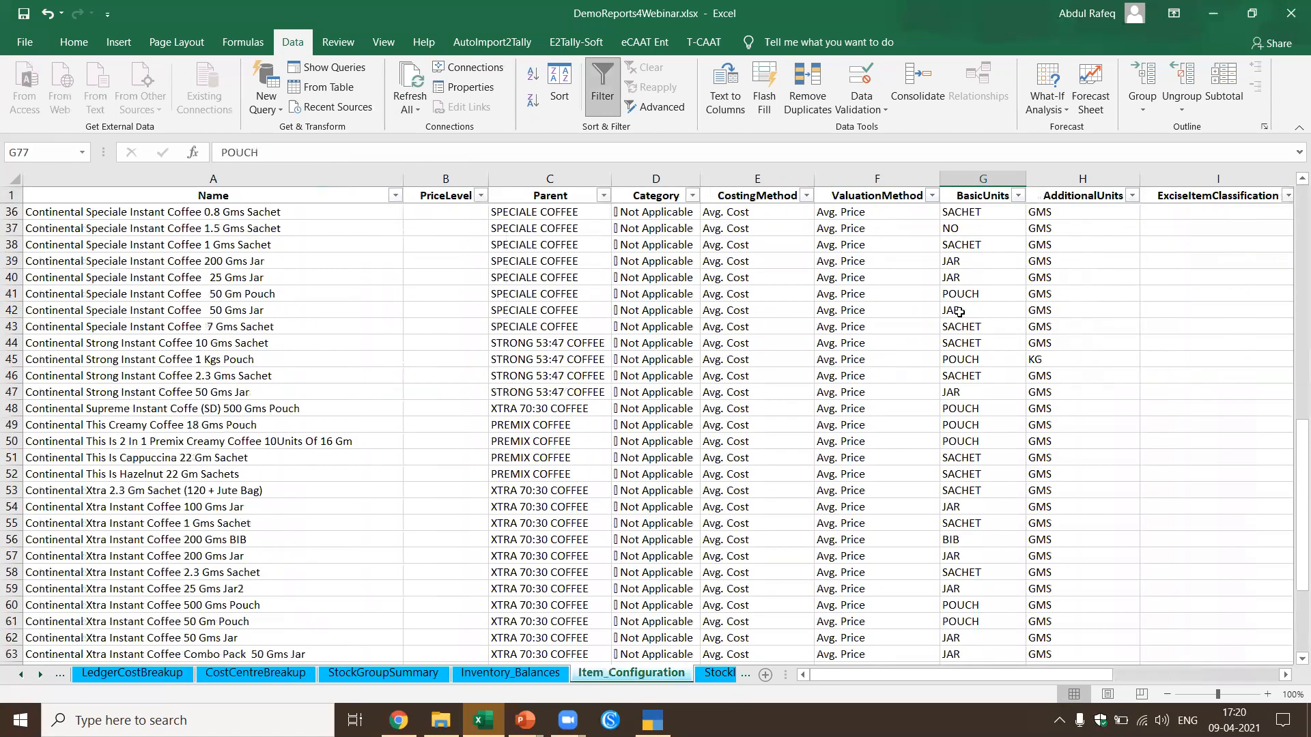
scroll(960, 312, up, 11)
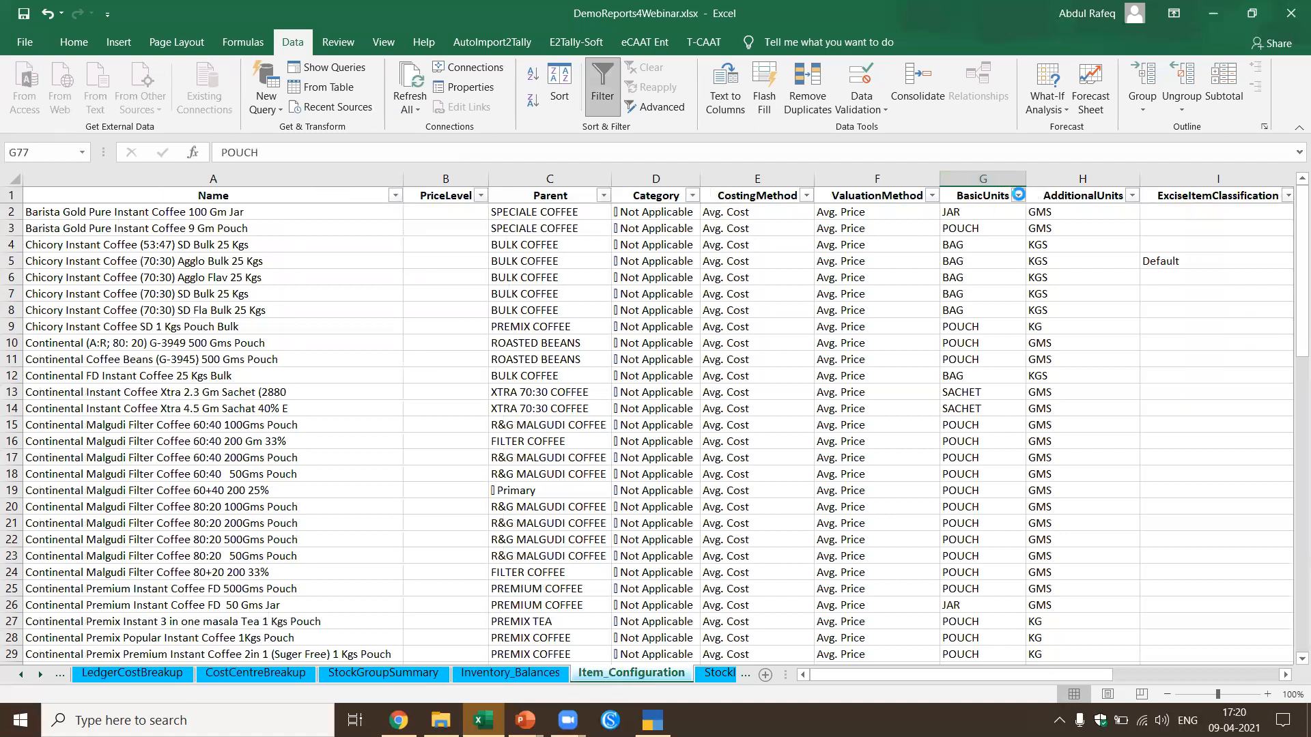
click(1017, 195)
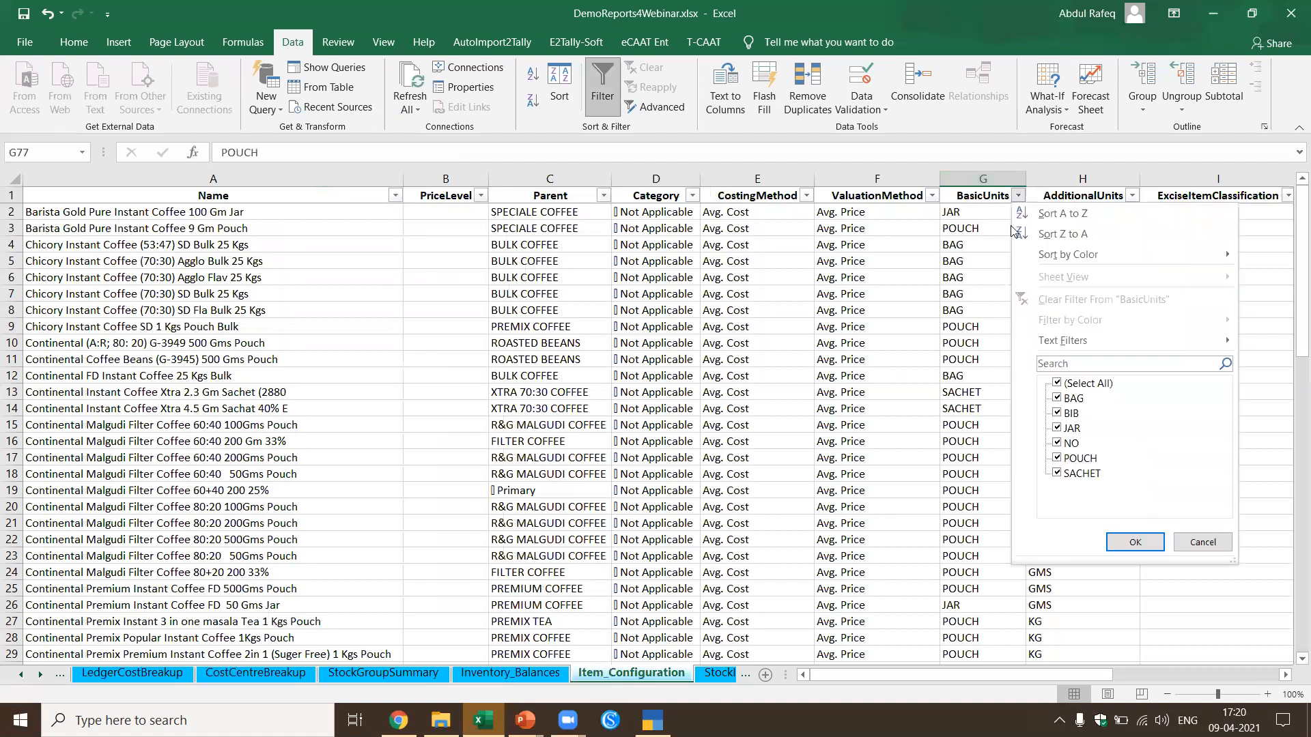
click(1072, 384)
click(1072, 384)
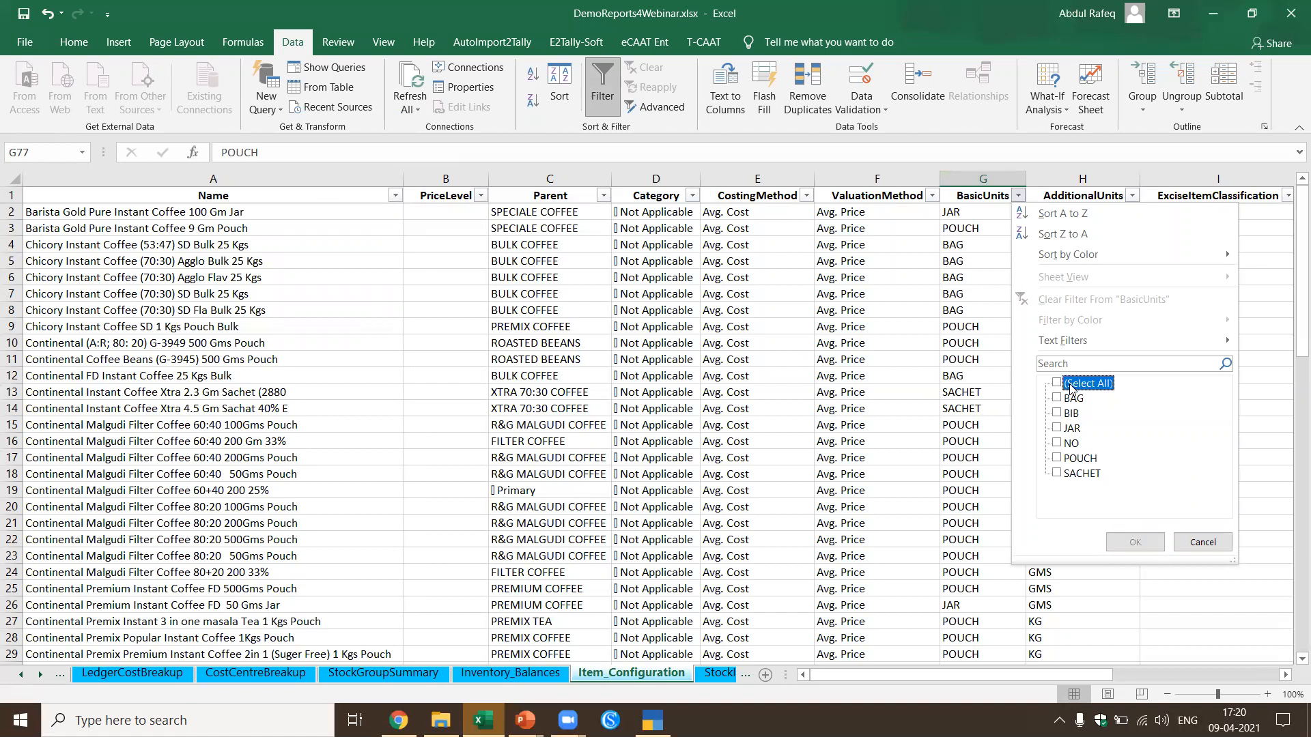
click(1070, 399)
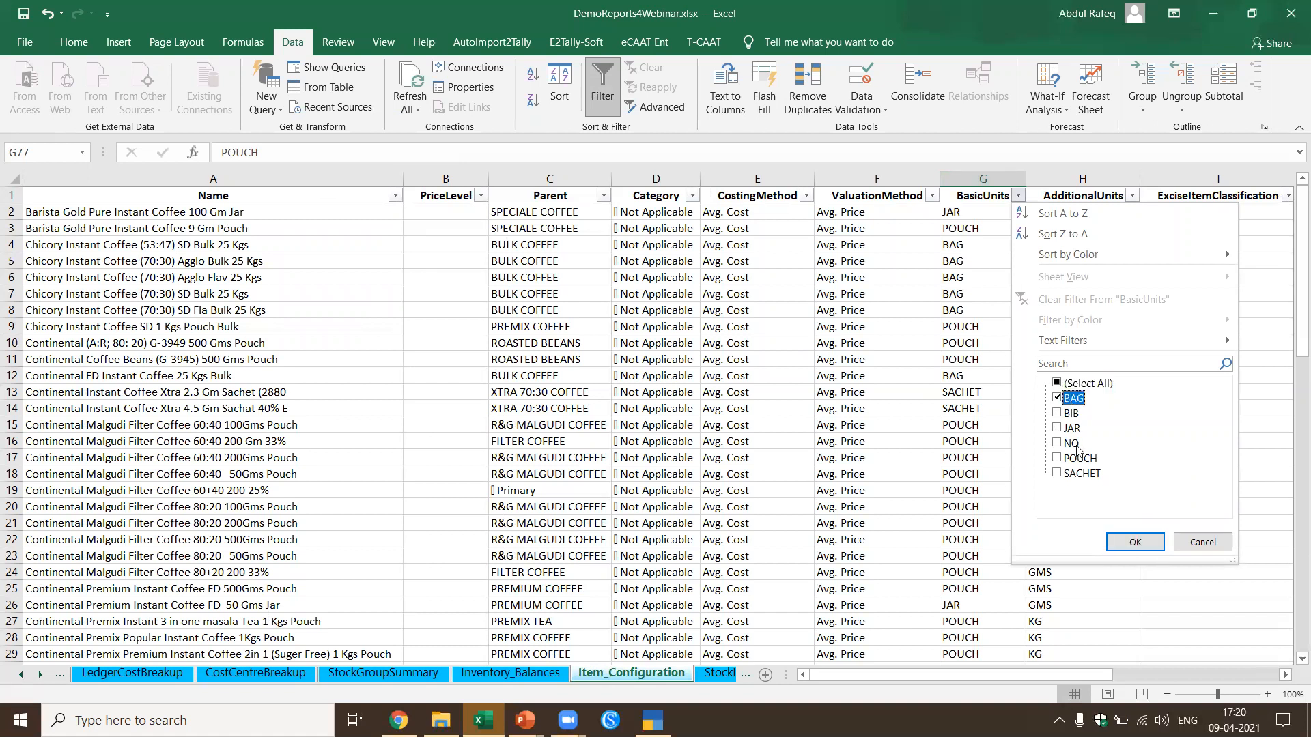
click(1134, 541)
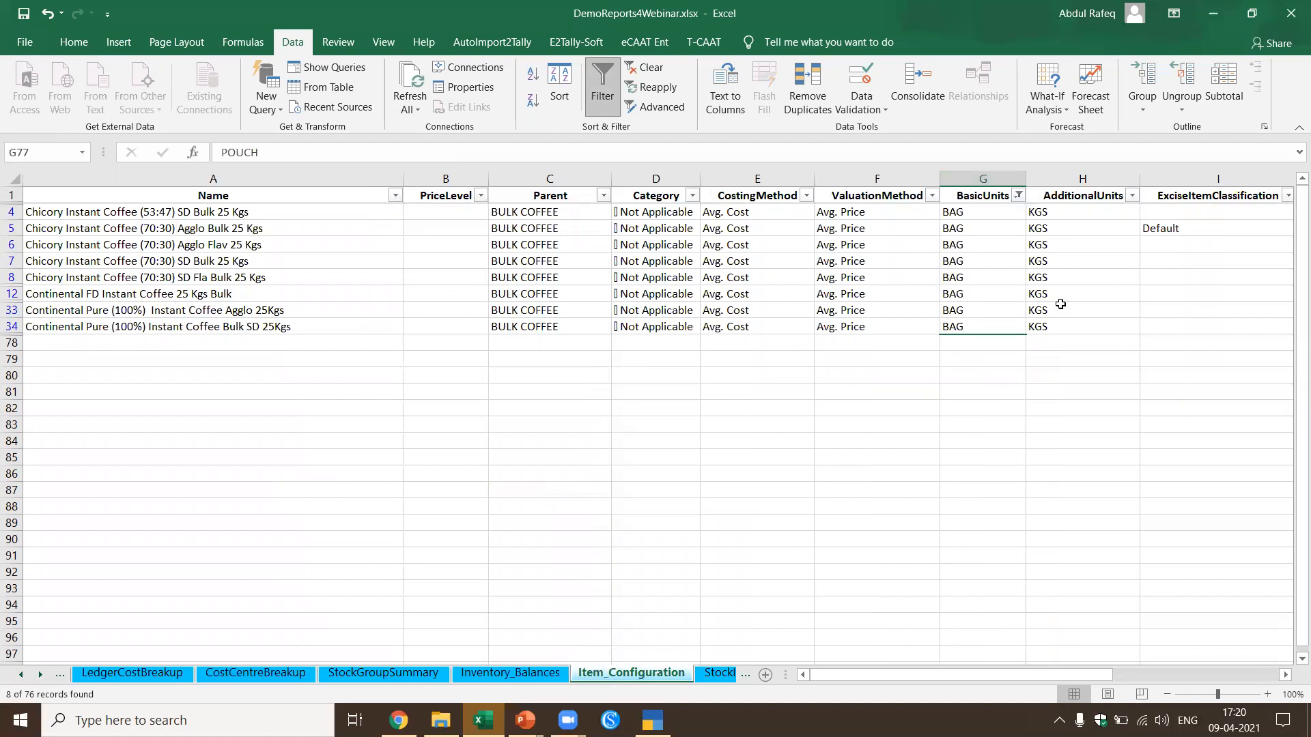
Step: Change the BasicUnits filter on the Item_Configuration sheet from BAG to JAR items only
click(1018, 196)
click(1059, 399)
click(1058, 428)
click(1123, 544)
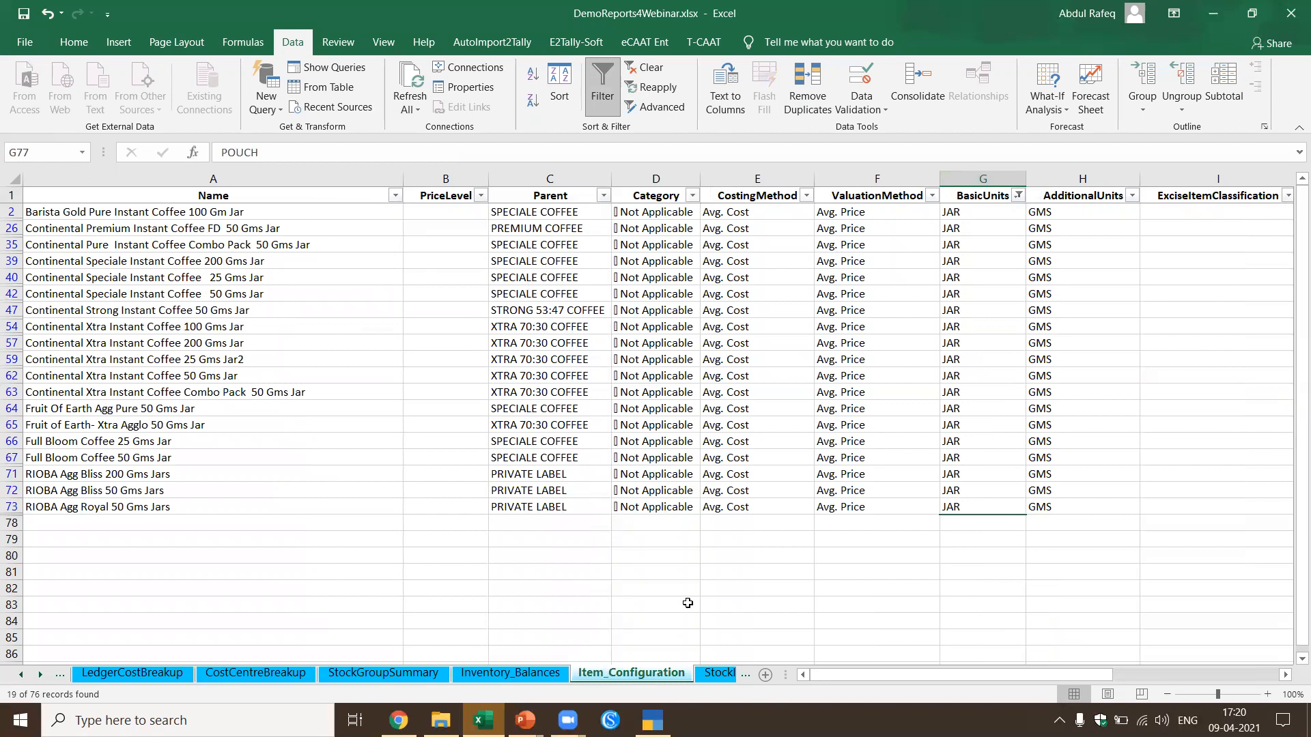
Step: Open the StockItem_Analysis sheet and examine its columns from Name across to ClosingBalance
click(717, 672)
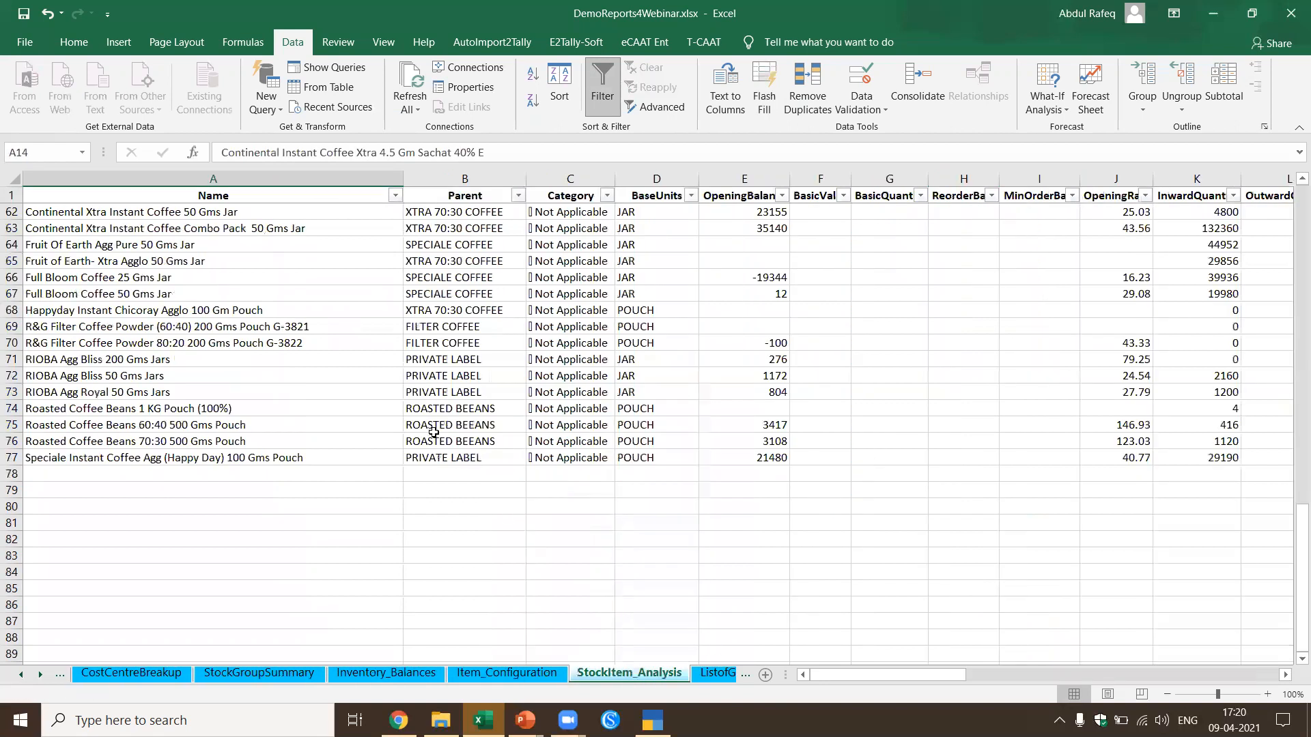
scroll(432, 433, up, 20)
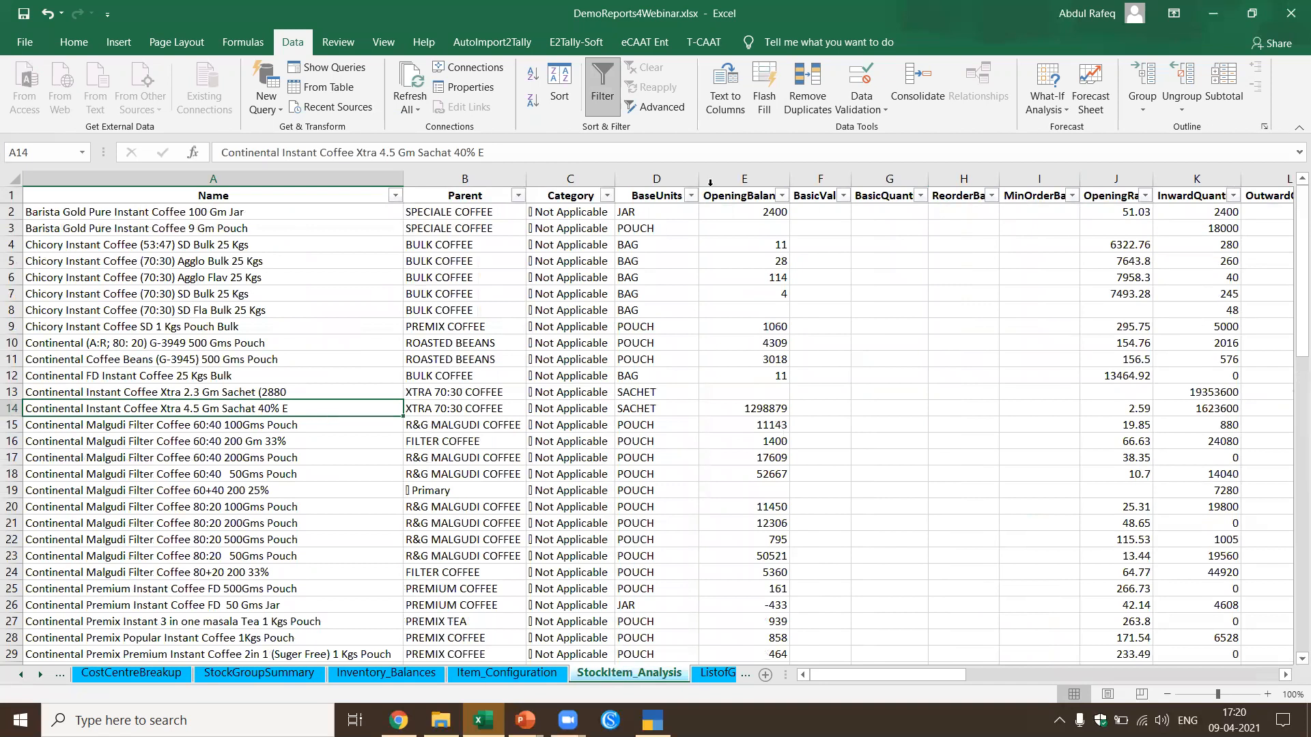
click(844, 196)
click(883, 190)
click(1028, 196)
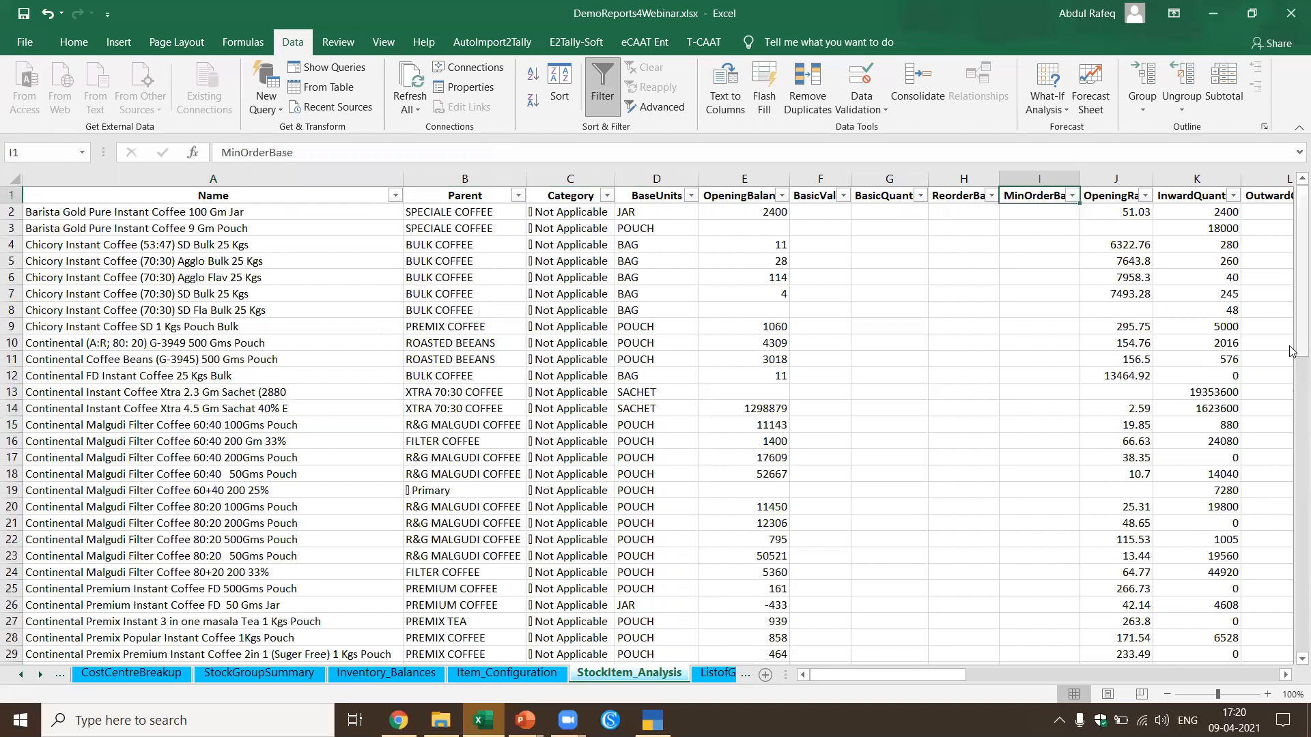
key(Right)
key(Right)
key(Right)
key(Right)
key(Right)
key(Right)
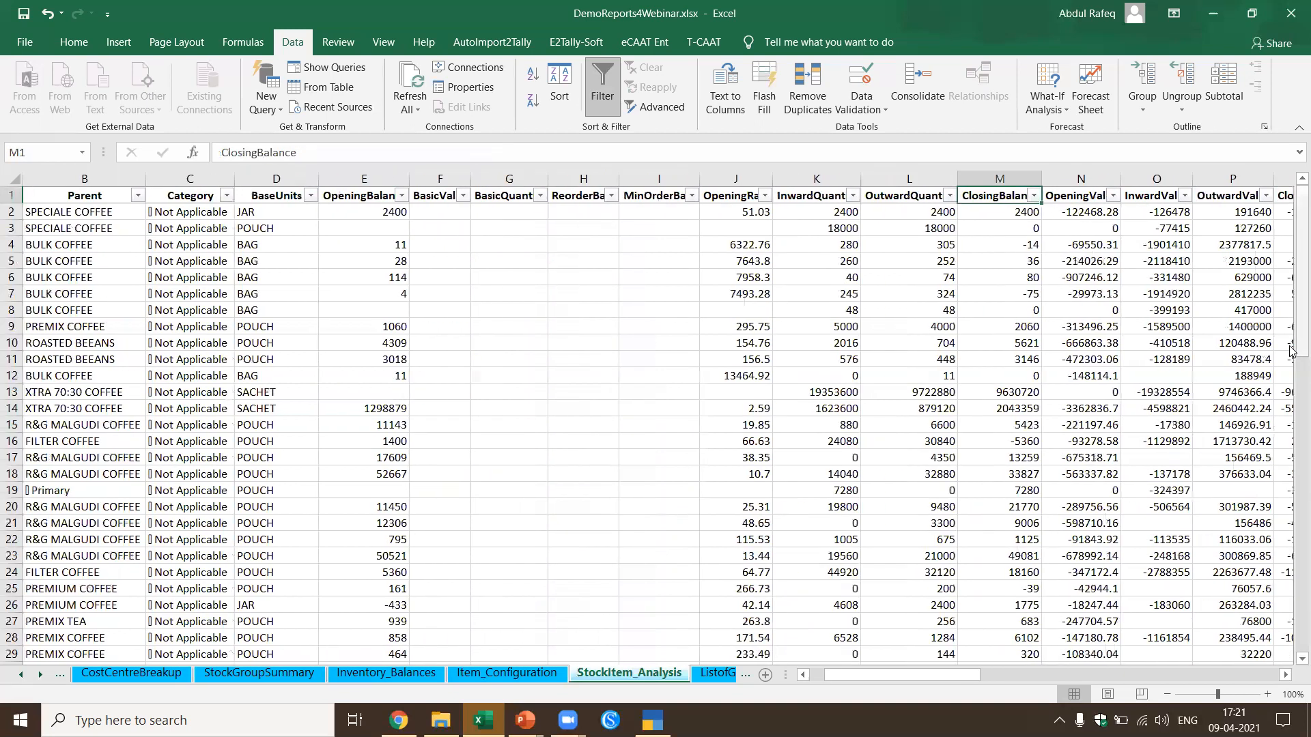
Step: Examine the value, last sale and last purchase columns of the StockItem_Analysis sheet across to LastPurchaseQuantity
key(Right)
key(Right)
key(Right)
key(Right)
key(Right)
key(Right)
key(Right)
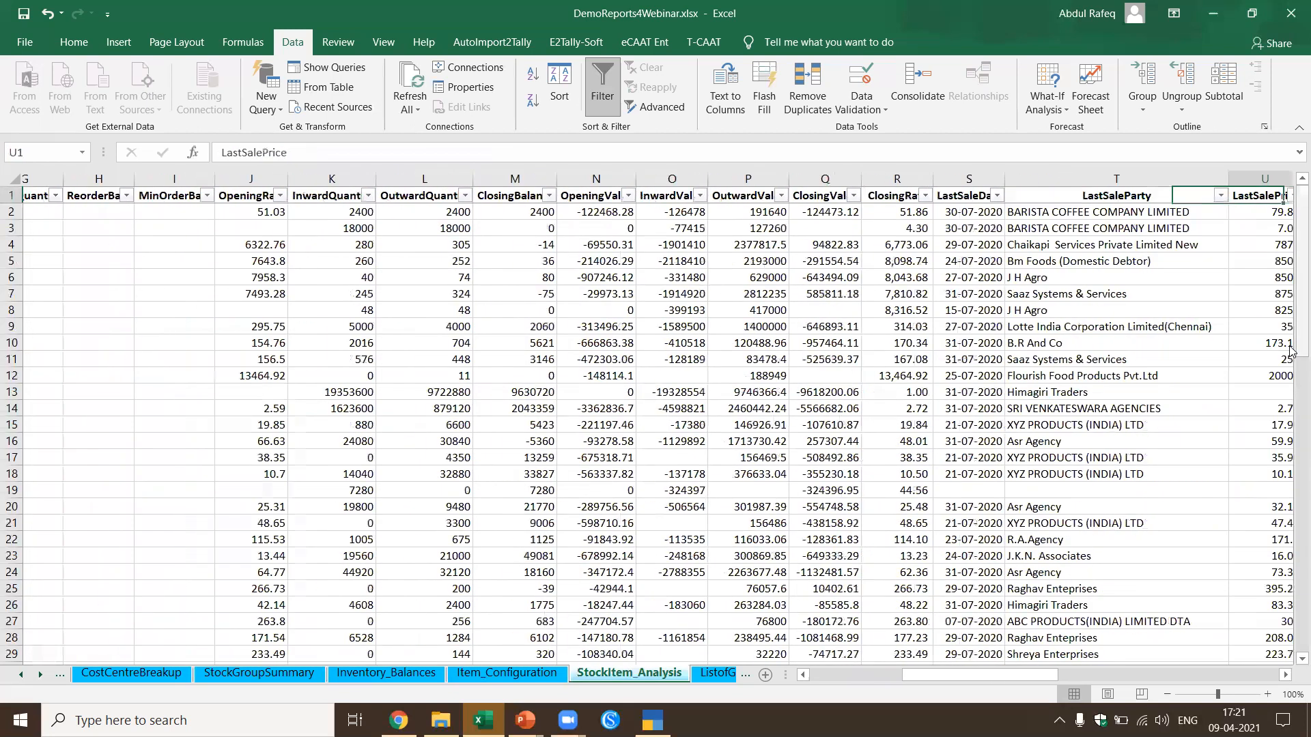
key(Right)
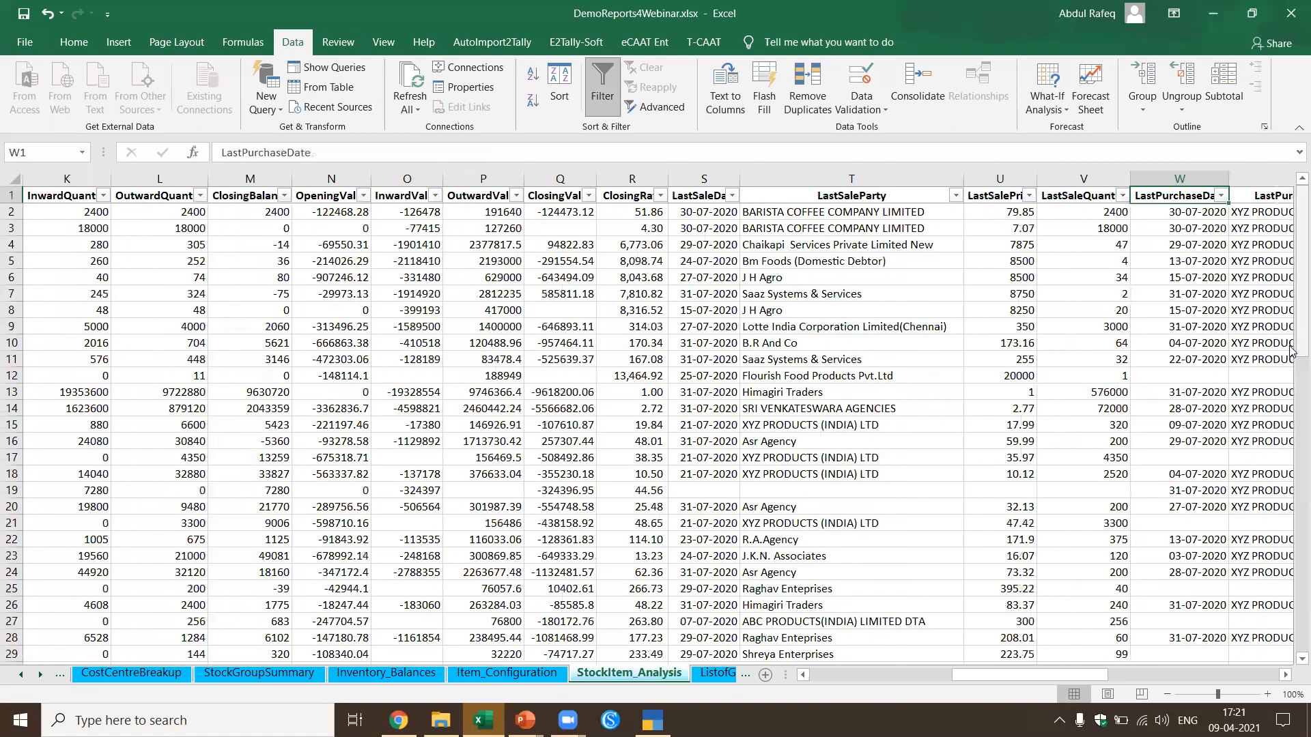
key(Right)
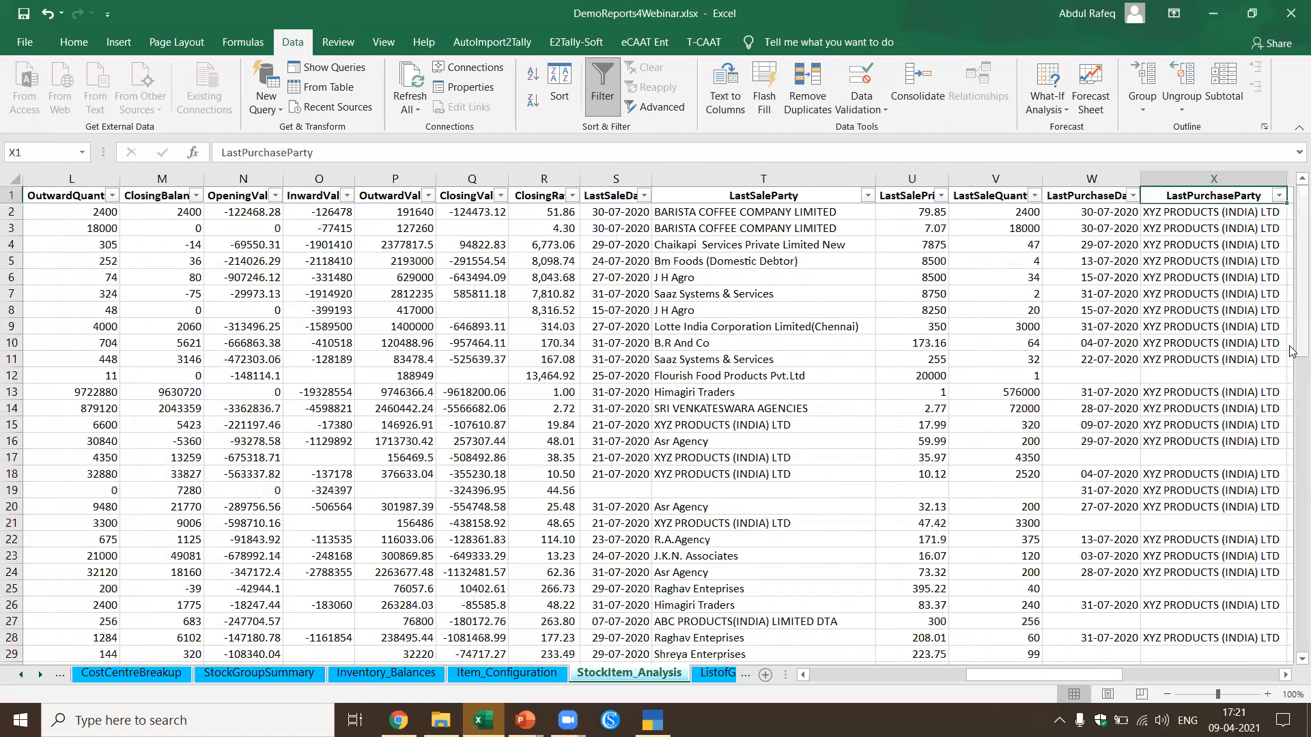
key(Right)
key(Right)
key(Right)
key(Right)
key(Right)
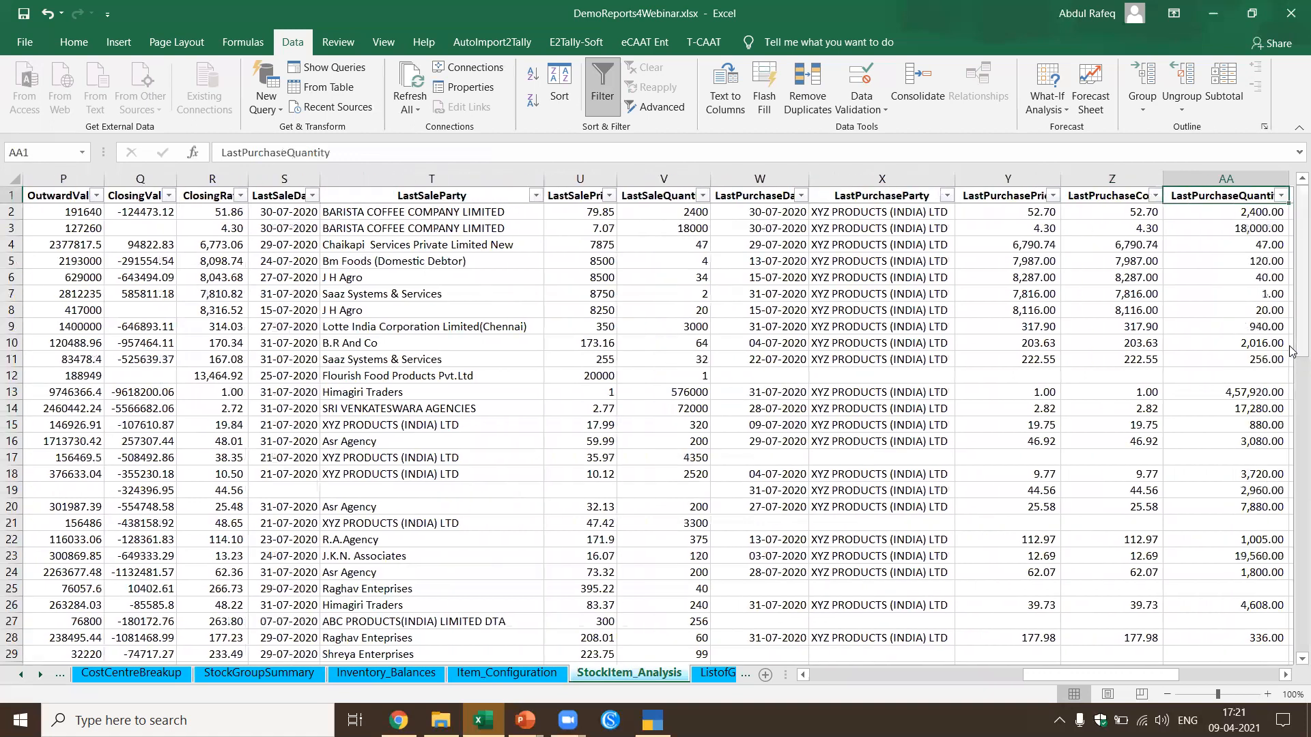
Step: View the ListofGodowns sheet and open the Expense_Ledgers sheet at its first ledger row
click(728, 673)
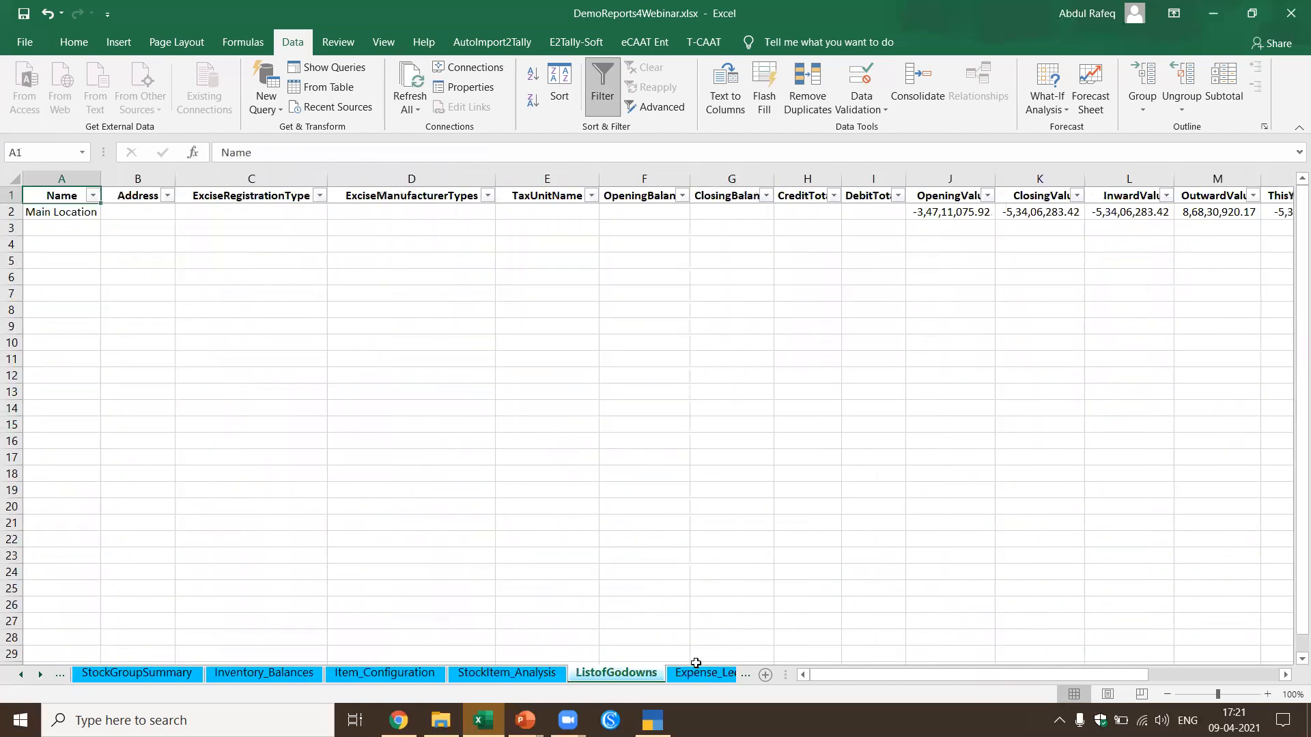
click(714, 673)
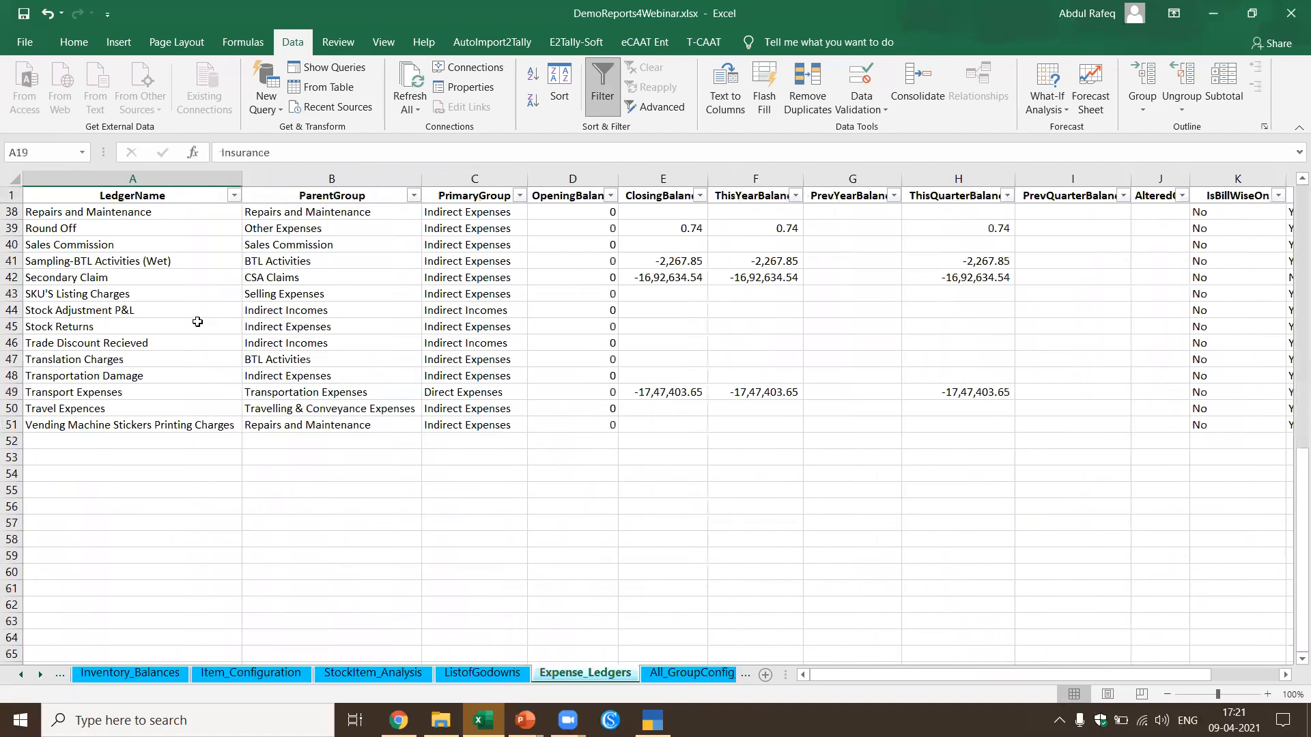
scroll(197, 322, up, 7)
key(ctrl+Home)
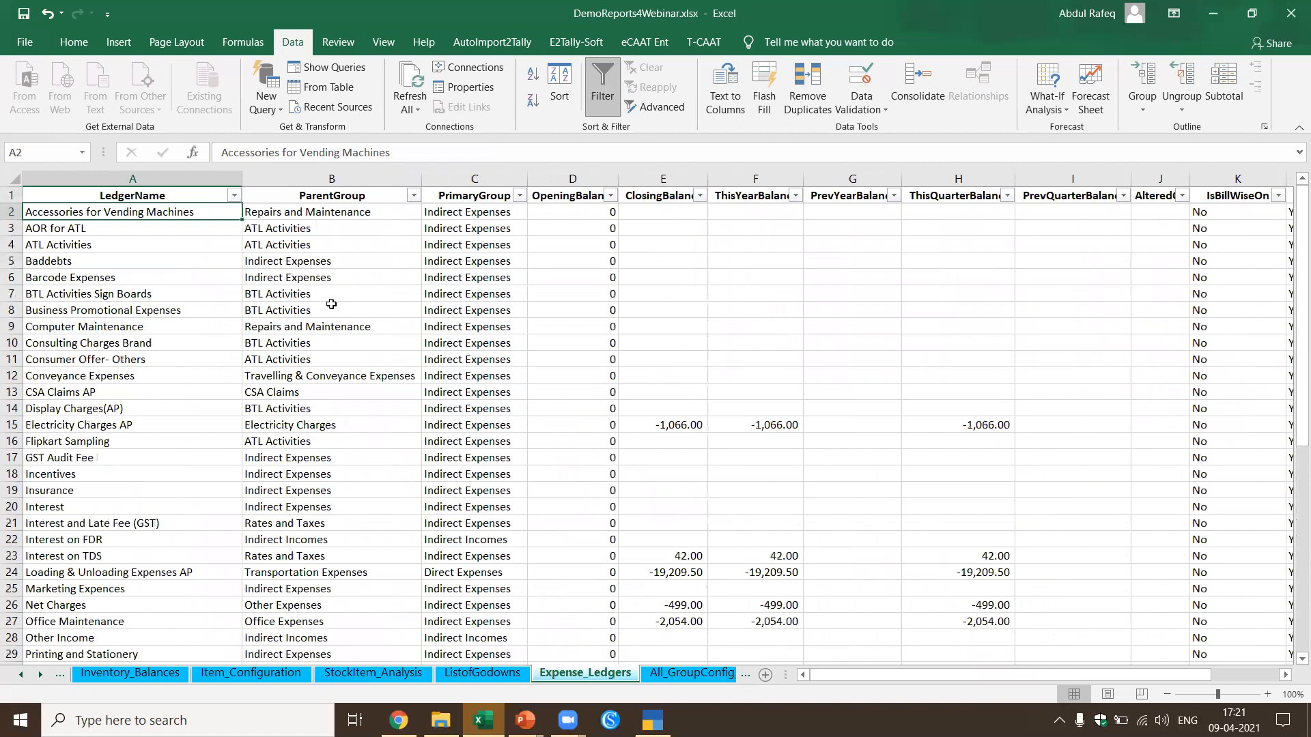
Step: Filter the PrimaryGroup column of the Expense_Ledgers sheet to Direct Expenses and check the ledgers' names and opening balances
click(519, 196)
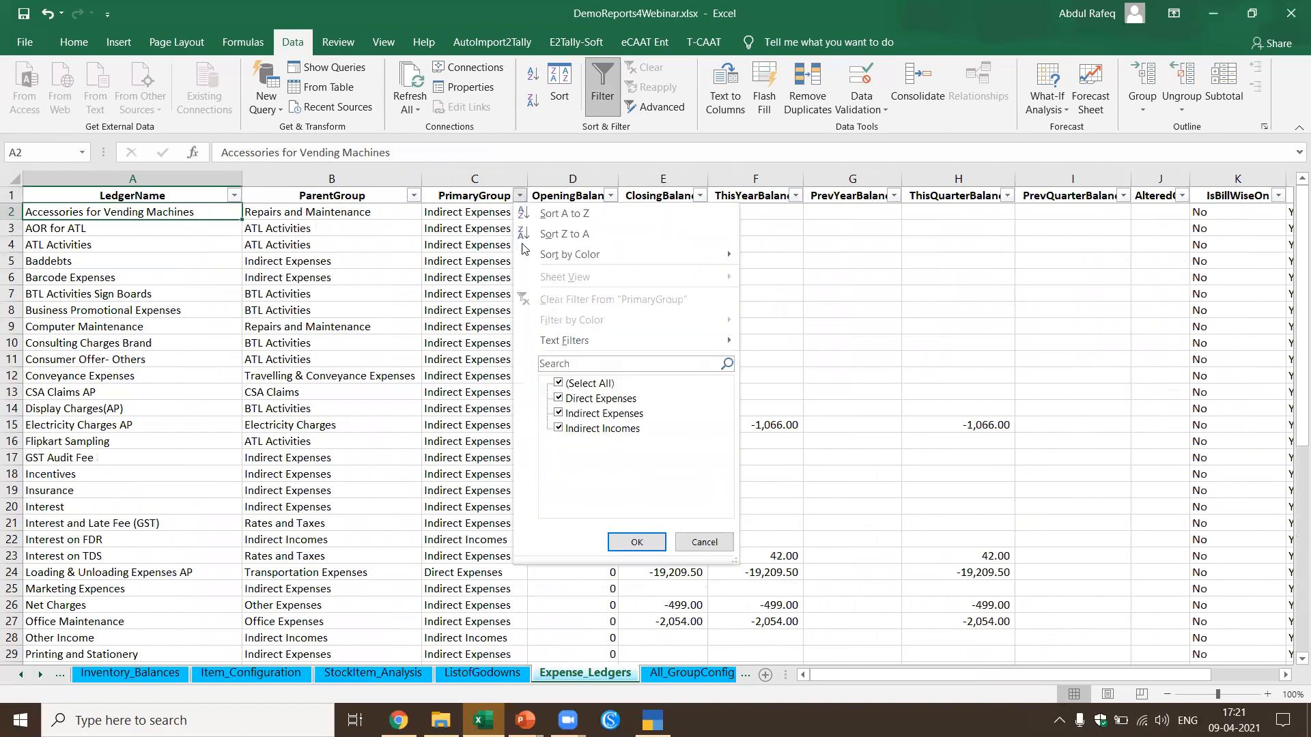
click(559, 383)
click(559, 398)
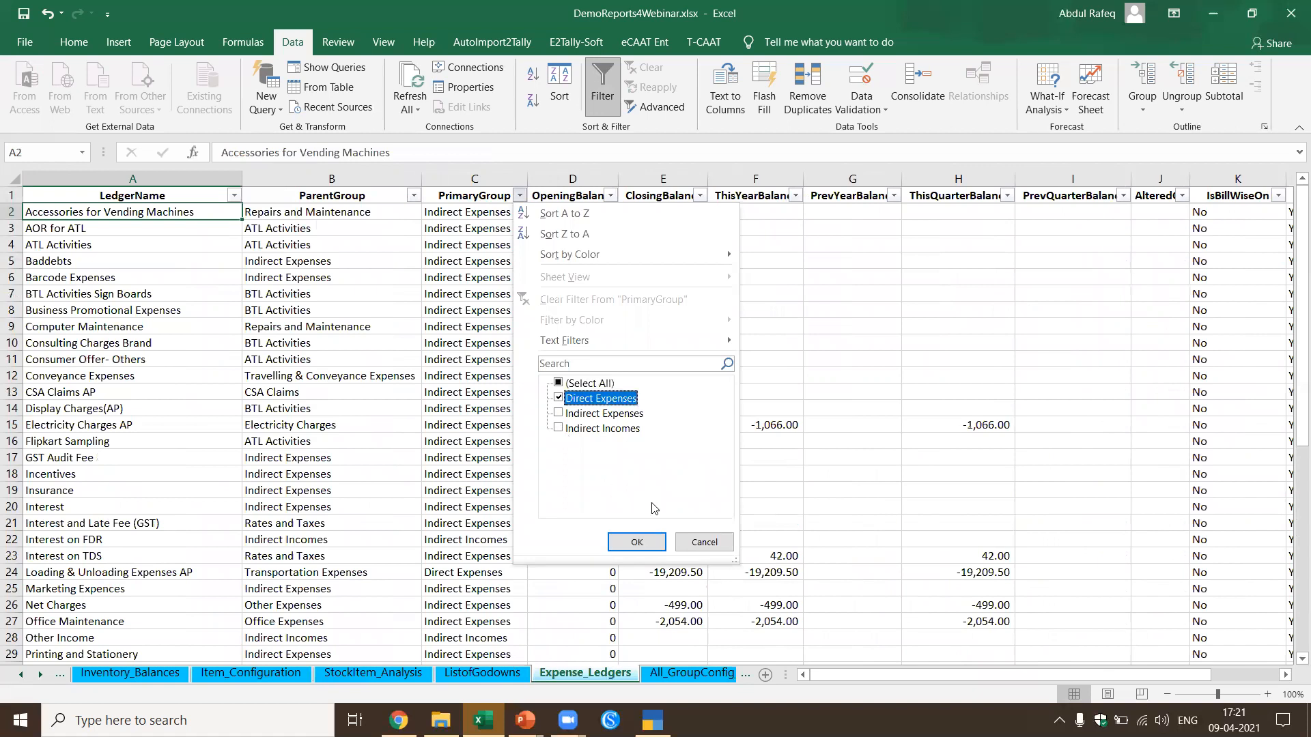
click(638, 542)
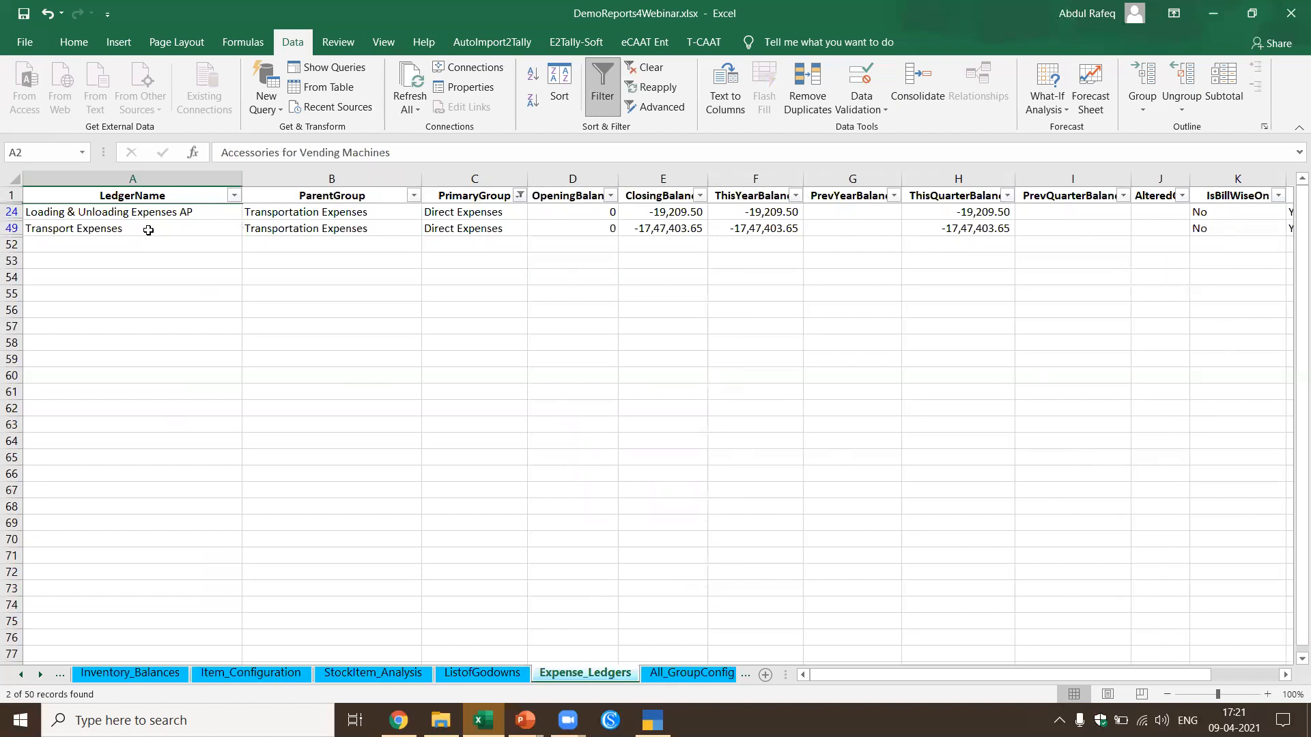
click(123, 212)
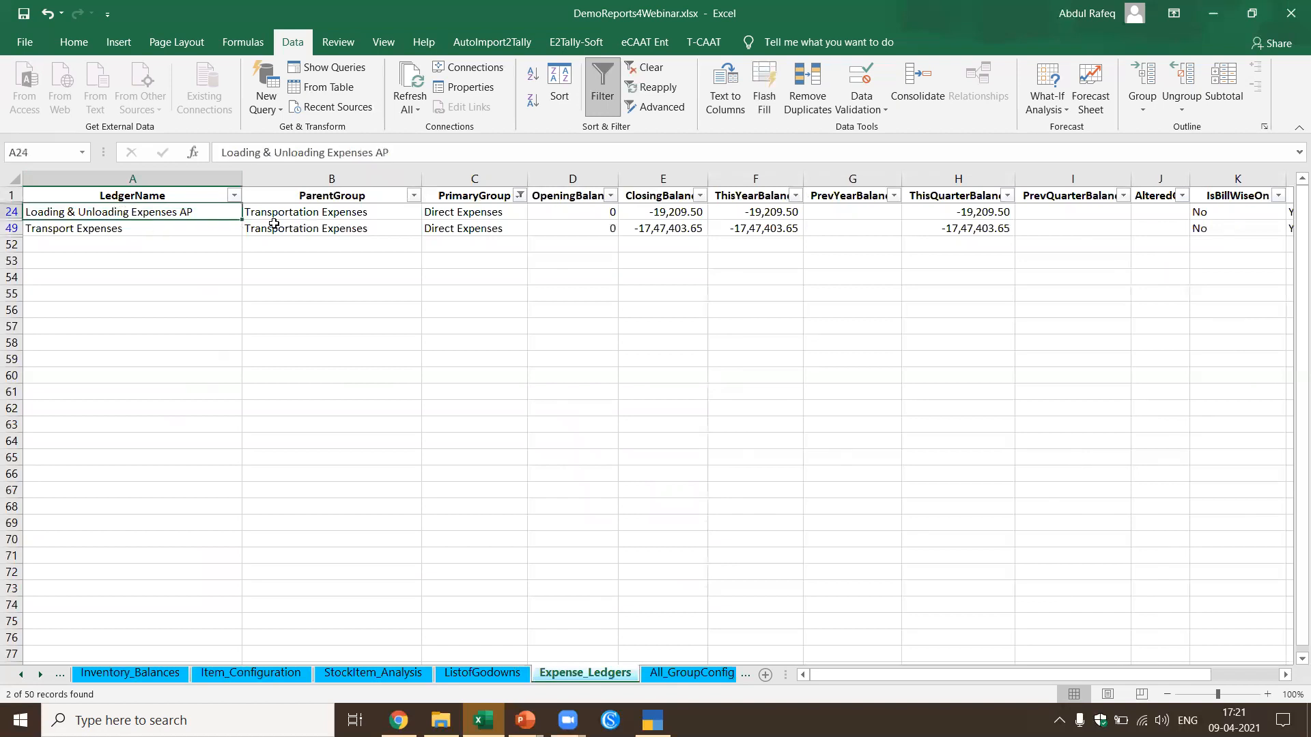
click(167, 229)
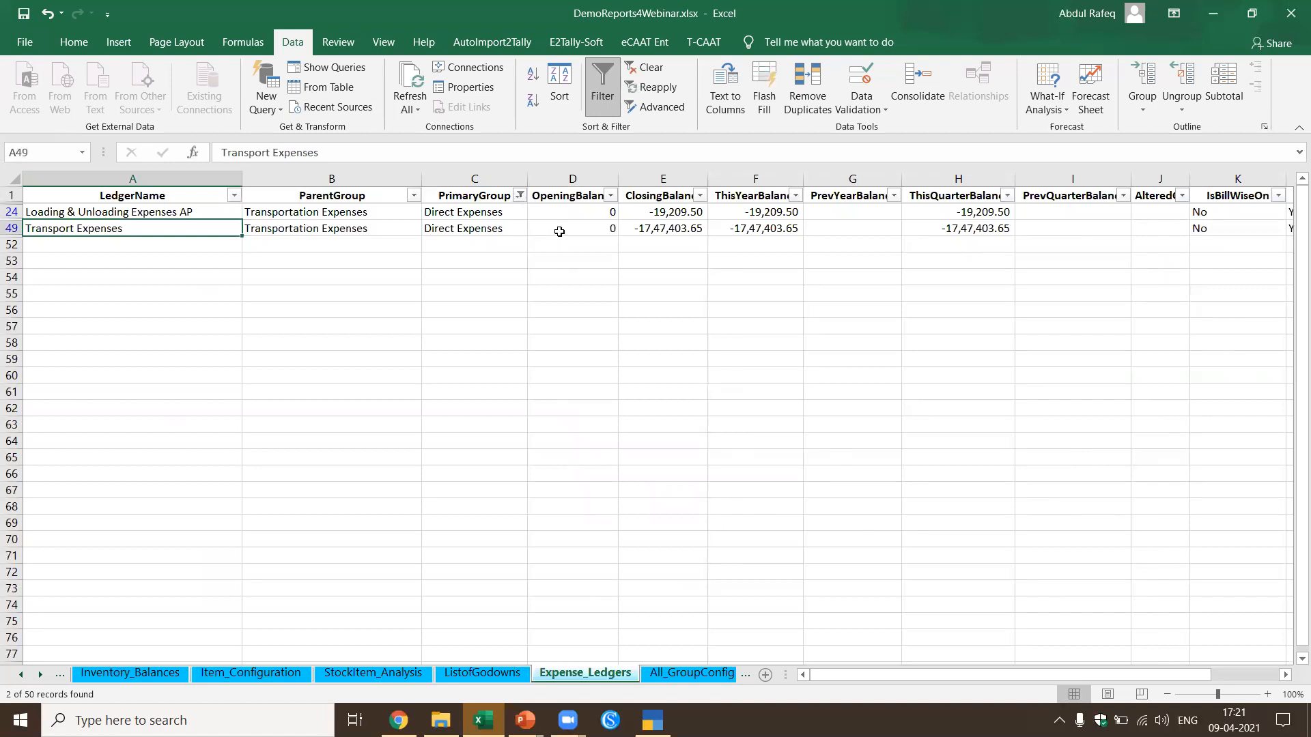
drag(575, 211, 577, 226)
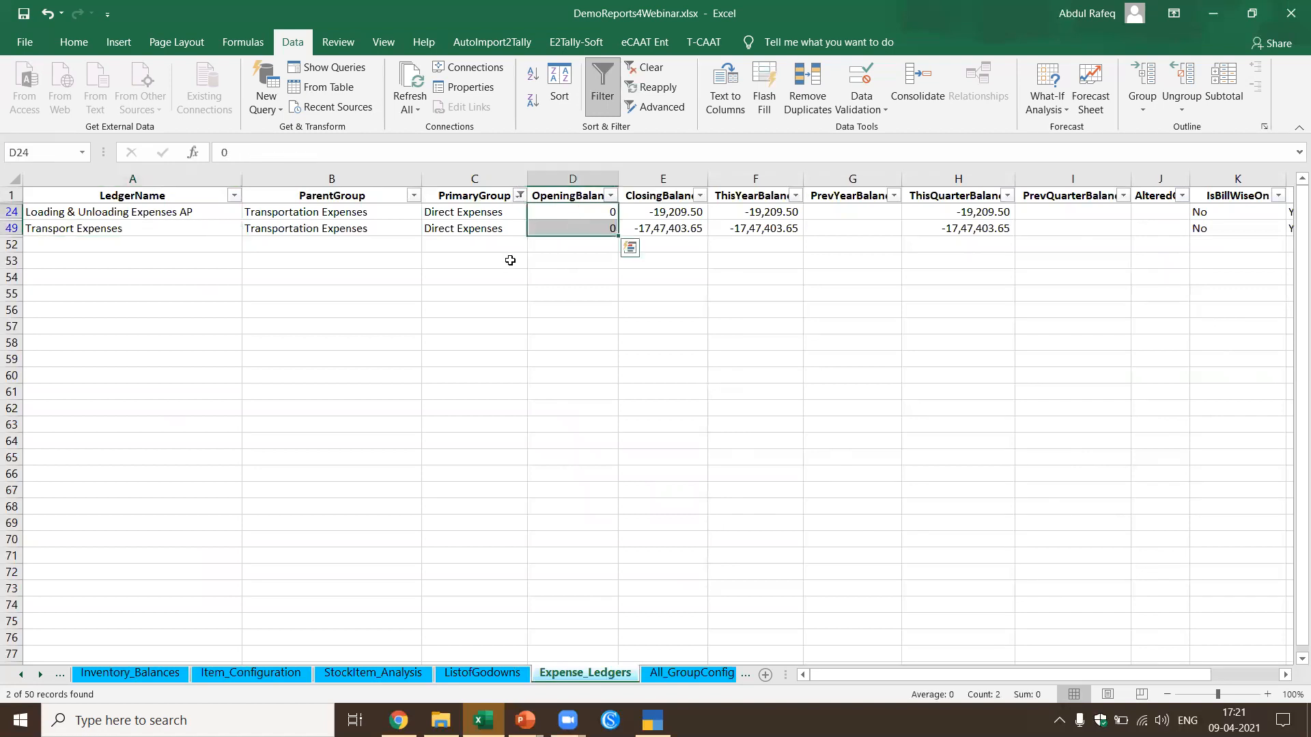
Step: Set the PrimaryGroup filter on the Expense_Ledgers sheet to show only Indirect Expenses
click(519, 195)
click(575, 400)
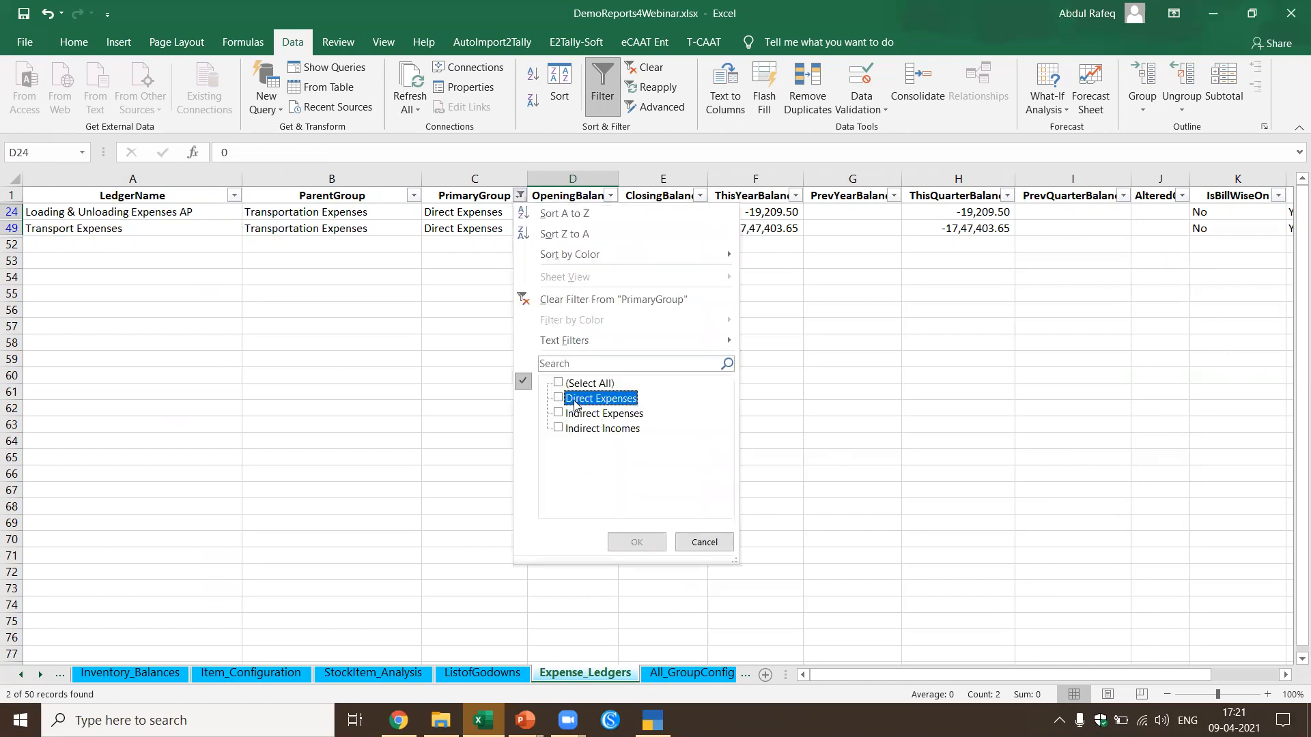
click(573, 414)
click(635, 542)
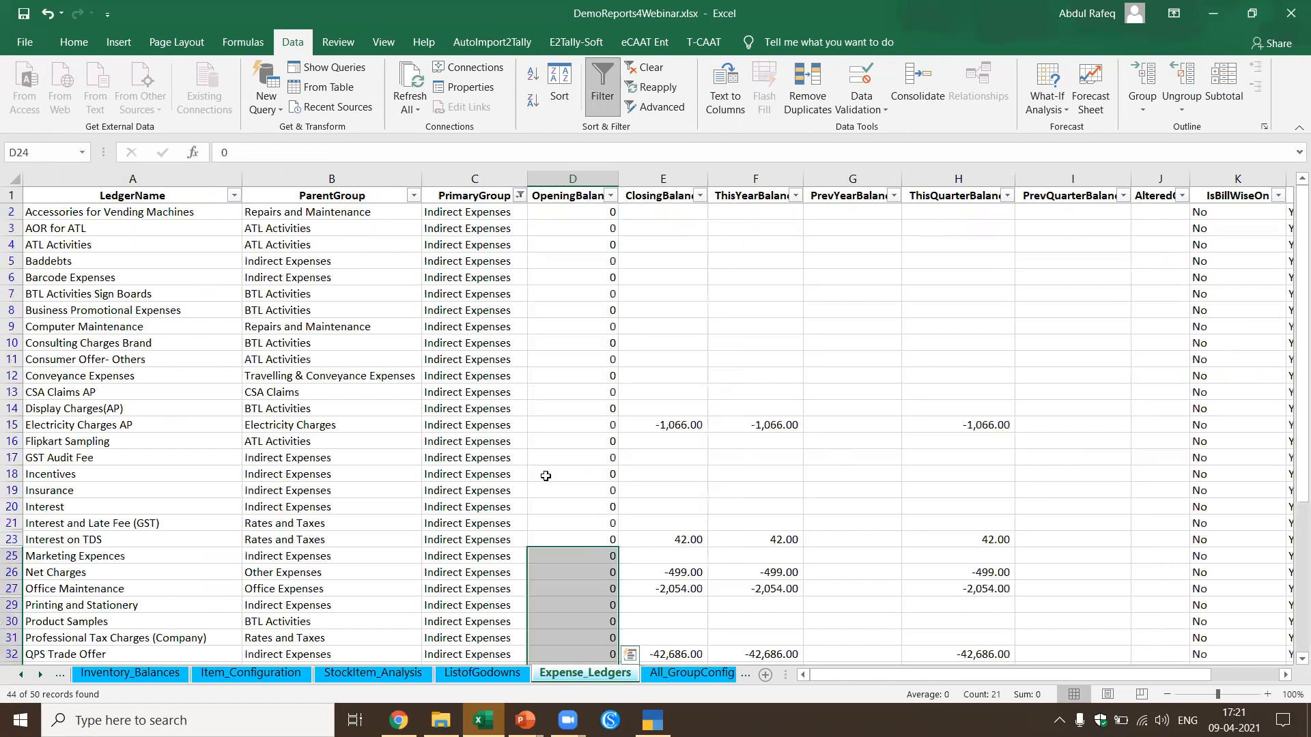
click(459, 245)
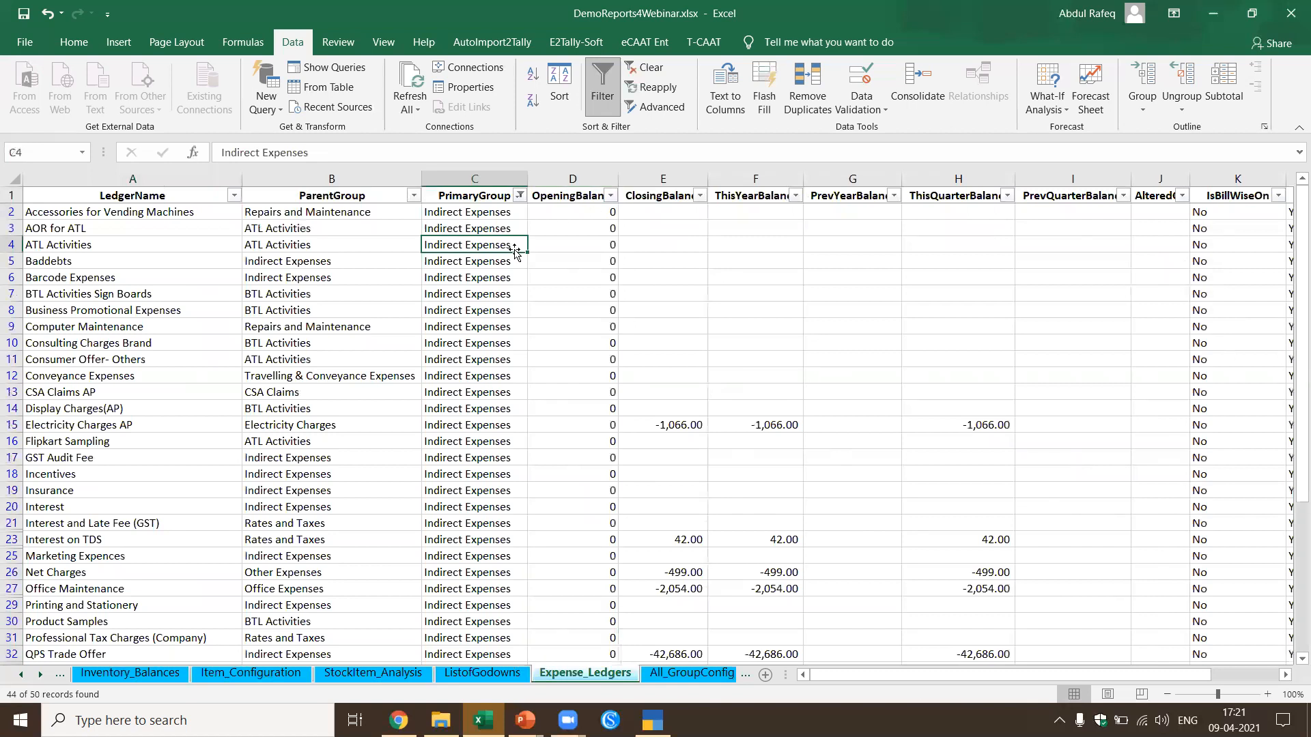
Step: Check the OpeningBalance column's filter options for the Indirect Expenses ledgers
click(611, 196)
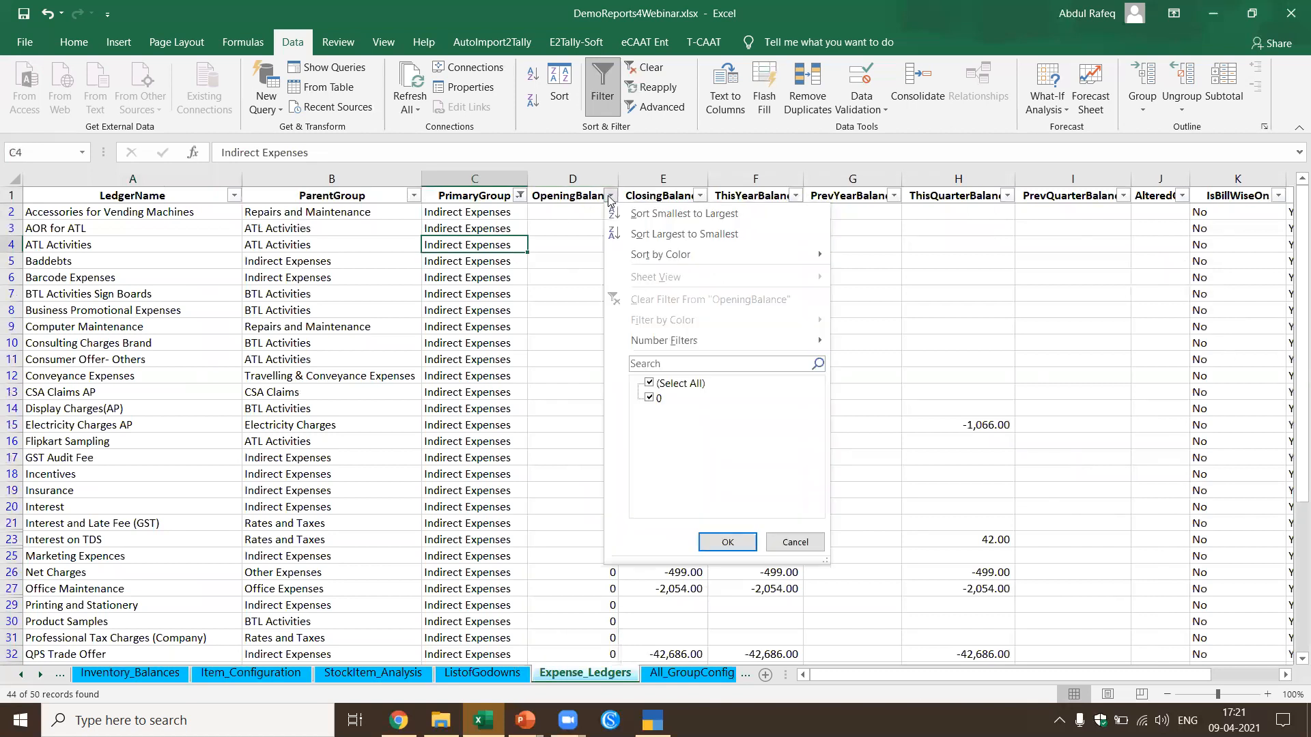
click(610, 197)
click(247, 293)
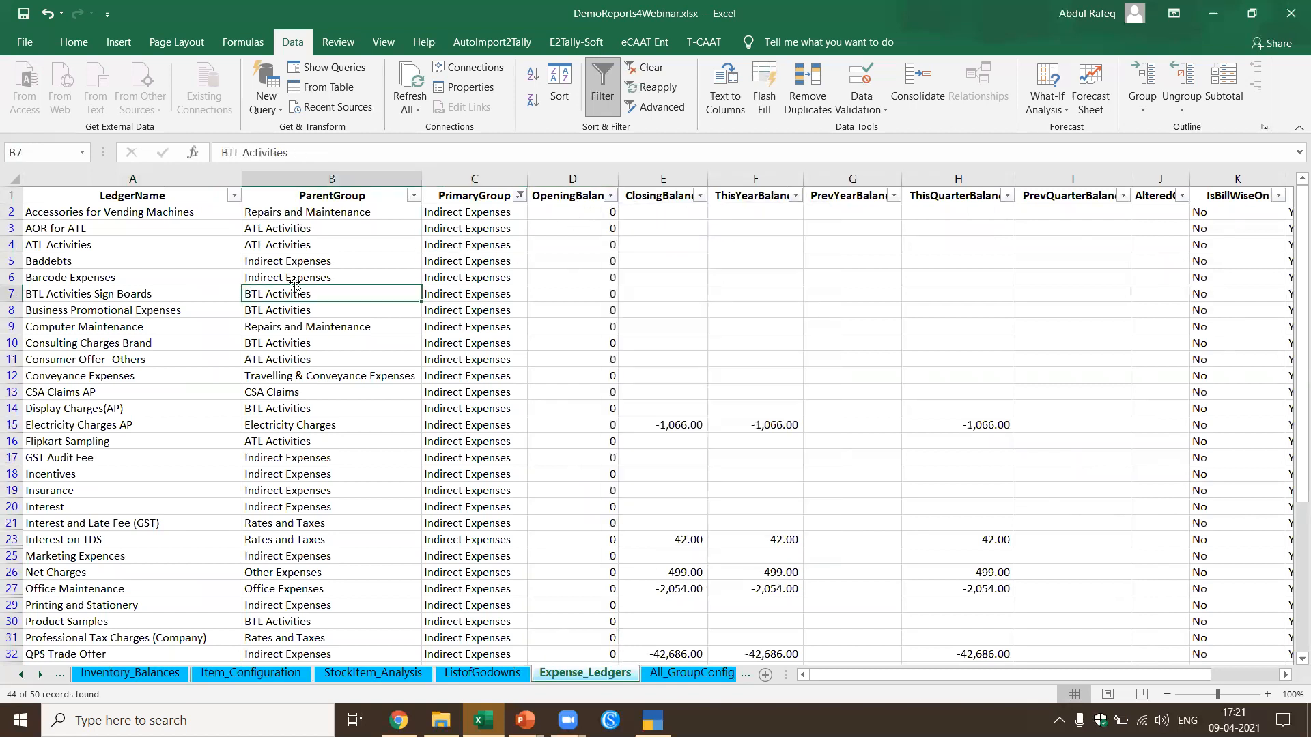
click(497, 238)
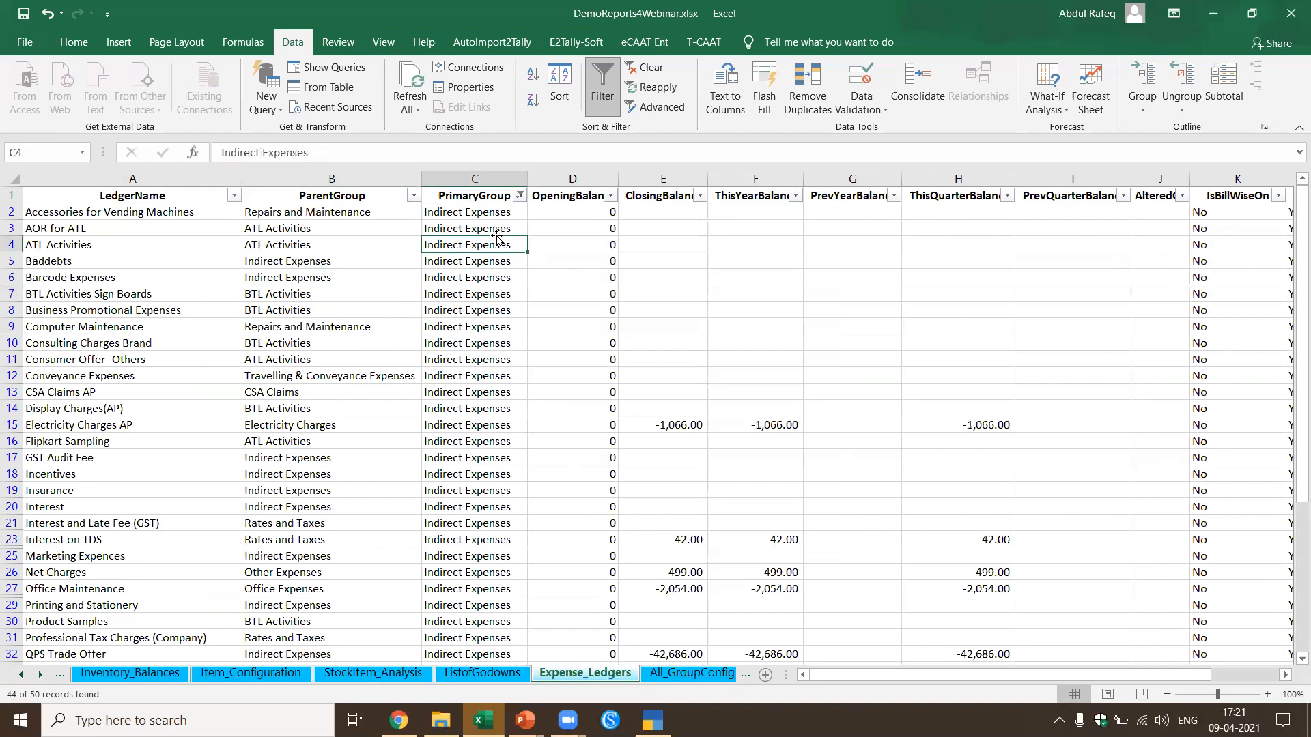
Step: Filter the ParentGroup column of the Expense_Ledgers sheet to show only Electricity Charges
click(414, 197)
click(469, 382)
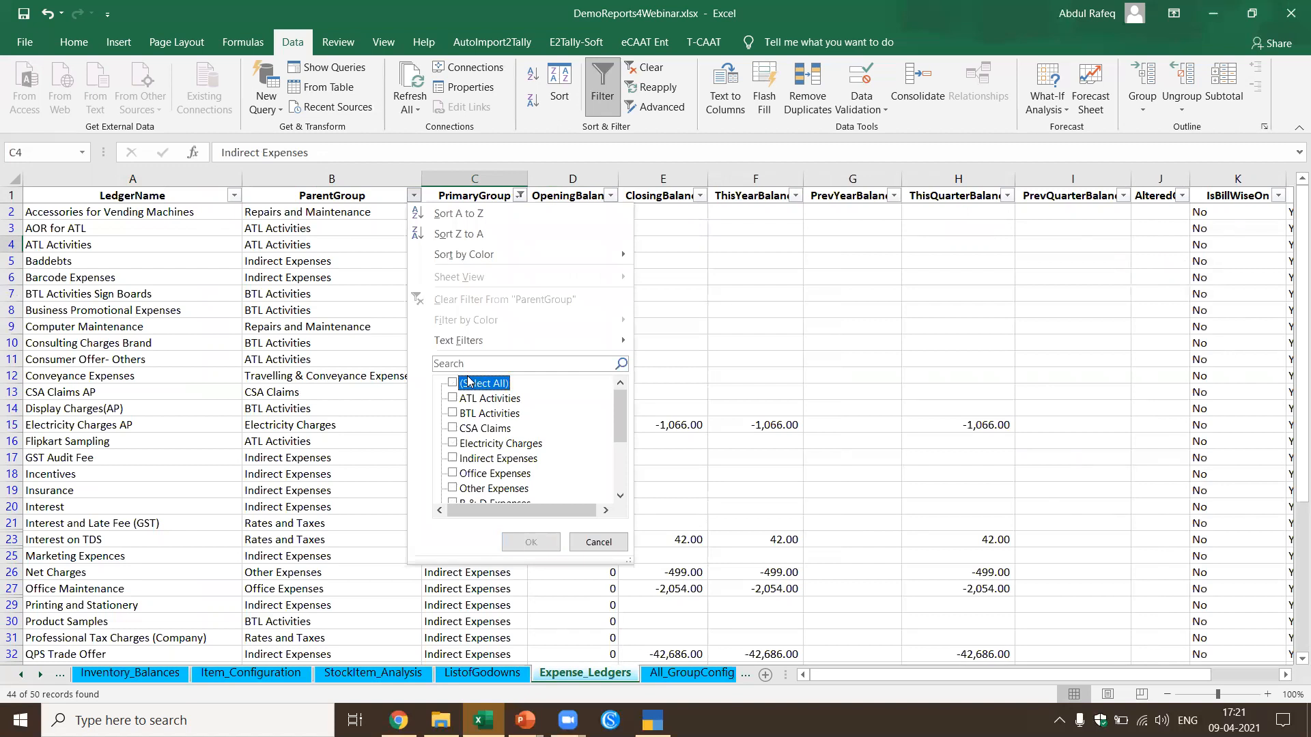
click(471, 444)
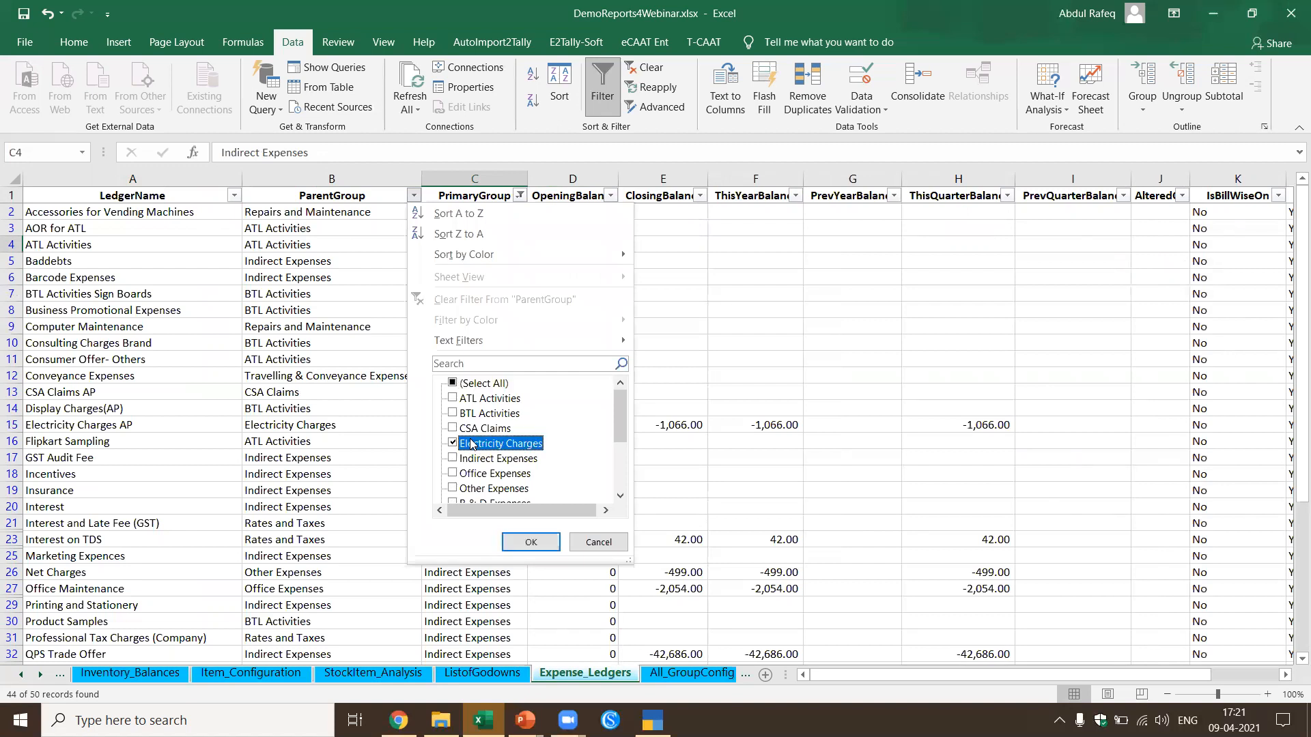
click(538, 546)
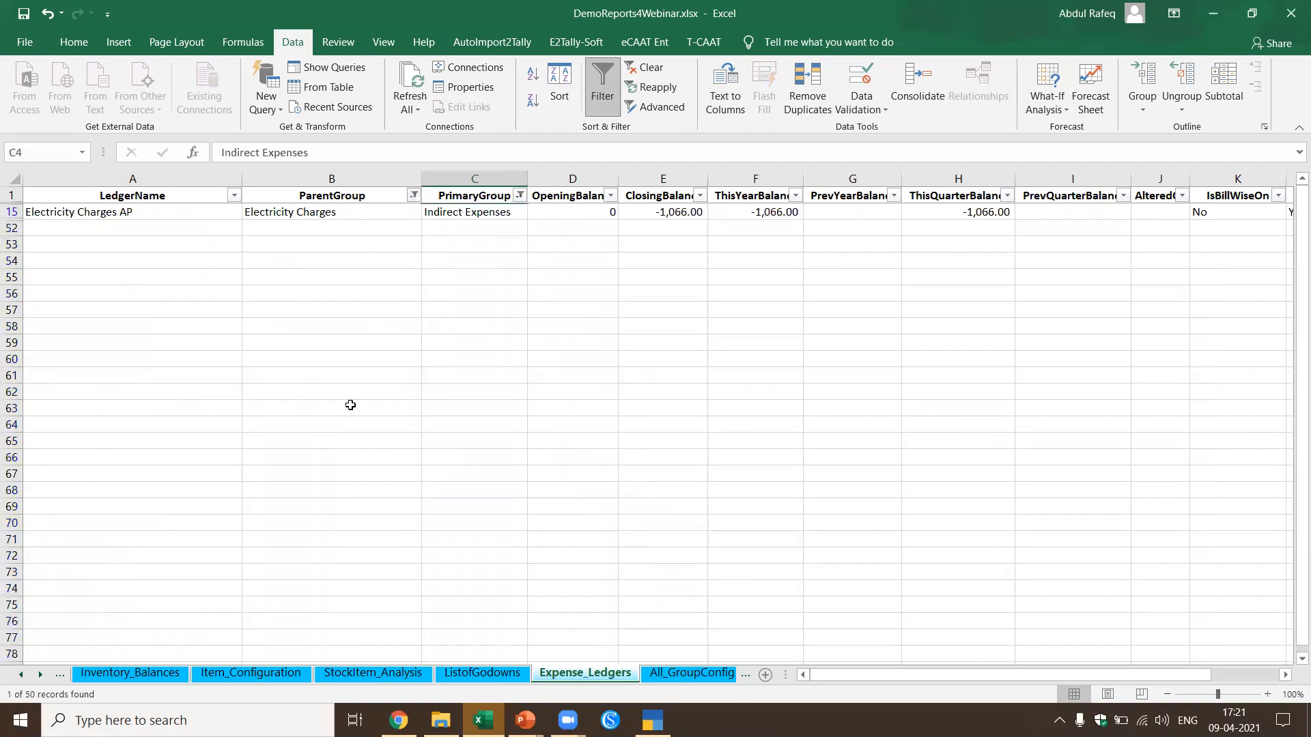
Step: Switch the ParentGroup filter to Indirect Expenses only and look through the ledgers from Baddebts to Transportation Damage
click(413, 196)
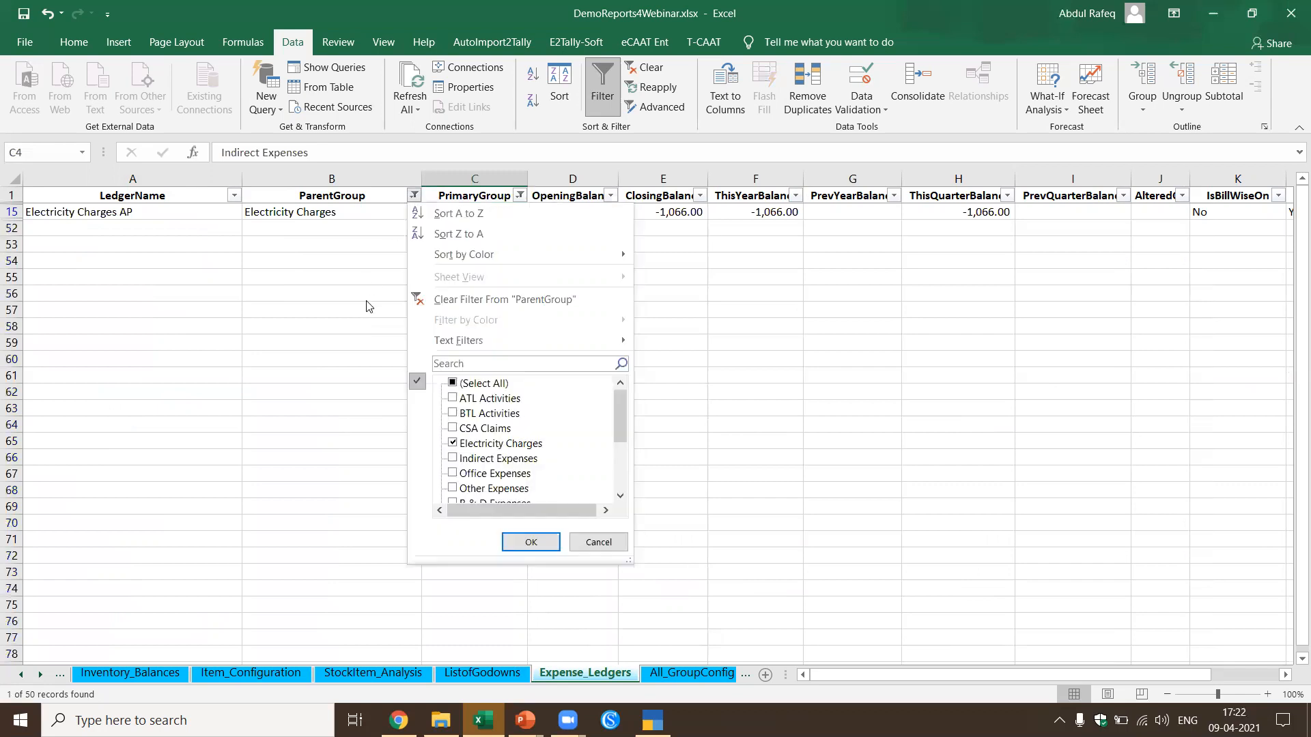
click(457, 445)
click(453, 459)
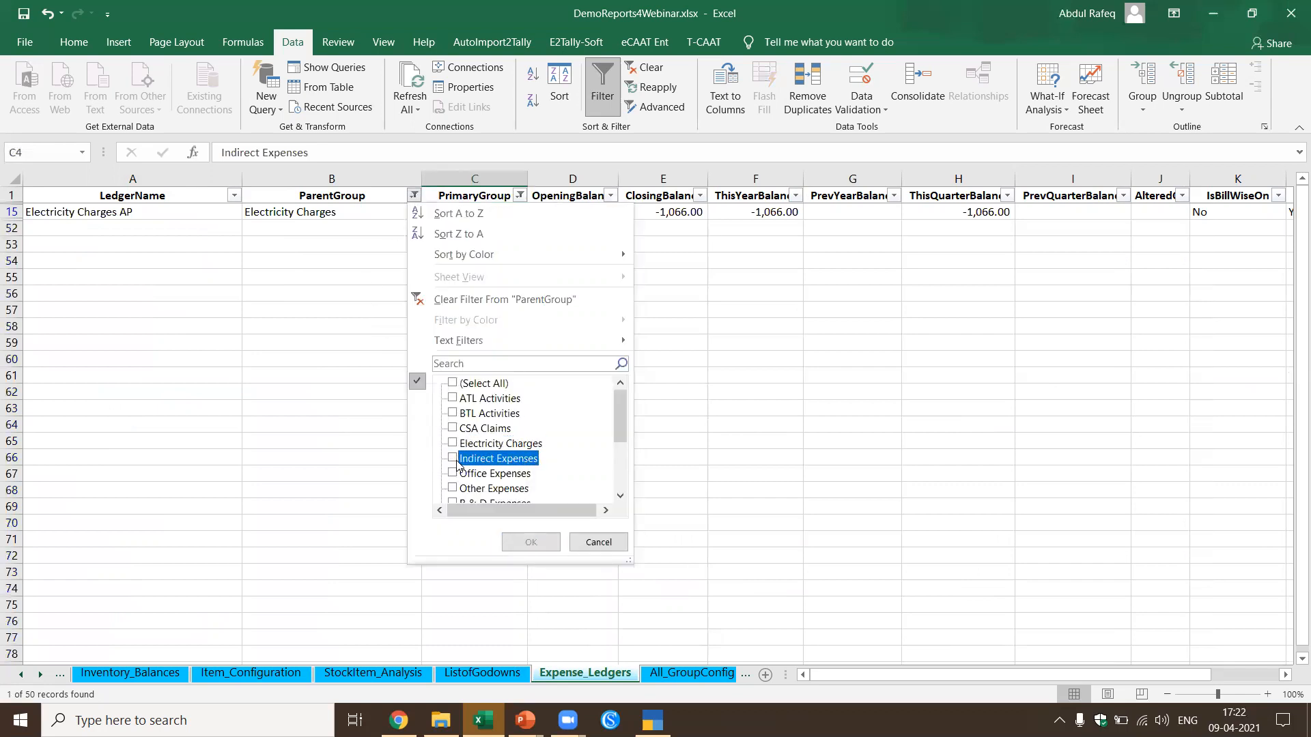
click(530, 543)
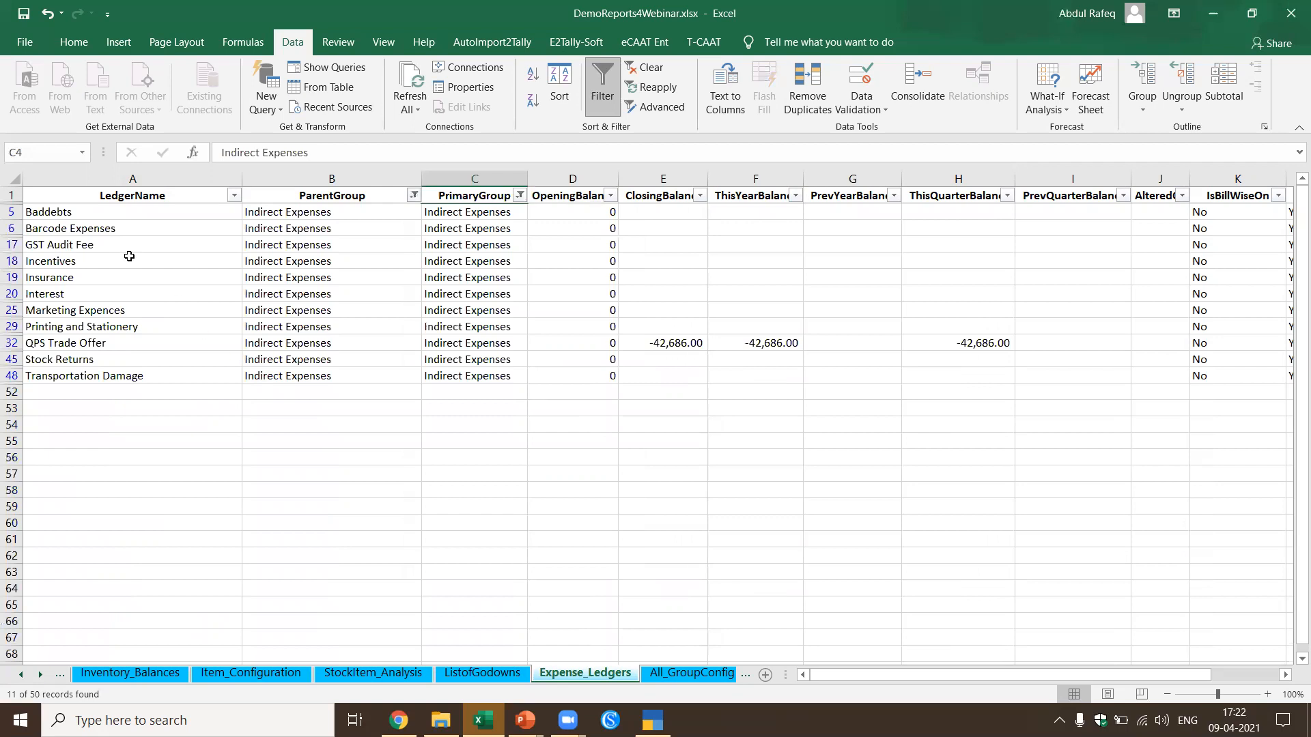
click(83, 217)
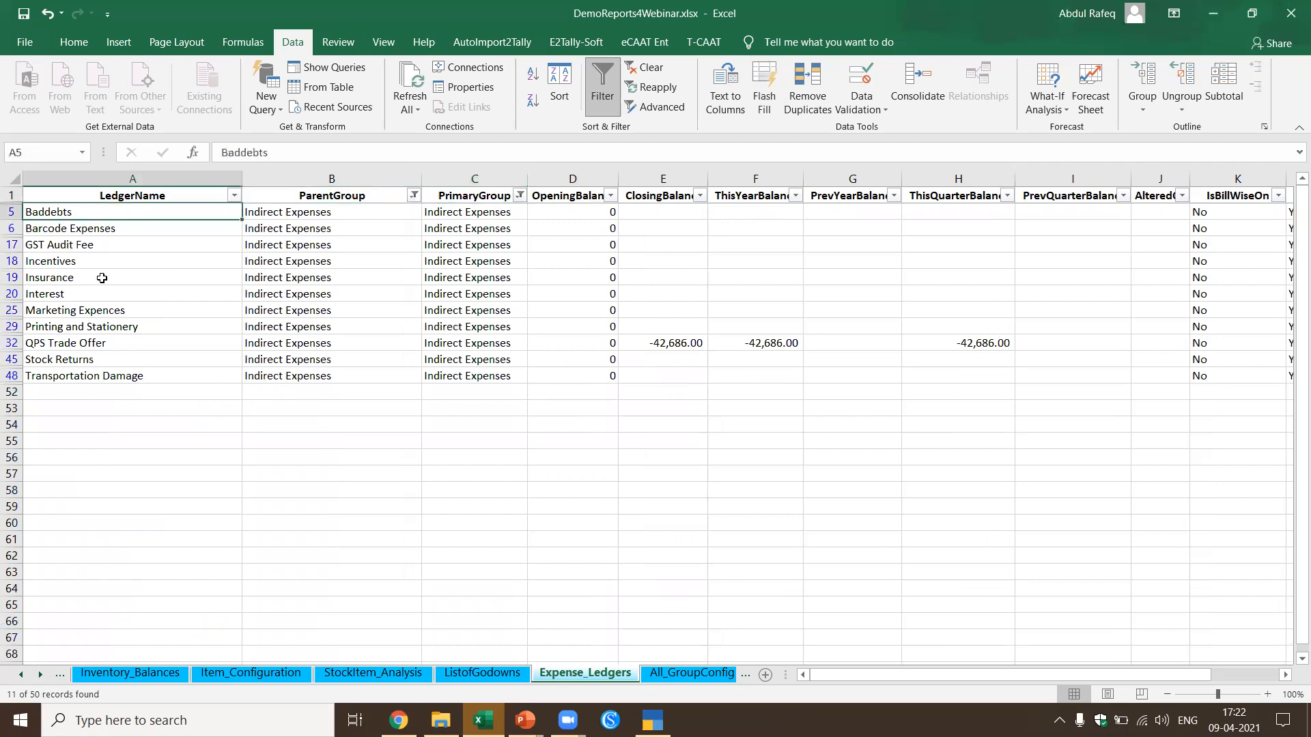
click(110, 380)
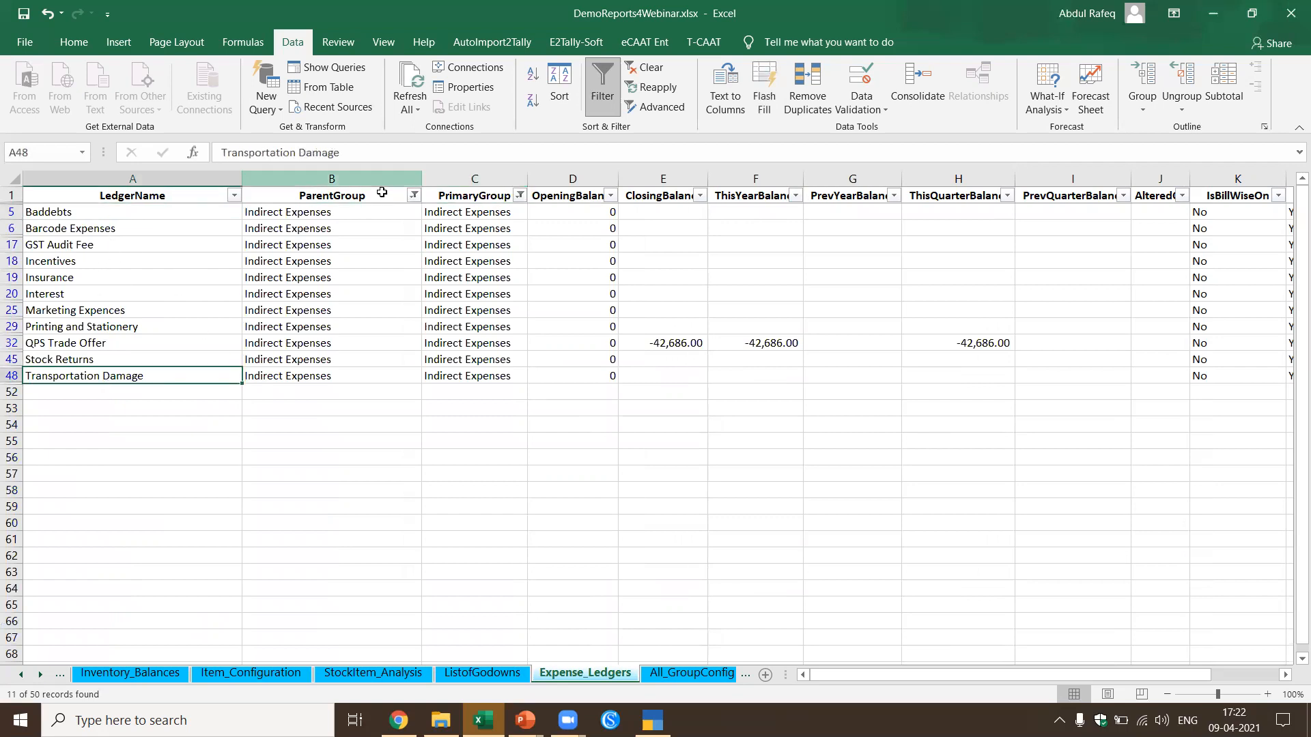
Step: Switch the ParentGroup filter on the Expense_Ledgers sheet to show only Office Expenses
click(414, 195)
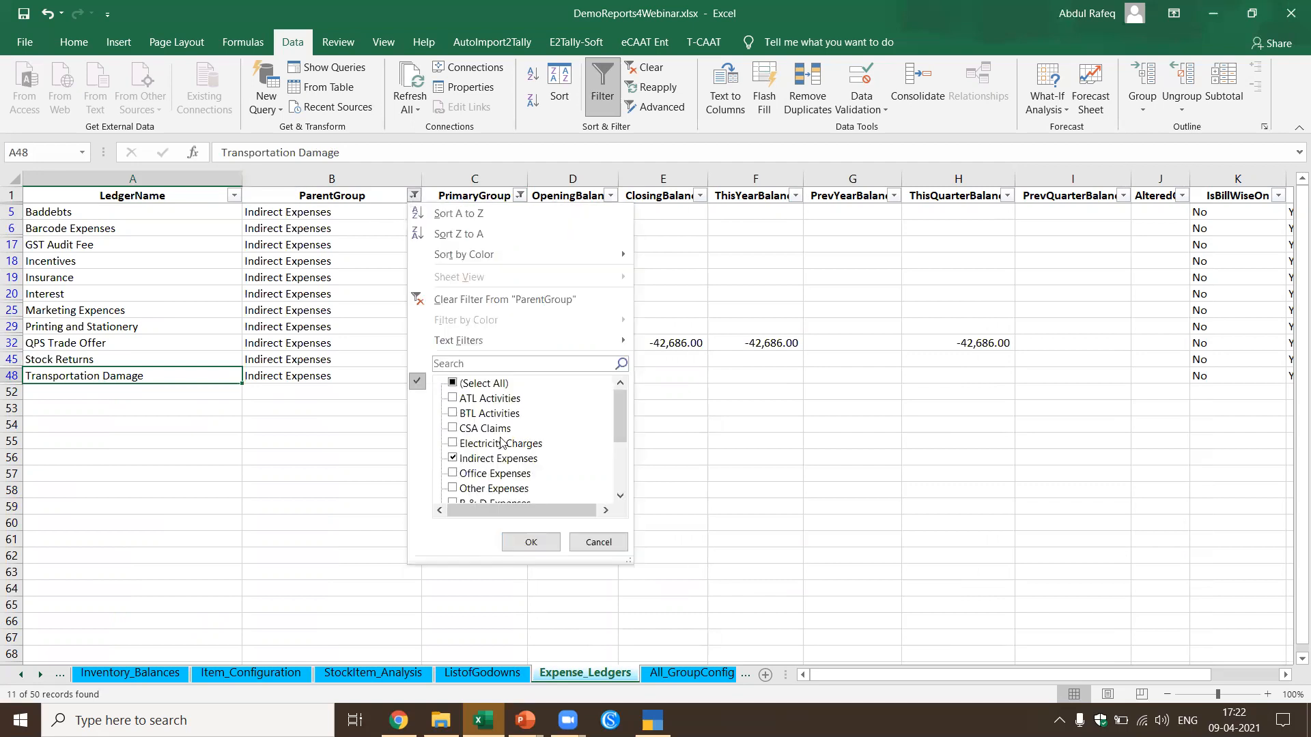
click(454, 459)
click(452, 473)
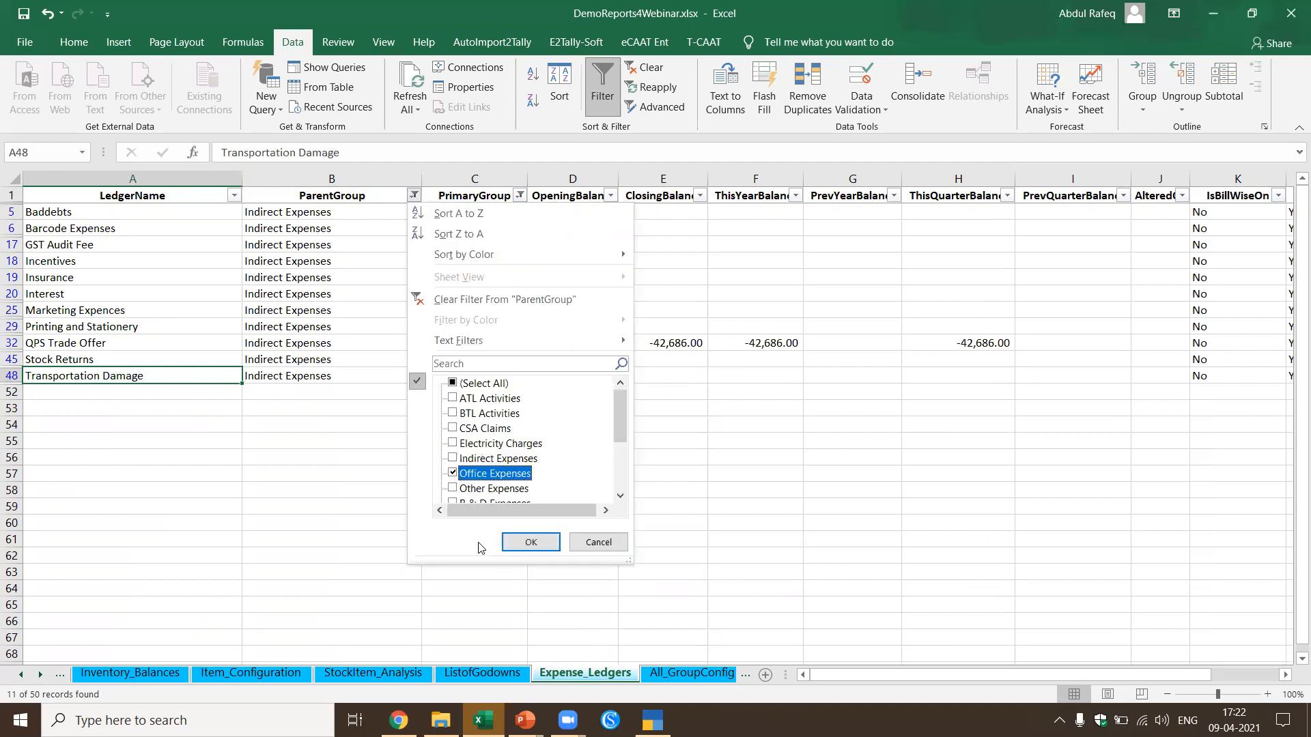
click(530, 542)
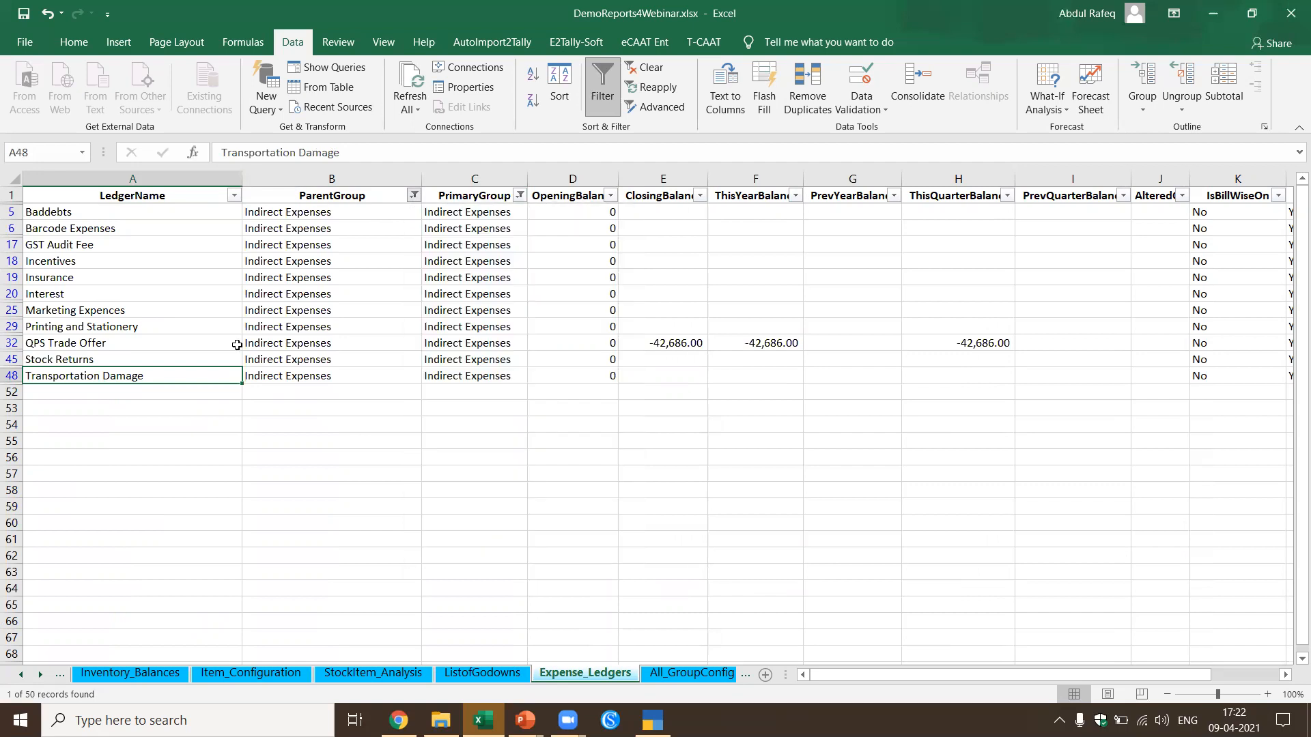
Step: Switch the ParentGroup filter on the Expense_Ledgers sheet to show only Repairs and Maintenance
click(414, 195)
click(452, 473)
scroll(458, 475, down, 2)
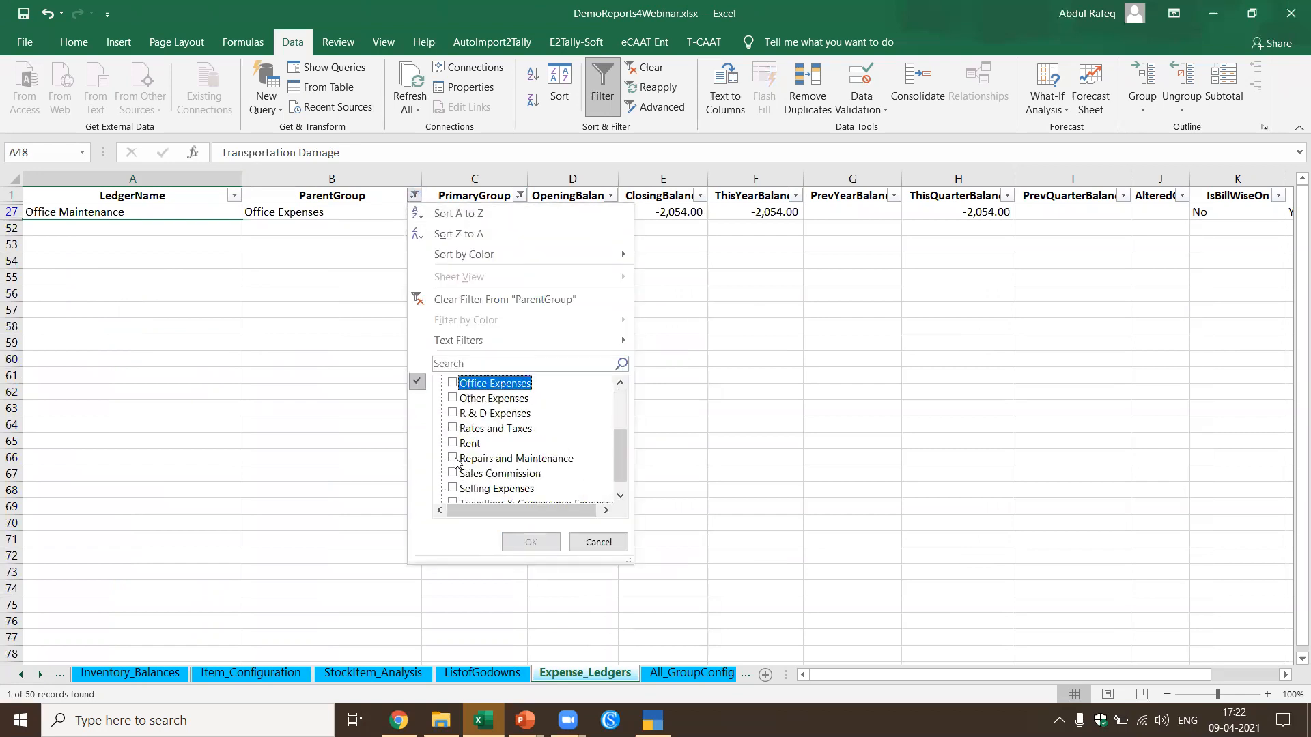
click(453, 459)
click(529, 542)
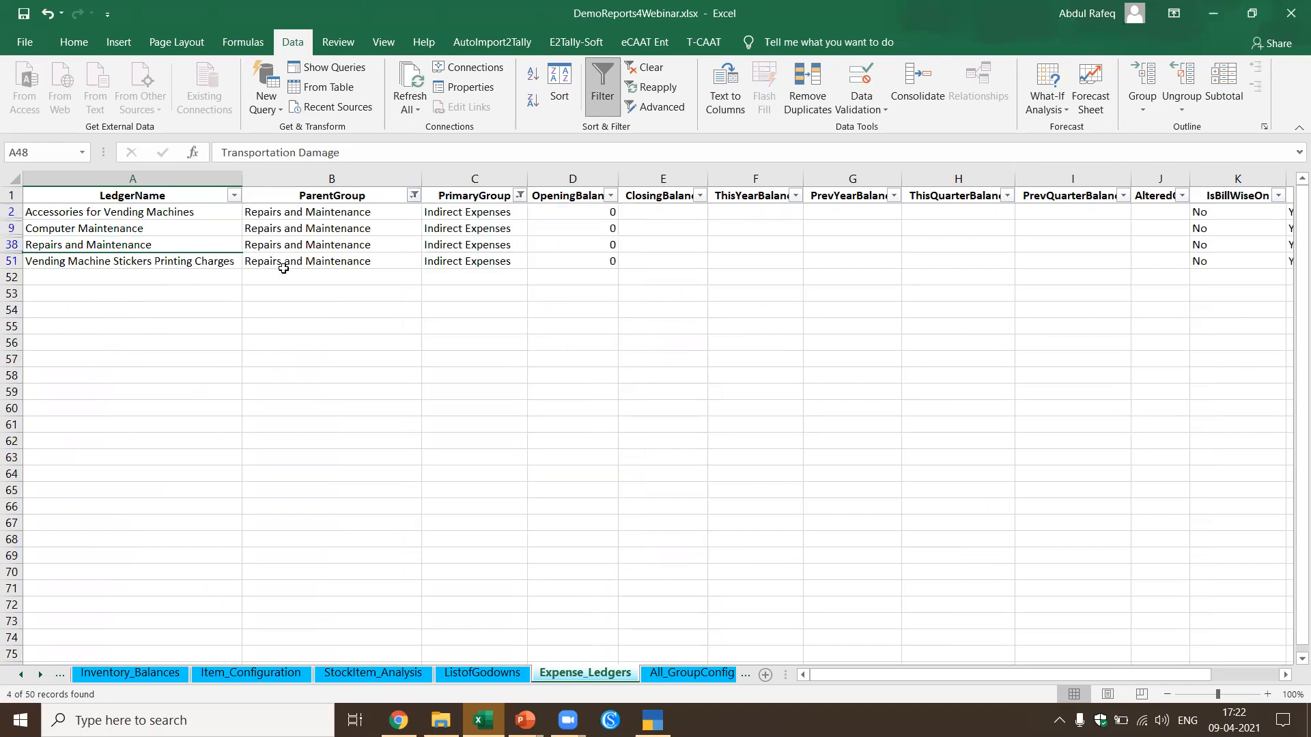
click(338, 246)
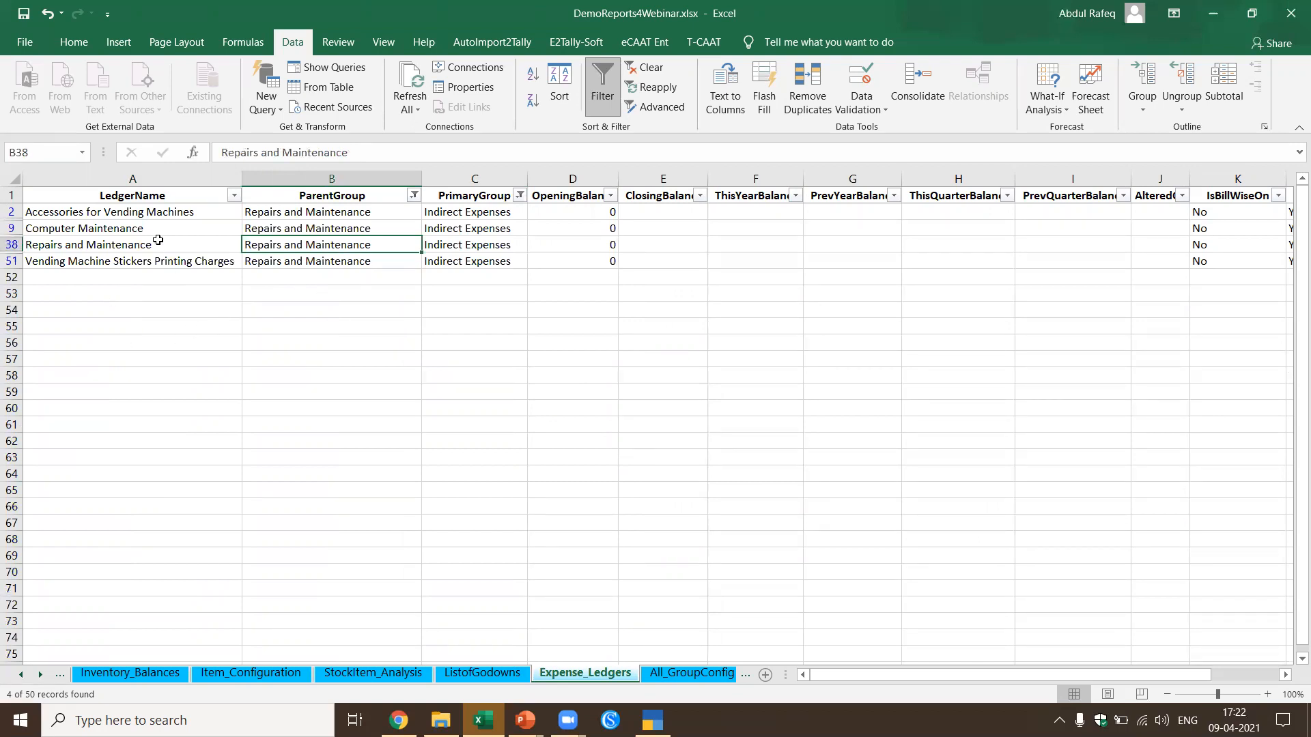
Step: Examine the Repairs and Maintenance ledgers across the columns from ClosingBalance to Alias, including the bill-wise, cost centre and TDS settings
click(674, 199)
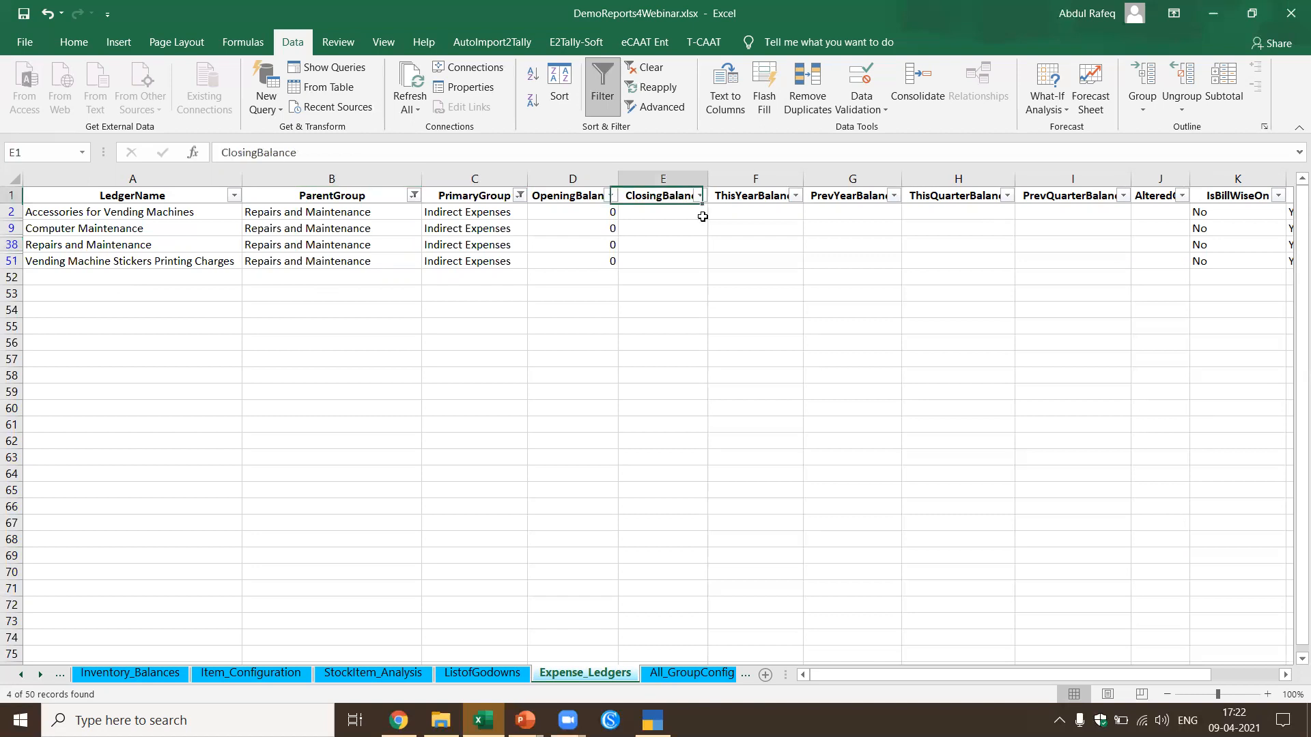
key(Right)
key(Right)
key(Right)
key(Right)
key(Right)
key(Right)
key(Right)
key(Right)
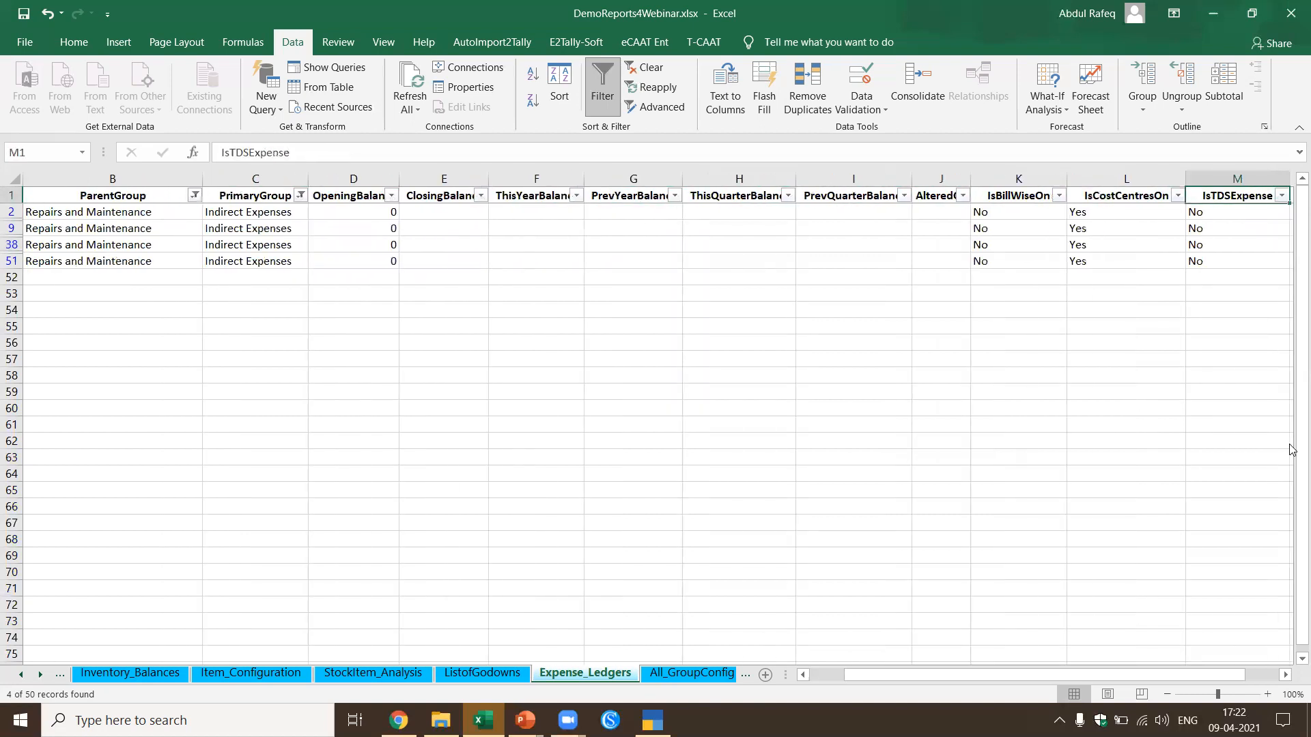
key(Left)
key(Left)
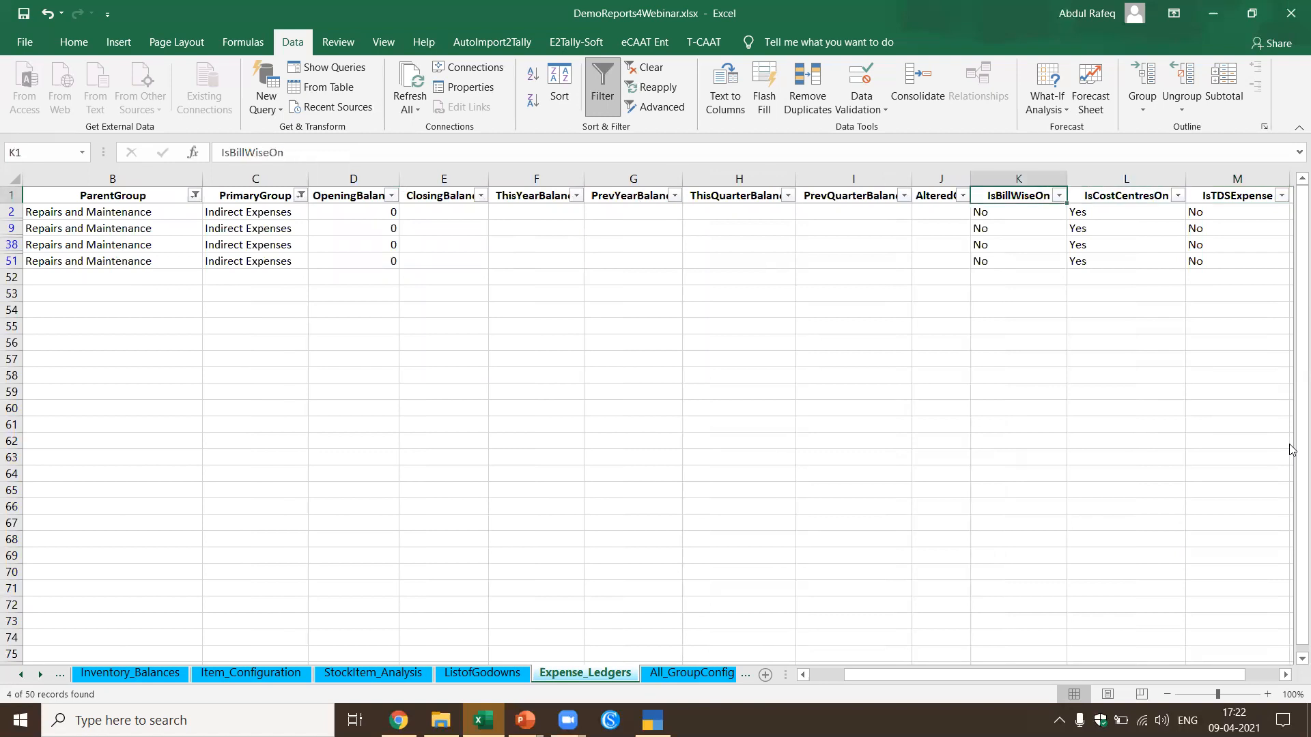
key(Right)
key(Right)
key(Right)
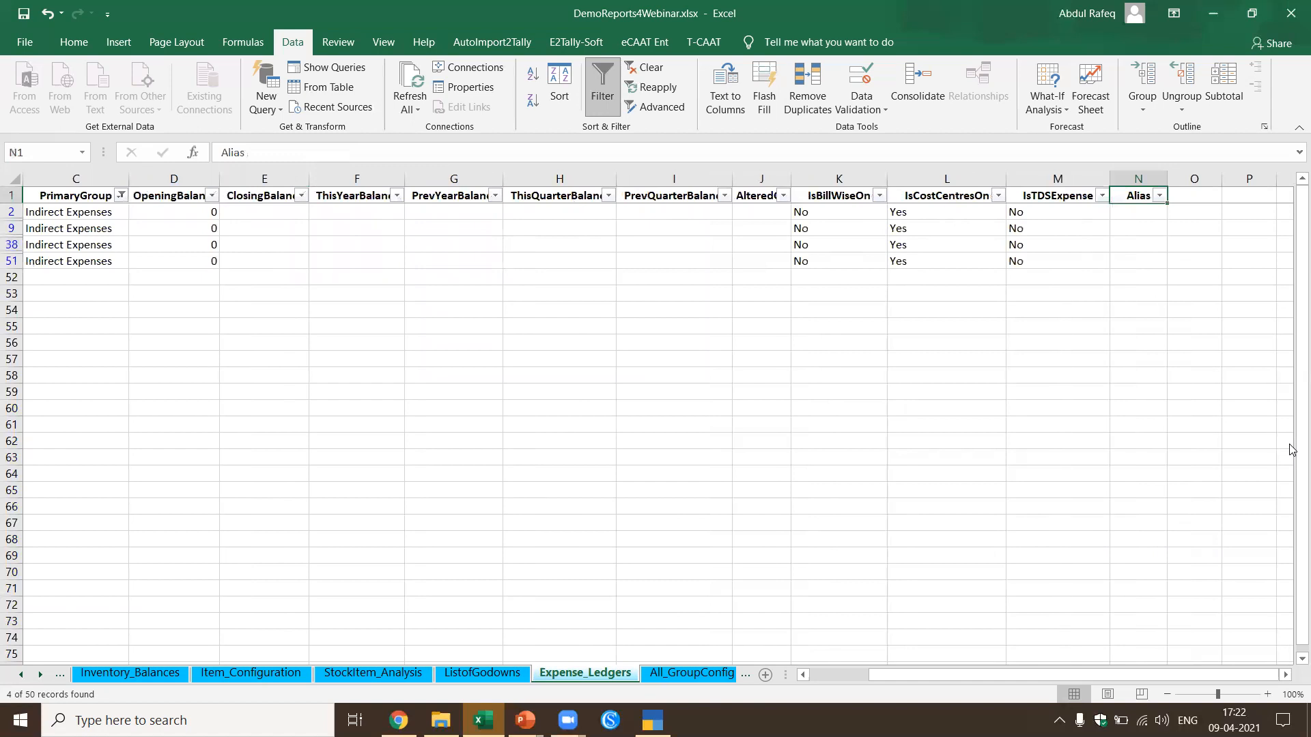
key(Left)
key(Left)
key(Left)
key(Left)
key(Left)
key(Left)
key(Left)
key(Left)
key(Left)
key(Left)
key(Left)
key(Left)
key(Left)
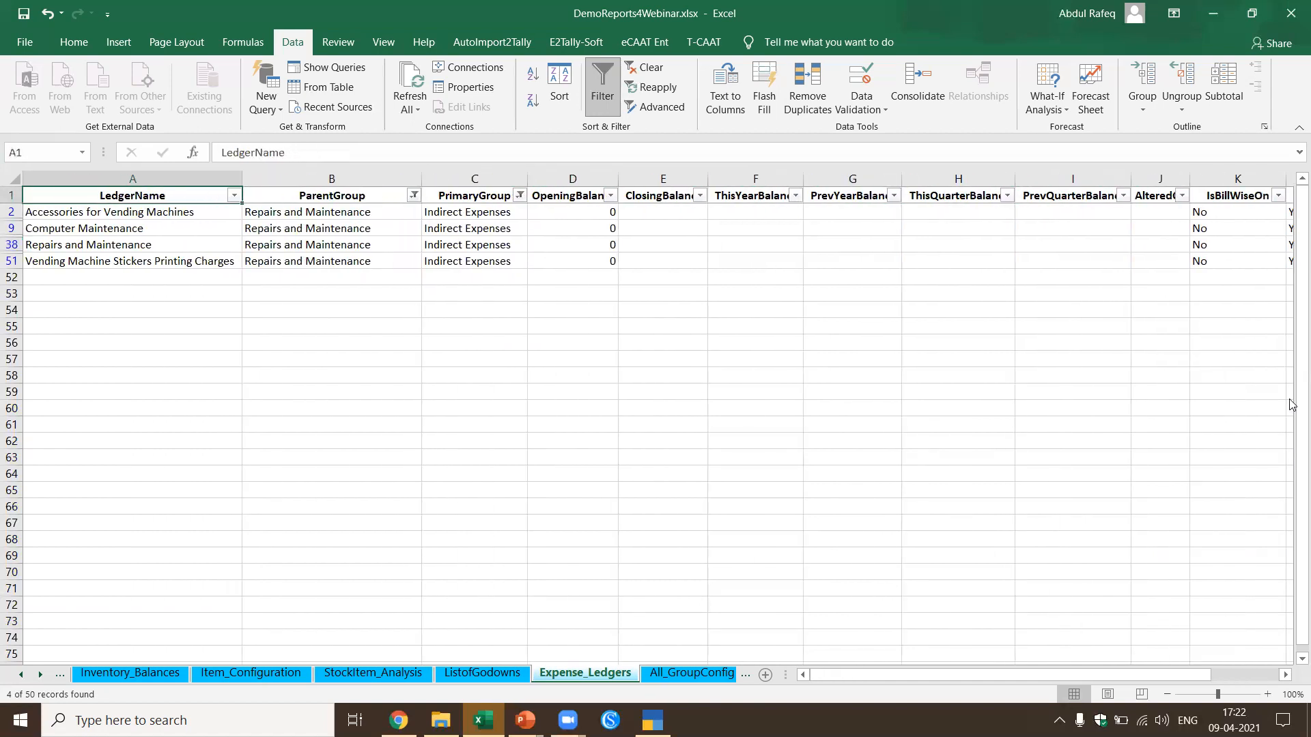
Step: Open the All_GroupConfig sheet and examine the parent and primary groups and the IsBillWiseOn and IsCostCentresOn columns
click(699, 673)
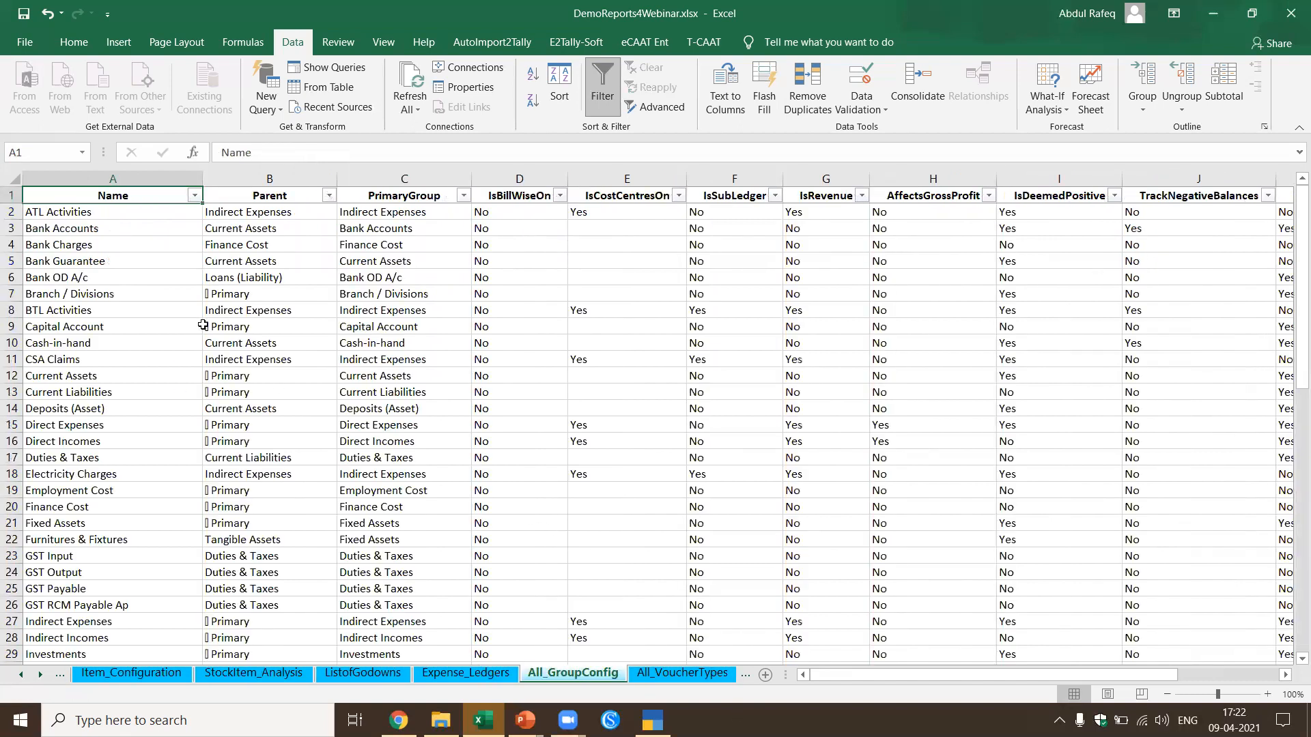
click(204, 326)
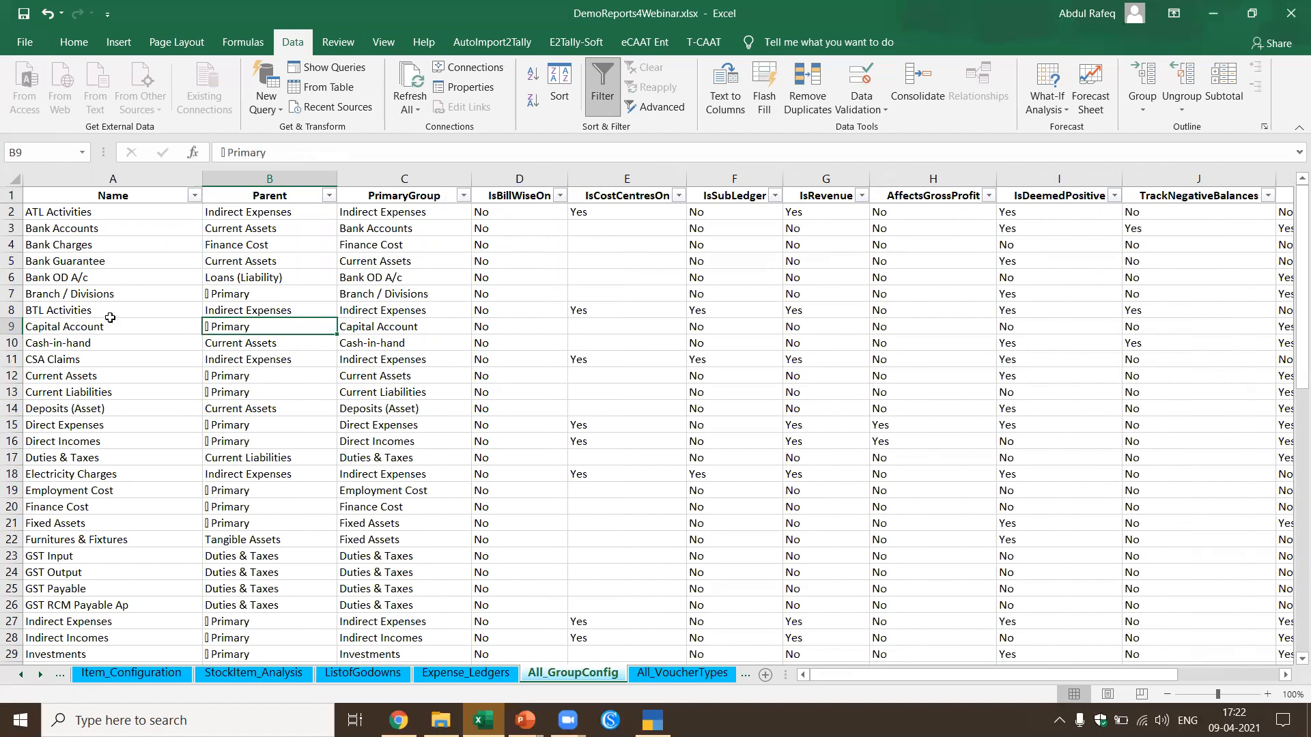
click(377, 240)
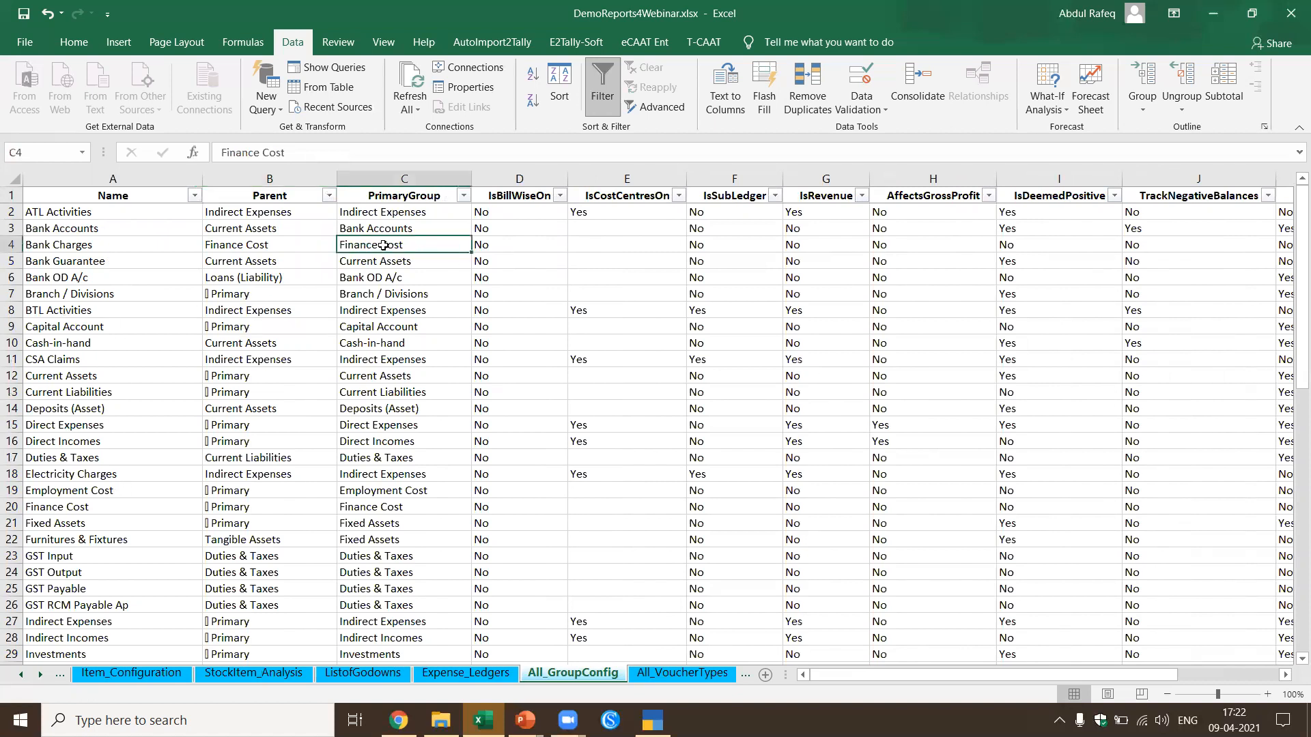
click(103, 245)
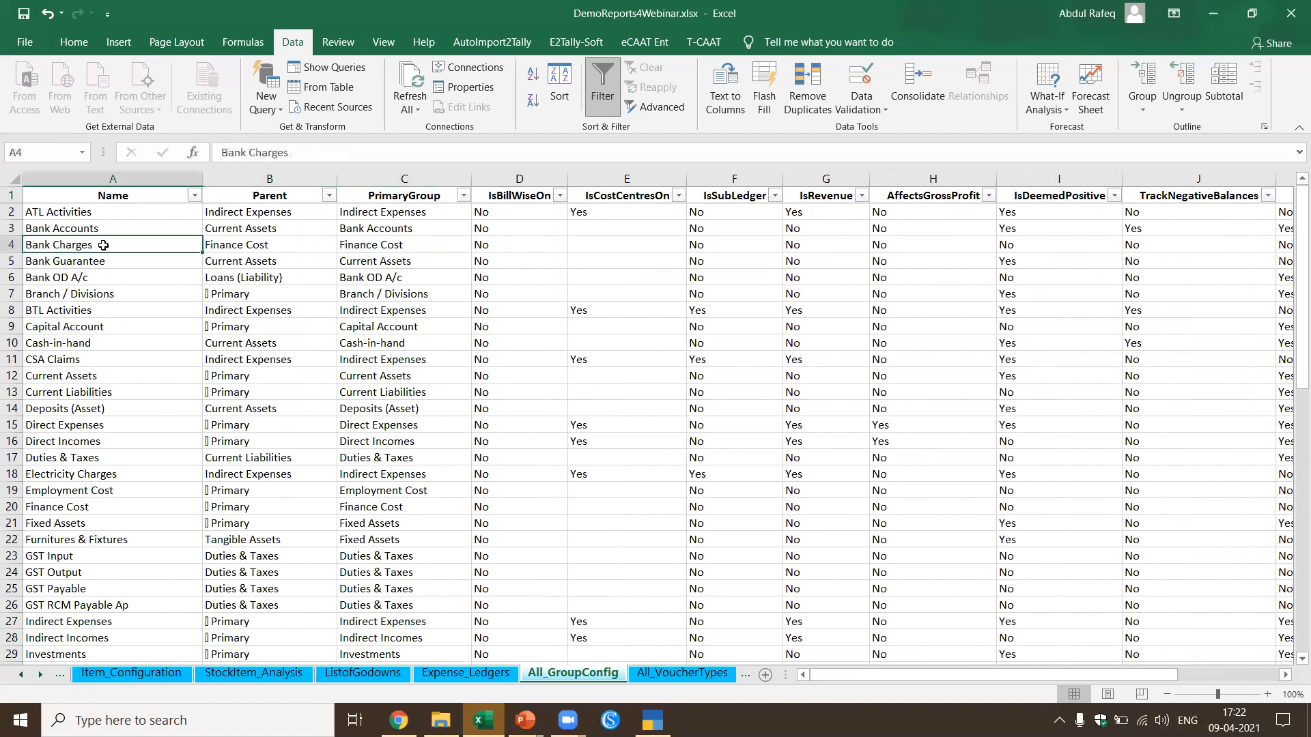
click(508, 195)
click(610, 196)
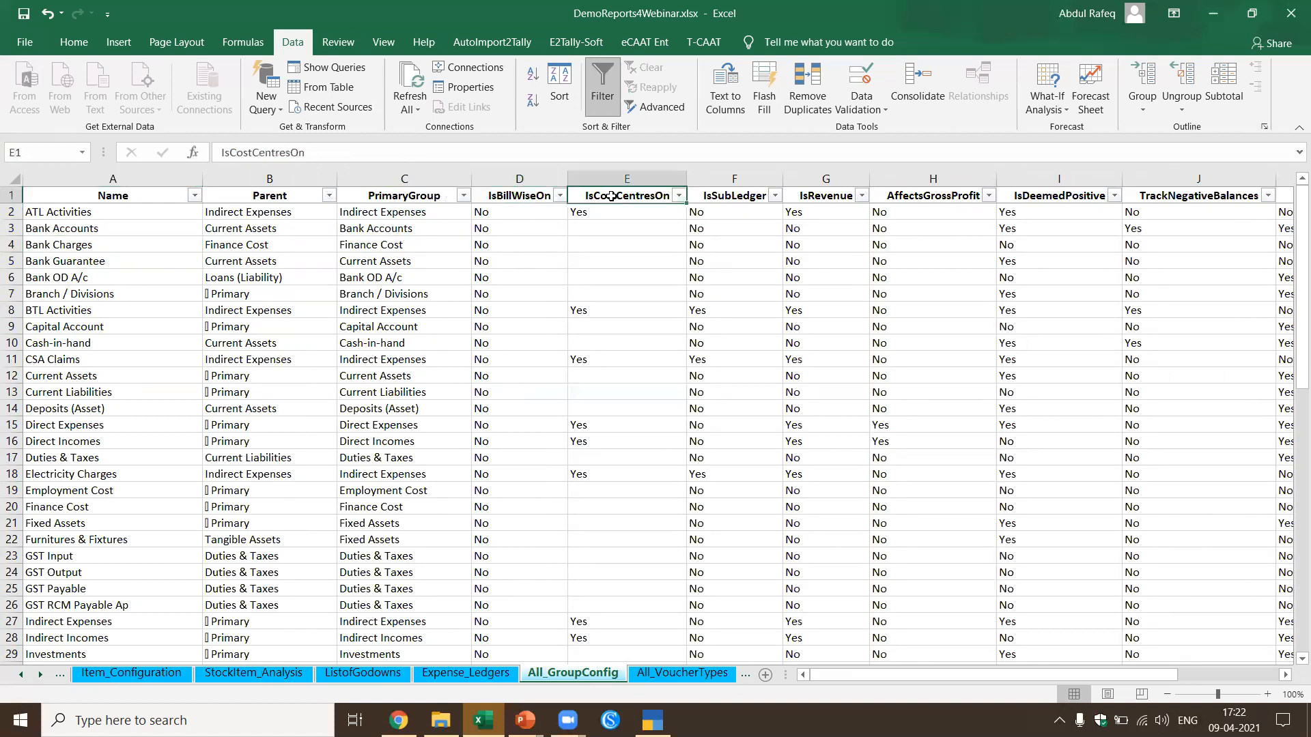
Step: Filter the IsCostCentresOn column of All_GroupConfig to show only Yes and review the remaining columns through Alias
click(678, 196)
click(740, 419)
click(795, 541)
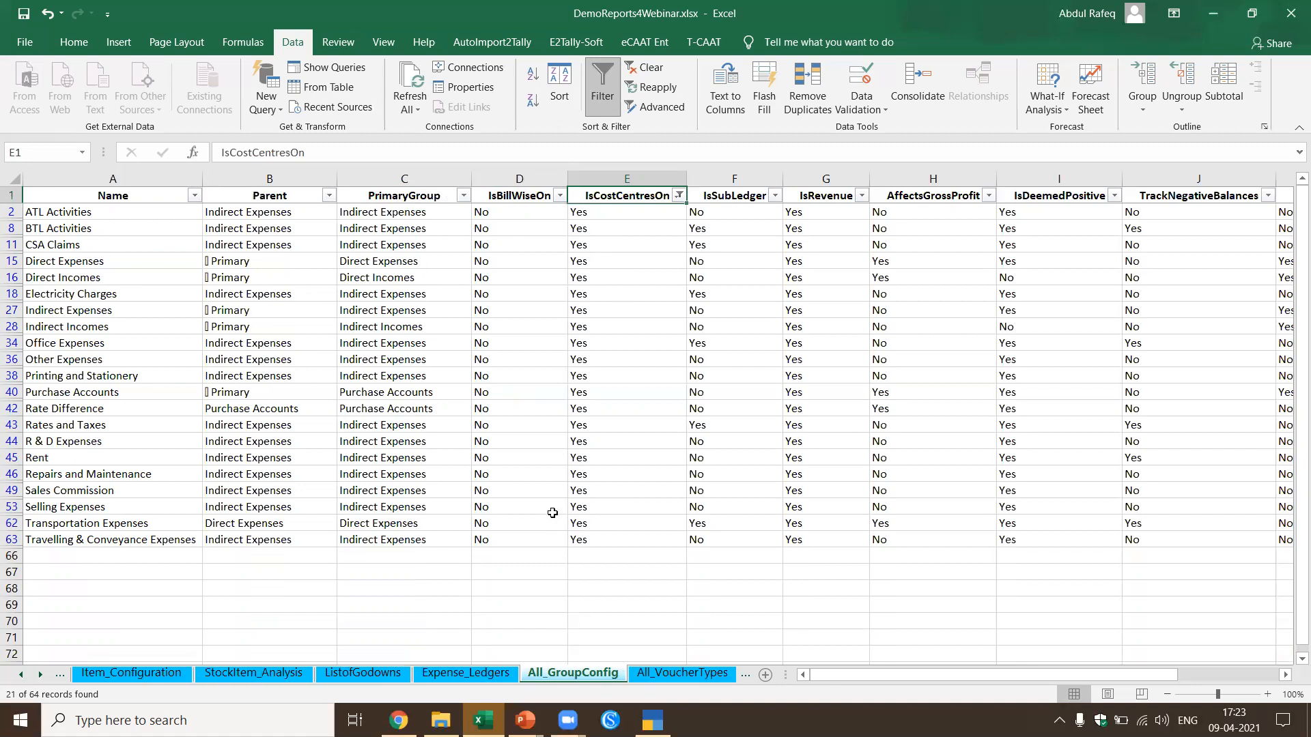
click(1288, 674)
click(1288, 675)
click(1288, 674)
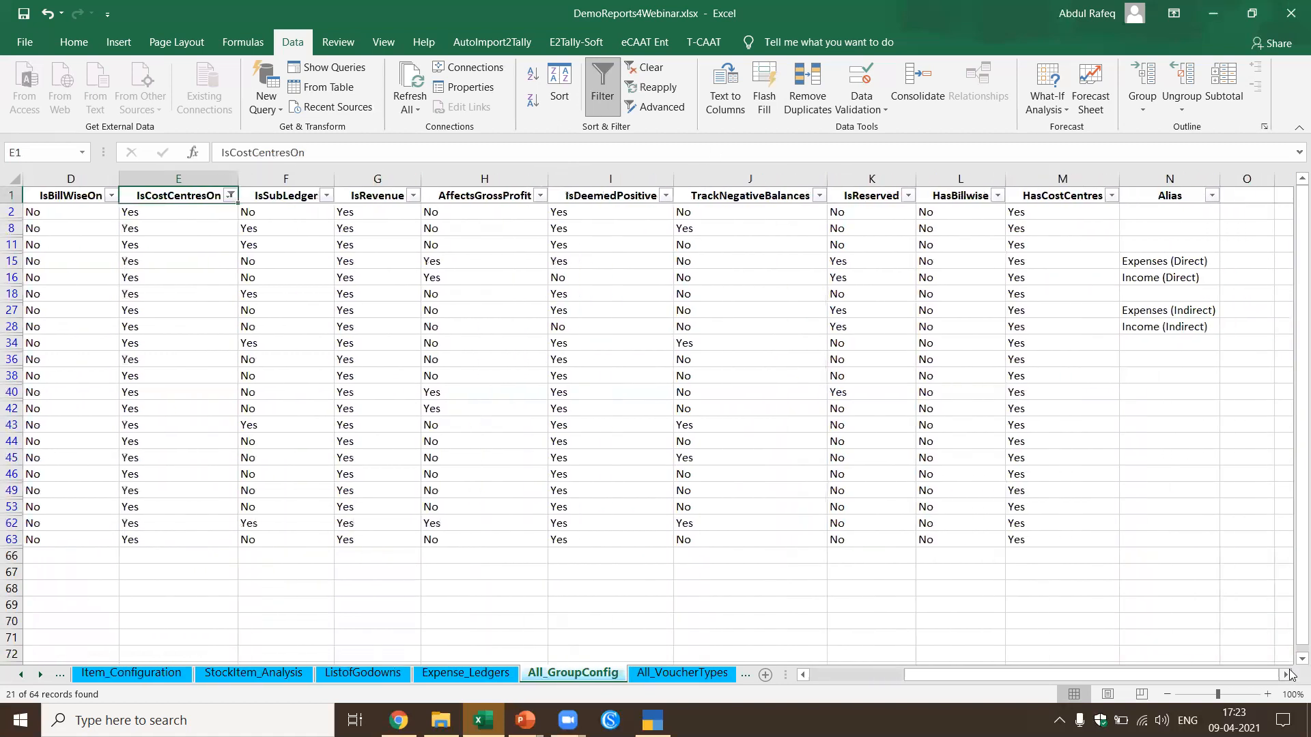
click(1288, 674)
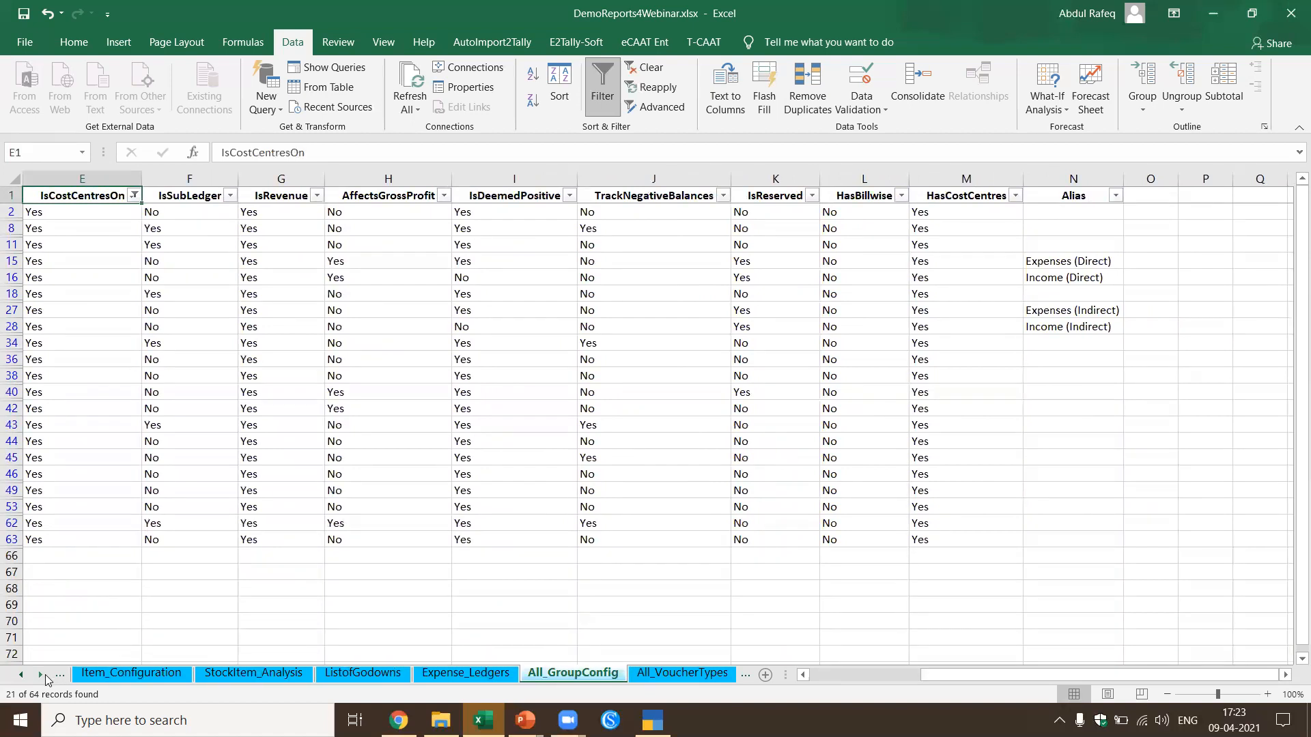
Step: Filter the NumberingMethod column of the All_VoucherTypes sheet to show only Automatic
click(683, 673)
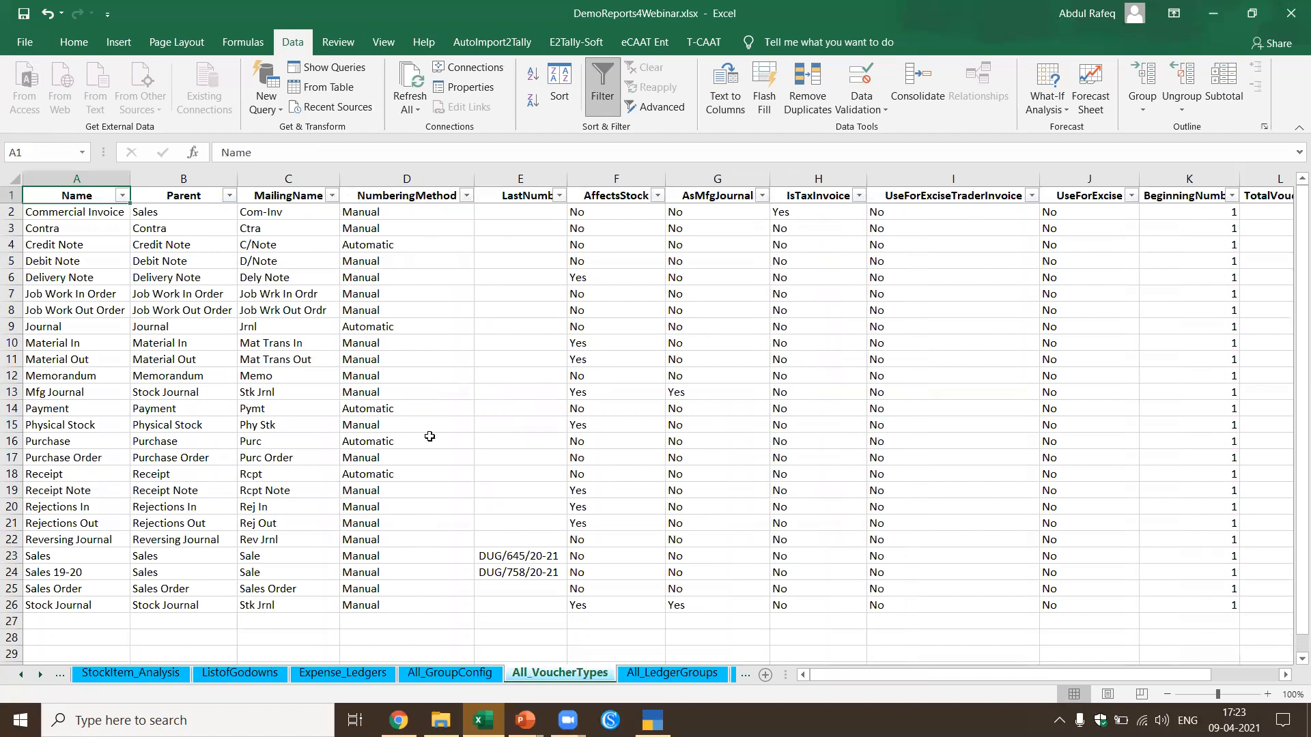
click(398, 245)
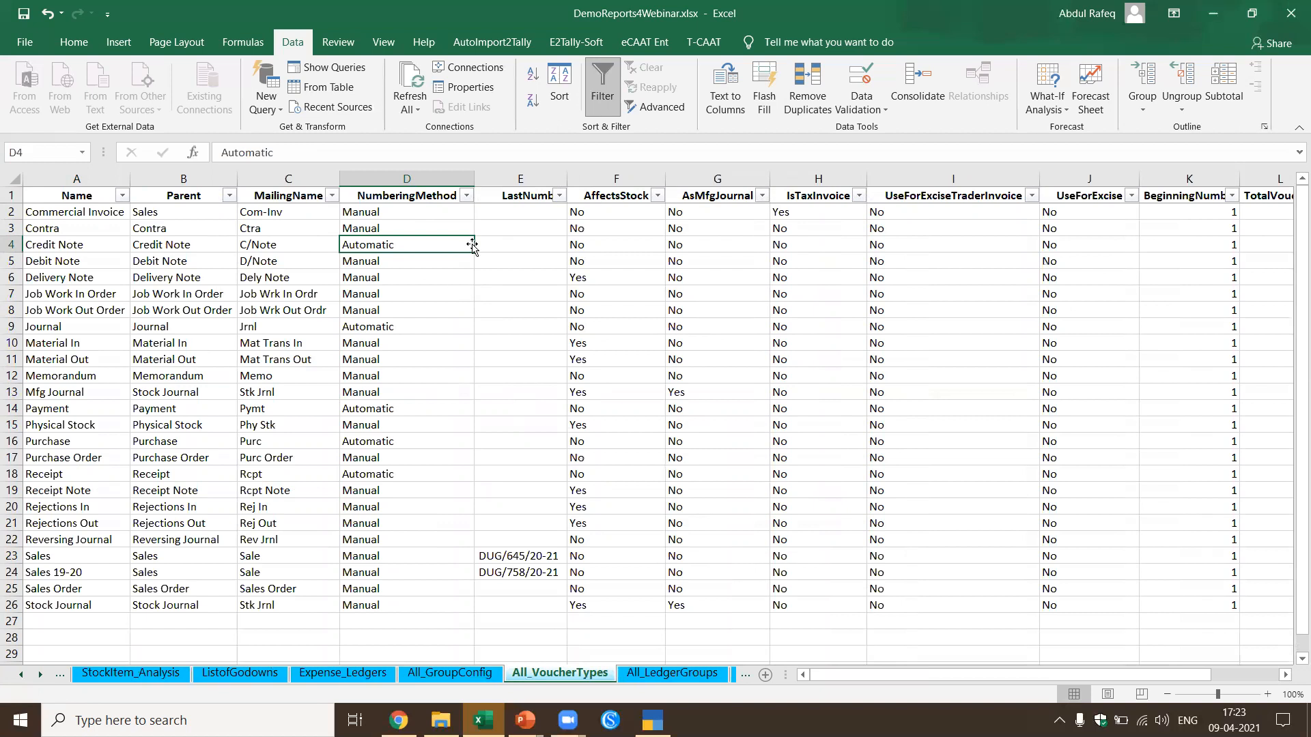
click(468, 196)
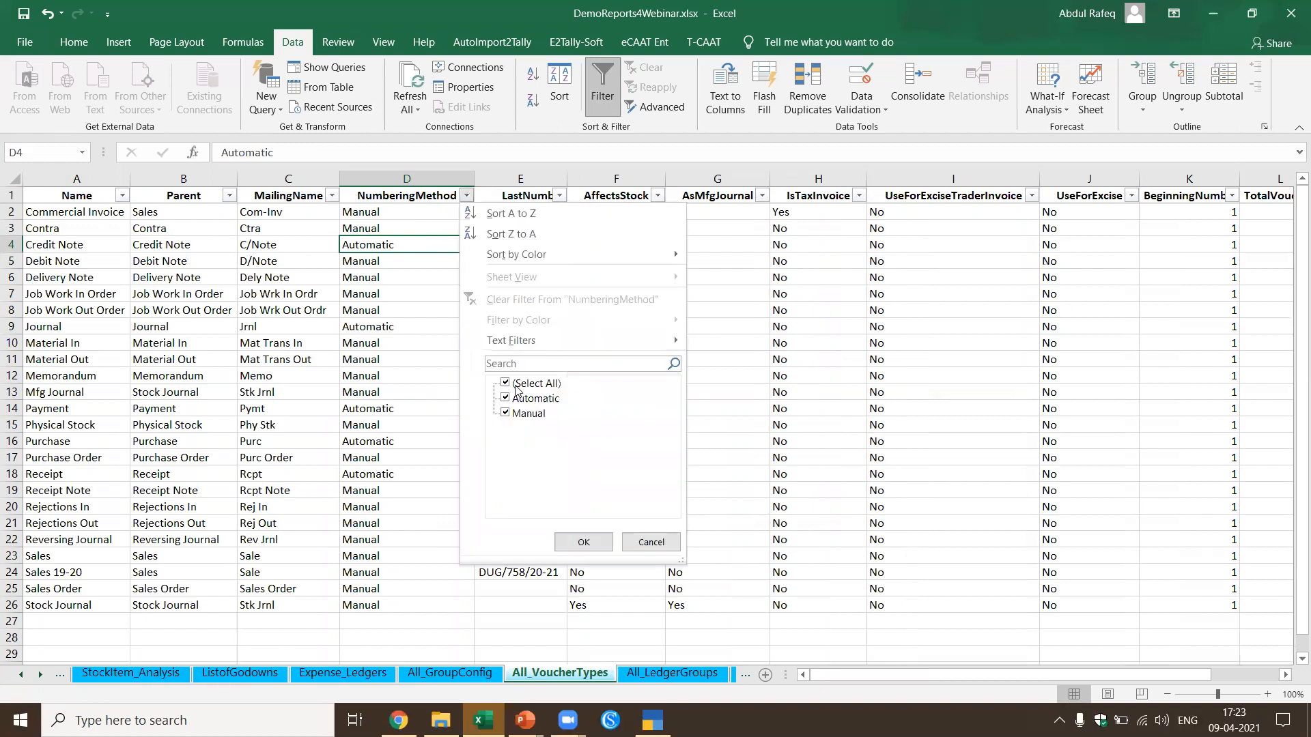
click(521, 413)
click(579, 540)
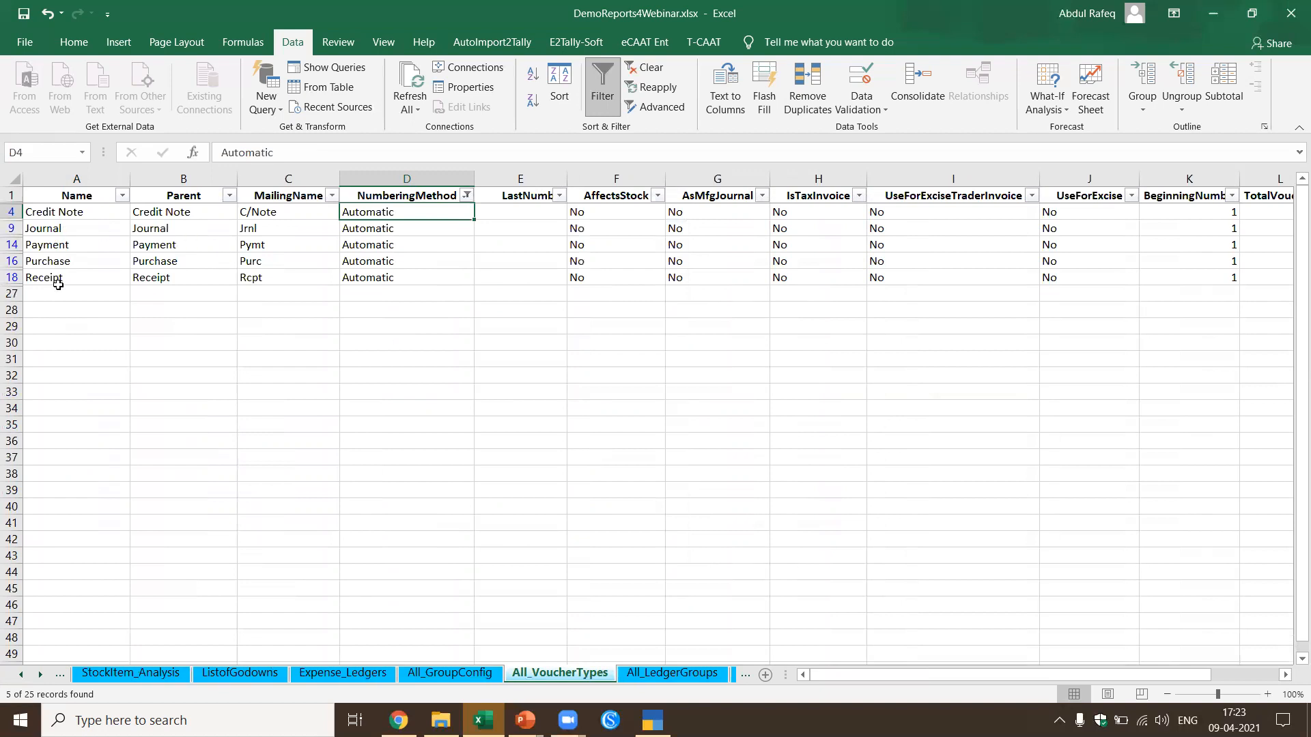
Step: Switch the NumberingMethod filter to show only Manual and look through the listed voucher types
click(467, 196)
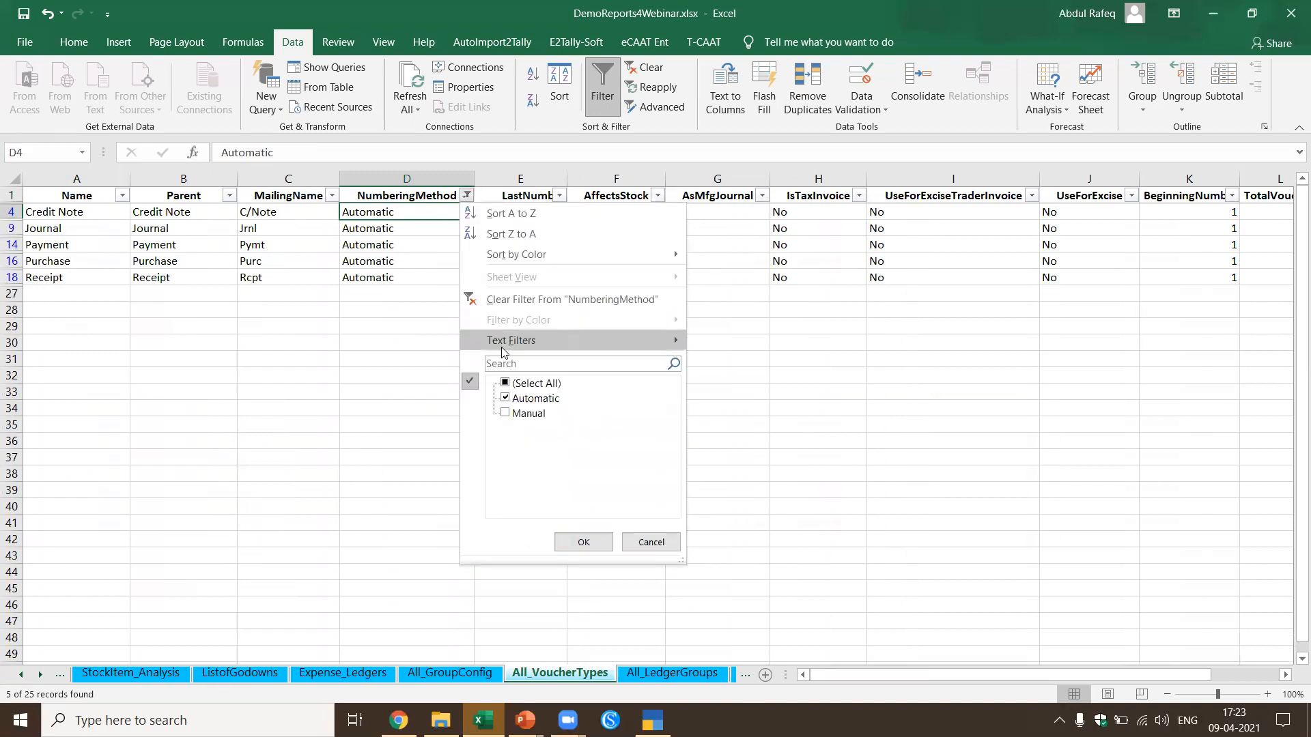
click(522, 400)
click(523, 414)
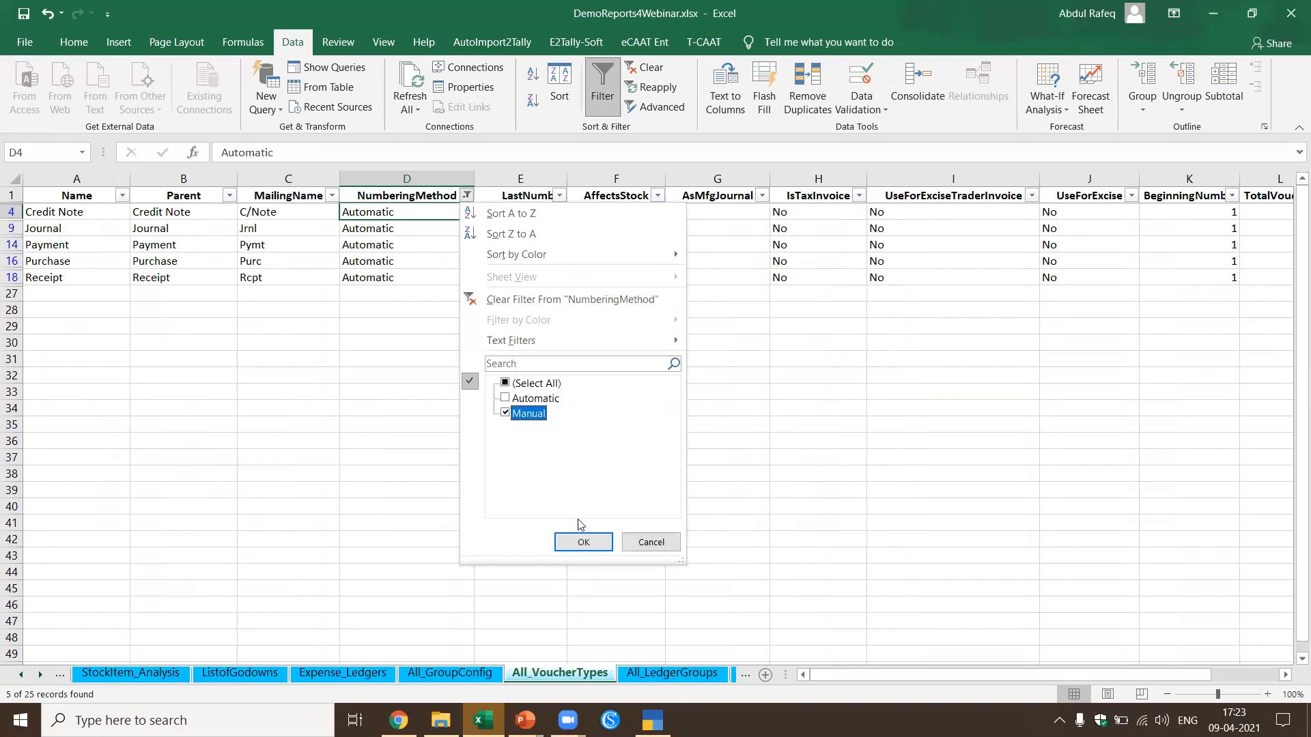
click(585, 542)
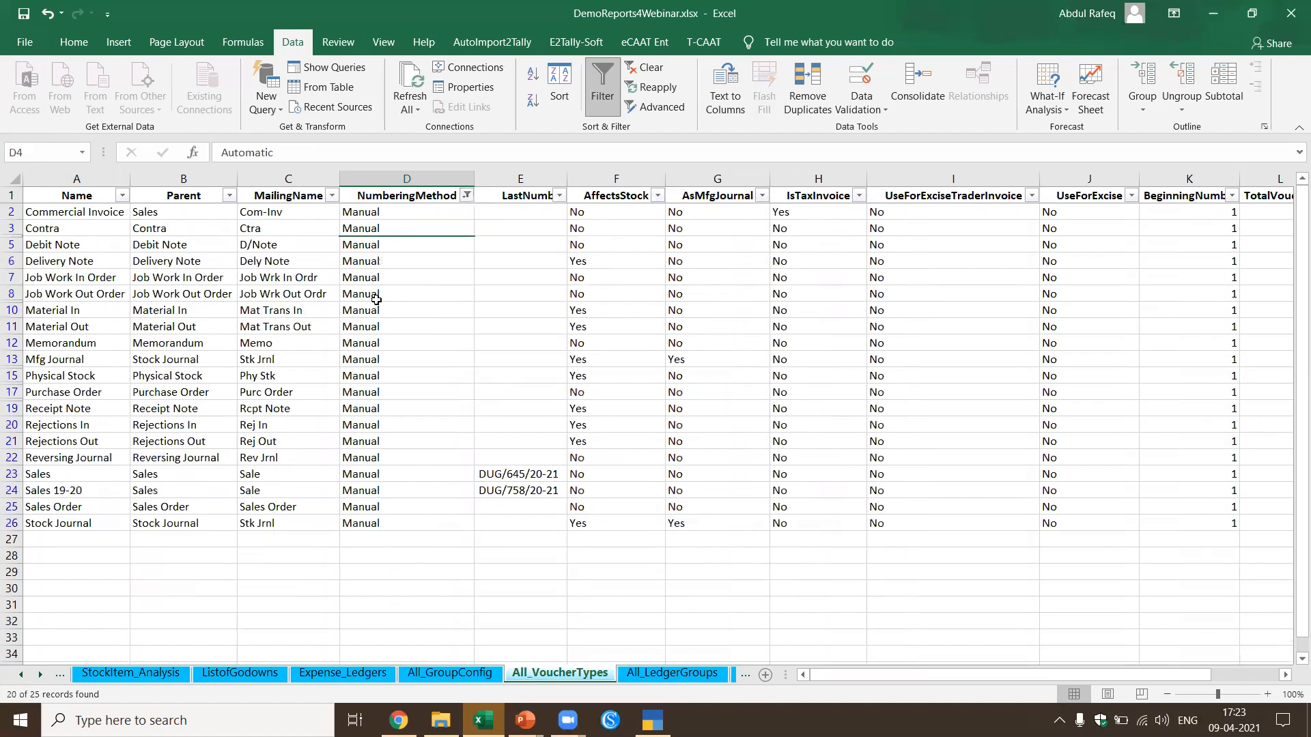
scroll(396, 295, down, 2)
scroll(397, 296, up, 2)
Step: Look over the group balances on the All_LedgerGroups sheet and open the All_ListofLedgers sheet
click(672, 673)
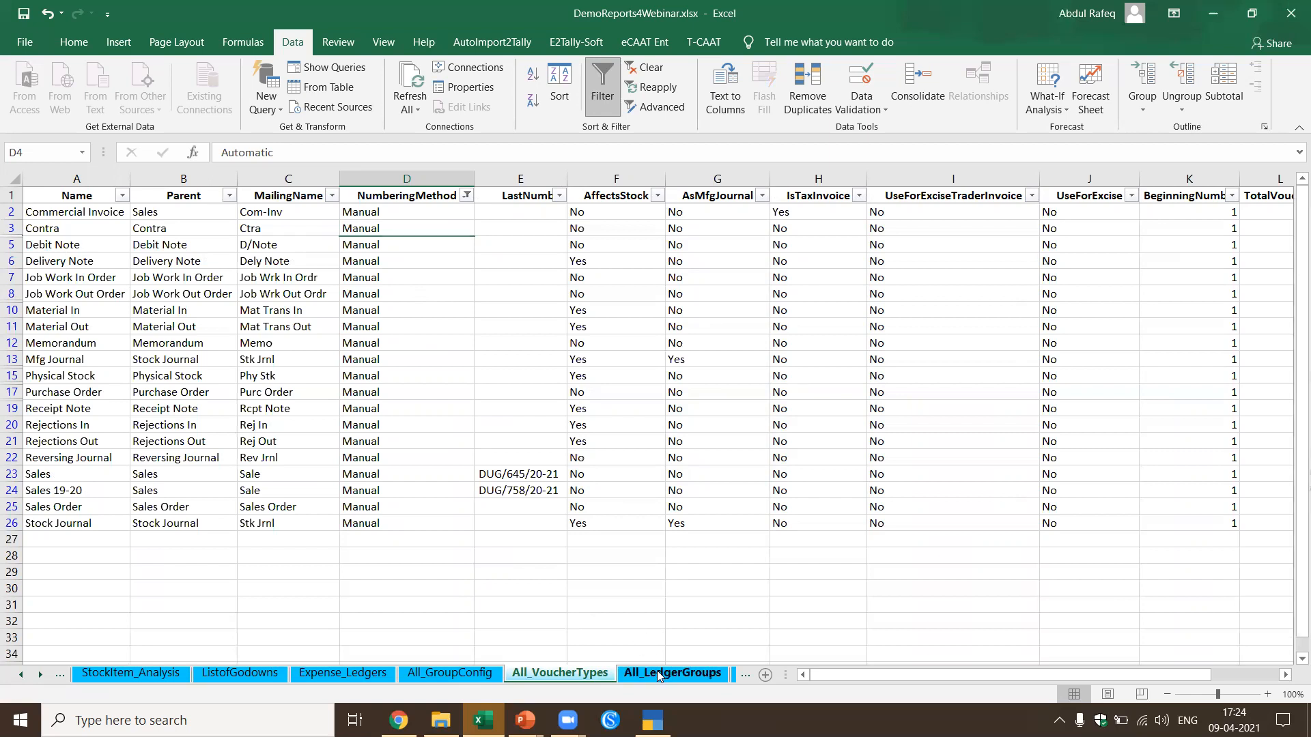
scroll(246, 285, up, 9)
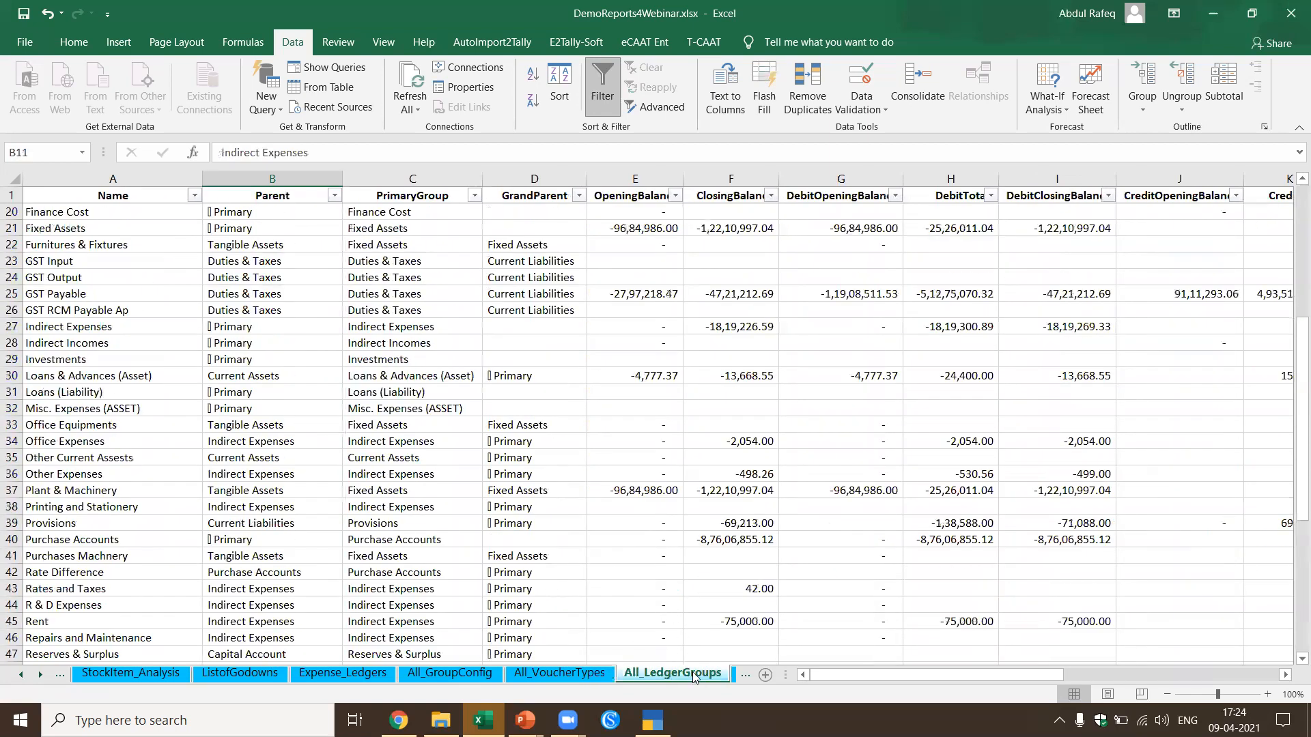
click(743, 674)
click(714, 673)
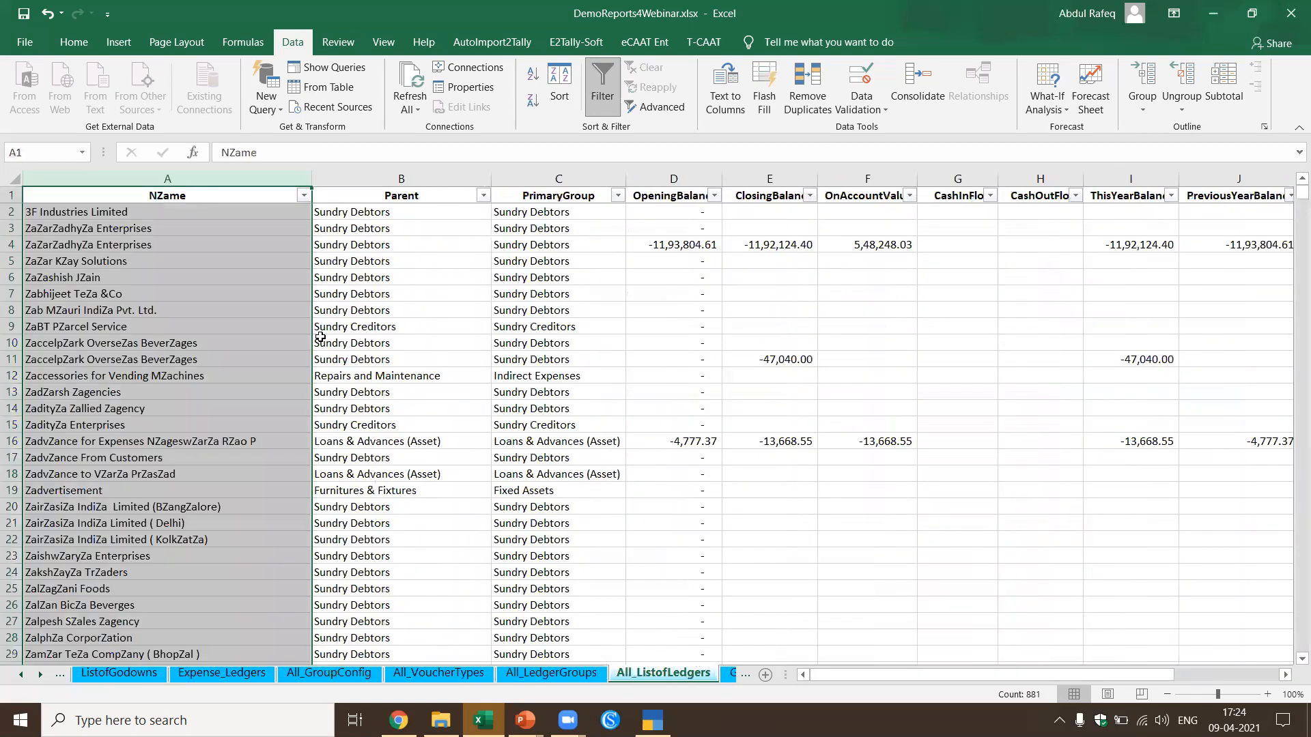
Step: Examine the ledgers at the end of the list on the All_ListofLedgers sheet
click(235, 332)
key(ctrl+Down)
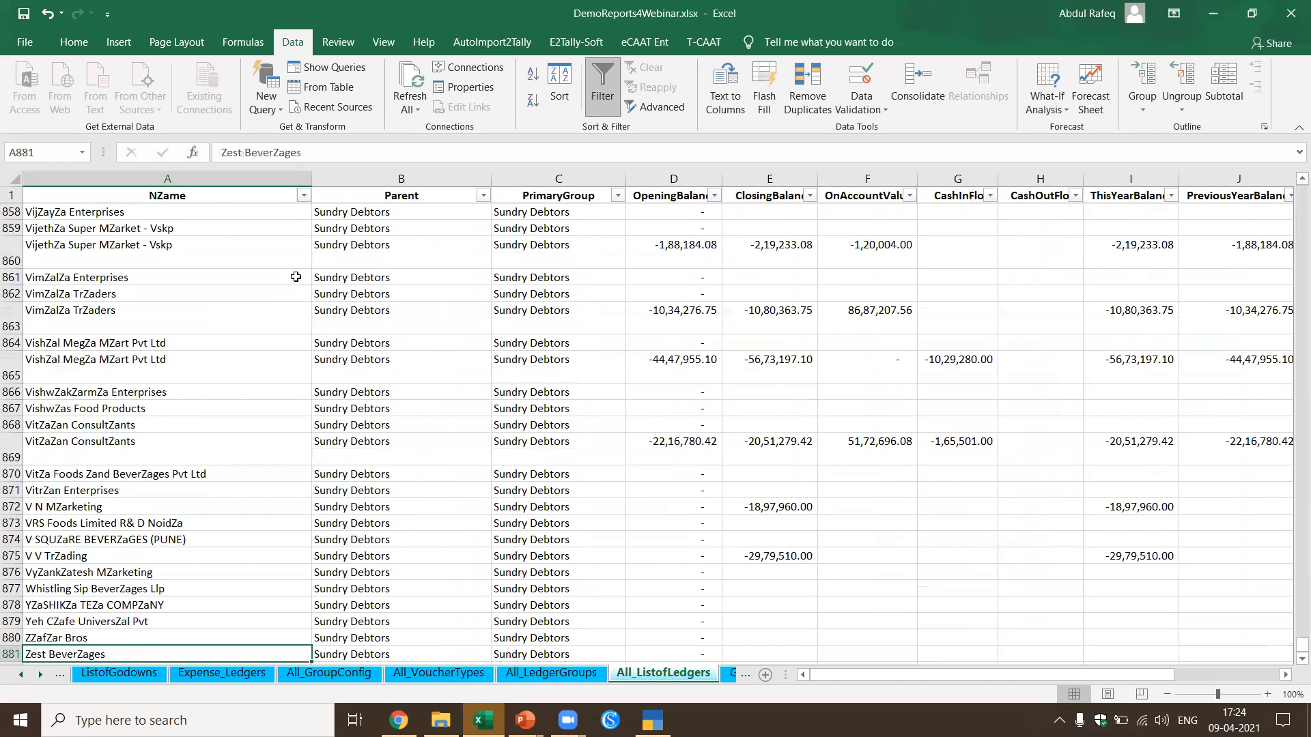
scroll(204, 345, down, 3)
key(Up)
key(Up)
key(Up)
key(Up)
key(Up)
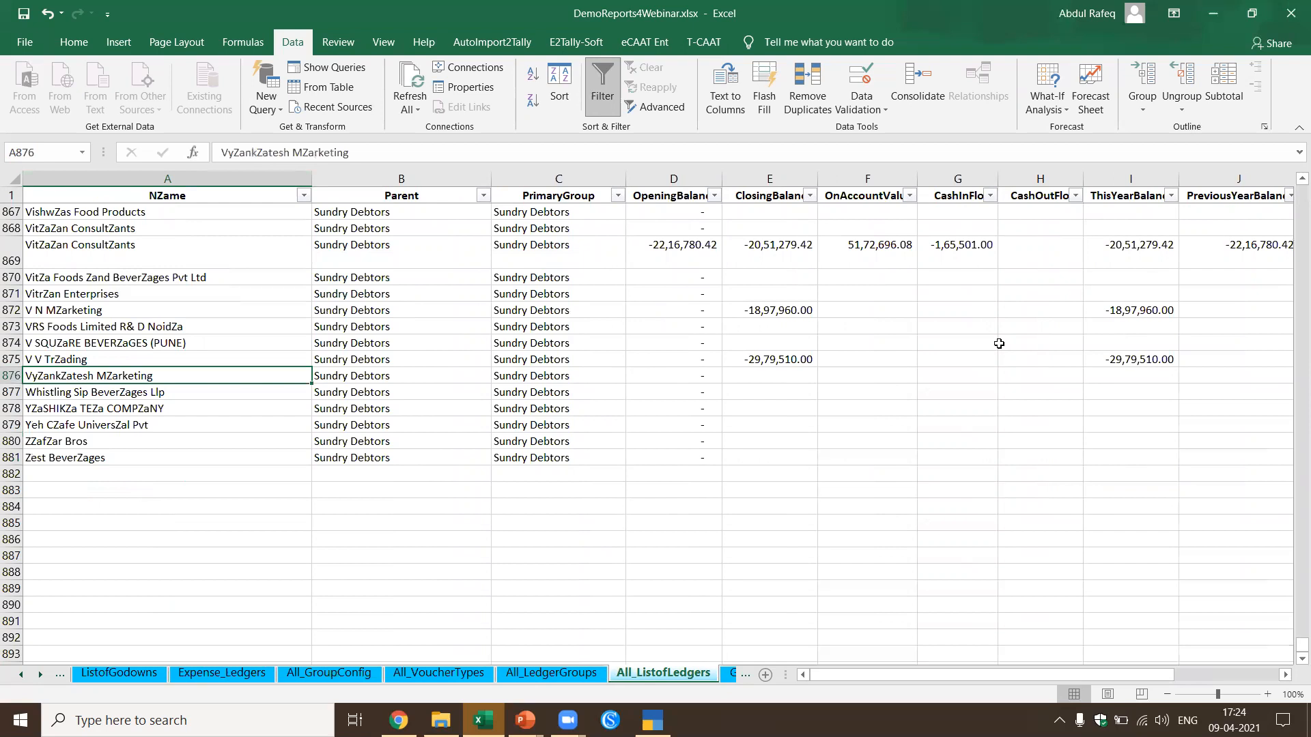
Step: Filter the Parent column of All_ListofLedgers from its filter search with "debt" to show the Sundry Debtors ledgers
key(ctrl+Home)
click(484, 197)
click(570, 368)
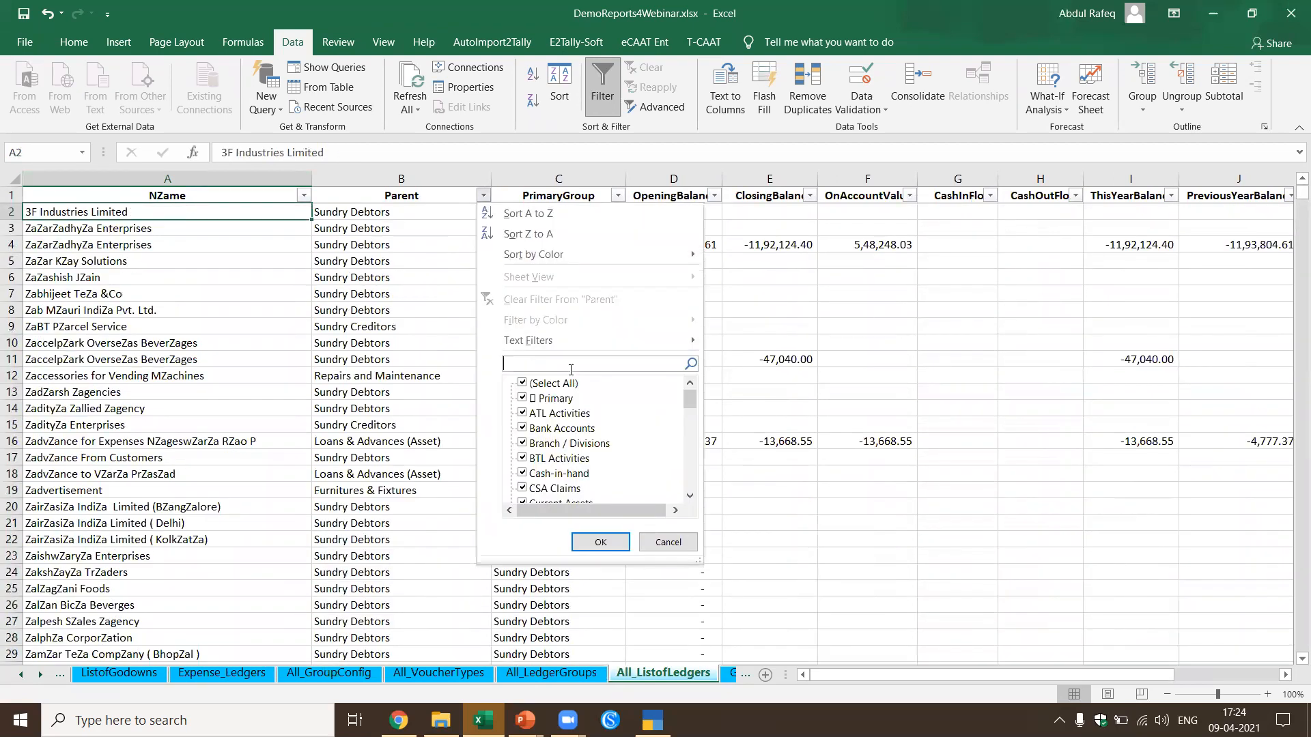
text(debt)
click(600, 541)
click(419, 403)
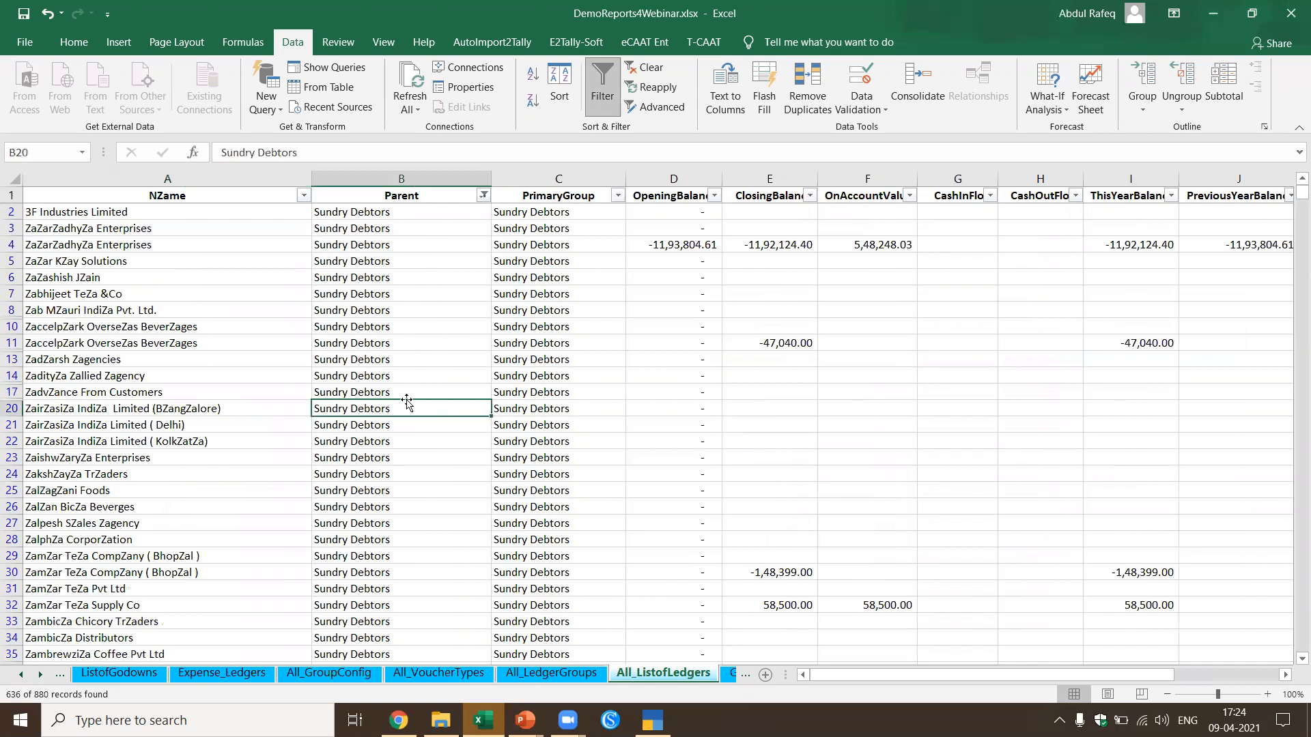
Step: Exclude blanks from the ClosingBalance column for the Sundry Debtors ledgers
click(679, 247)
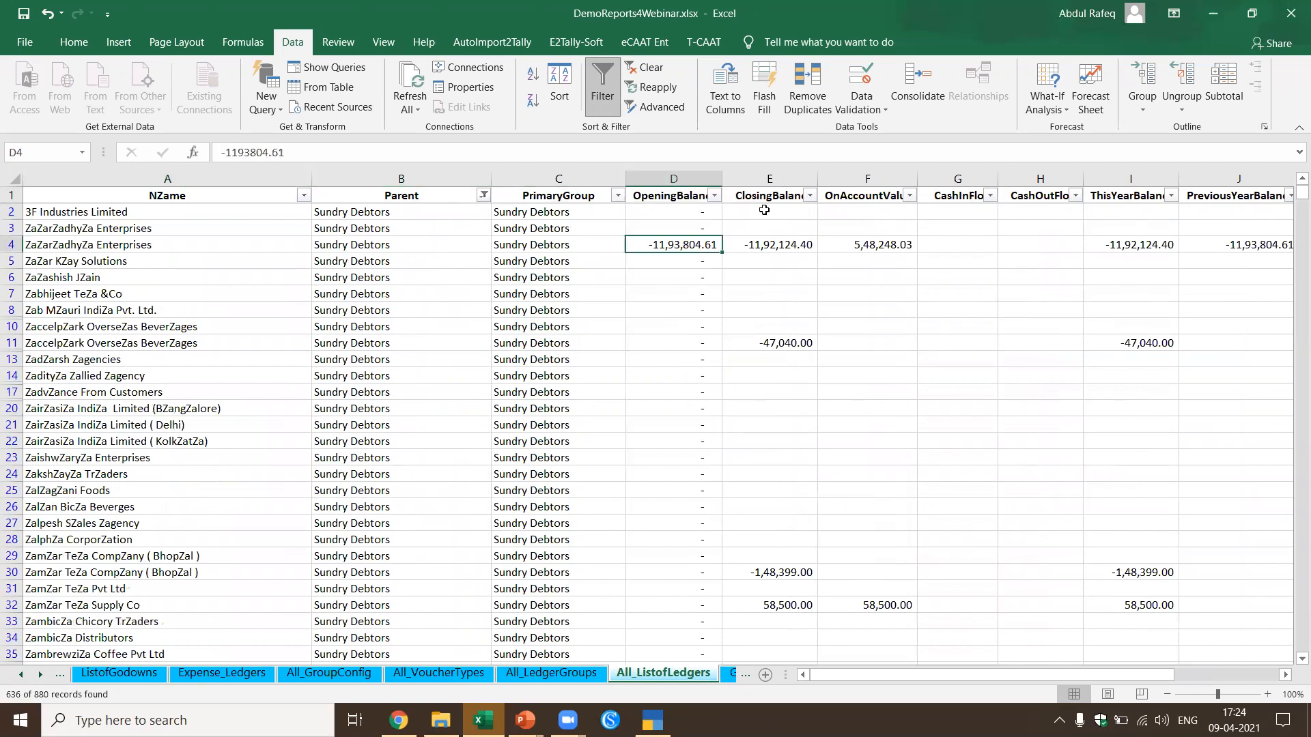
click(810, 197)
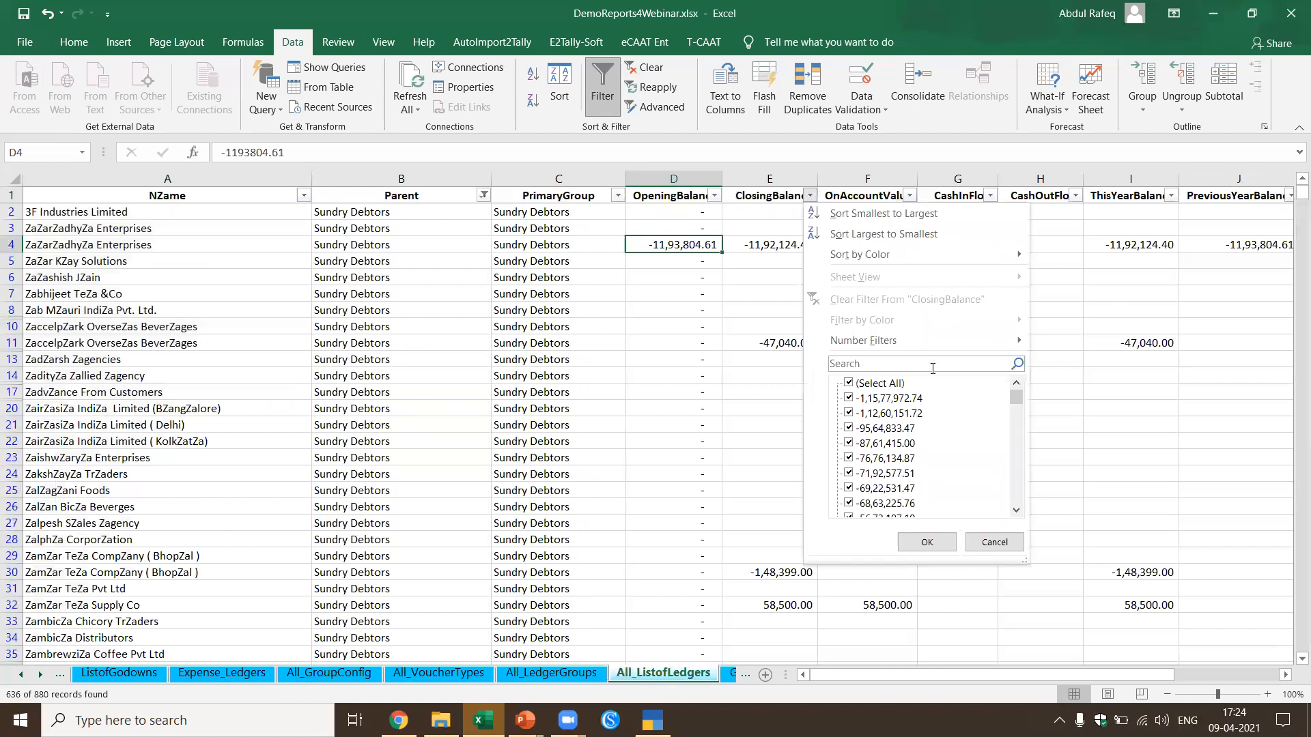
scroll(874, 505, down, 15)
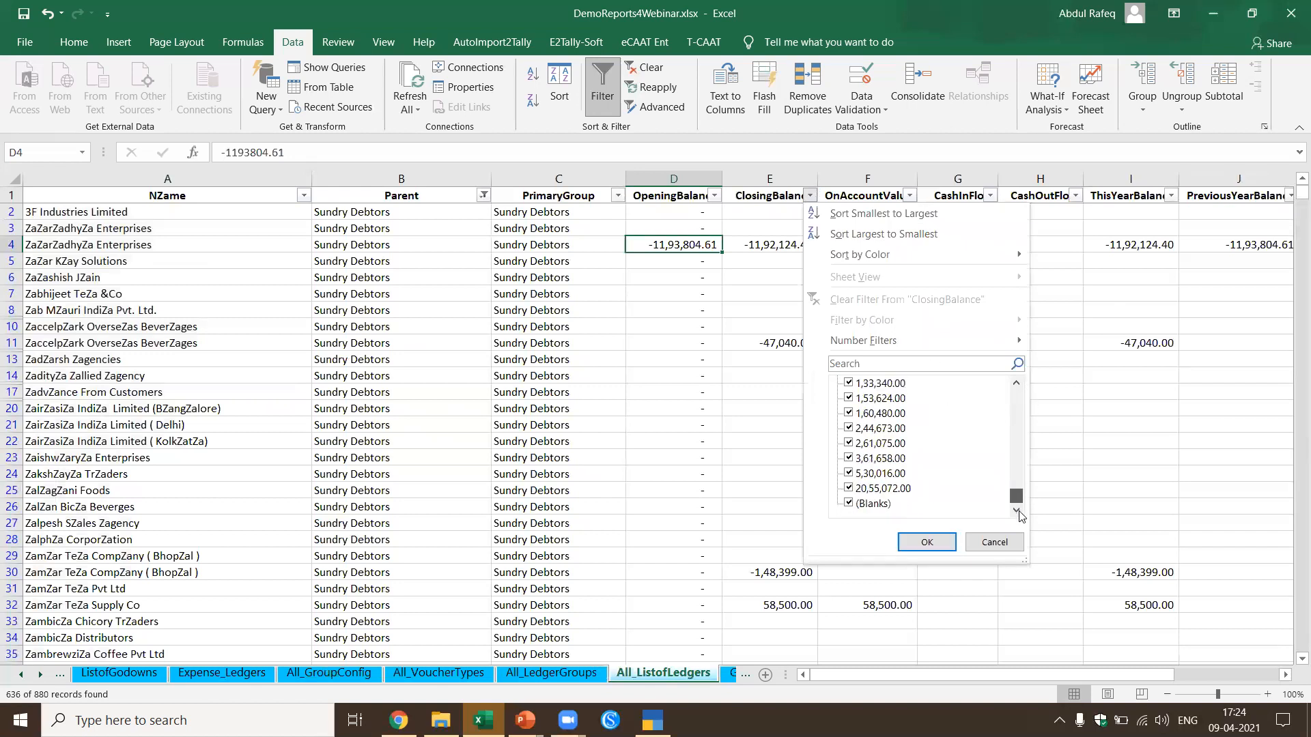
click(861, 506)
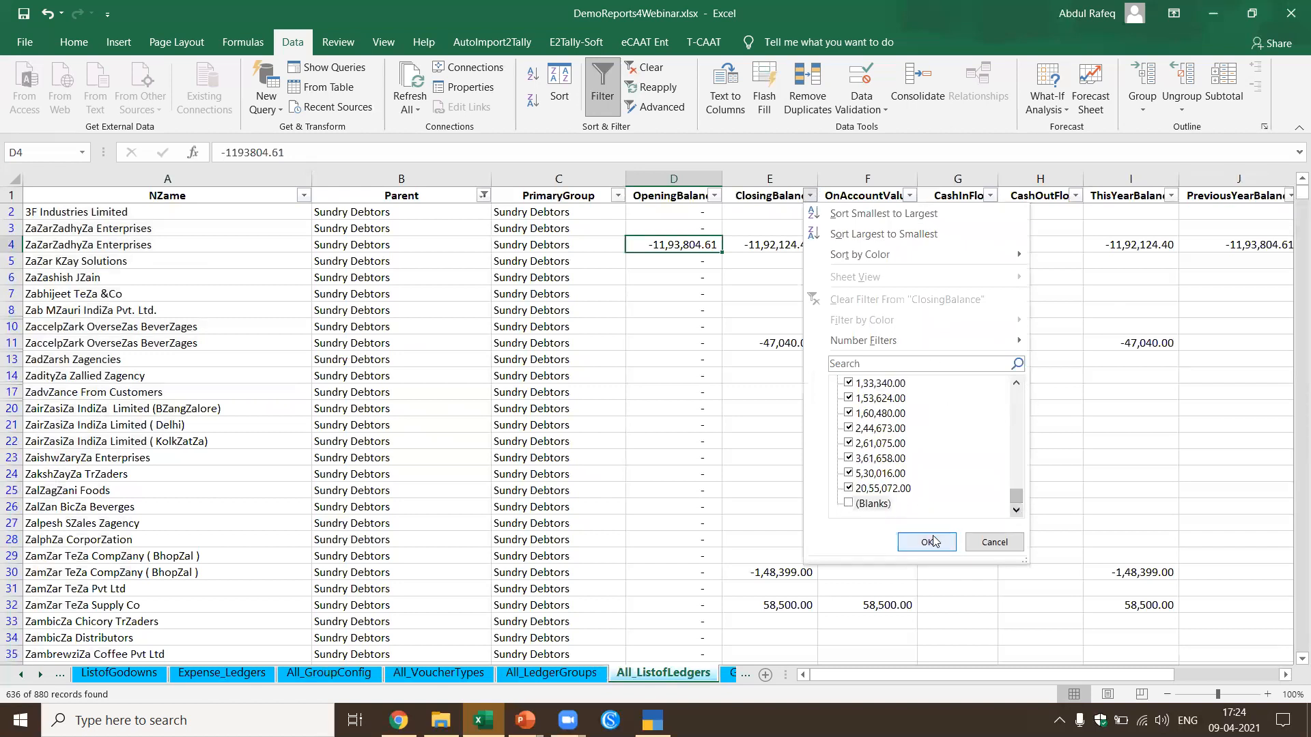
click(926, 542)
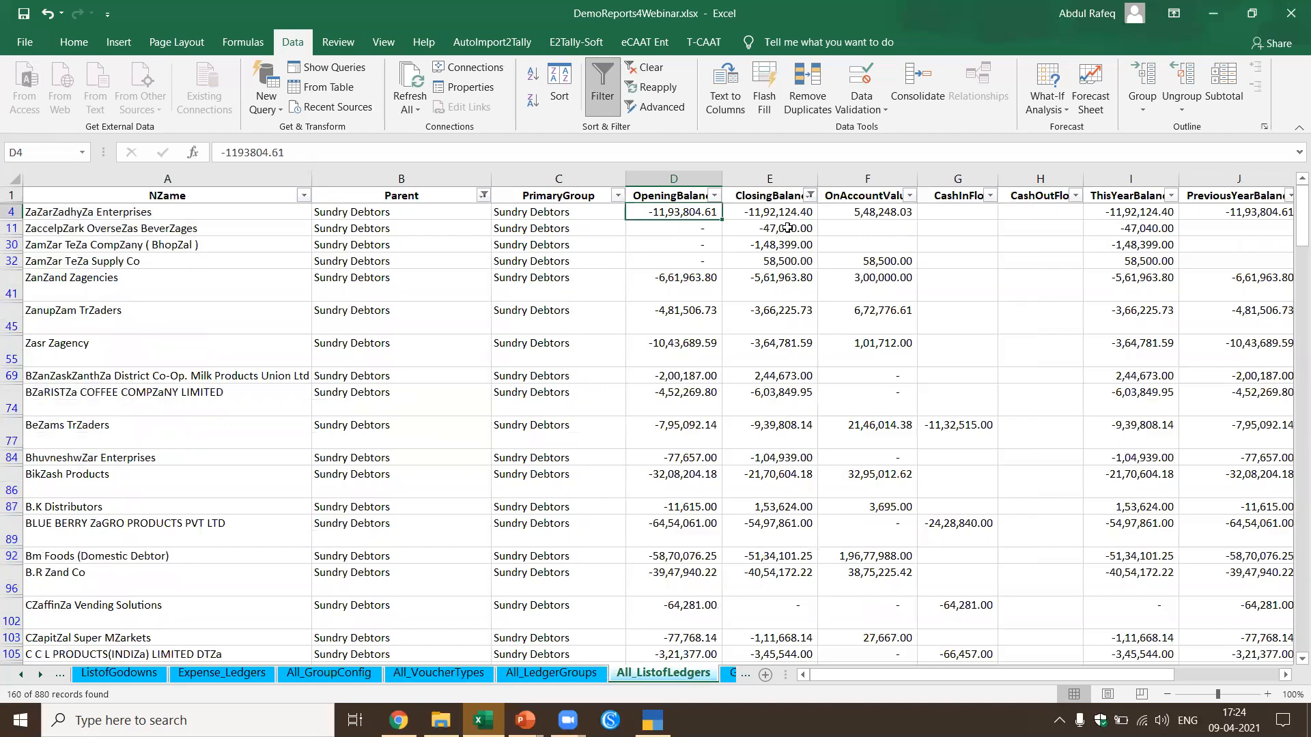
Step: Filter the OpeningBalance column of All_ListofLedgers to show only the Sundry Debtors with a zero ("-") opening balance
click(684, 229)
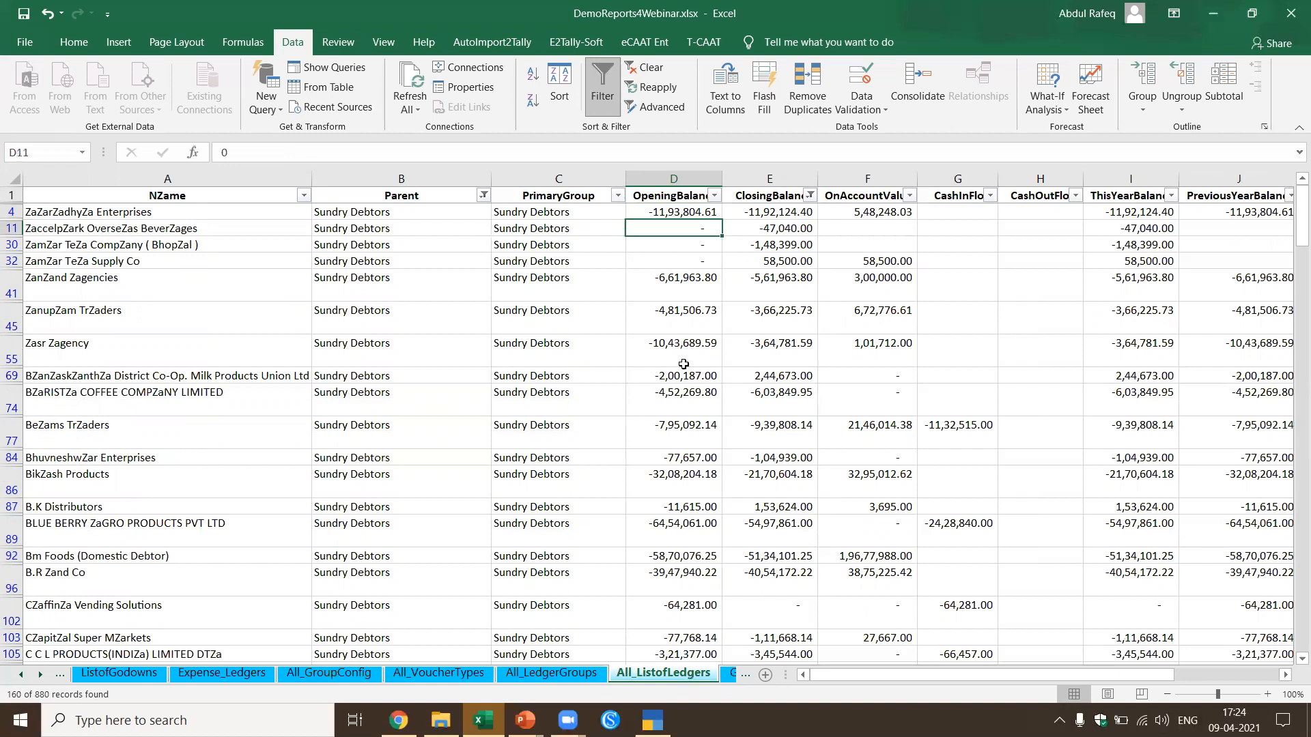
click(714, 195)
mouse_move(920, 398)
mouse_down()
mouse_move(920, 416)
mouse_move(920, 381)
mouse_up()
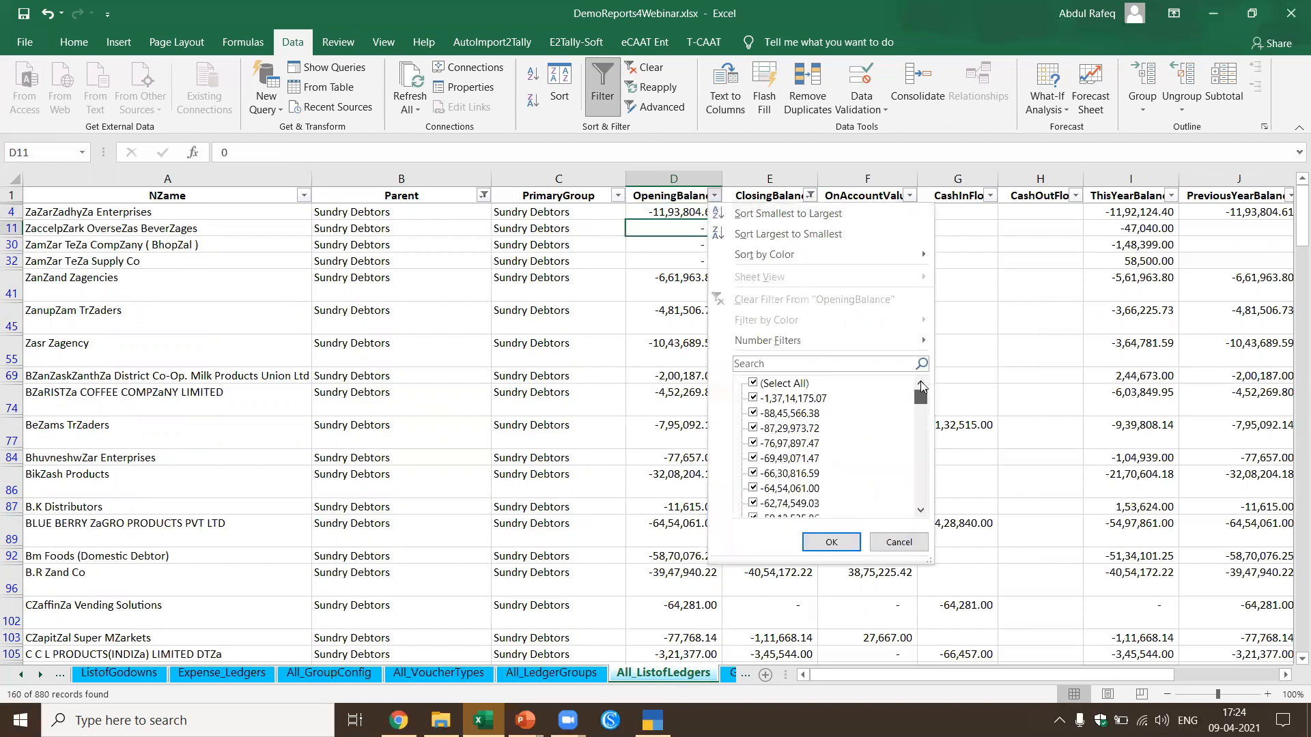
click(767, 386)
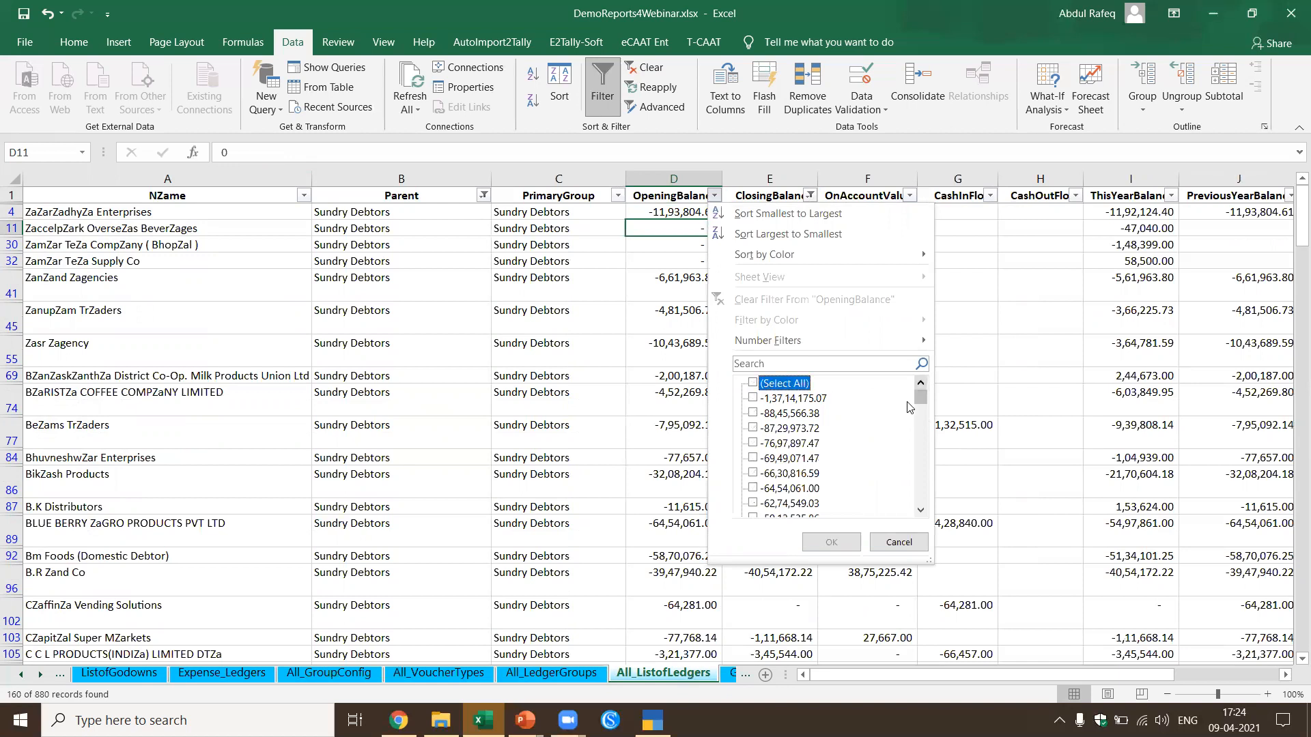
drag(923, 400, 922, 506)
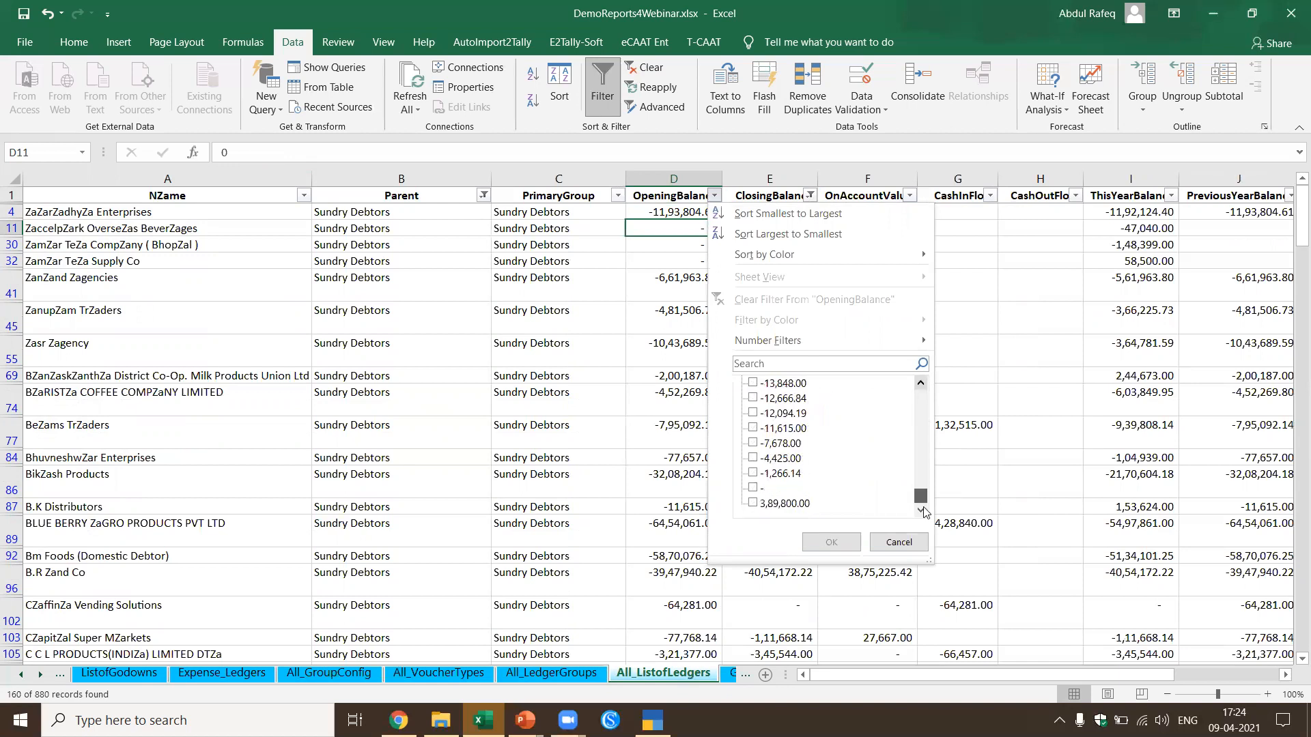
click(763, 489)
click(830, 542)
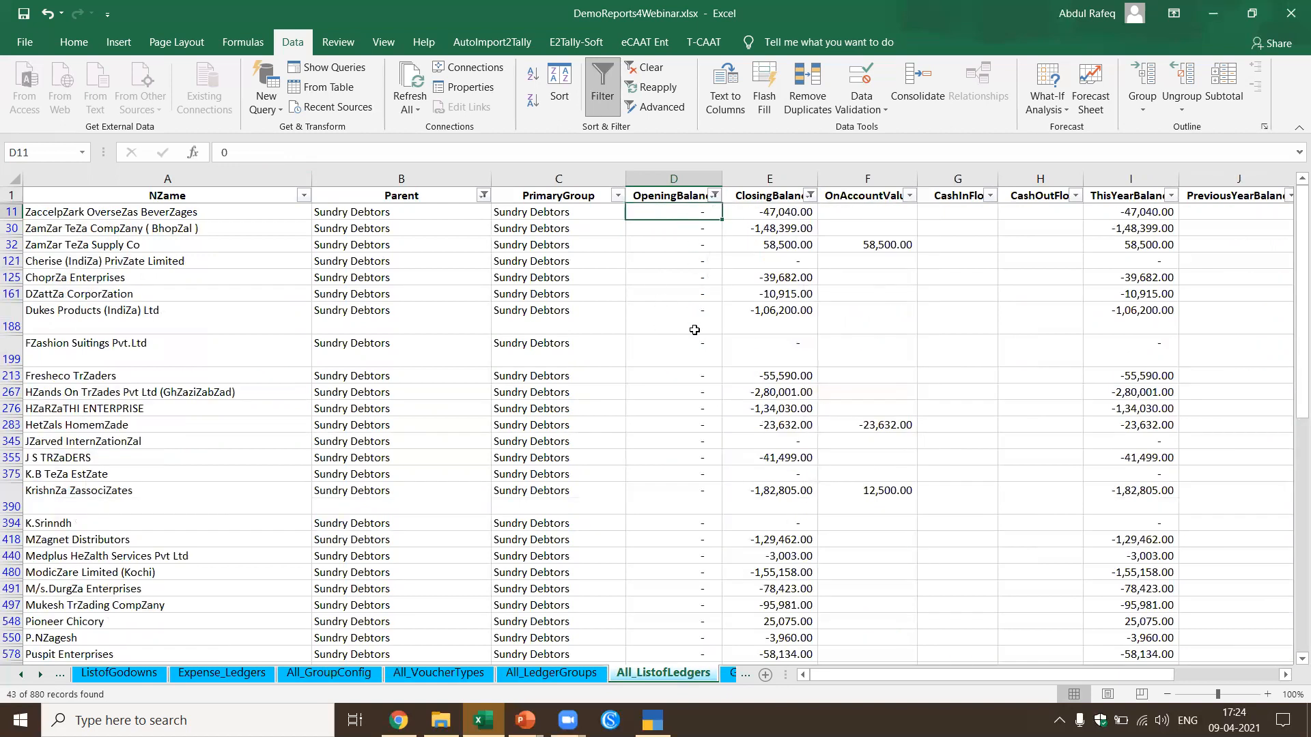
Step: Examine the closing balances of the debtors with zero opening balance down to the end of the filtered list
click(768, 213)
scroll(744, 287, down, 6)
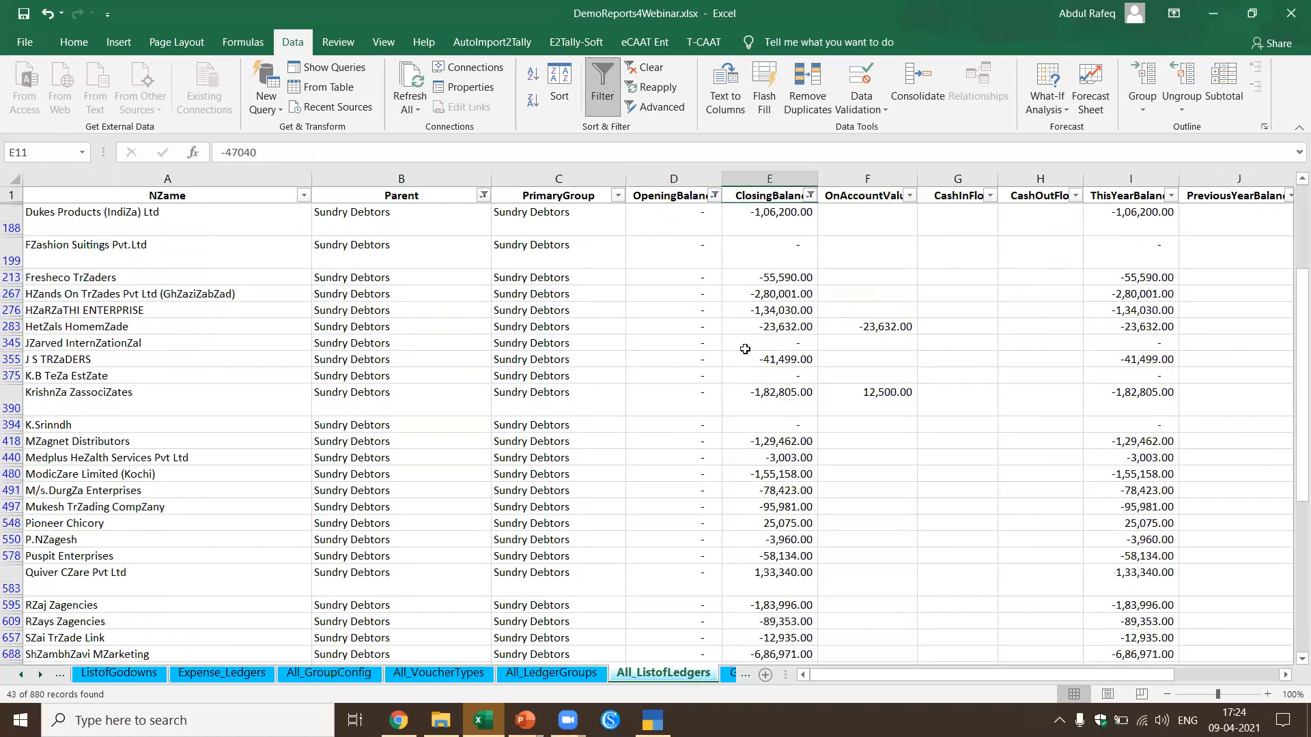
scroll(746, 344, down, 4)
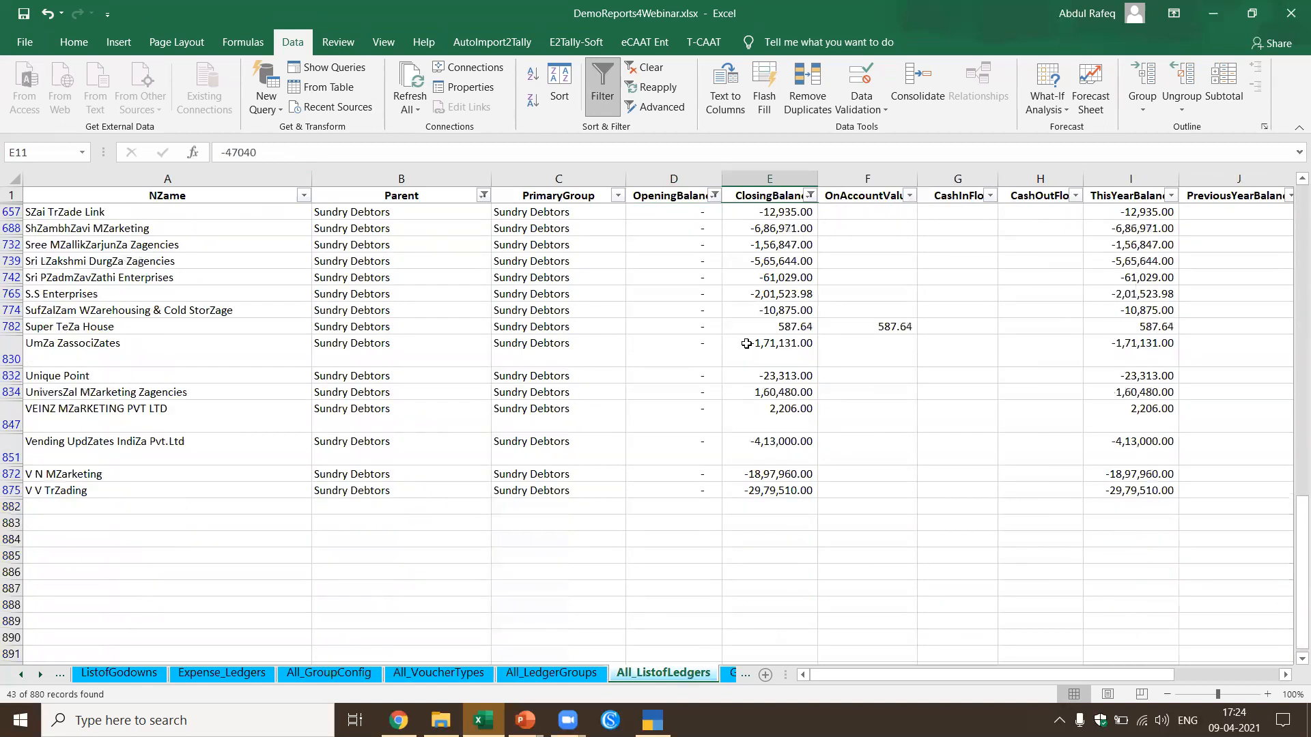
scroll(746, 343, up, 10)
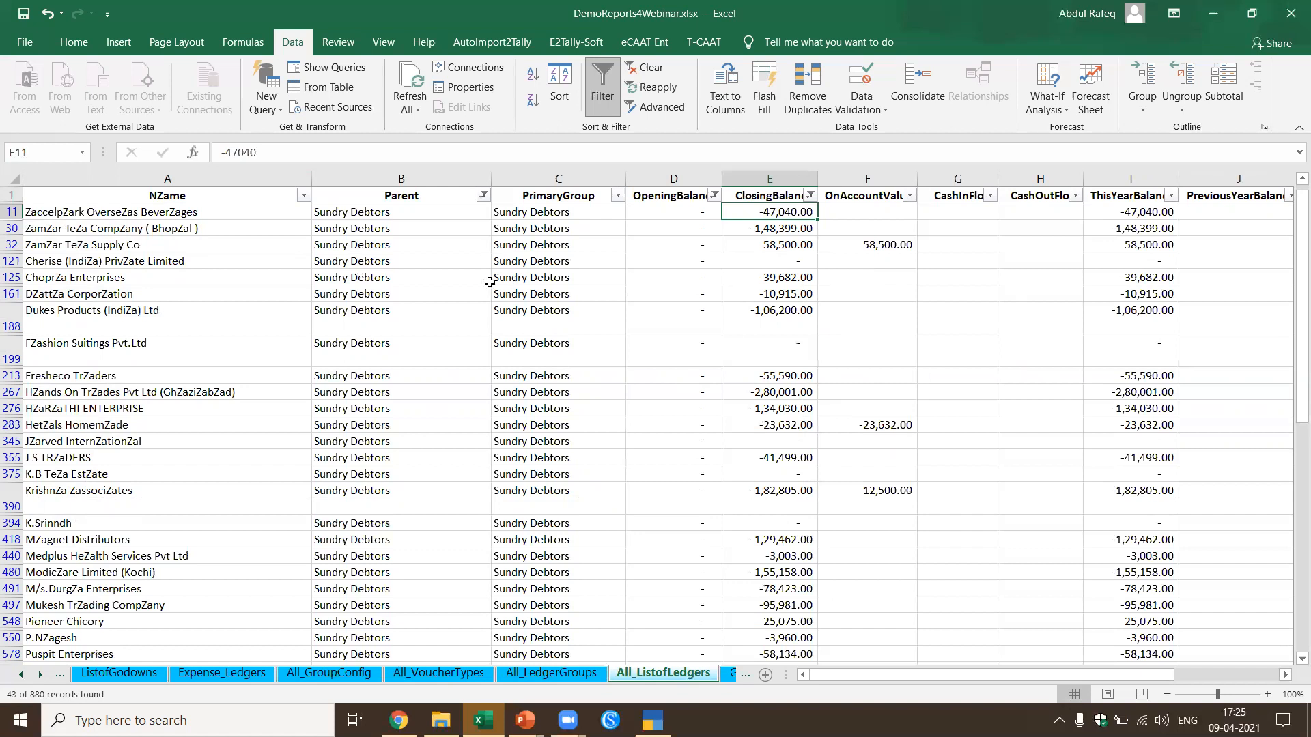
Step: Examine the remaining ledger columns from OnAccountValue through CreatedBy and return to the NZame column
click(876, 195)
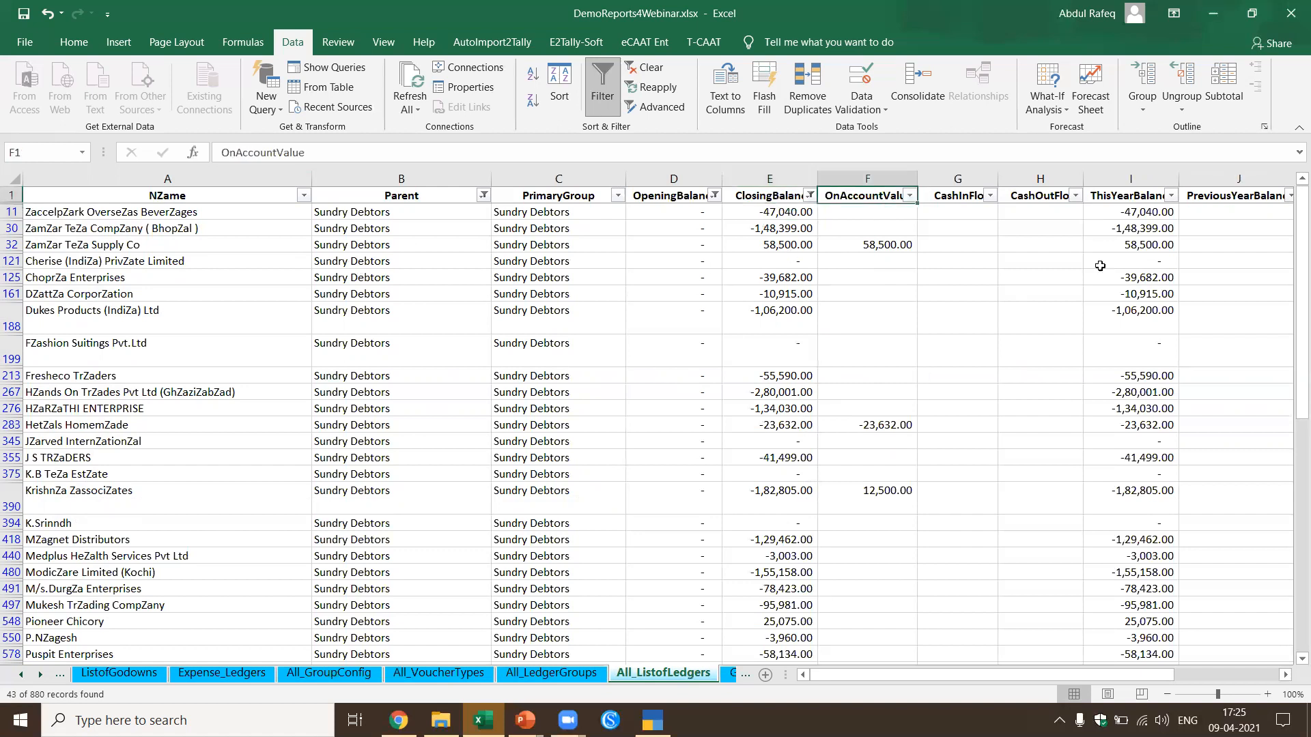
key(Right)
key(Right)
key(Right)
key(Right)
key(Right)
key(Right)
key(Right)
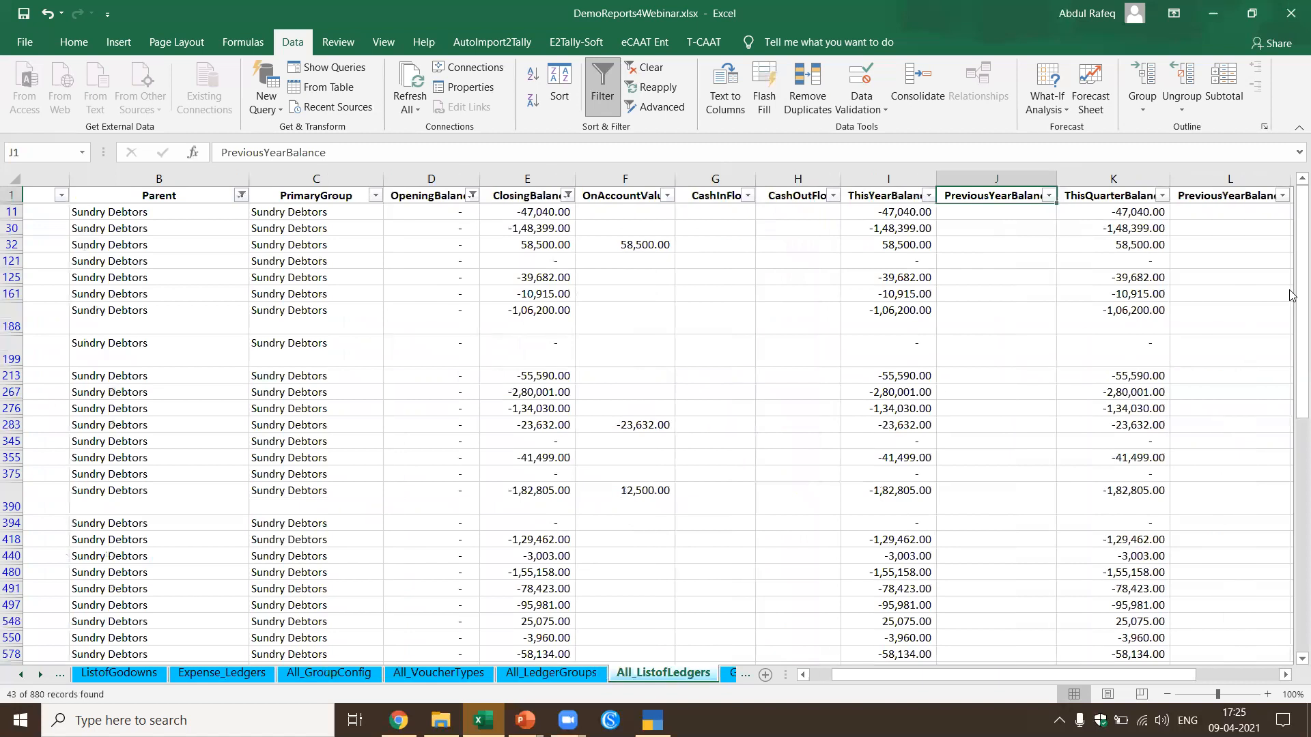
key(Right)
key(Right)
key(Right)
key(Right)
key(Right)
key(Right)
key(Right)
key(Right)
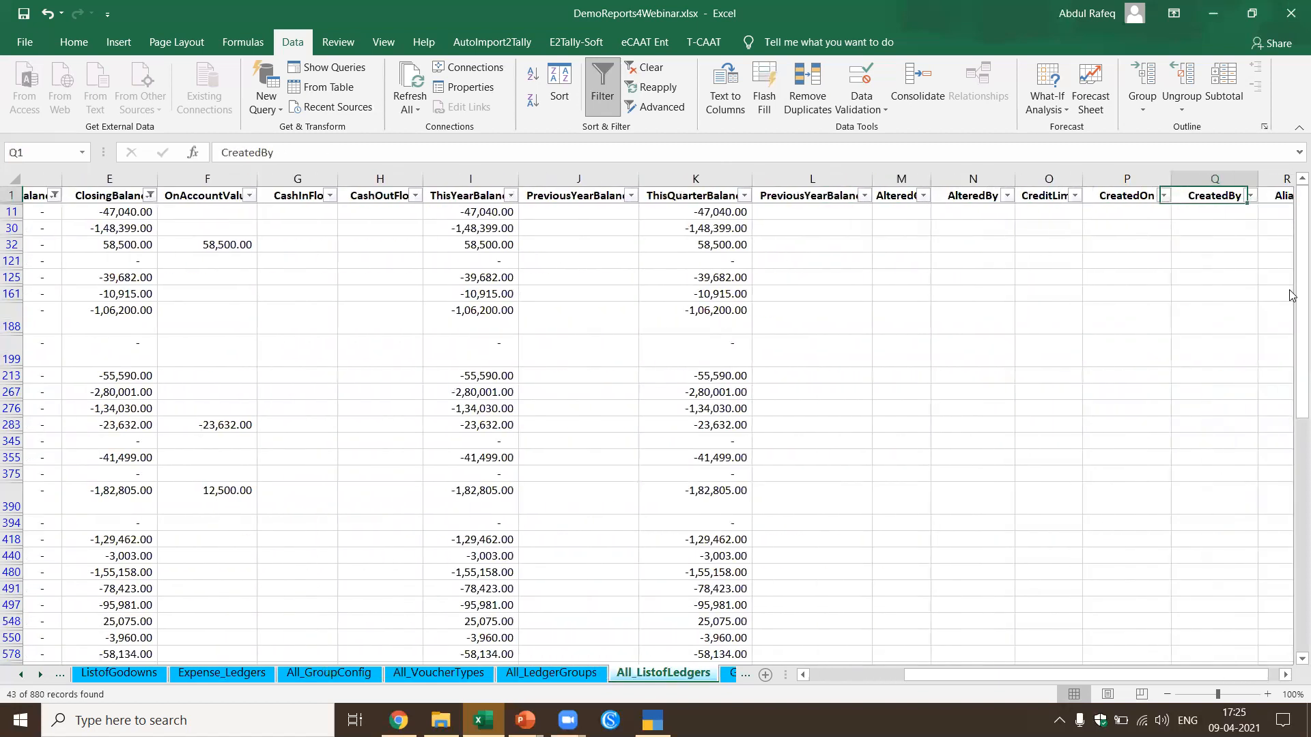
key(Left)
key(Left)
key(Left)
key(Left)
key(Left)
key(Left)
key(Left)
key(Left)
key(Left)
key(Left)
key(Left)
key(Left)
key(Left)
key(Left)
key(Left)
key(Left)
key(Left)
key(Left)
key(Left)
key(Left)
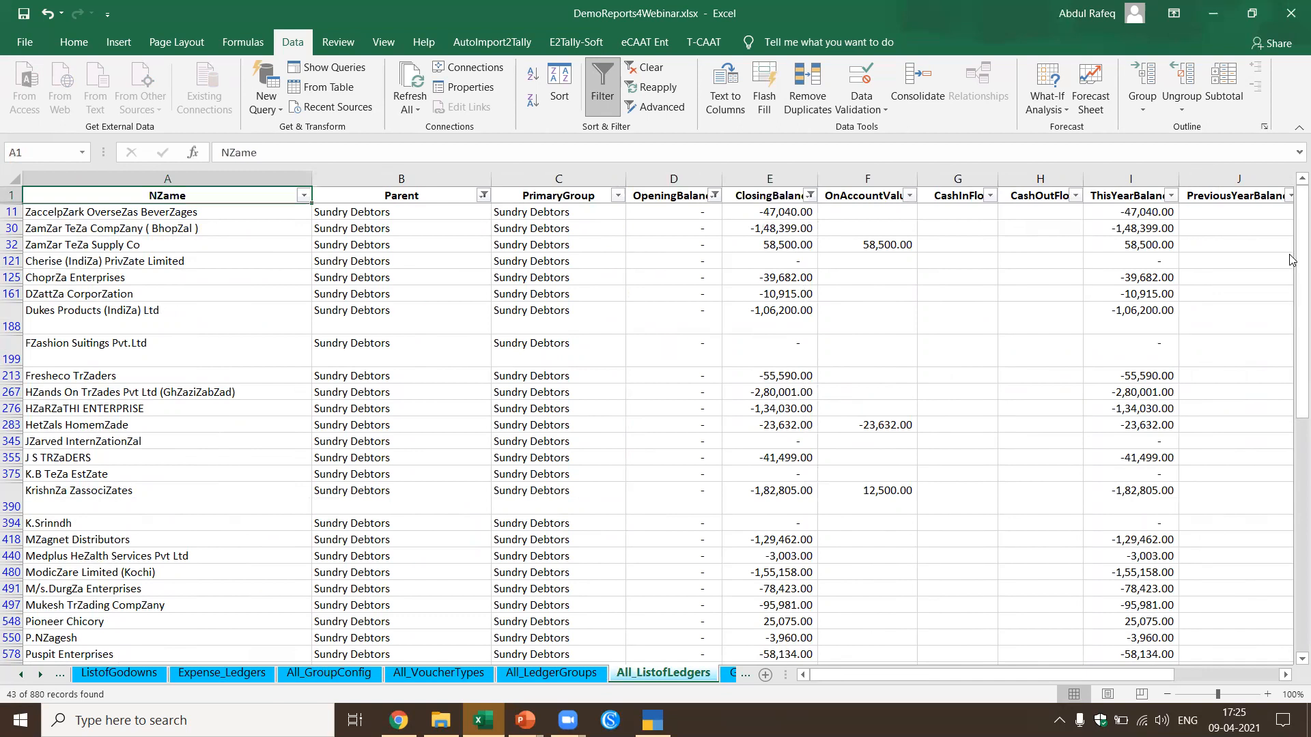
Step: Open the GST_Related_Ledgers sheet and check which parent groups and addresses it contains
click(734, 674)
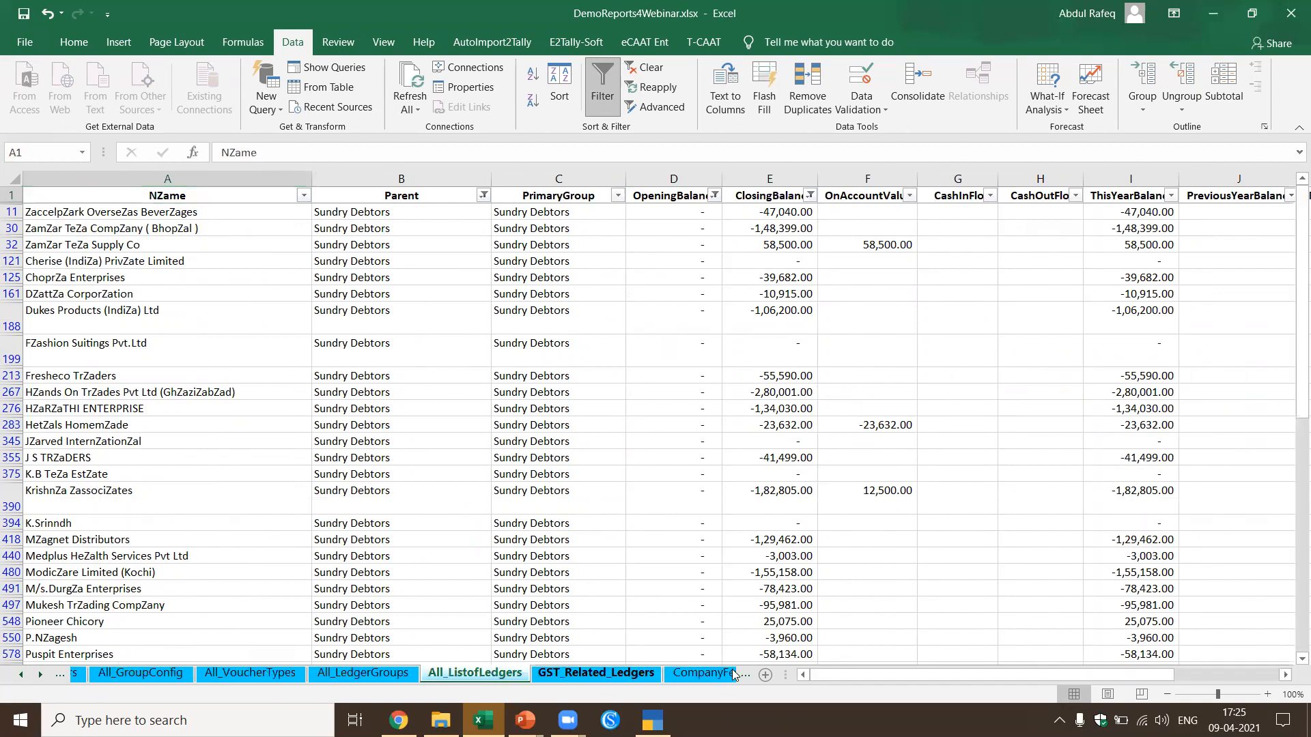
click(243, 320)
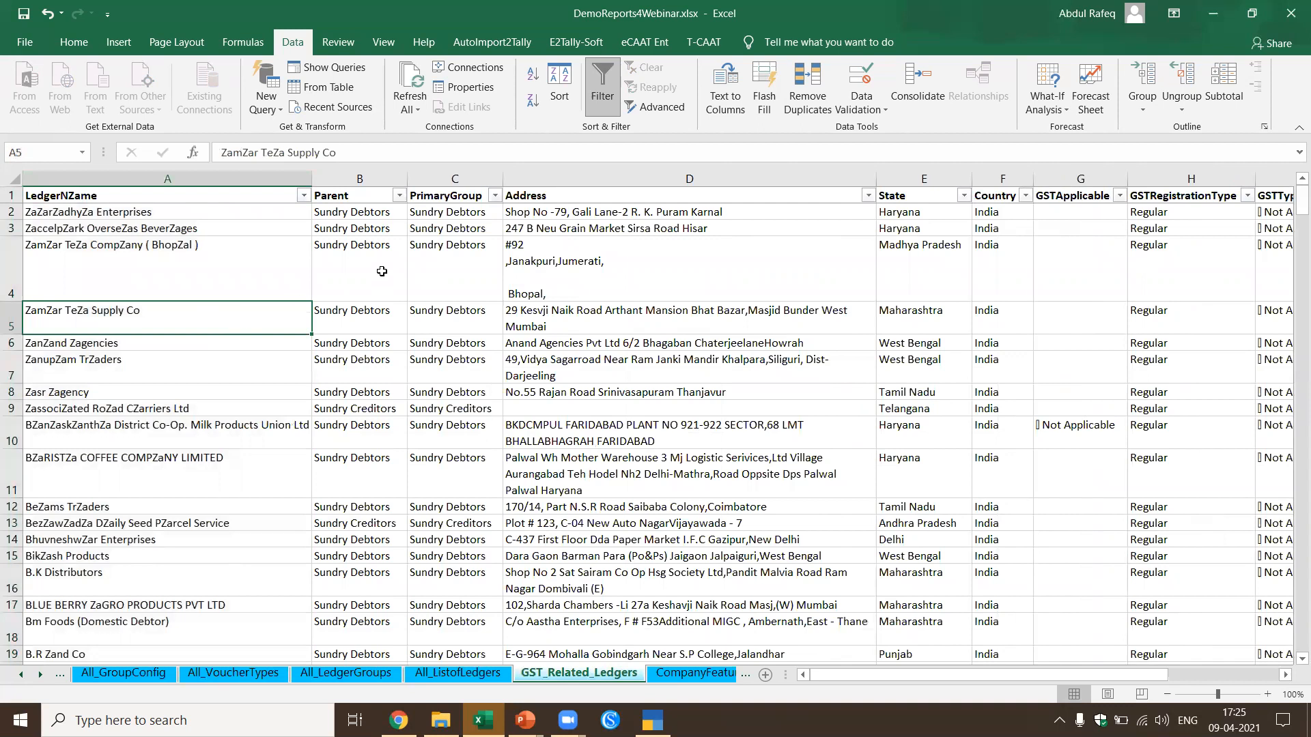
click(397, 196)
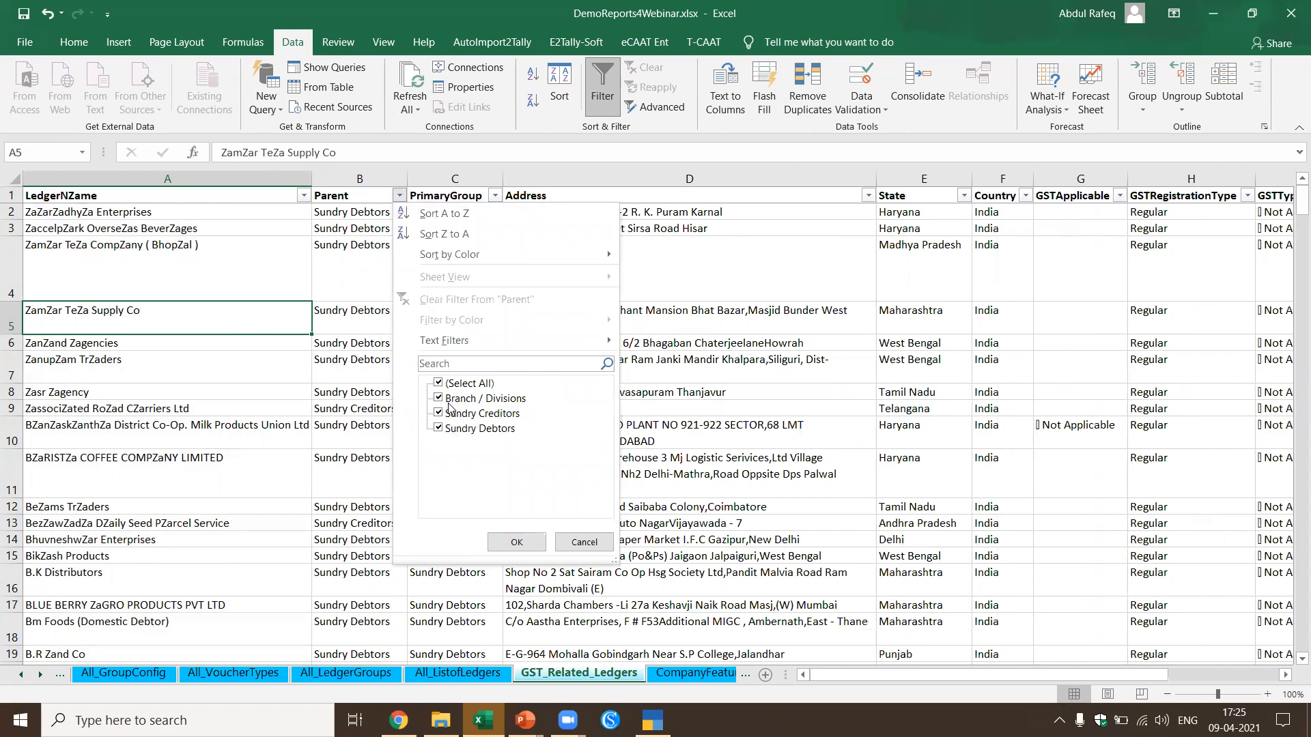
click(584, 542)
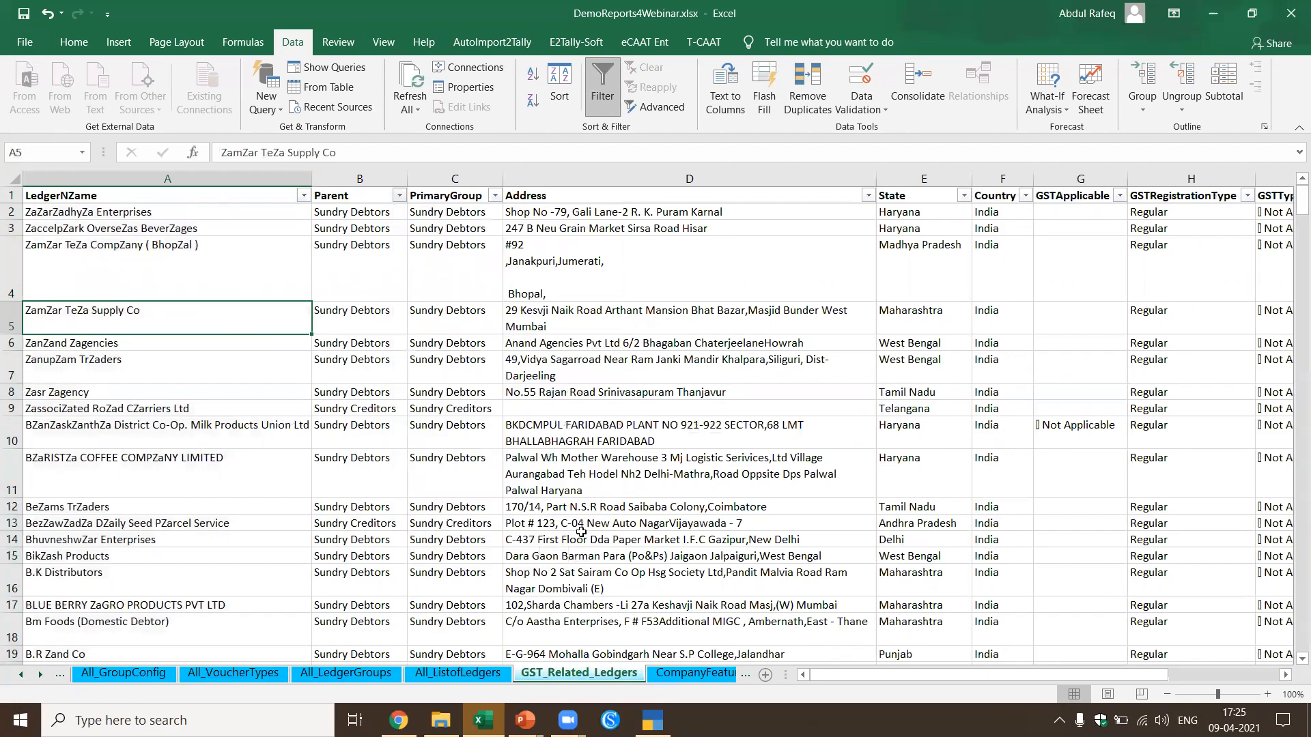
click(541, 329)
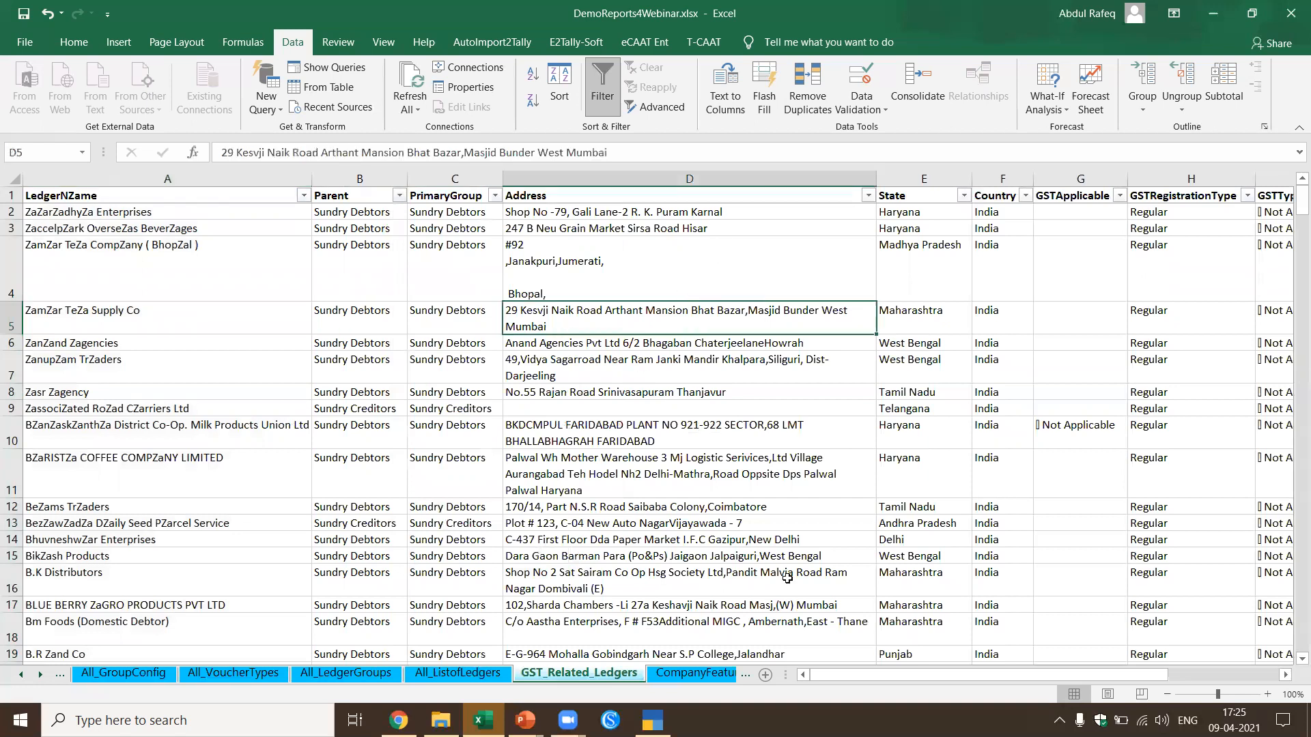
Step: Filter the State column of GST_Related_Ledgers to show only the ledgers with a blank state
click(964, 197)
scroll(1060, 429, down, 4)
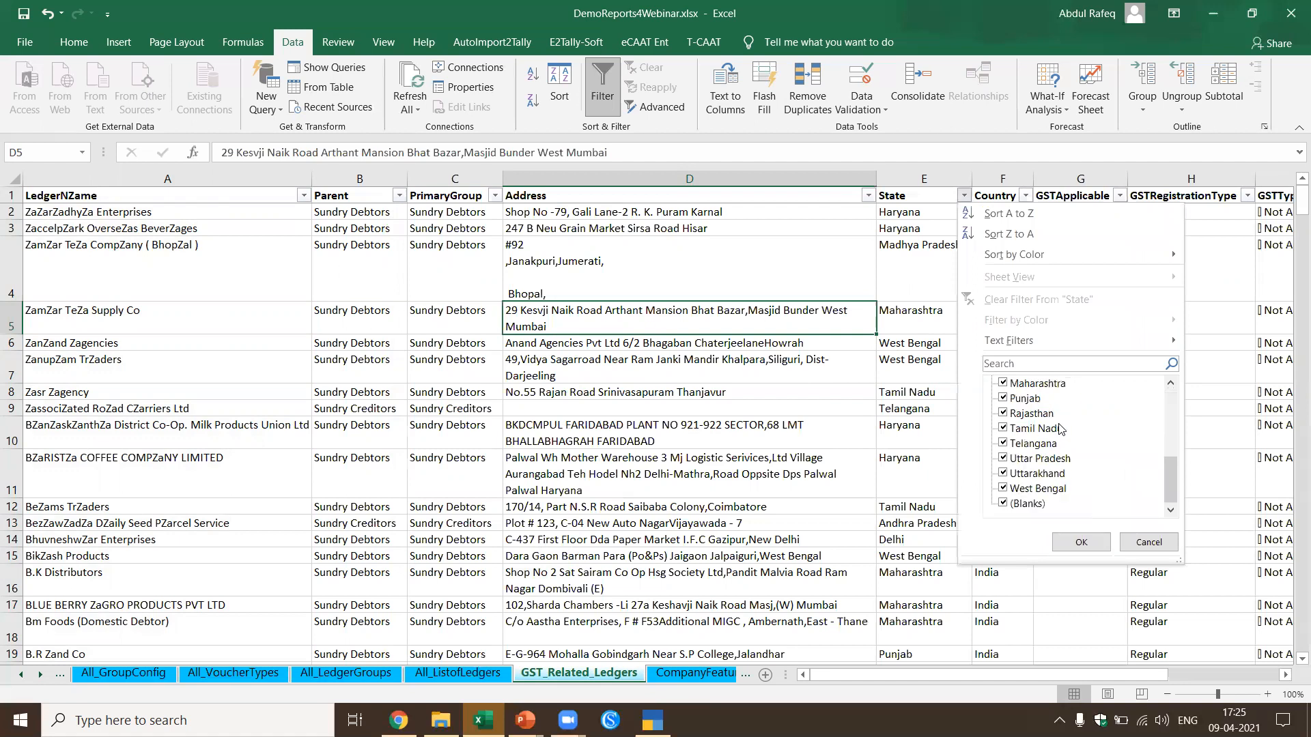
scroll(1061, 429, up, 5)
scroll(1082, 463, down, 4)
scroll(1082, 463, up, 4)
click(1014, 385)
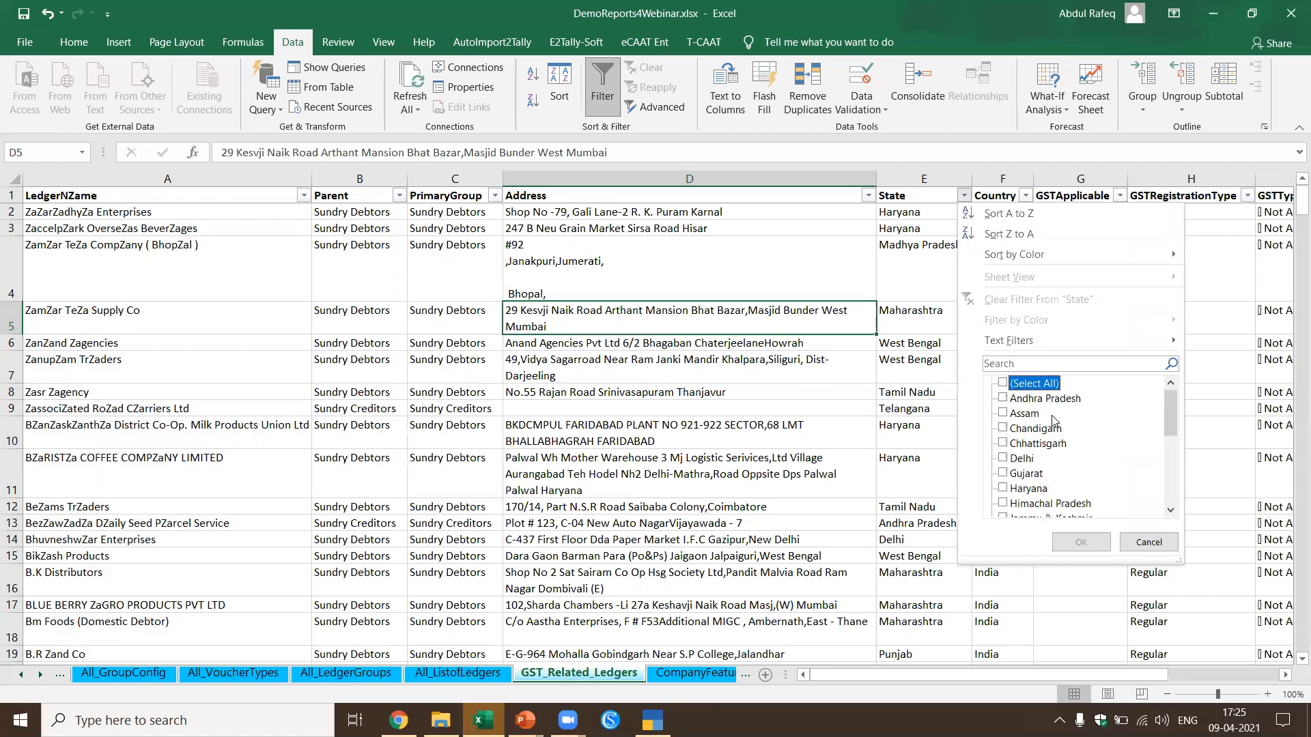
scroll(1058, 454, down, 5)
click(1009, 505)
click(1092, 542)
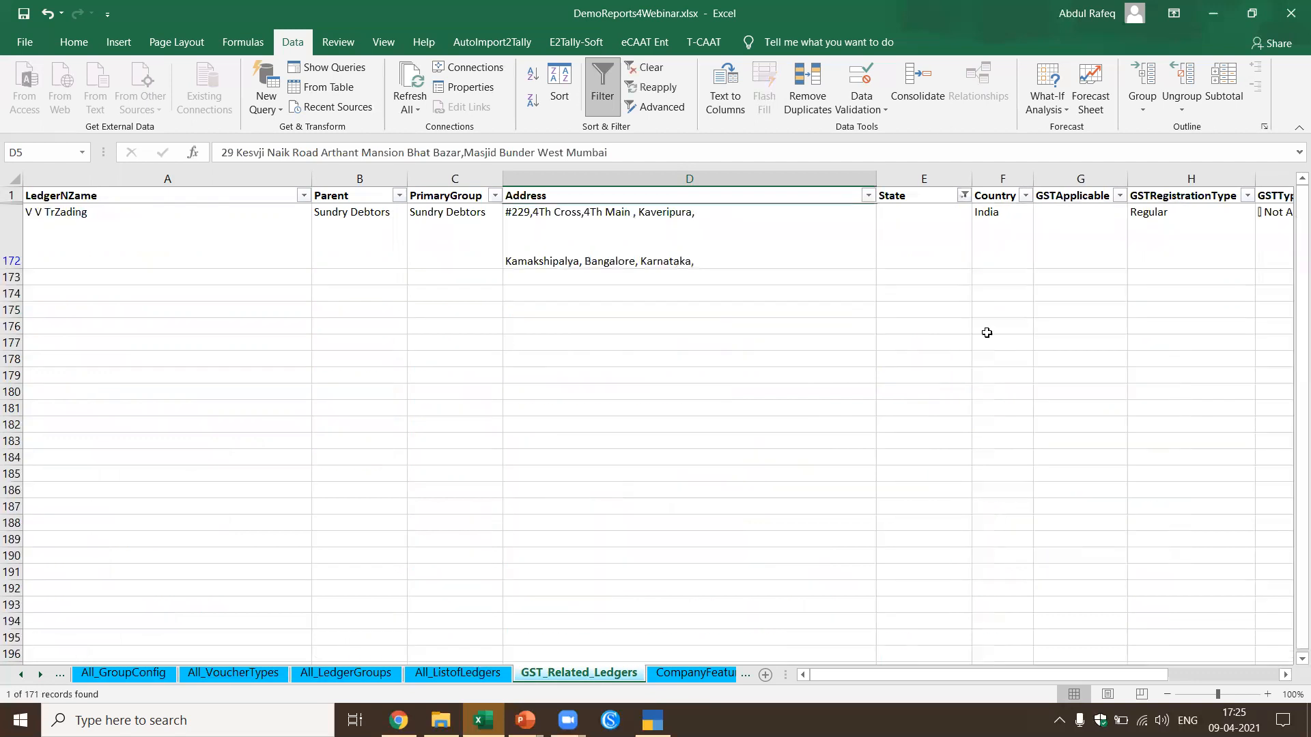
Step: Examine the details of the ledger with no state, from its name and PartyGSTIN through to the closing balance
click(925, 220)
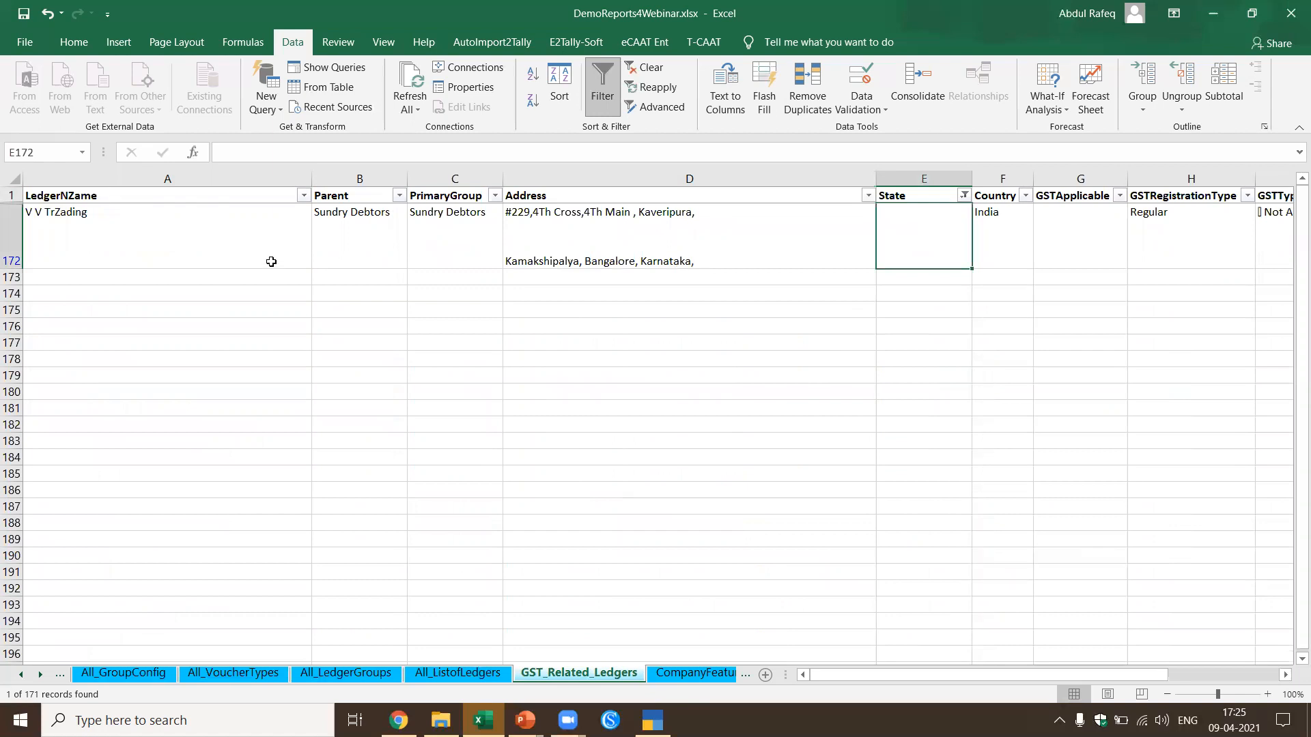
click(119, 215)
click(898, 212)
key(Right)
key(Right)
key(Right)
key(Right)
key(Right)
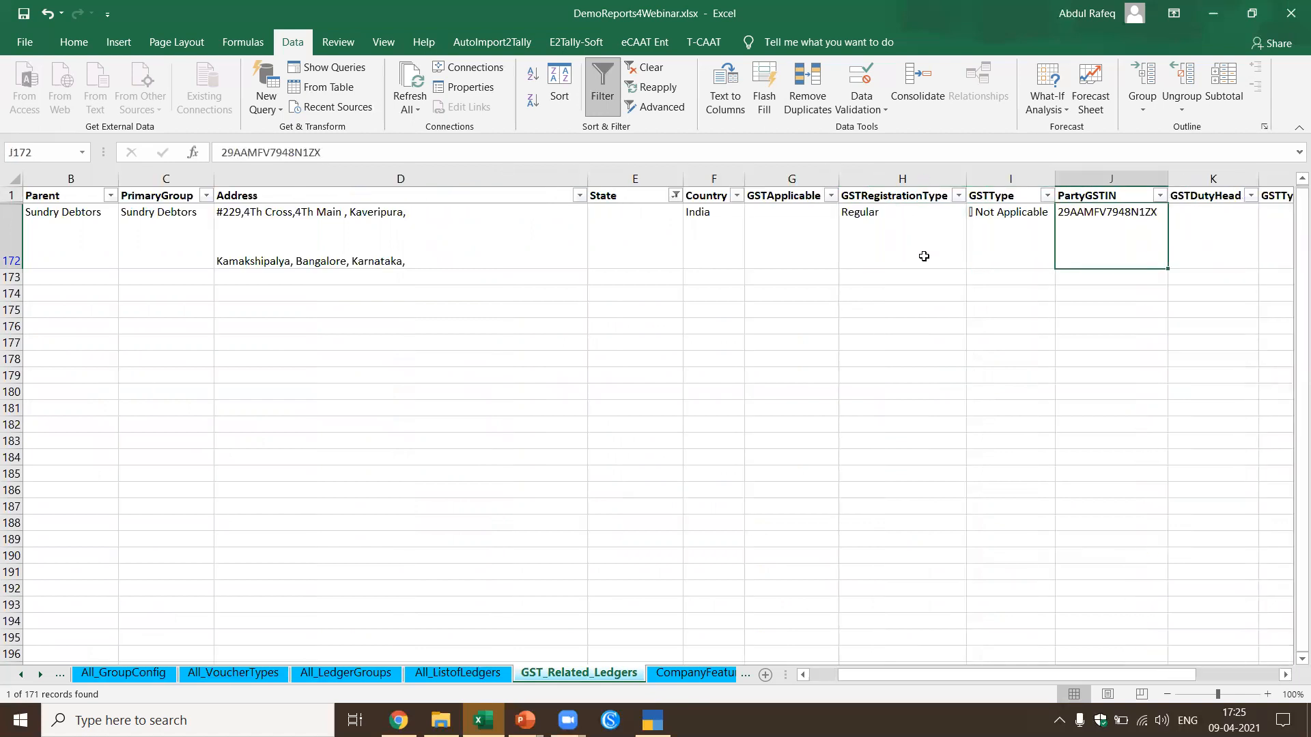
key(Right)
key(Right)
key(Right)
key(Right)
key(Right)
key(Right)
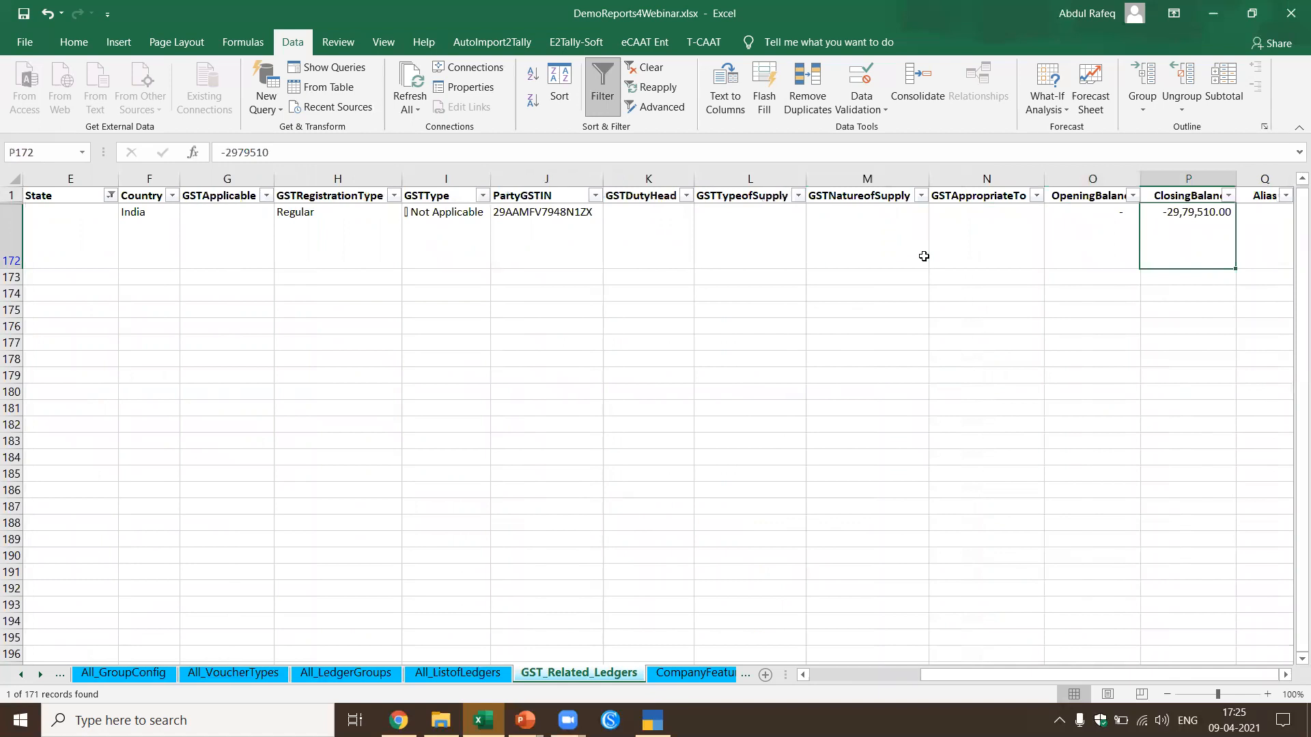
key(Left)
key(Left)
key(Left)
key(Left)
key(Home)
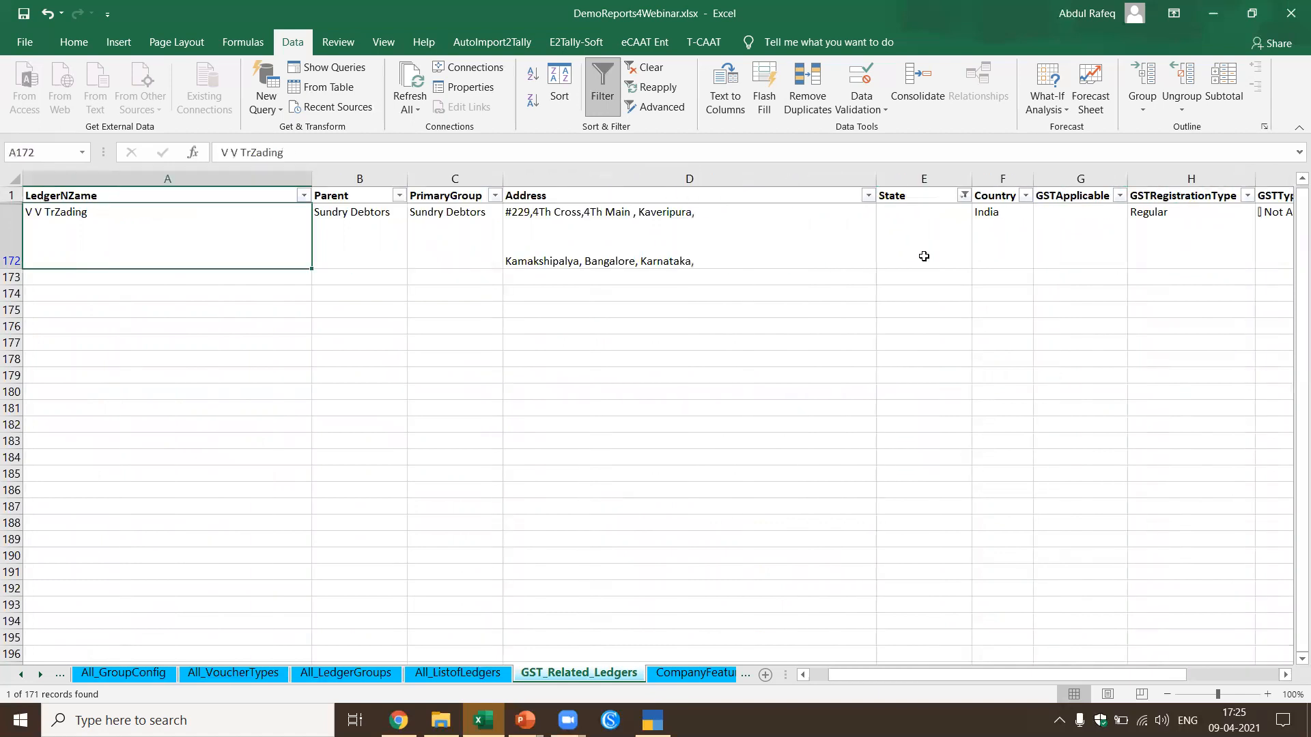
Step: Clear the State filter on GST_Related_Ledgers and open the CompanyInfo sheet
click(711, 250)
click(646, 68)
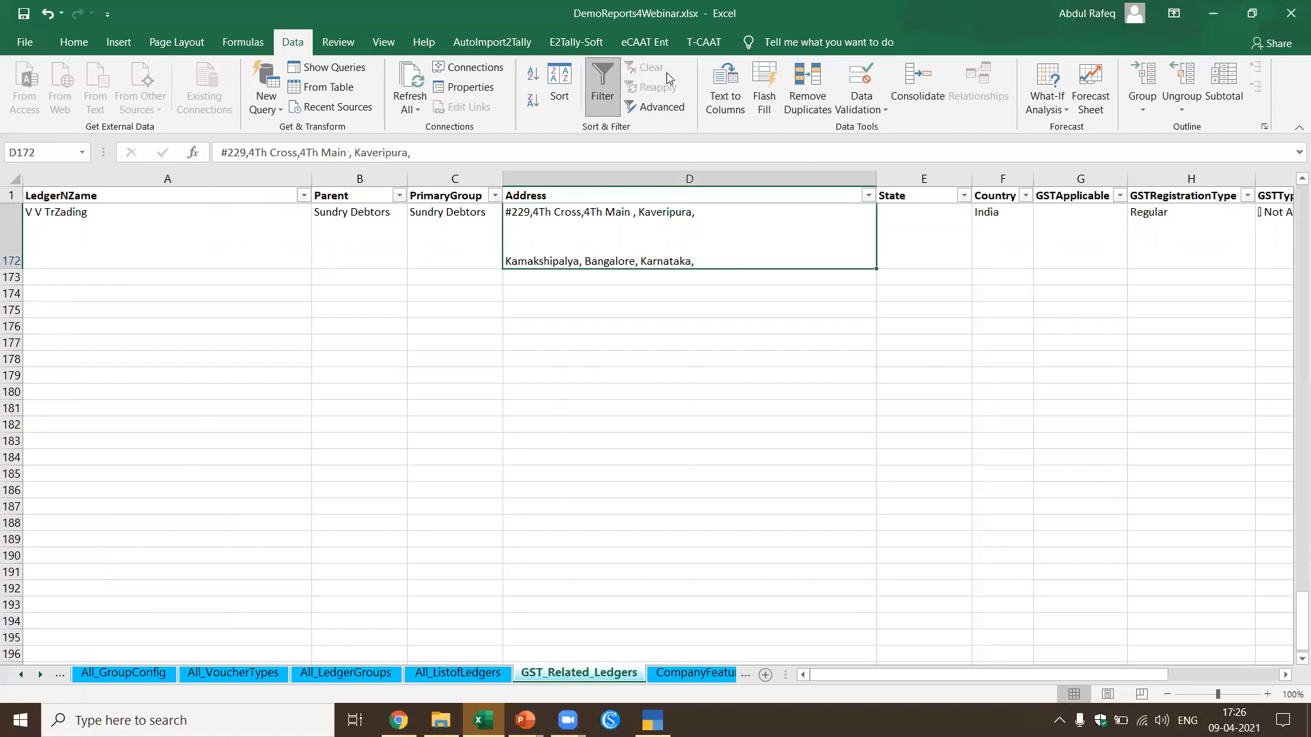
click(696, 675)
click(707, 675)
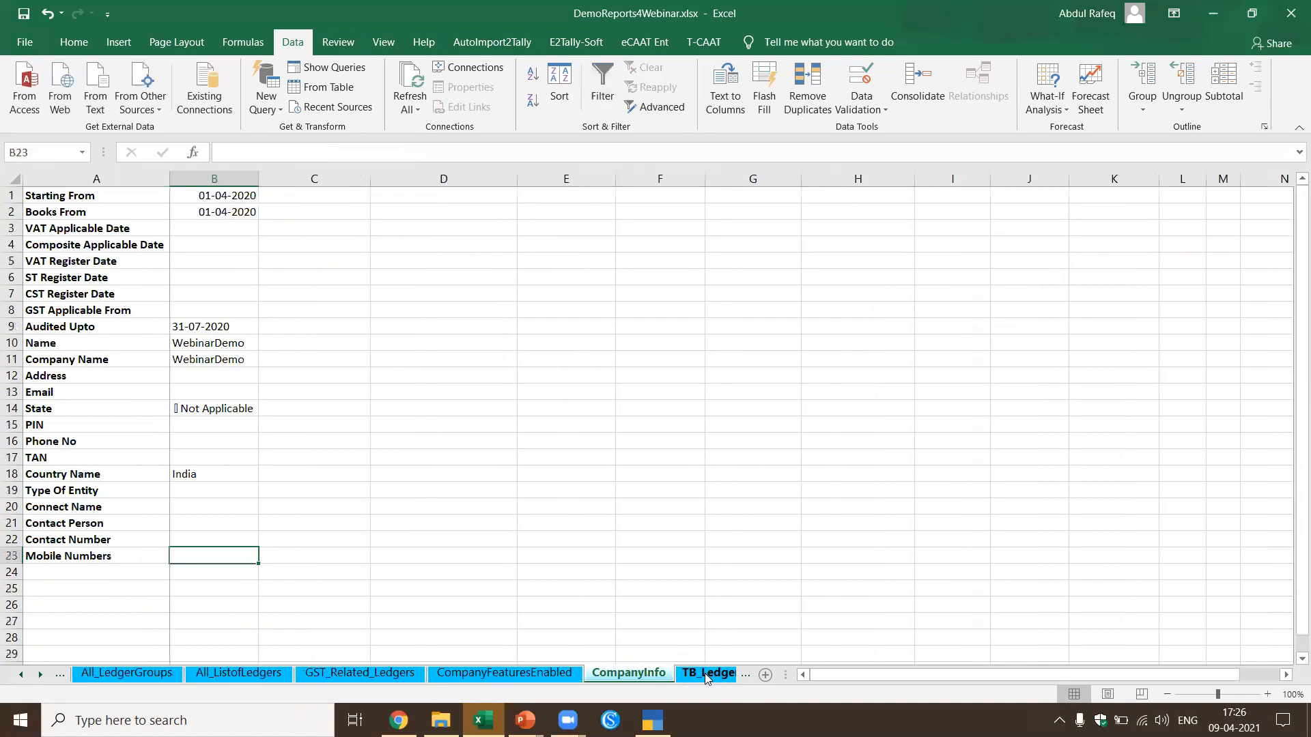
Step: Open the TB_LedgerWithGroups sheet and look over its trial balance by ledger and parent group
click(708, 675)
scroll(307, 369, down, 9)
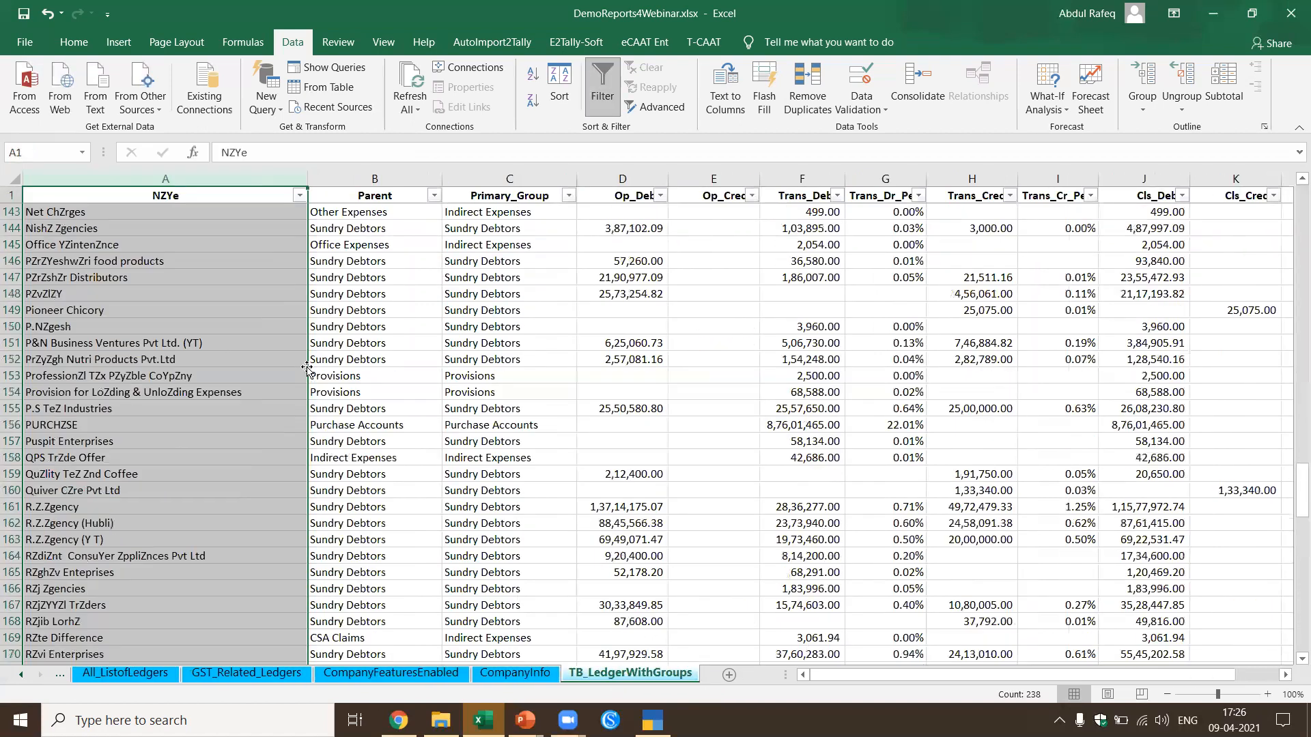
key(ctrl+Home)
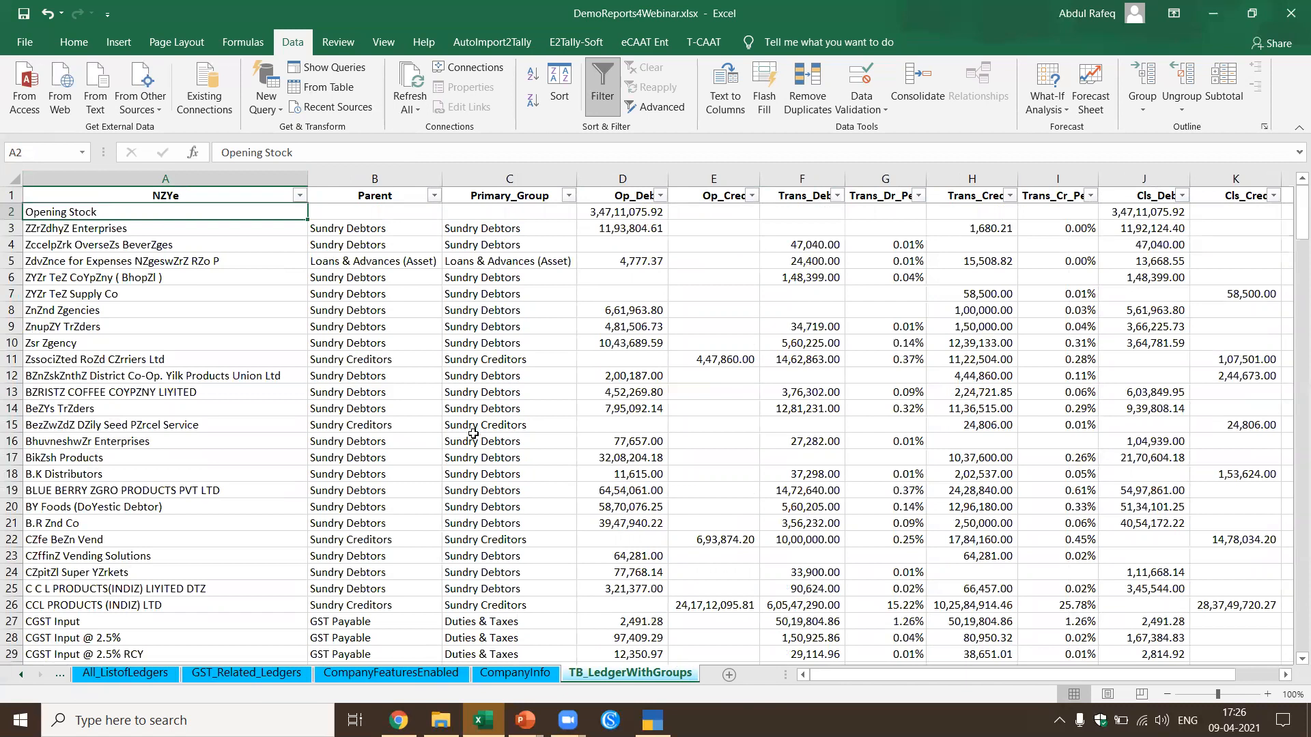
click(418, 423)
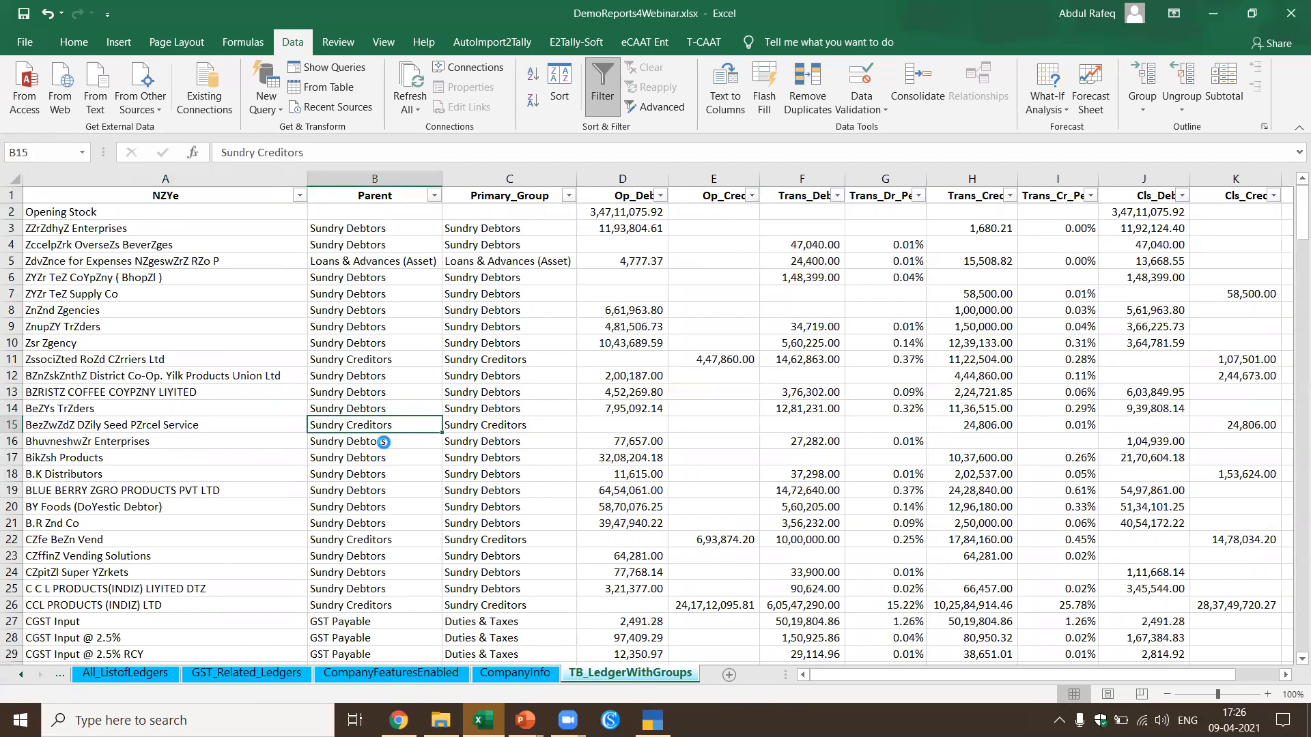
Step: Create a new blank workbook and close DemoReports4Webinar.xlsx without saving its changes
key(ctrl+n)
click(510, 389)
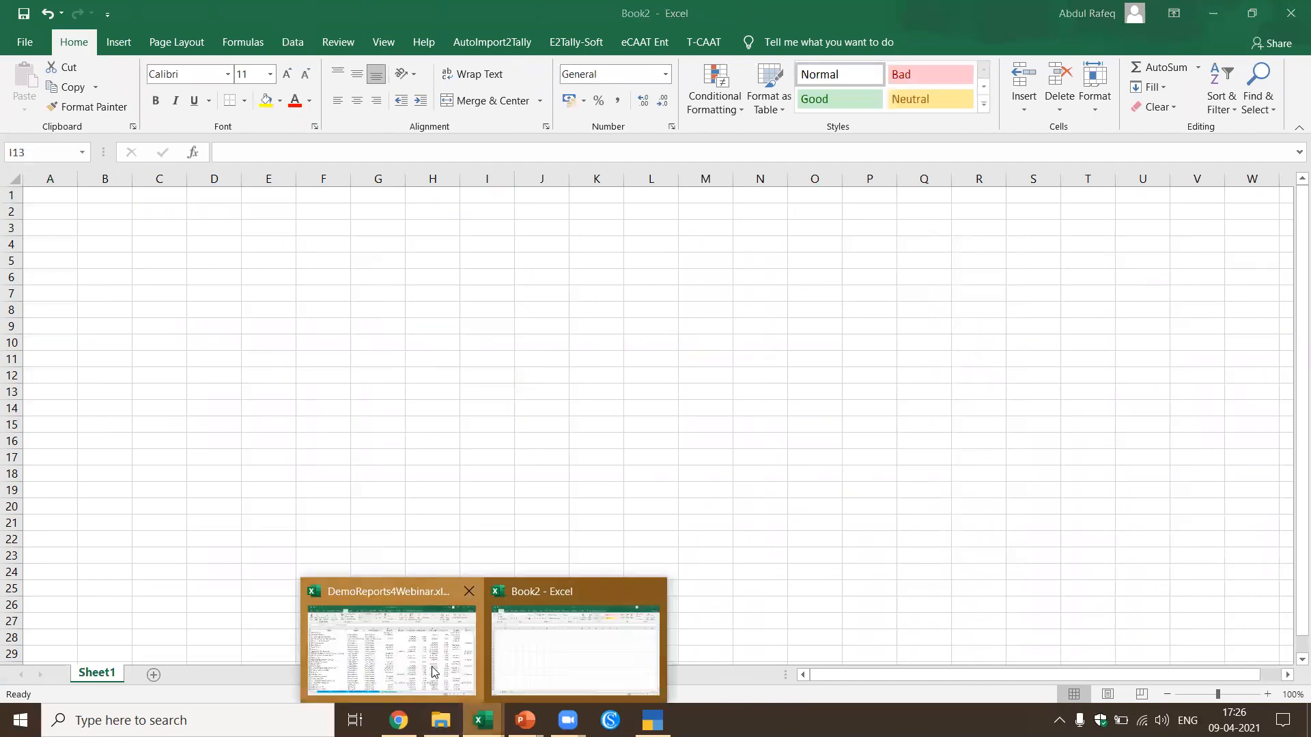
click(432, 670)
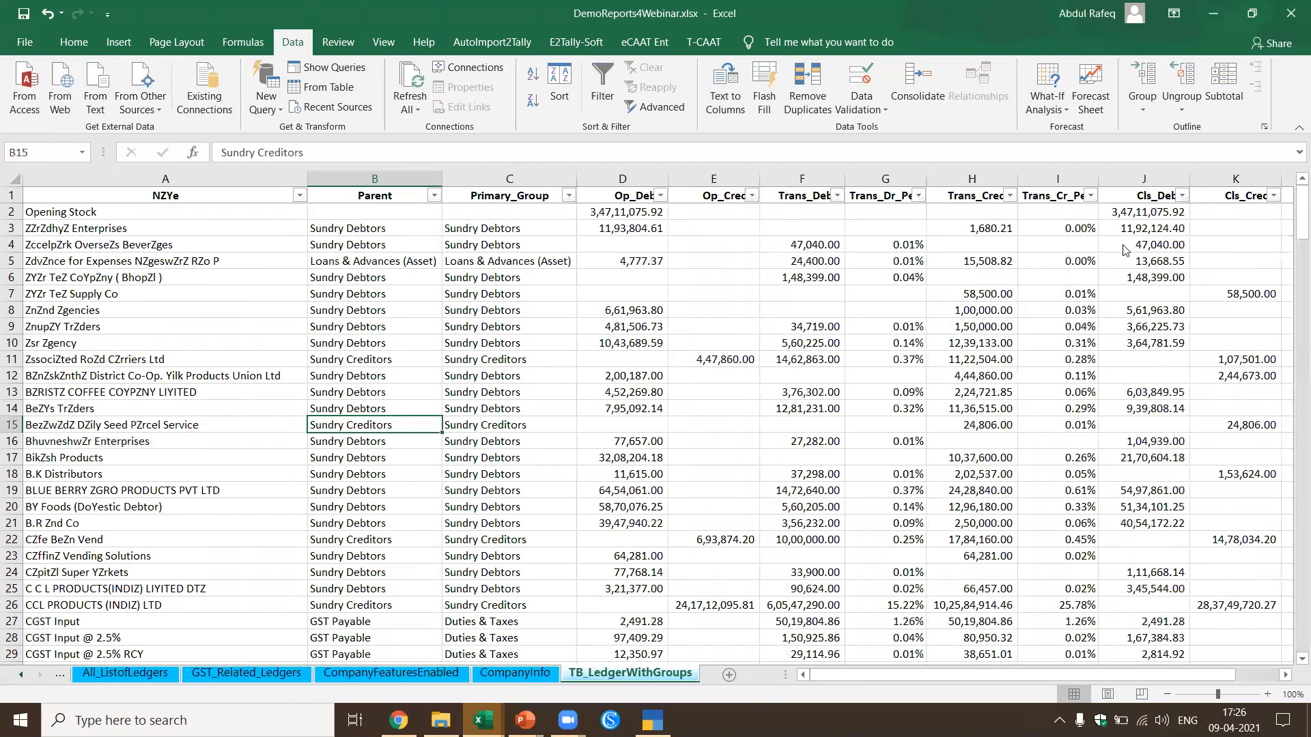
click(1292, 20)
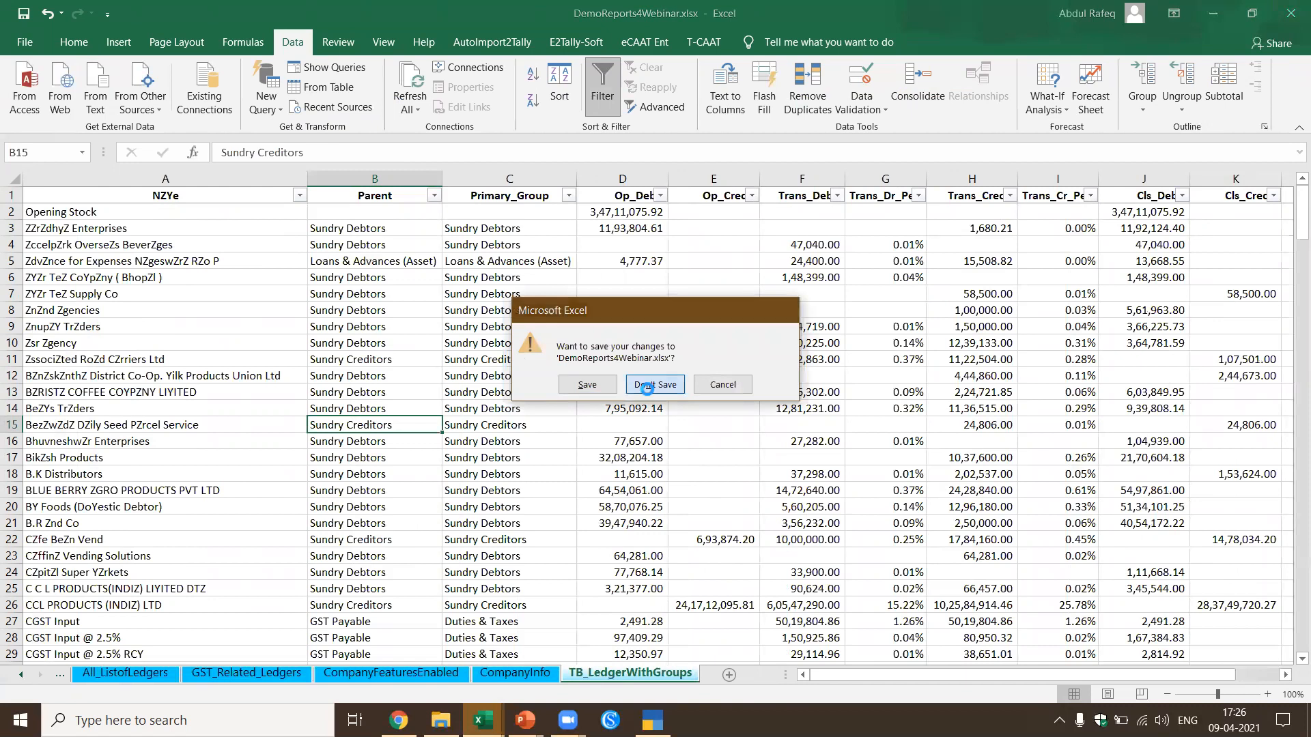
click(655, 385)
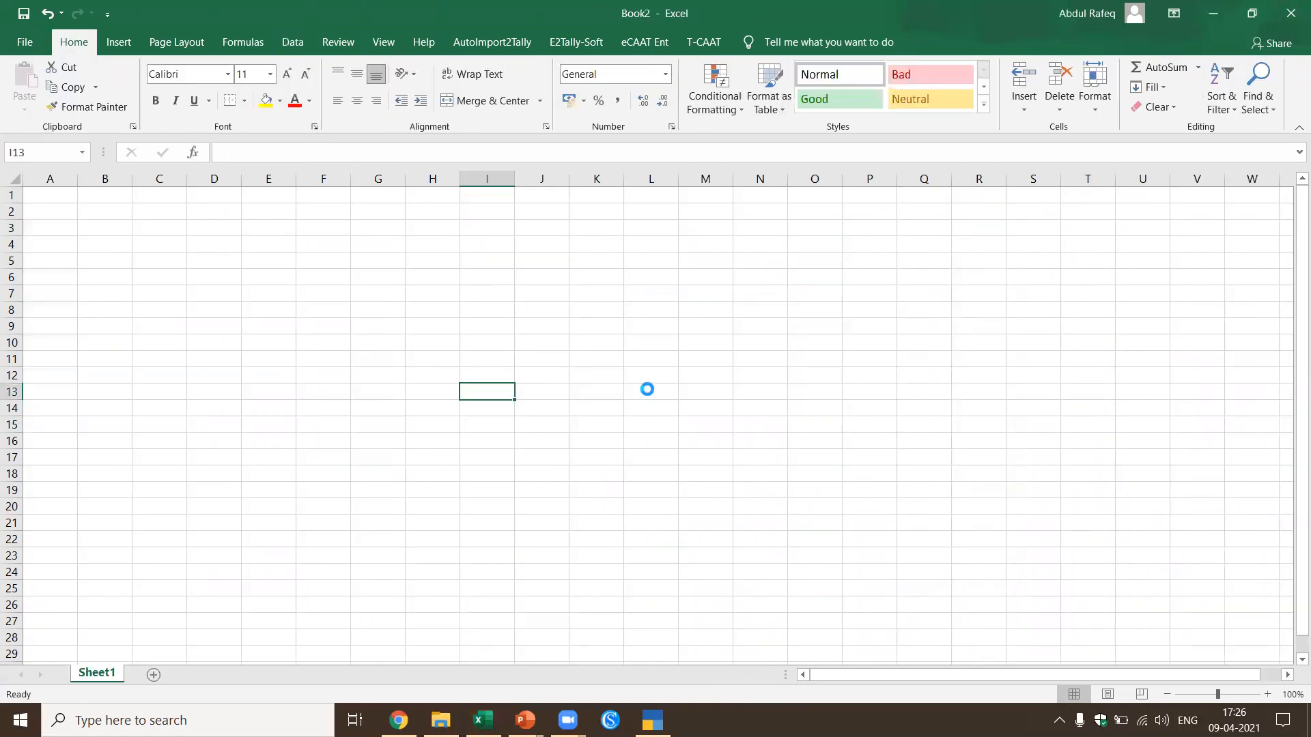
Step: Open the T-CAAT Excel Log and look through the history of recent workbooks
click(703, 41)
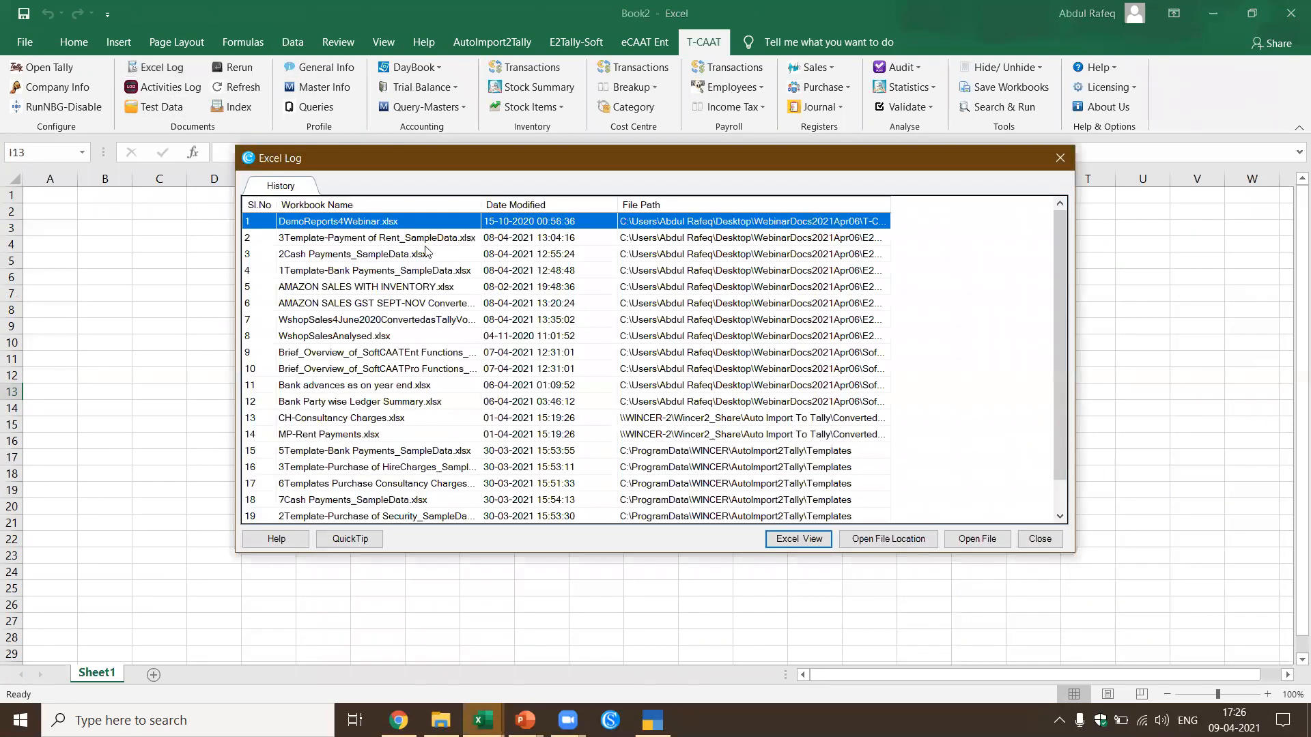
scroll(432, 261, down, 1)
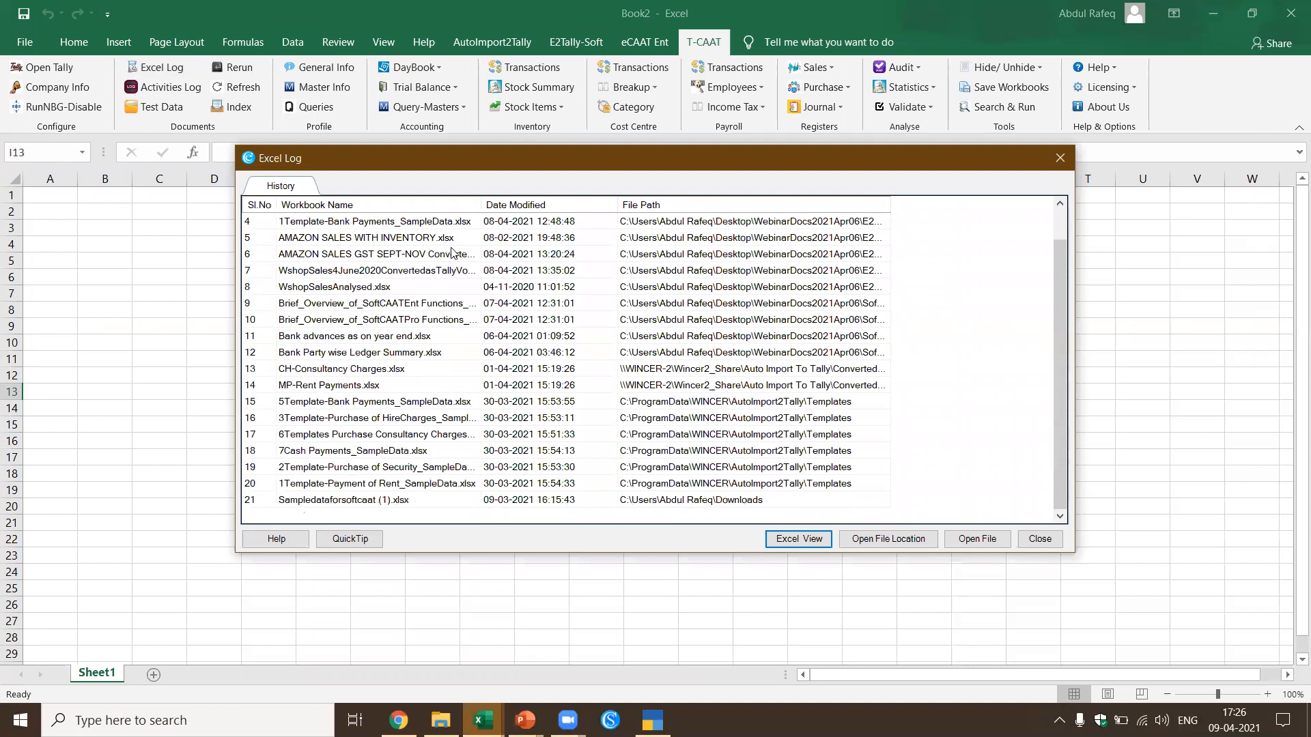
Step: Close the Excel Log and look through the Activities Log of T-CAAT functions run per company, closing it when done
scroll(450, 252, up, 1)
click(1036, 540)
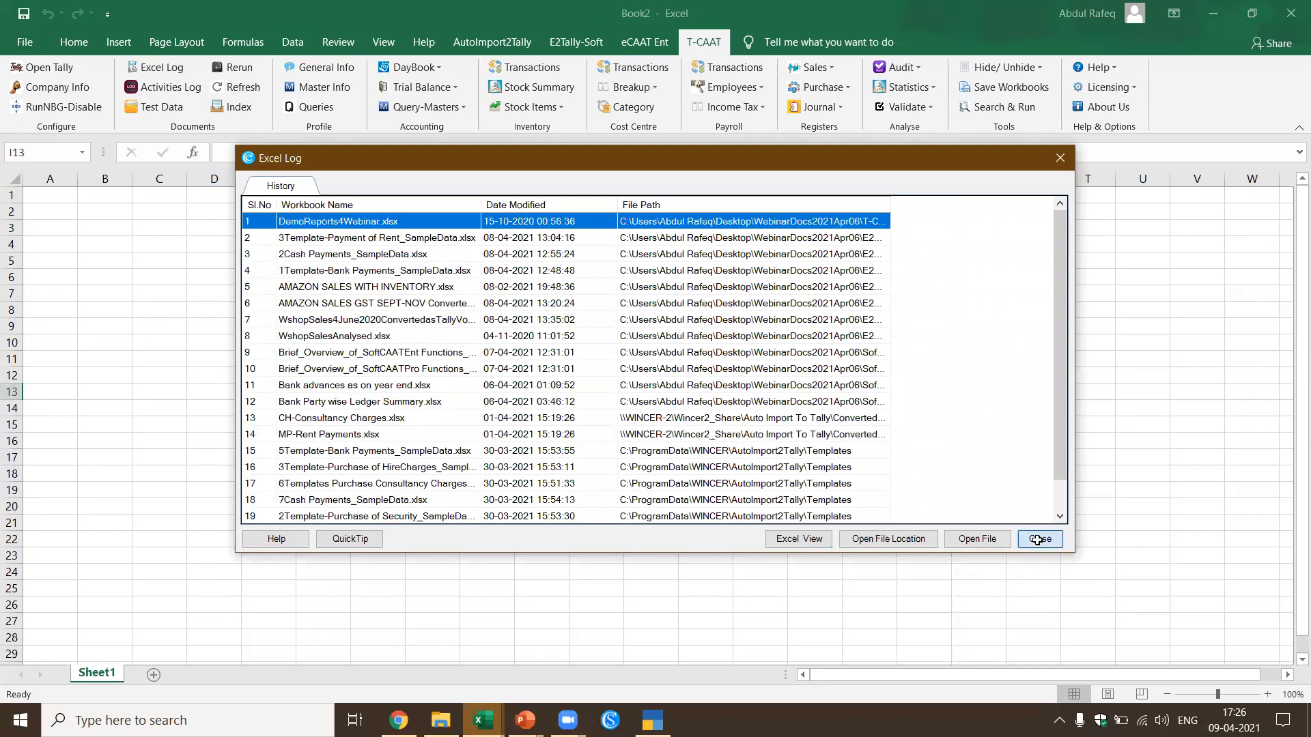
click(184, 95)
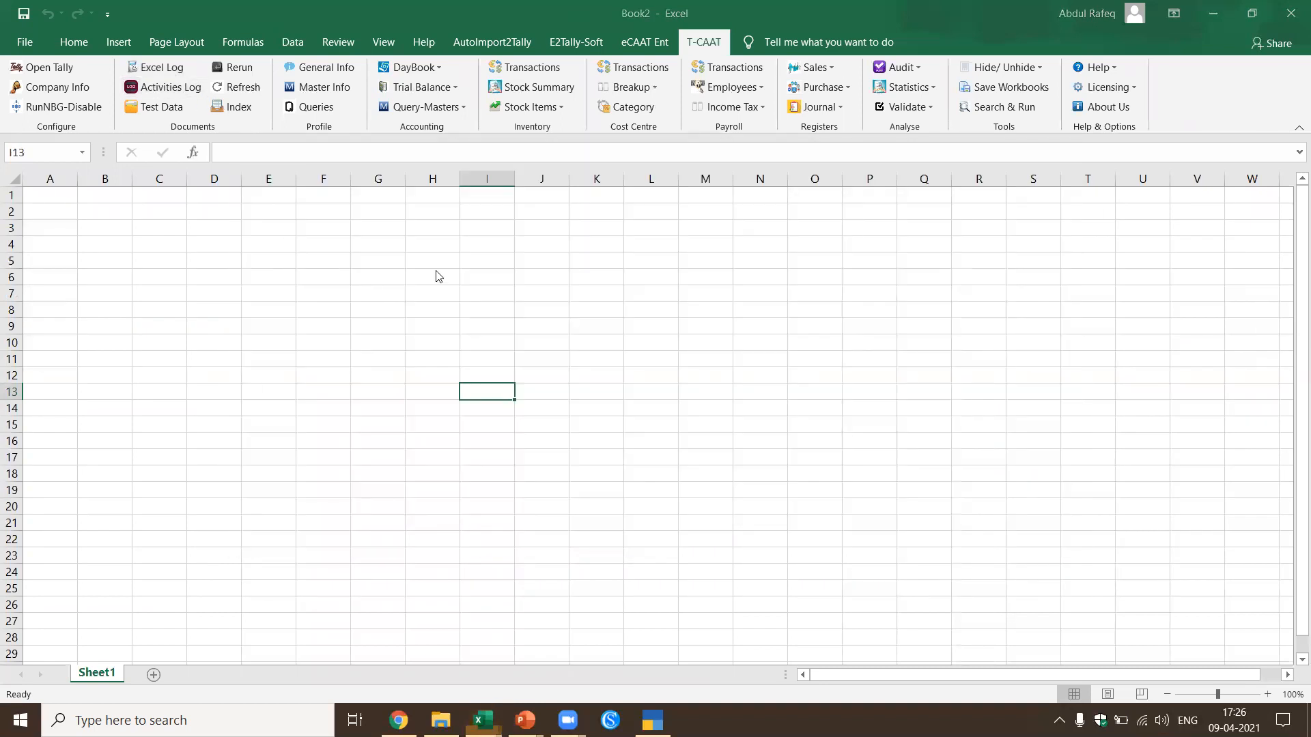
scroll(553, 242, down, 5)
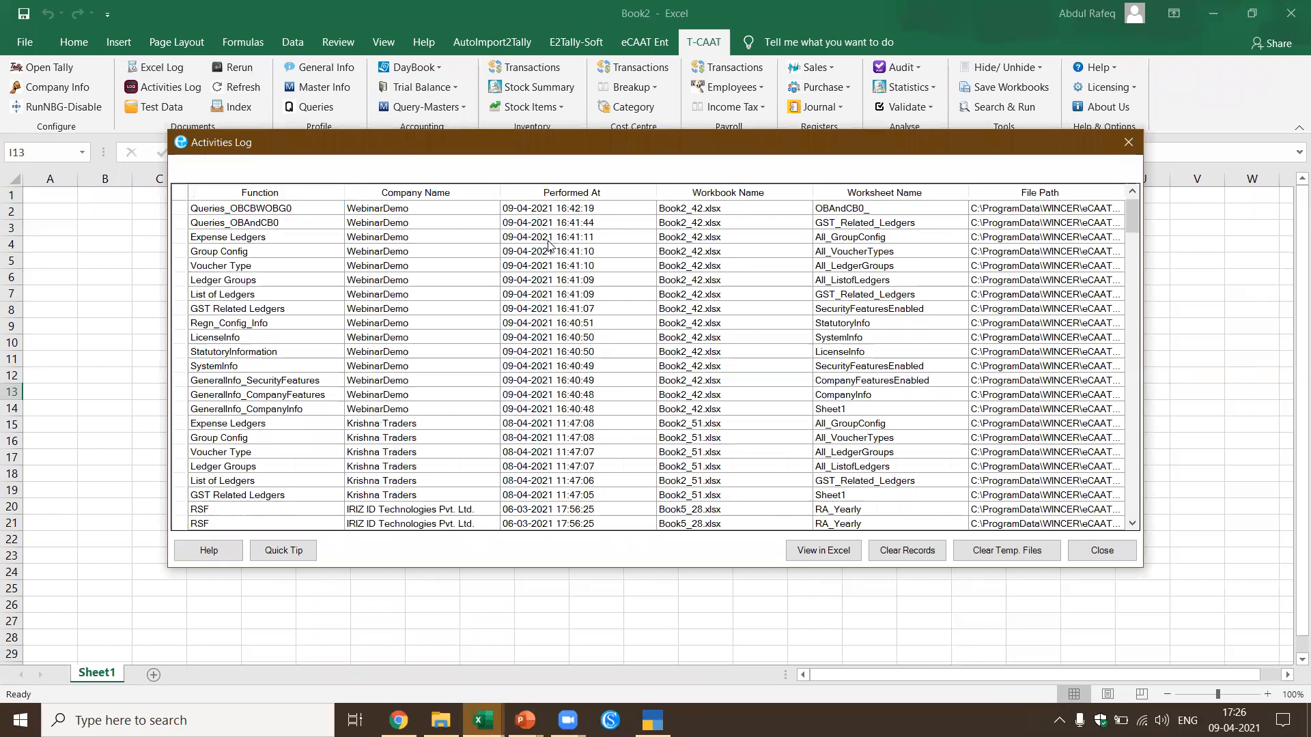
scroll(612, 286, up, 5)
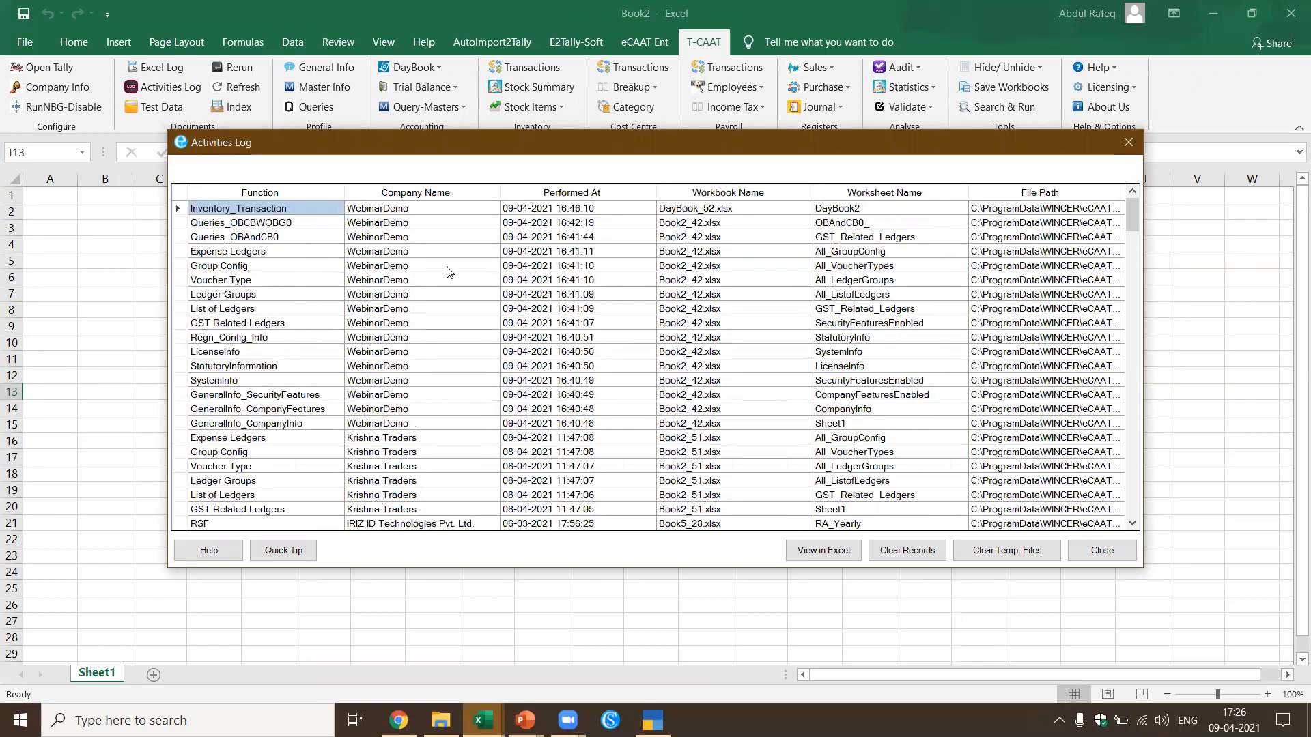
click(1127, 144)
Step: Load the fresh T-CAAT test data and look over the guidelines on the TCAAT_Guidelines sheet
click(159, 106)
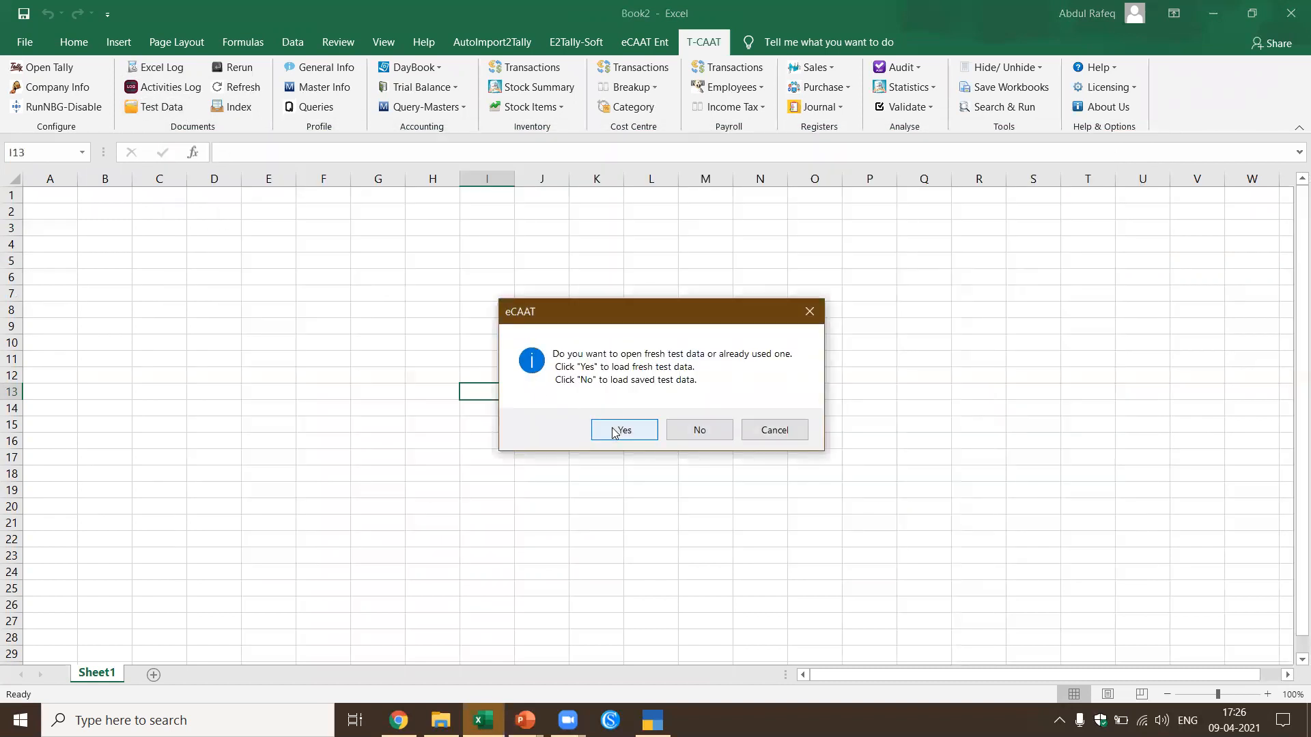
click(617, 429)
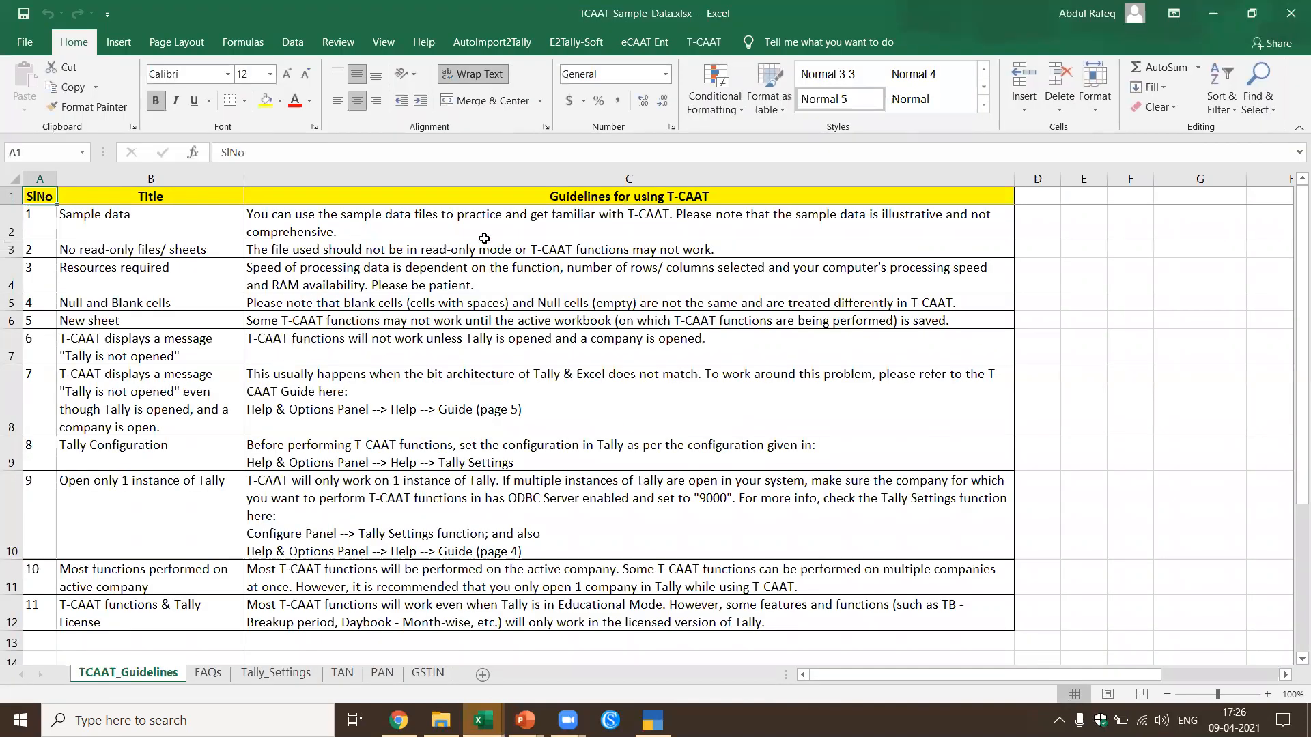
click(484, 238)
scroll(492, 330, down, 7)
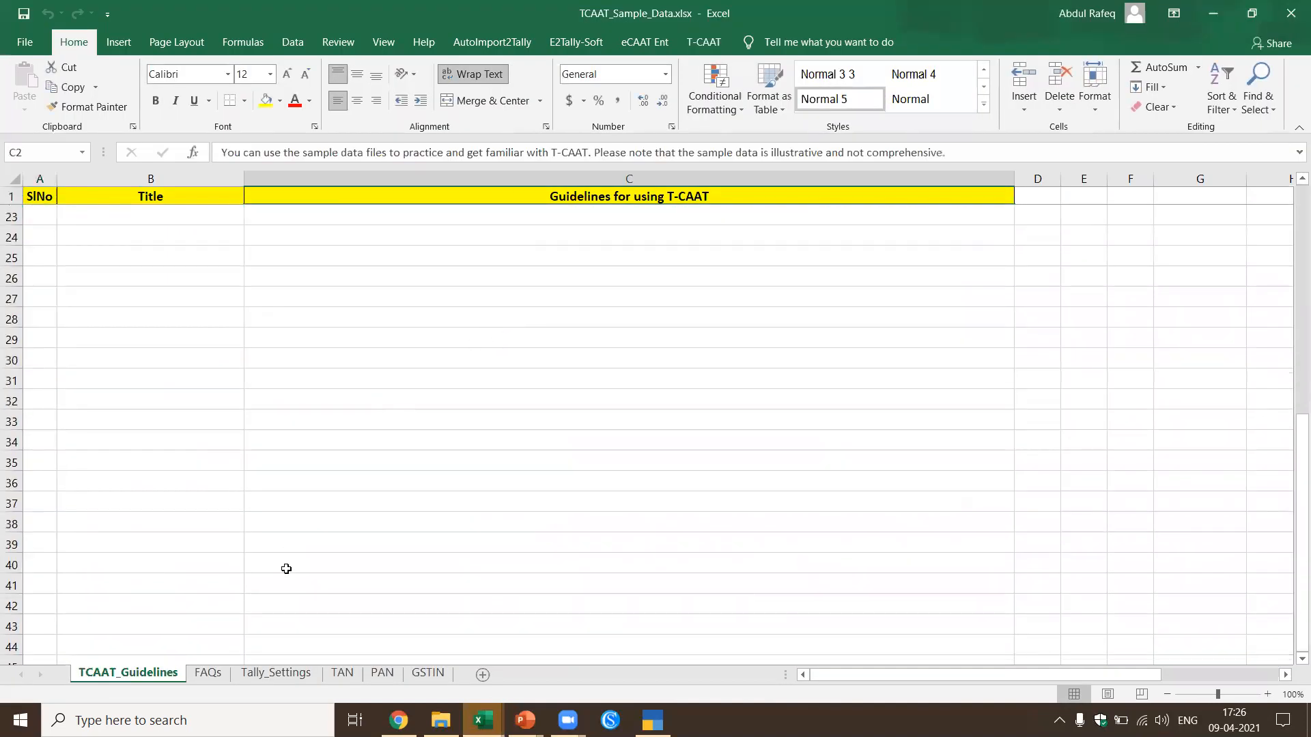
Step: Look through the FAQs, Tally_Settings, TAN, PAN and GSTIN sheets, and close TCAAT_Sample_Data.xlsx to return to Book2
click(217, 672)
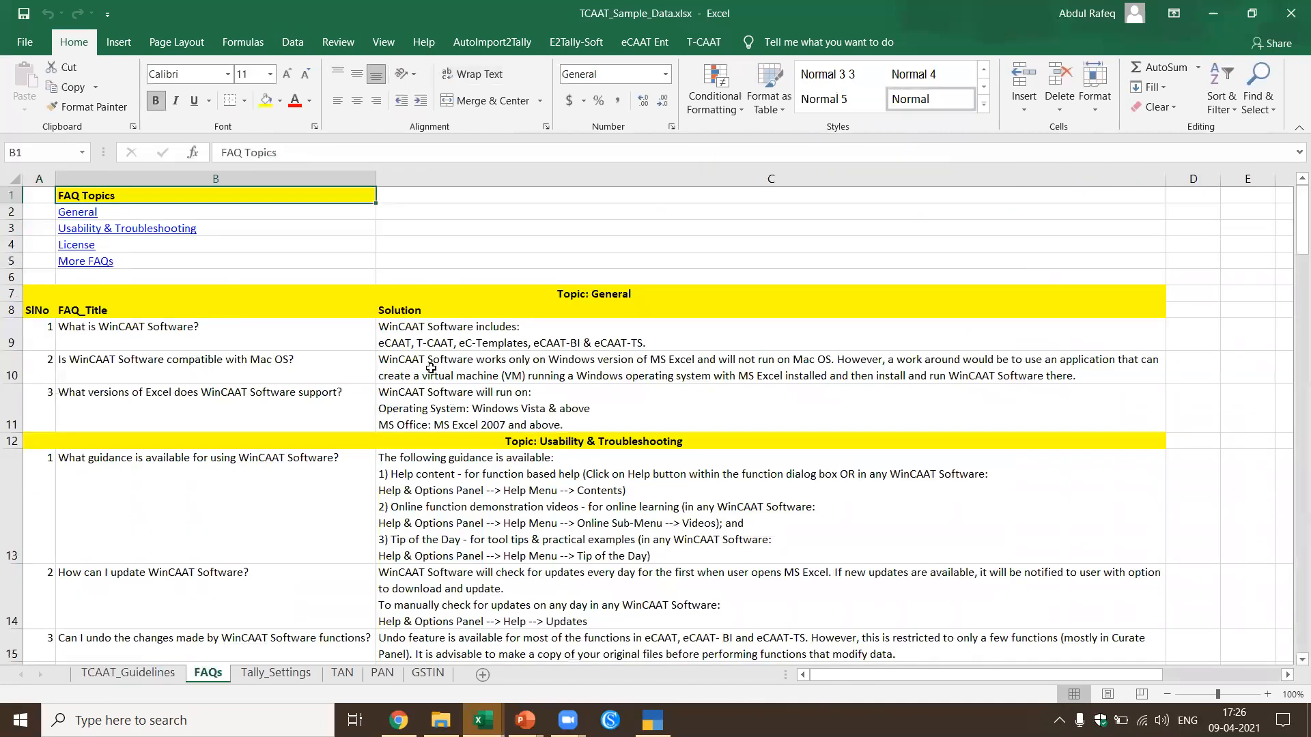
scroll(431, 368, down, 8)
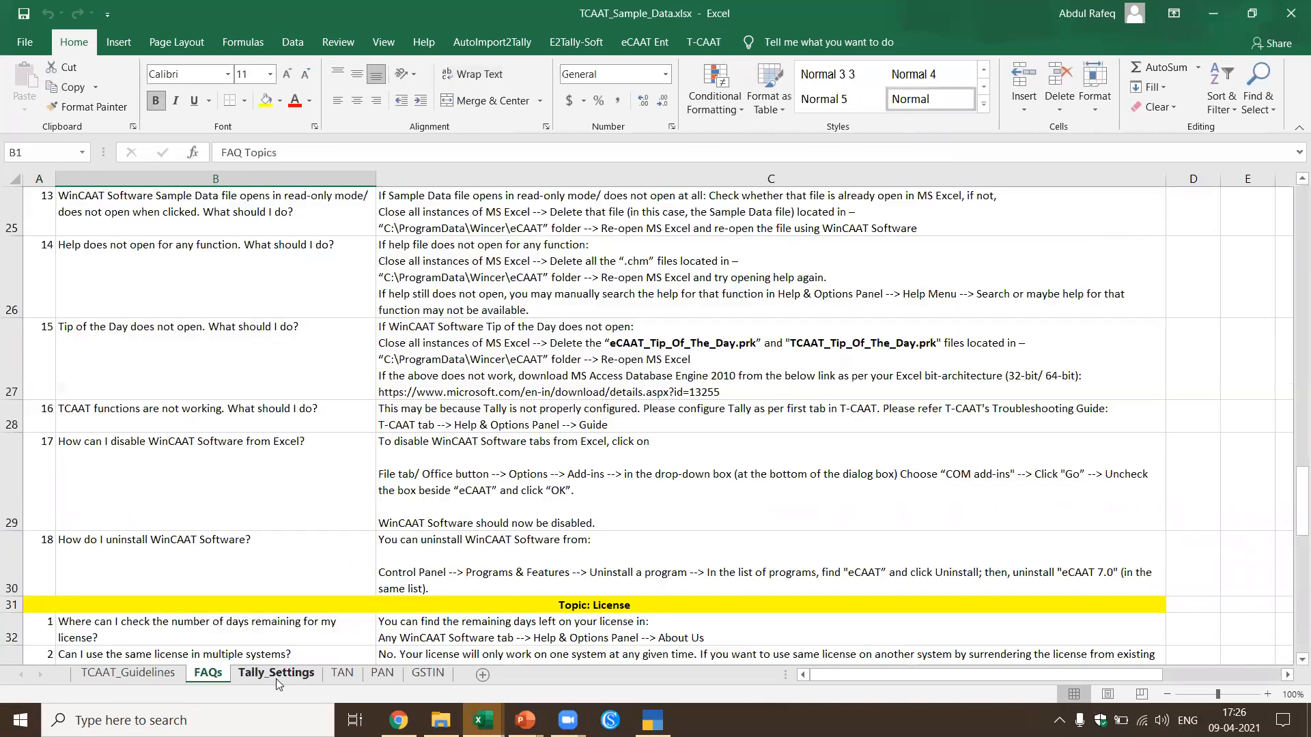
click(276, 673)
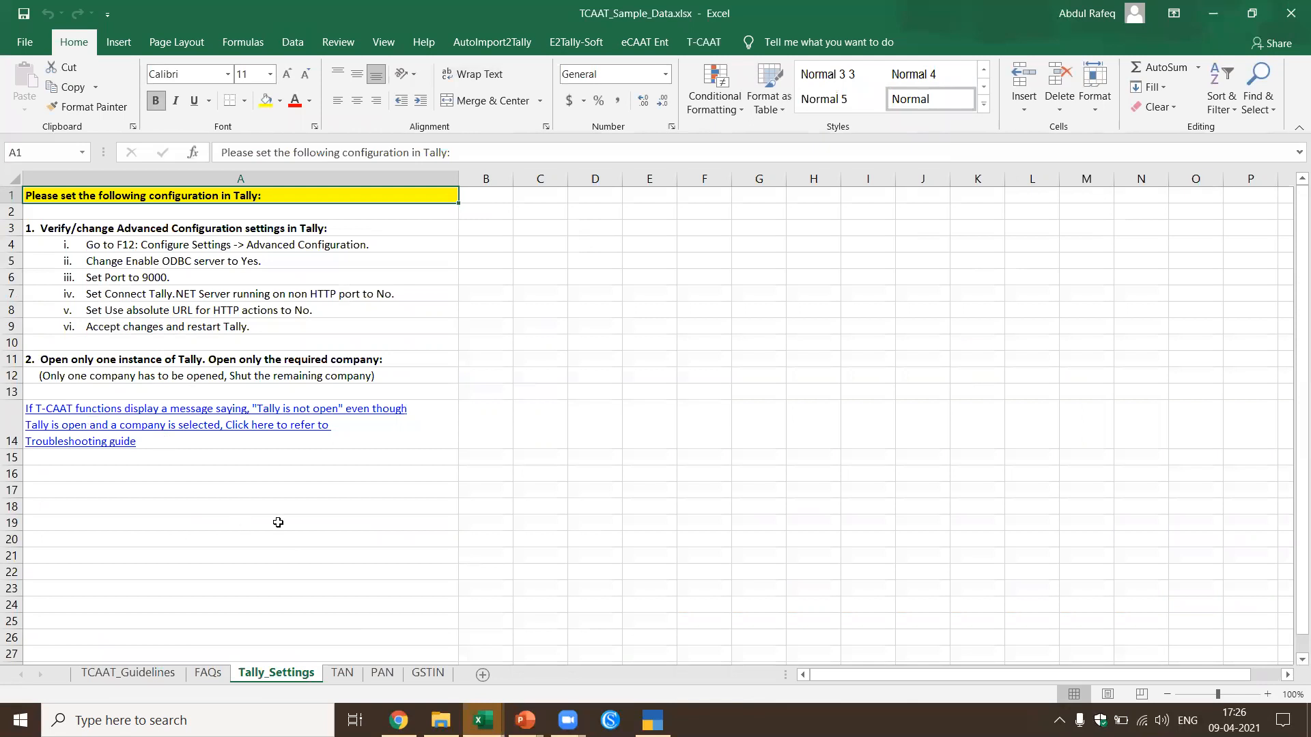
click(342, 673)
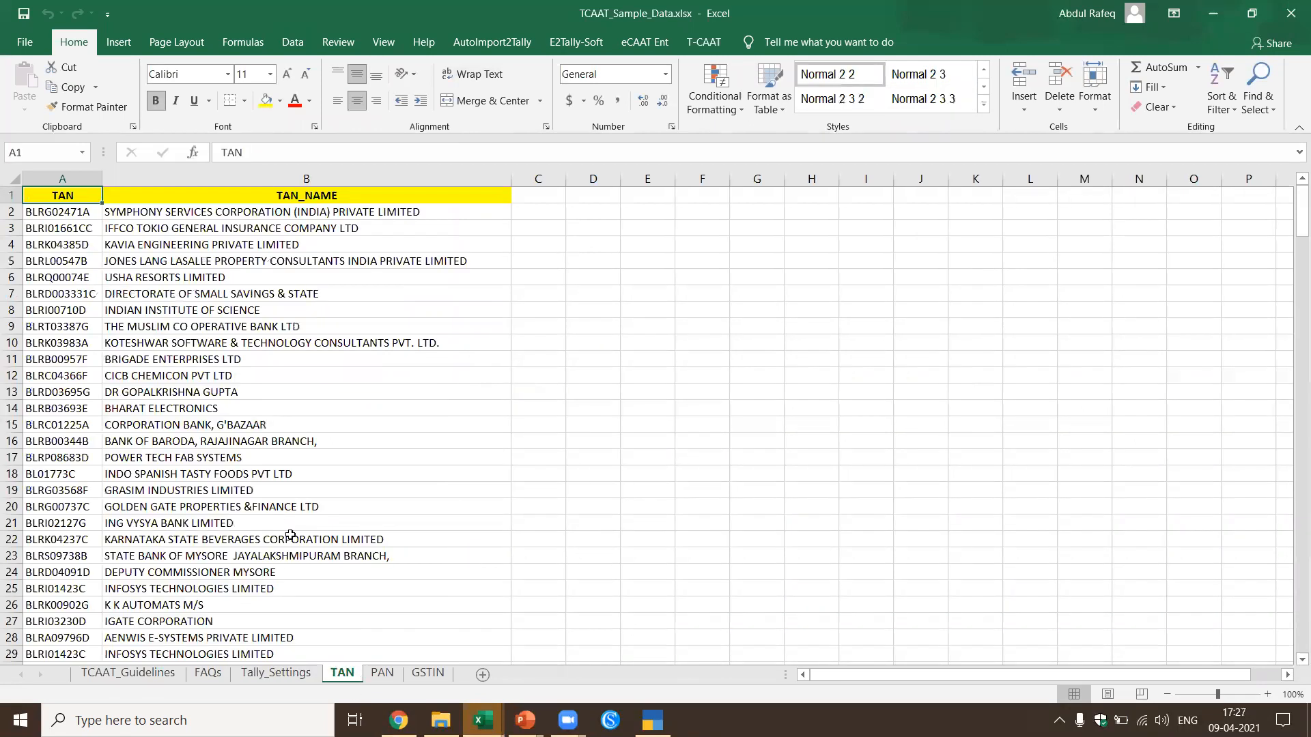
click(382, 673)
click(428, 673)
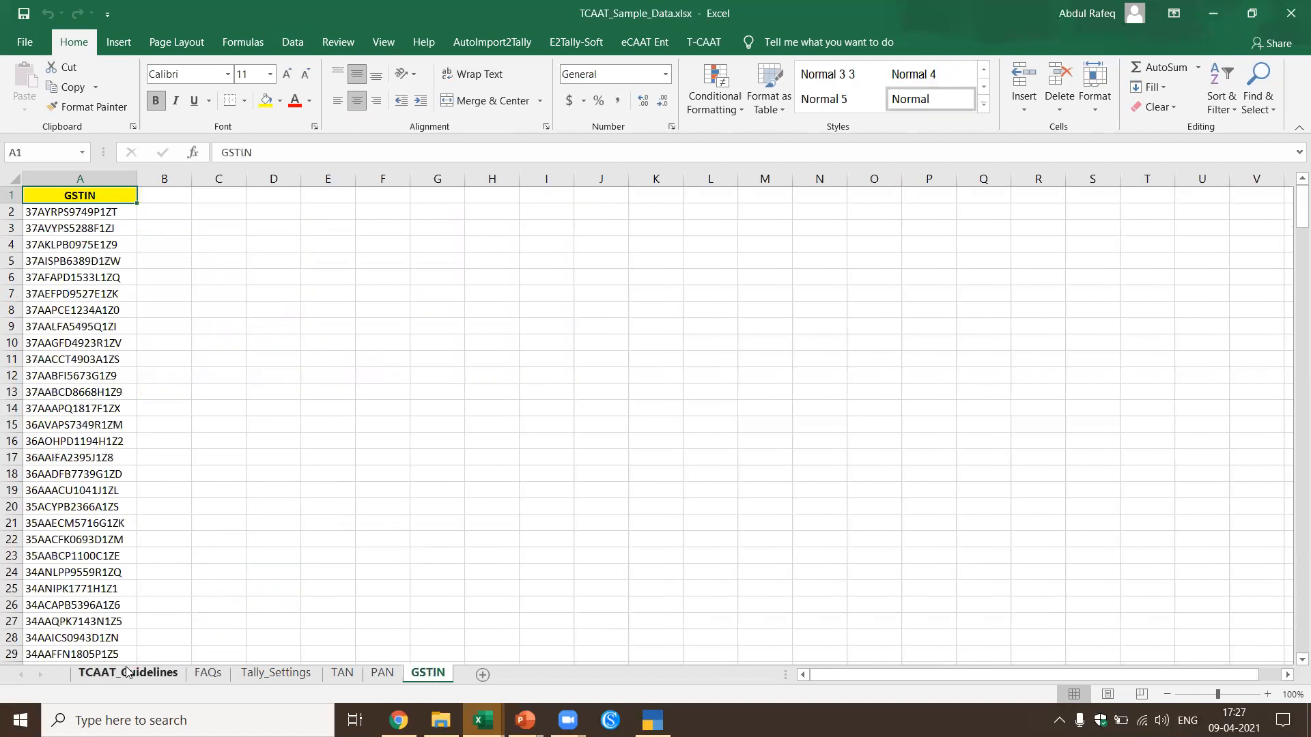
click(128, 673)
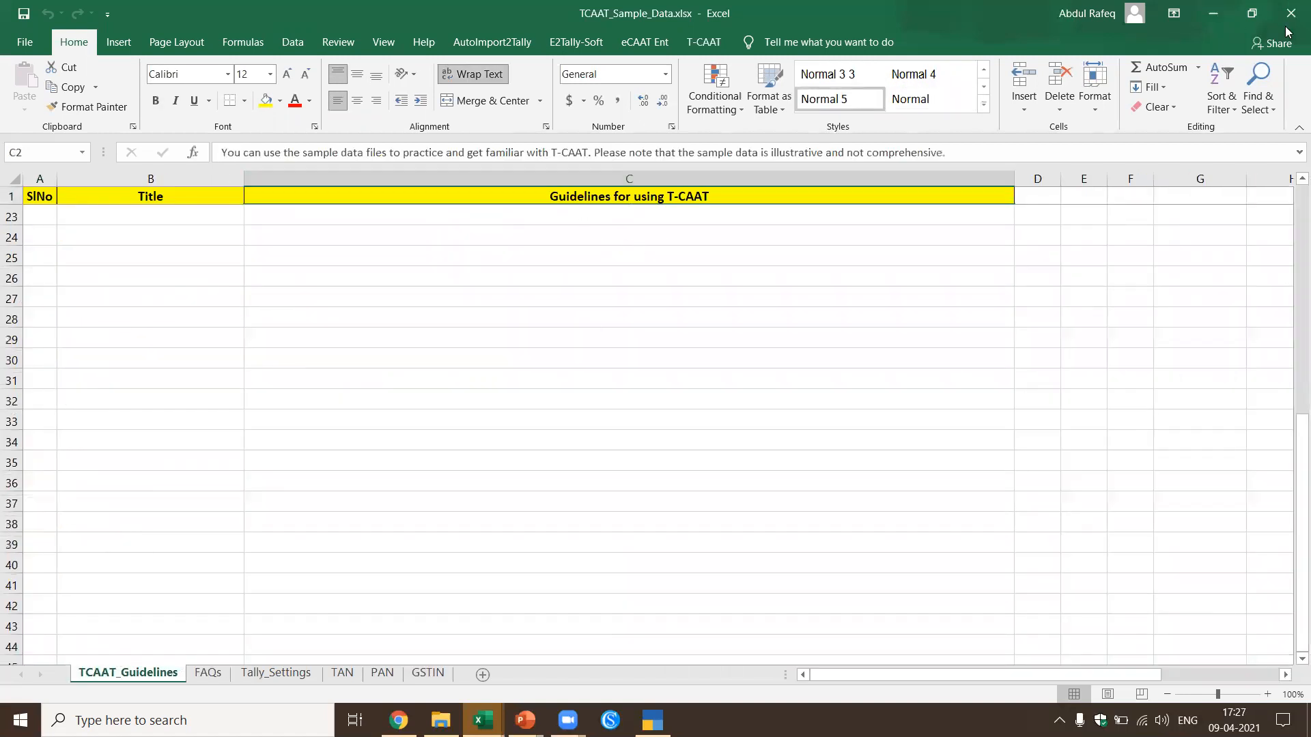
click(385, 314)
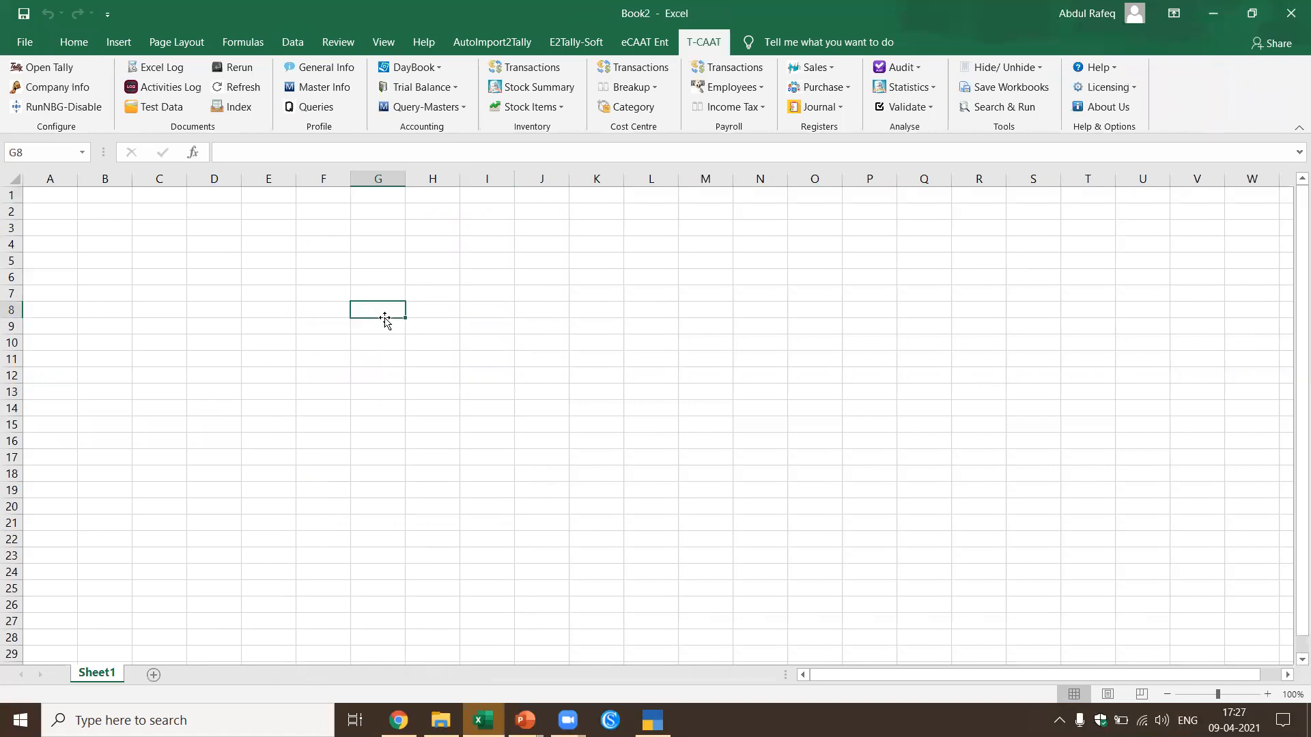
Step: Open T-CAAT's Rerun function with TallyPrime running and look through the list of previously performed functions
click(239, 67)
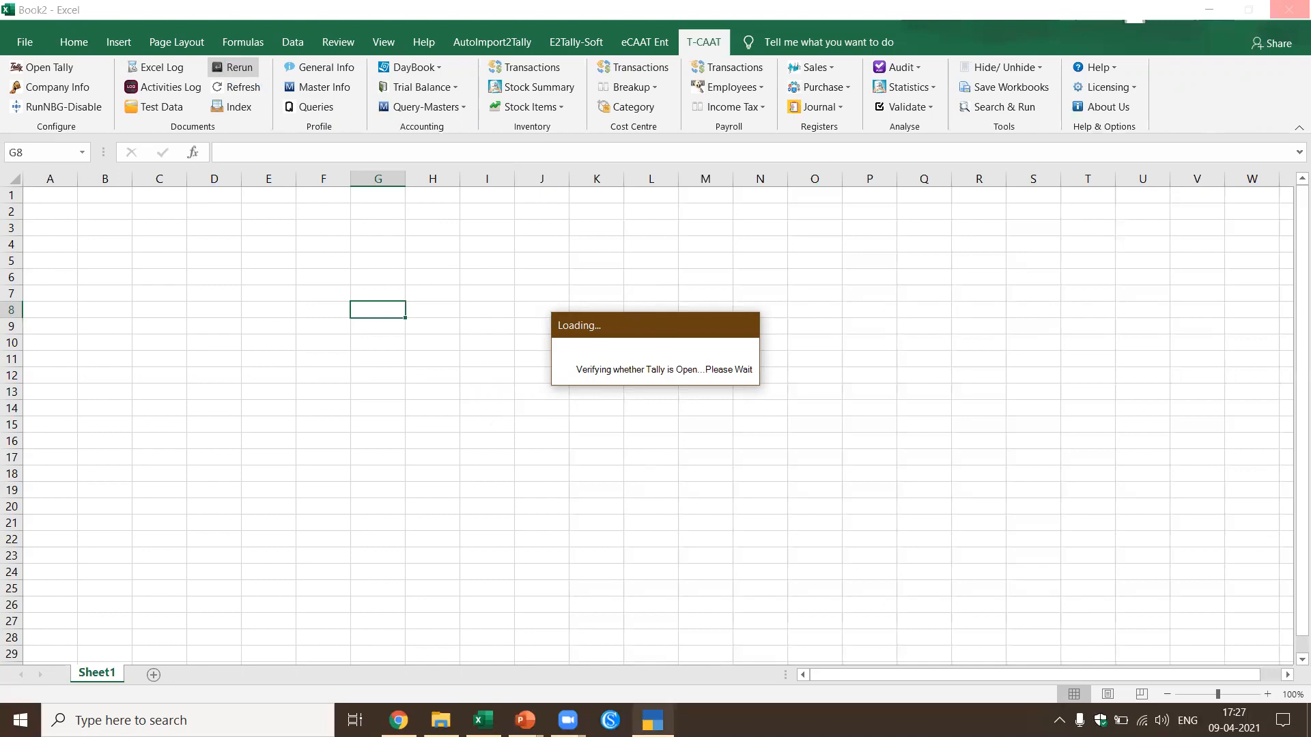
click(652, 721)
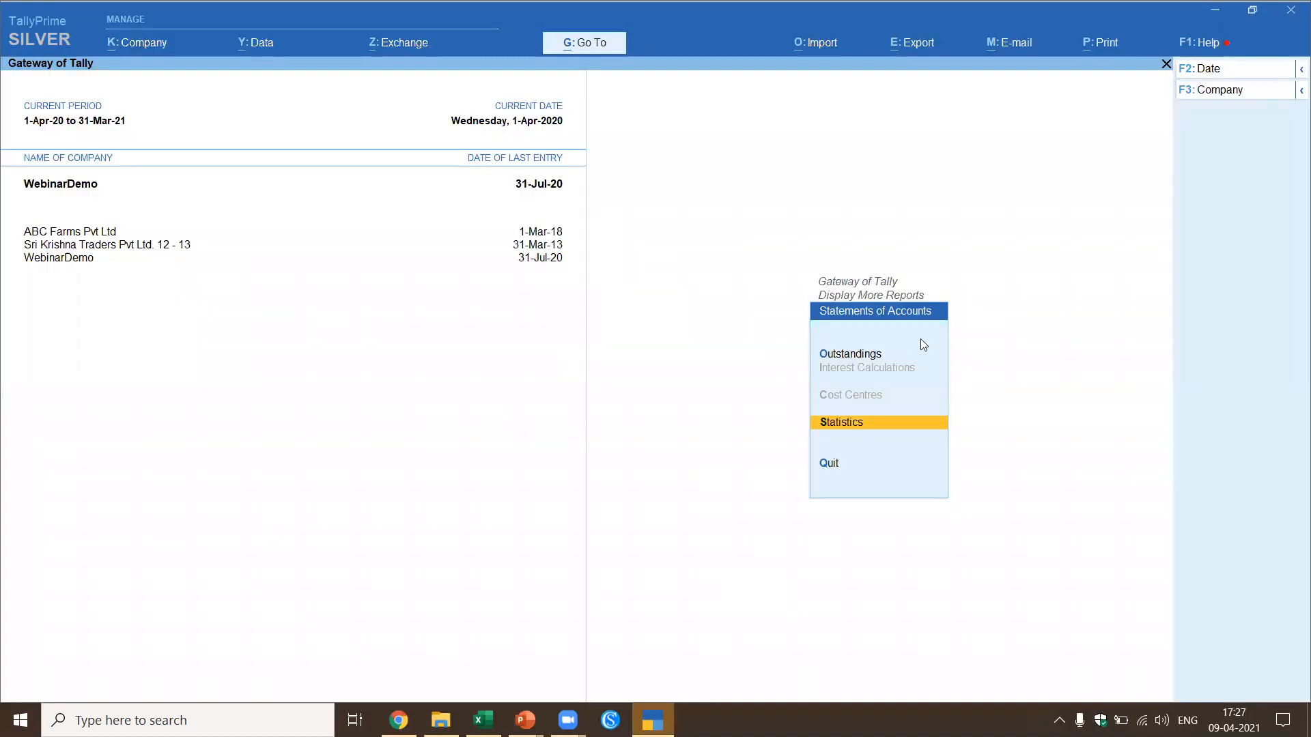
click(1216, 12)
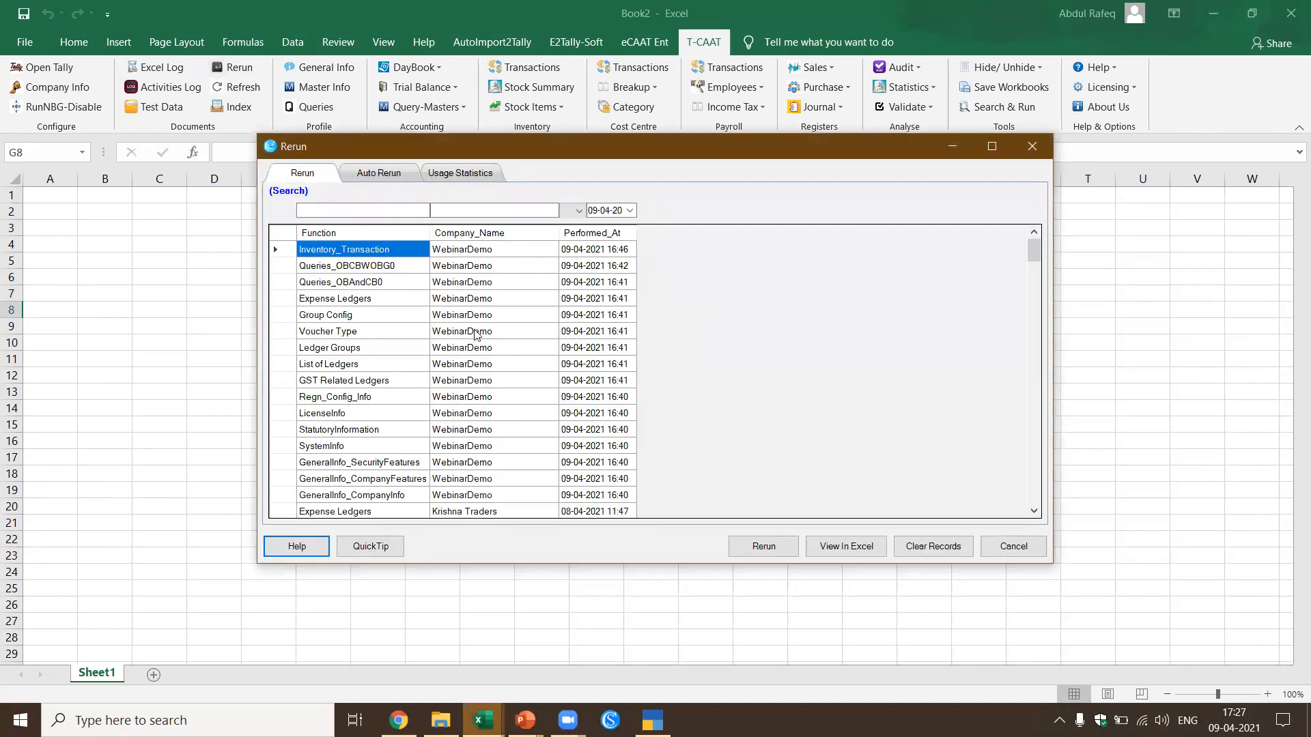
scroll(473, 343, down, 15)
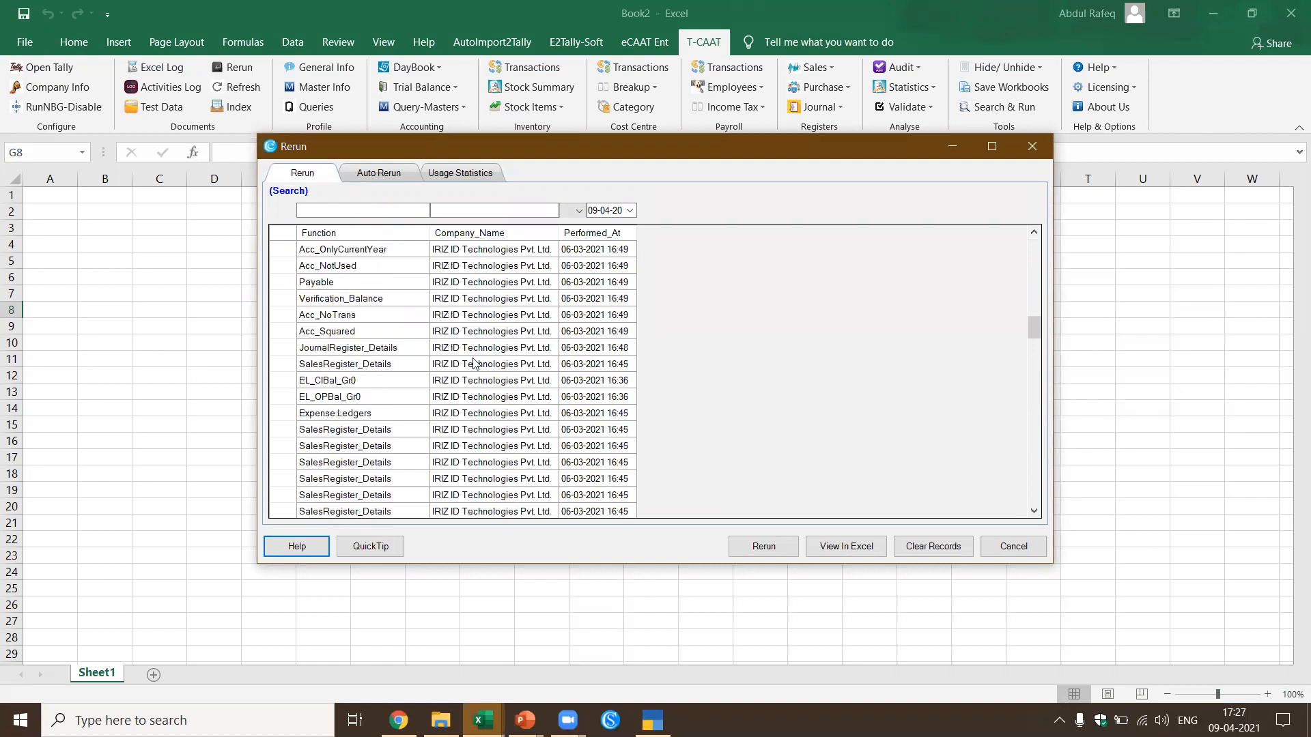
scroll(474, 364, up, 15)
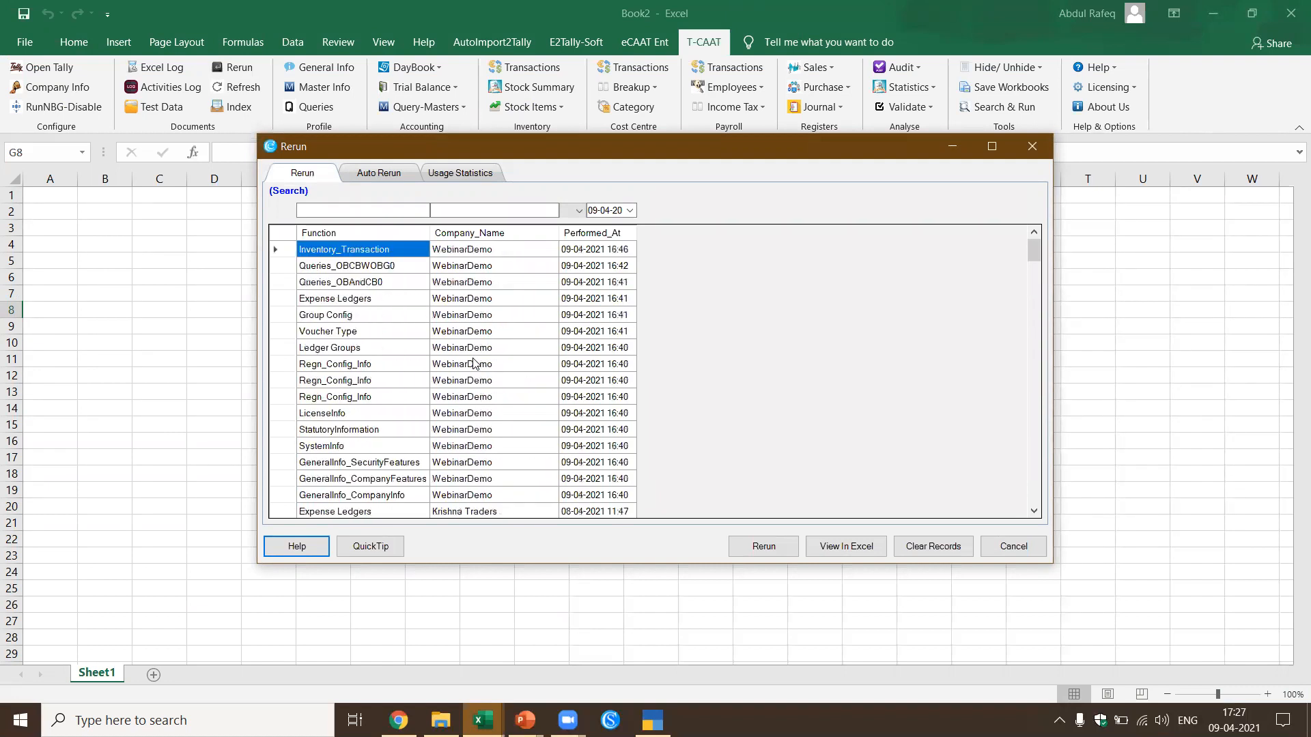
Step: Try to rerun the Inventory_Transaction function for WebinarDemo, and bring the Rerun window back to the front
click(456, 250)
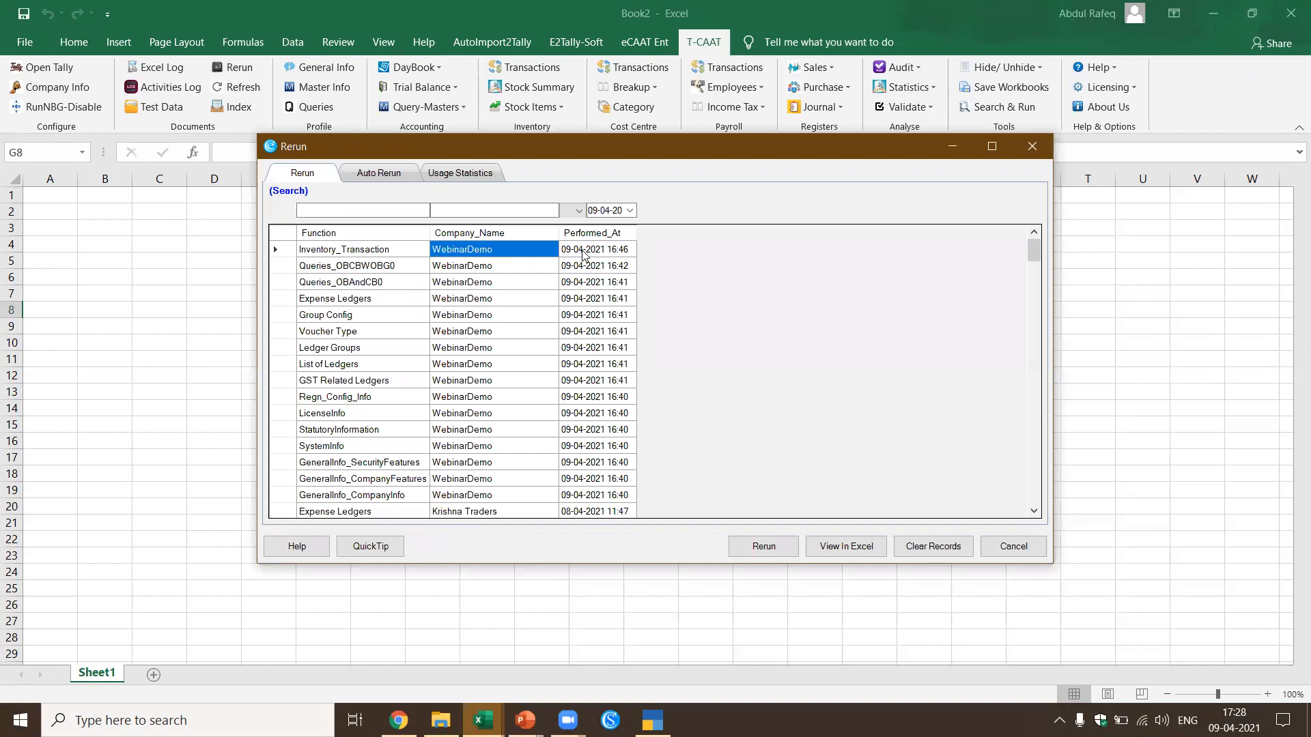
click(763, 546)
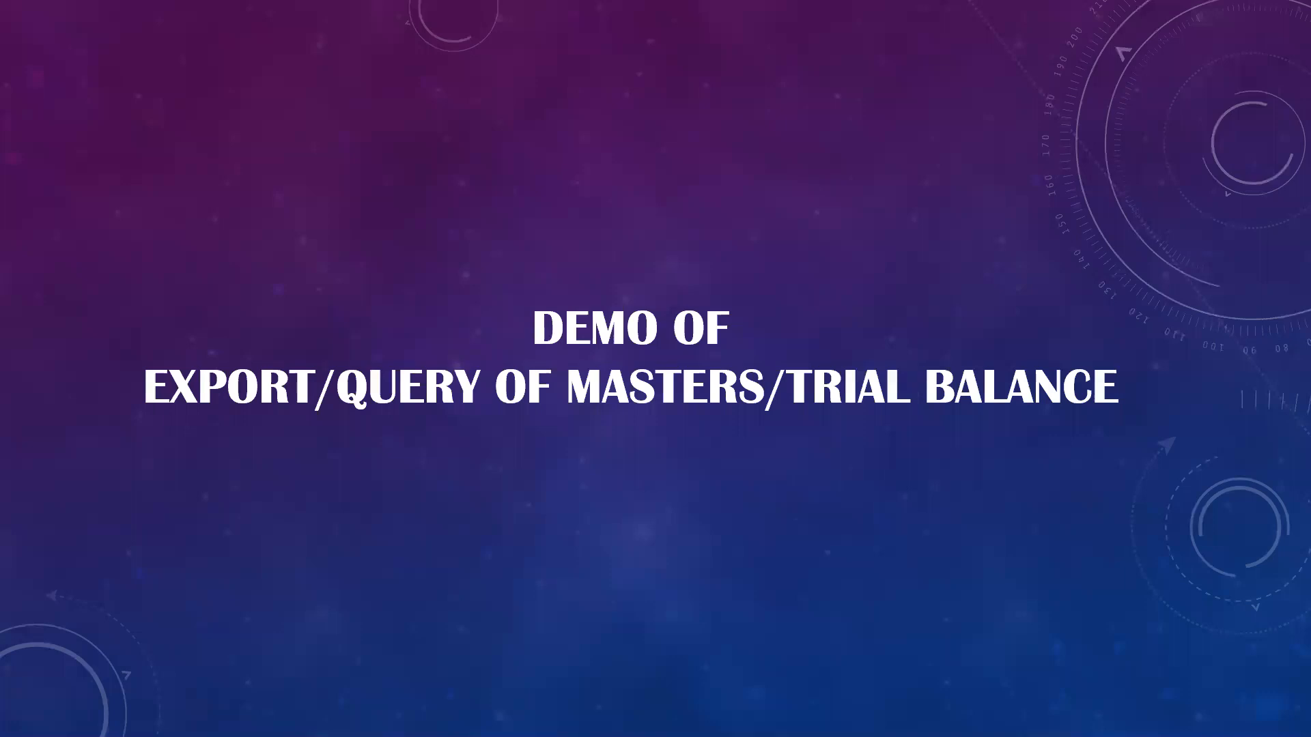
key(alt+Tab)
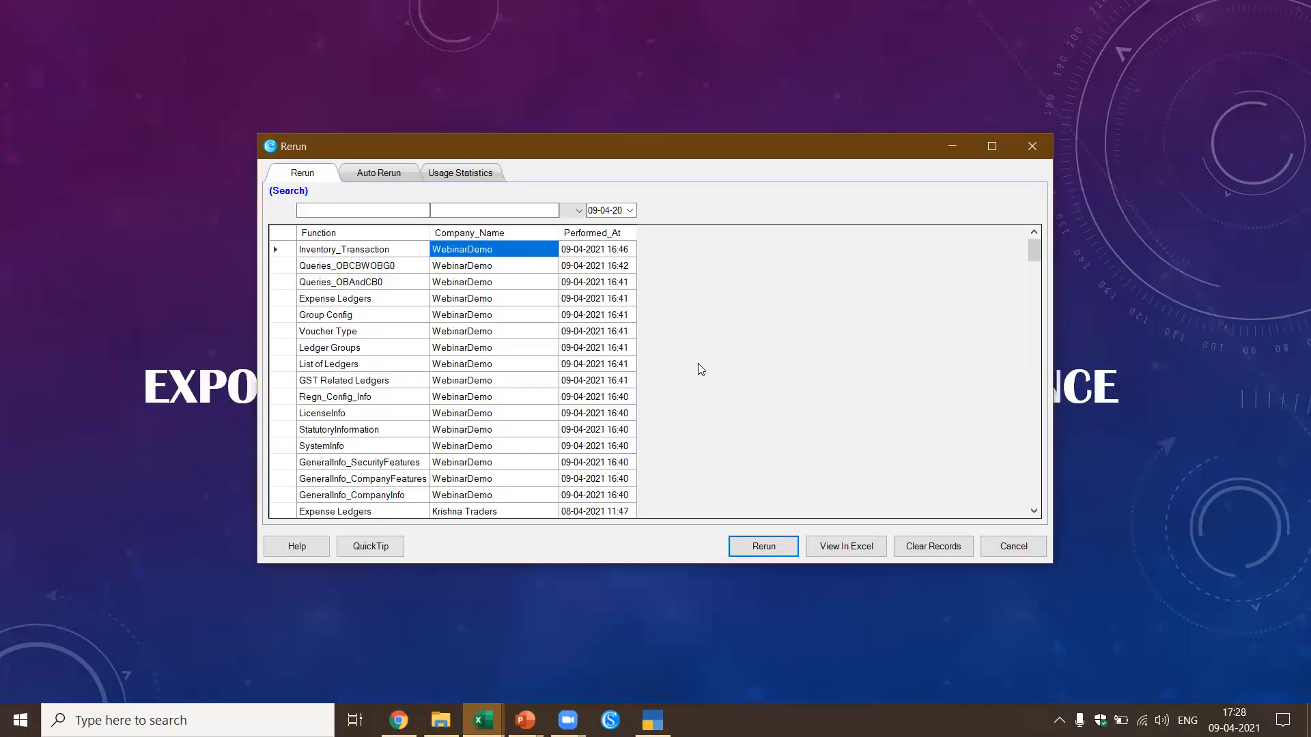
key(alt+Tab)
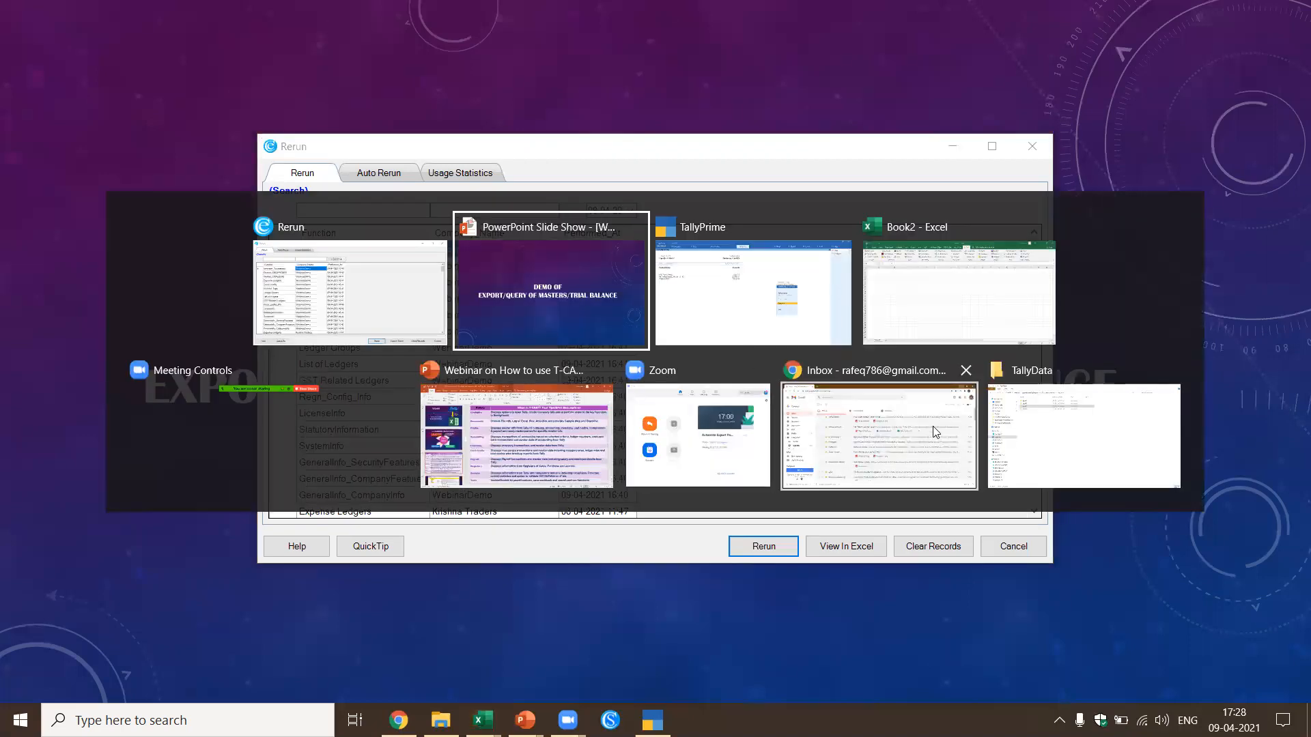
click(927, 313)
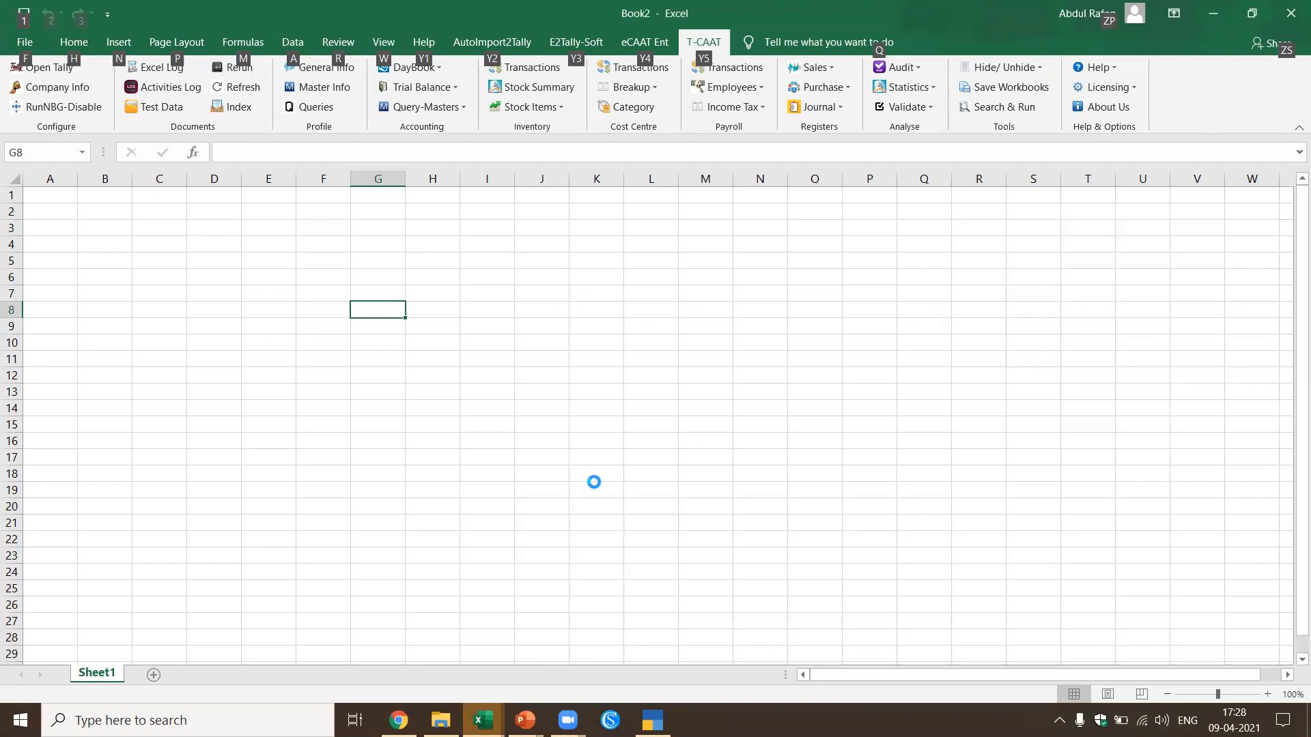
key(alt+Tab)
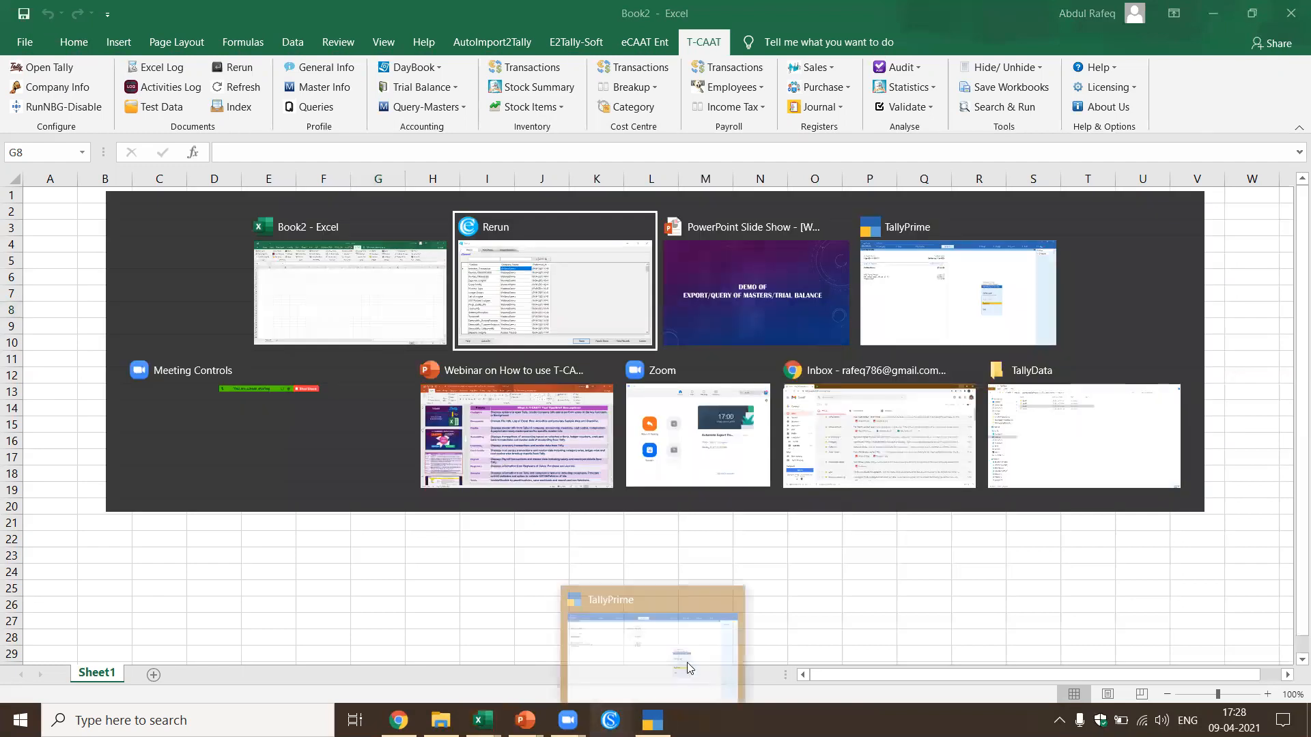
click(545, 306)
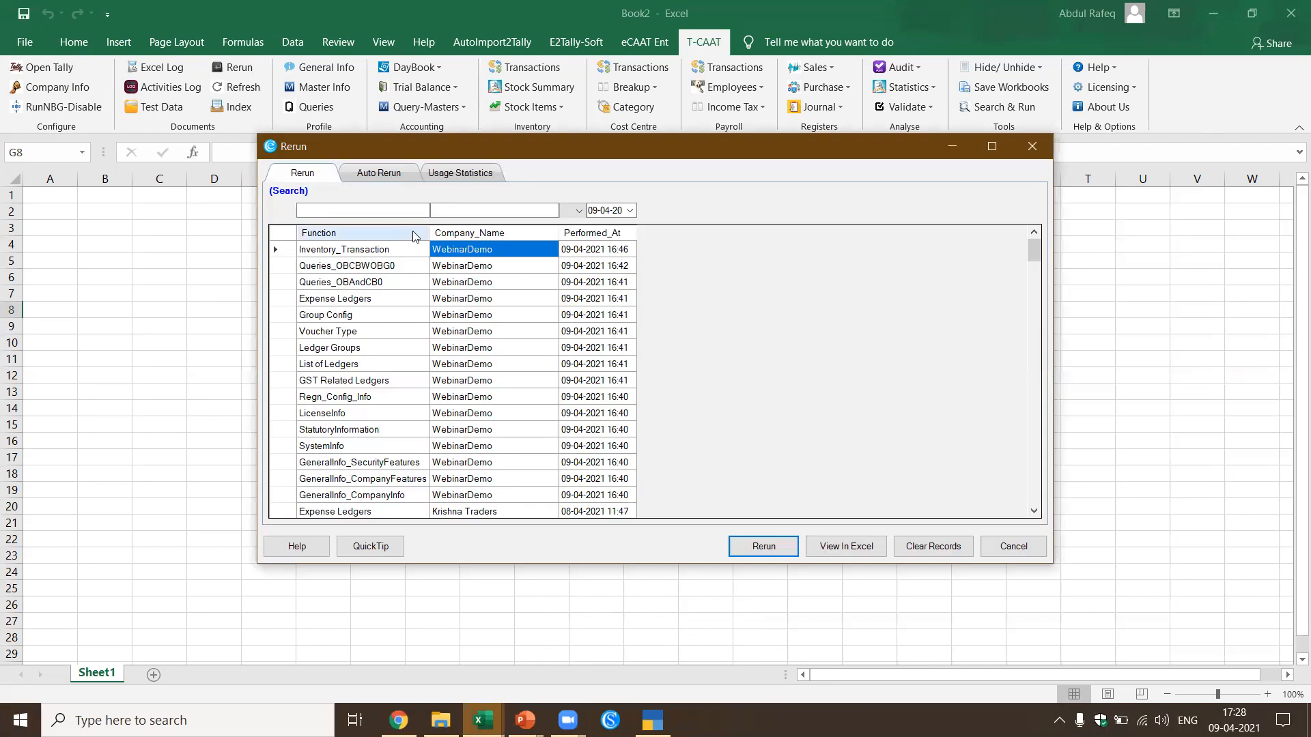
Step: Review the Auto Rerun list and the function usage statistics, and close the Rerun window
click(380, 172)
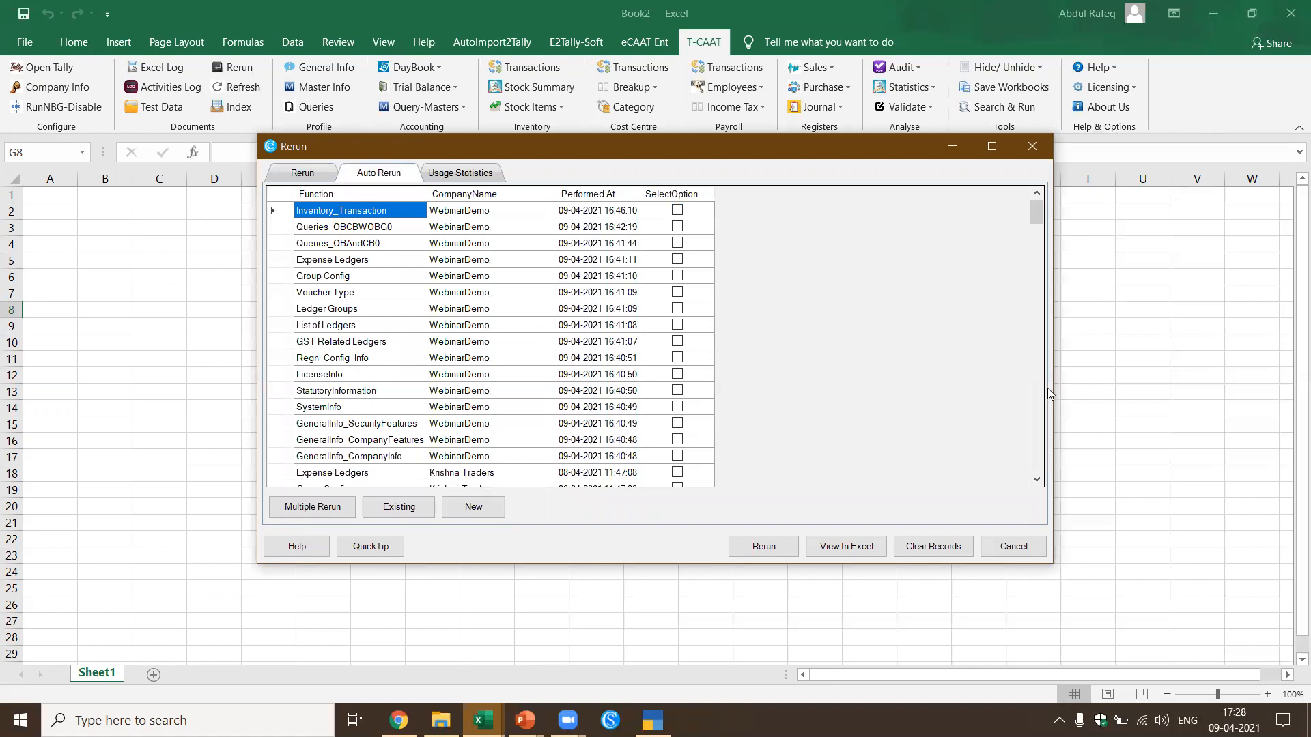
click(467, 177)
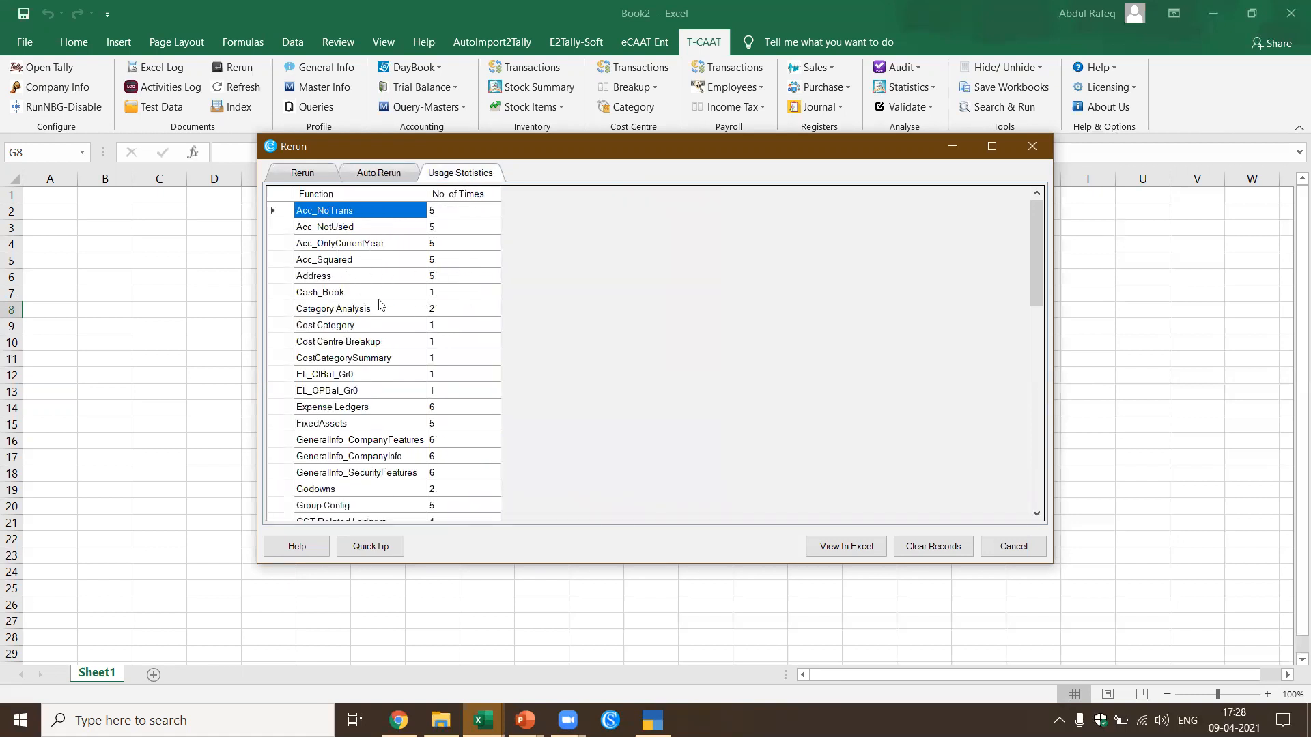
click(1013, 546)
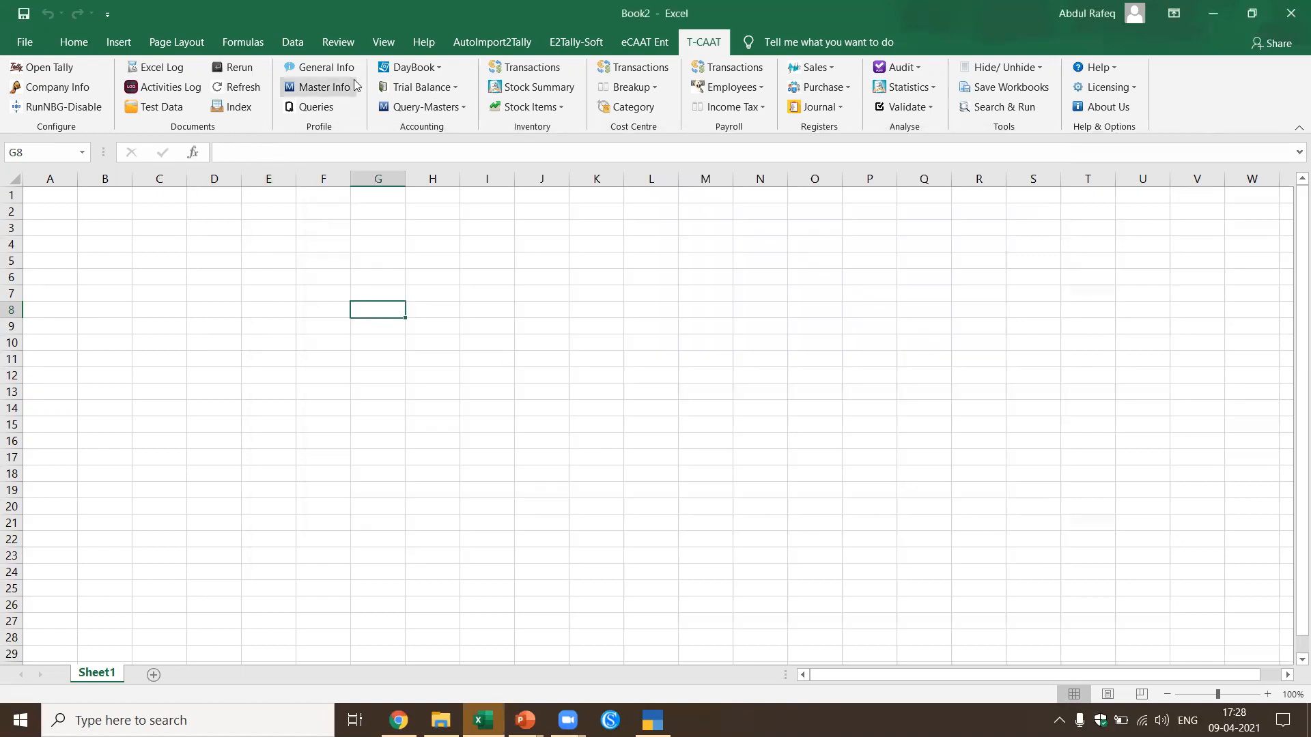
Step: View the General Info export options without running them, and check the WebinarDemo Statistics in TallyPrime before returning to Excel
click(321, 67)
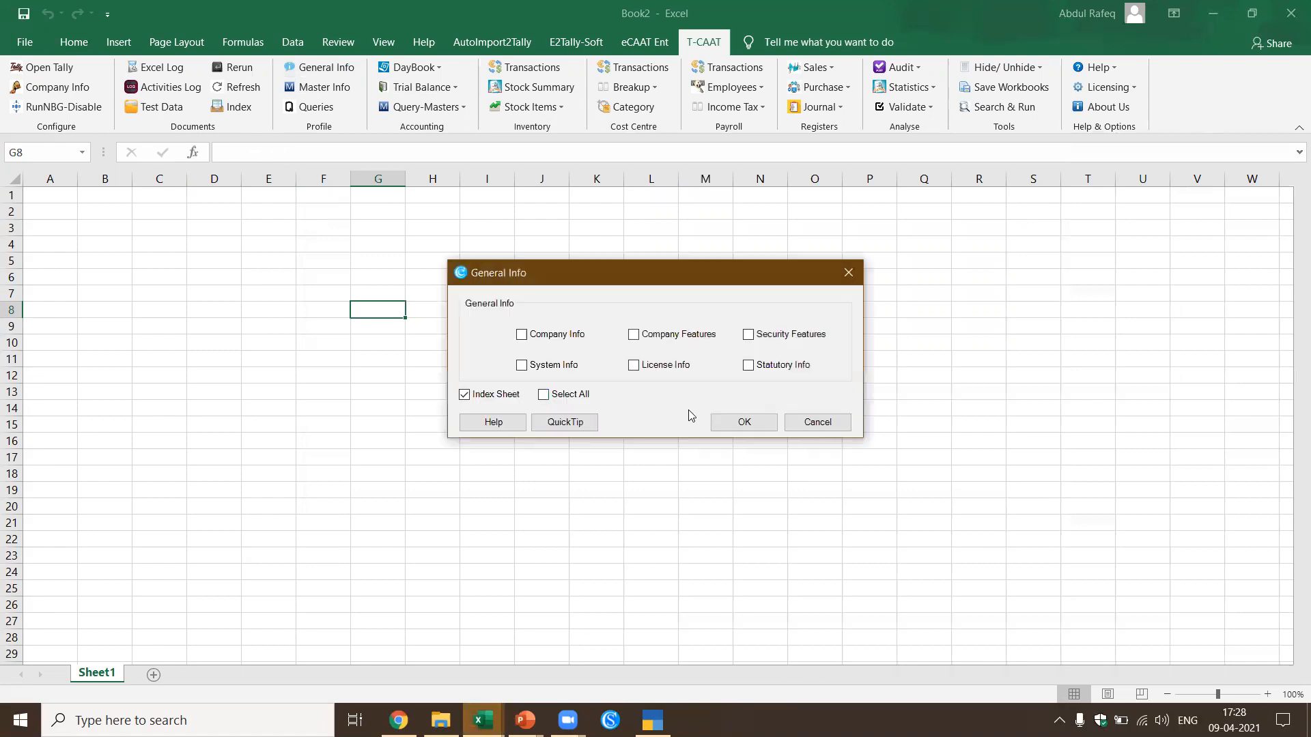
click(816, 421)
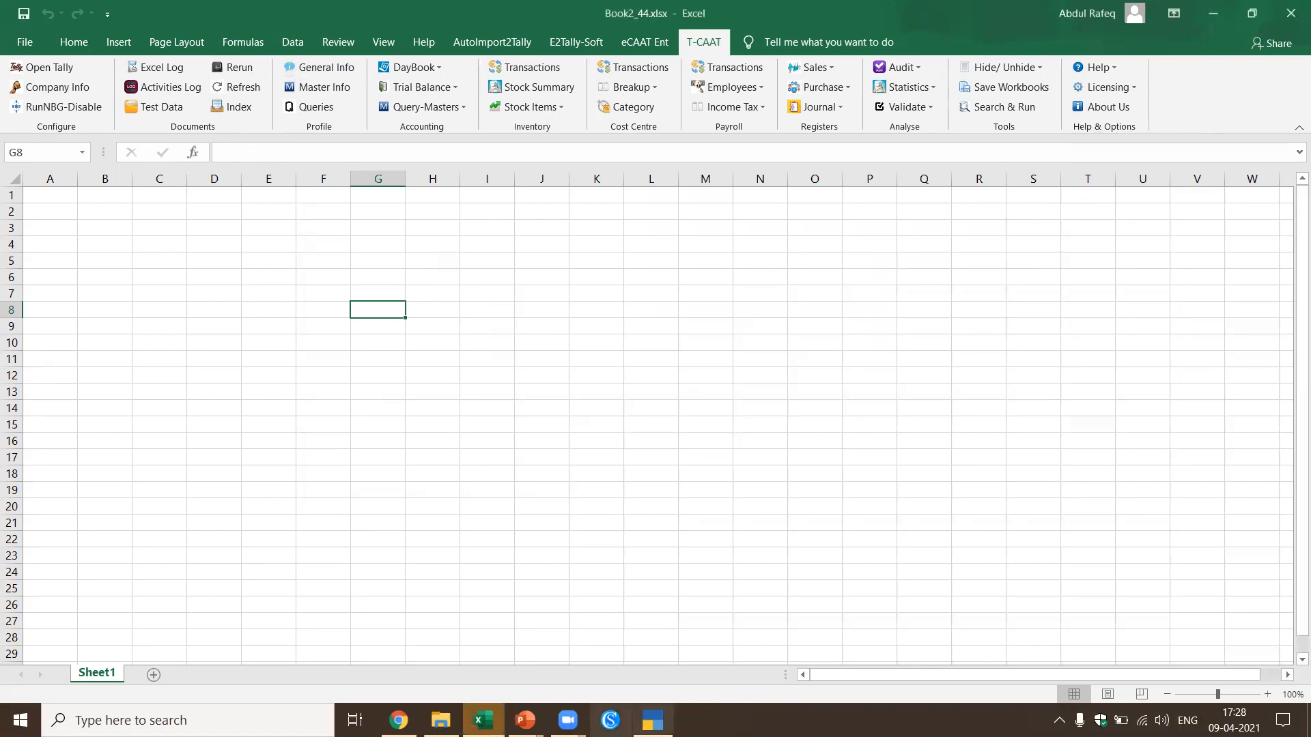
click(652, 719)
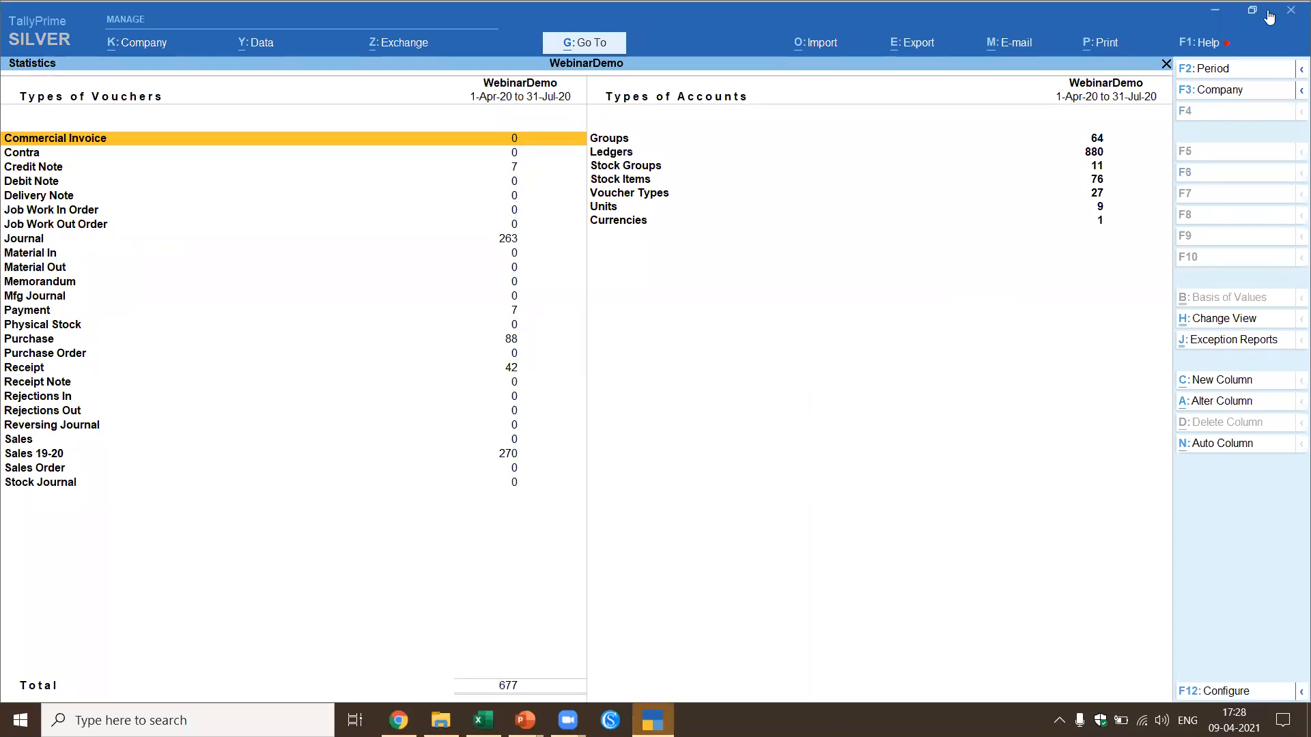
click(1215, 11)
click(489, 411)
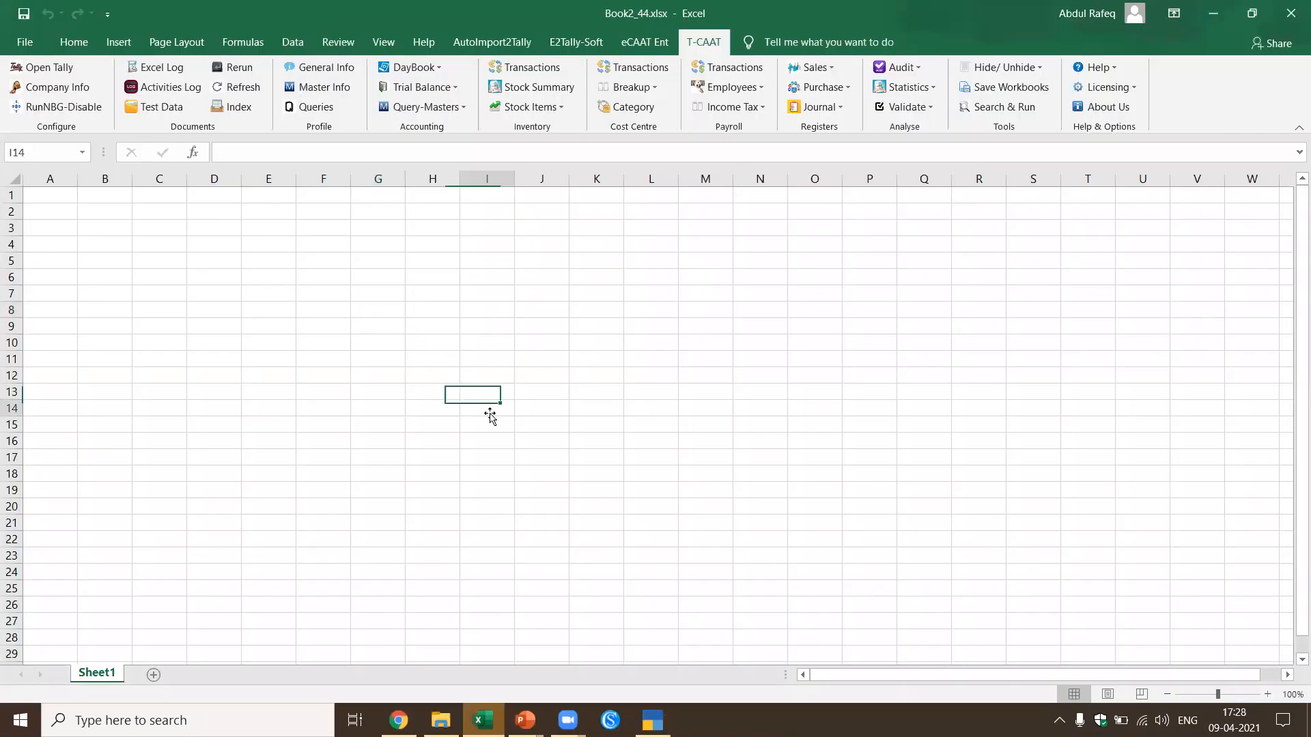
Step: Try to export all General Info types from Tally with T-CAAT, keeping the index sheet included
click(326, 67)
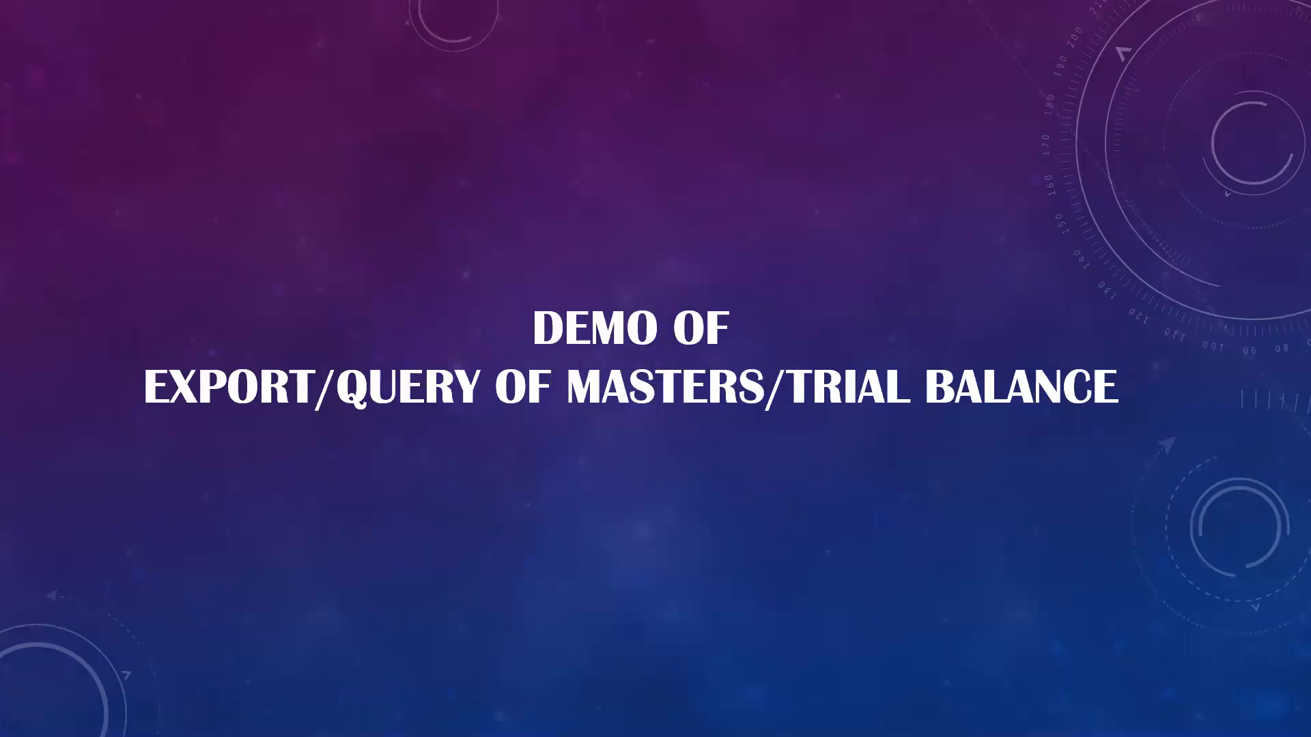
key(alt+Tab)
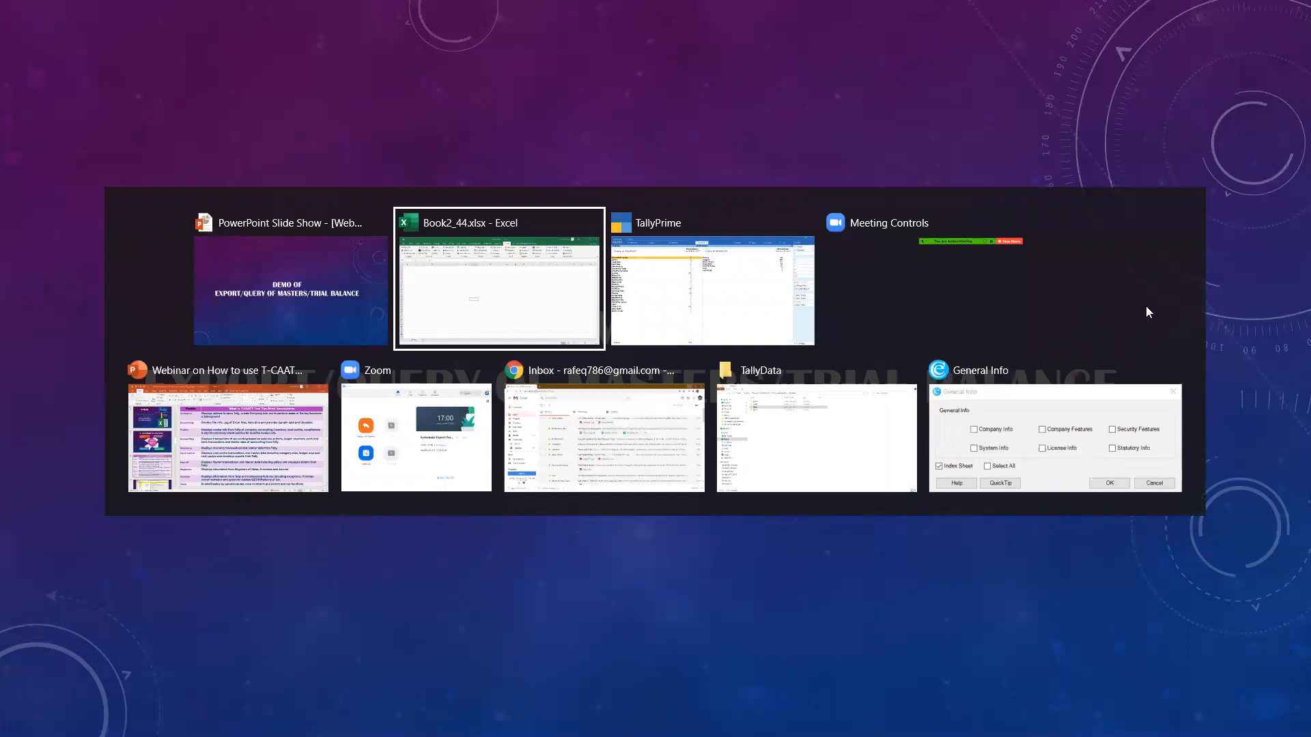
click(1039, 415)
key(alt+Tab)
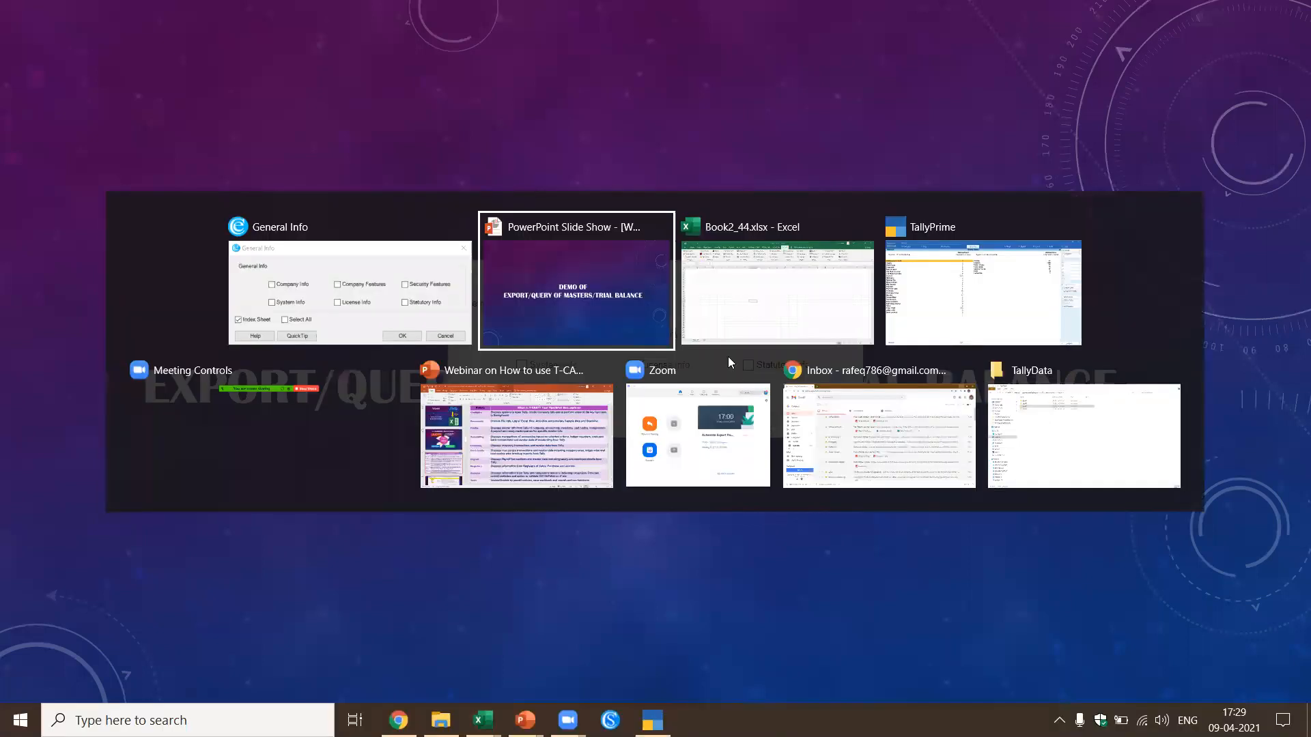
click(751, 301)
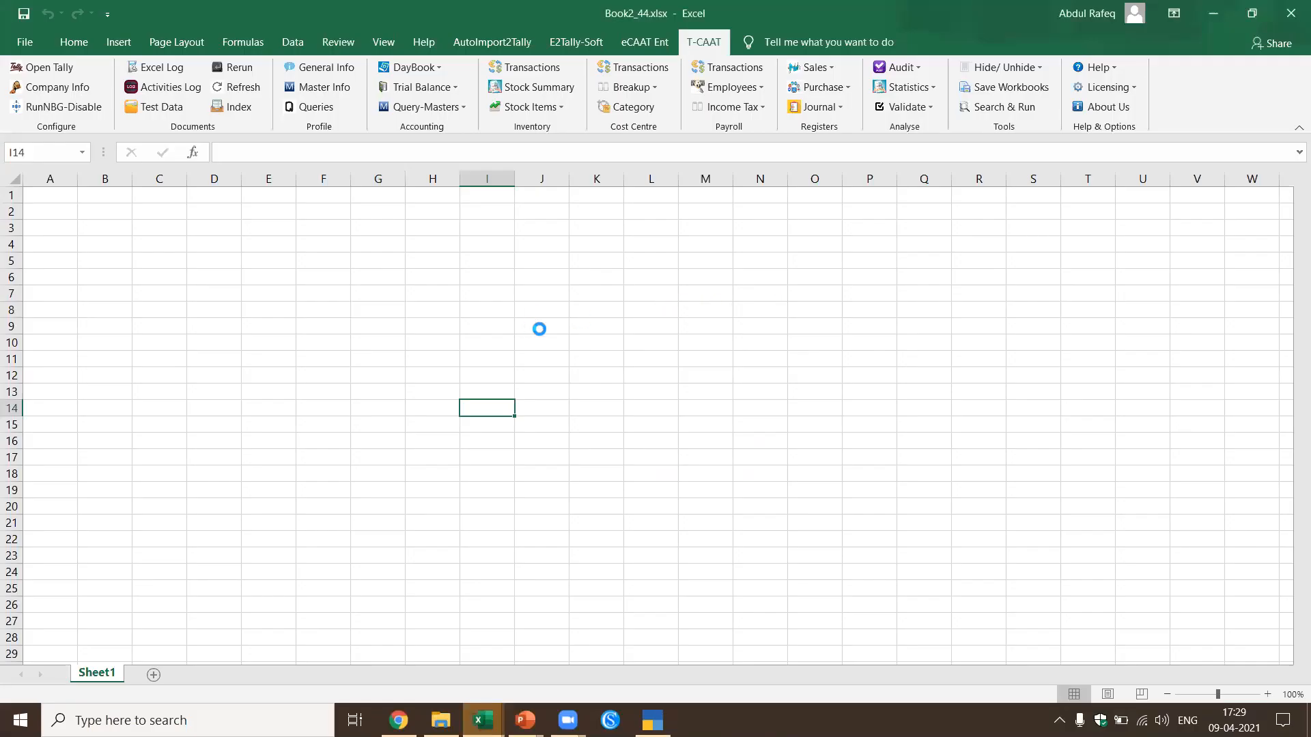
key(alt+Tab)
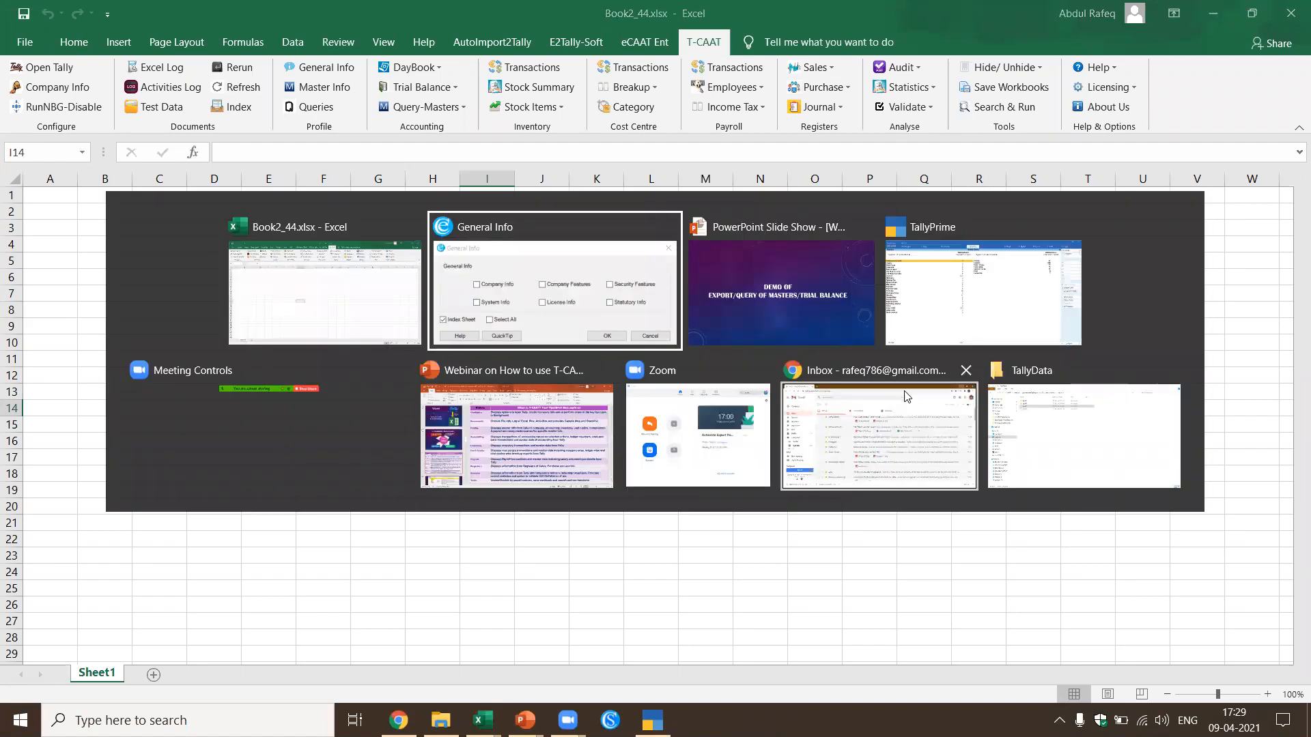
click(507, 292)
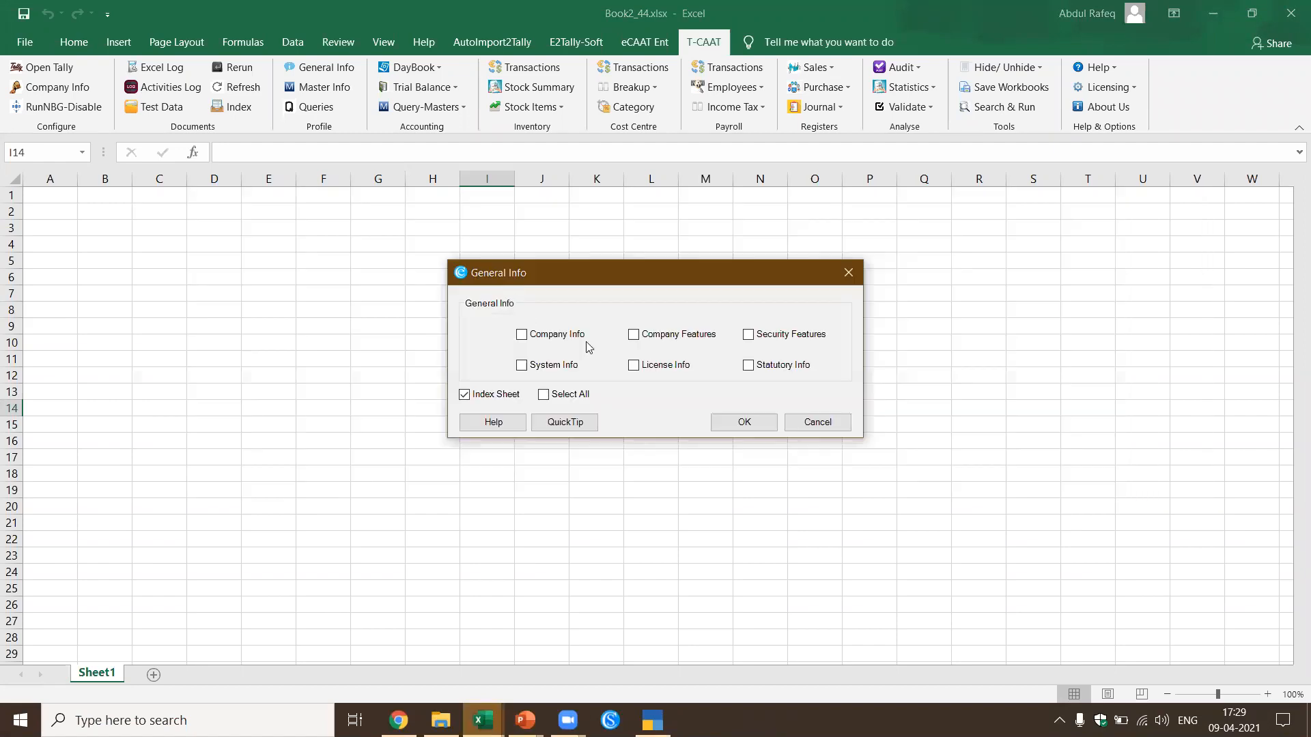
click(543, 394)
click(762, 426)
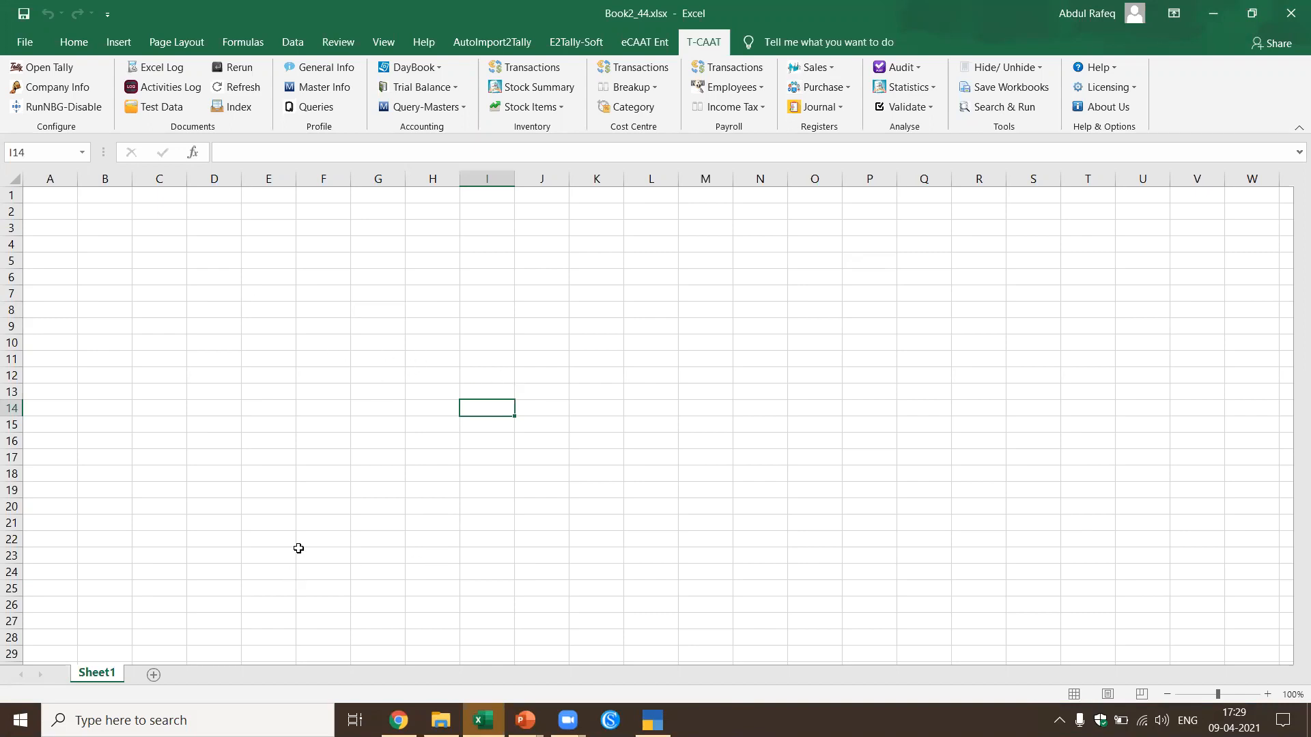
Step: Switch to TallyPrime to view the WebinarDemo Statistics and look through the open windows
key(alt+Tab)
key(alt+Tab)
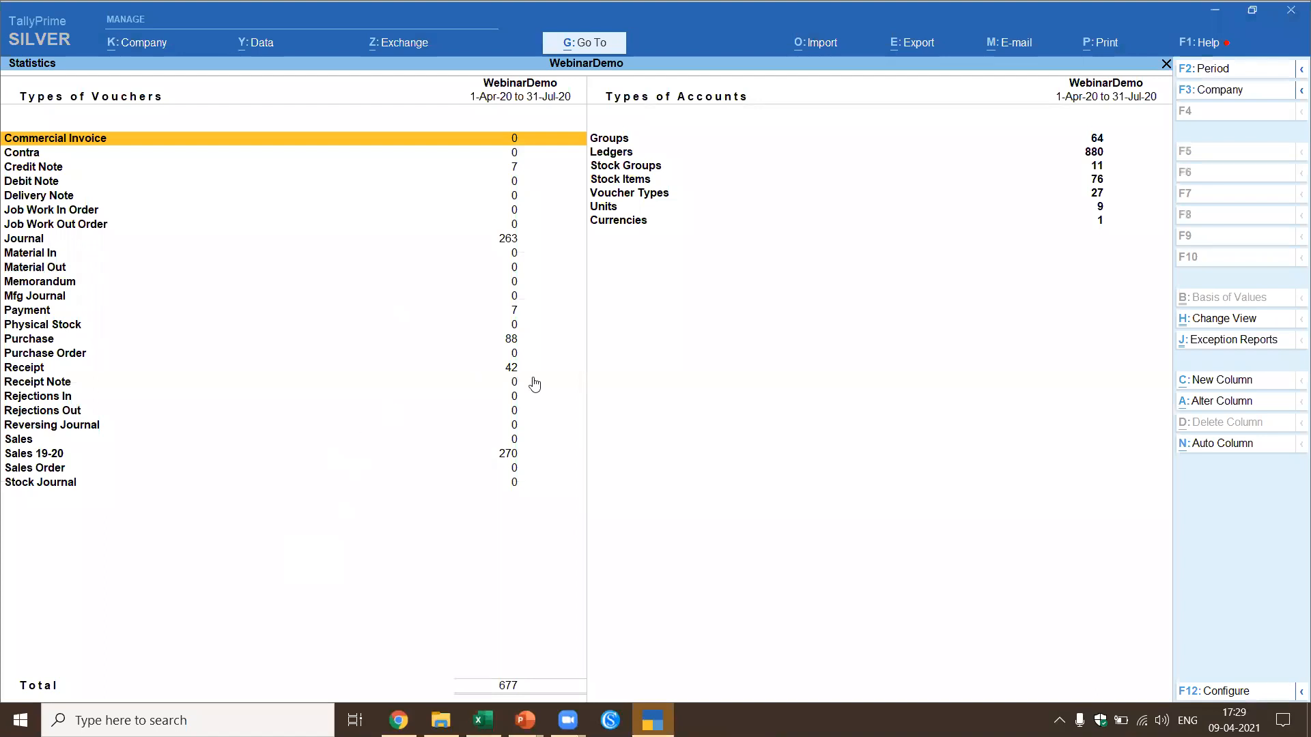
key(alt+Tab)
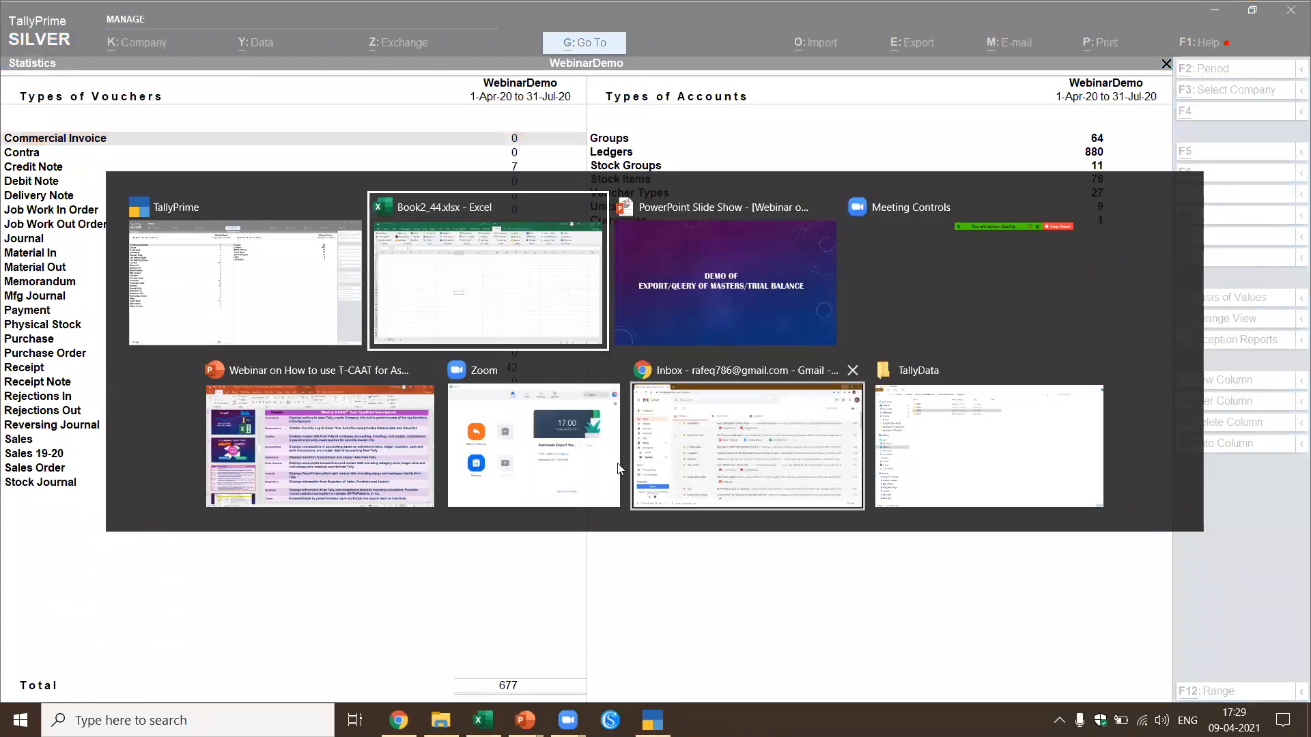
click(577, 466)
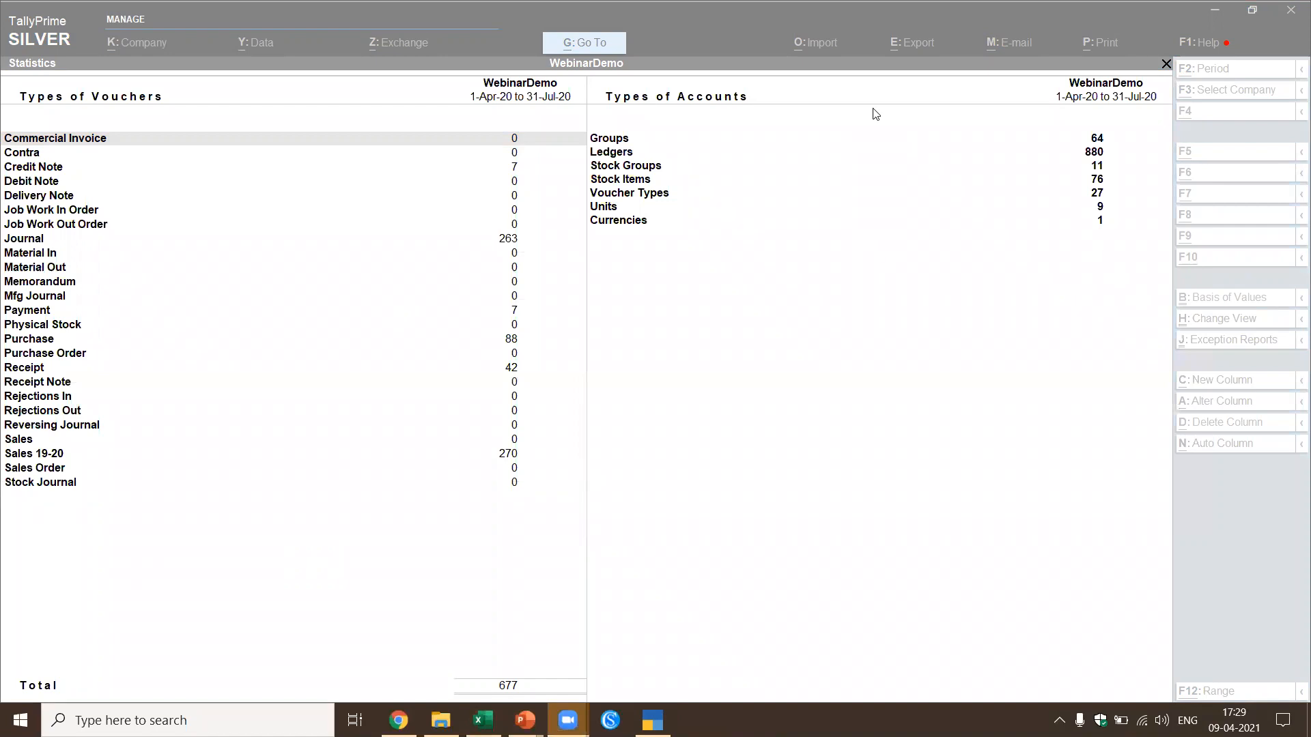
key(alt+Tab)
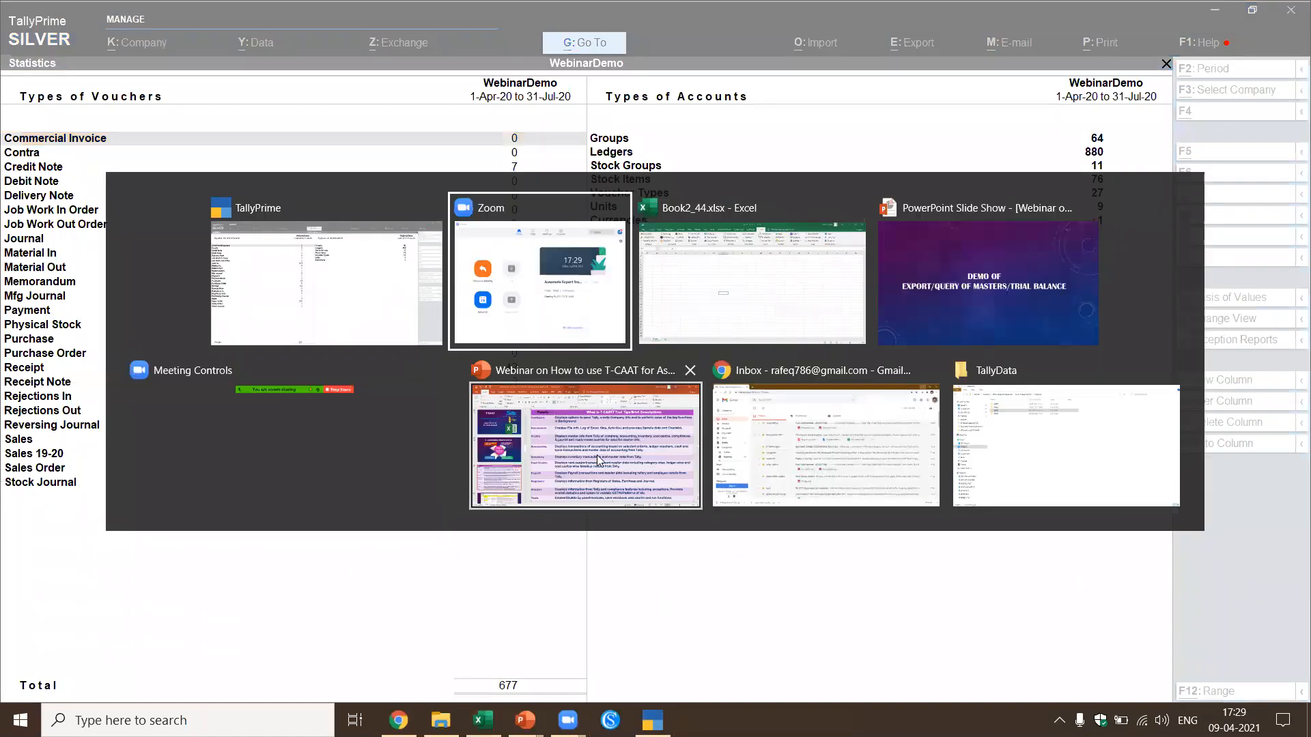
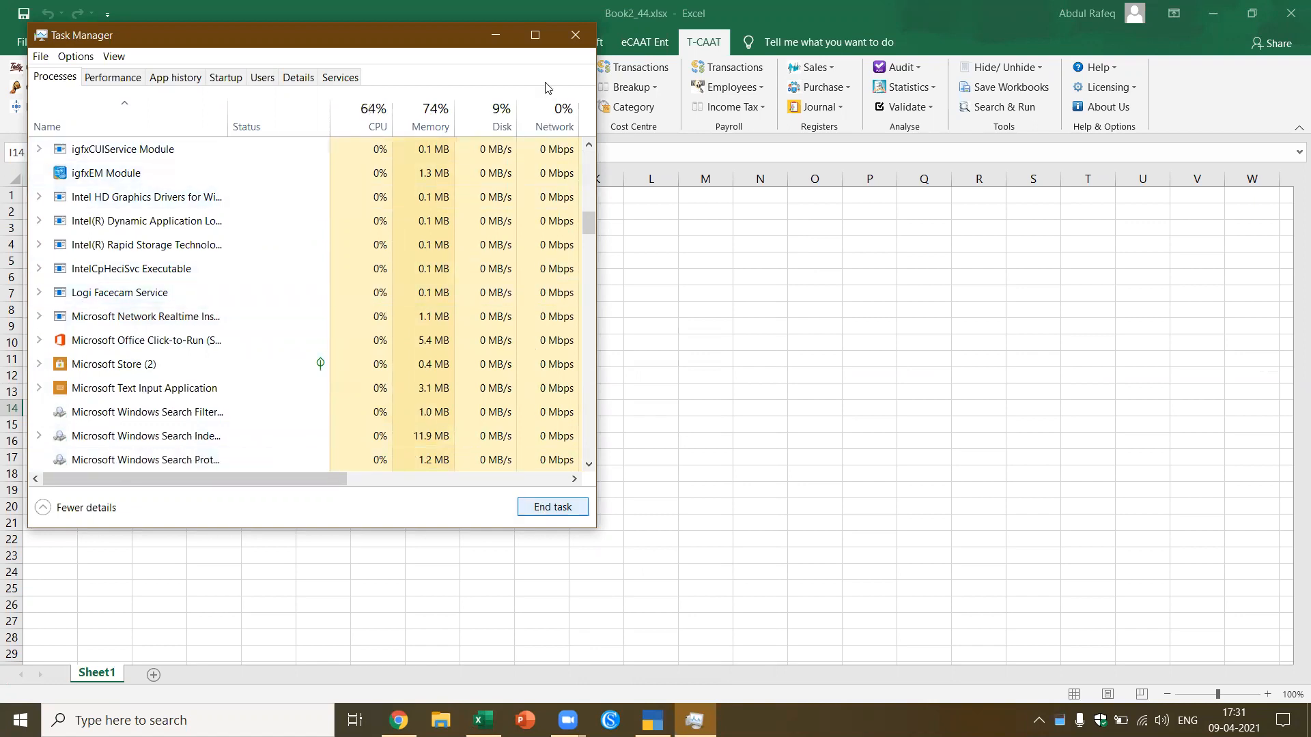
Step: Dismiss Task Manager and try to close the Book2_44.xlsx Excel window
click(575, 35)
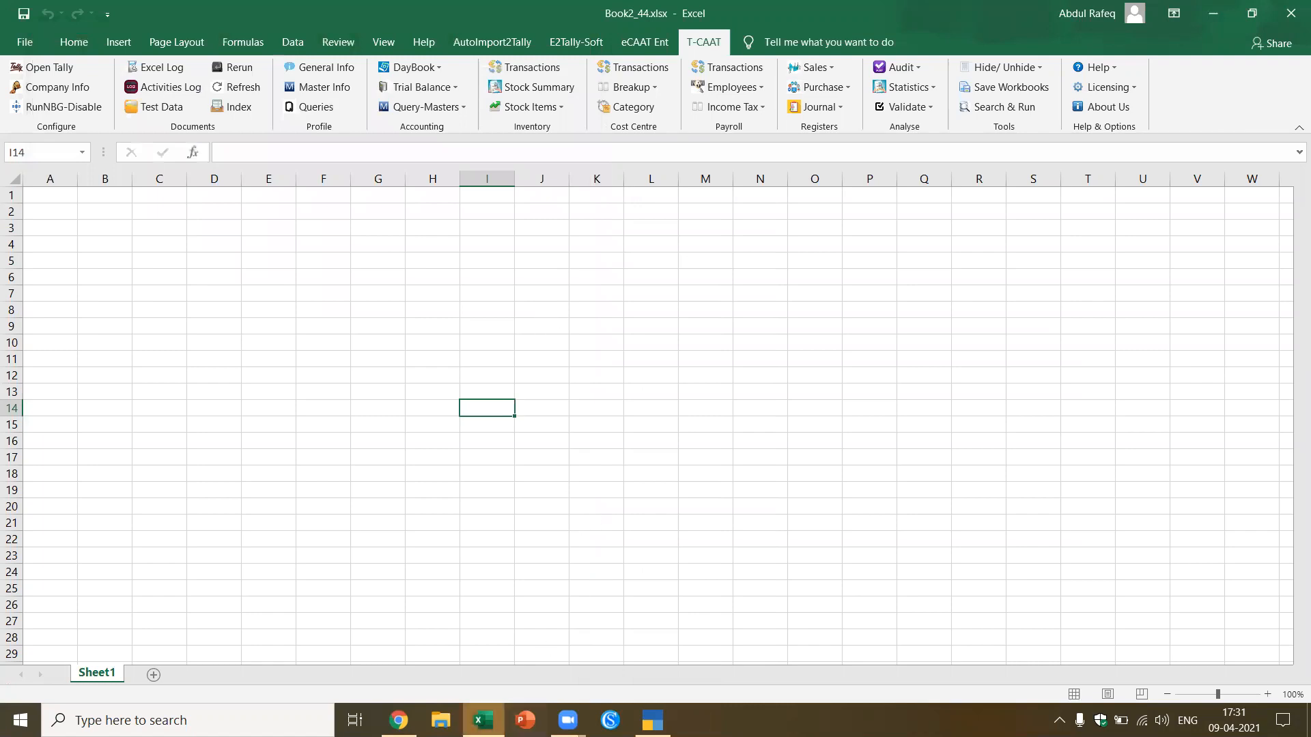
mouse_move(483, 718)
right_click(635, 362)
key(Escape)
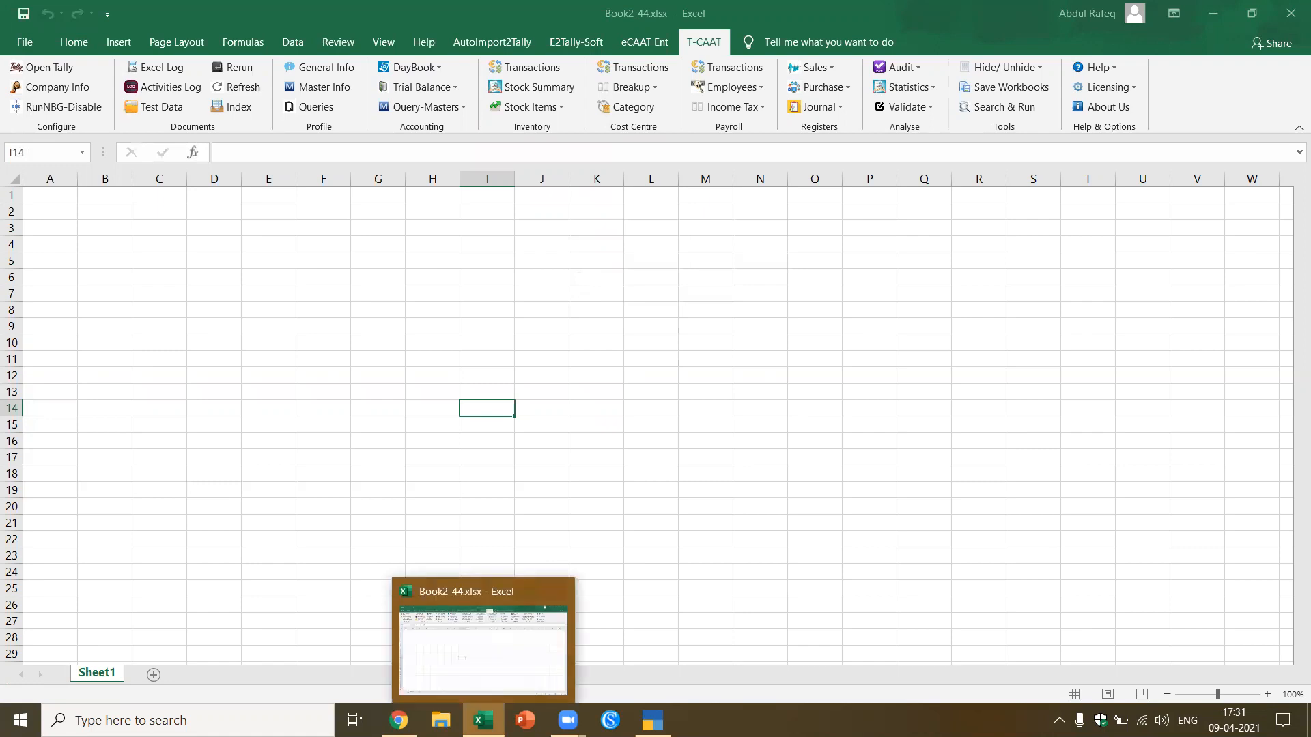
right_click(474, 716)
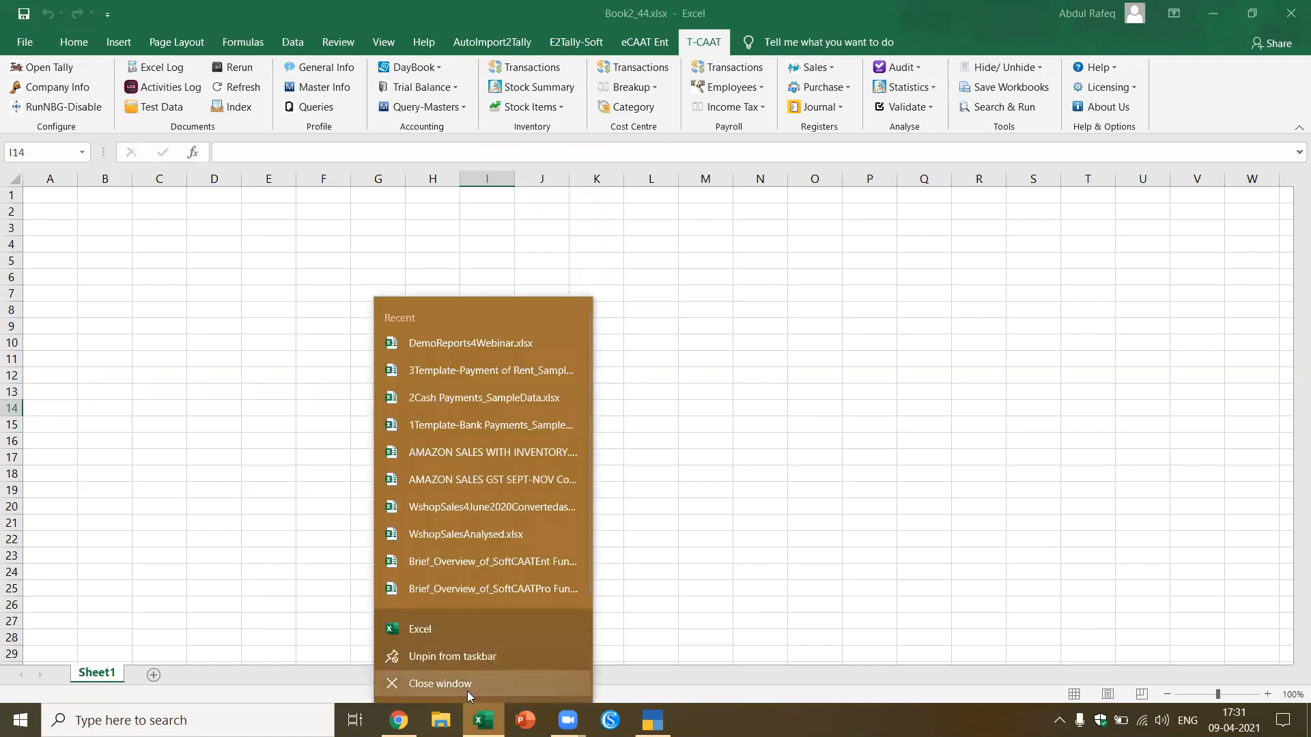
click(467, 691)
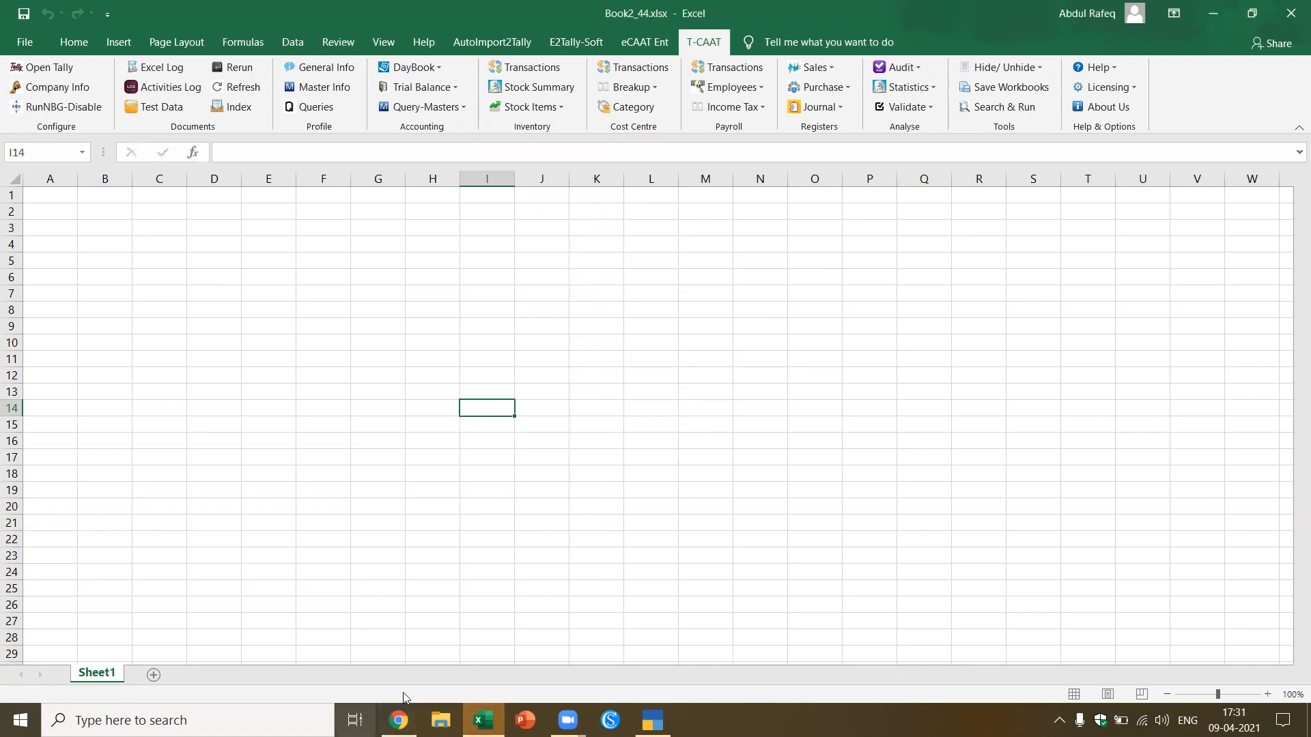
right_click(478, 718)
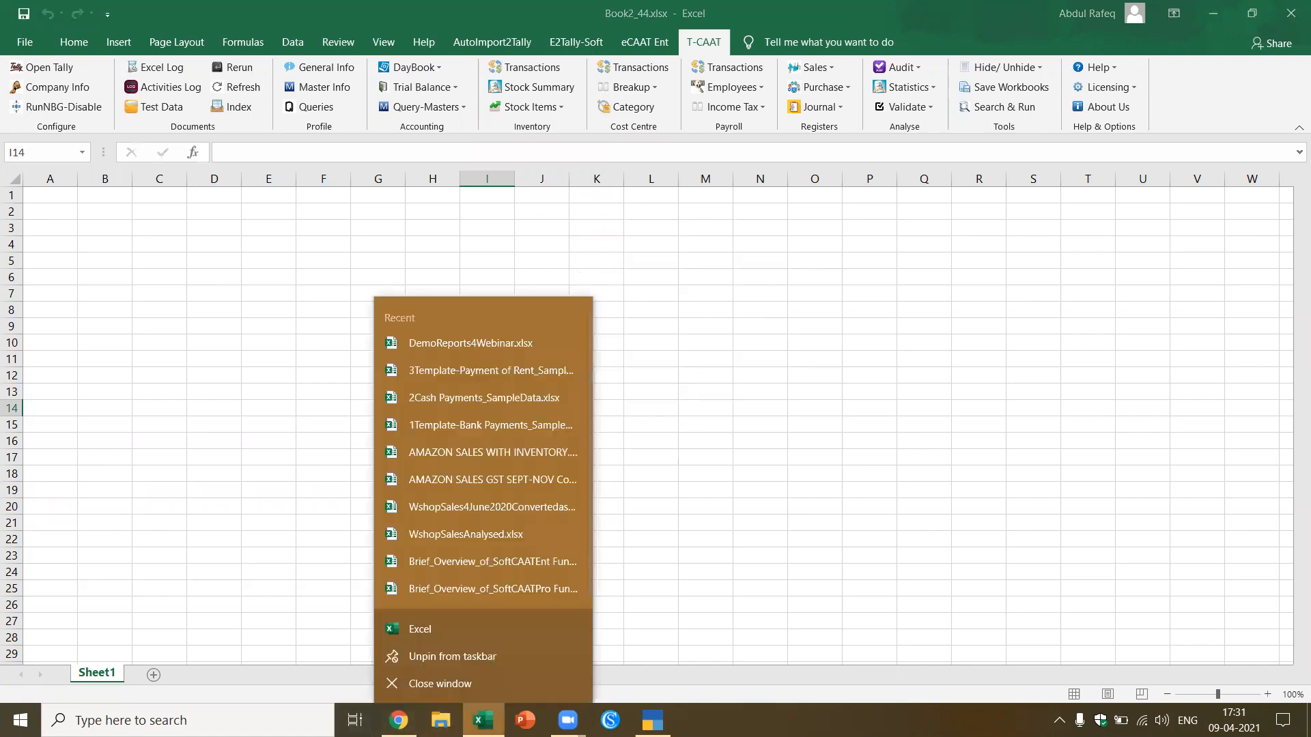
click(470, 678)
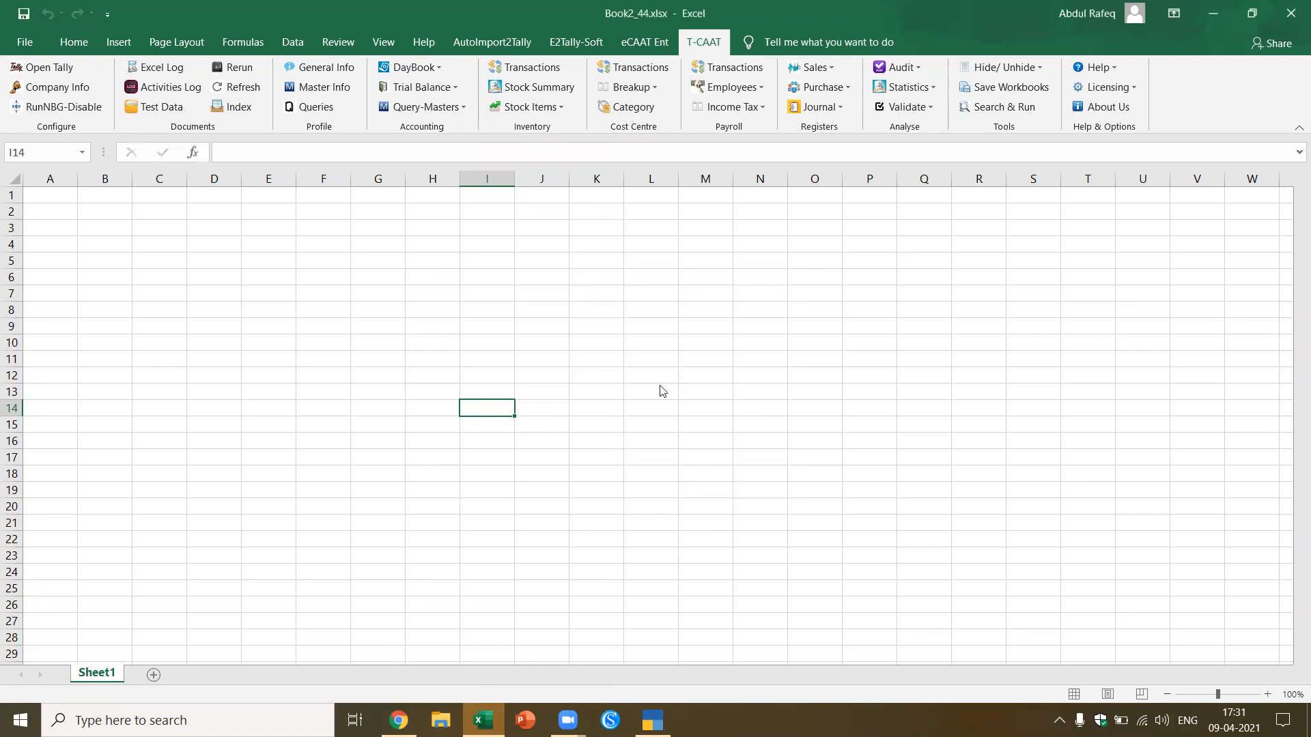
Step: Force the Microsoft Excel process to end in Task Manager, and close Task Manager
key(ctrl+shift+Escape)
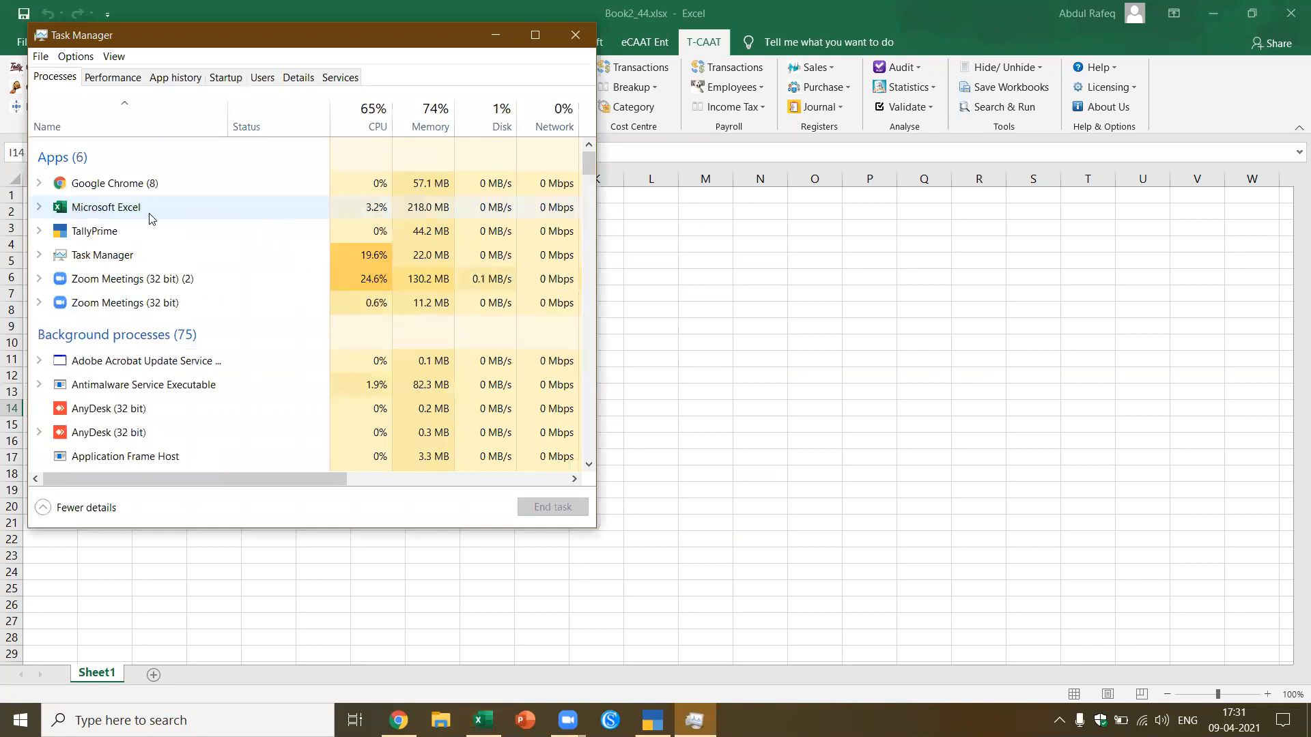
click(40, 208)
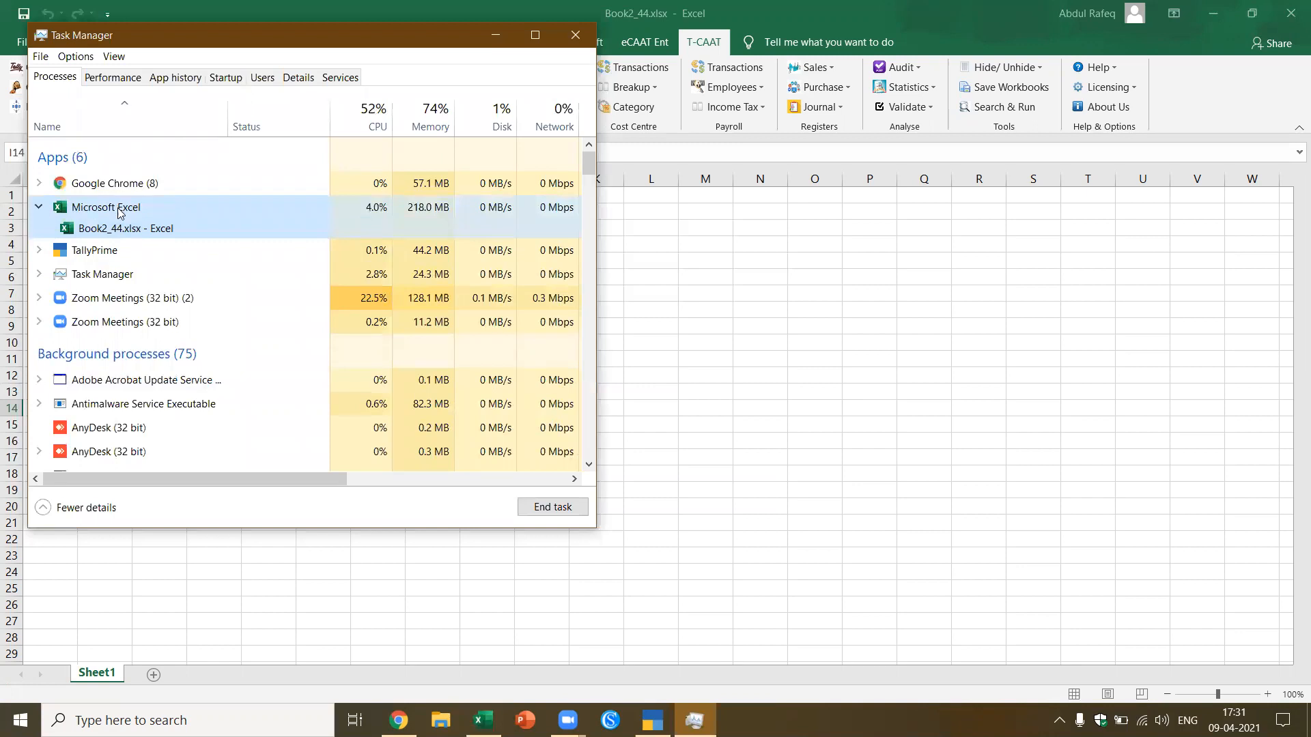
click(547, 515)
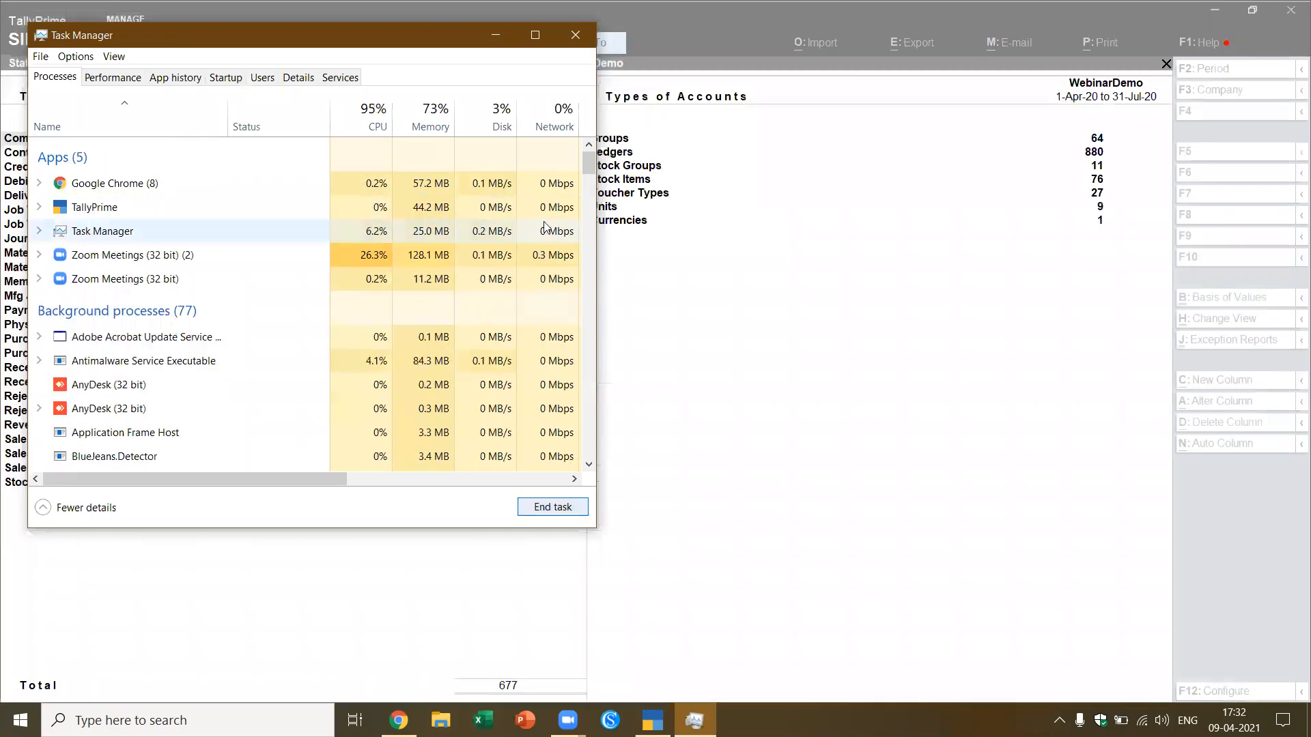
click(575, 35)
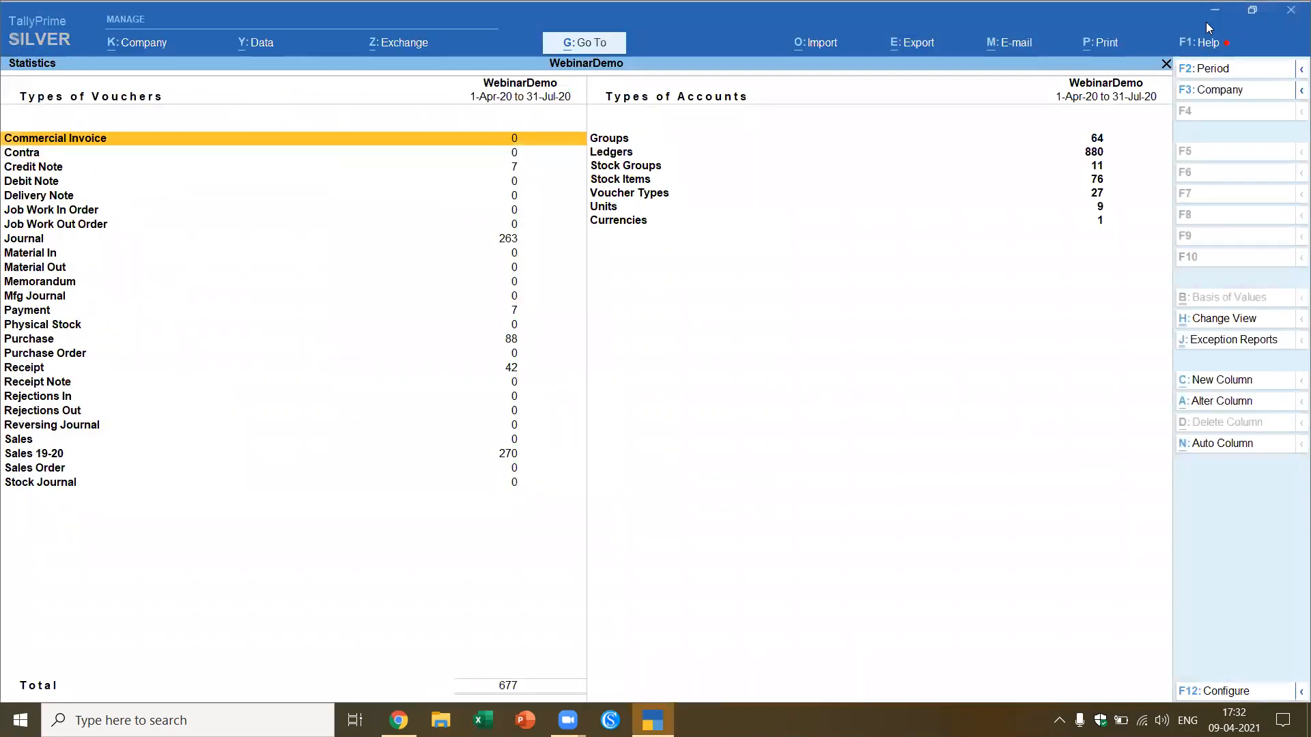
Step: Leave the Statistics report in TallyPrime, and switch to a fresh Excel session
key(Escape)
key(Escape)
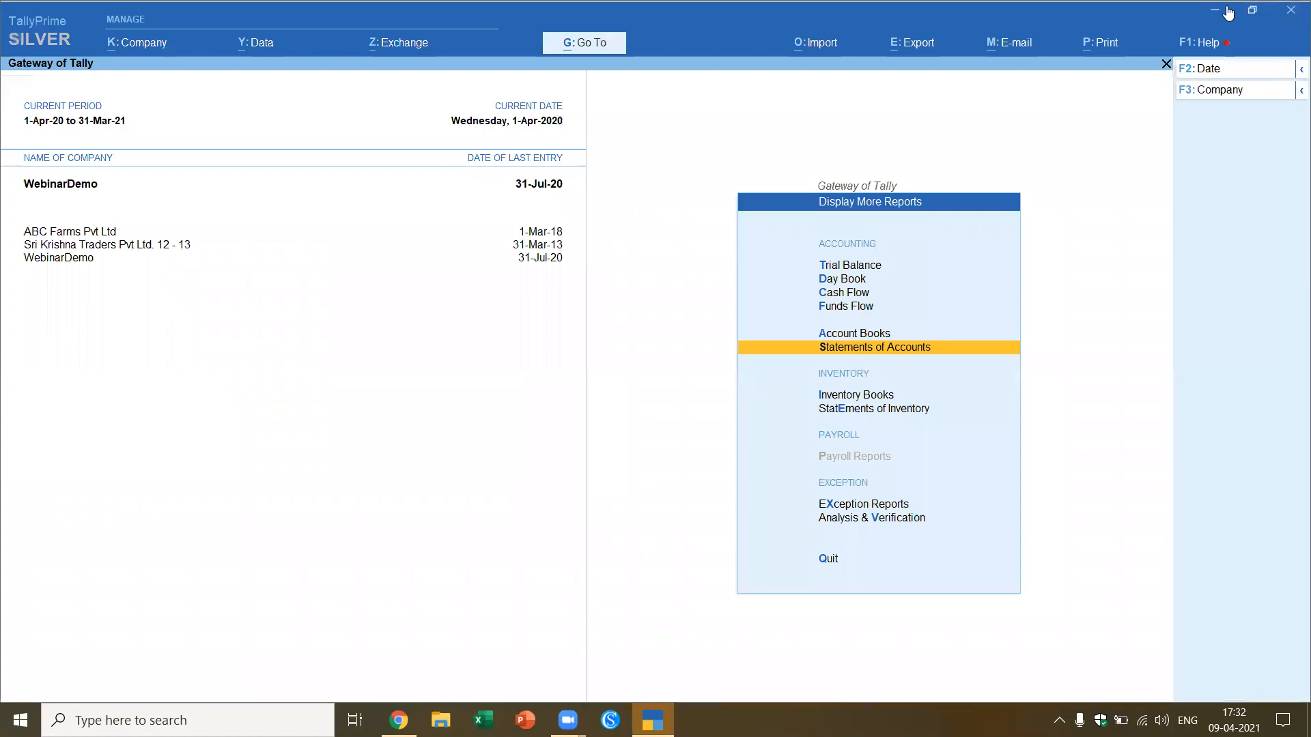
click(1214, 10)
click(483, 721)
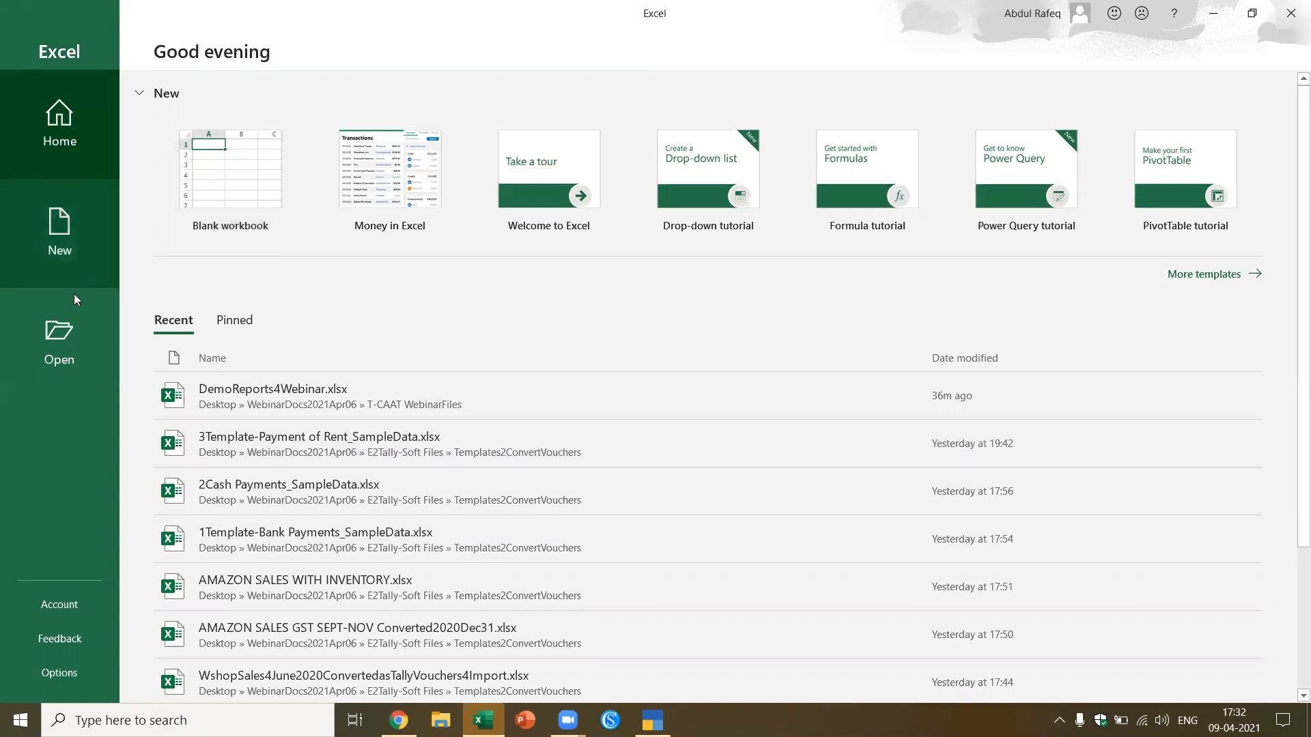
Step: Open the "Sample Reports of General Info, Master Info" workbook from Desktop > WebinarDocs2021Apr06 > T-CAAT WebinarFiles
click(59, 333)
click(215, 307)
scroll(176, 219, up, 2)
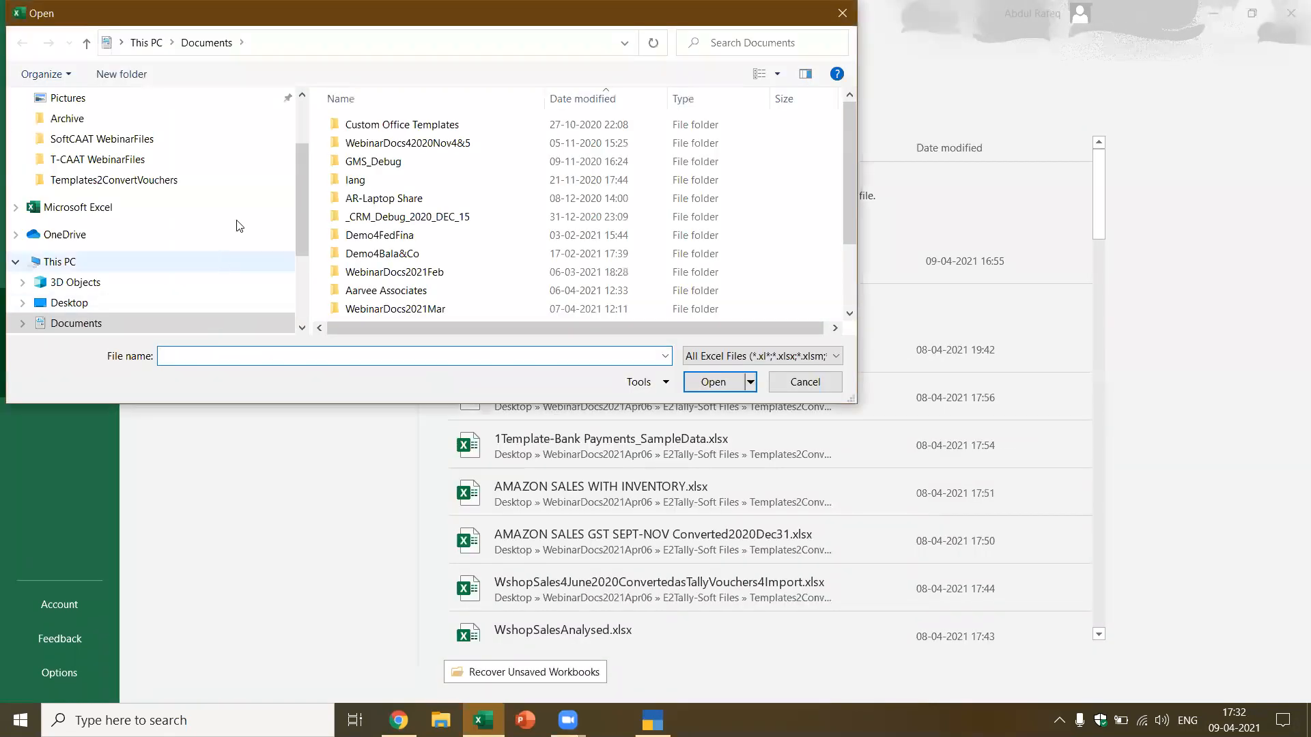
scroll(150, 215, up, 2)
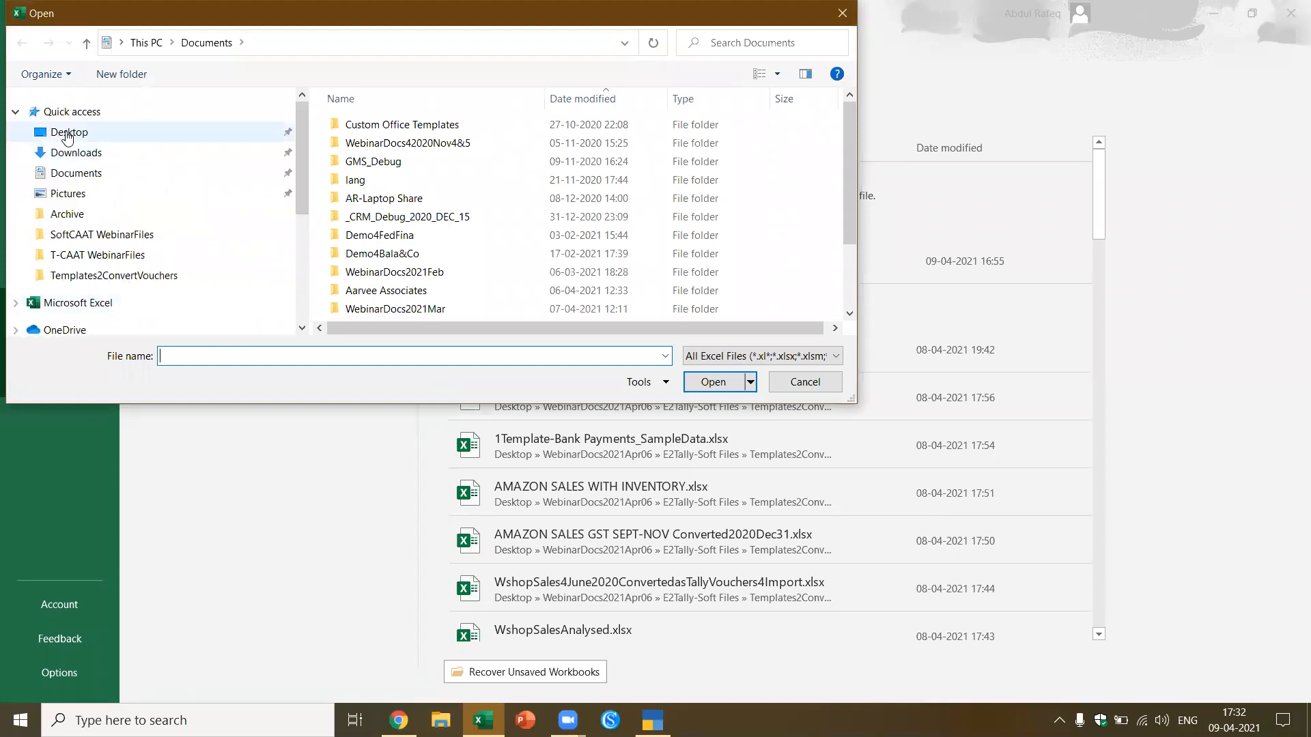
click(62, 132)
scroll(271, 185, down, 2)
double_click(390, 129)
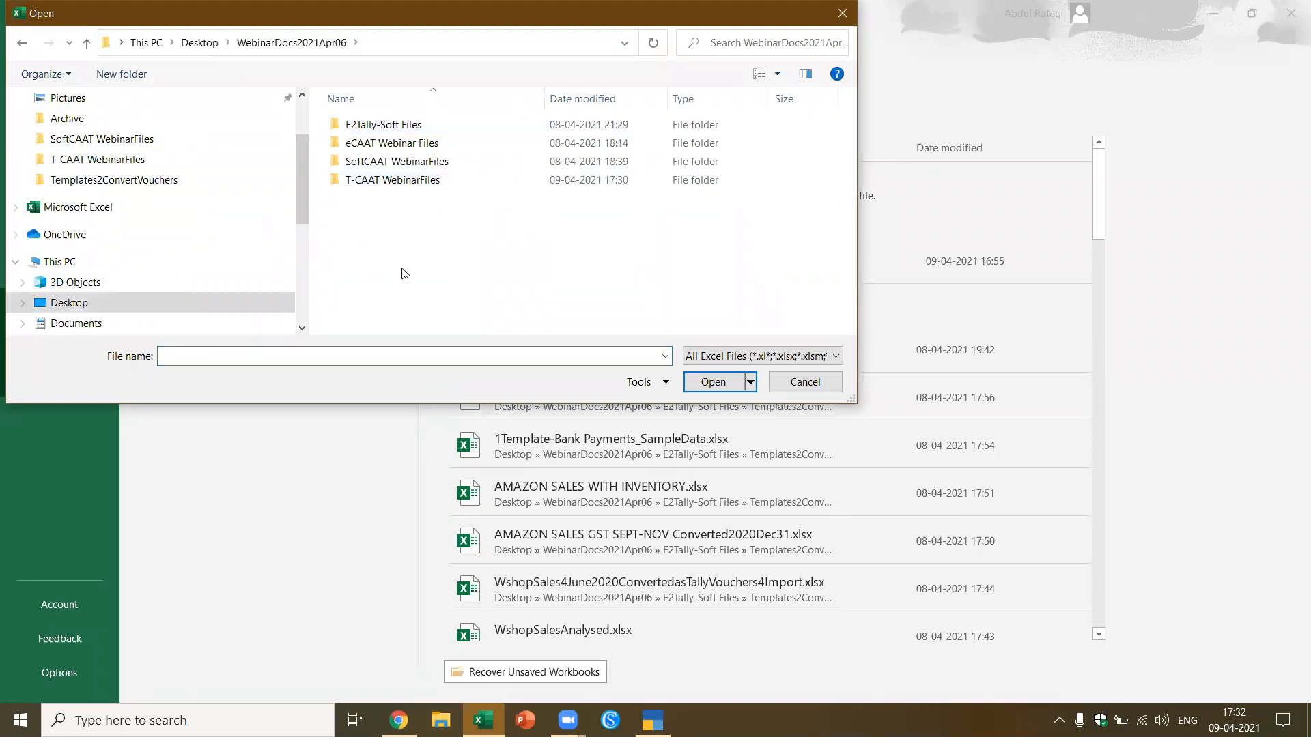
click(395, 184)
double_click(395, 181)
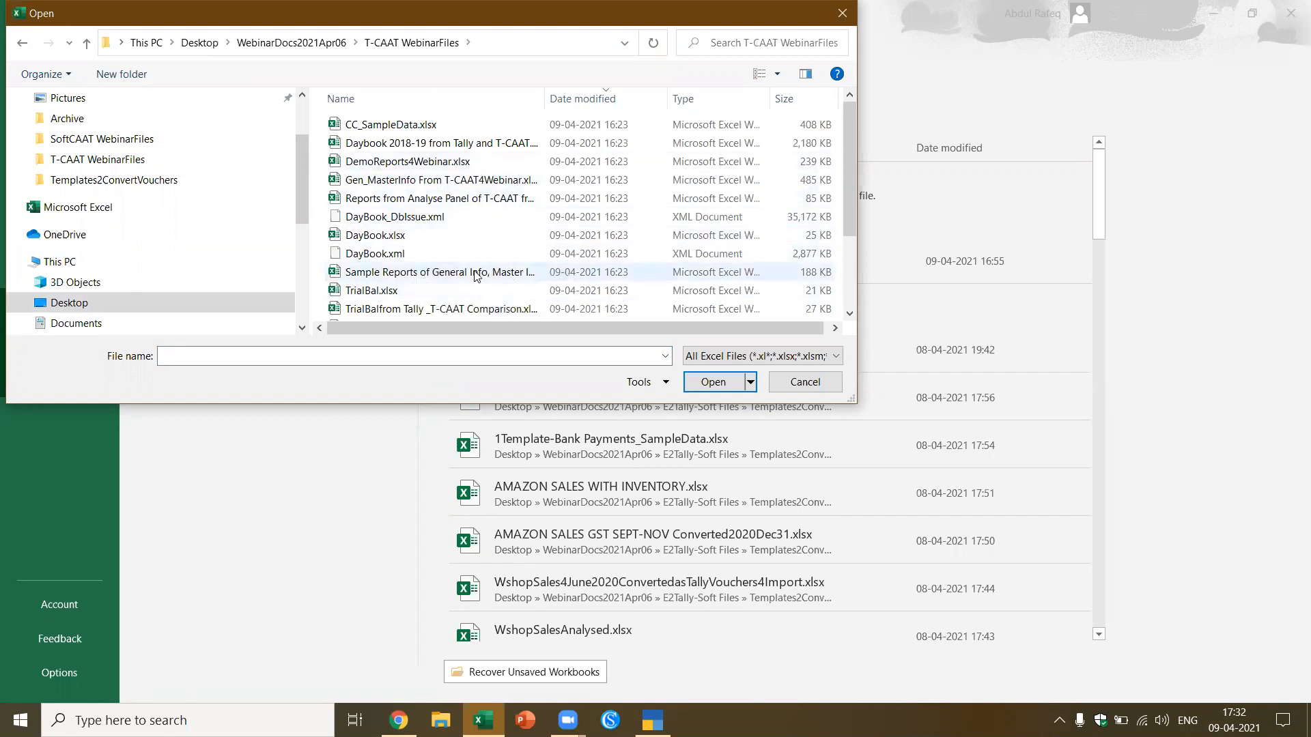
click(477, 273)
click(712, 382)
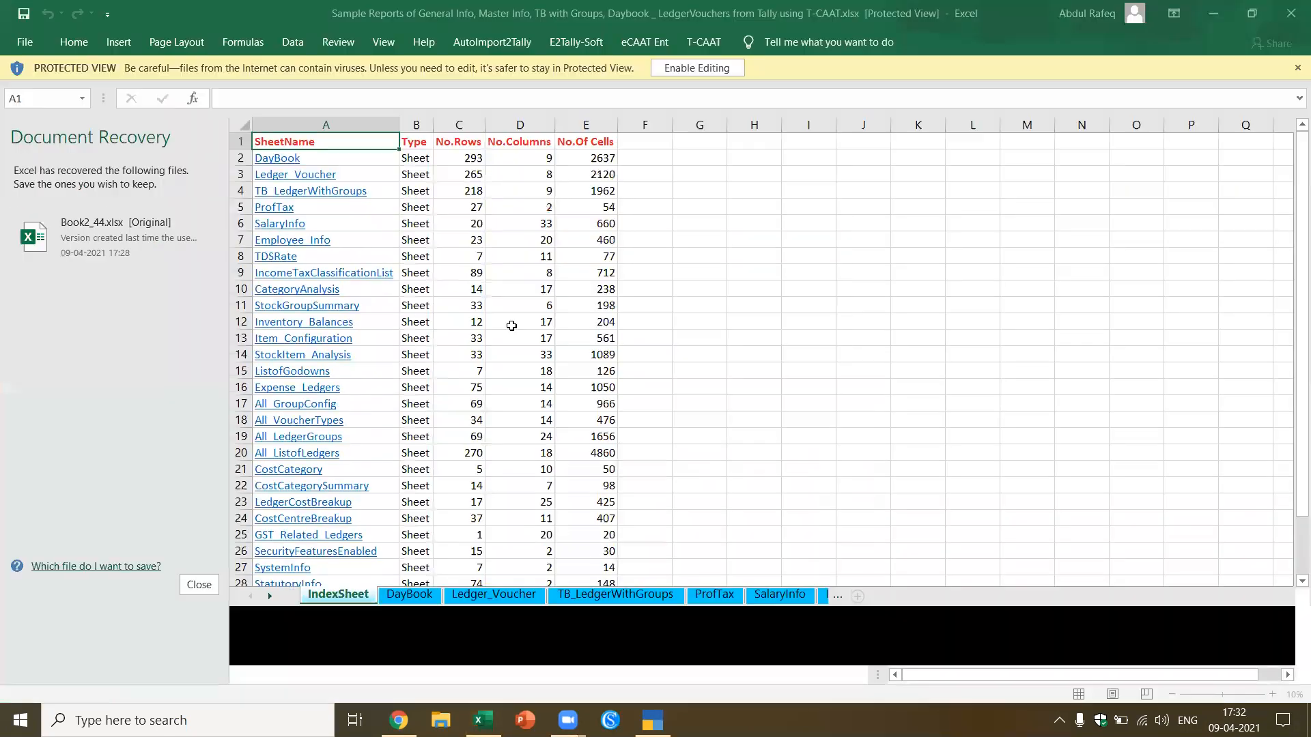
Step: Review the sheets listed in the sample workbook's IndexSheet, and close the Document Recovery pane
scroll(361, 357, down, 3)
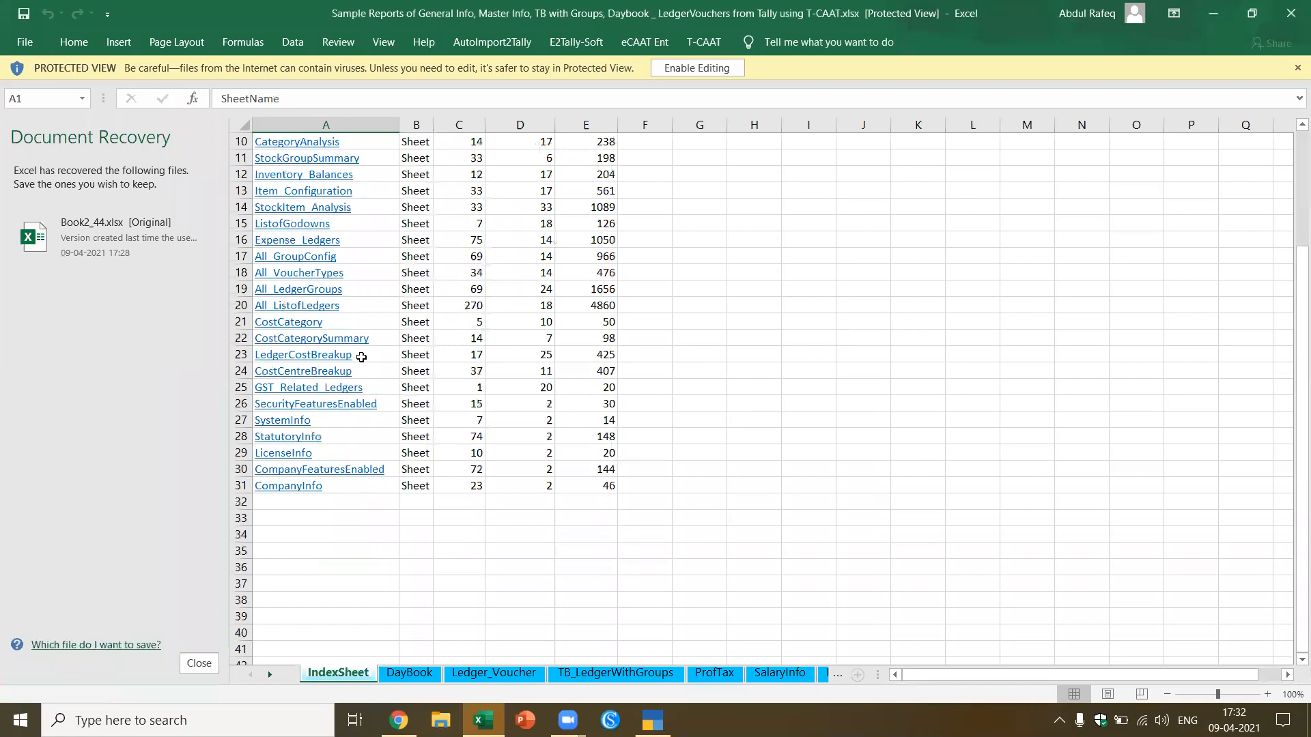
scroll(331, 381, up, 3)
click(199, 663)
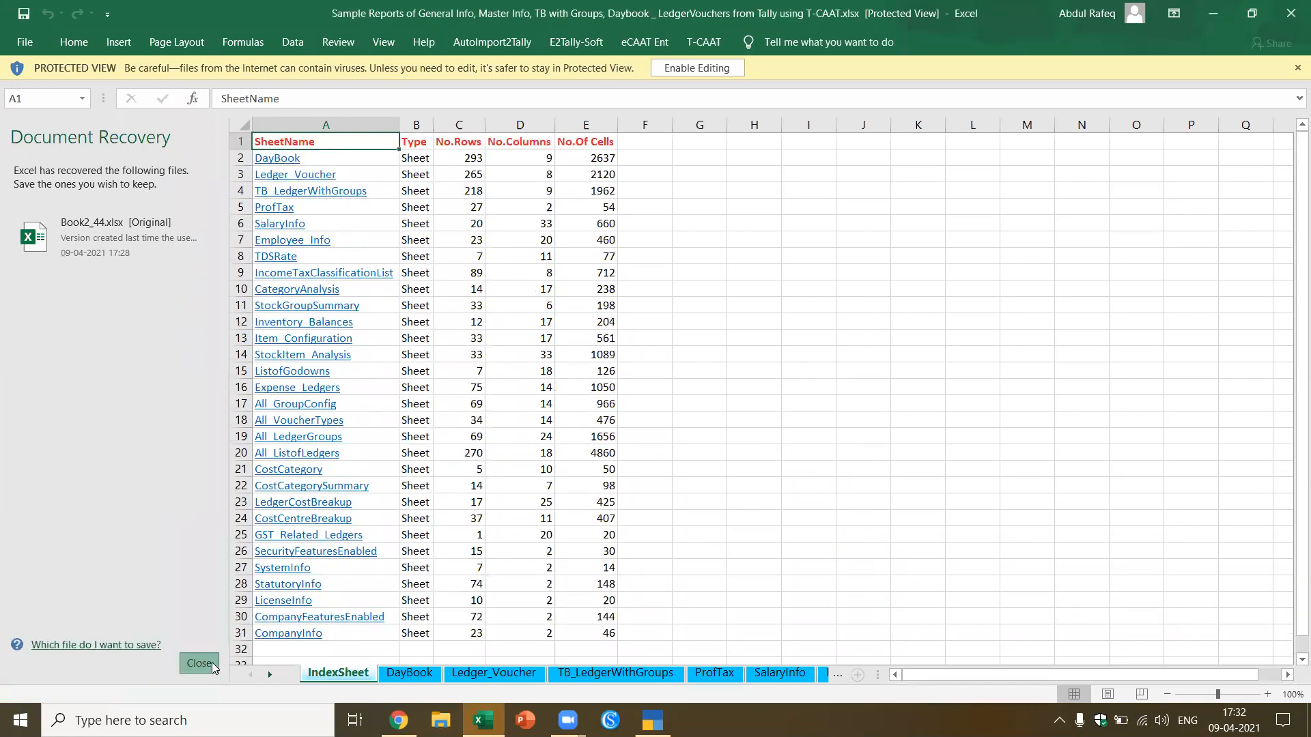
click(528, 466)
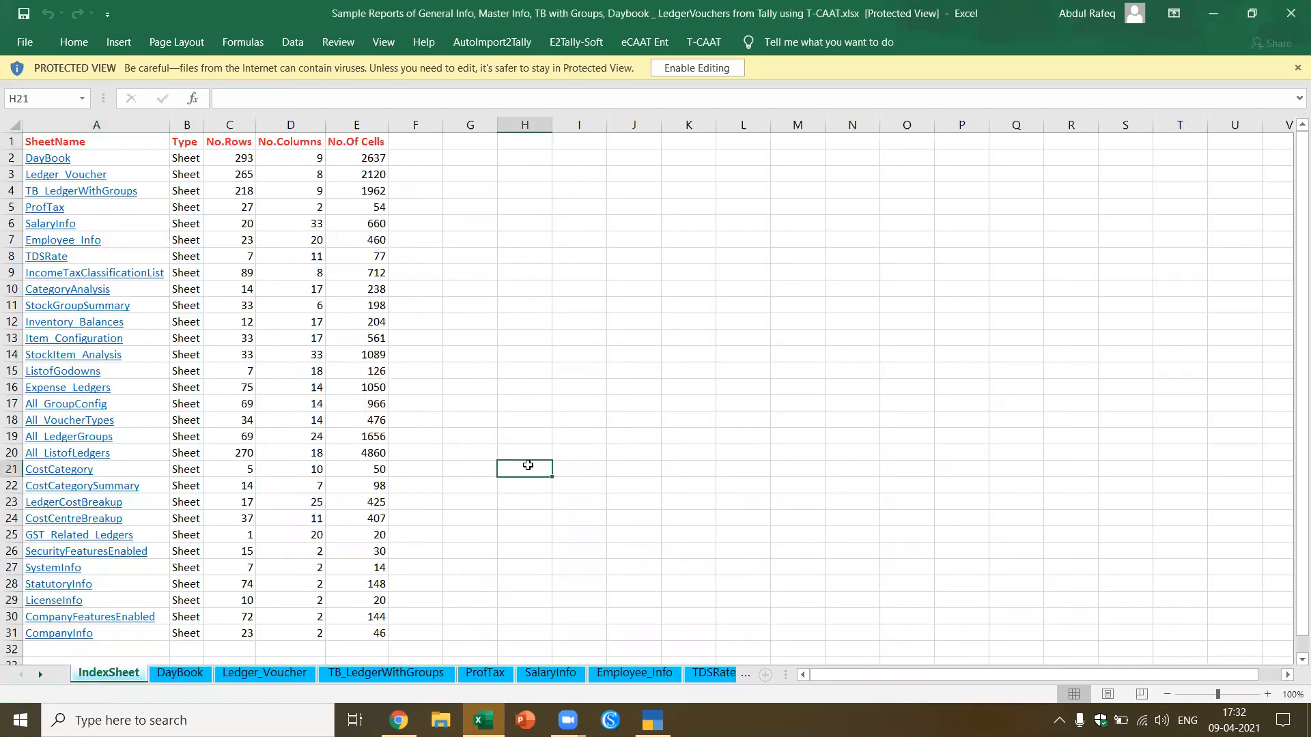
Step: Create a blank workbook and start the T-CAAT General Info import in it
key(ctrl+n)
click(634, 398)
click(615, 347)
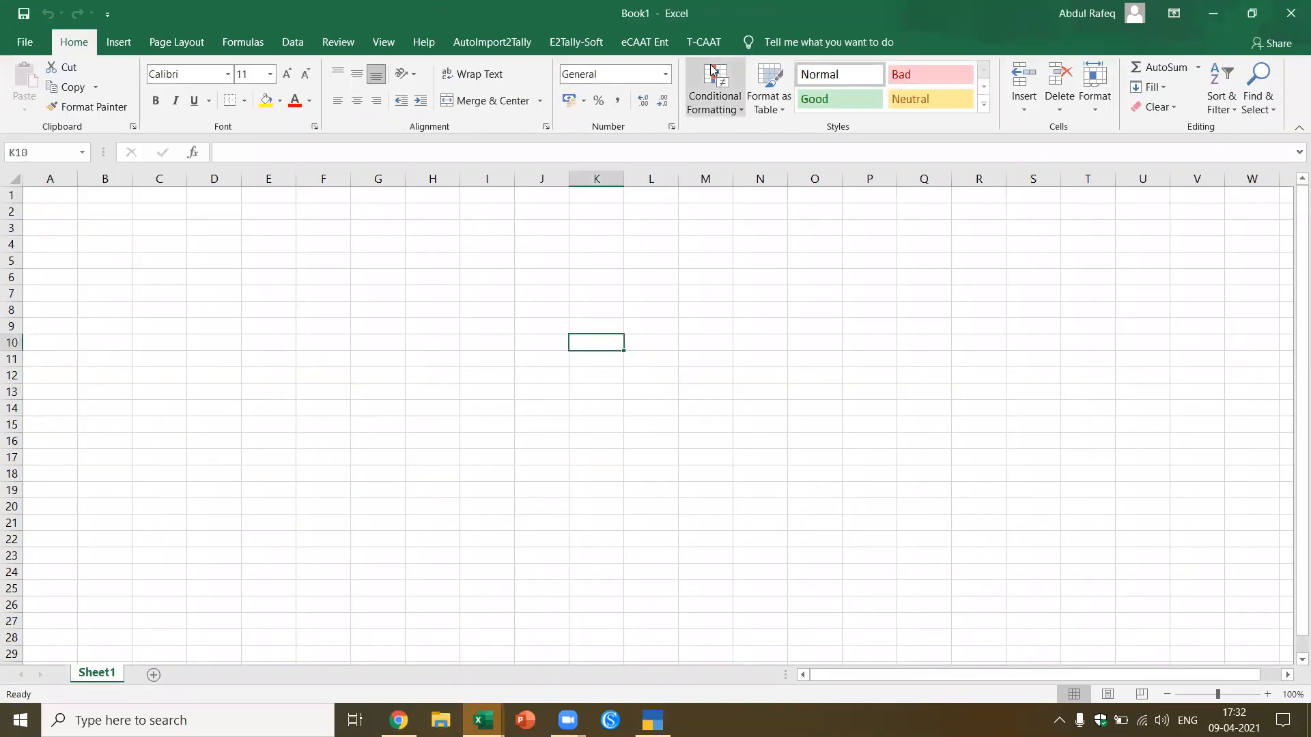
click(705, 42)
click(321, 67)
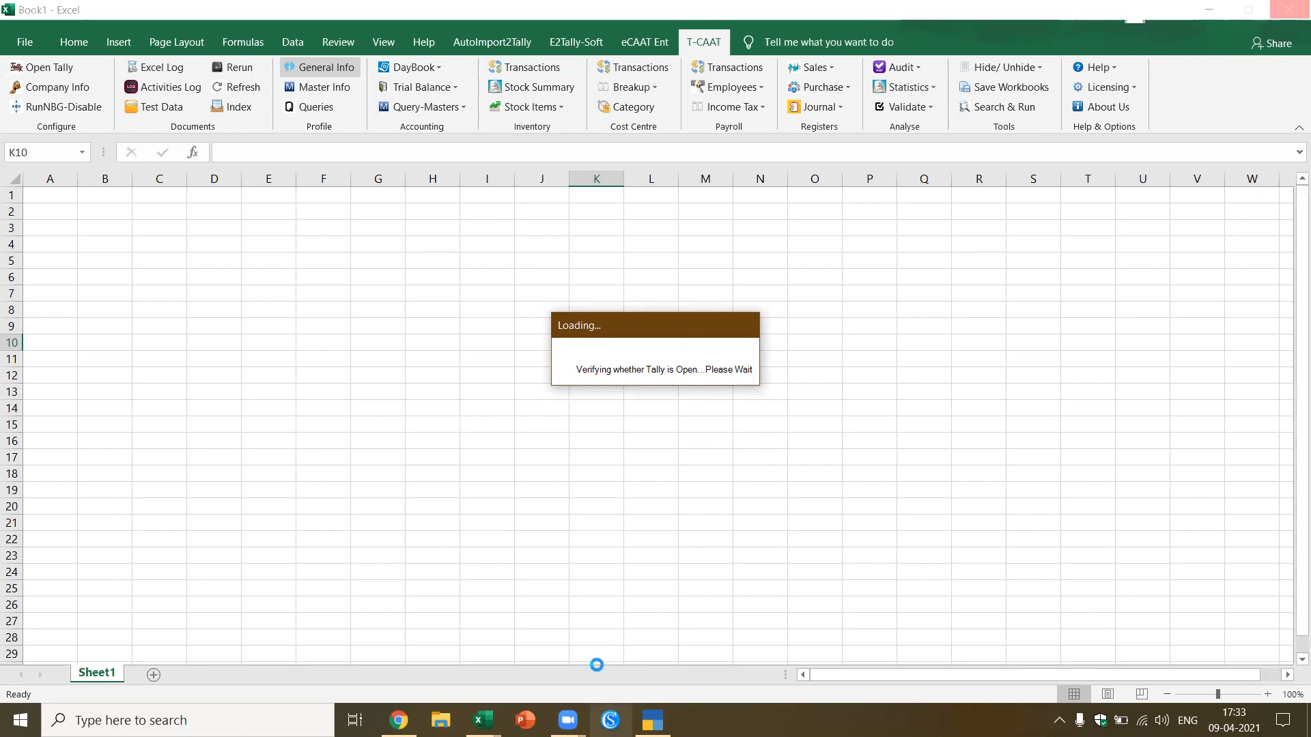
Step: Switch to TallyPrime to check that its company data is open, and minimize it to return to Excel
mouse_move(652, 720)
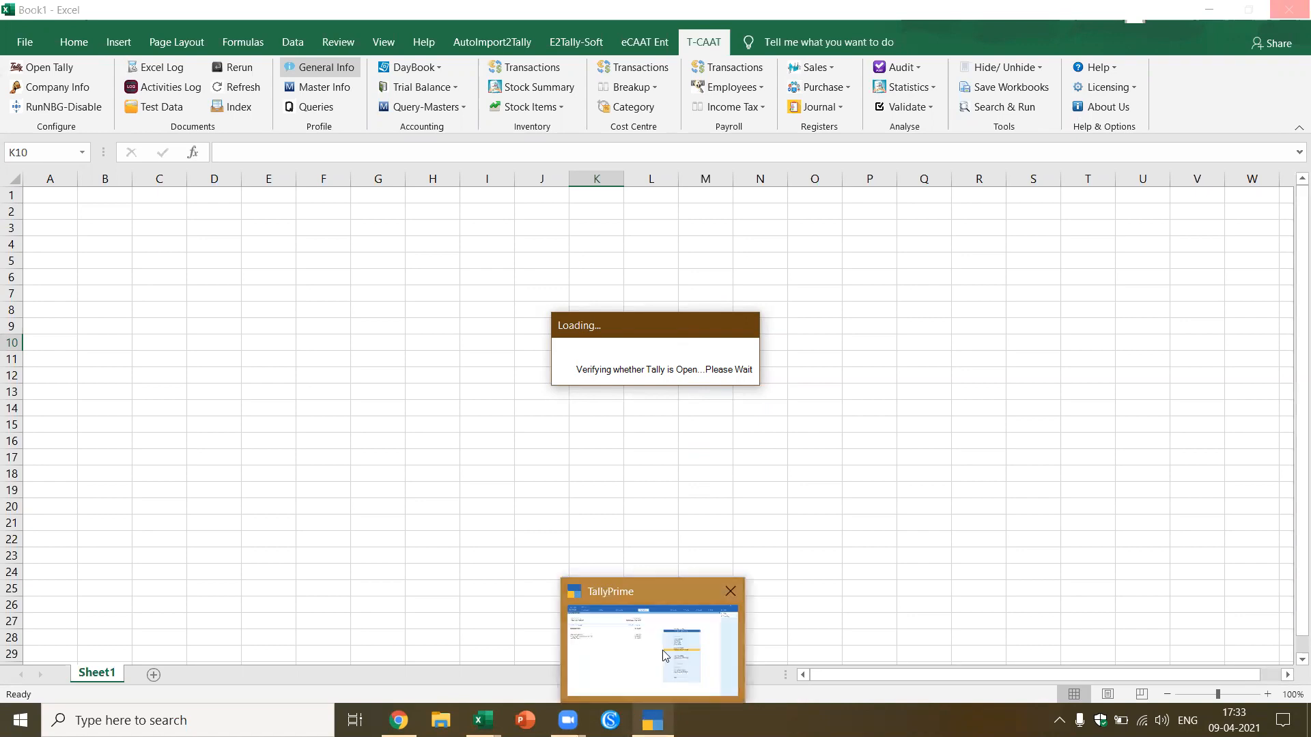
click(667, 656)
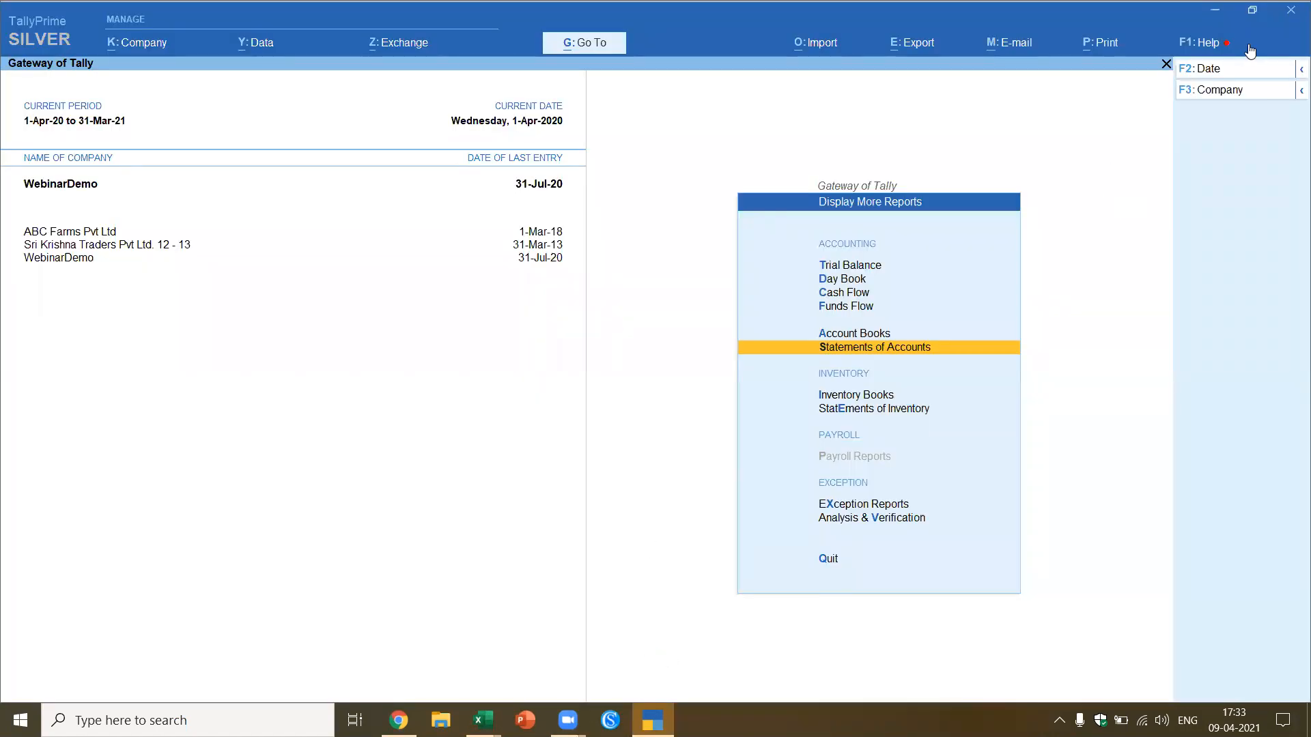
click(1217, 11)
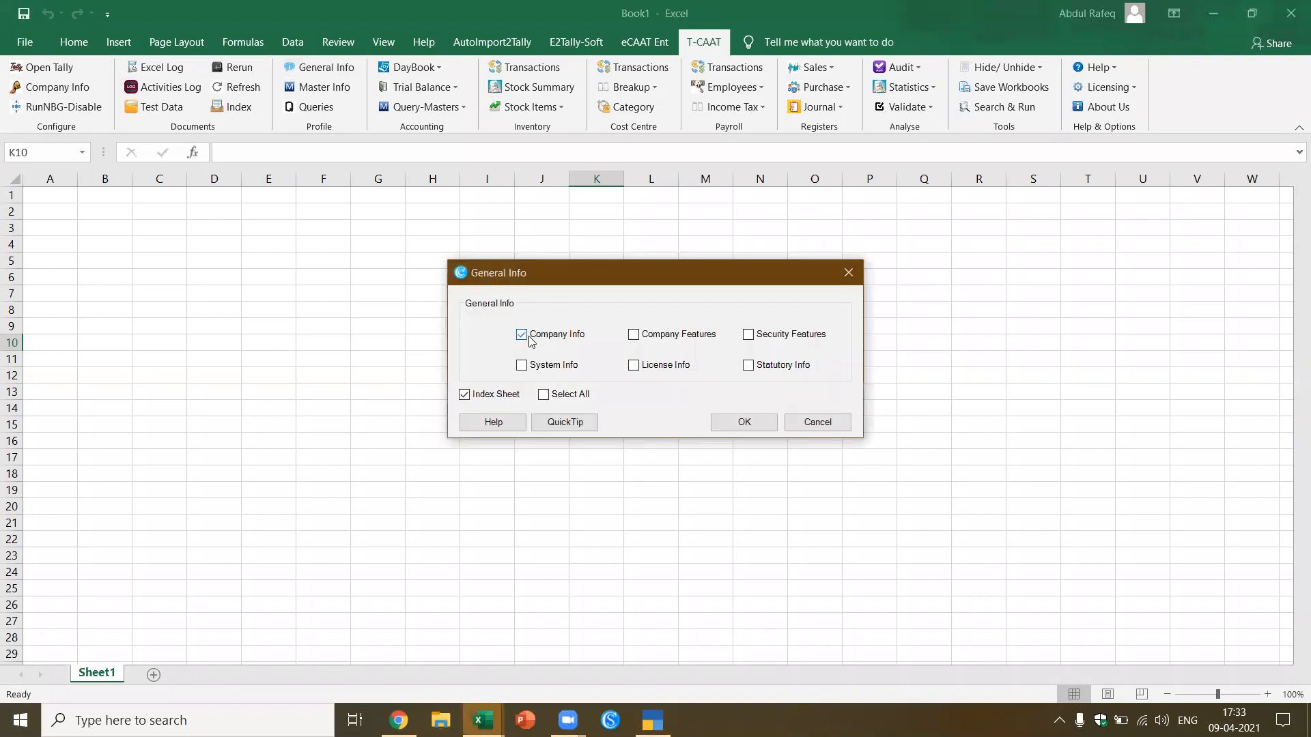
Step: Import Company Info from Tally with an index sheet, and open the CompanyInfo sheet from the index
click(740, 421)
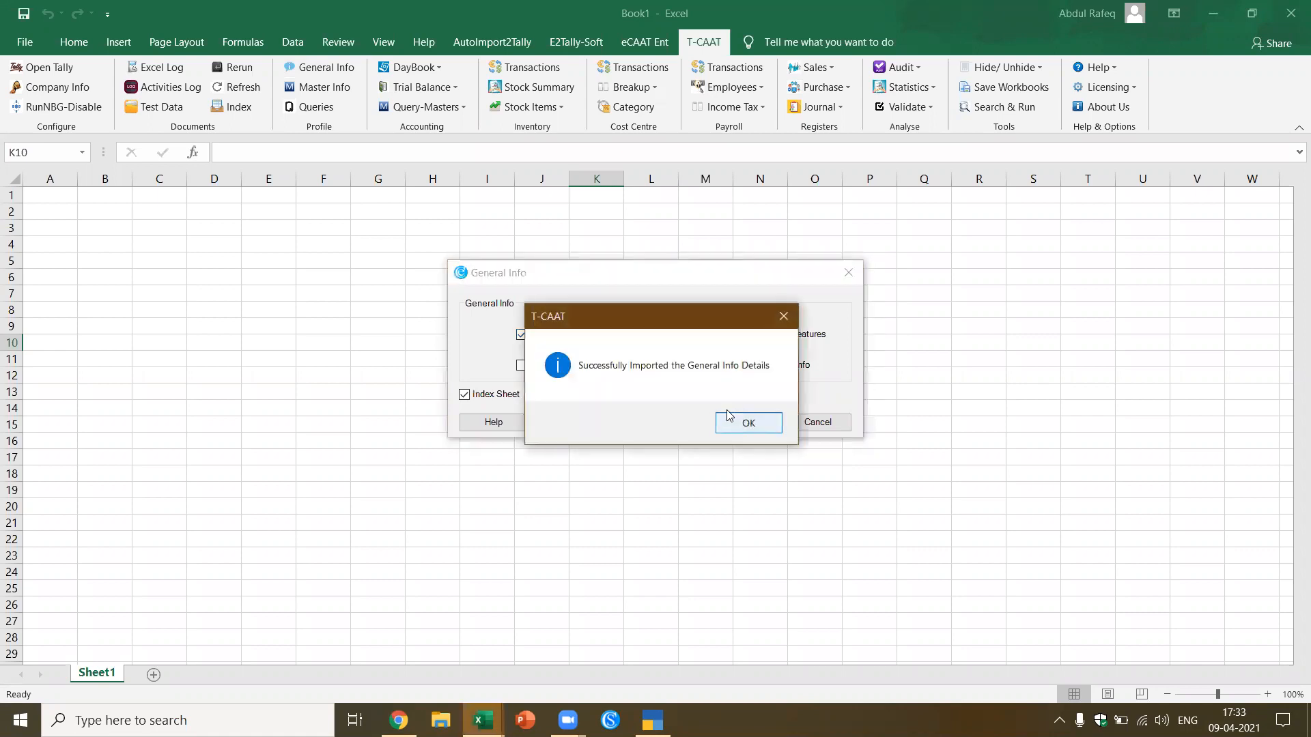
click(730, 420)
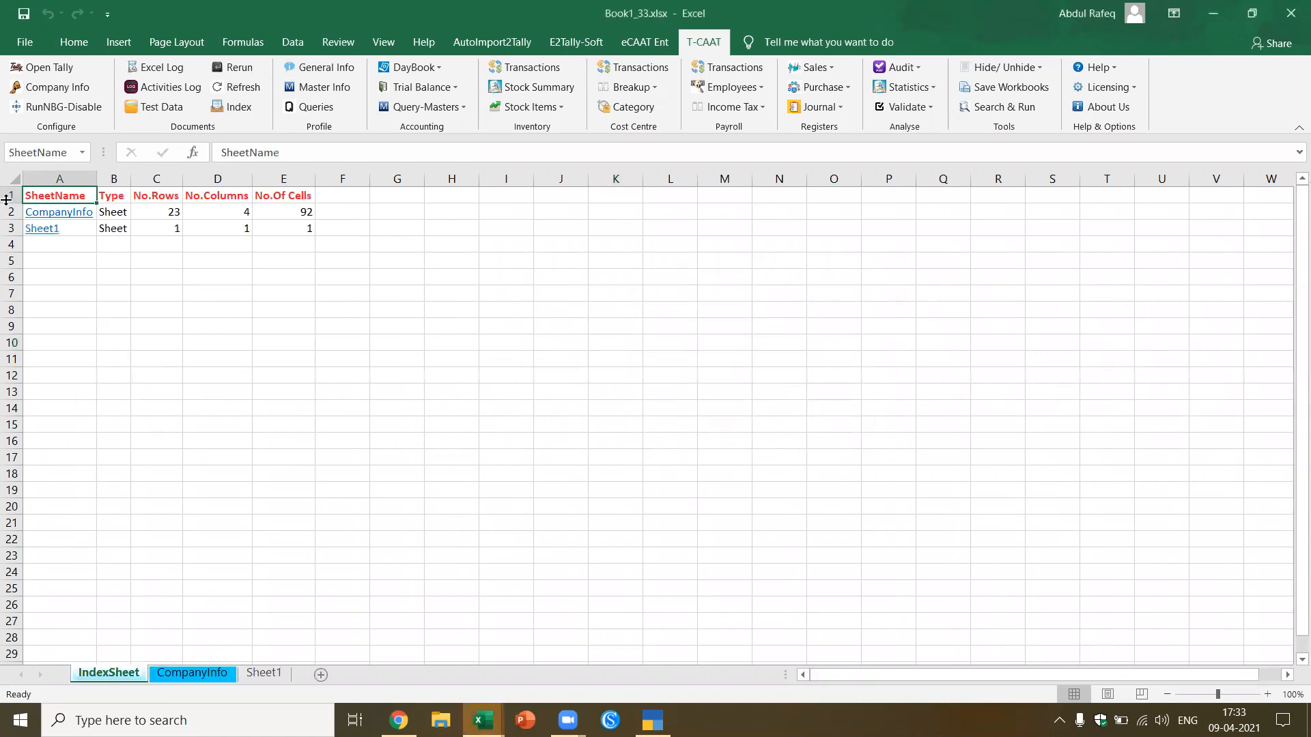
click(70, 214)
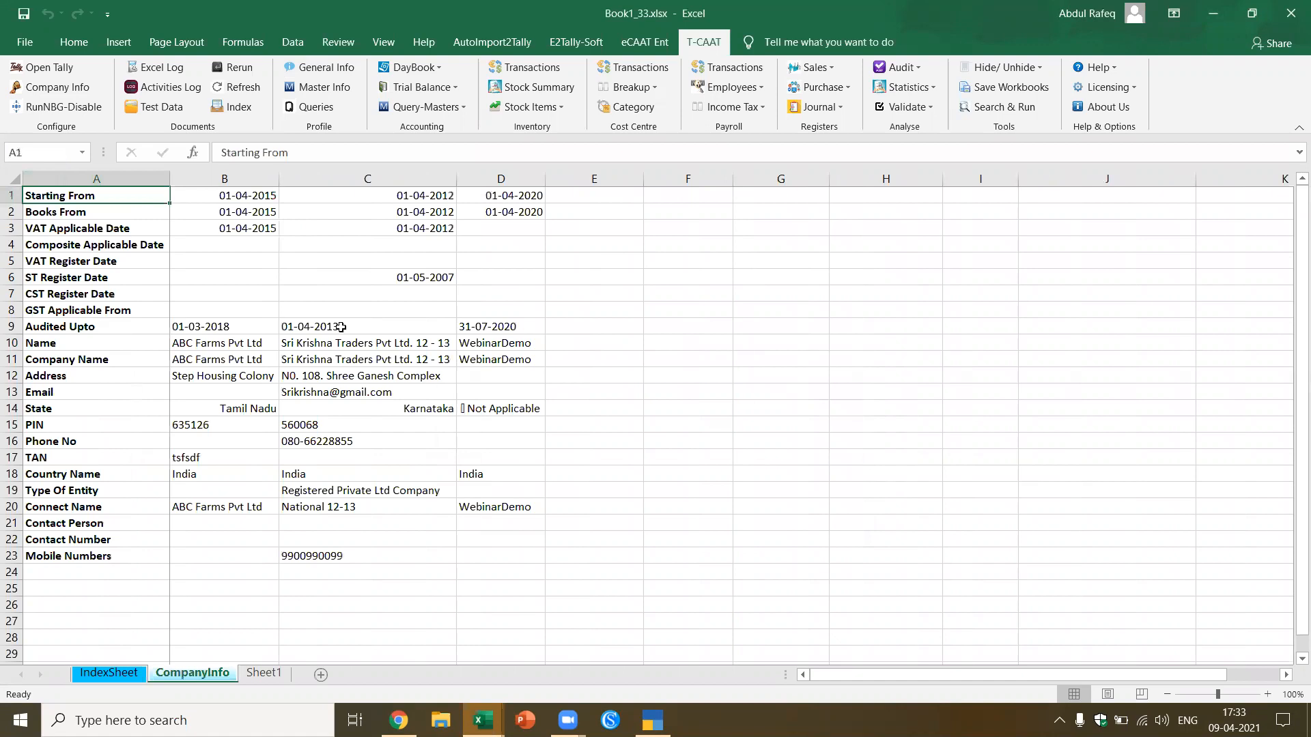
Step: Import Company Features through General Info with an index sheet, and reopen the CompanyInfo sheet
click(333, 70)
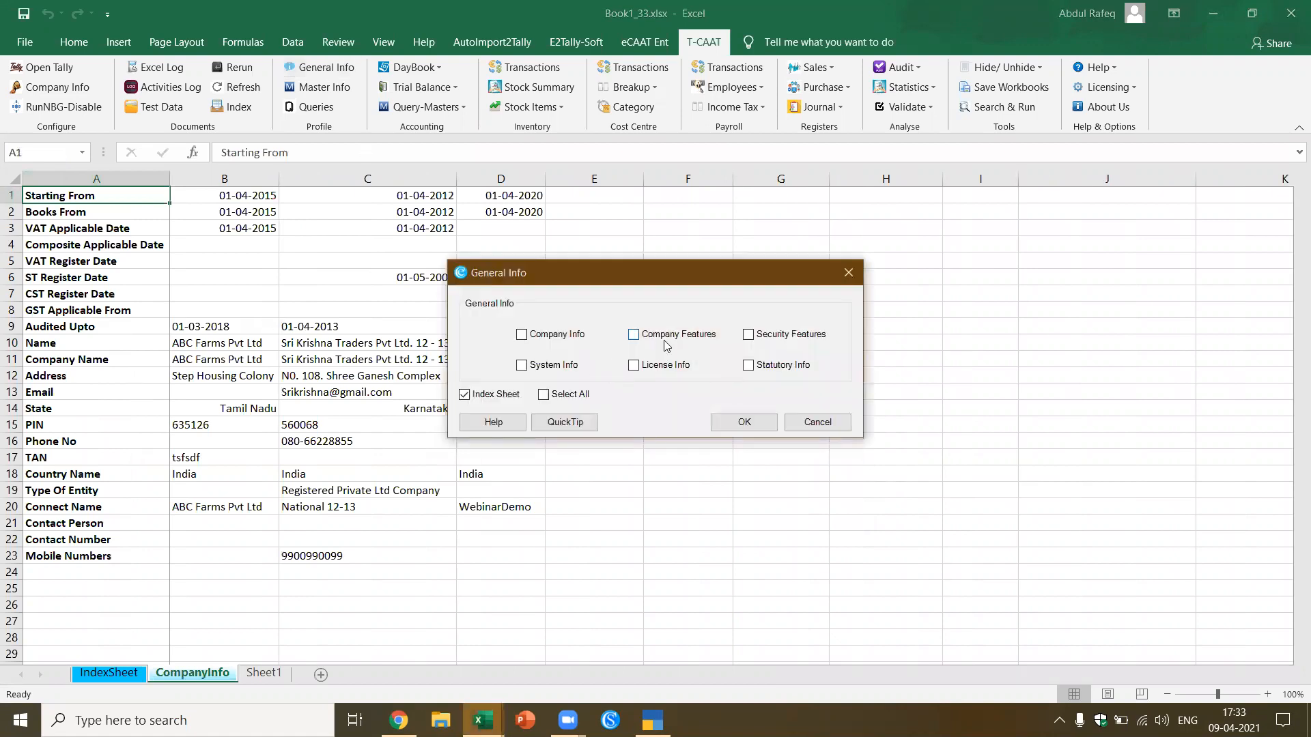
click(718, 418)
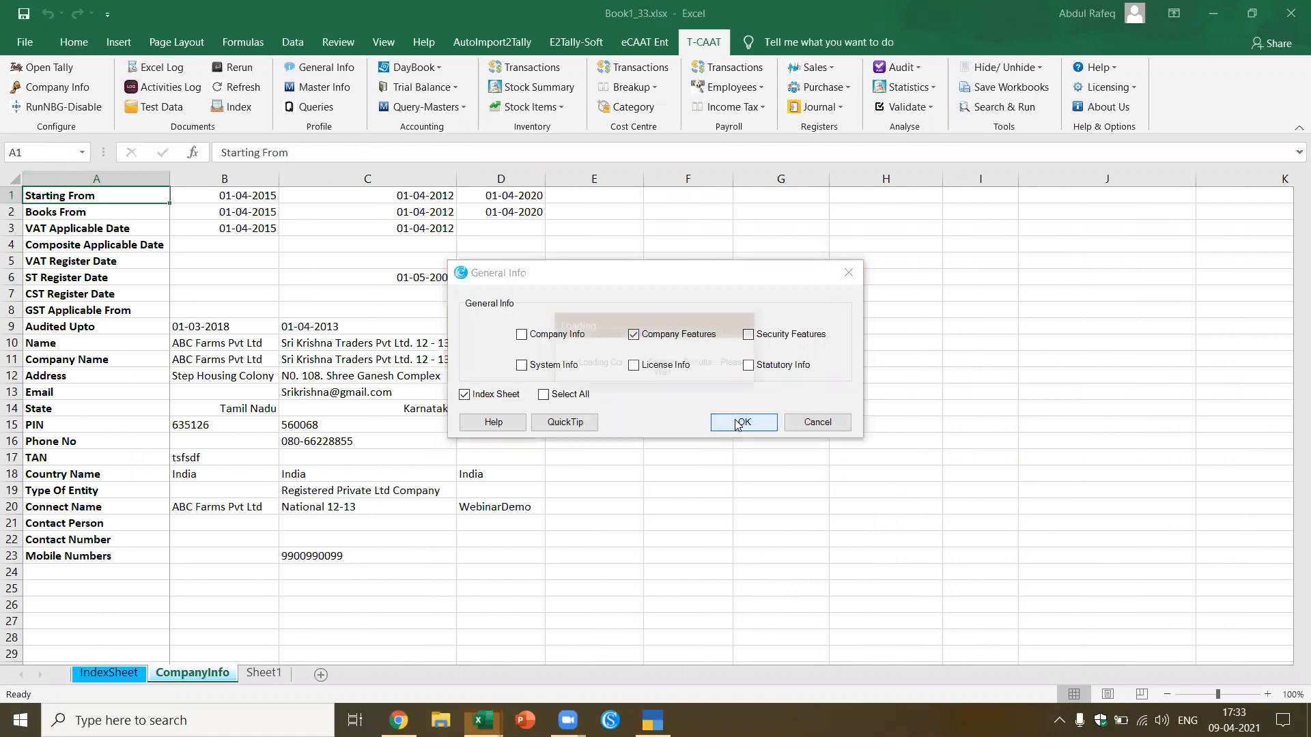
click(724, 421)
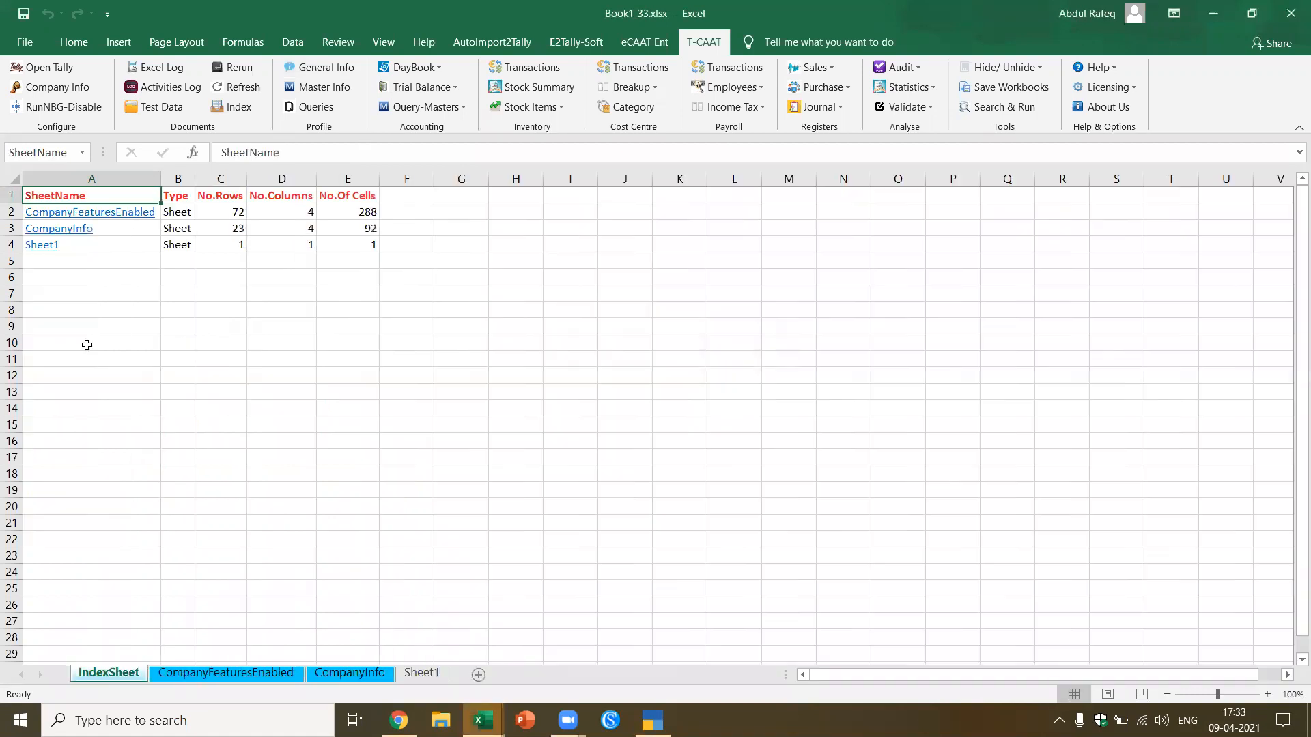
click(78, 230)
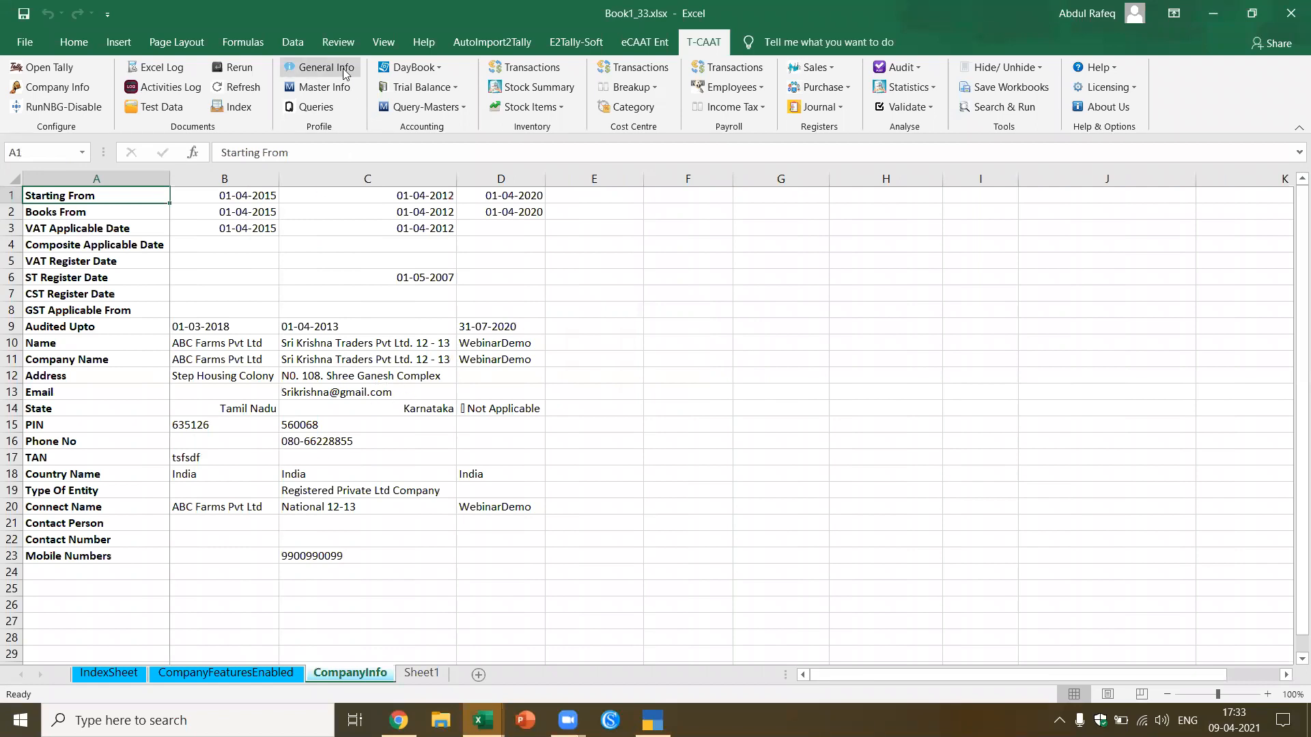
Step: Import all Accounting reports of Master Info from Tally with the Default option and an index sheet
click(339, 89)
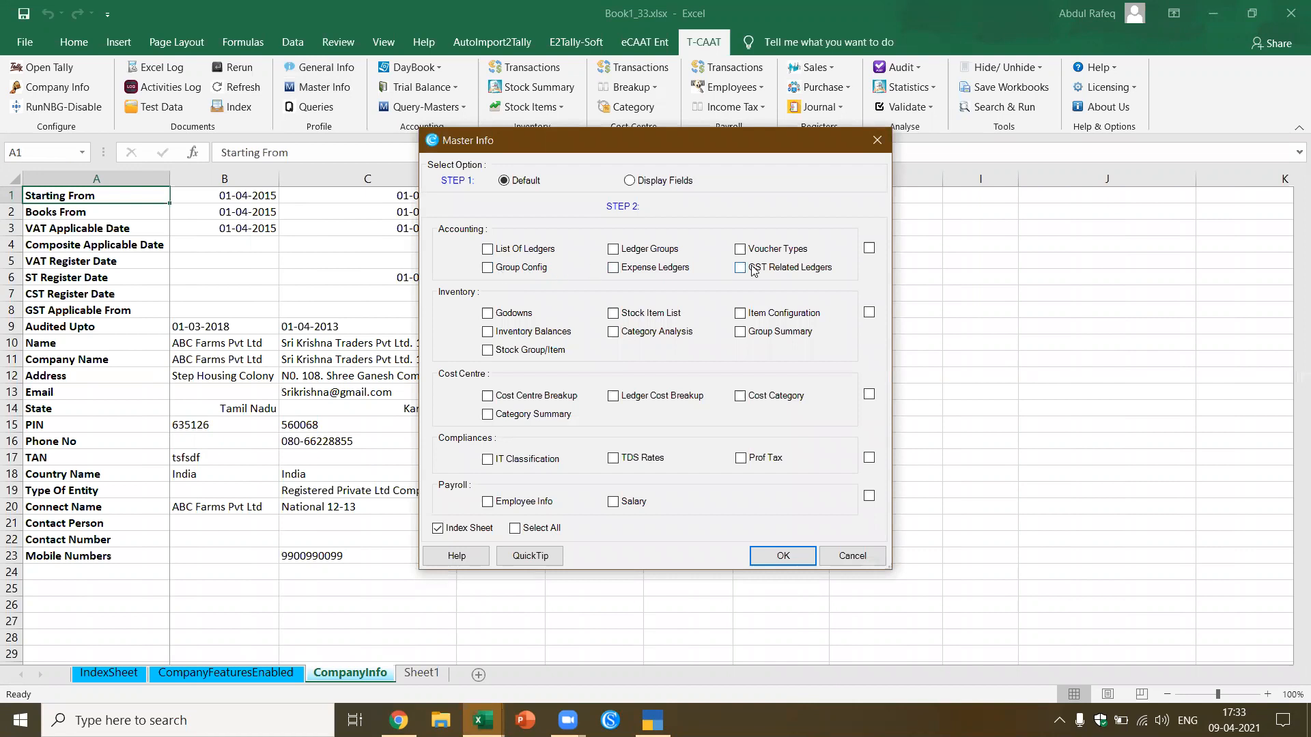
click(869, 249)
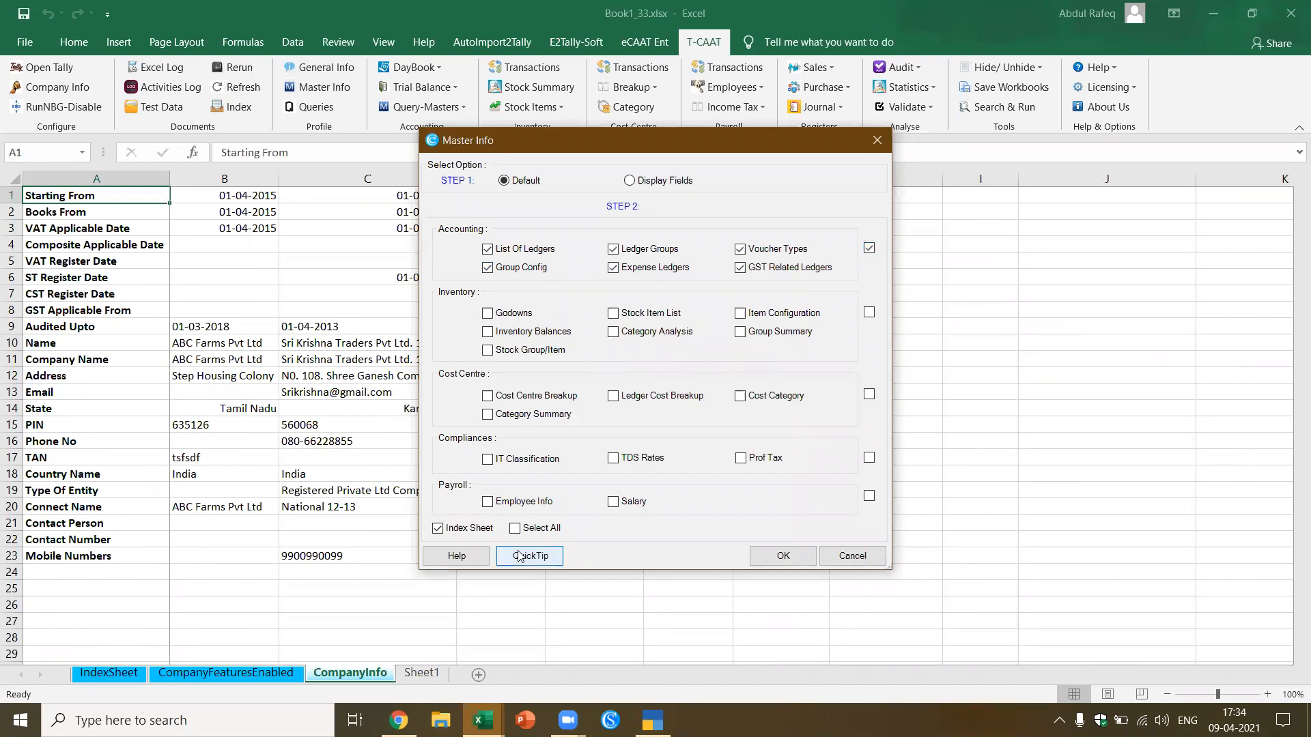
click(791, 550)
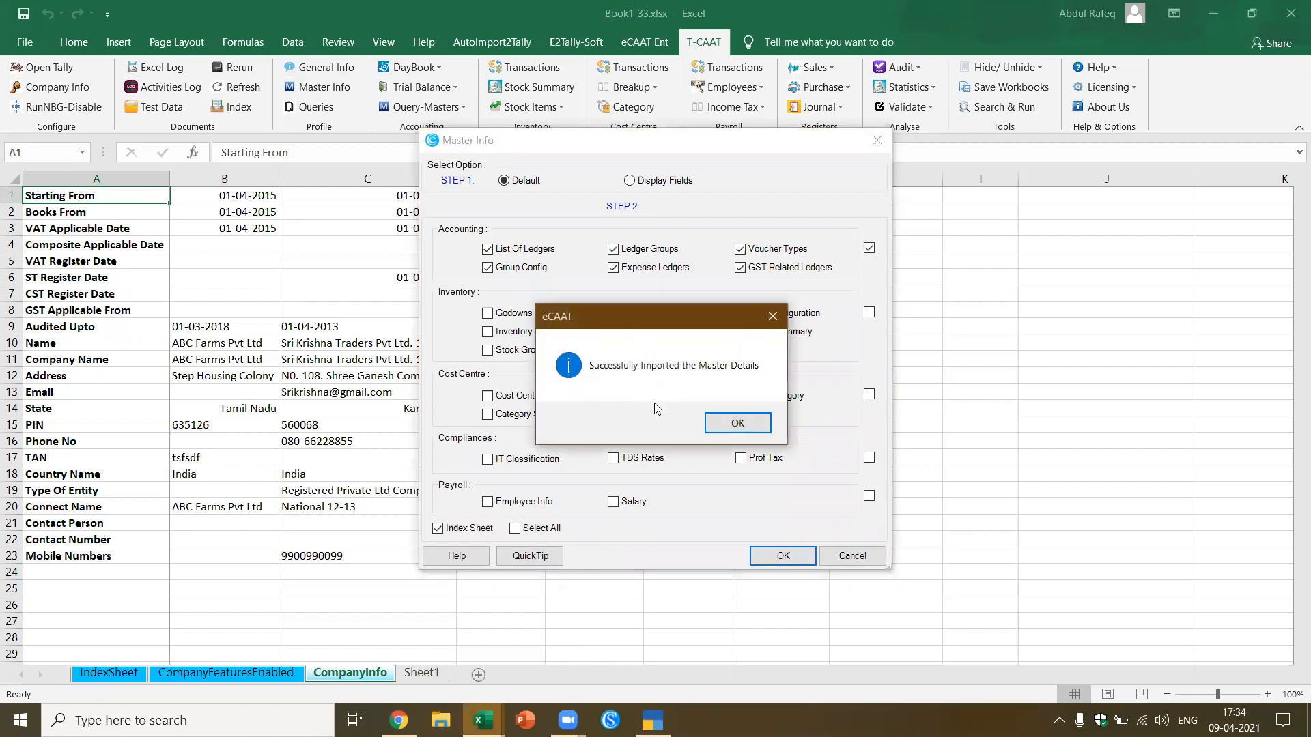
click(738, 422)
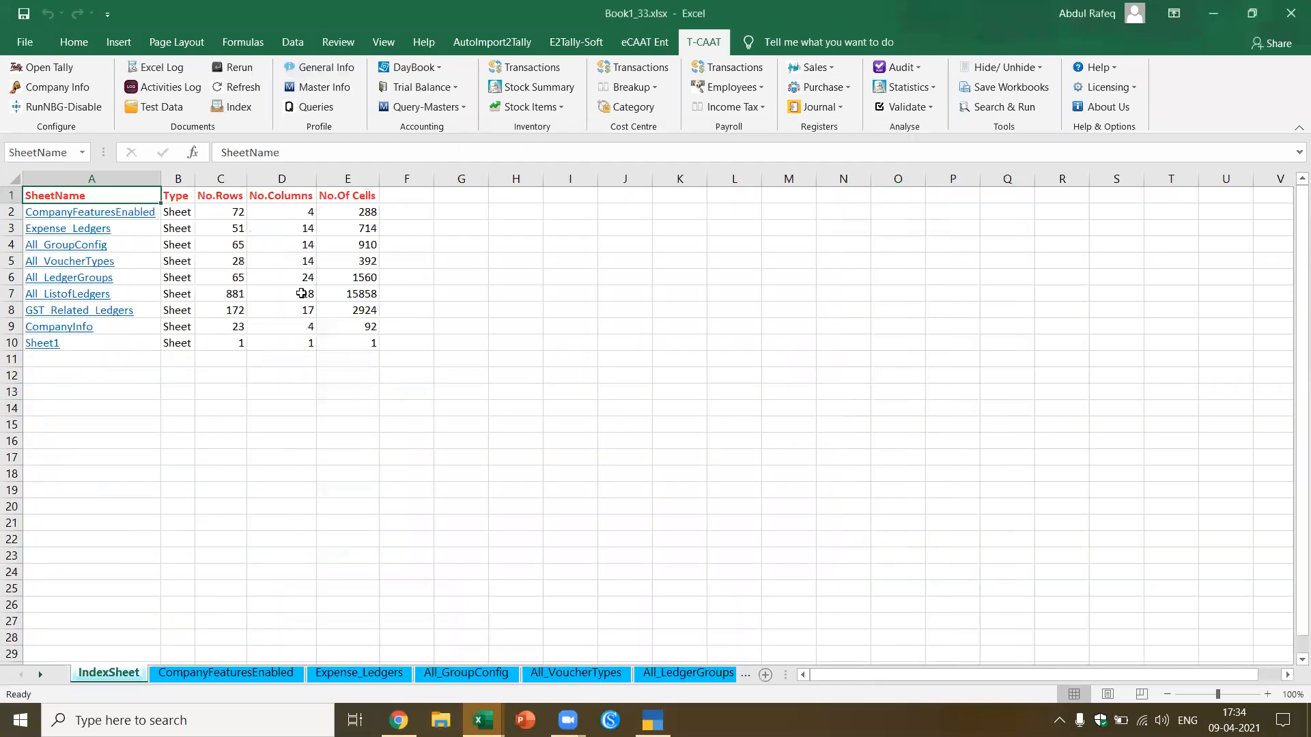
Step: Review the imported accounting sheets, from Expense_Ledgers through All_GroupConfig, All_VoucherTypes and All_LedgerGroups to GST_Related_Ledgers
click(102, 232)
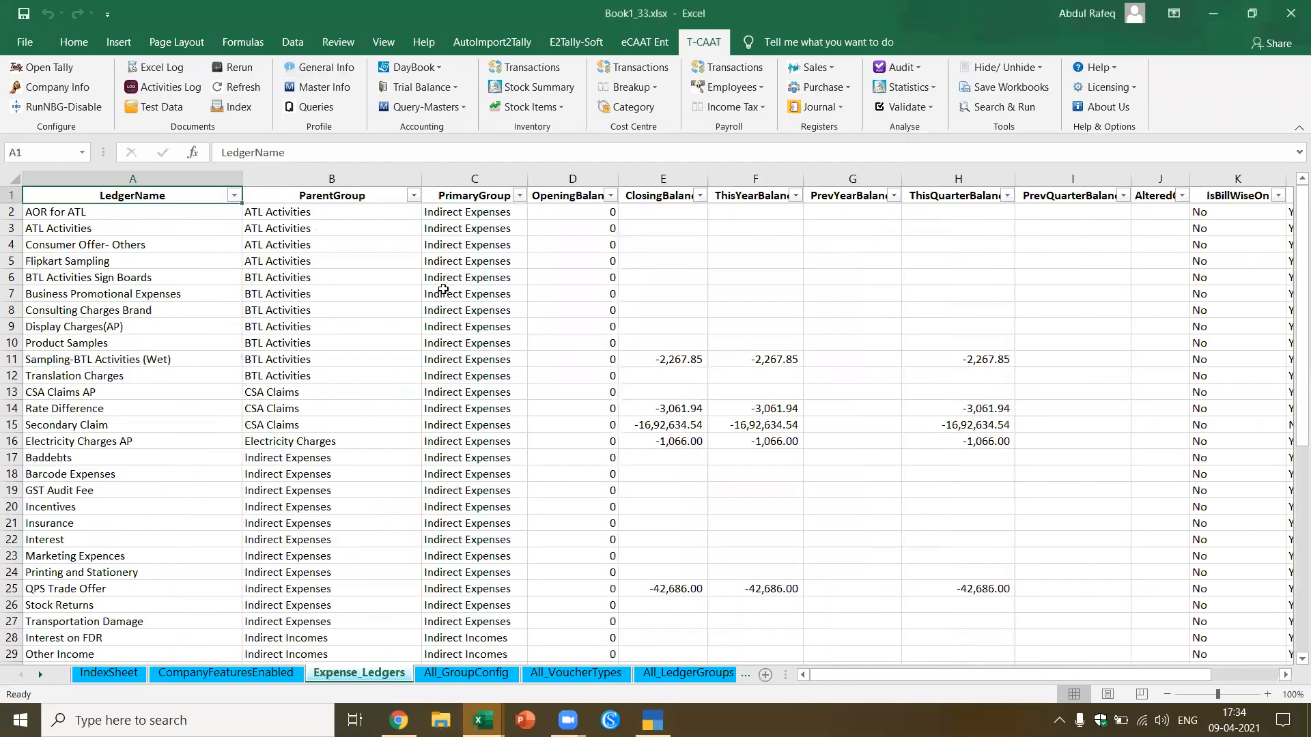
click(478, 674)
click(581, 674)
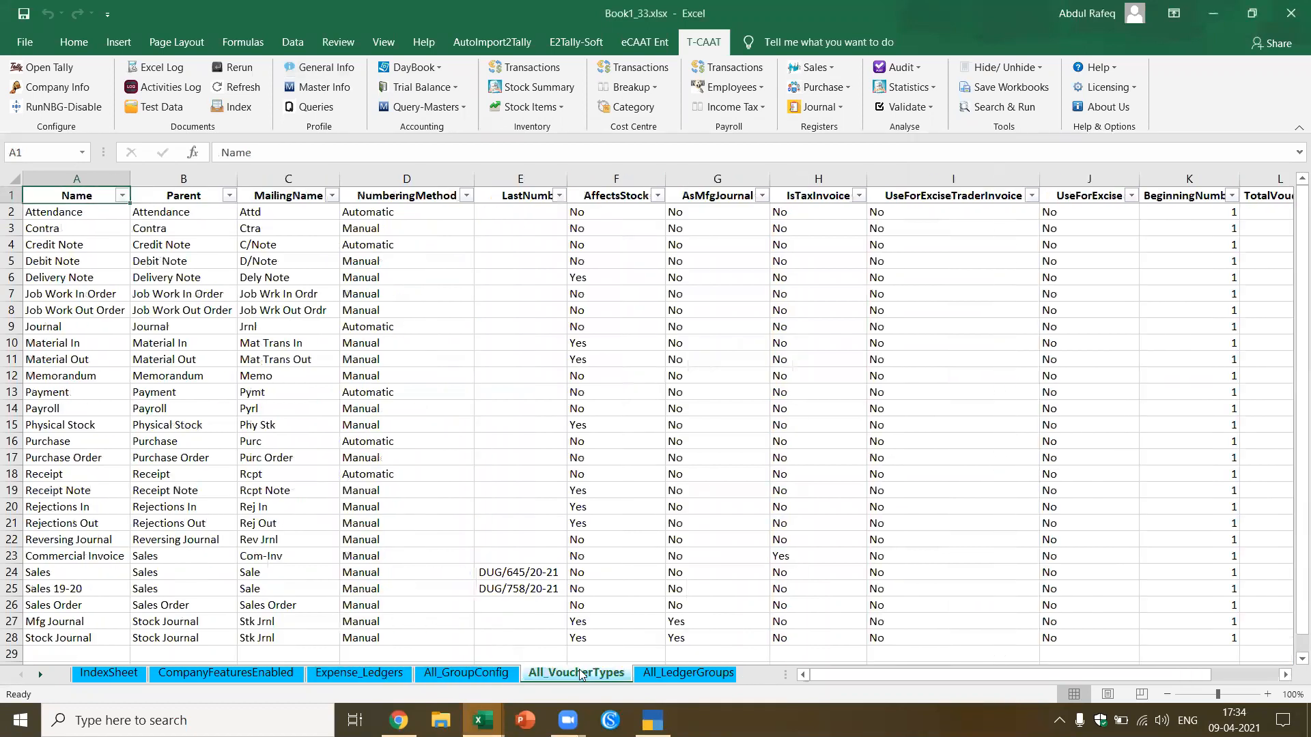
click(688, 674)
click(688, 674)
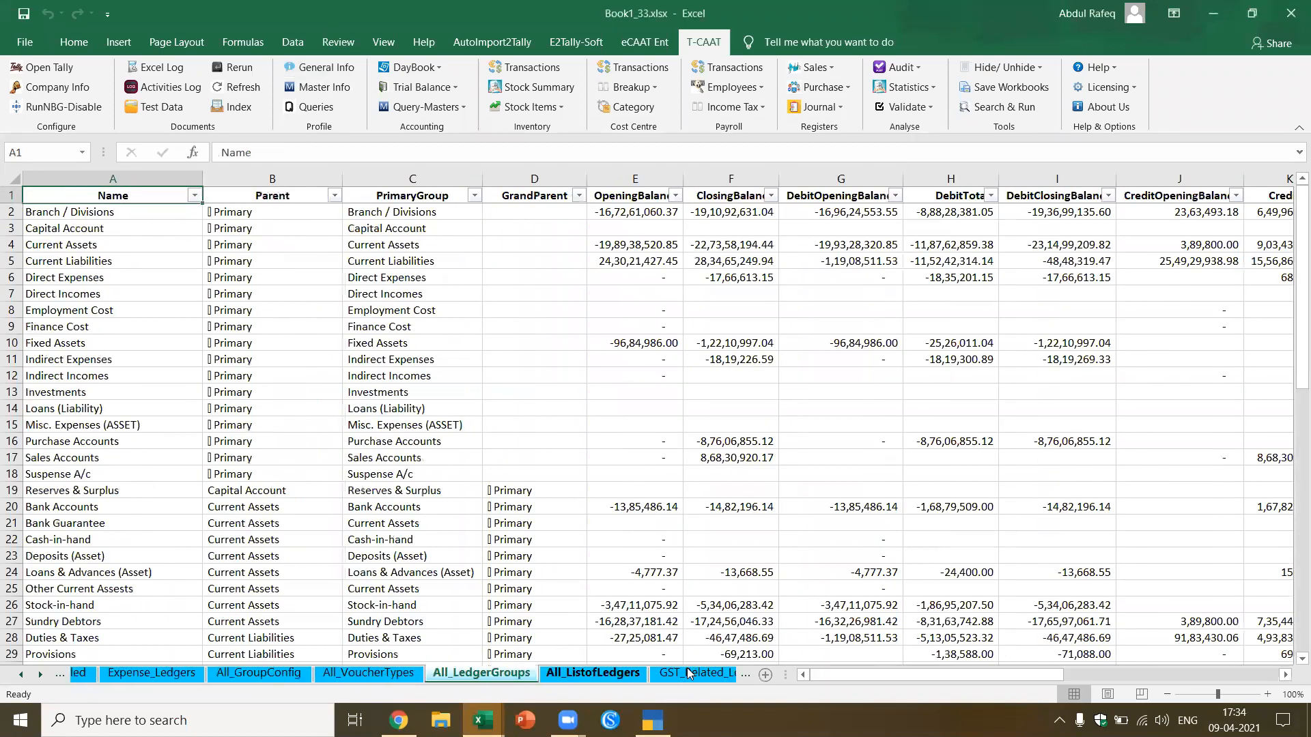
click(689, 674)
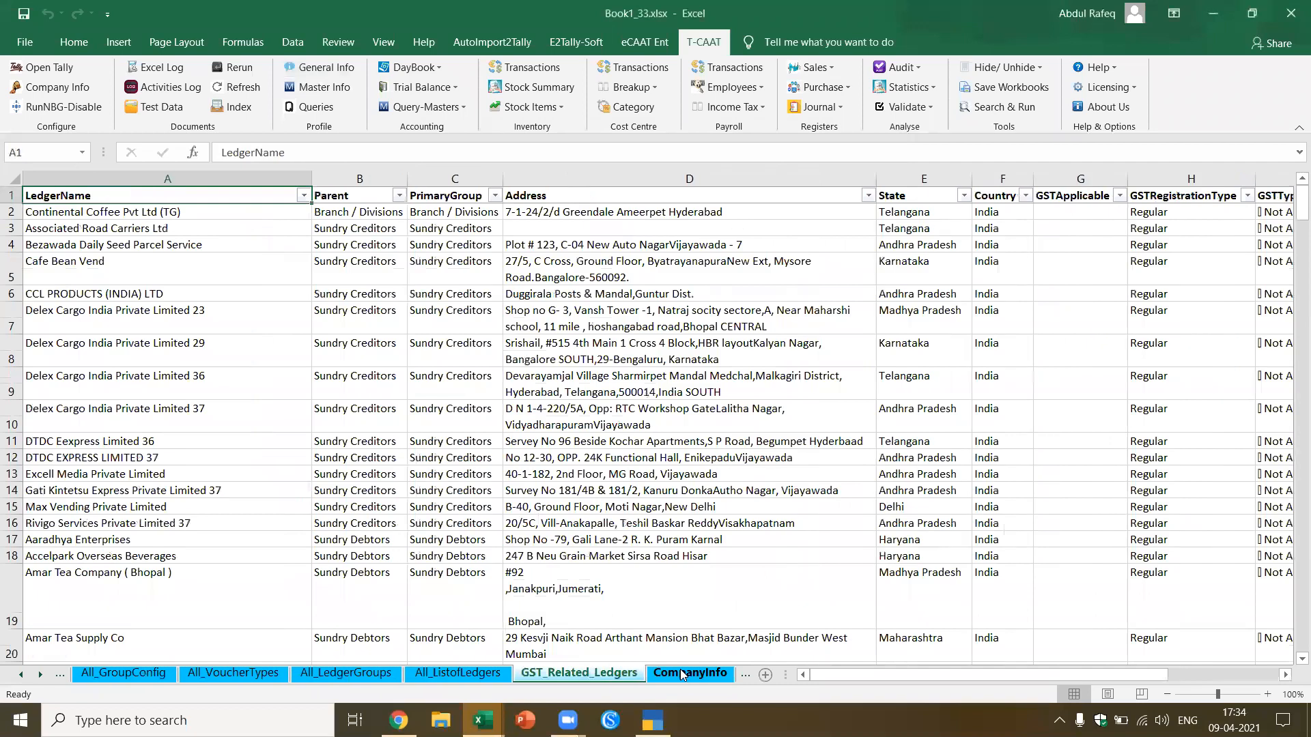
click(426, 389)
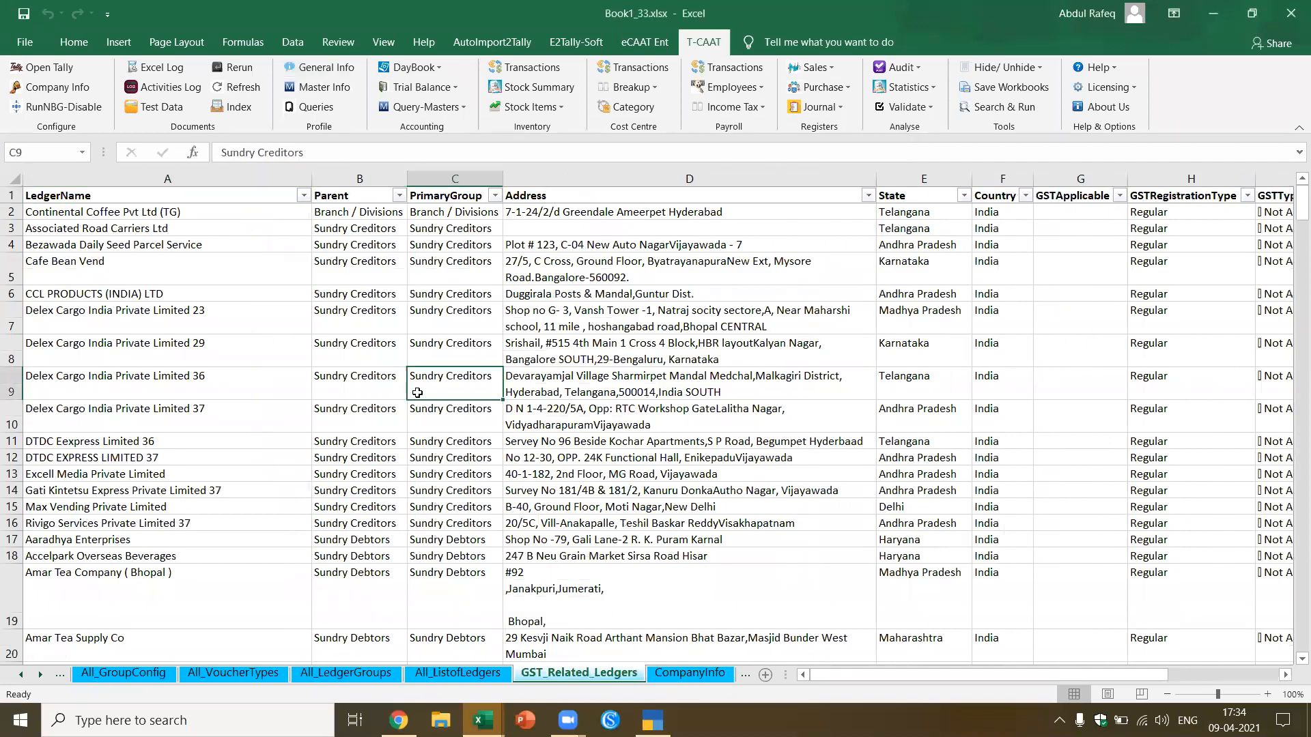
Step: Run the T-CAAT query "OB = CB where OB >0" on opening and closing balances with an index sheet
click(331, 109)
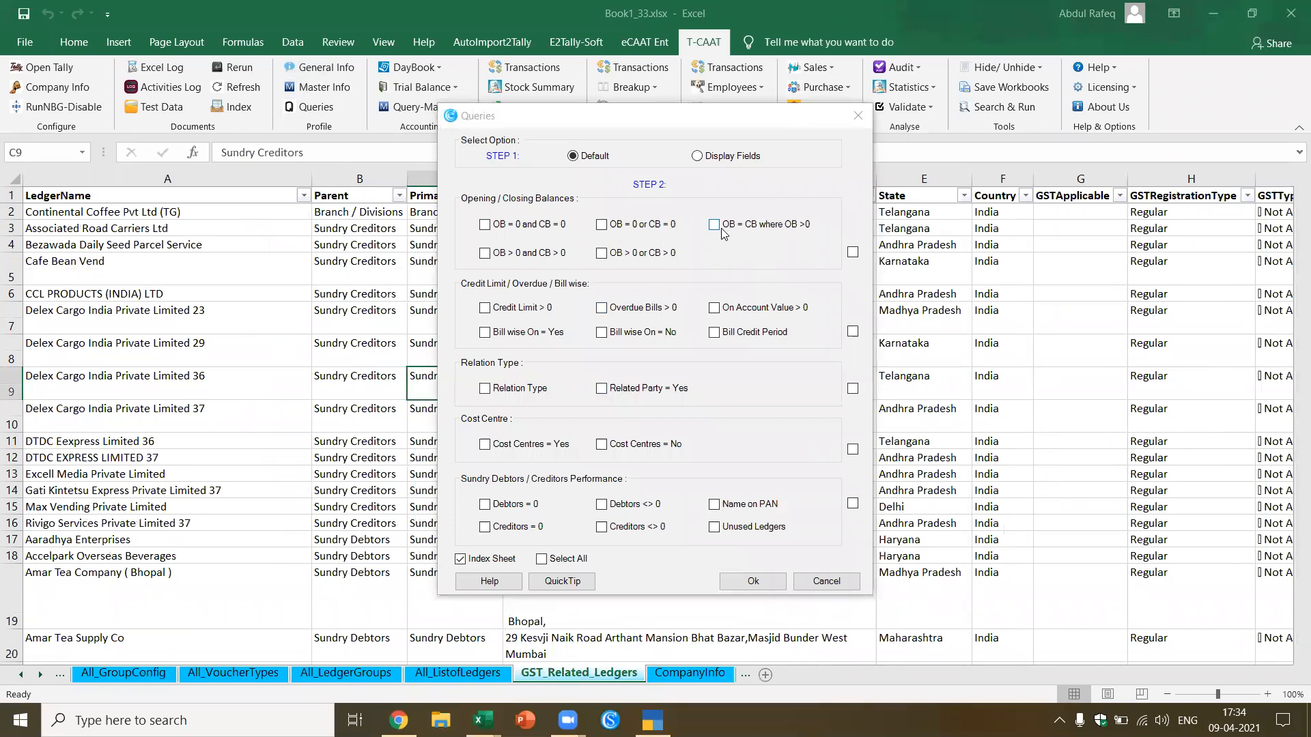
click(715, 225)
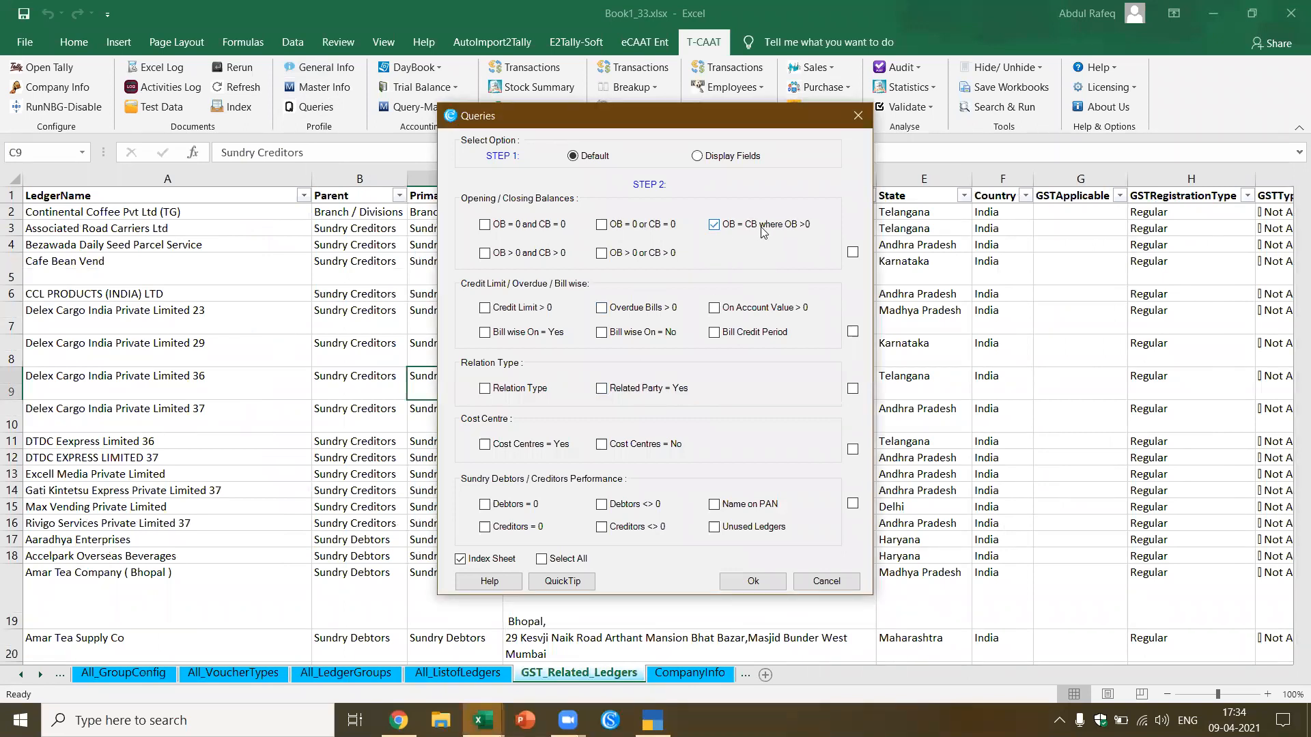
click(852, 252)
click(714, 224)
click(754, 582)
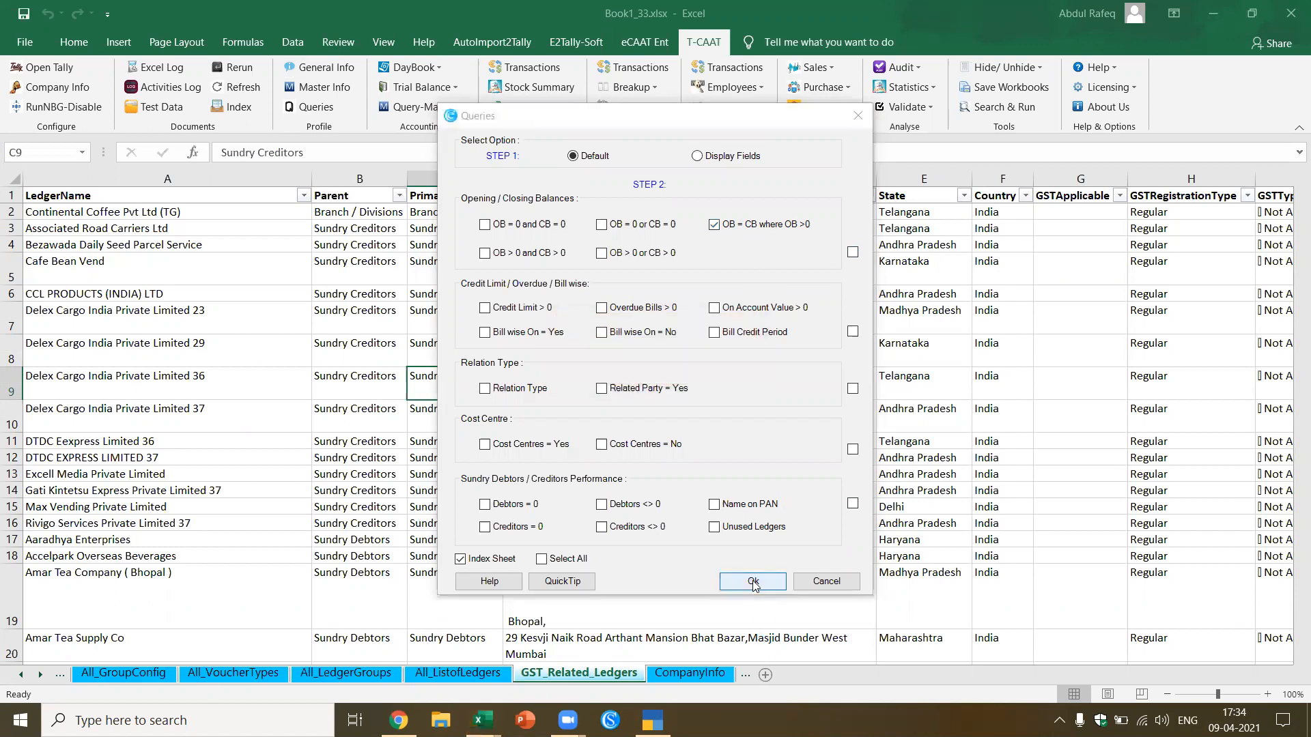
click(736, 423)
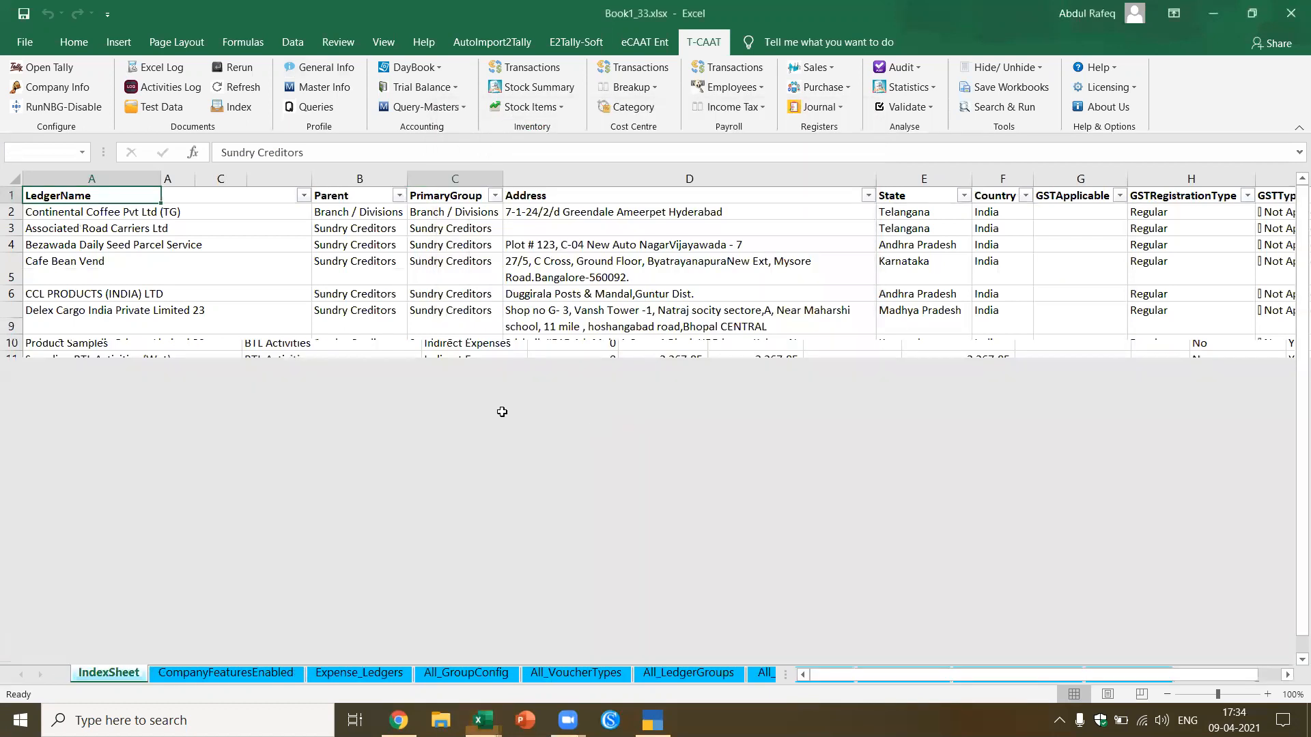
Step: Open the OBCBWOBG0_ sheet from the IndexSheet and examine its opening and closing balances
click(75, 311)
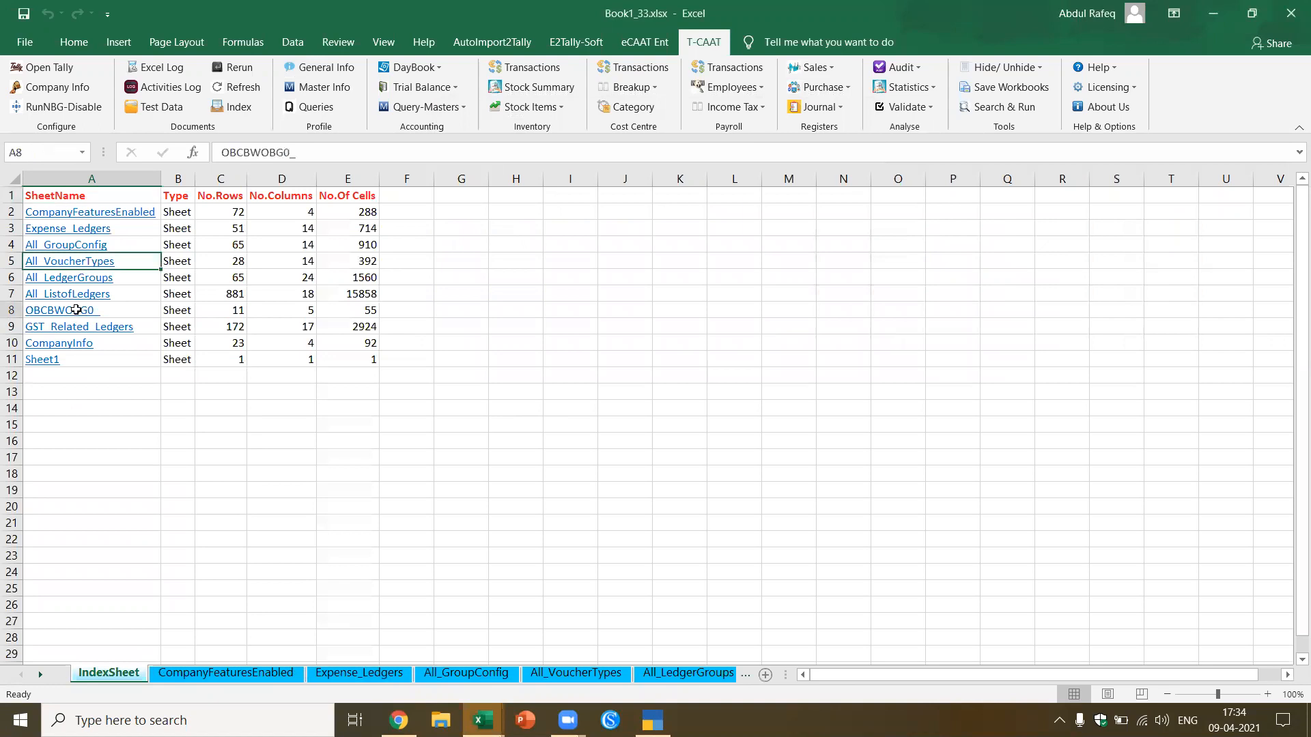
click(379, 268)
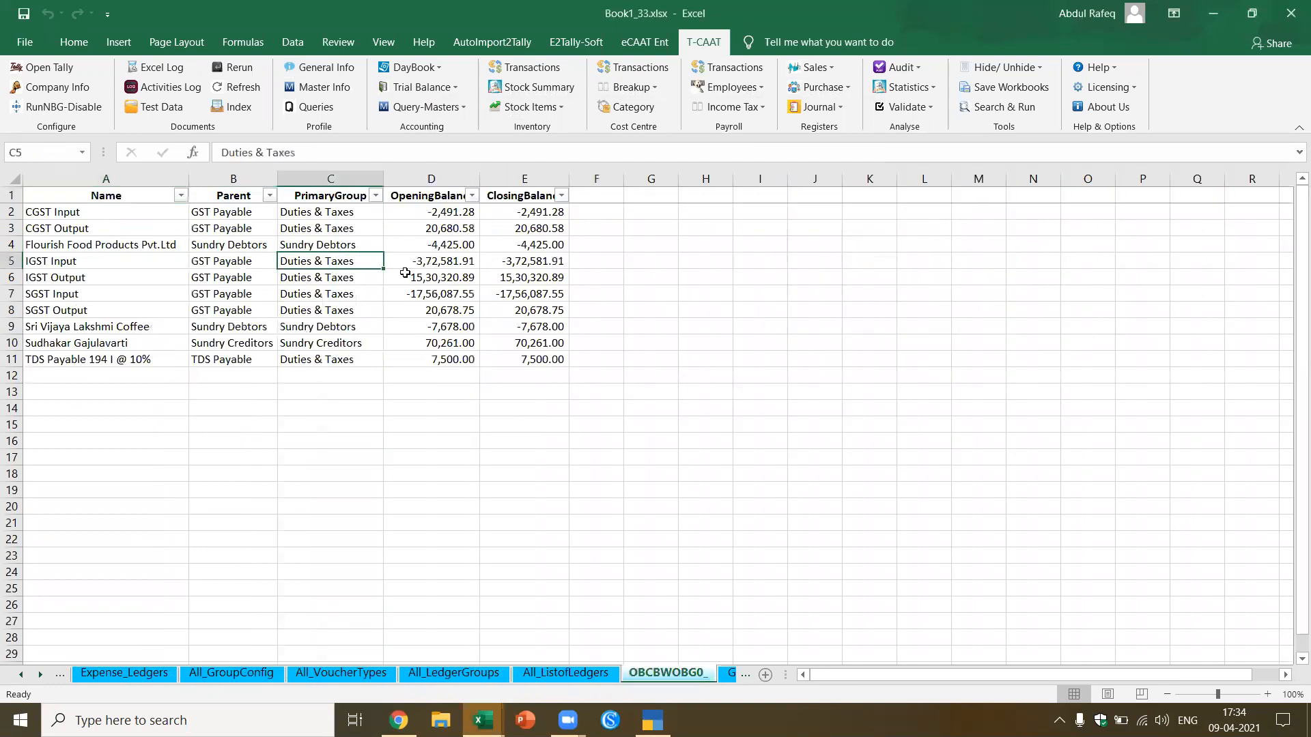
click(441, 209)
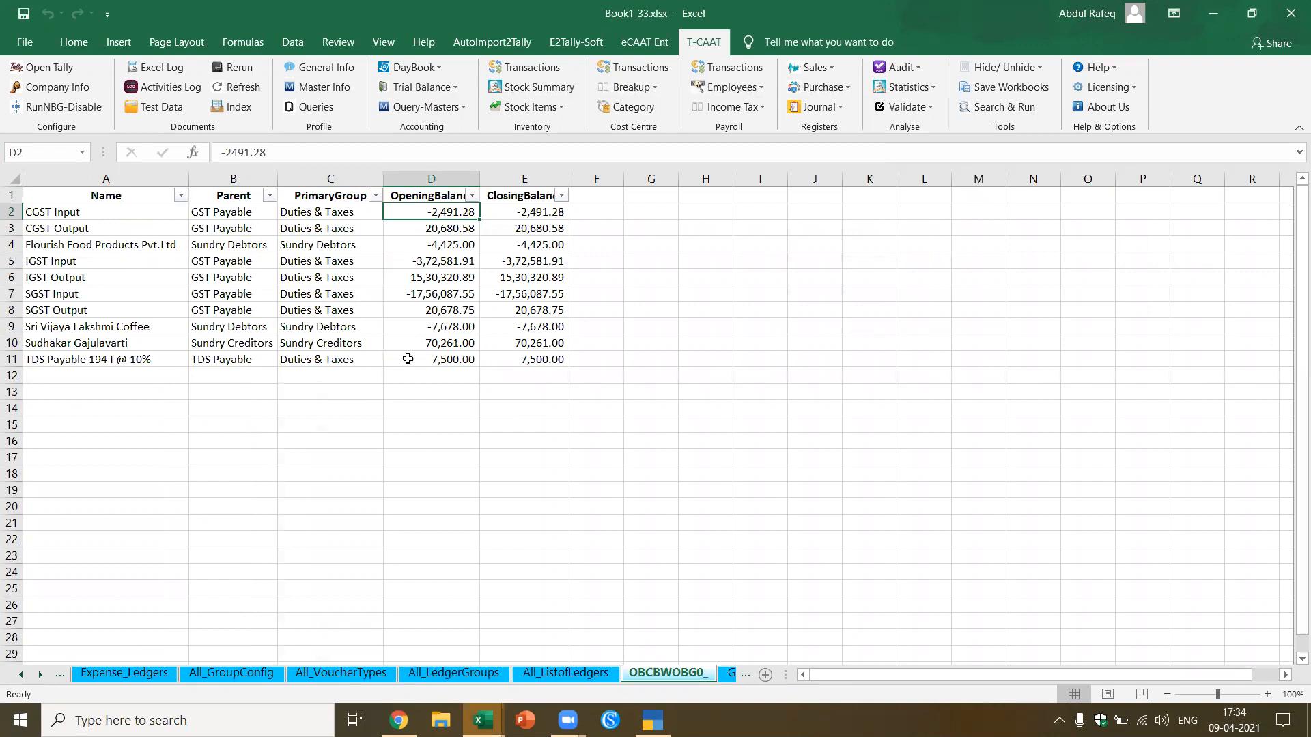
Step: Look over the other options in the Queries dialog, and close it without running a query
click(316, 107)
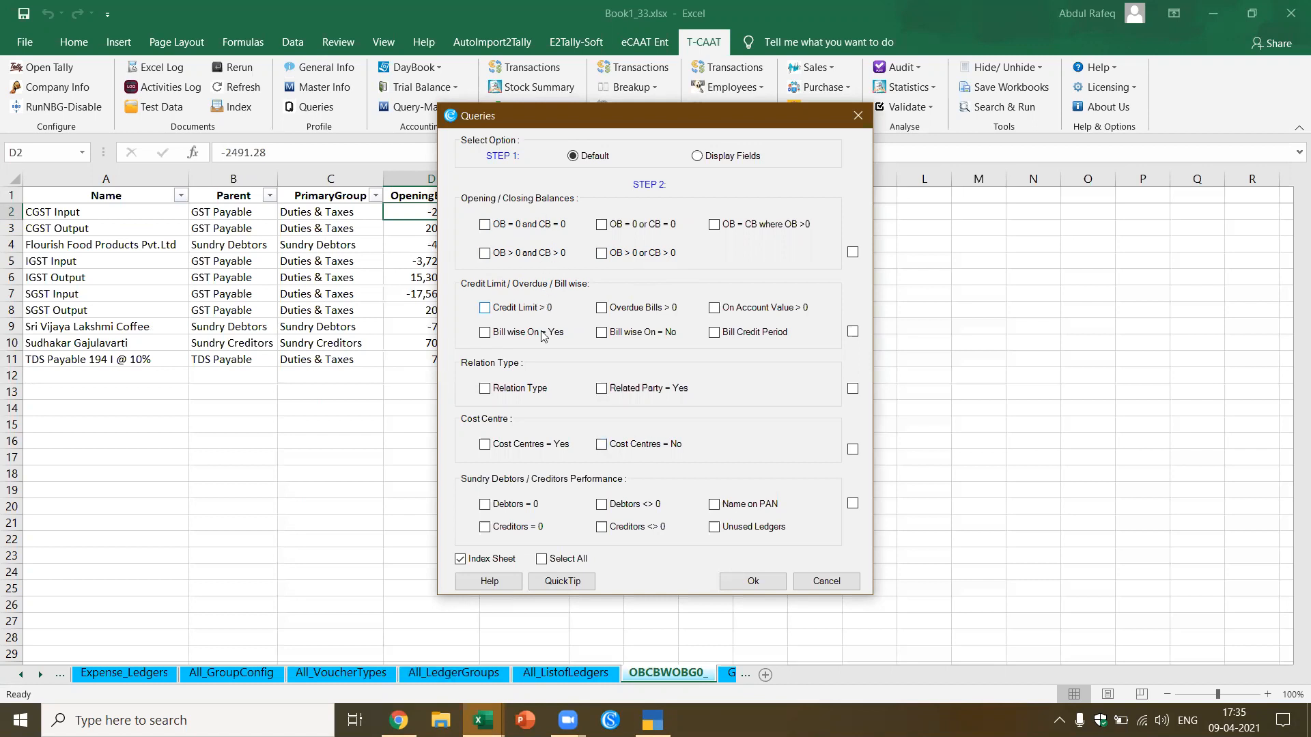
click(823, 581)
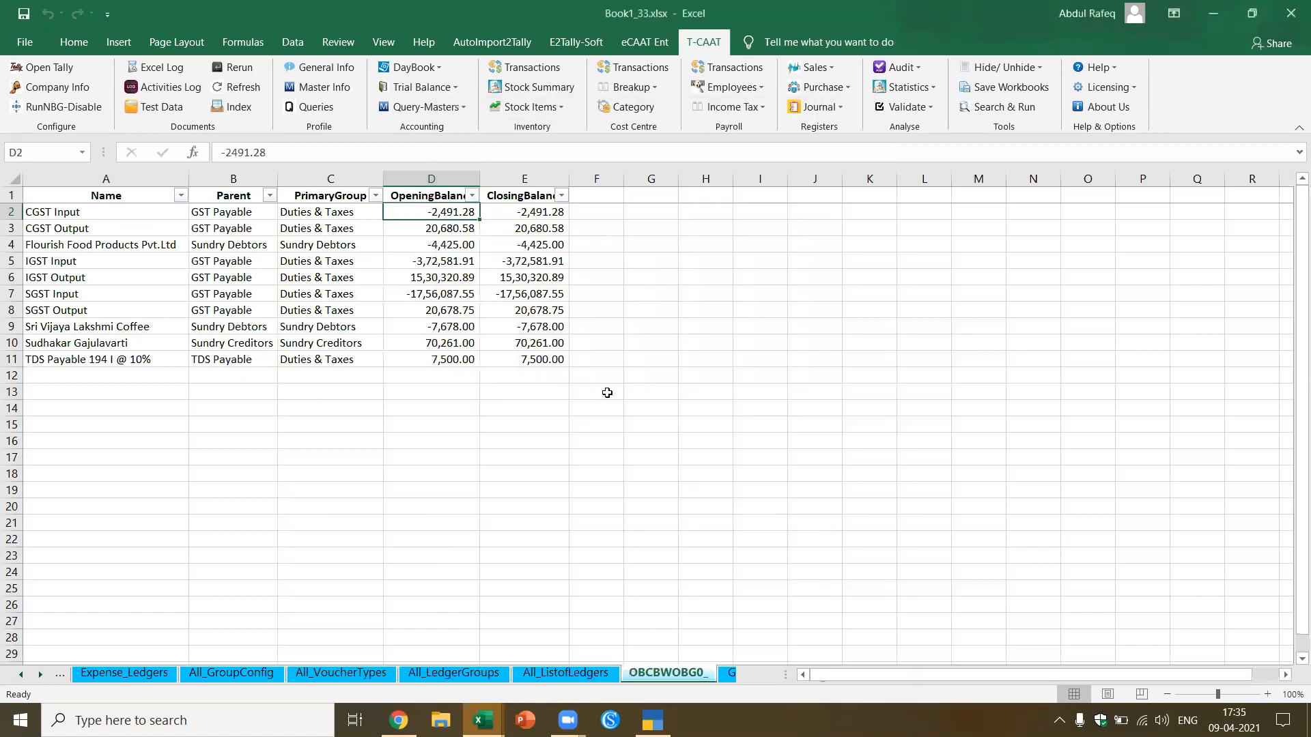
click(550, 377)
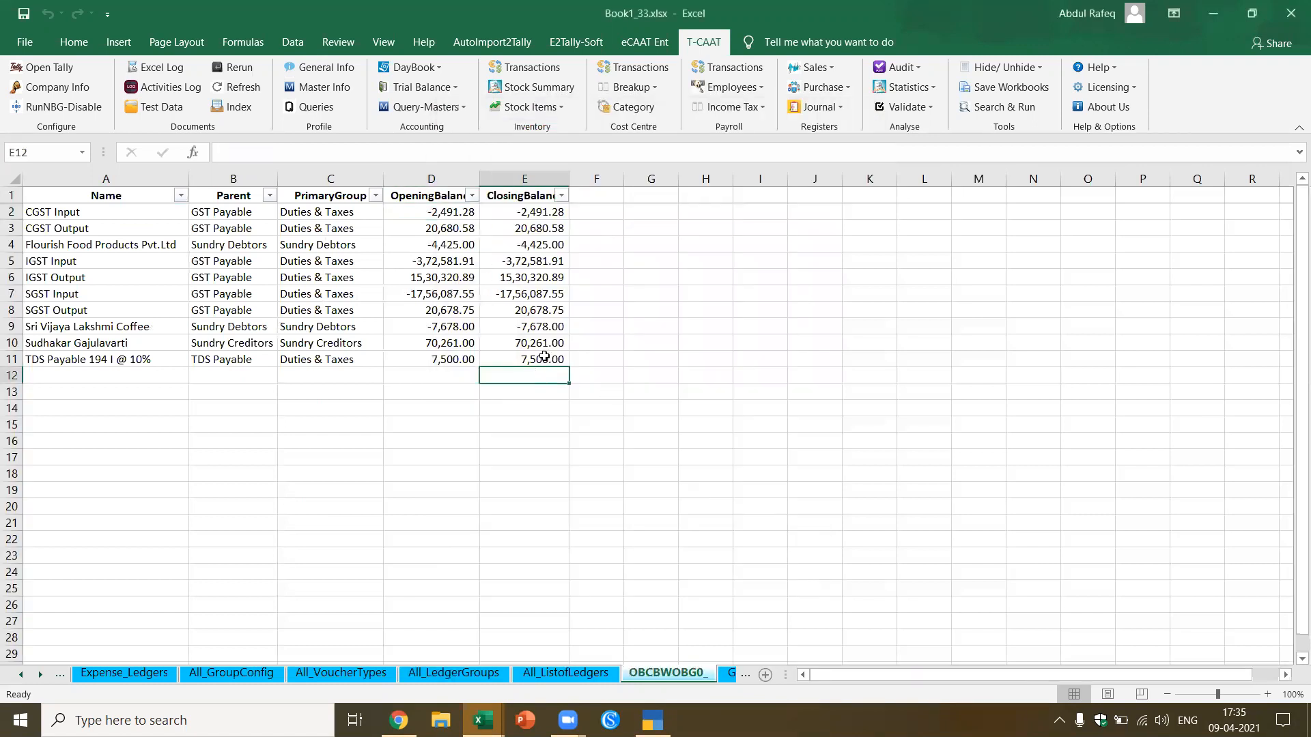
Step: Import the daybook transactions for the specific voucher type Purchase, keeping the default period and included fields
click(440, 68)
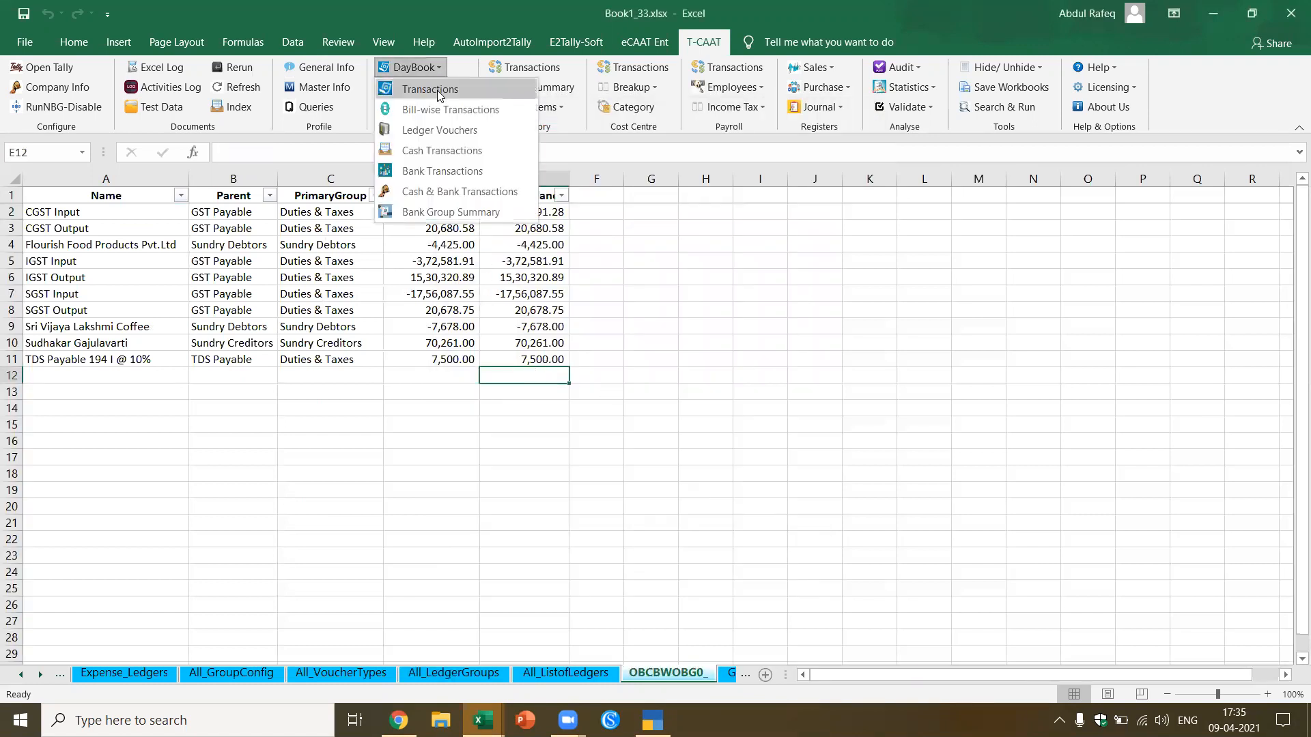
click(430, 90)
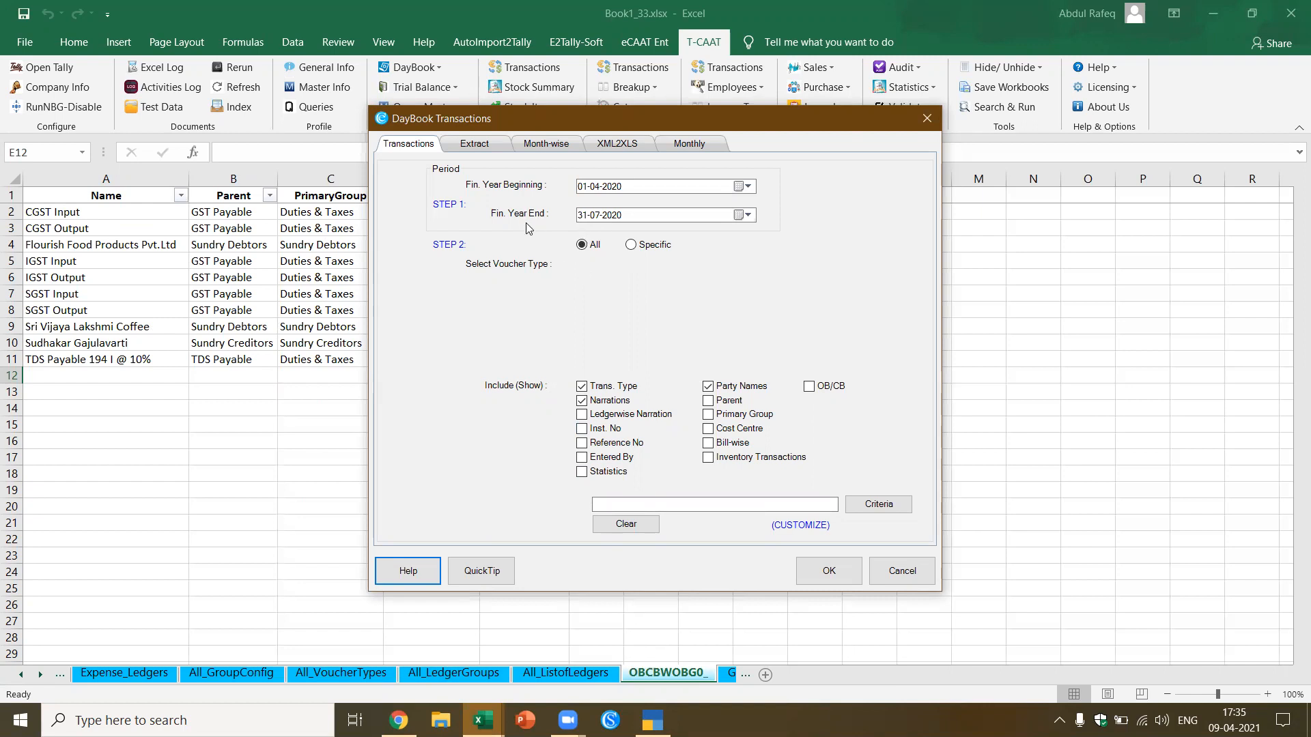
click(631, 245)
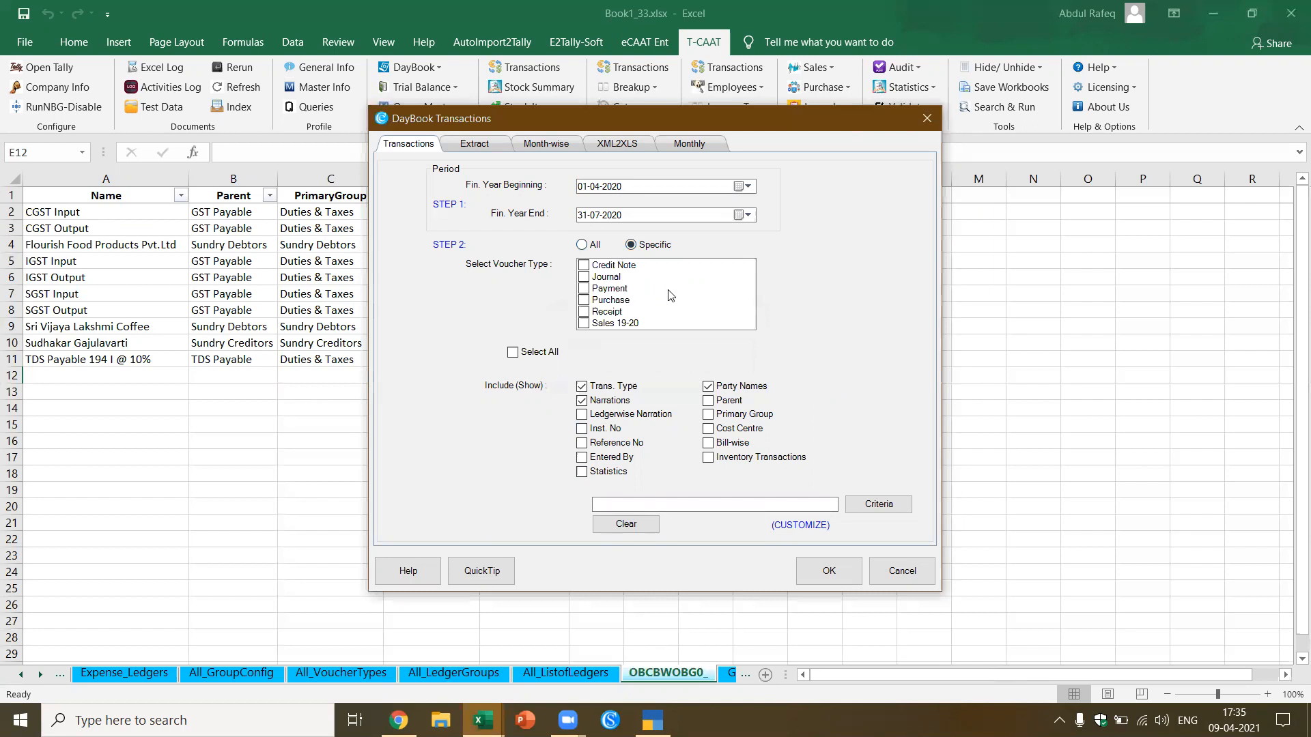
click(595, 300)
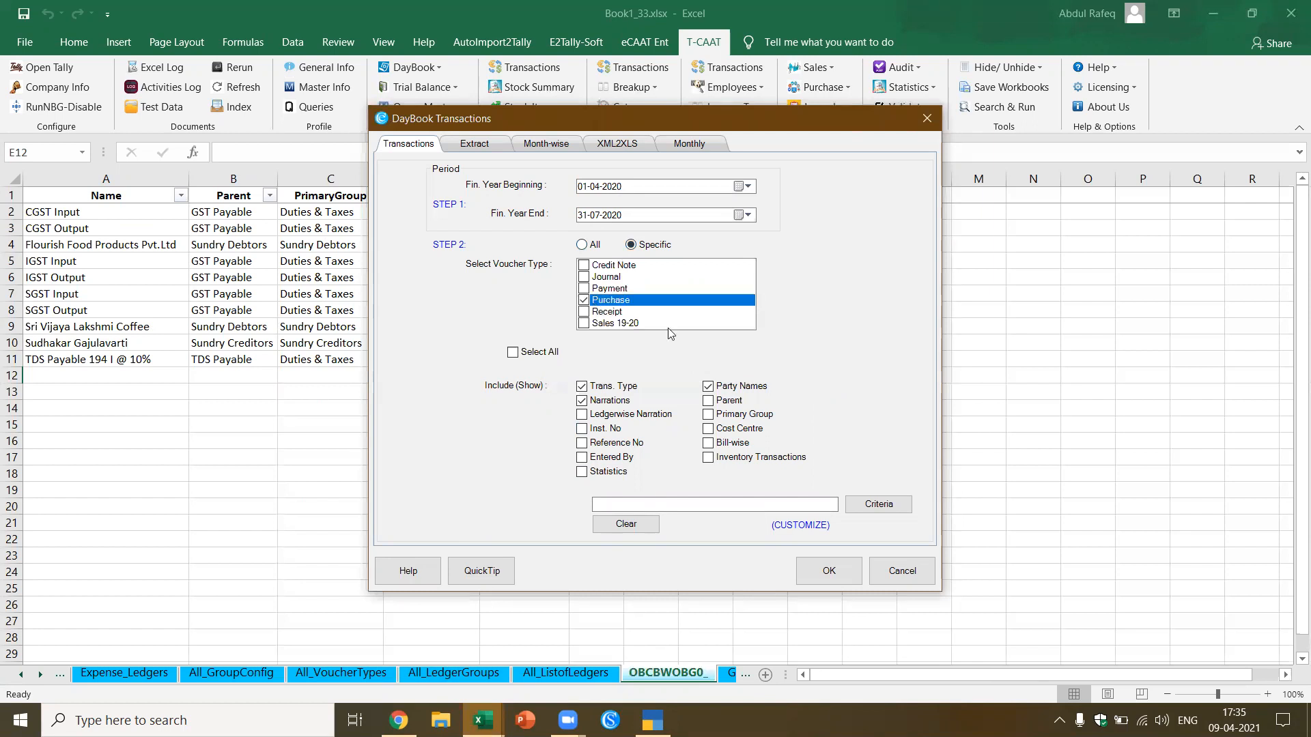
click(828, 568)
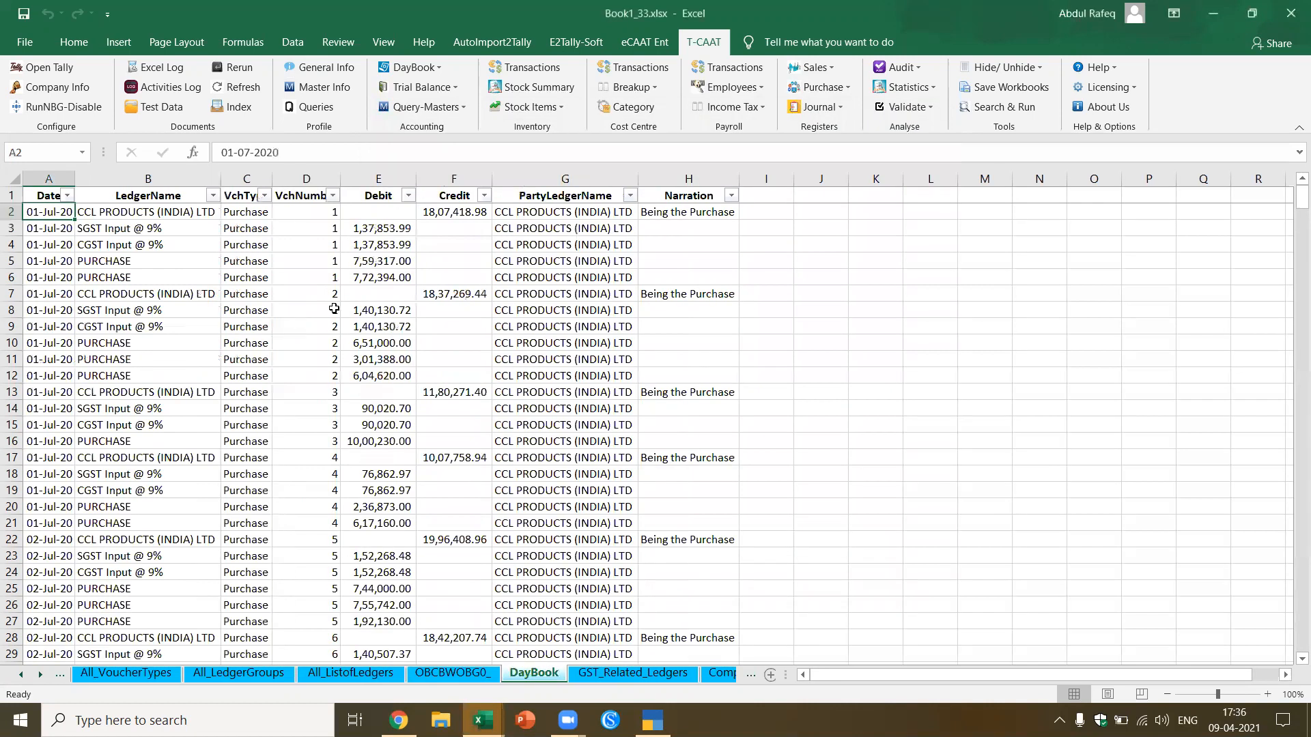
Step: Skim the DayBook sheet down to its last row, and filter LedgerName to show only PURCHASE entries
click(162, 281)
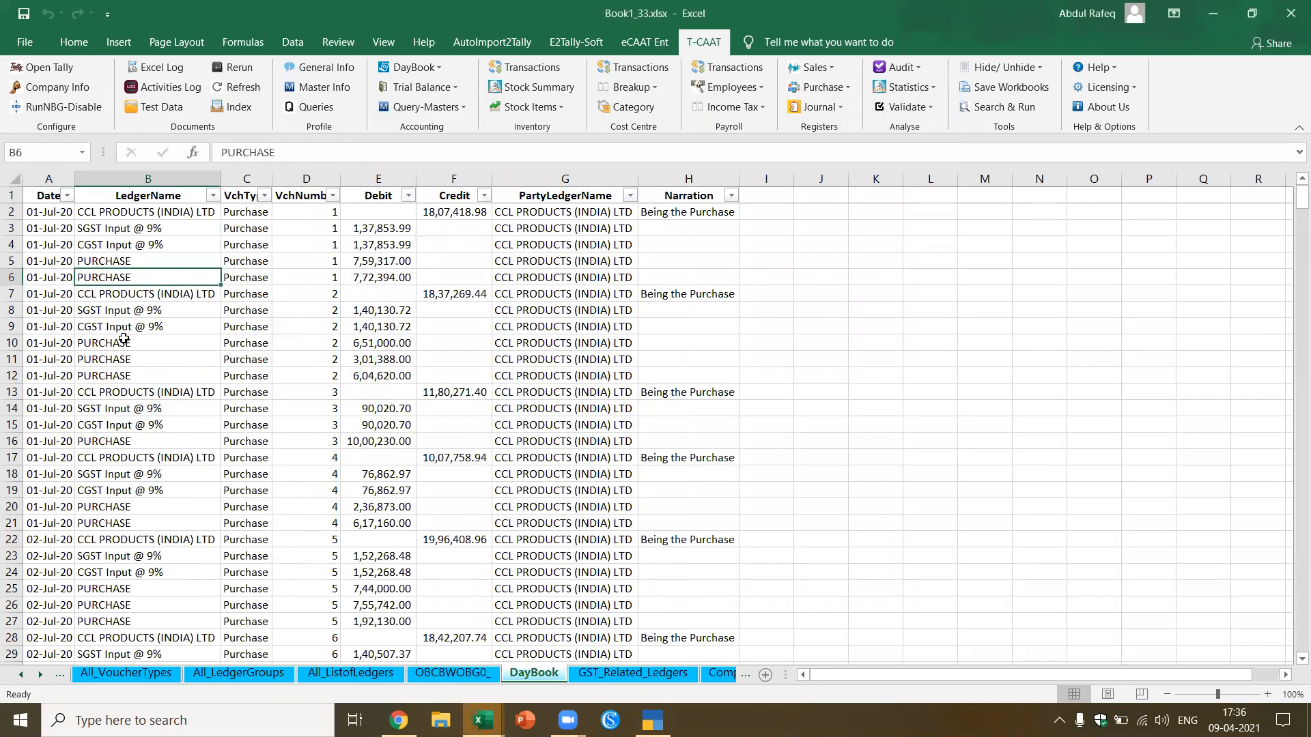
click(47, 424)
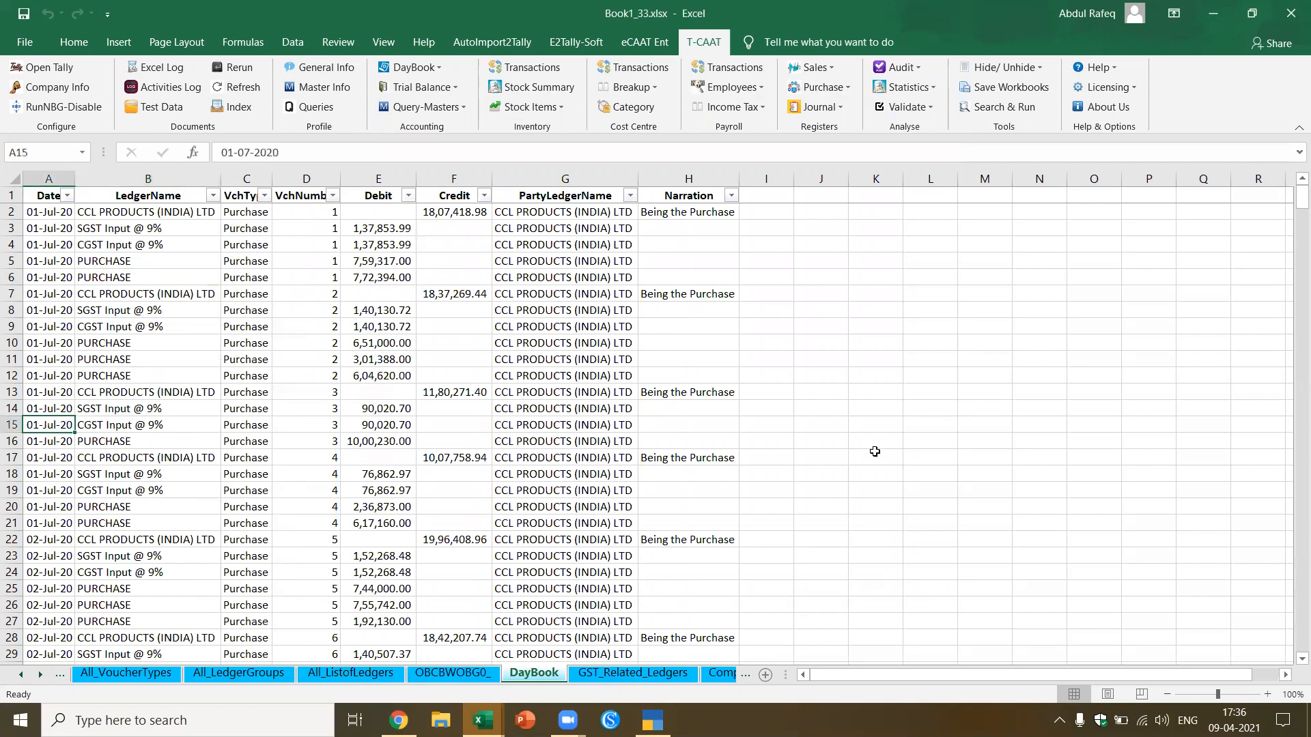
key(ctrl+Down)
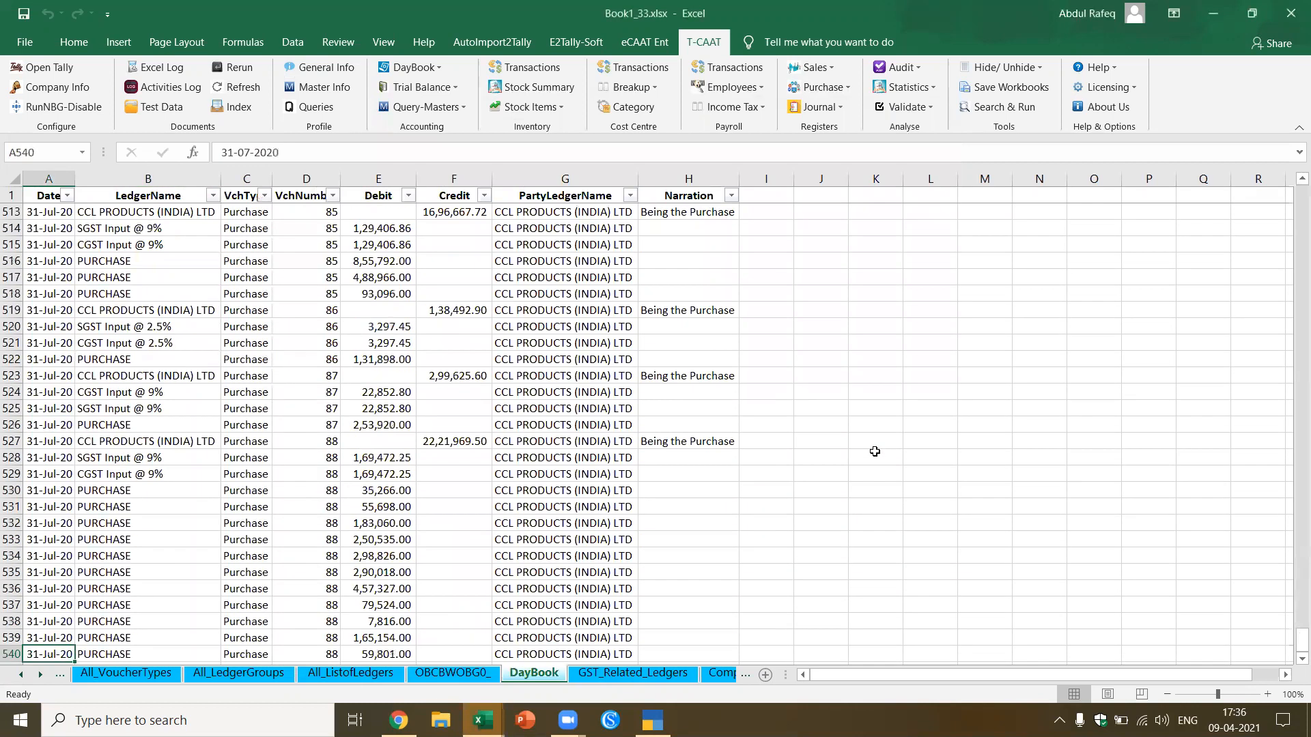
key(ctrl+Home)
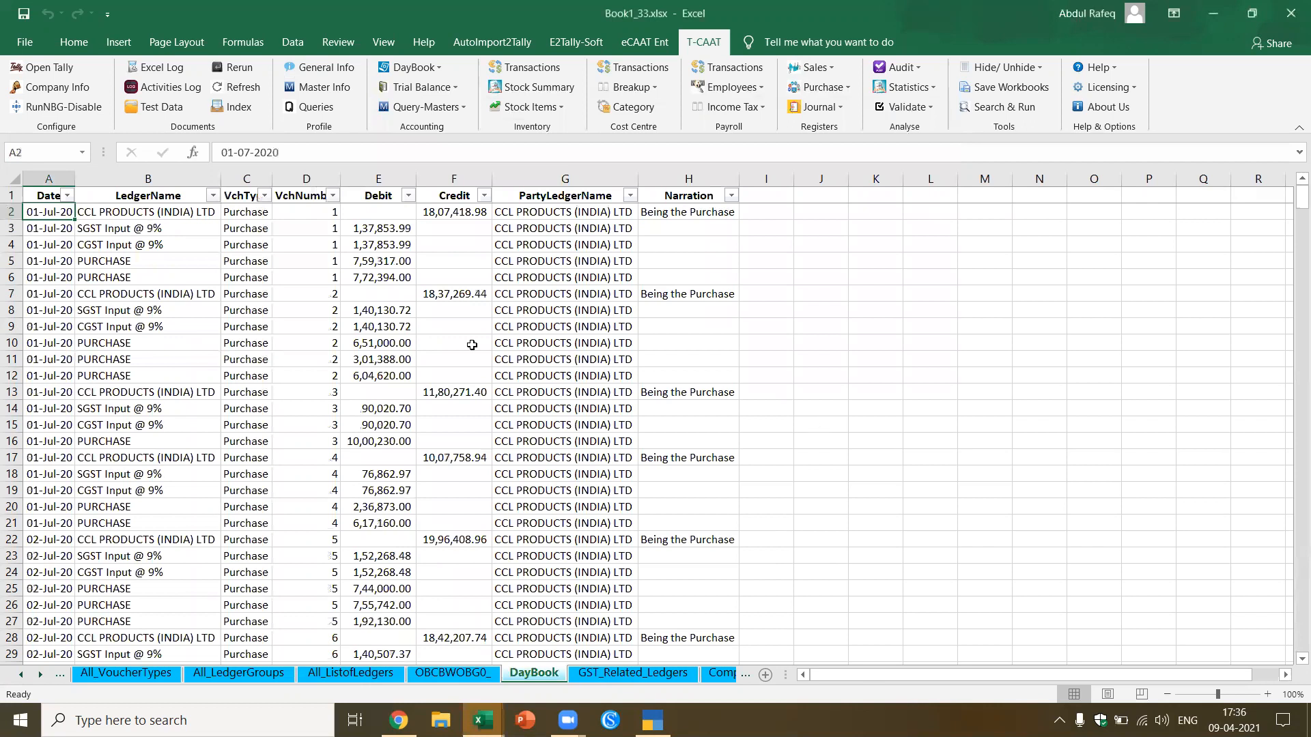
click(213, 196)
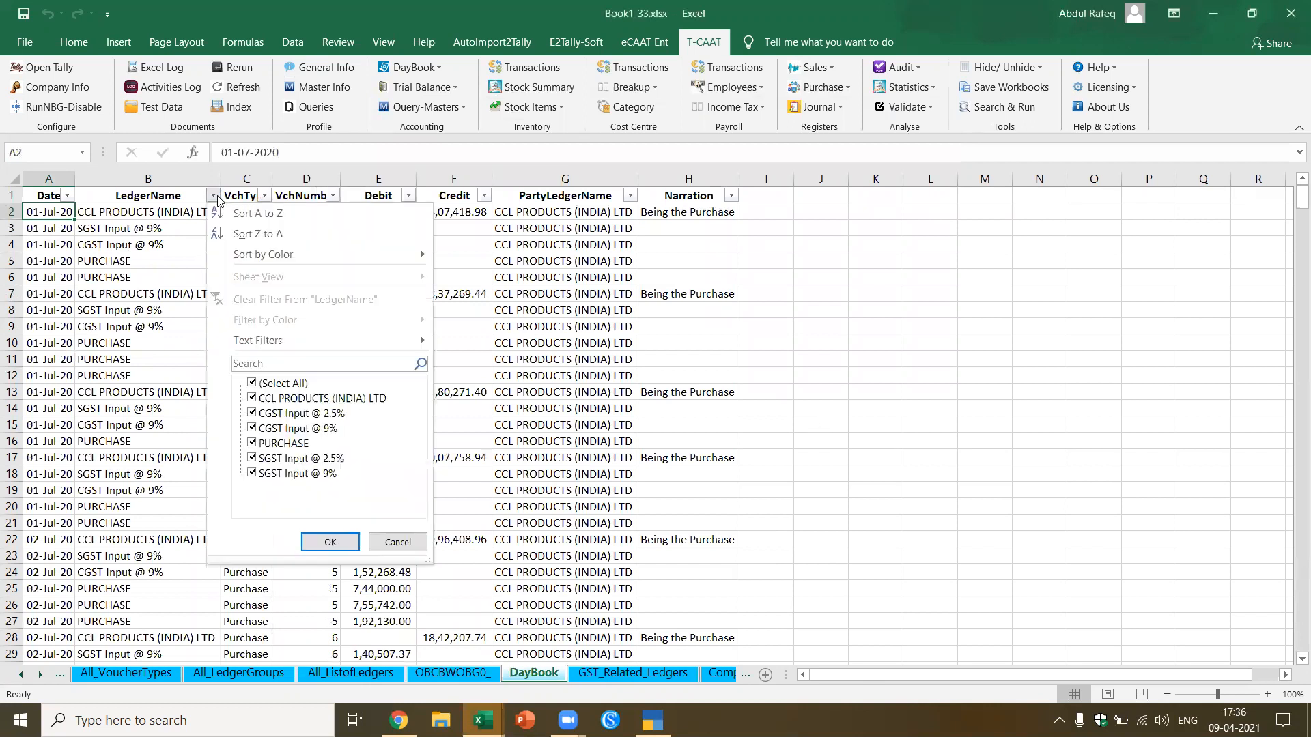
click(253, 384)
click(251, 443)
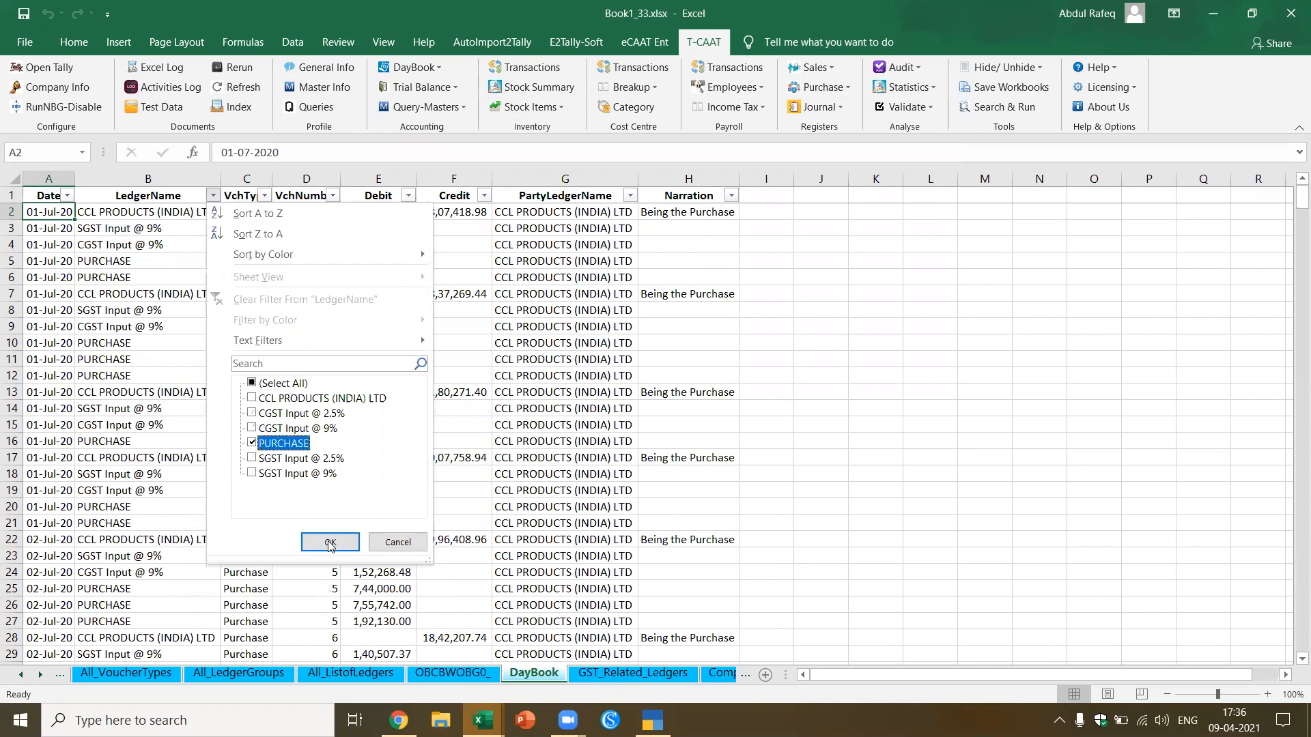
click(328, 541)
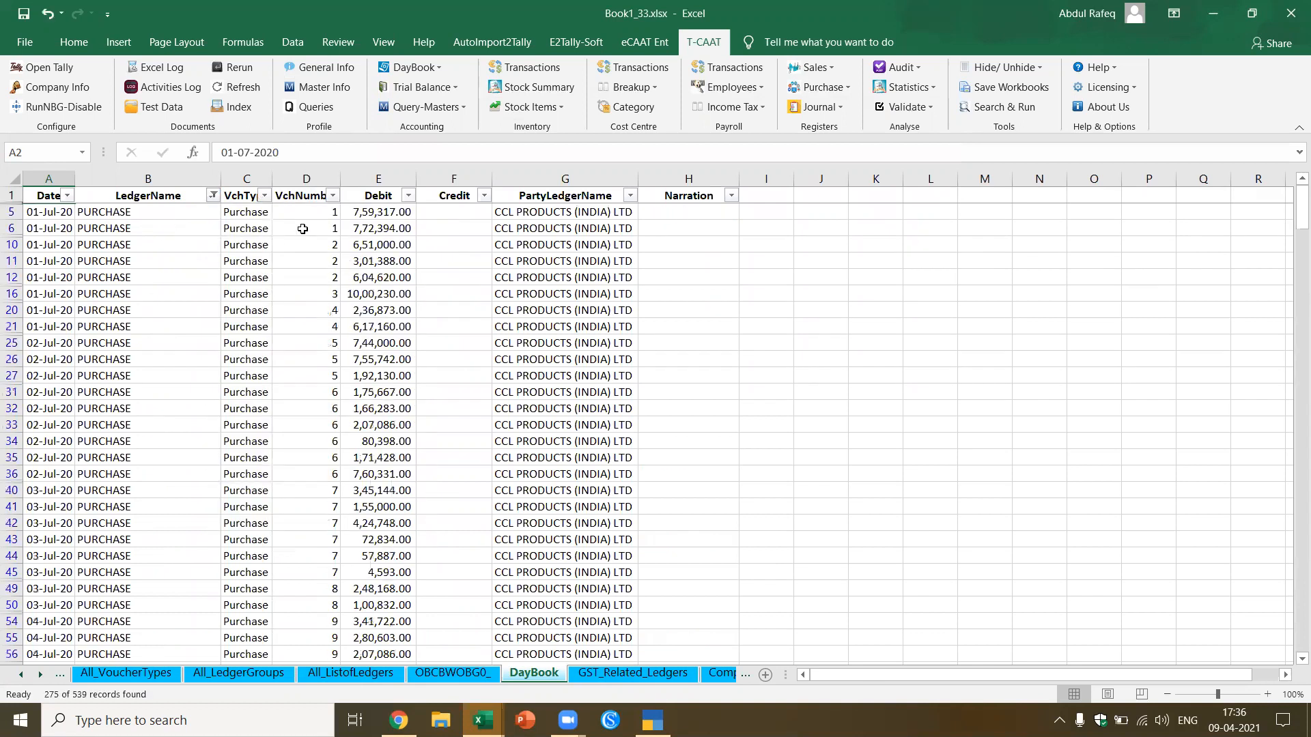
Step: Check the Debit column's total for the filtered PURCHASE rows and look over the neighbouring voucher columns
click(348, 194)
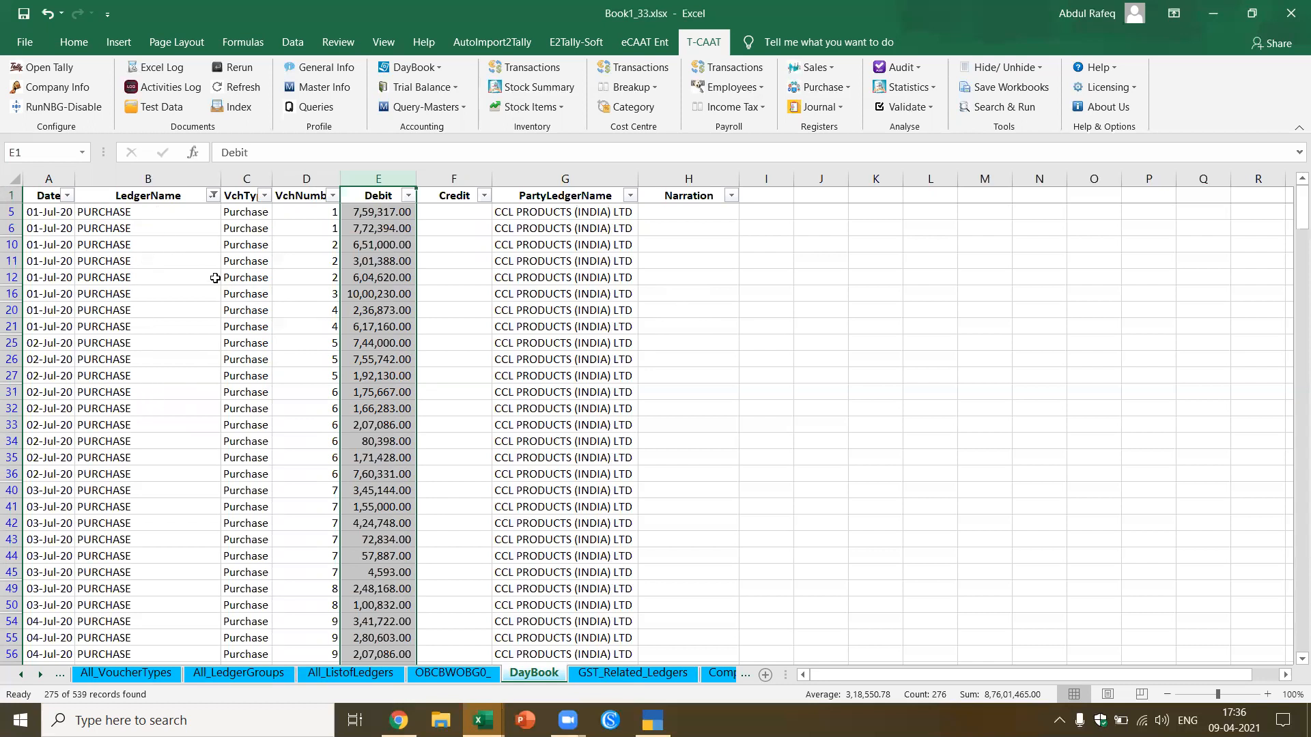
click(287, 323)
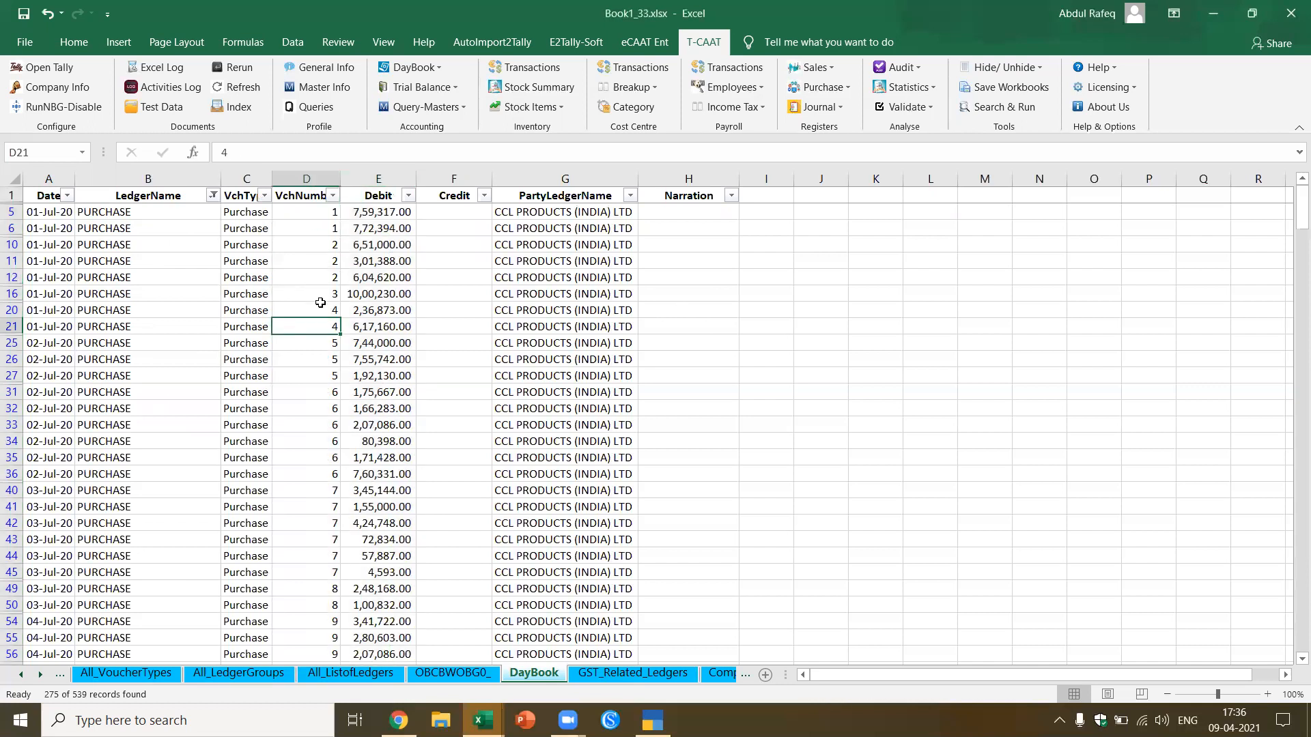
click(428, 311)
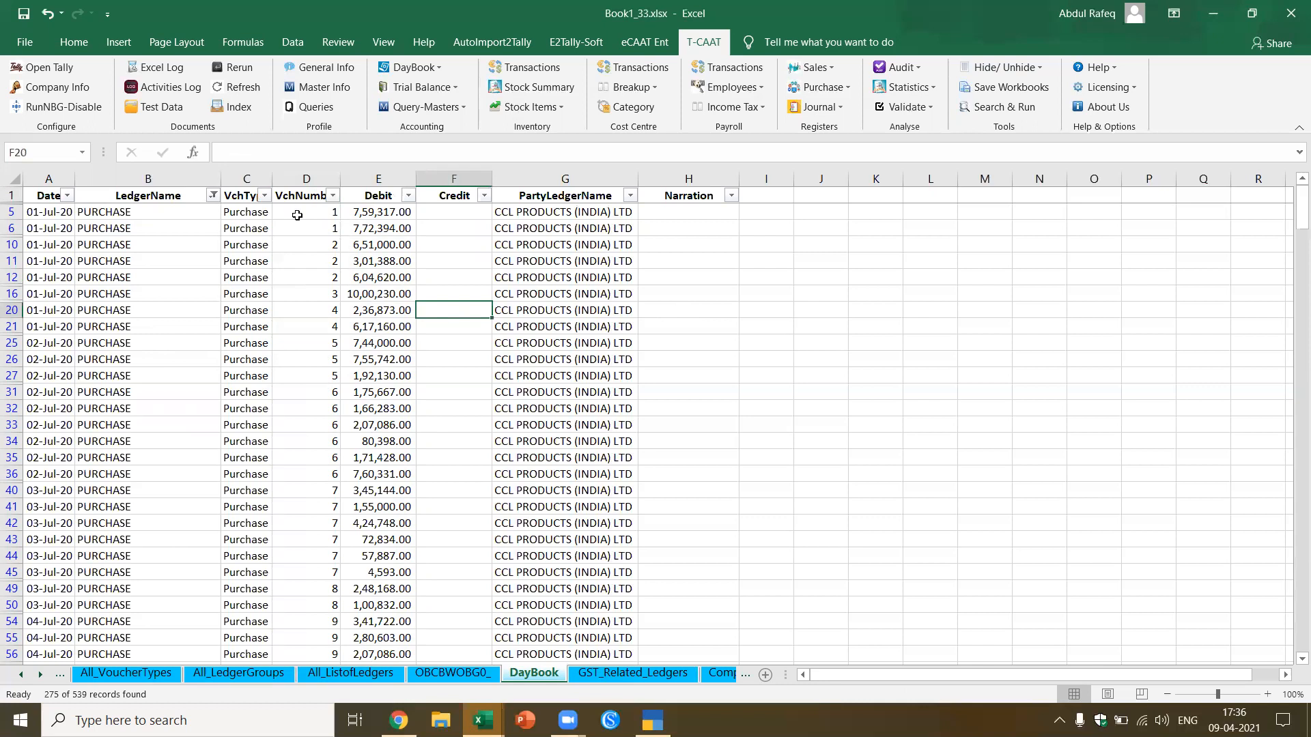
click(243, 325)
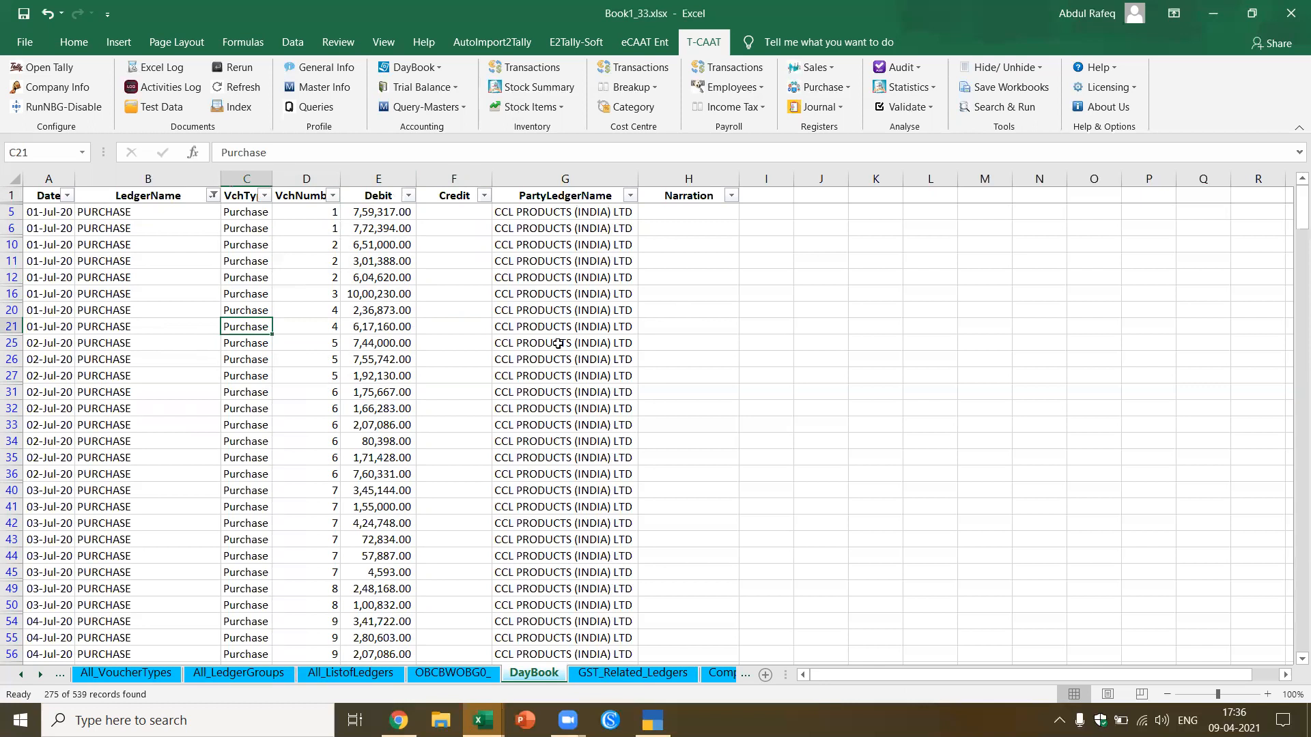
click(121, 293)
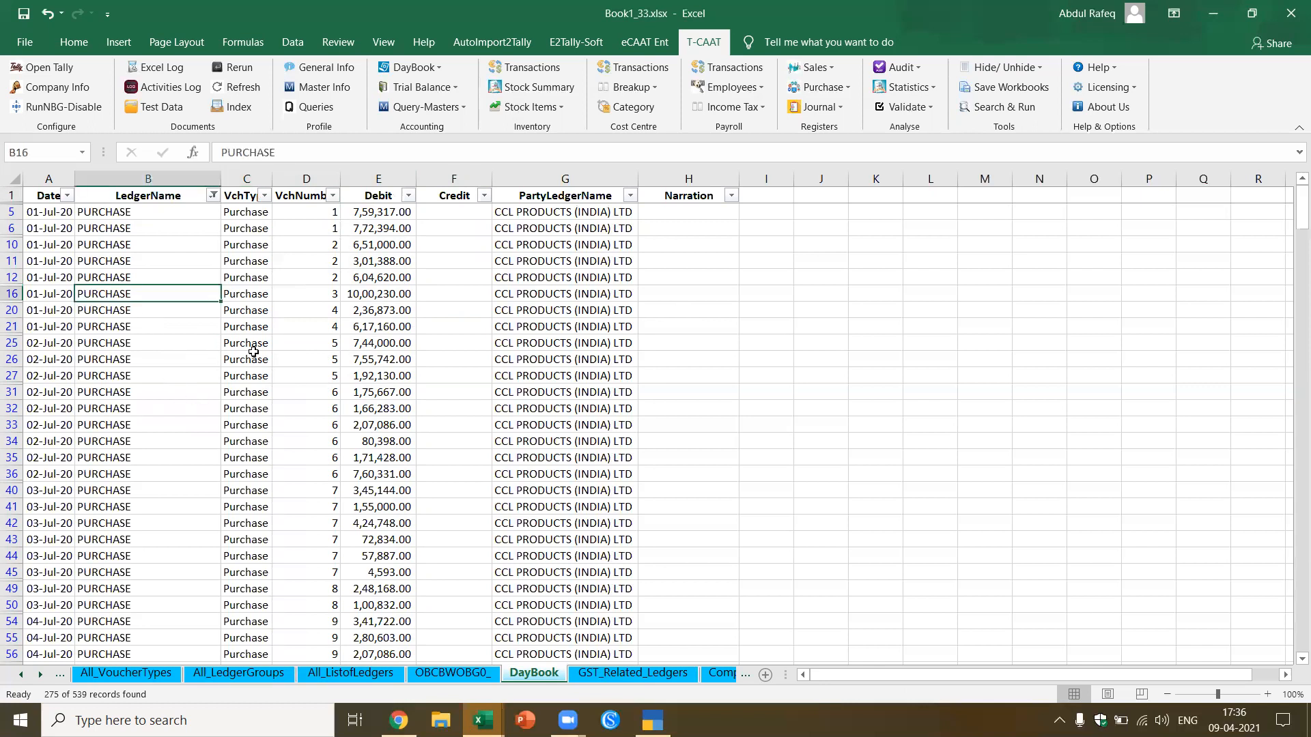
click(468, 357)
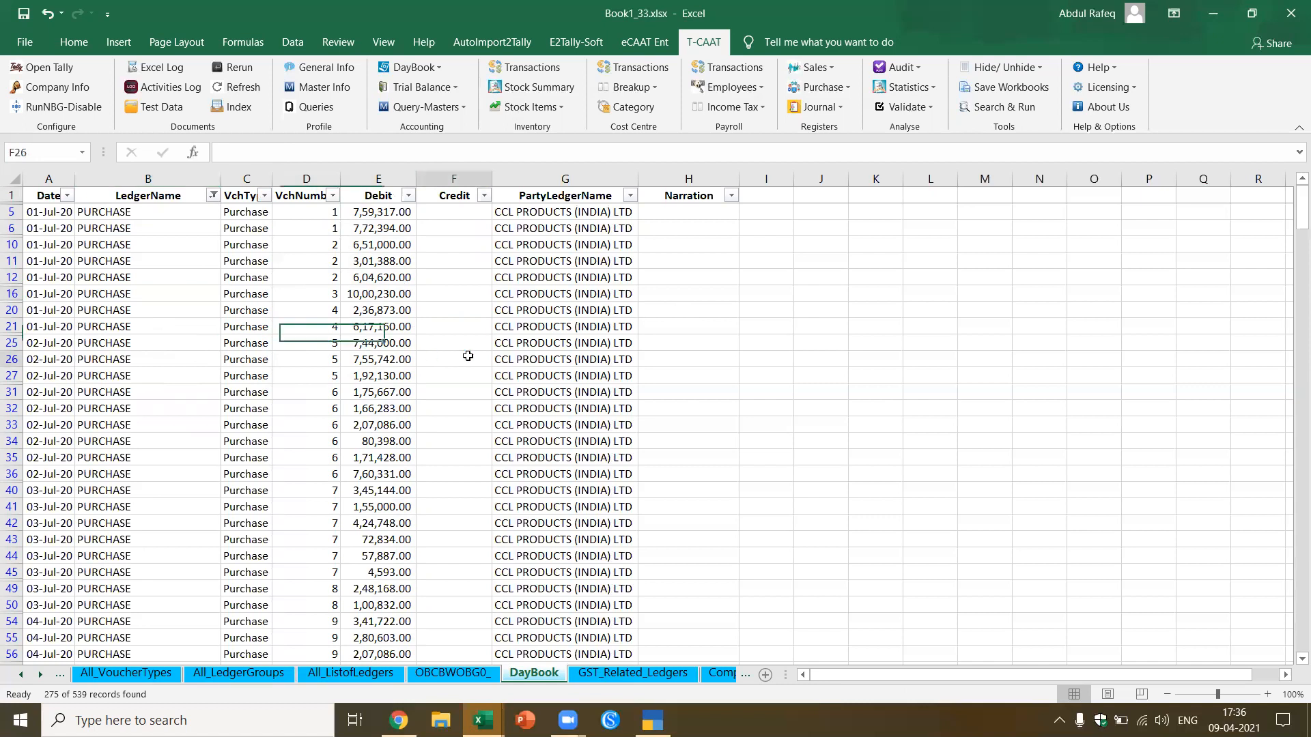
Step: Import the daybook transactions for the Purchase voucher type again, this time including Inventory Transactions
click(437, 68)
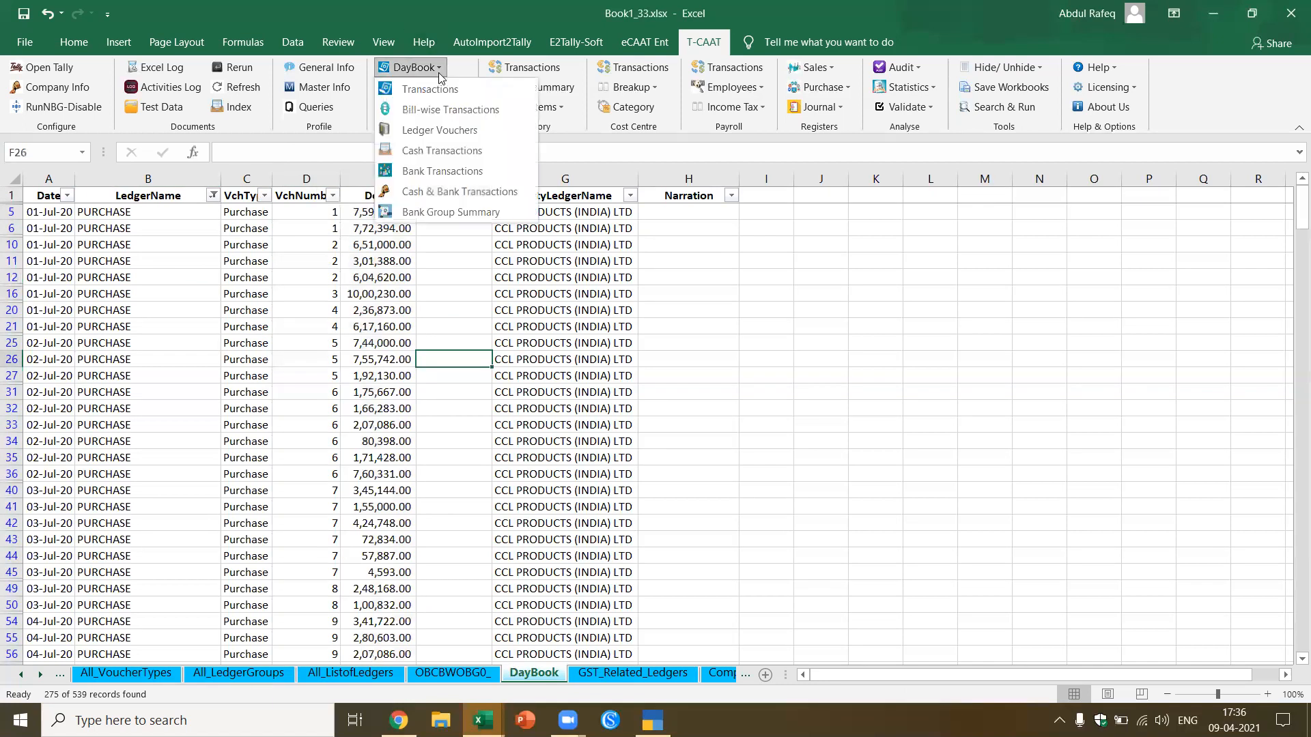
click(437, 96)
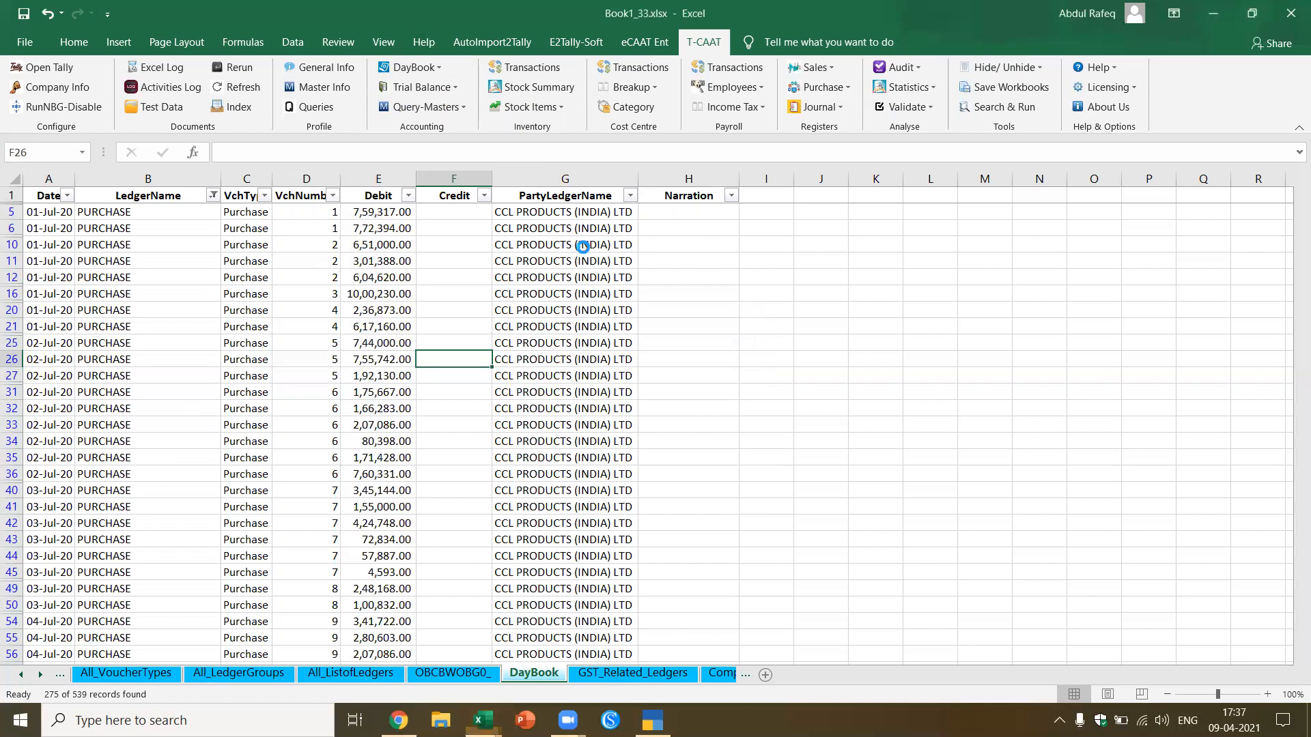
click(631, 245)
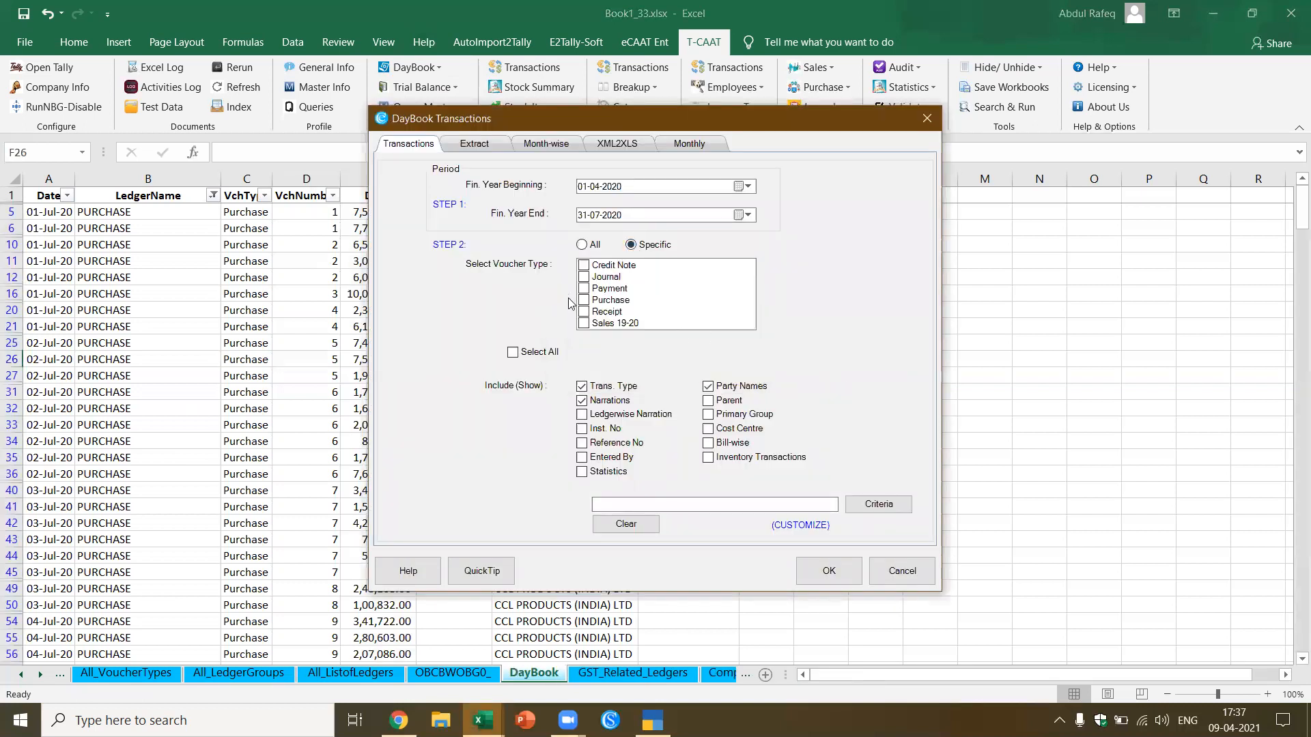
click(593, 304)
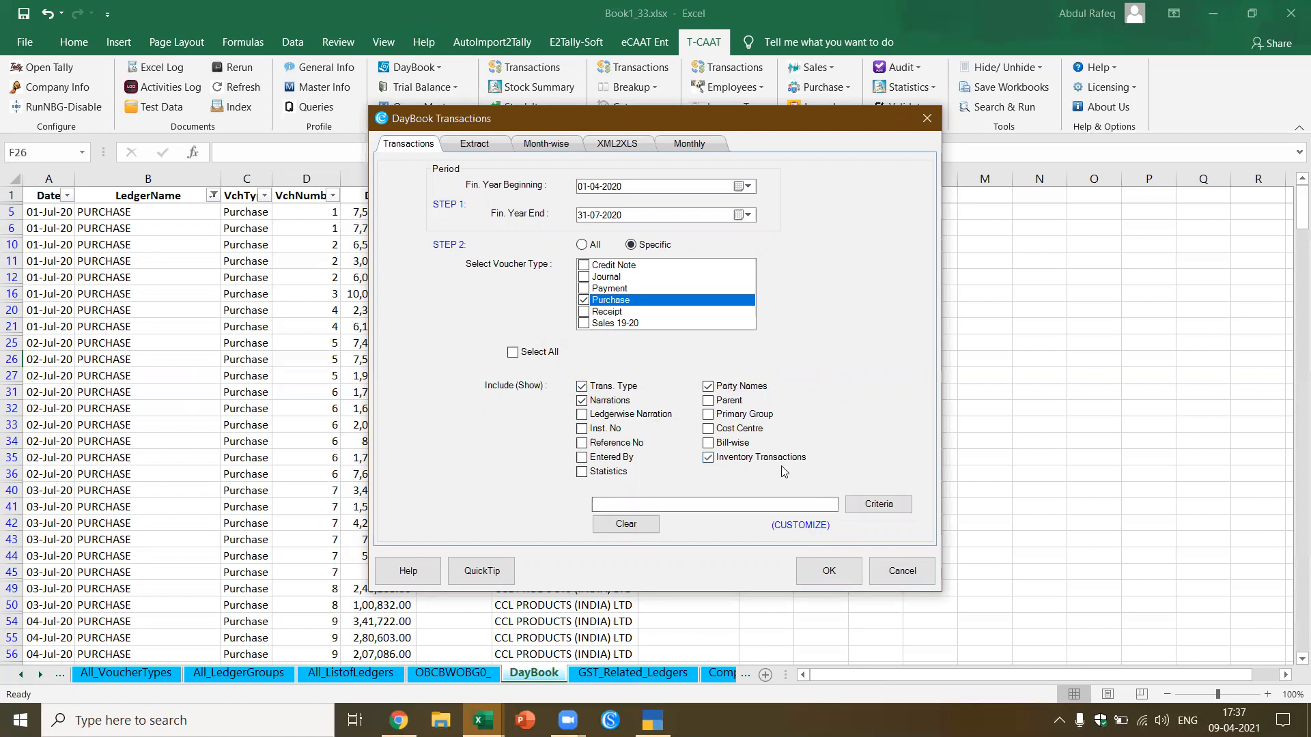
click(829, 572)
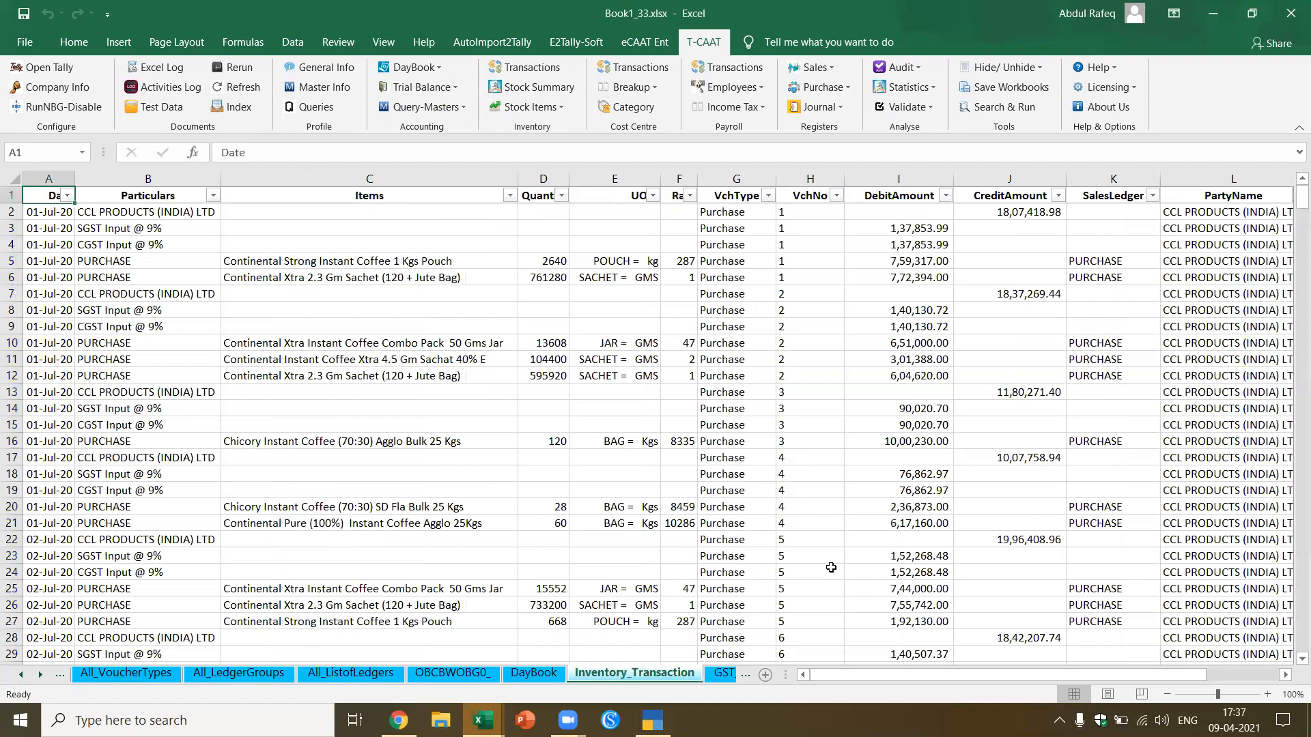
Step: Filter the Particulars column of the Inventory_Transaction sheet to show only PURCHASE entries
click(213, 195)
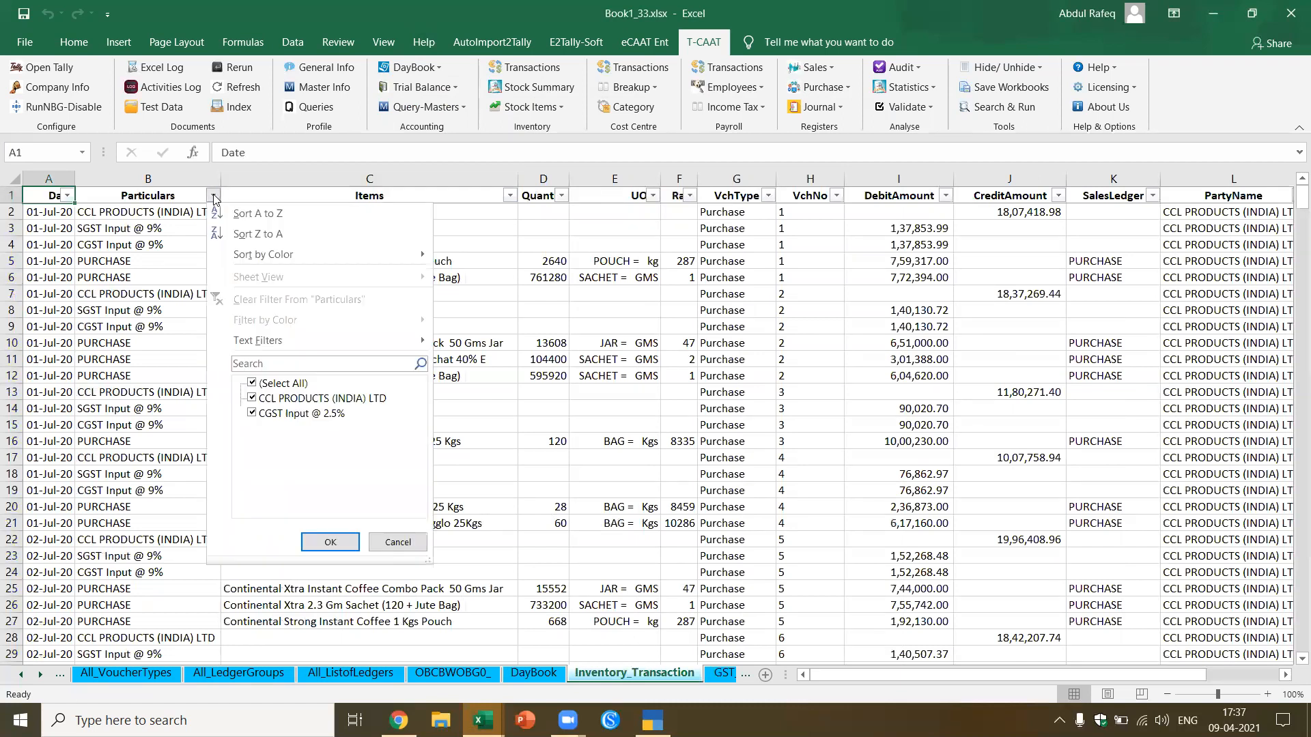
click(258, 383)
click(260, 445)
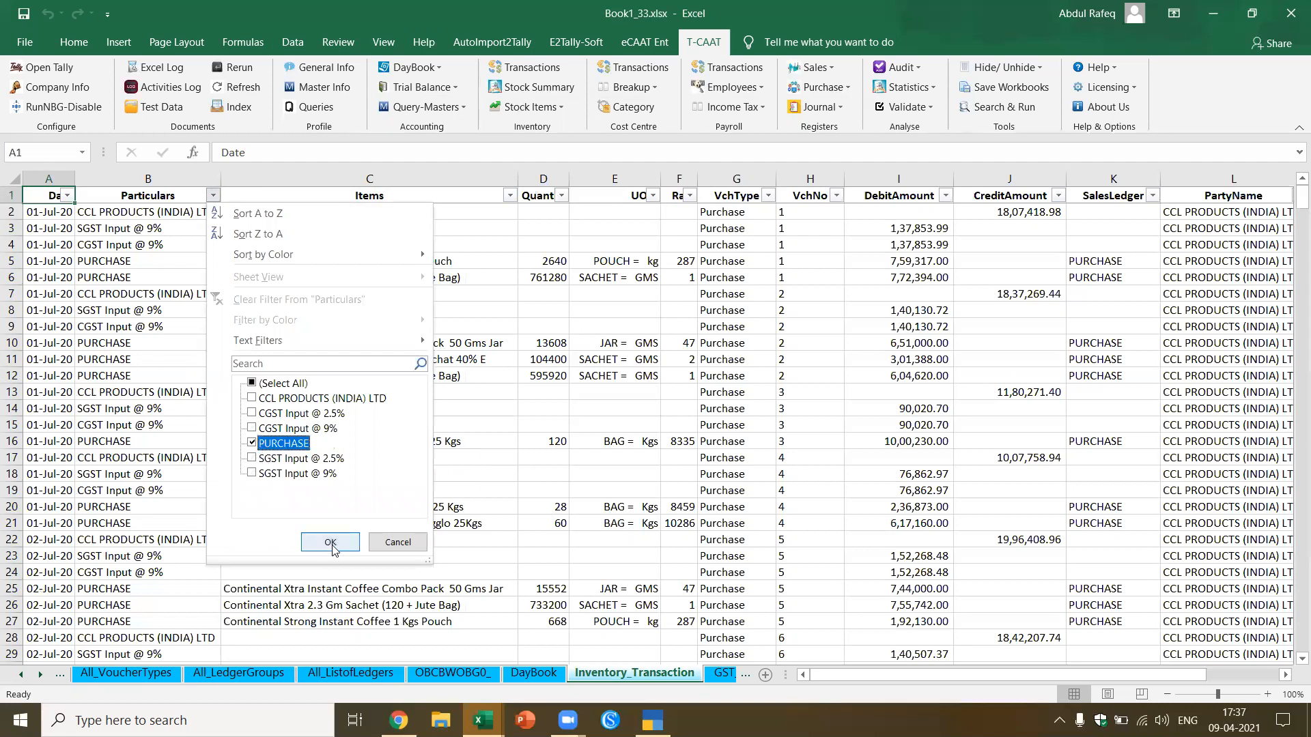
click(331, 542)
Step: Examine the item names, quantities, units and rates of the filtered purchase rows in the Inventory_Transaction sheet
click(292, 211)
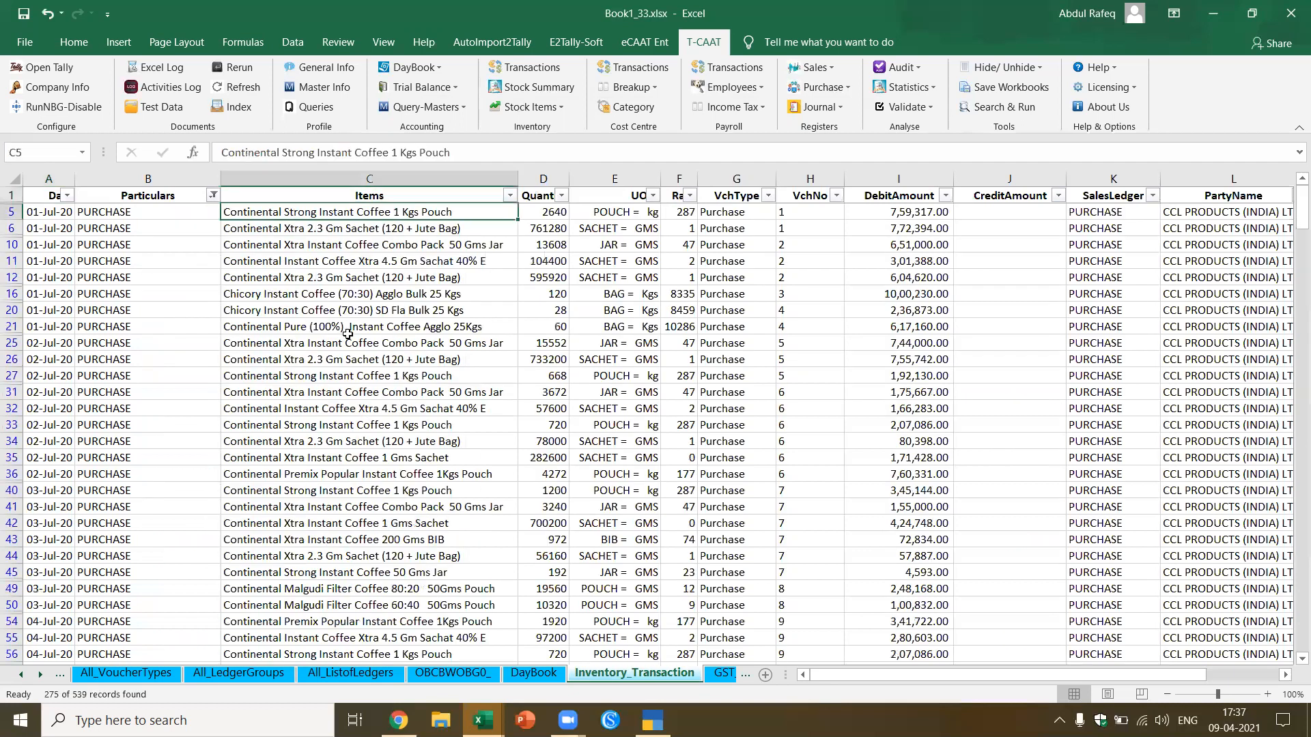
scroll(347, 334, down, 18)
scroll(349, 339, down, 20)
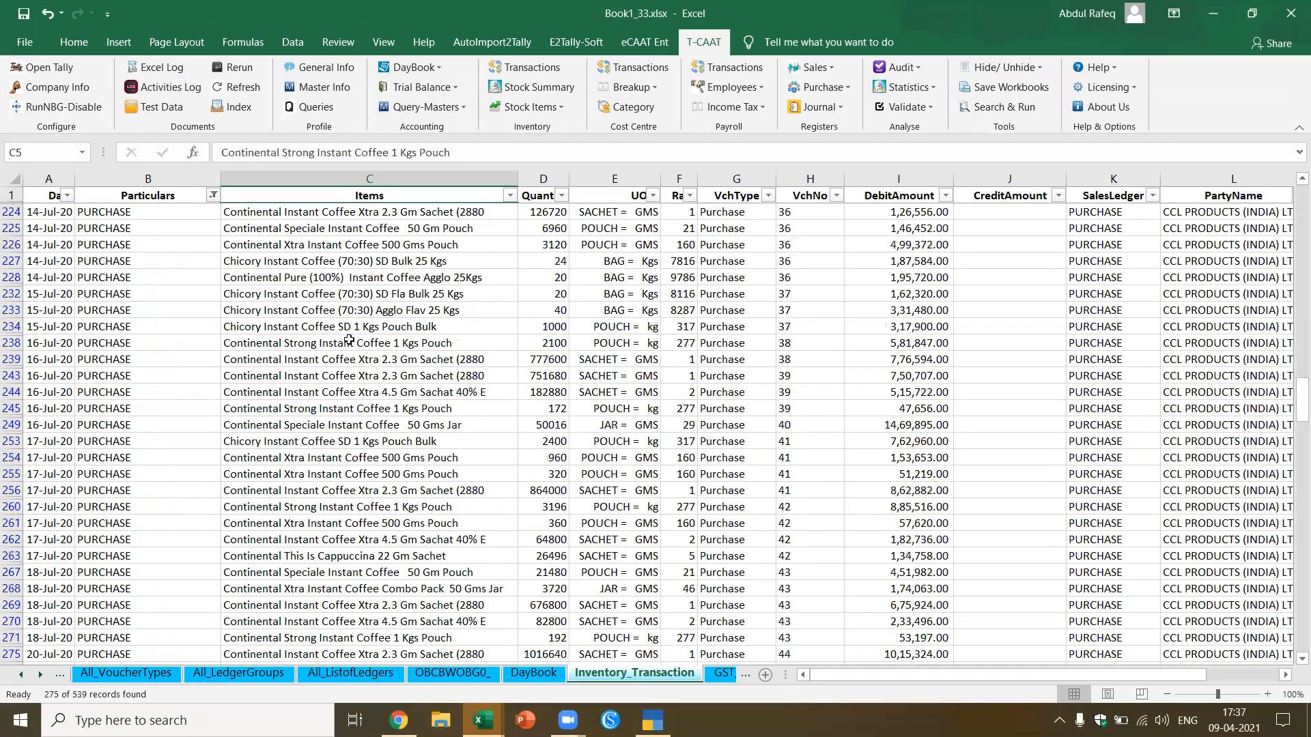
scroll(348, 339, down, 4)
scroll(131, 252, down, 20)
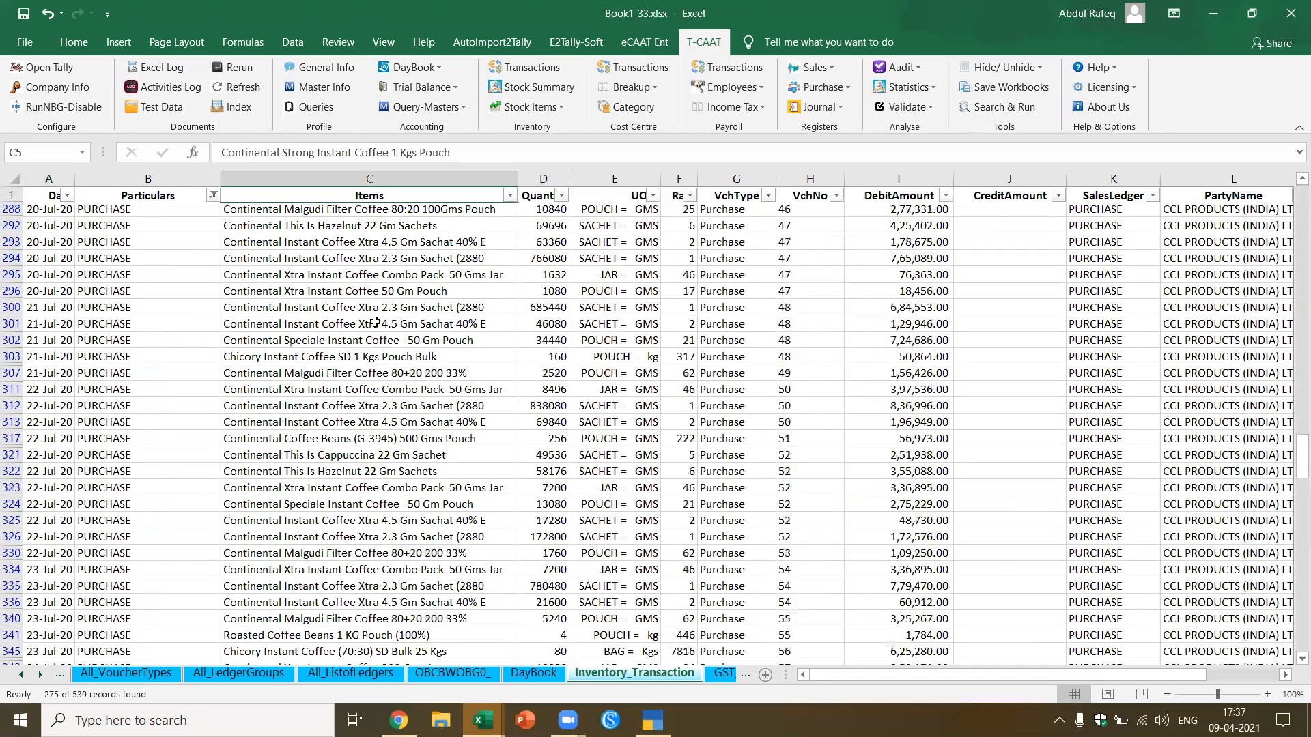
scroll(375, 322, down, 16)
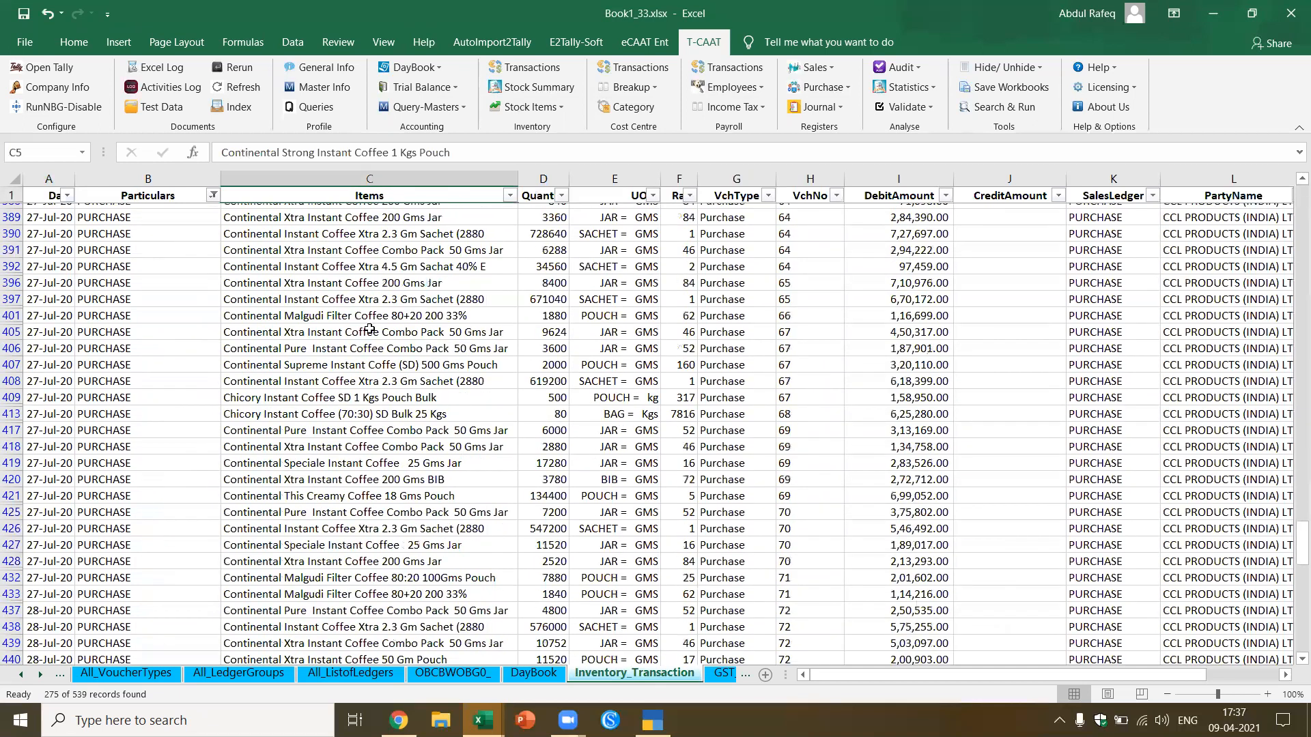
scroll(356, 343, down, 9)
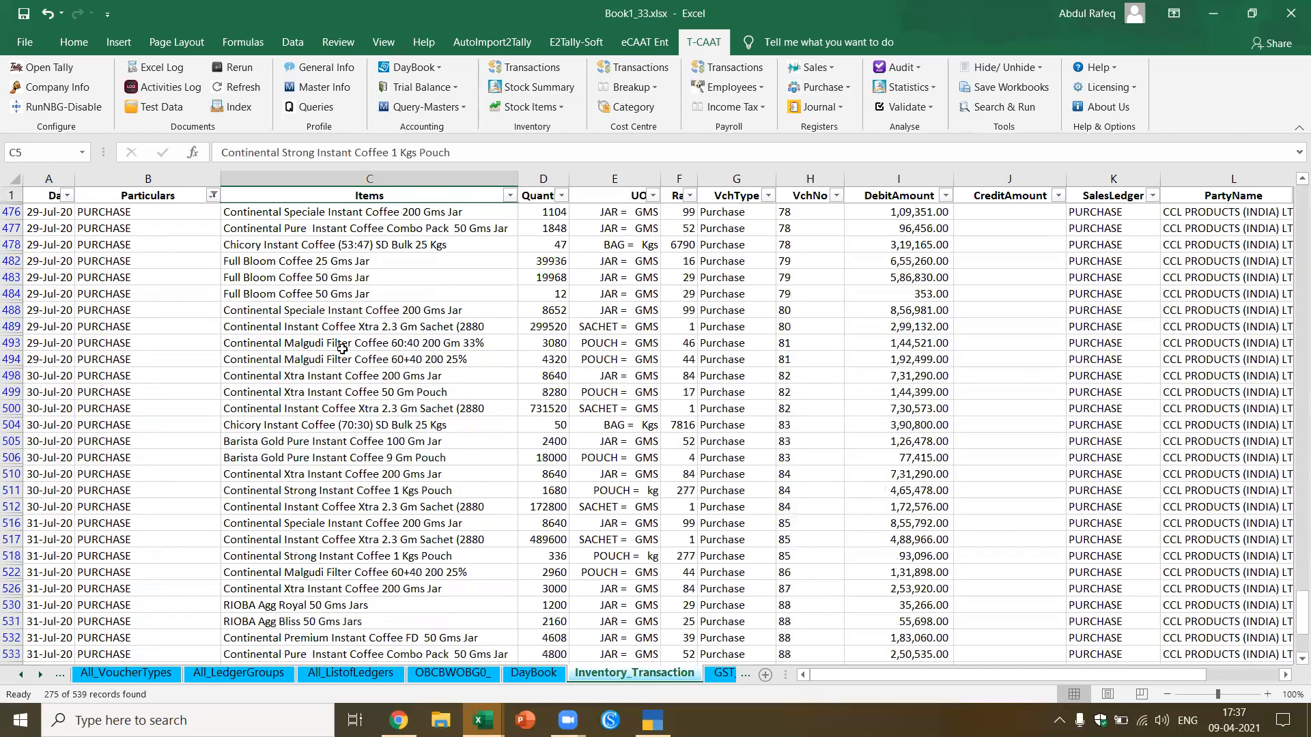
scroll(340, 350, up, 20)
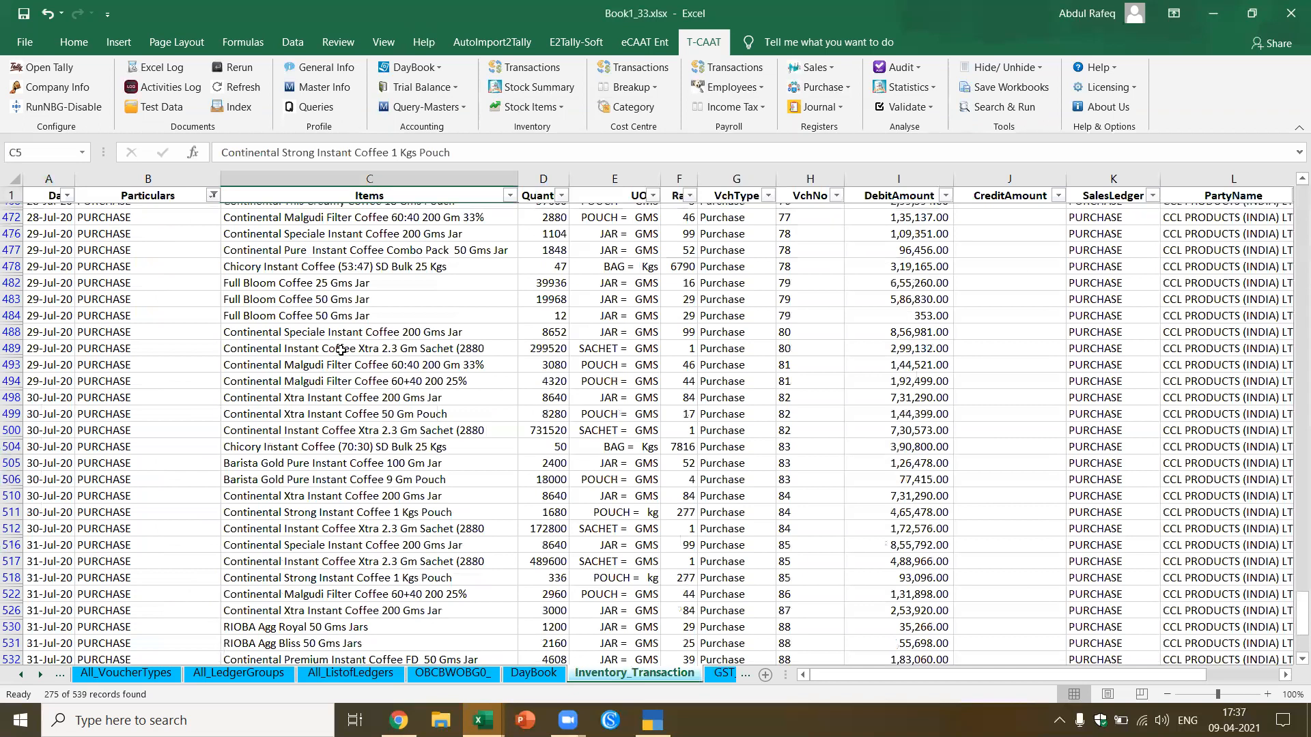
scroll(341, 351, up, 11)
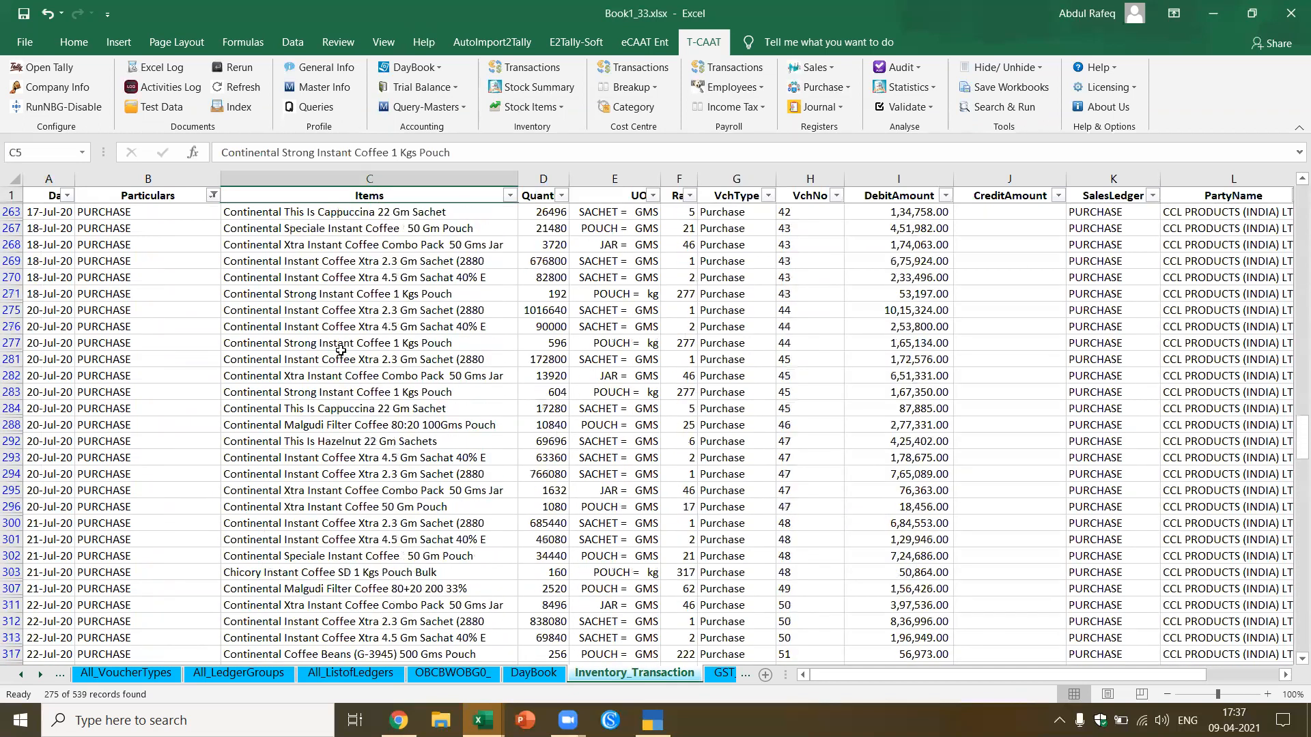
scroll(341, 350, up, 4)
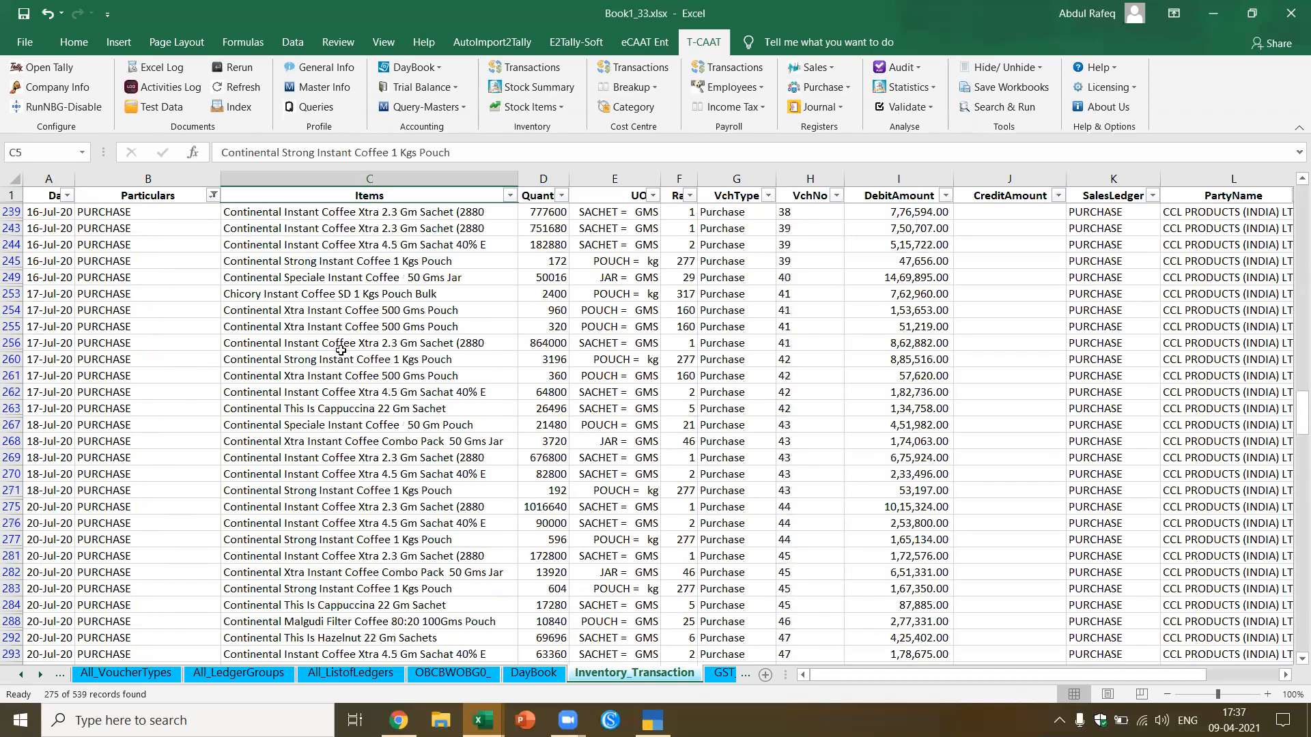
scroll(337, 350, up, 4)
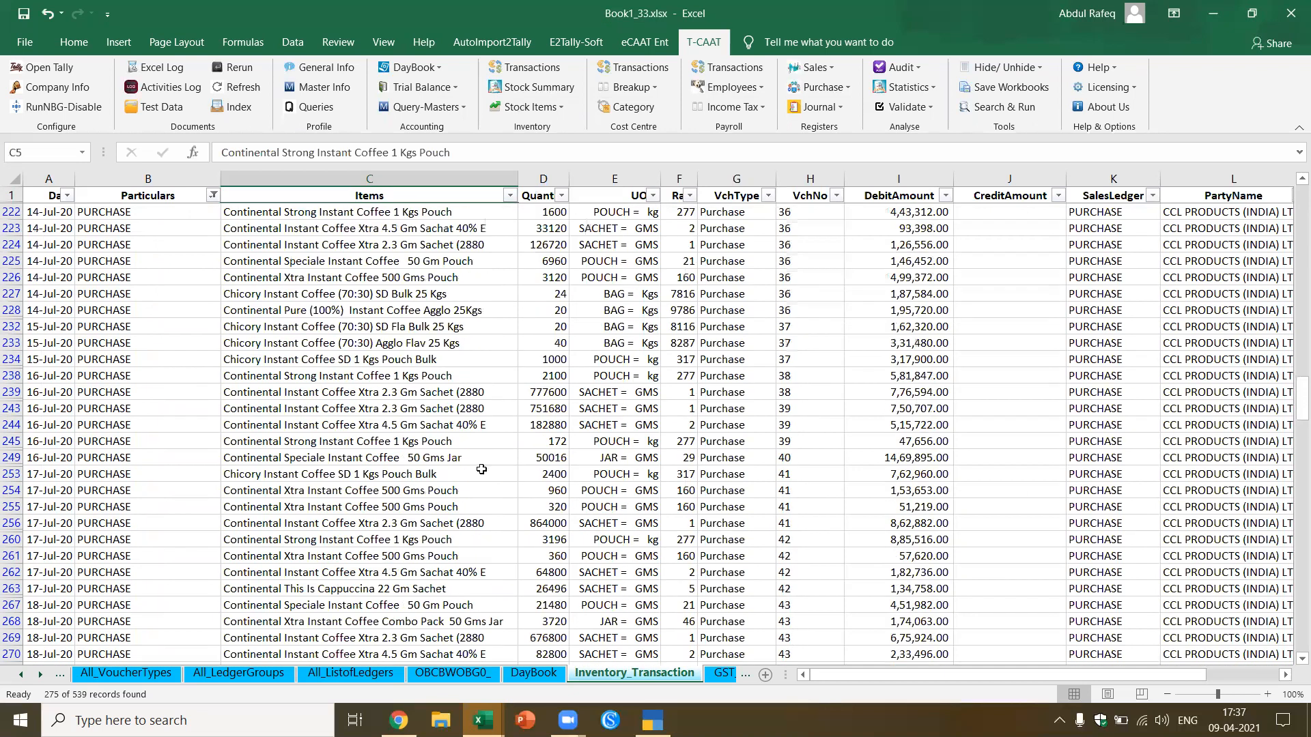
click(471, 299)
click(438, 309)
Step: Import the ledger vouchers from 01-04-2020 to 31-07-2020 for only the specific voucher type Purc
click(440, 68)
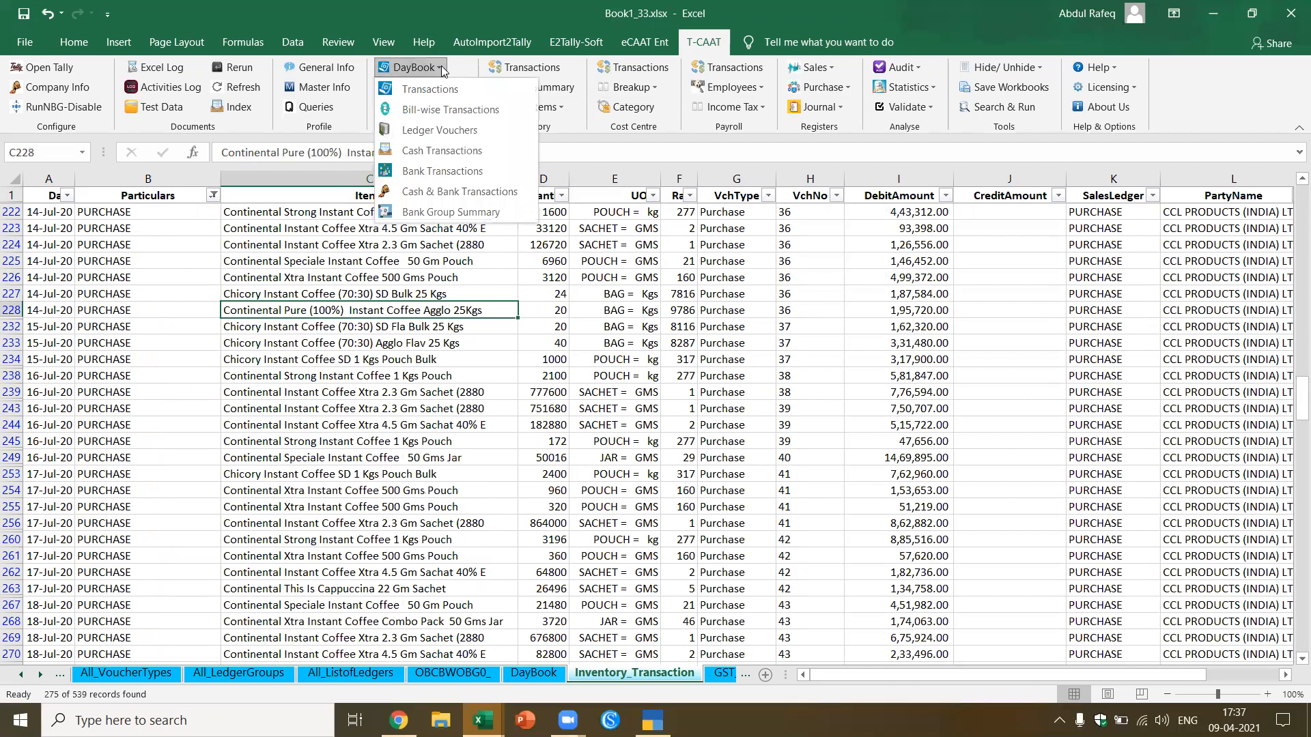
click(462, 130)
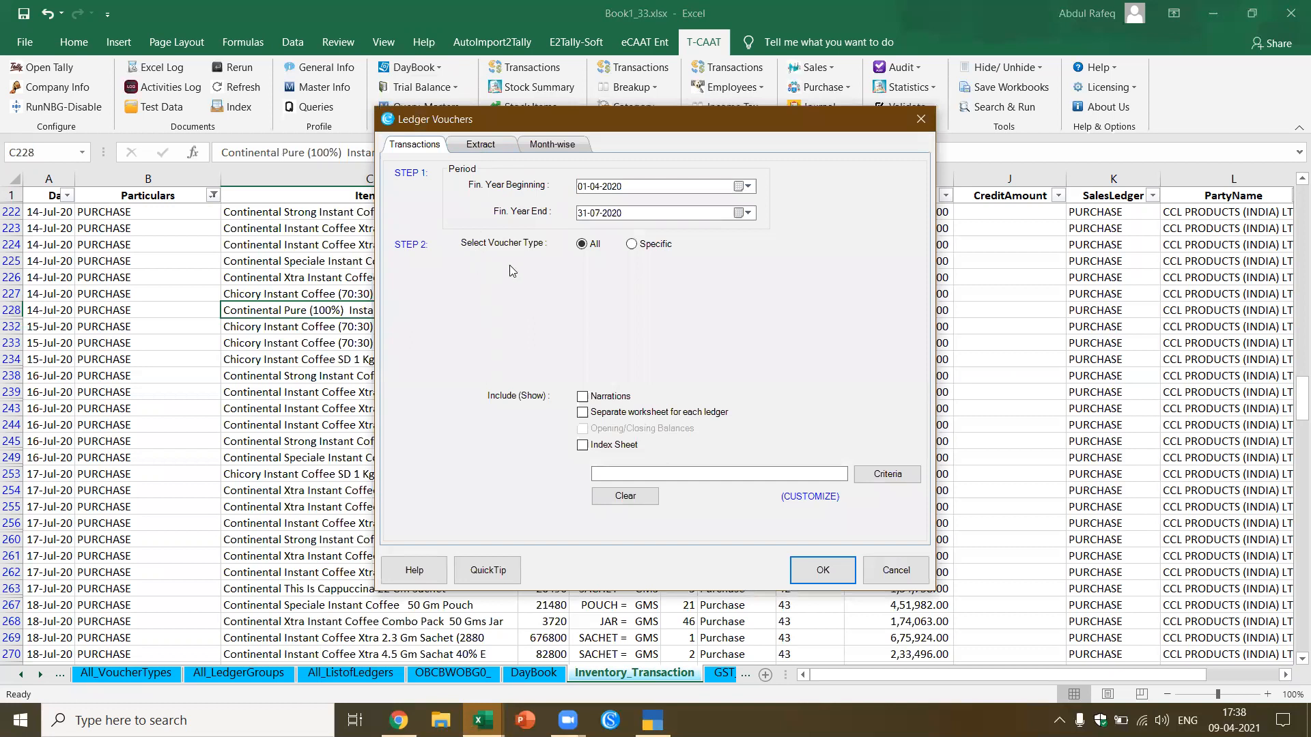
click(631, 244)
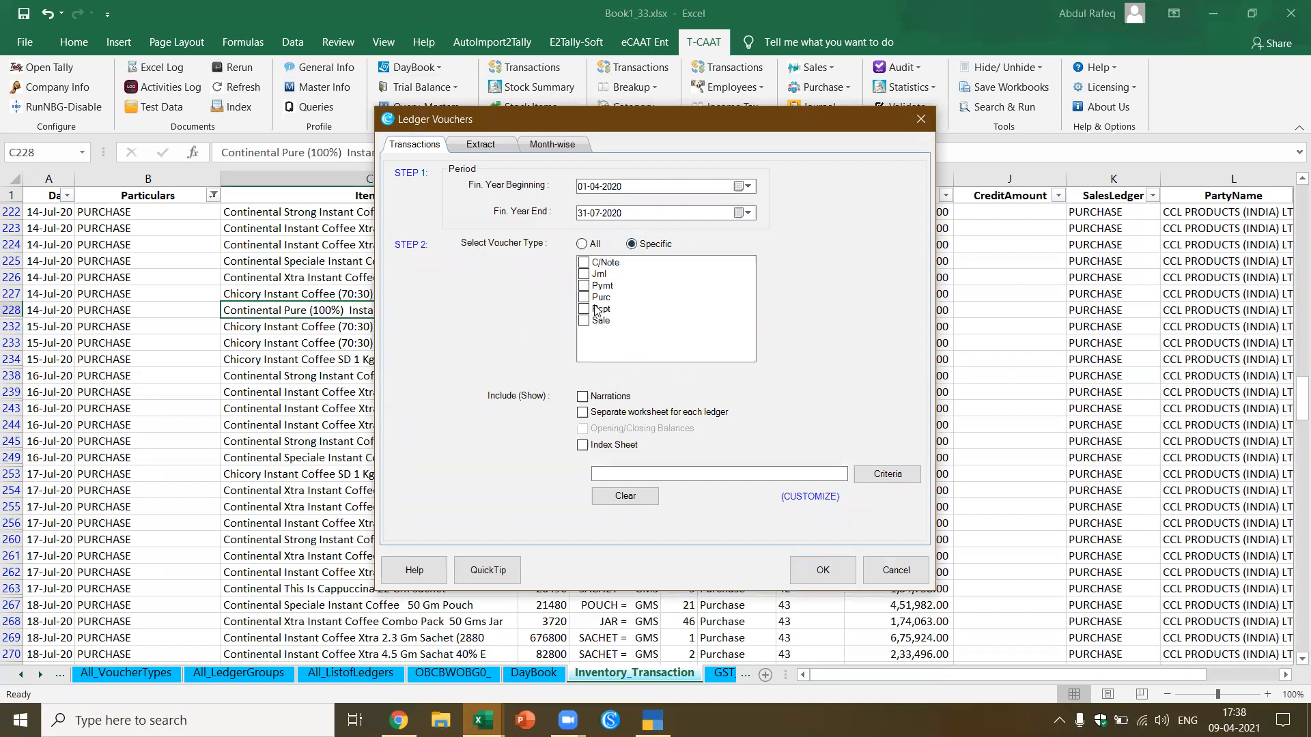
click(591, 300)
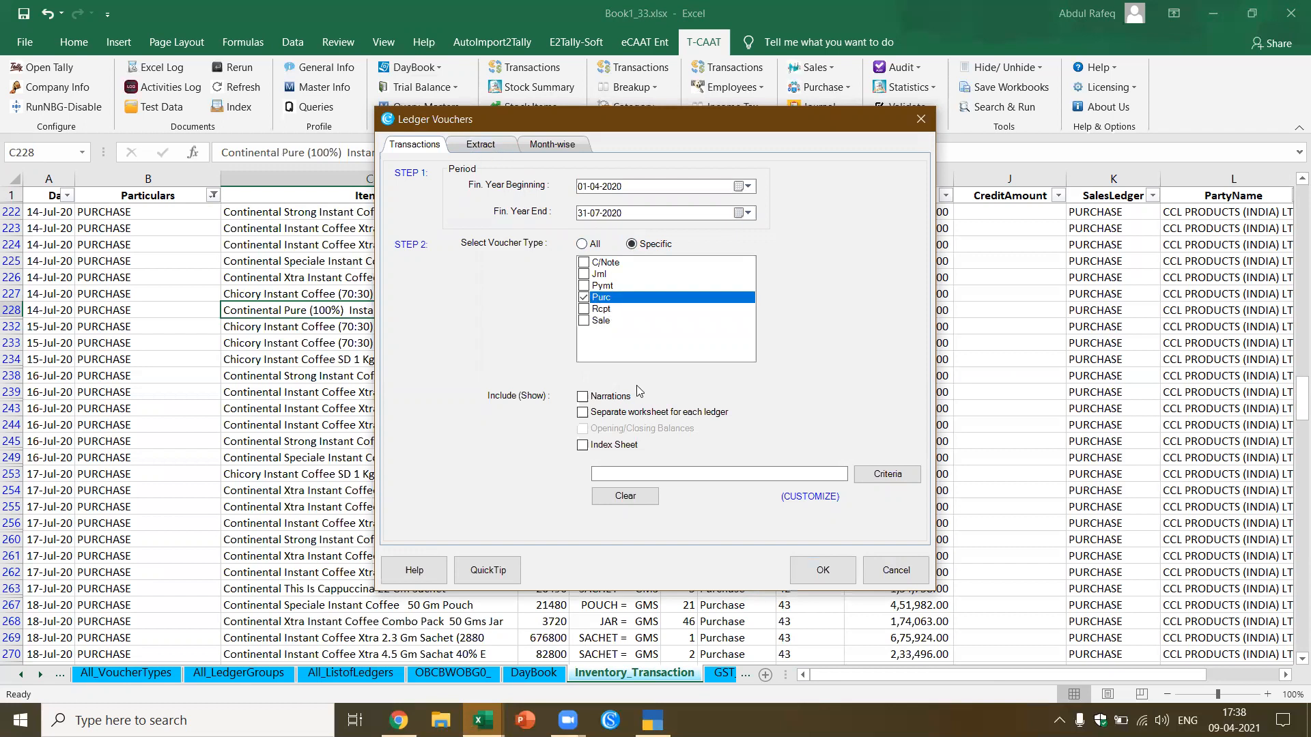
click(813, 574)
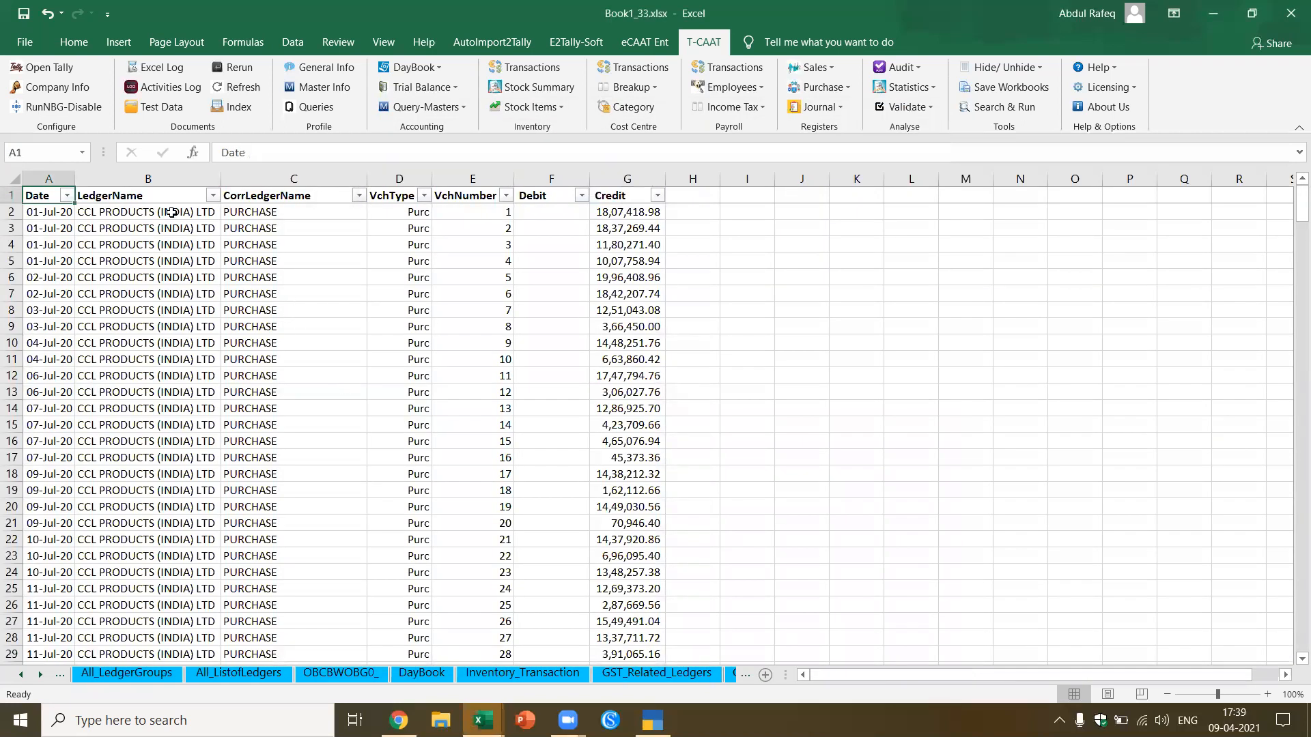
Step: Compare the LedgerName and CorrLedgerName entries of the CCL PRODUCTS (INDIA) LTD and CGST Input @ 2.5% rows in the imported ledger vouchers
click(279, 217)
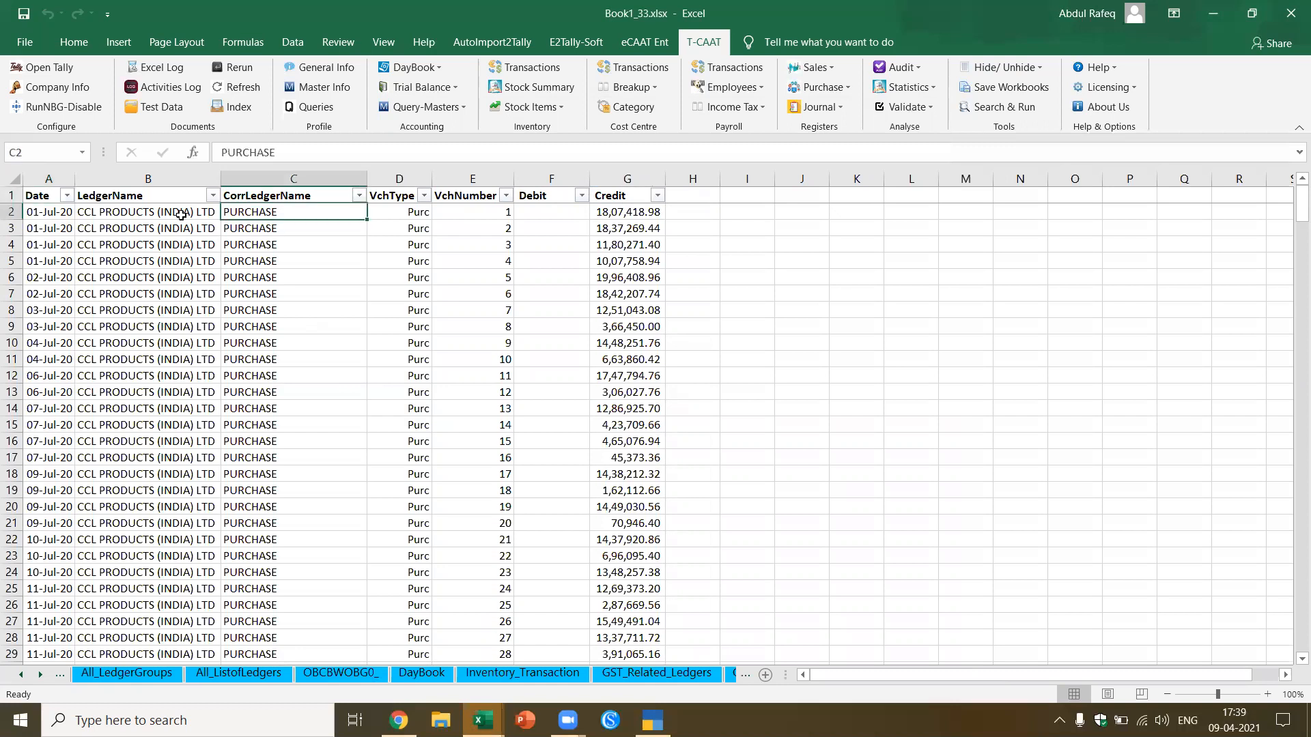
click(133, 217)
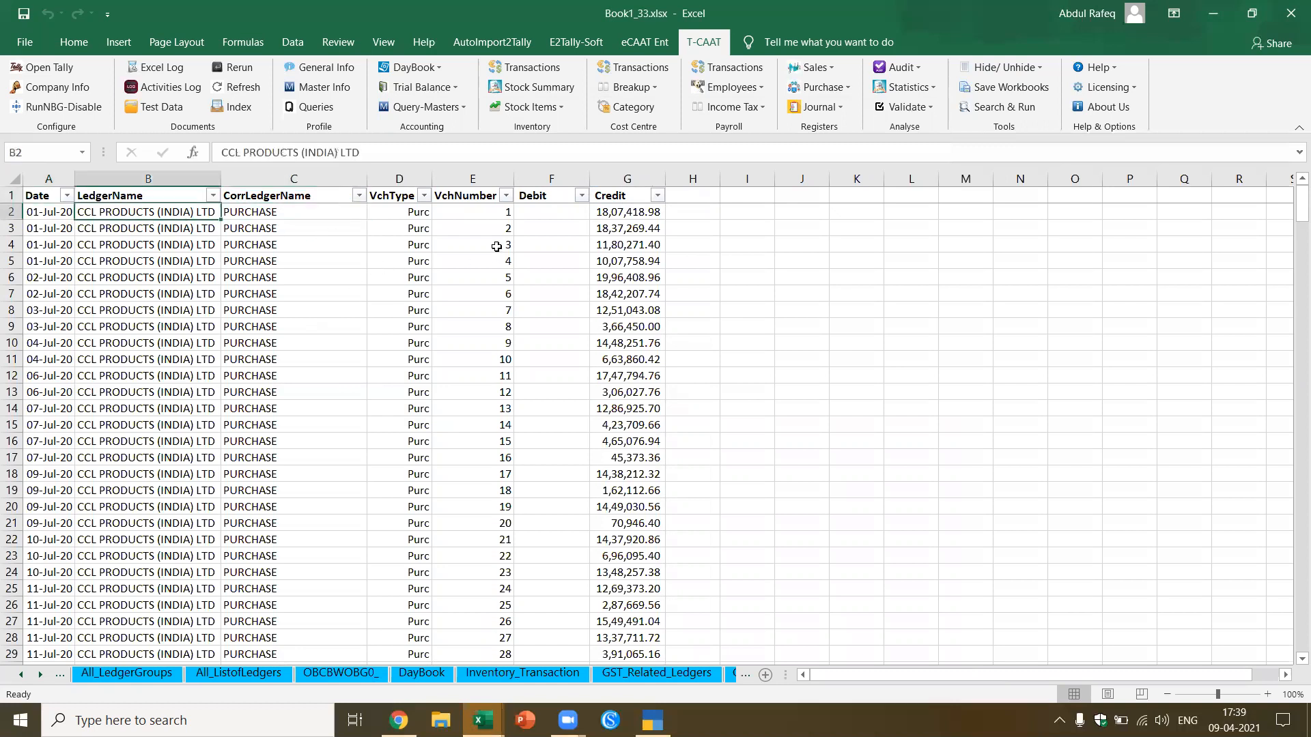
scroll(273, 321, down, 20)
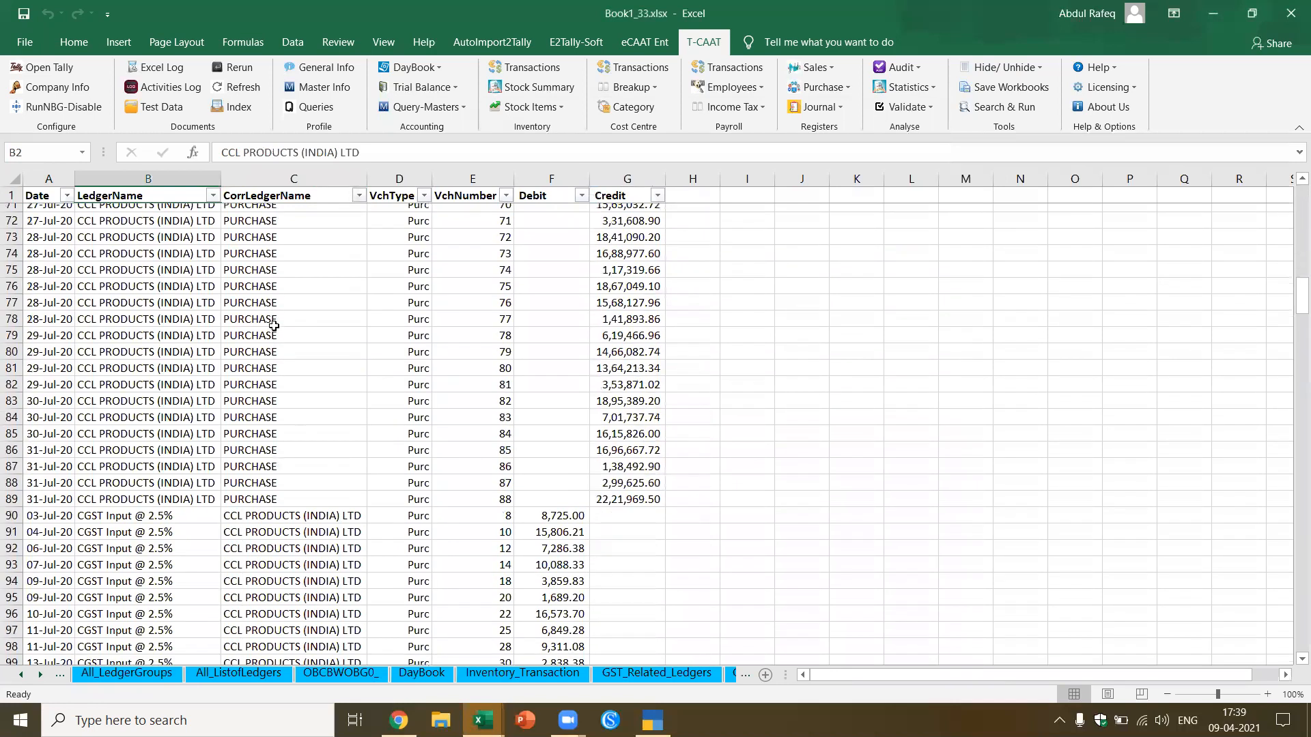
scroll(273, 325, down, 5)
click(171, 292)
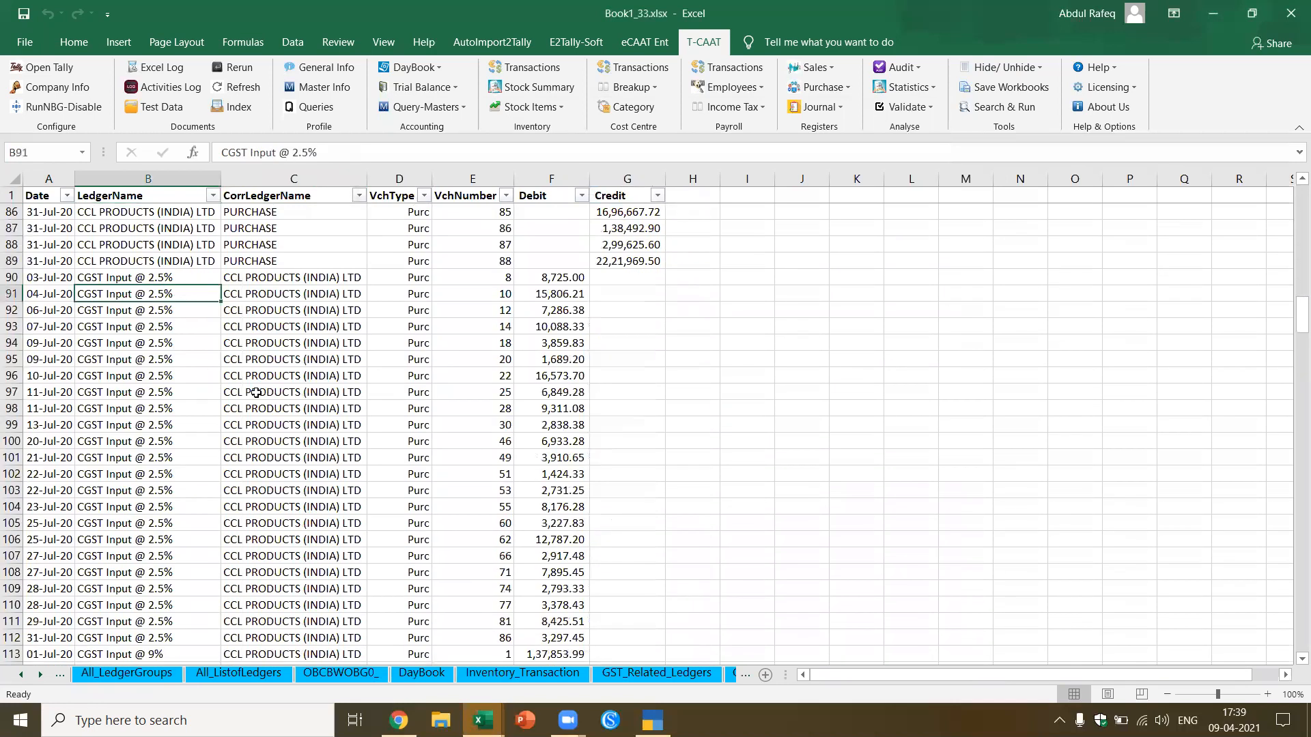
scroll(256, 392, up, 20)
scroll(223, 376, down, 20)
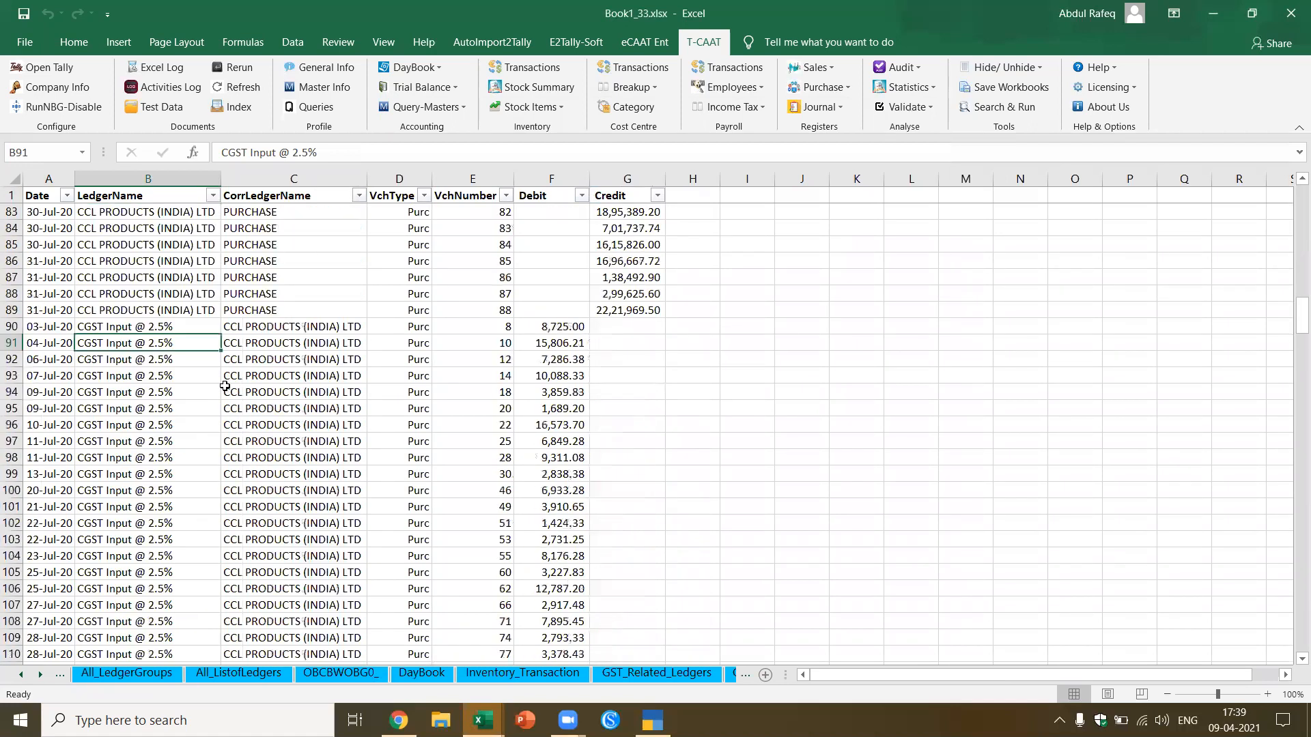
click(109, 327)
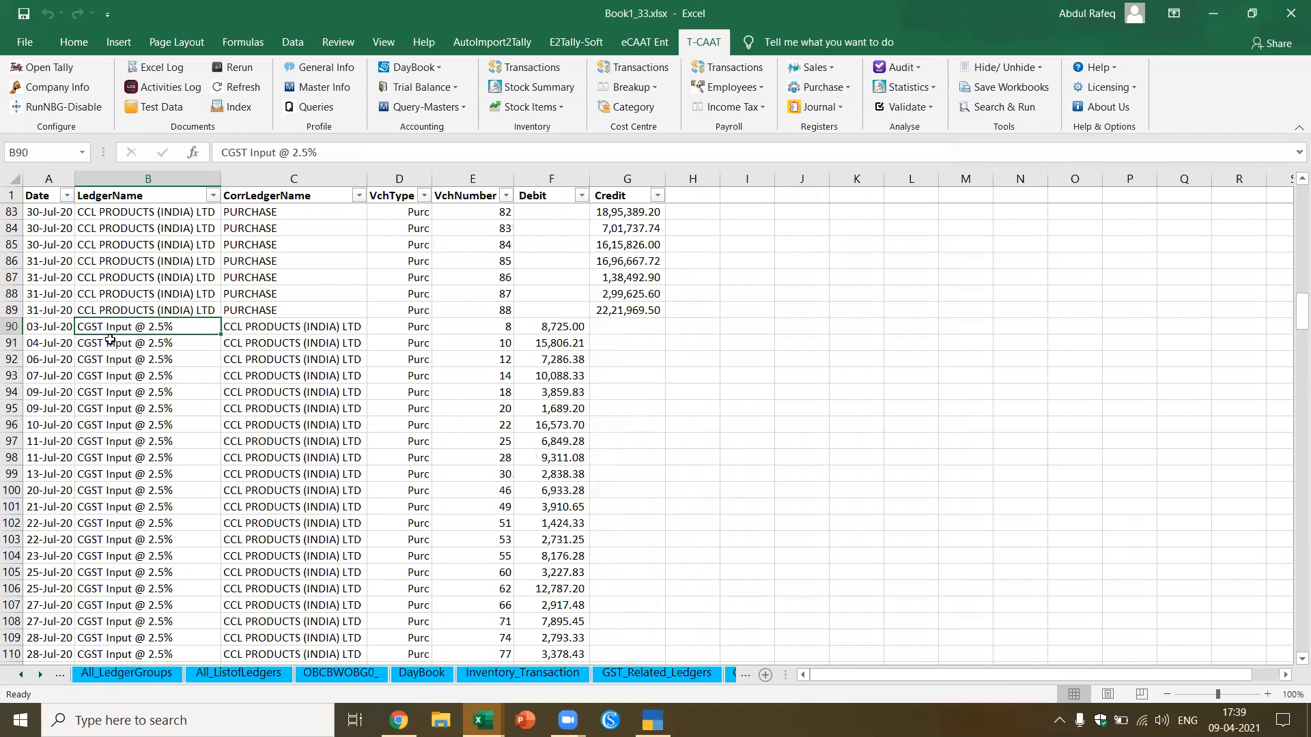
click(263, 327)
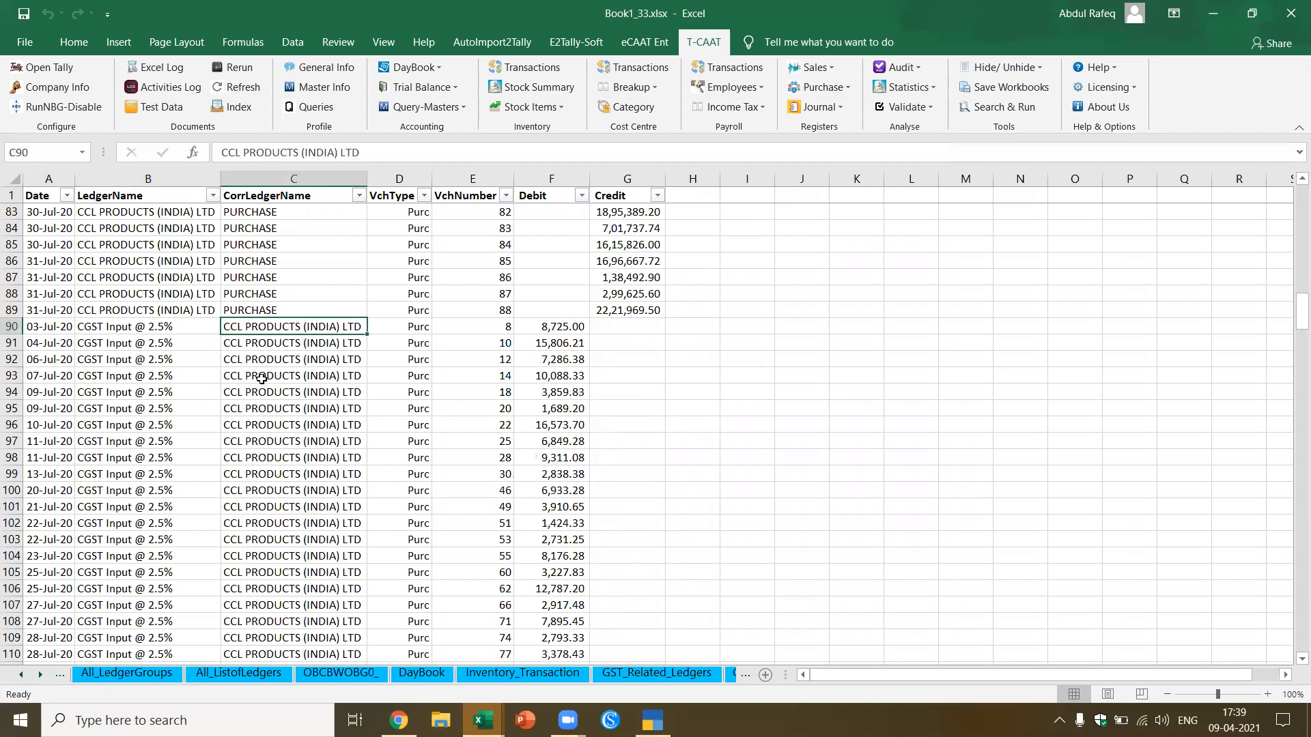
Step: Look through the CGST Input @ 9%, PURCHASE and SGST Input rows with their voucher numbers and debit and credit columns
scroll(266, 360, down, 20)
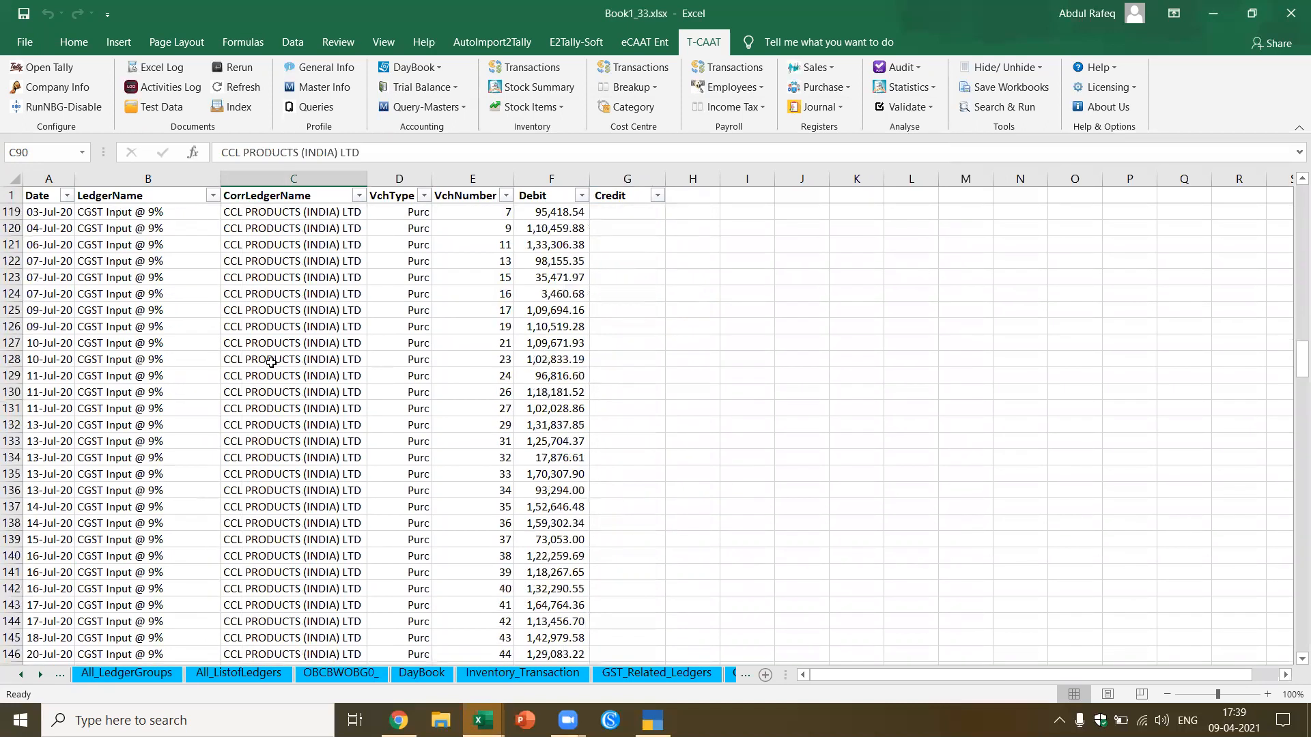
scroll(271, 362, down, 20)
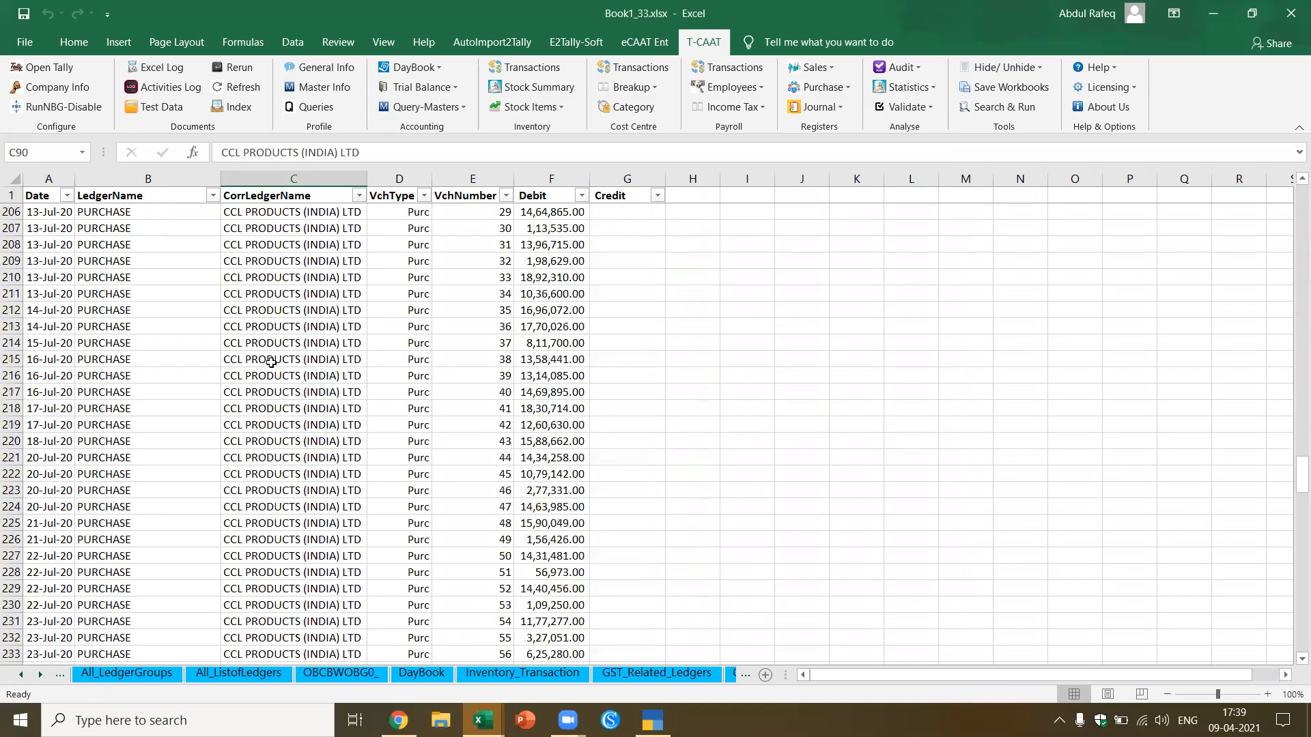
scroll(278, 359, down, 13)
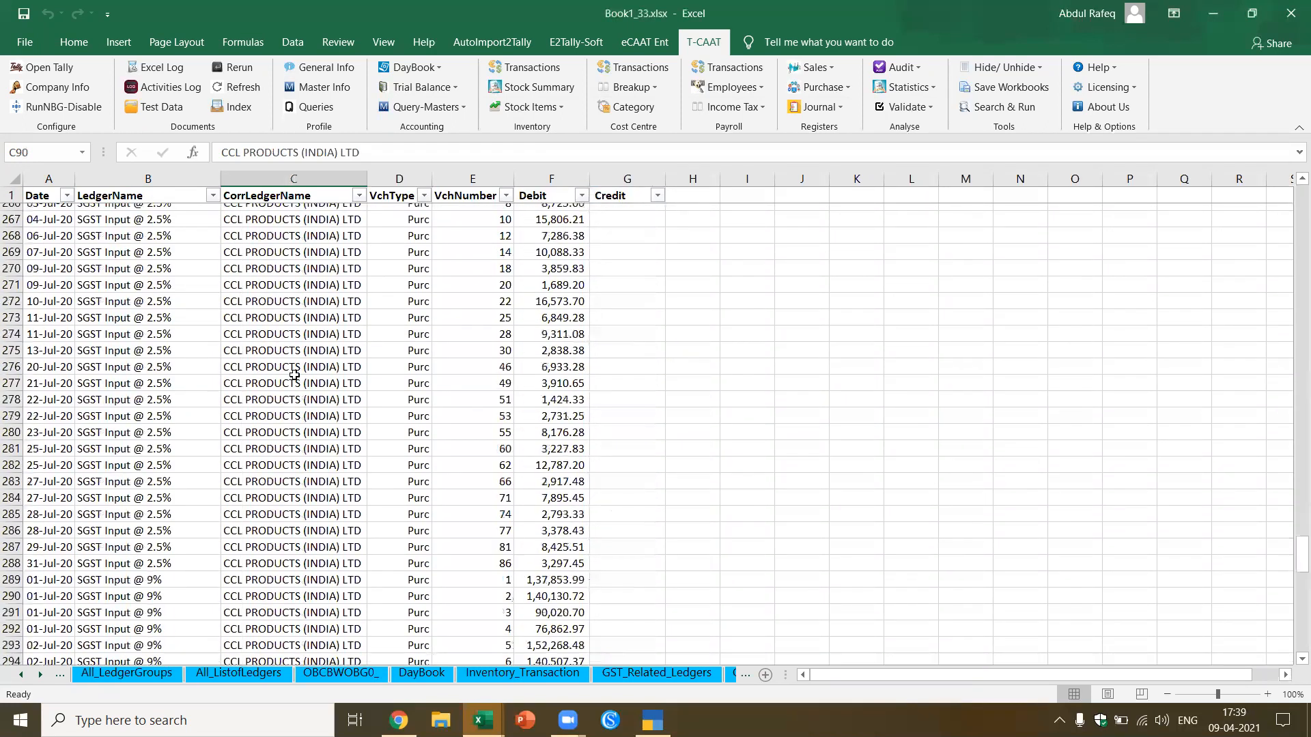
scroll(294, 374, up, 10)
scroll(294, 375, up, 20)
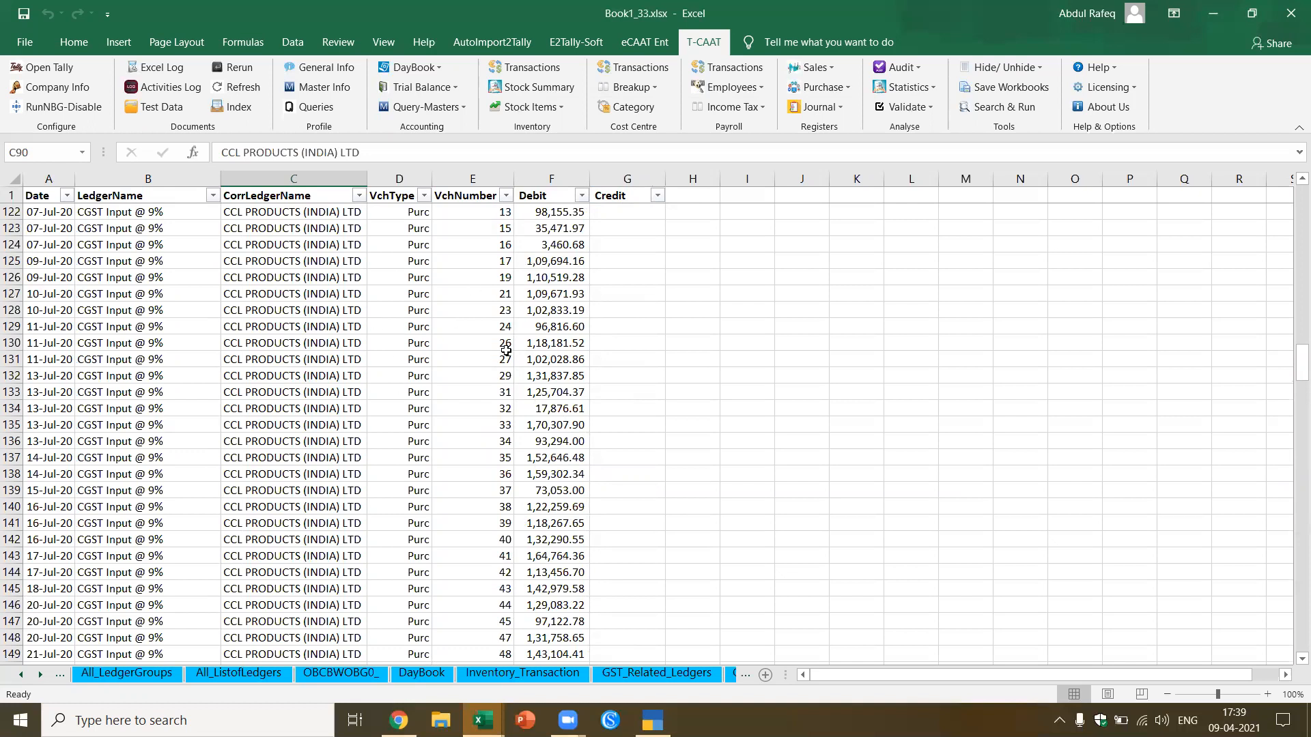
click(434, 264)
click(611, 363)
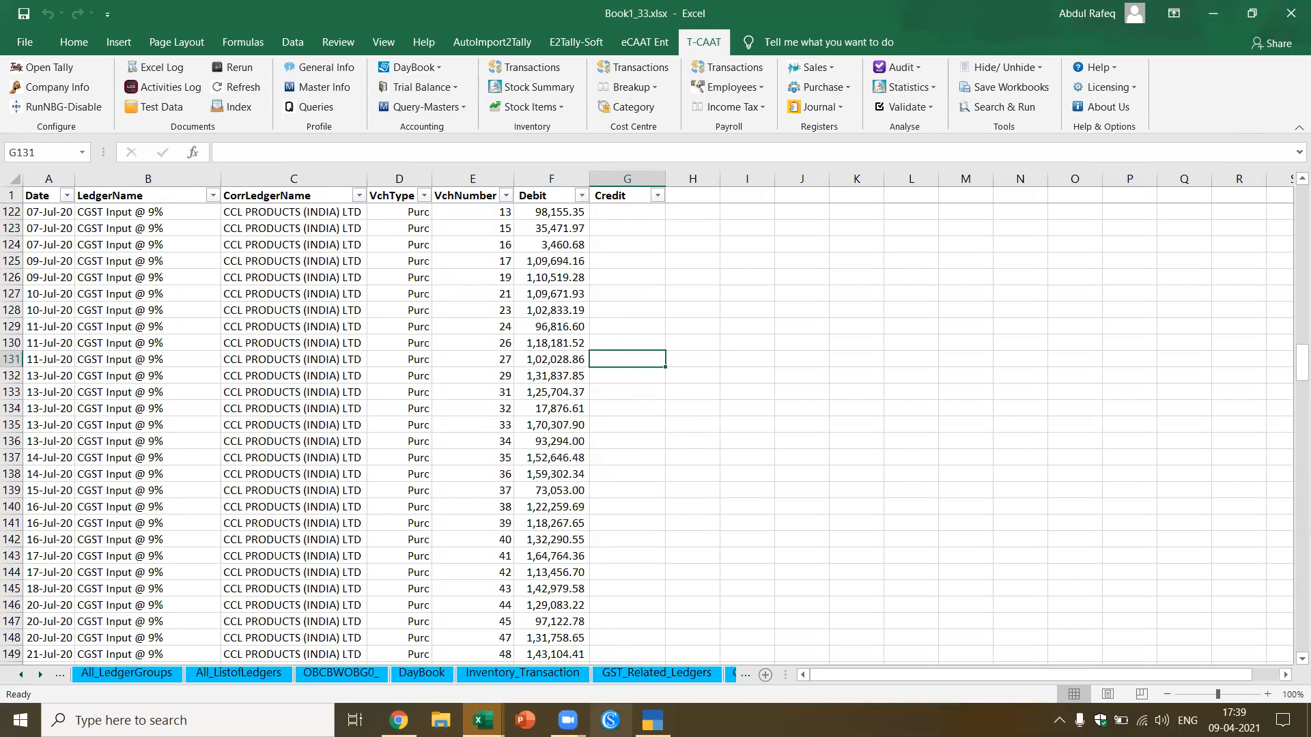
Step: Close the Book1_33.xlsx workbook and return to the IndexSheet of the Sample Reports workbook
mouse_move(482, 721)
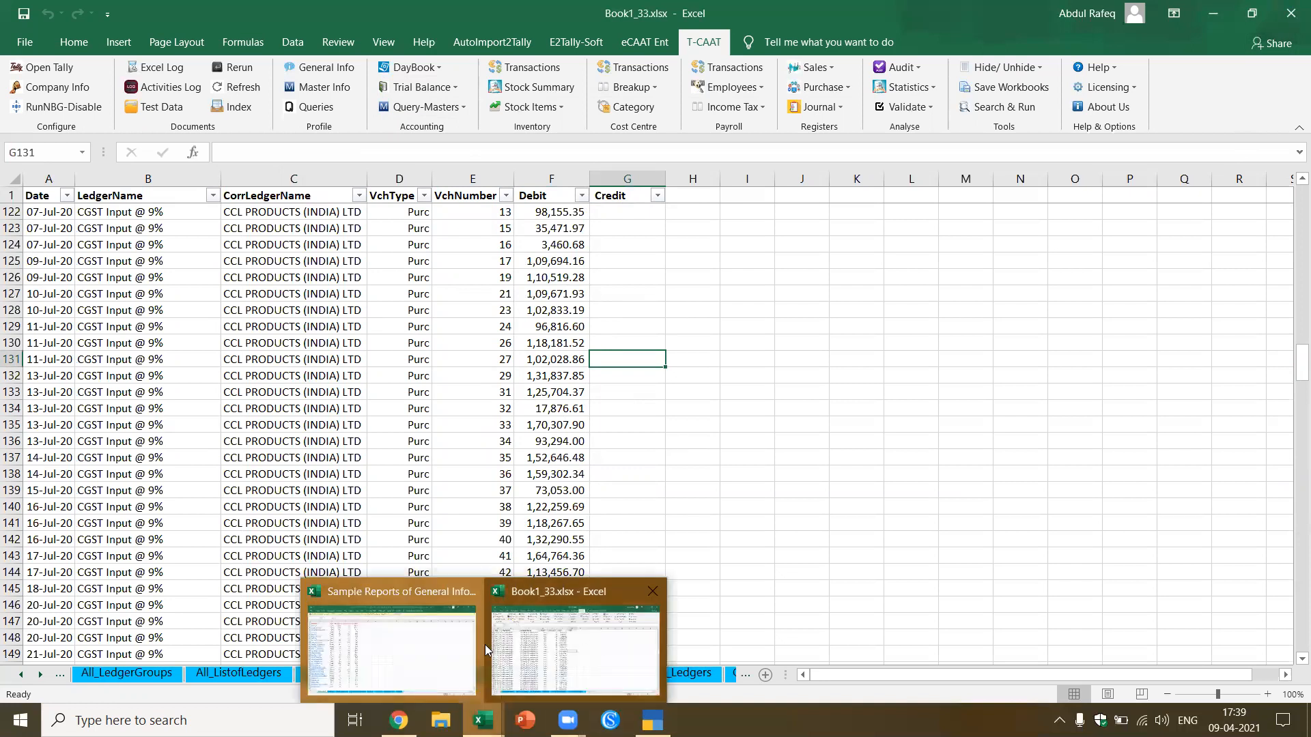
click(1289, 12)
click(662, 385)
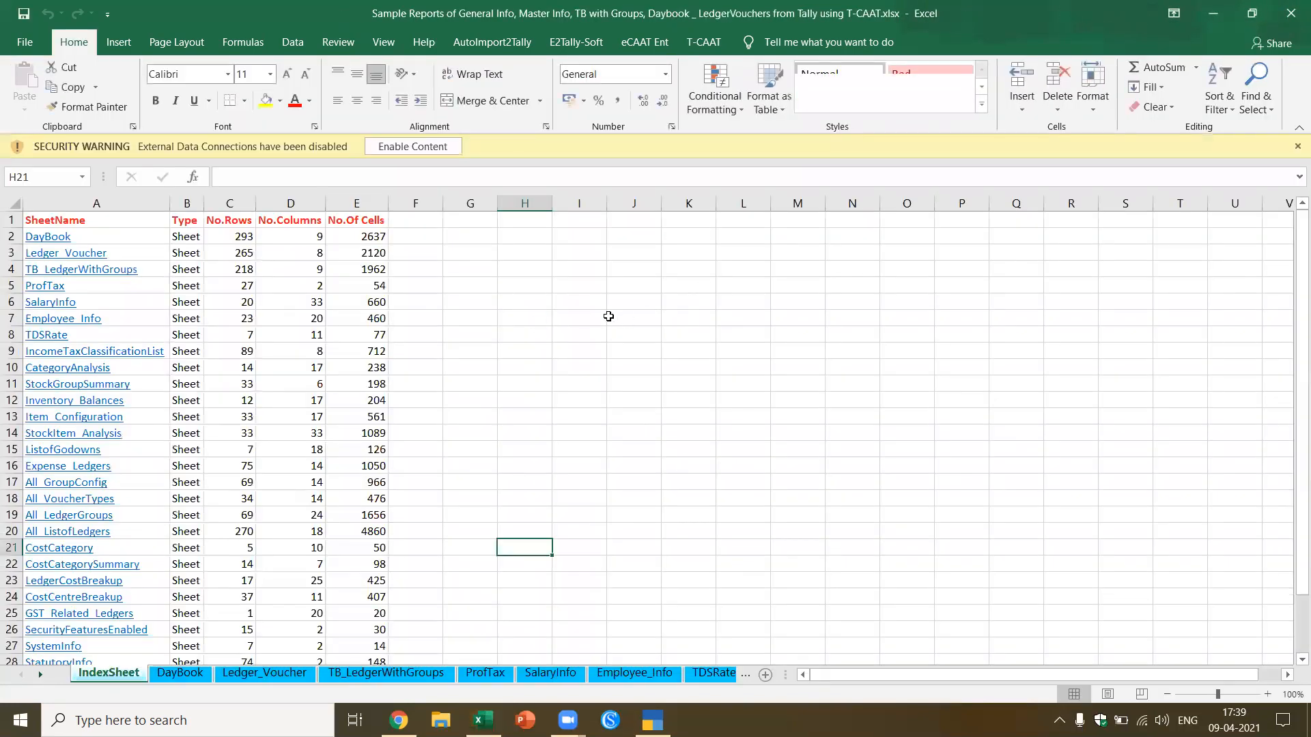
click(609, 316)
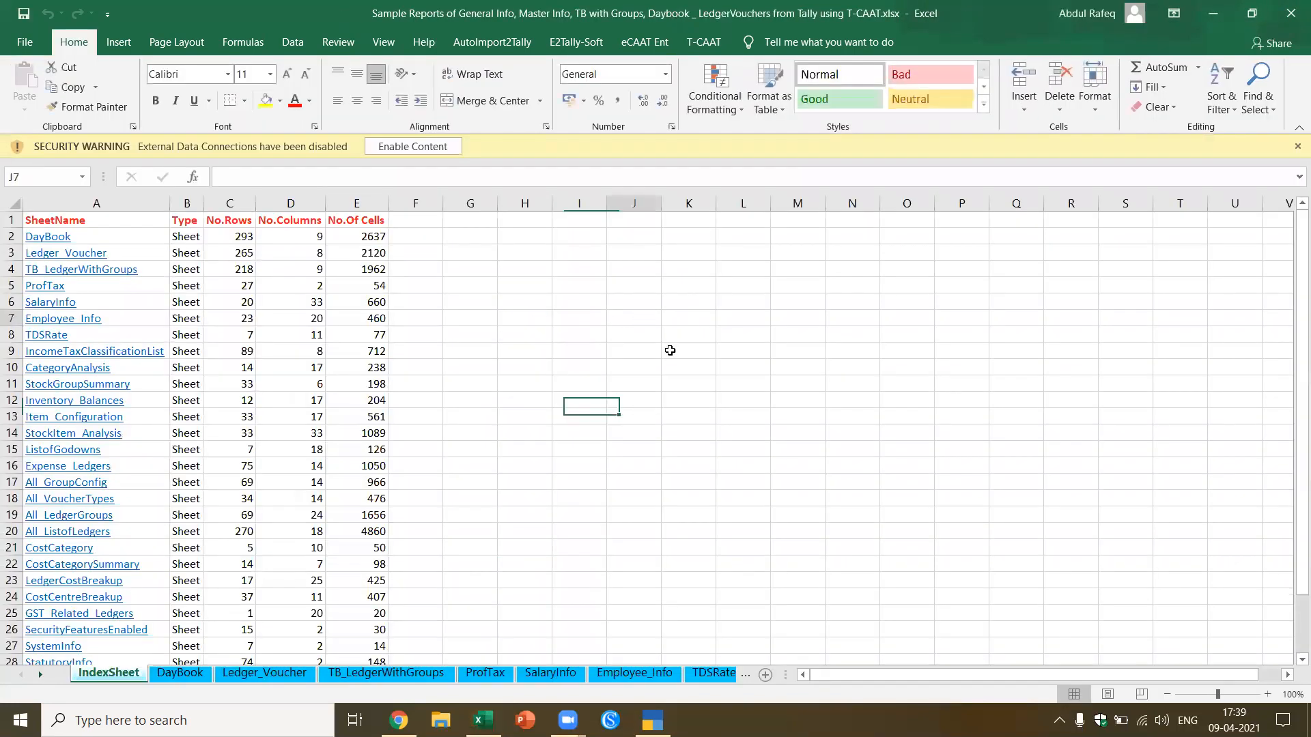
Step: Open DayBook.xlsx from the T-CAAT WebinarFiles folder
click(25, 42)
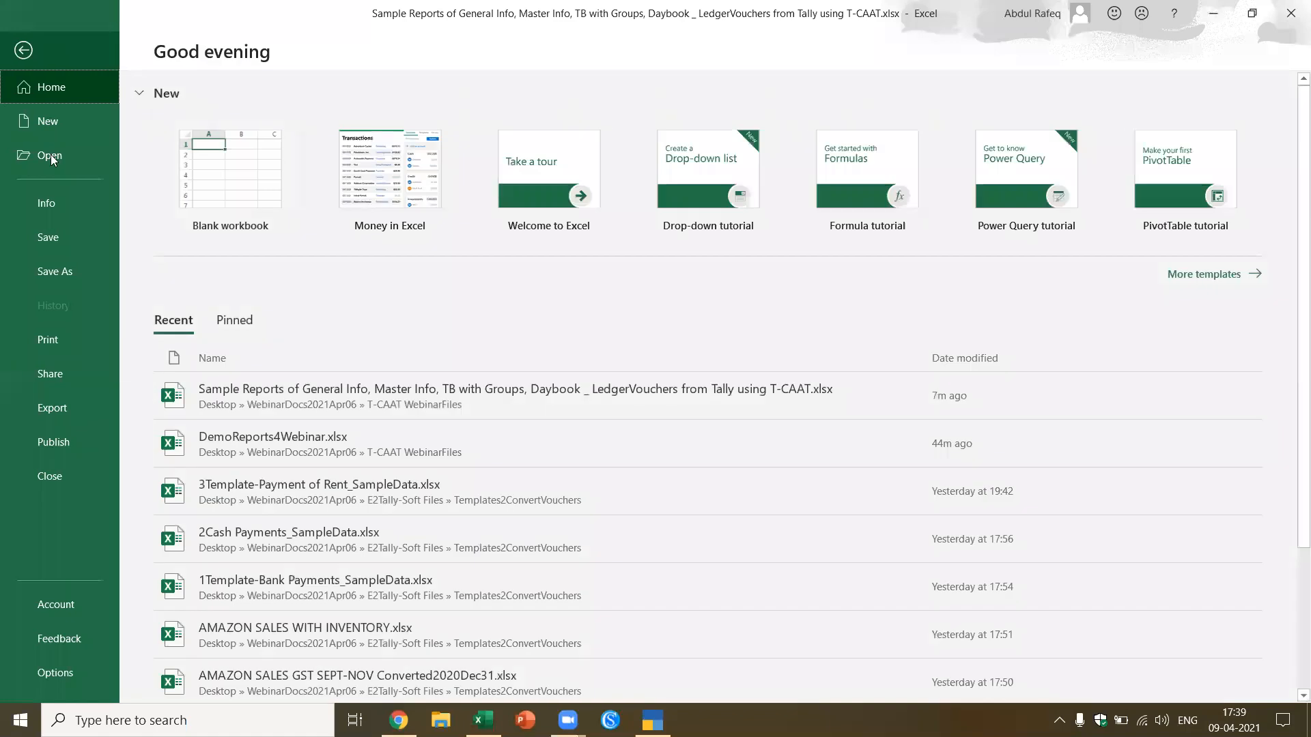
click(51, 159)
click(207, 307)
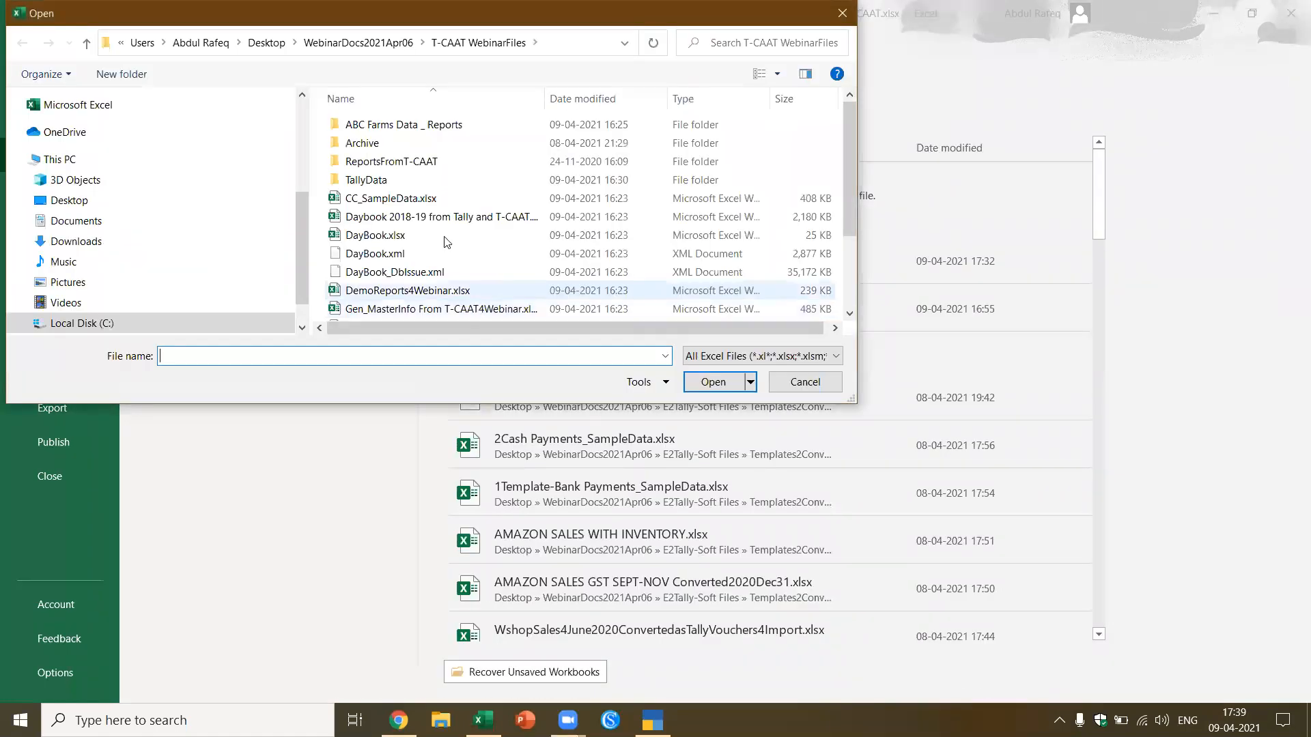
click(428, 200)
click(433, 214)
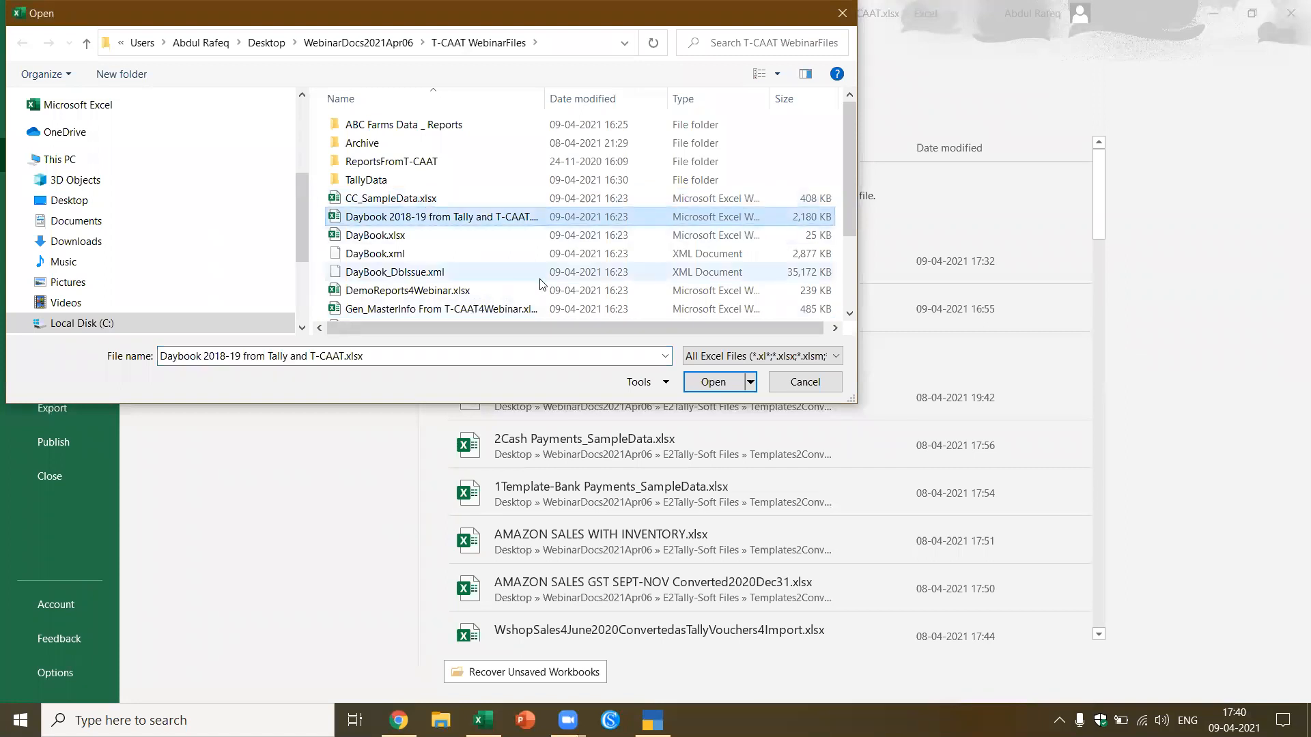
click(359, 239)
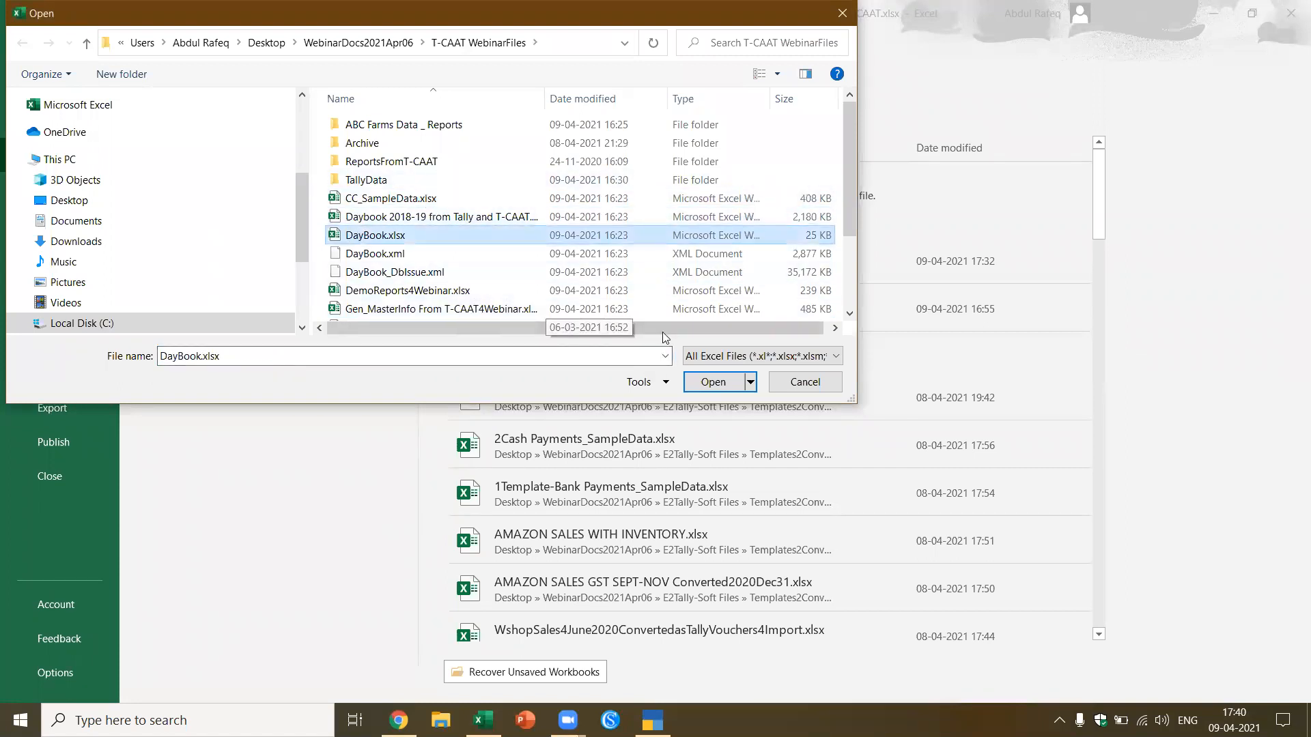
click(710, 382)
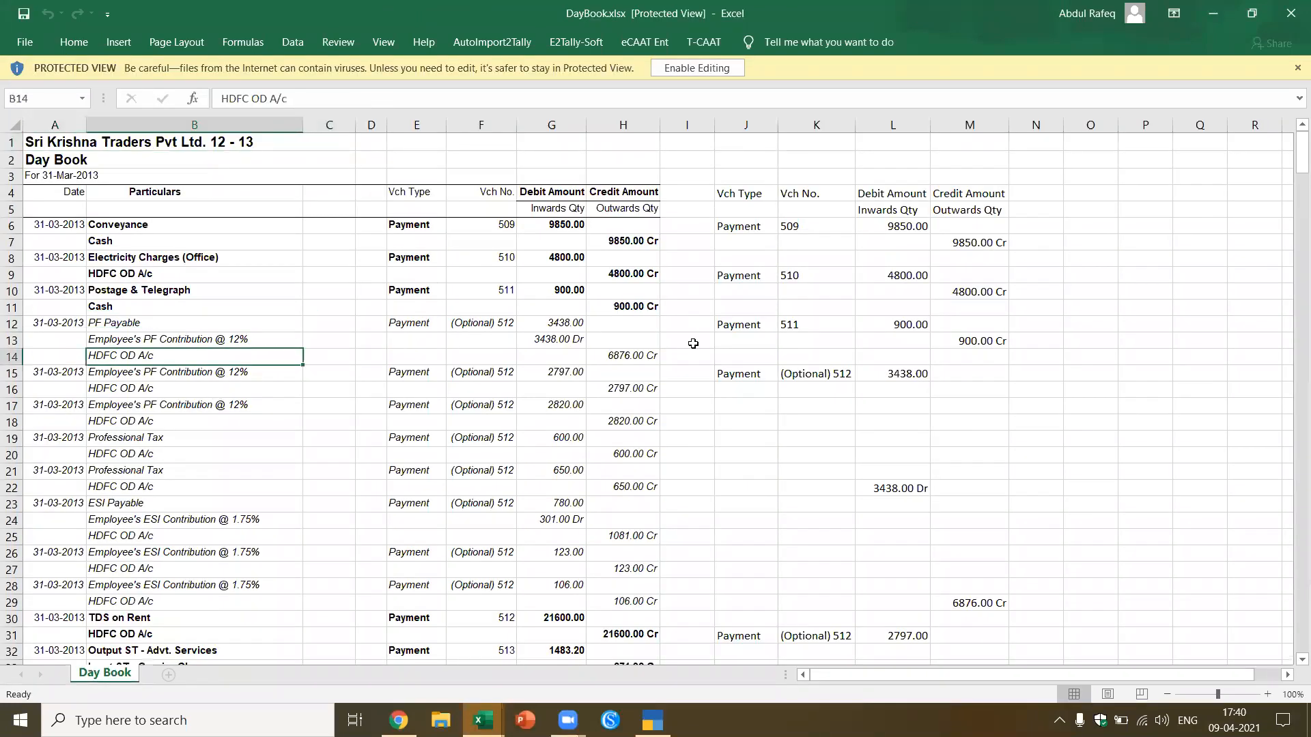
Step: Examine how dates, particulars and debit and credit amounts are laid out in the Day Book sheet, and close DayBook.xlsx
scroll(880, 293, down, 2)
scroll(881, 292, up, 2)
click(48, 238)
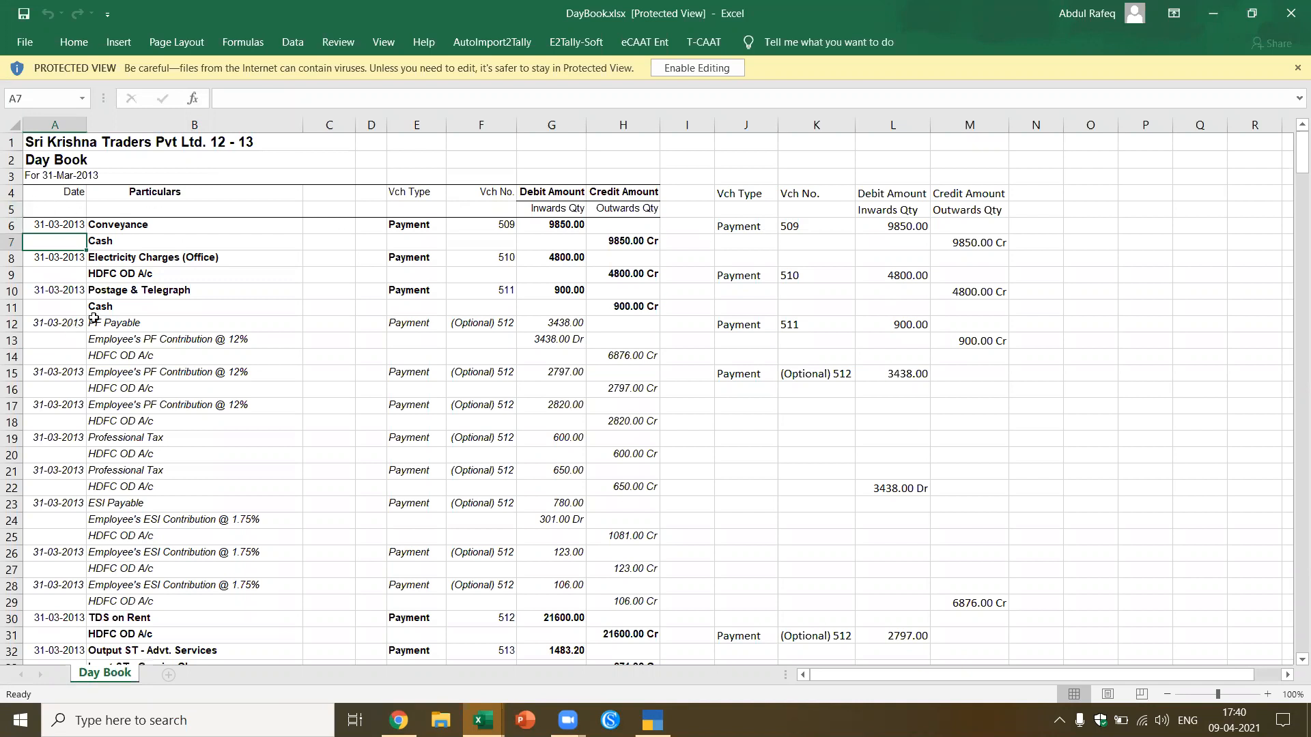
scroll(312, 395, down, 1)
scroll(326, 375, up, 1)
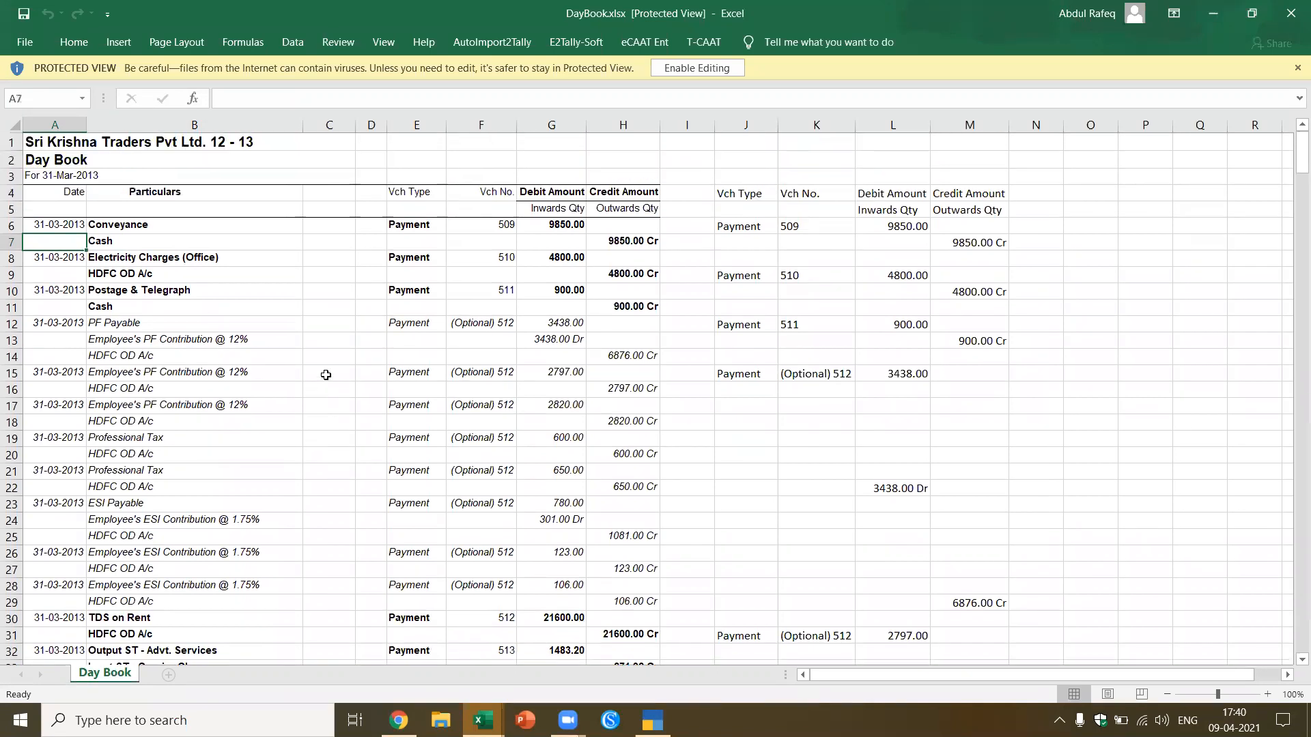
click(108, 226)
click(559, 224)
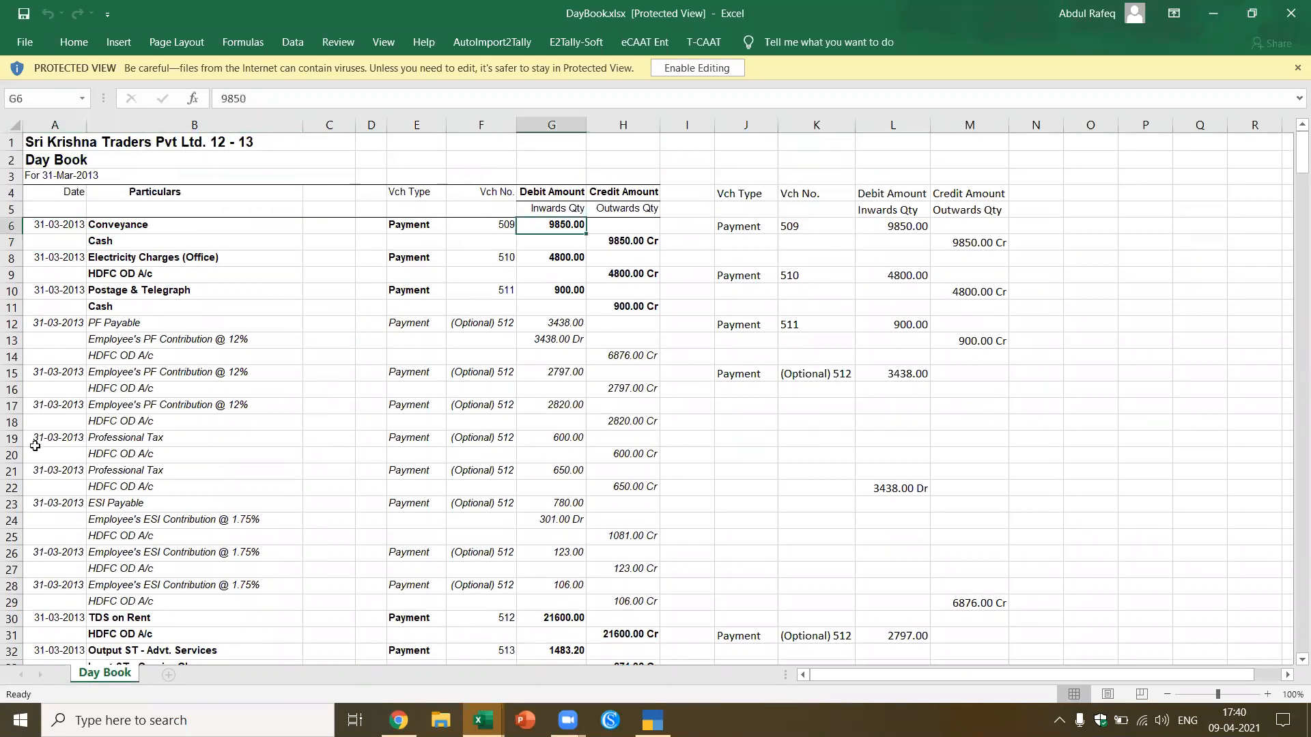
scroll(196, 424, down, 13)
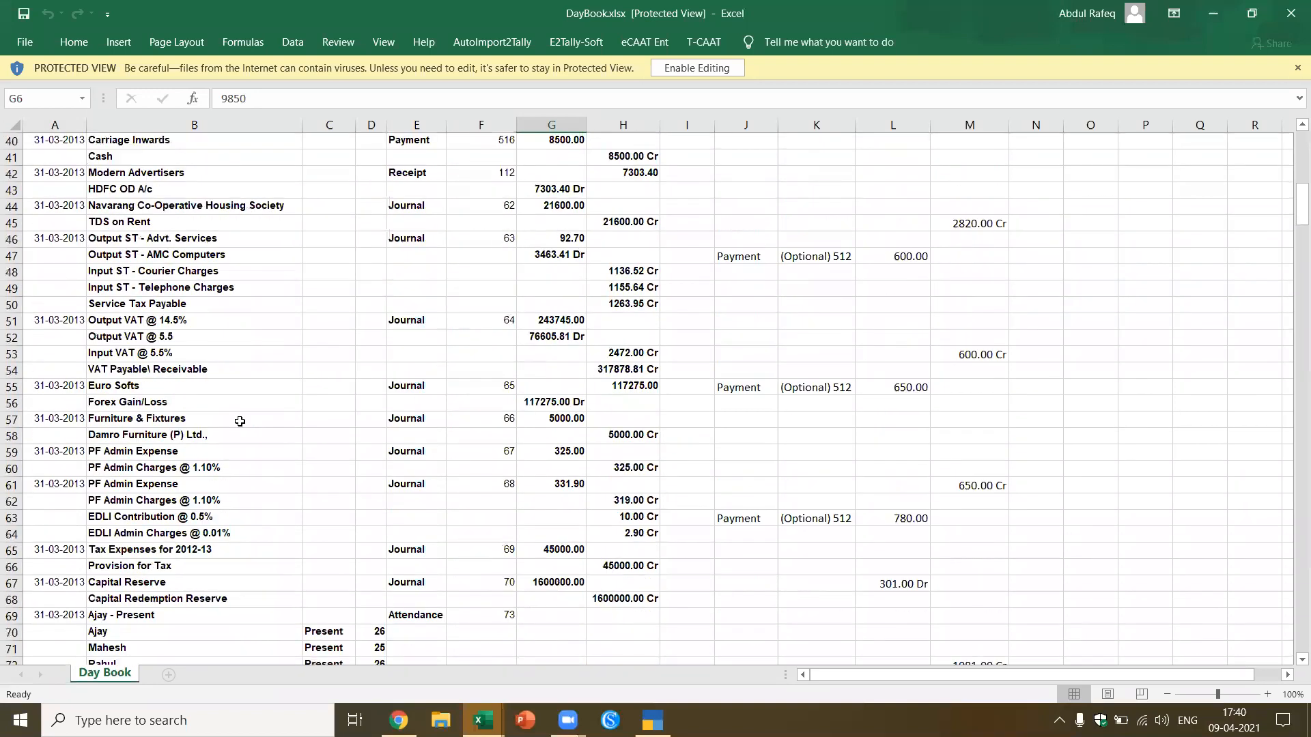
scroll(241, 433, down, 20)
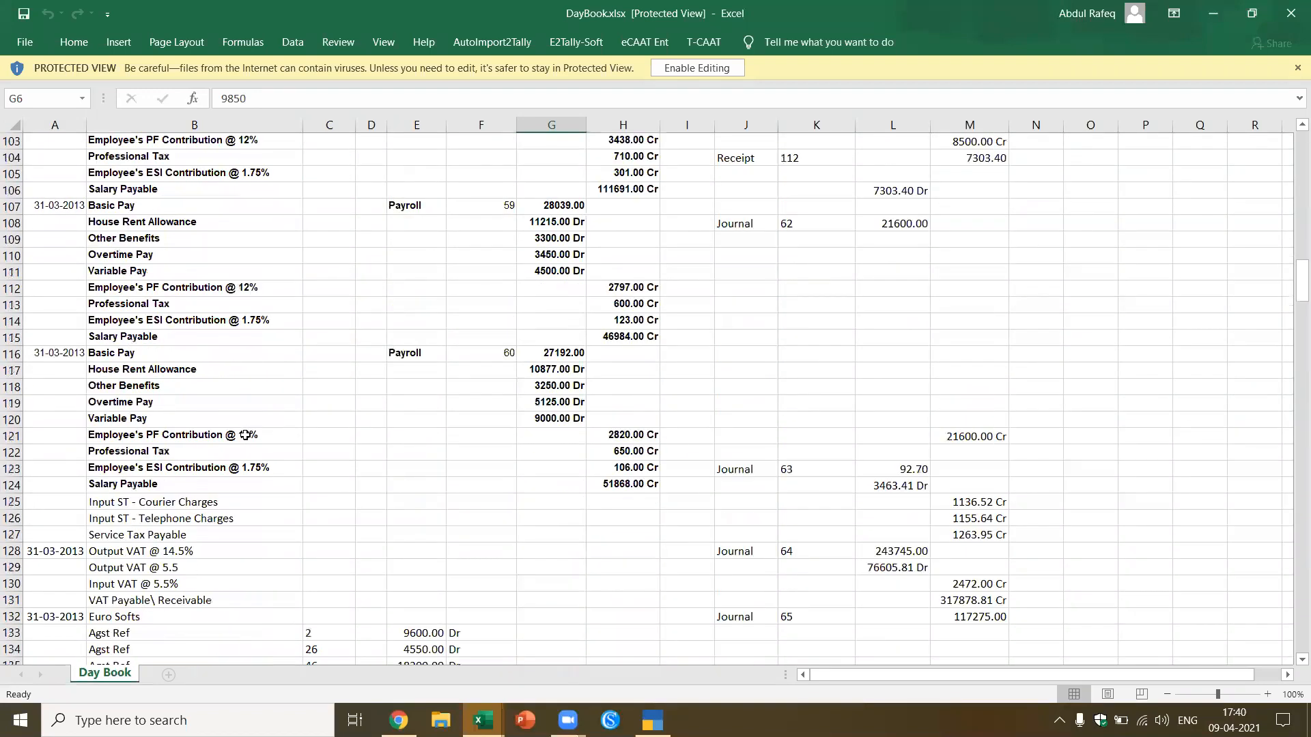
scroll(245, 434, down, 12)
scroll(245, 435, up, 9)
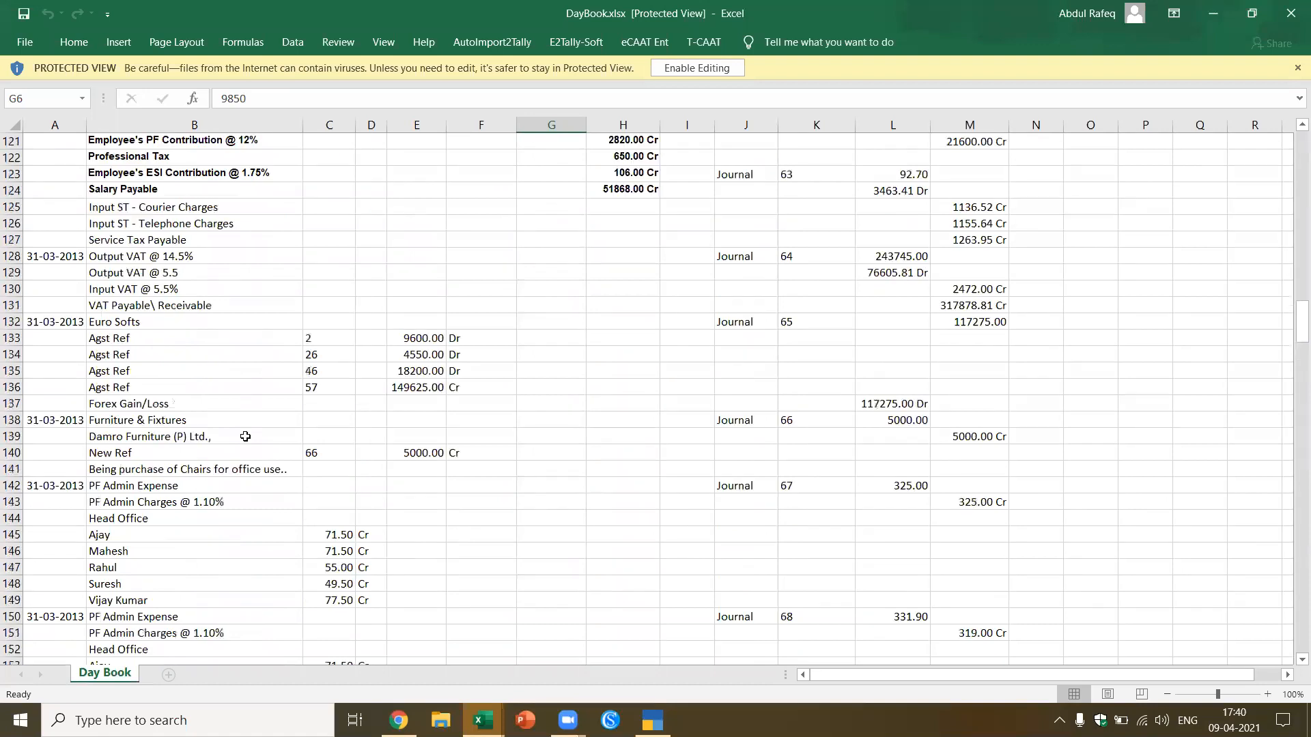
click(1290, 21)
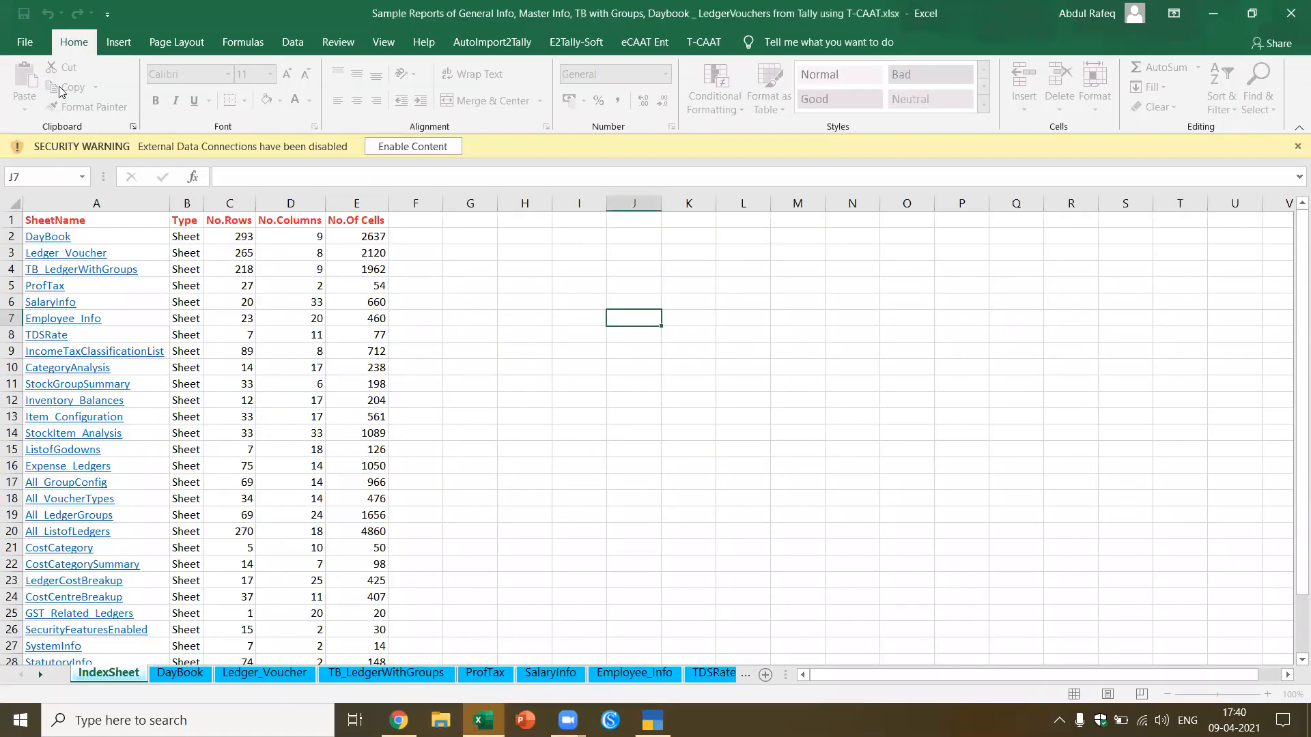
Step: Open the workbook Daybook 2018-19 from Tally and T-CAAT.xlsx from the T-CAAT WebinarFiles folder
click(24, 41)
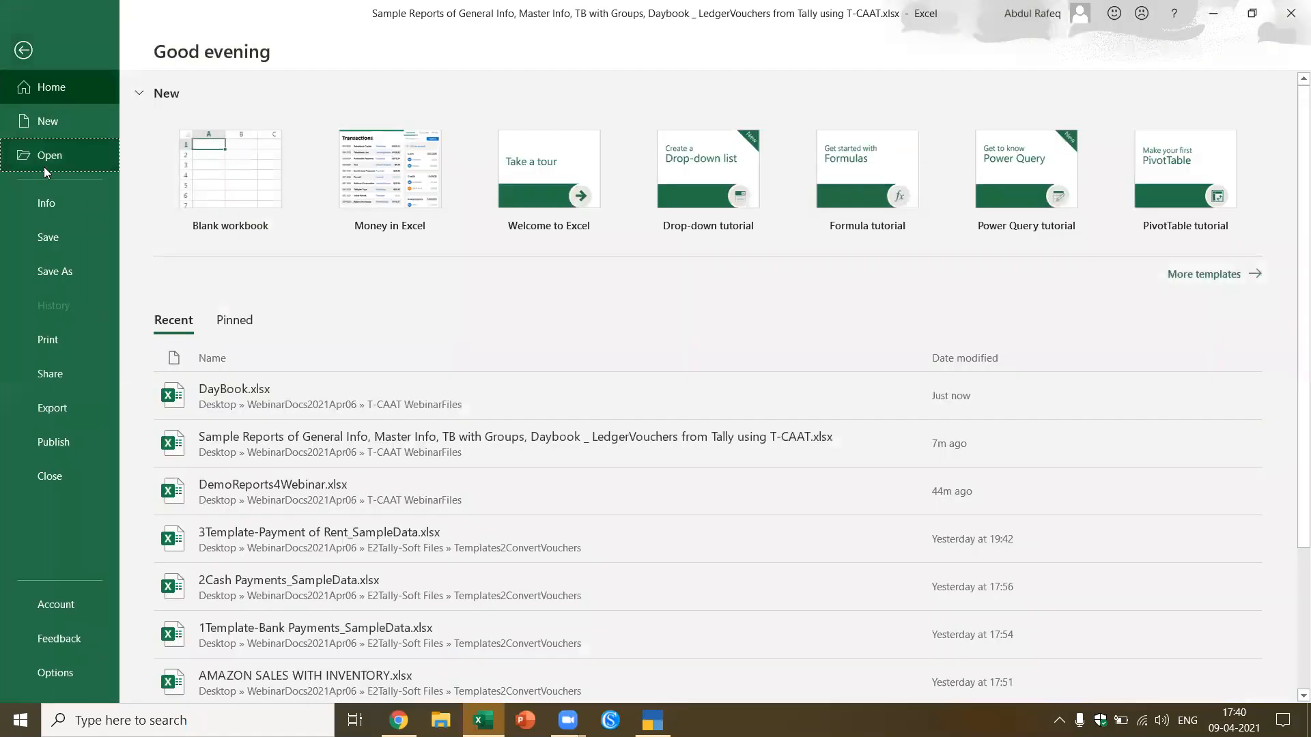
click(44, 167)
click(242, 306)
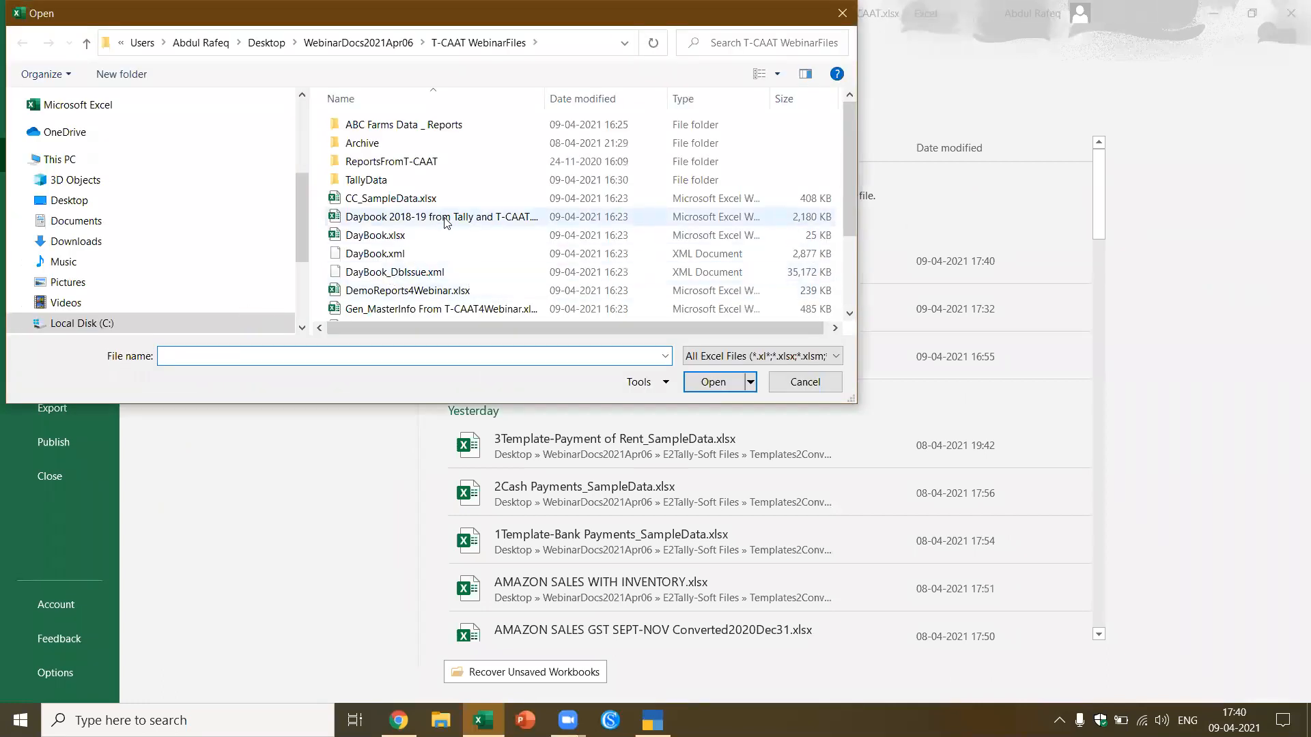
click(445, 220)
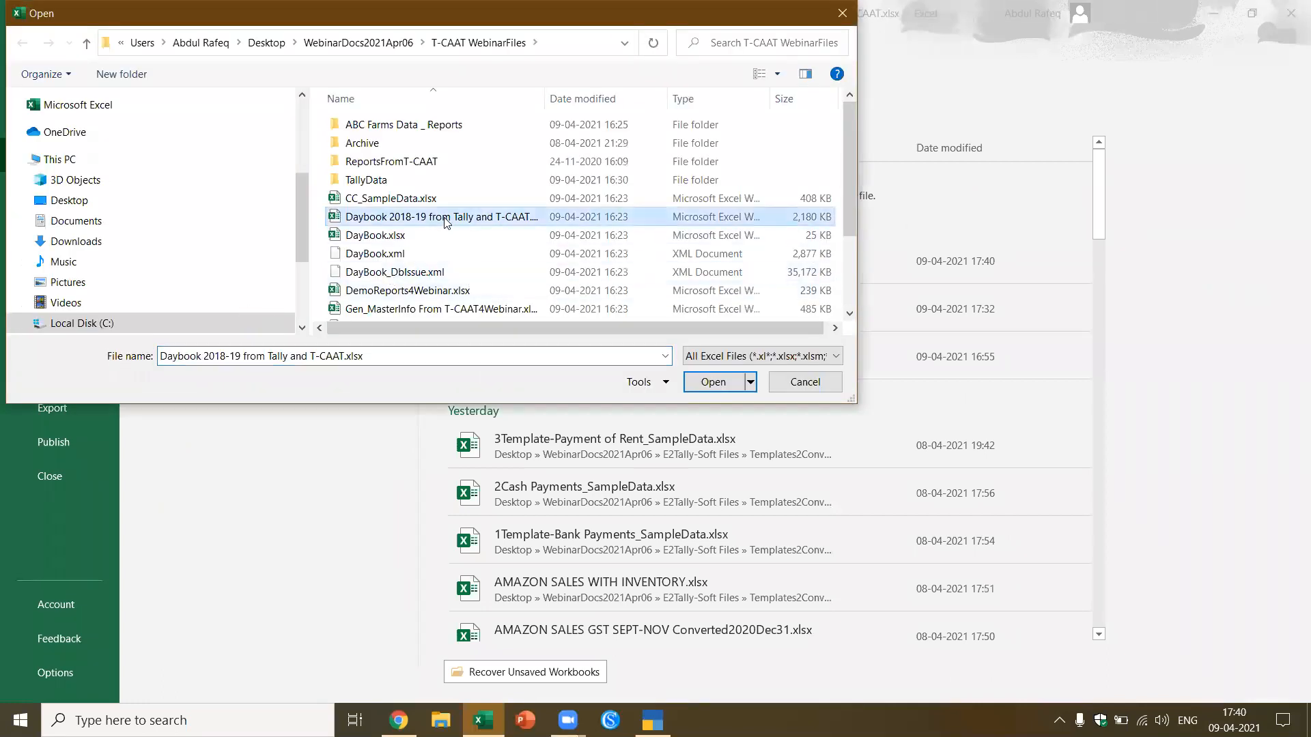
click(710, 381)
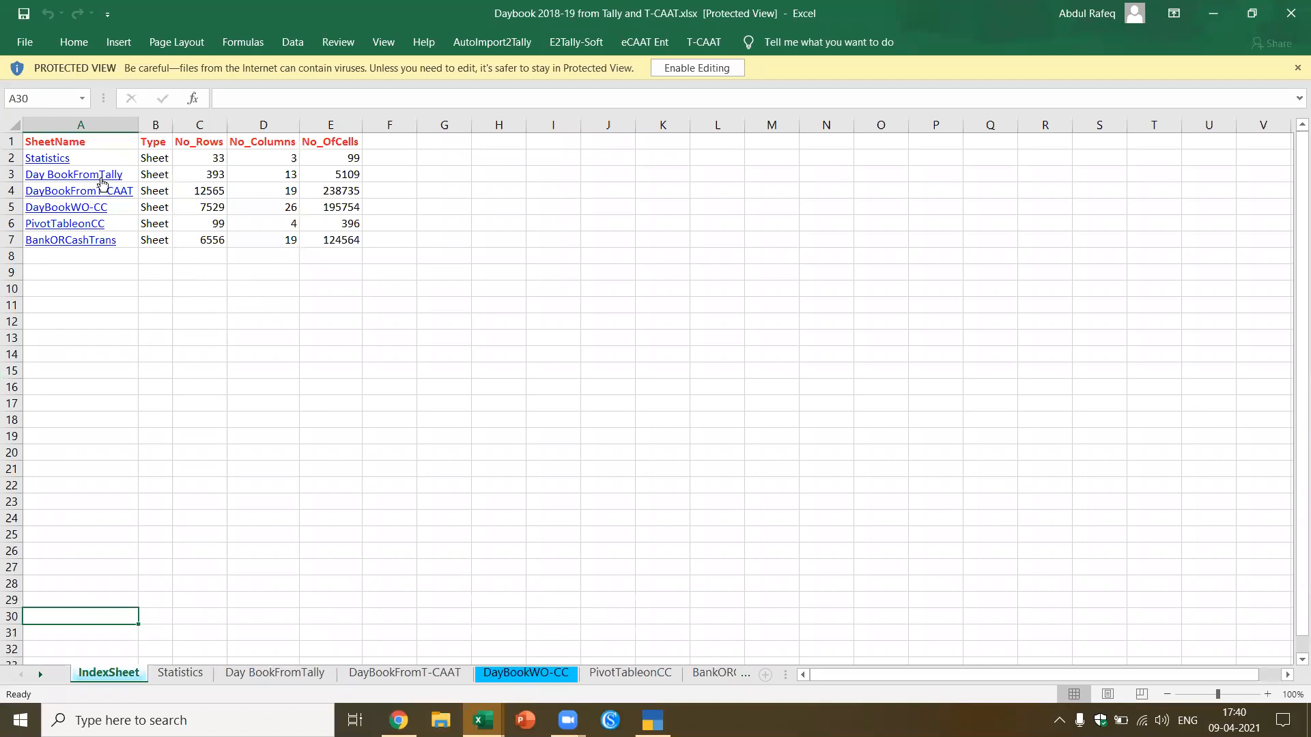
Step: View the Day BookFromTally sheet and switch to the DayBookFromT-CAAT sheet to compare the two daybook layouts
click(102, 180)
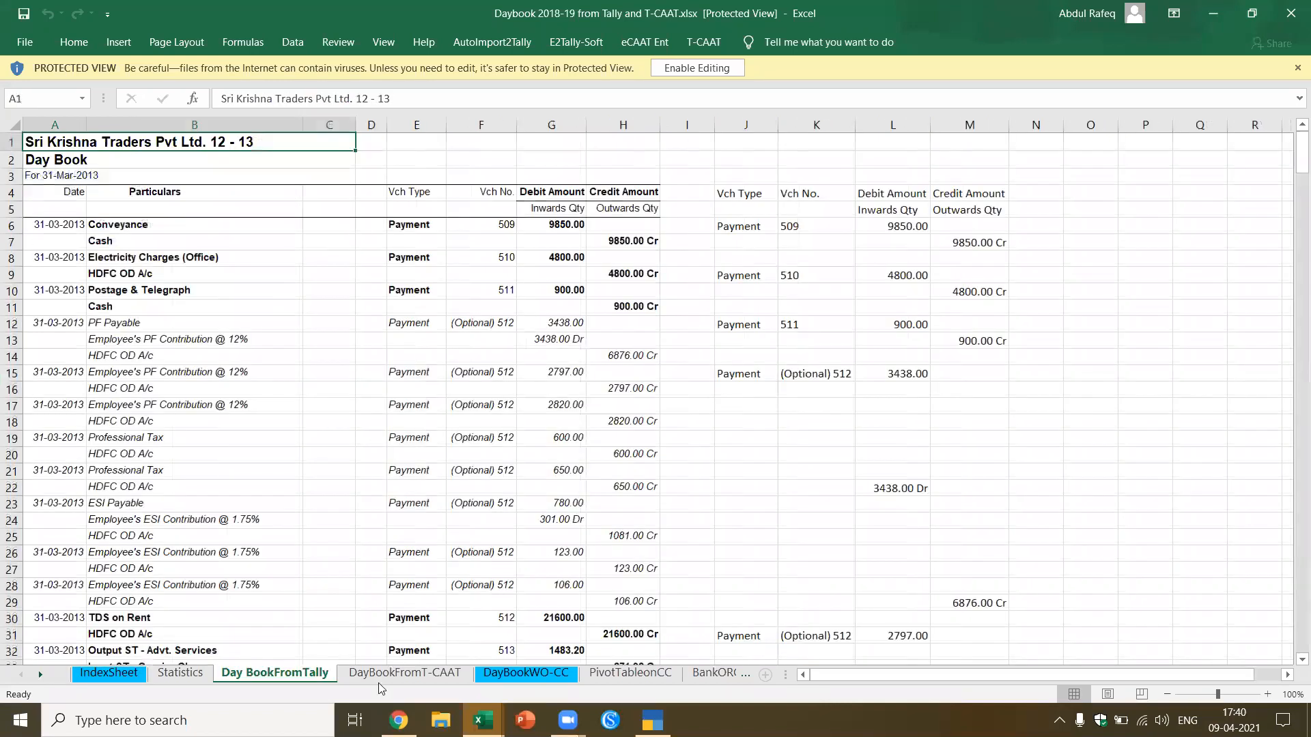
click(405, 674)
click(256, 255)
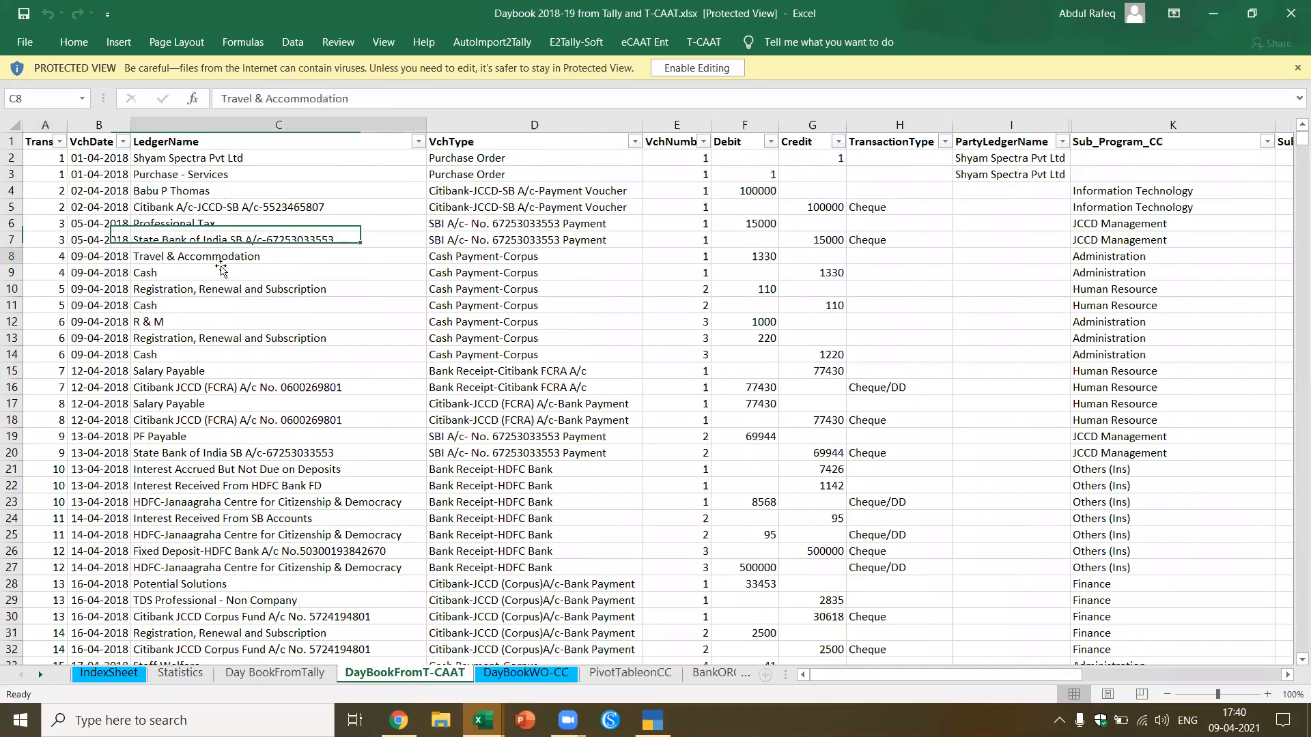
Step: Examine the first transaction rows and the LedgerName, VchType, amount and PartyLedgerName headings in the DayBookFromT-CAAT sheet
drag(42, 159, 295, 160)
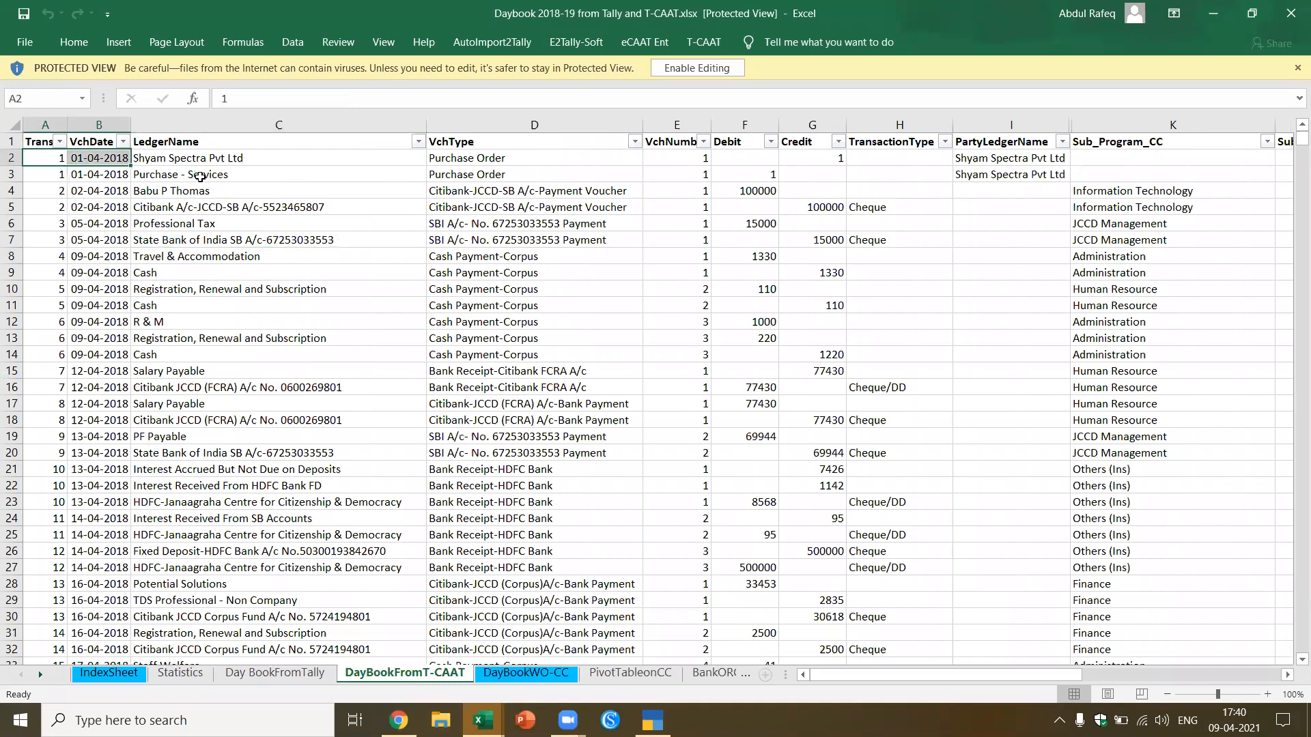
click(200, 177)
click(304, 139)
click(481, 141)
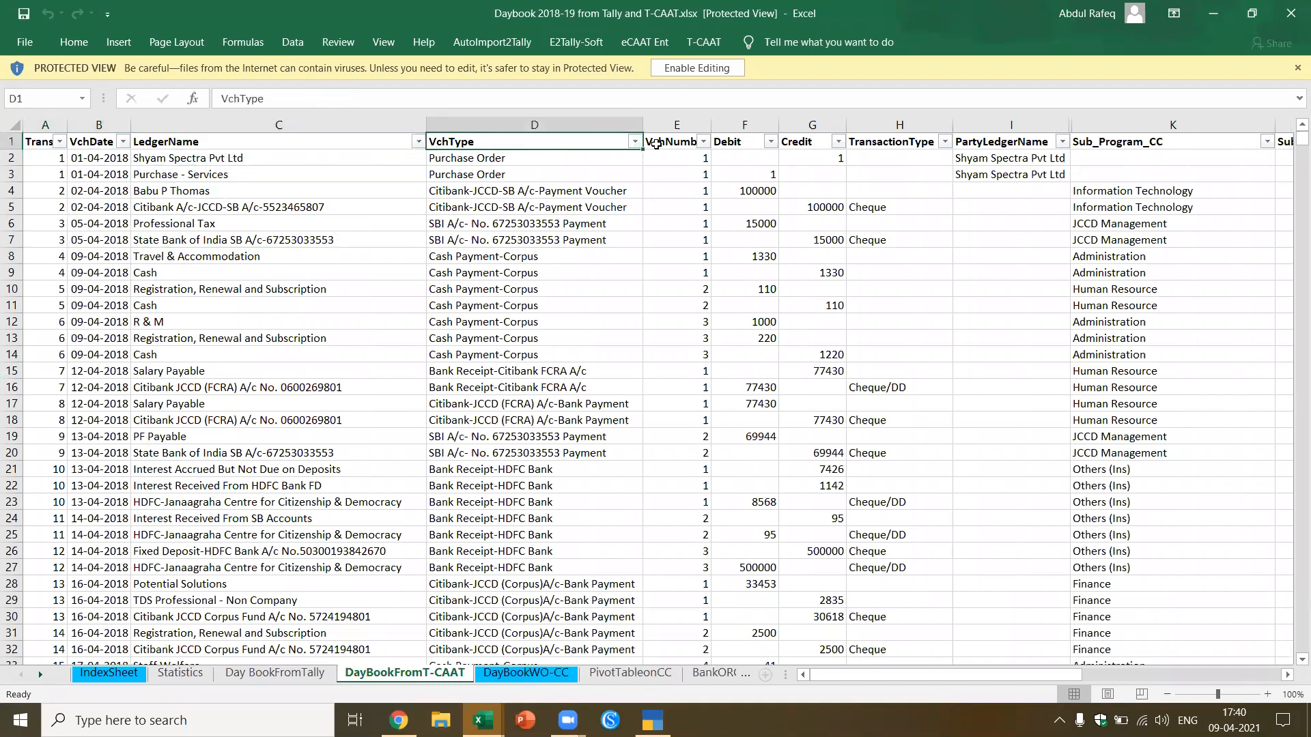
click(846, 142)
click(1007, 141)
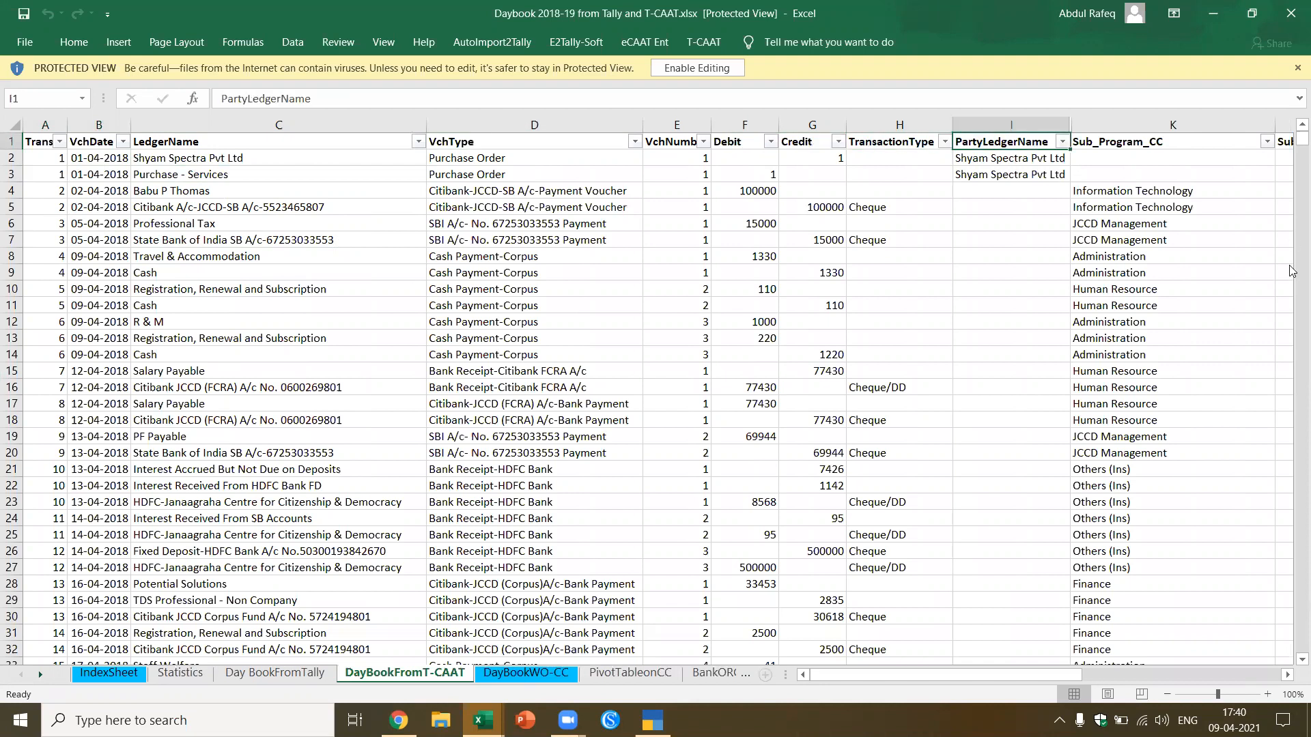
Step: Look through the Sub_Program_CC, Location and Donor columns with their debit and credit amounts, and return to cell A1
key(Right)
key(Right)
key(Right)
key(Right)
key(Right)
key(Right)
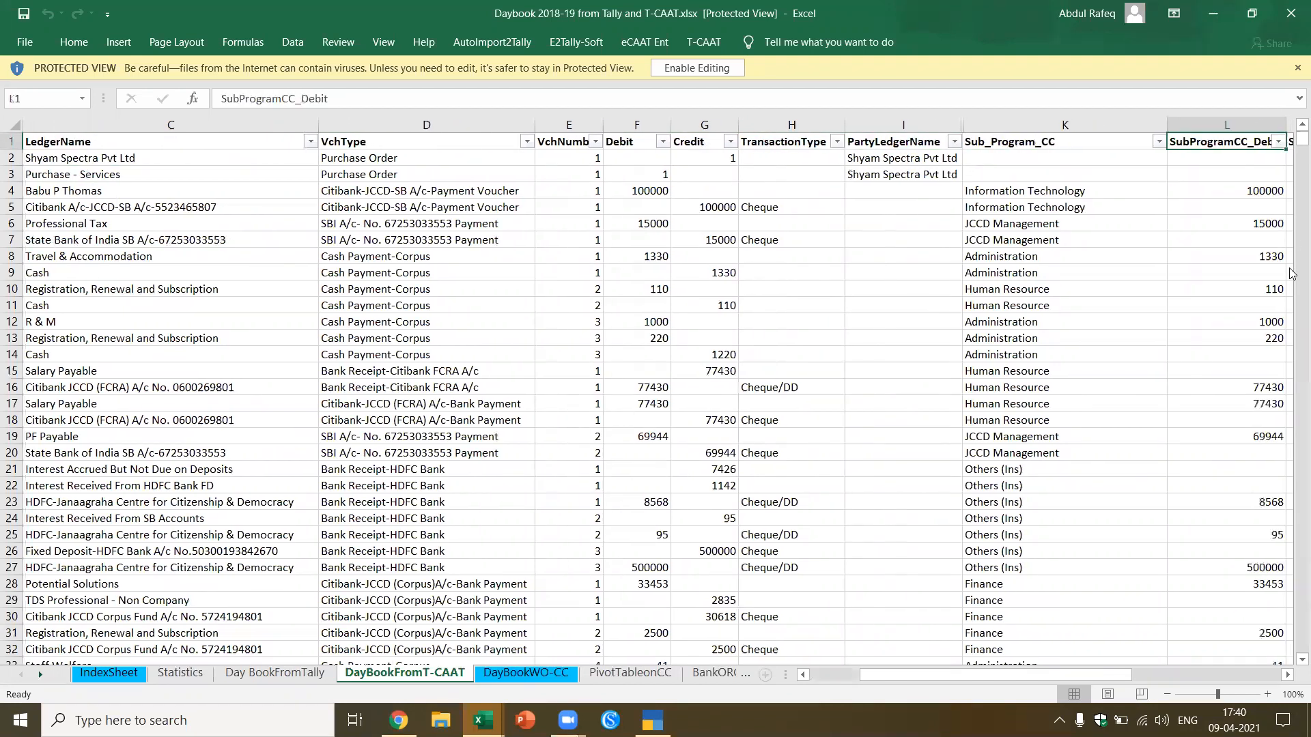
key(Right)
key(Right)
key(Right)
key(Right)
key(Right)
key(Right)
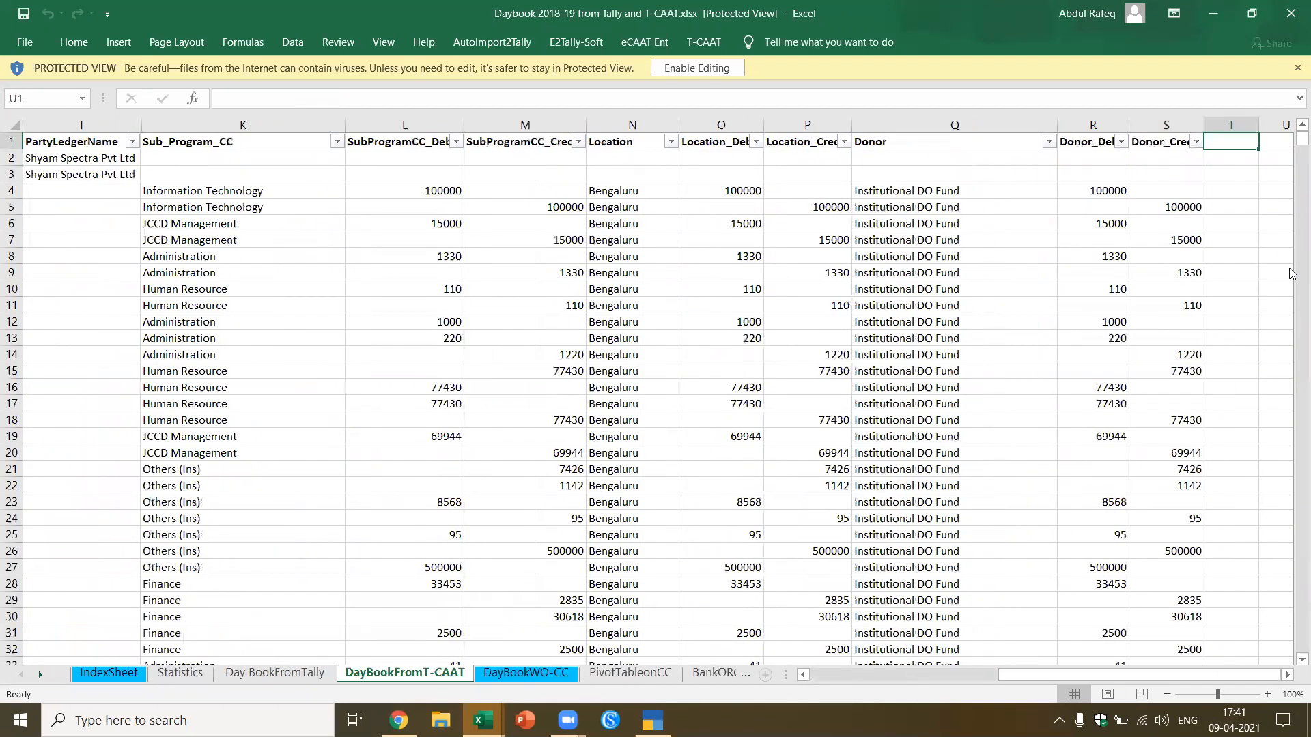
key(Left)
key(Left)
key(Left)
key(Left)
key(Left)
key(Left)
key(Left)
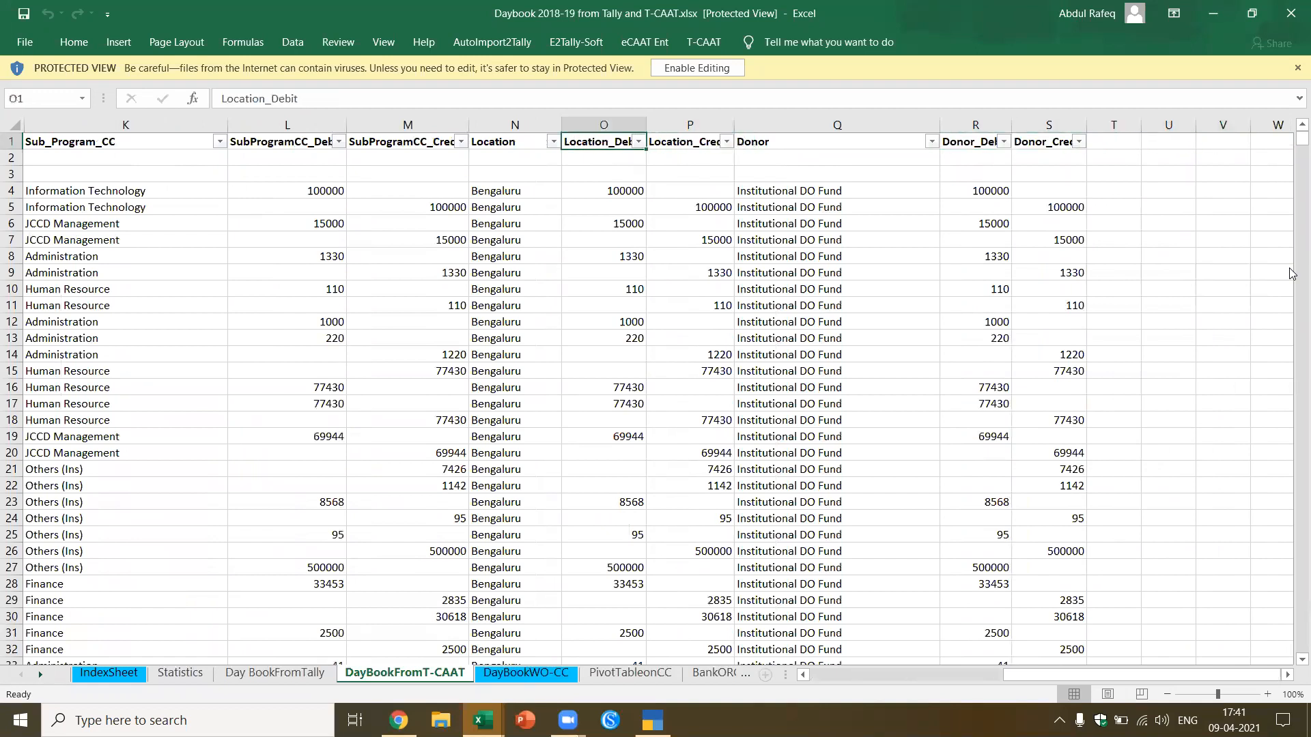
key(ctrl+Home)
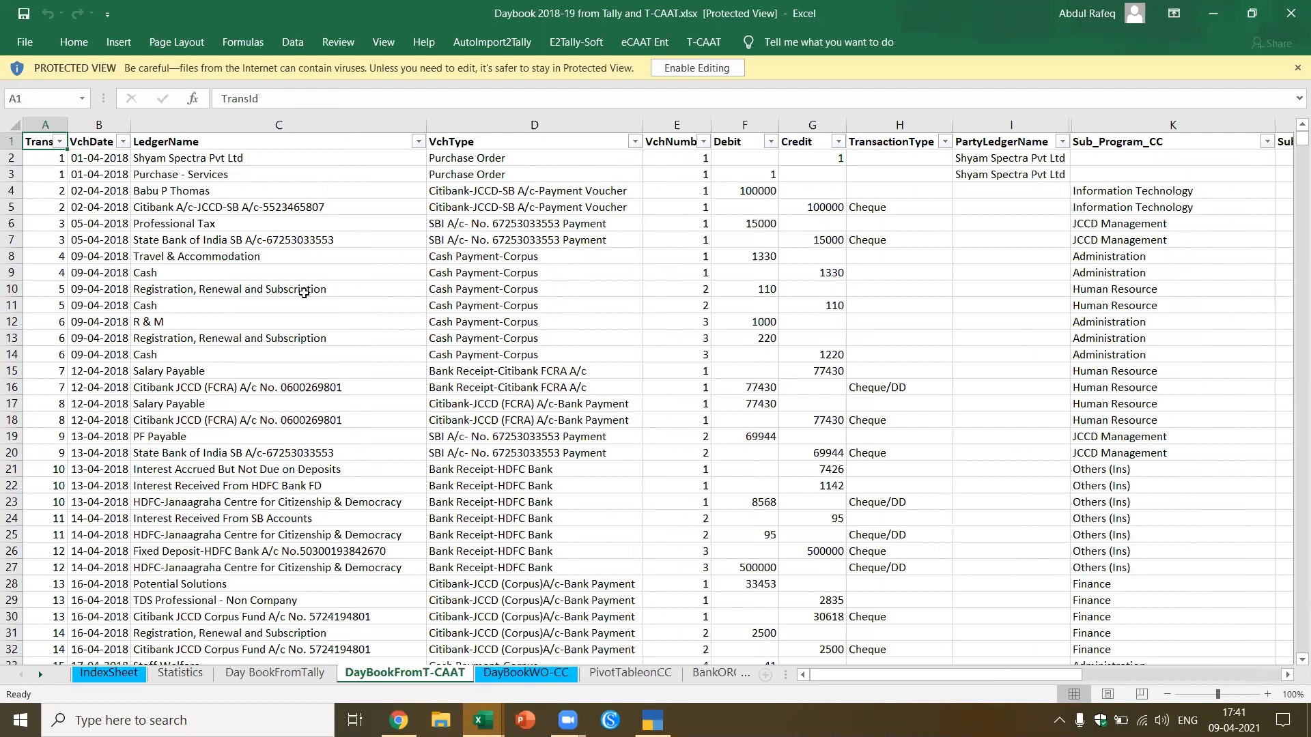
Step: Enable editing of the workbook and filter the LedgerName column to show only Cash
click(235, 283)
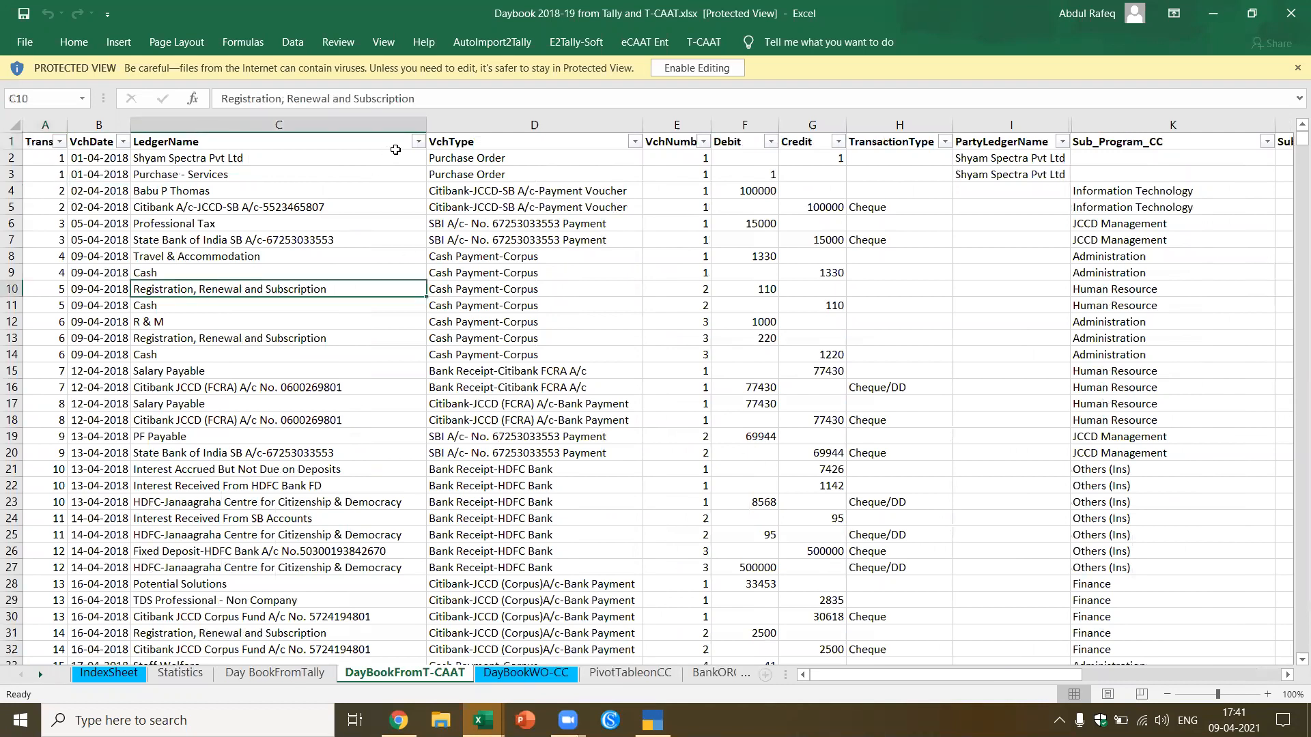
click(698, 66)
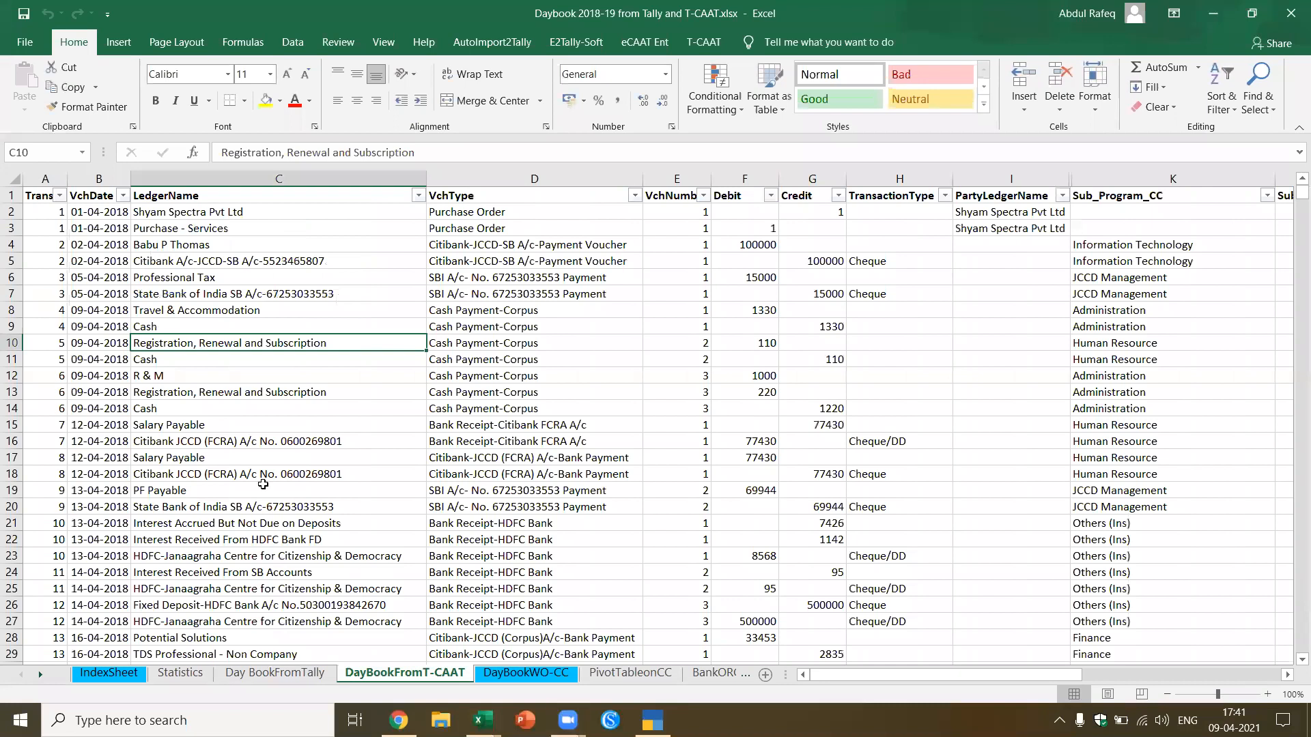
click(417, 196)
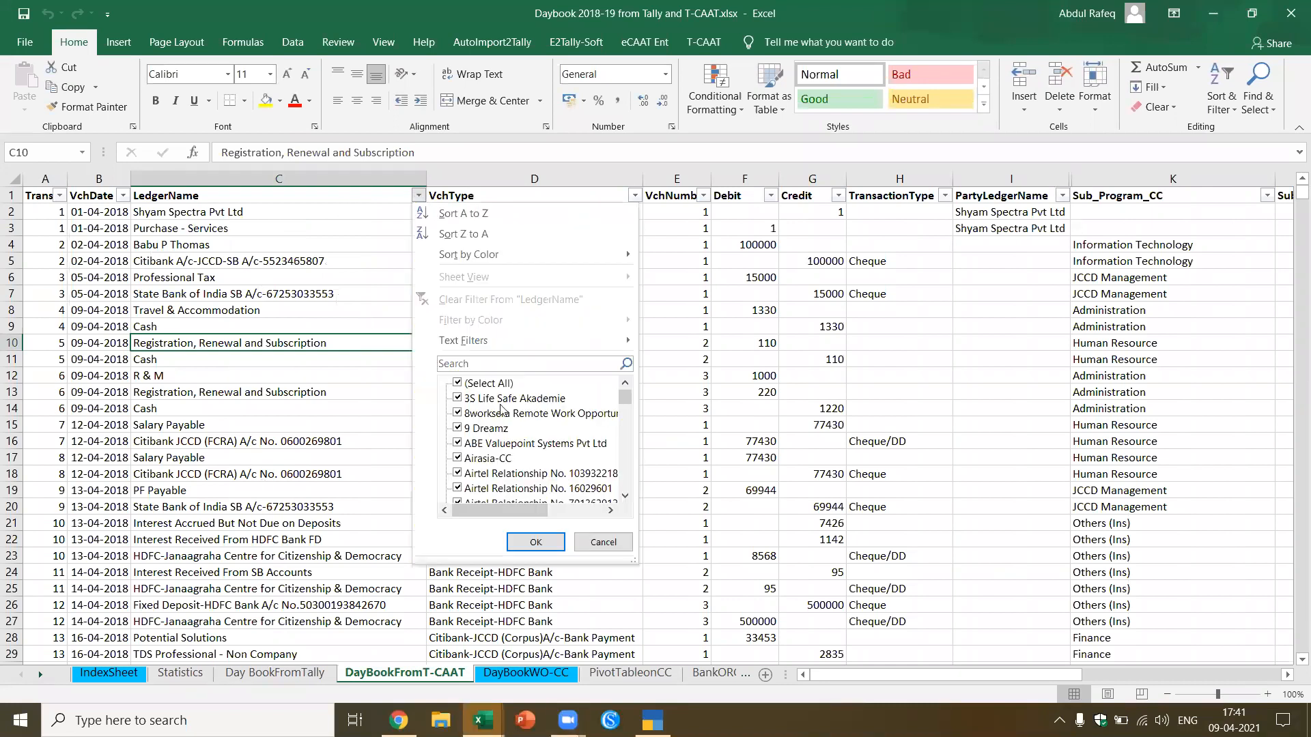
click(519, 364)
text(cash)
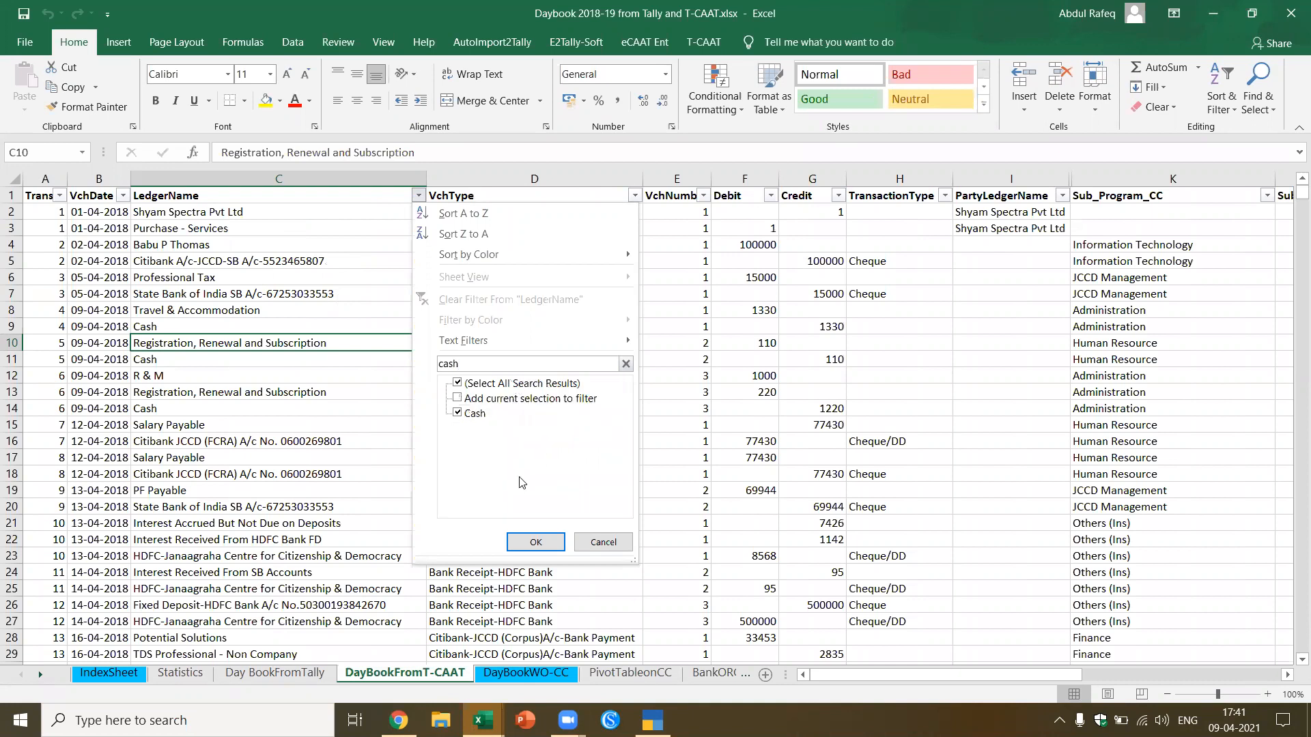
click(527, 546)
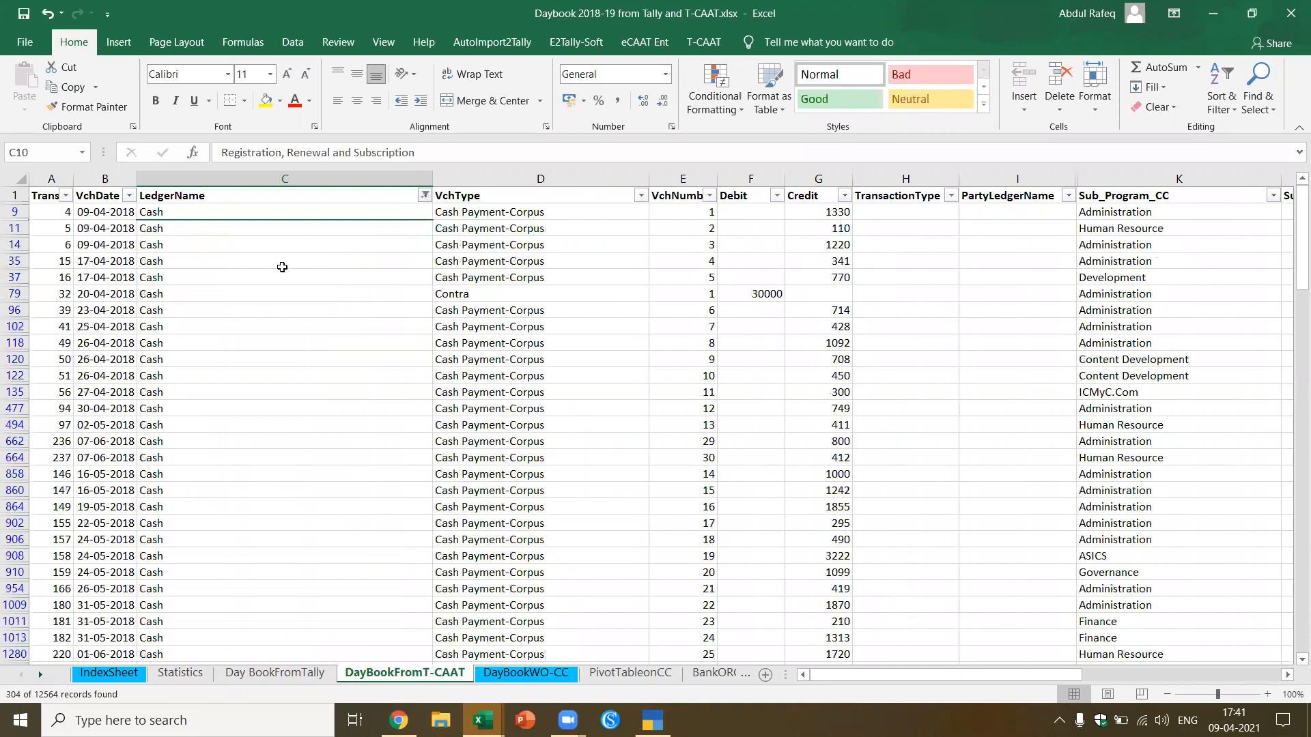
Step: Filter the Debit column to only the 30000 amounts and check the matching cash entries and their Sub_Program_CC
click(809, 215)
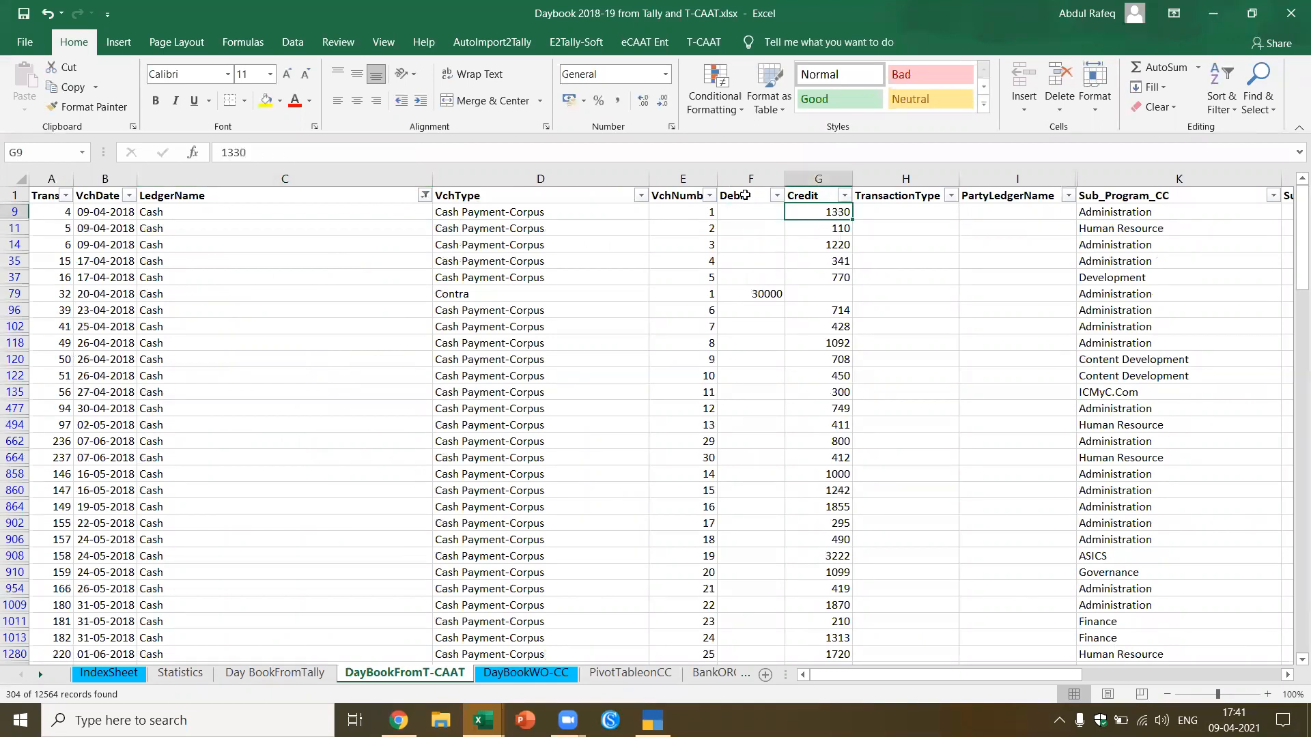
click(777, 196)
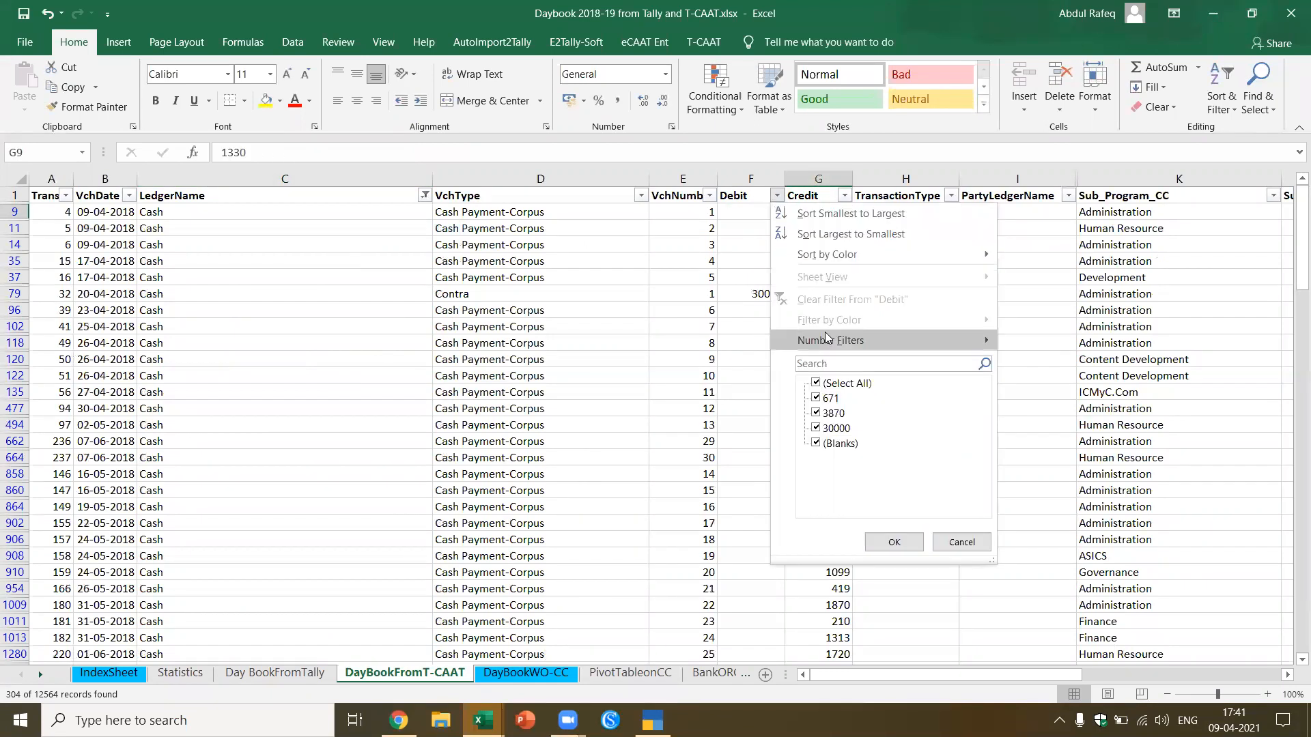
mouse_move(824, 332)
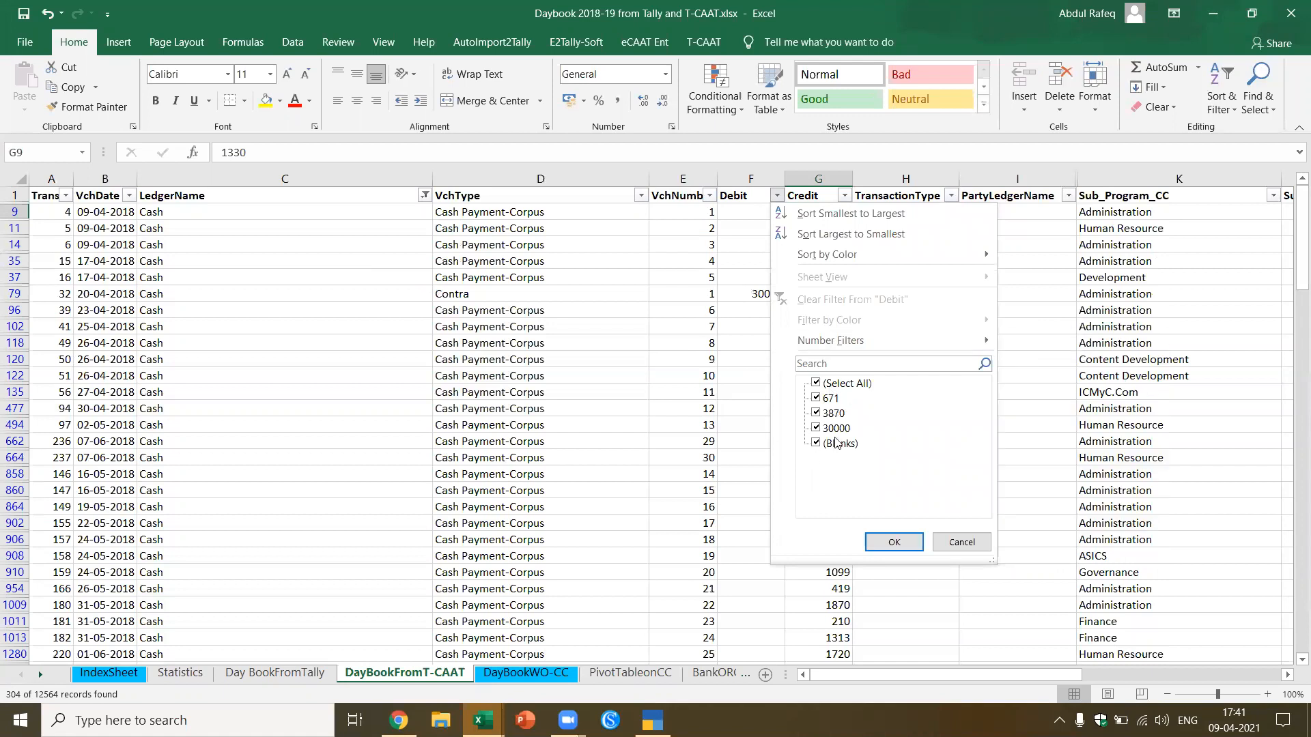
click(816, 398)
click(816, 413)
click(816, 443)
click(894, 542)
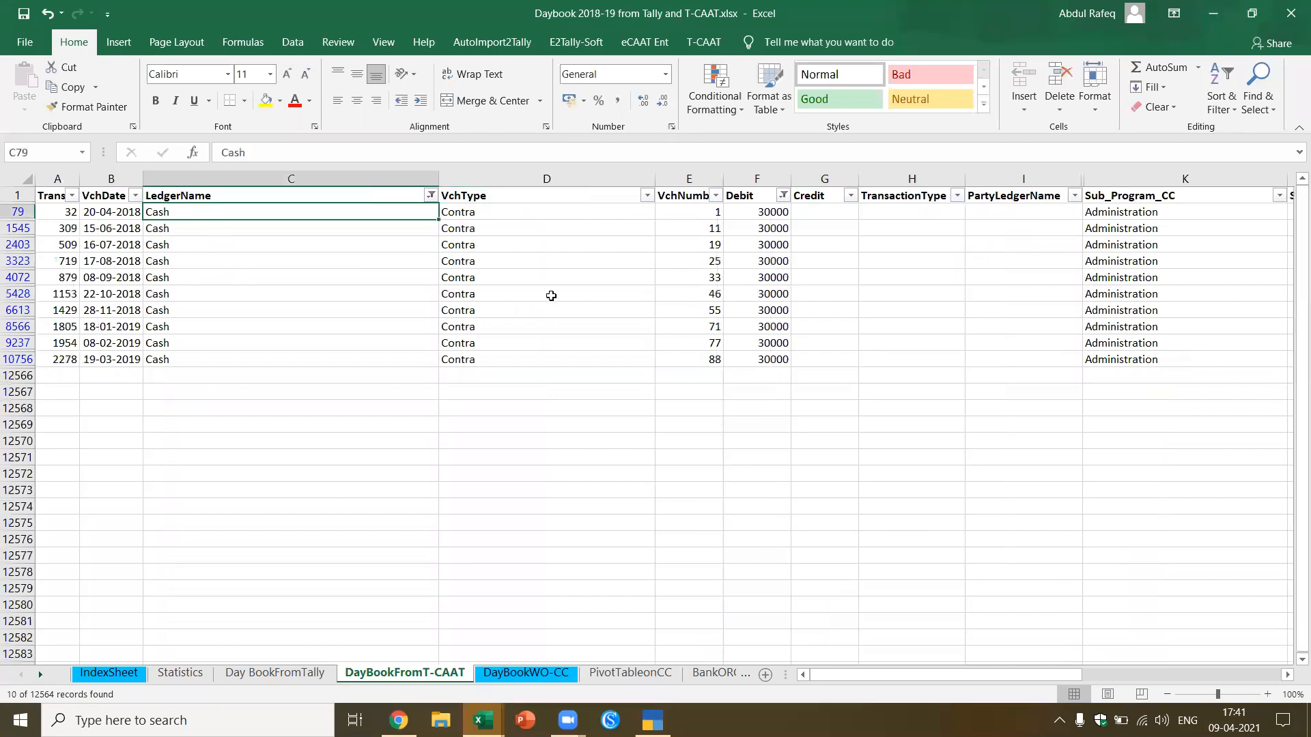
drag(769, 213, 783, 354)
click(1099, 212)
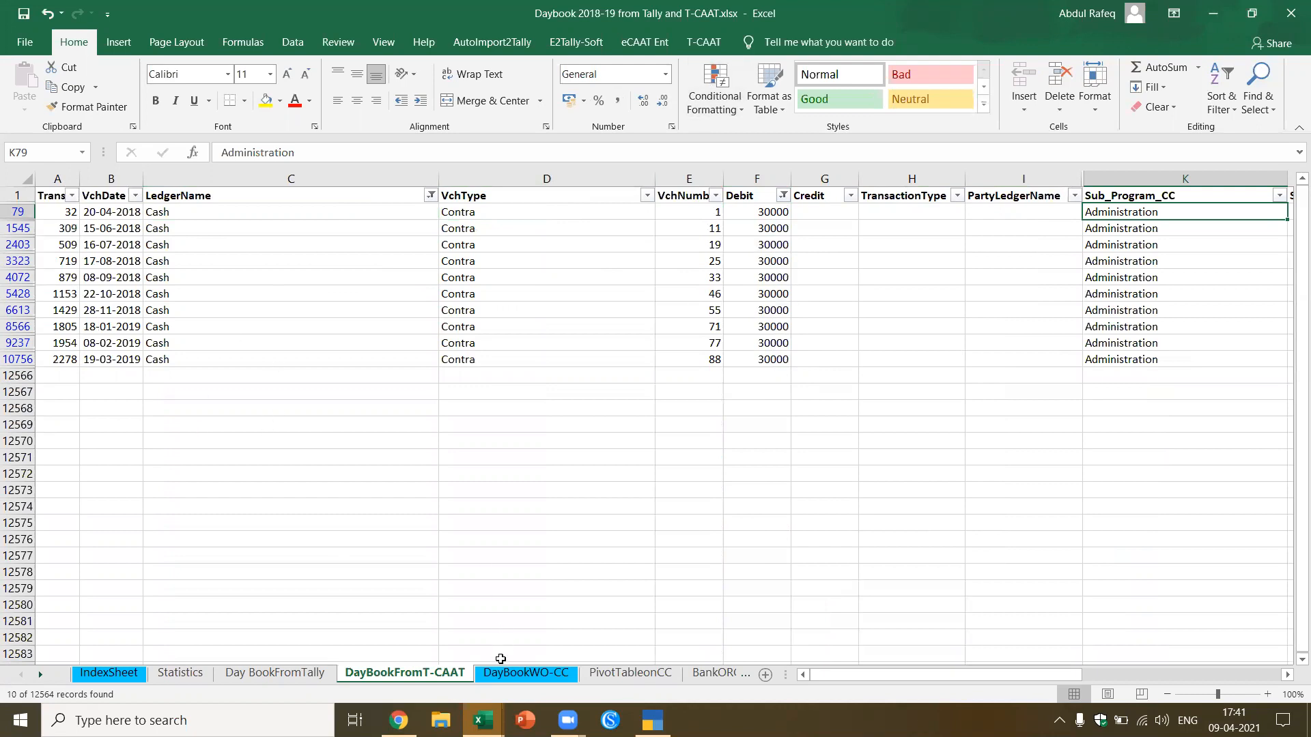
Step: View the DayBookWO-CC sheet and examine the donor and sub program pivot summaries in the PivotTableonCC sheet
click(505, 672)
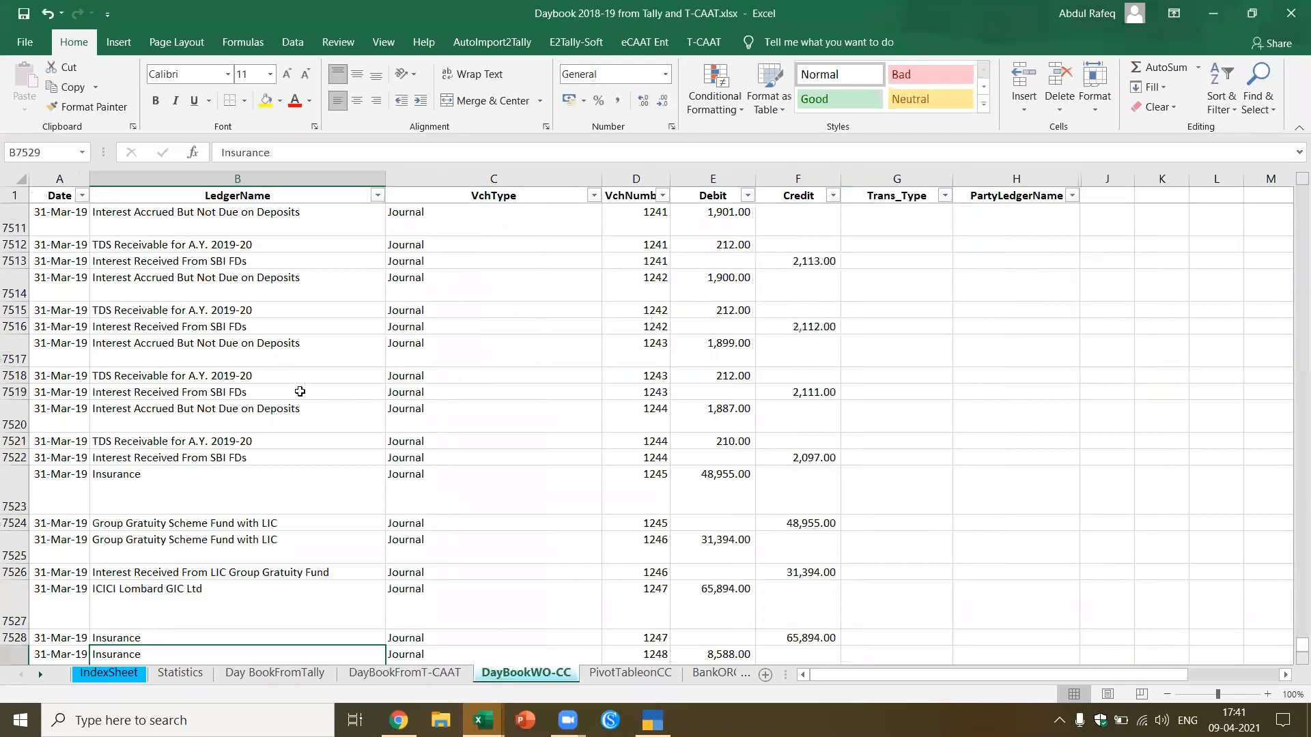
click(630, 673)
scroll(161, 287, up, 17)
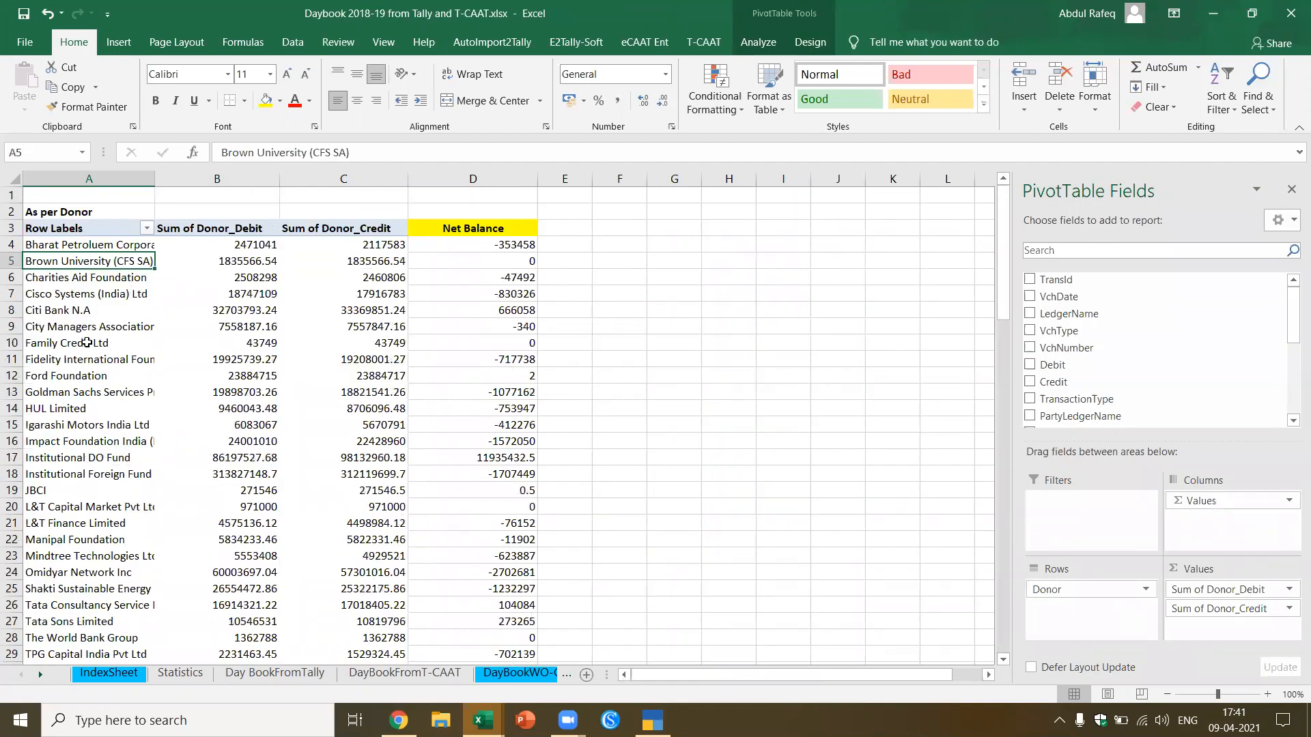
scroll(77, 217, down, 8)
click(61, 407)
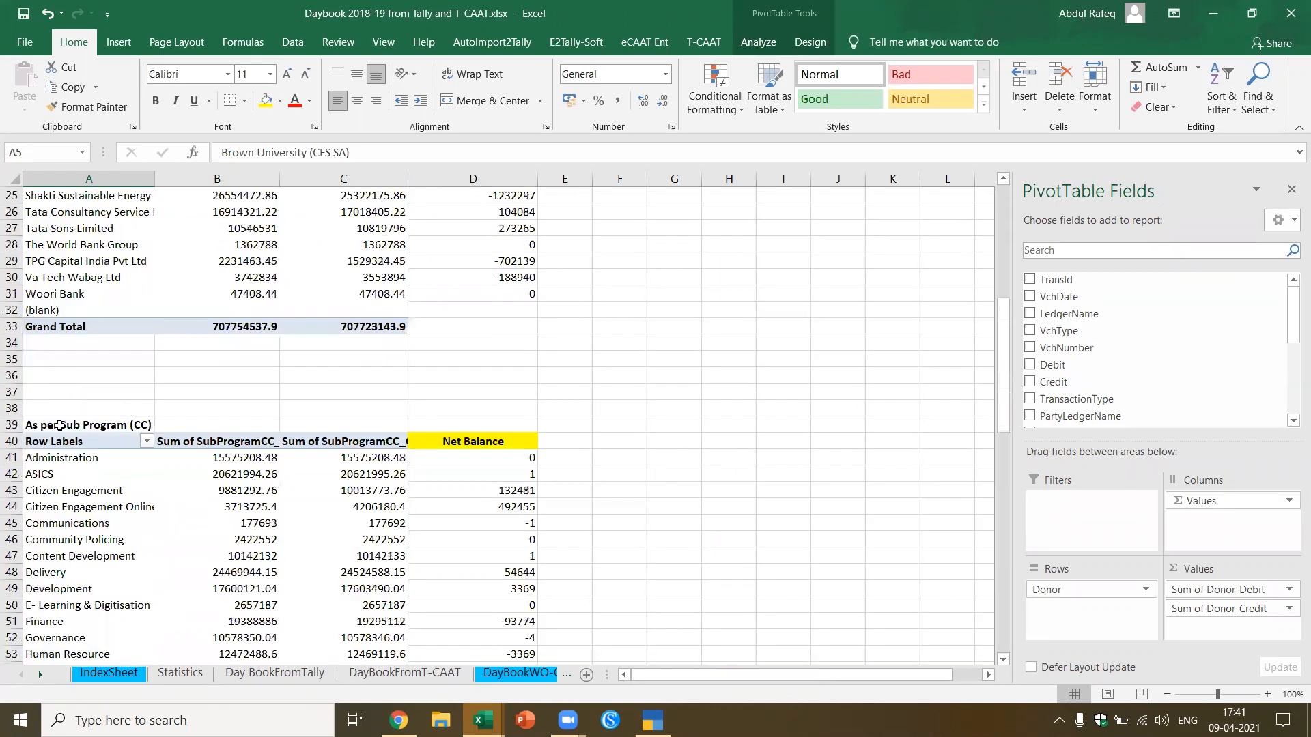
Step: Review the sub-program and location pivot tables with their net balances on the PivotTableonCC sheet
scroll(67, 442, down, 14)
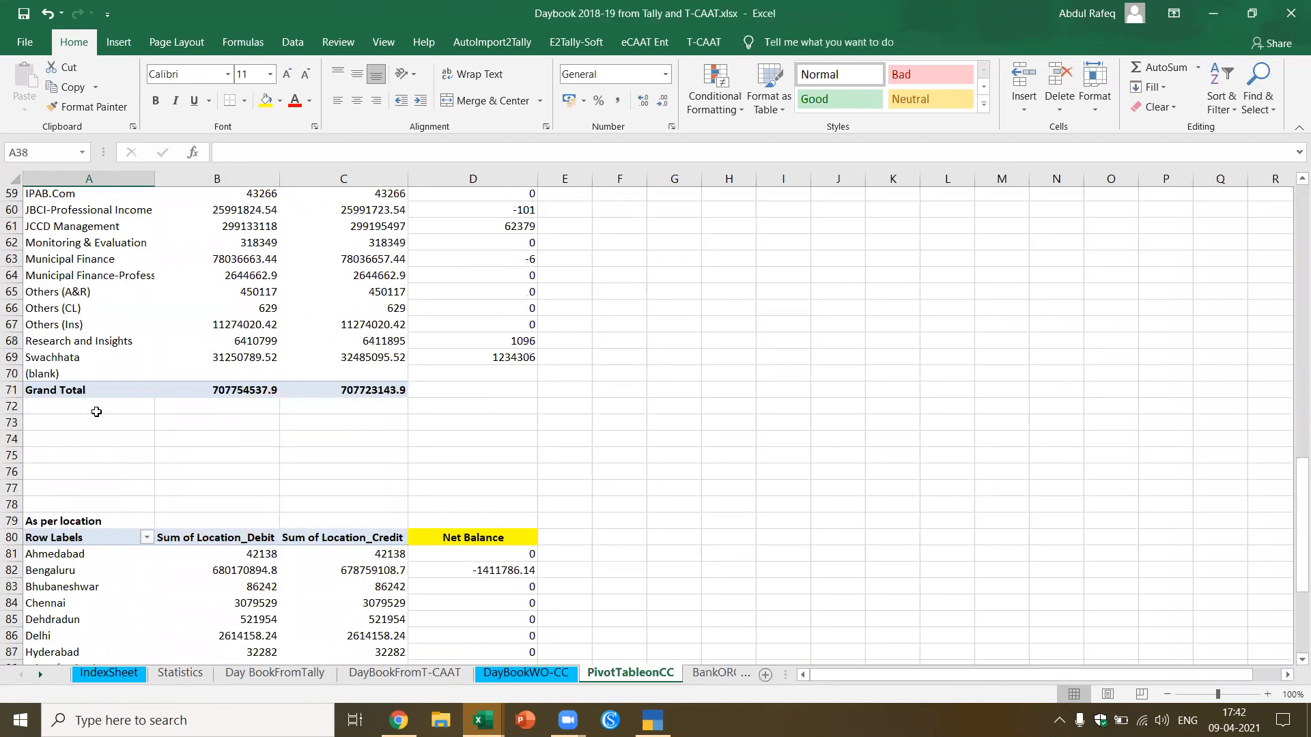
scroll(96, 409, down, 2)
click(85, 291)
scroll(93, 374, down, 5)
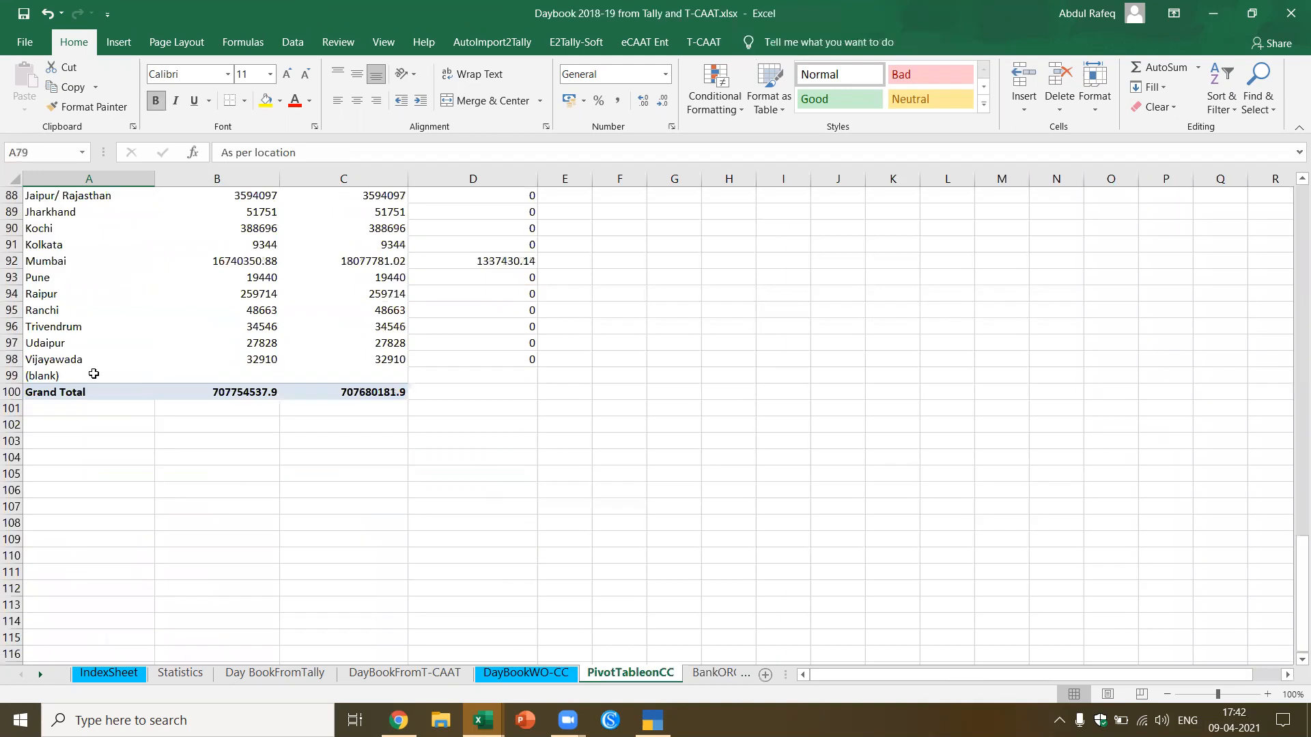
Step: On the BankORCashTrans sheet, filter VchType to the Bank Receipt - Citibank Corpus Fund A/c entries and examine their sub-programs
click(723, 674)
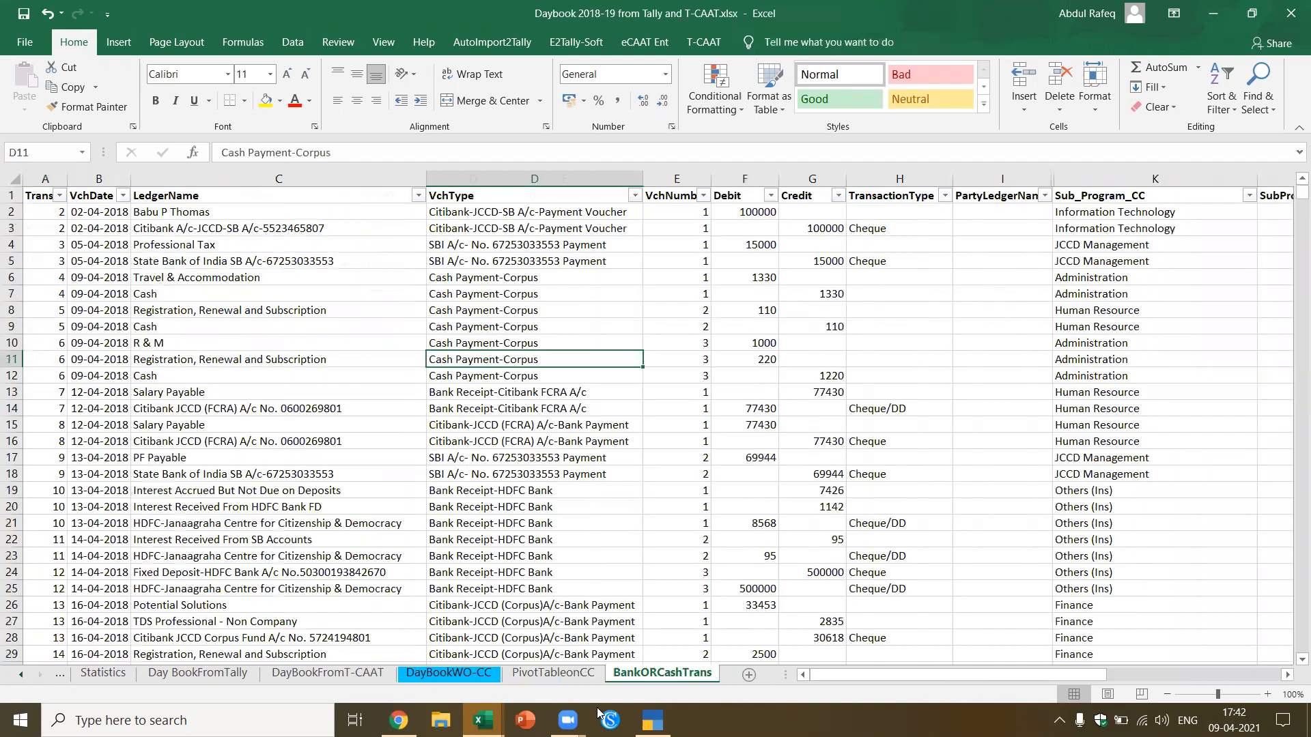
click(220, 212)
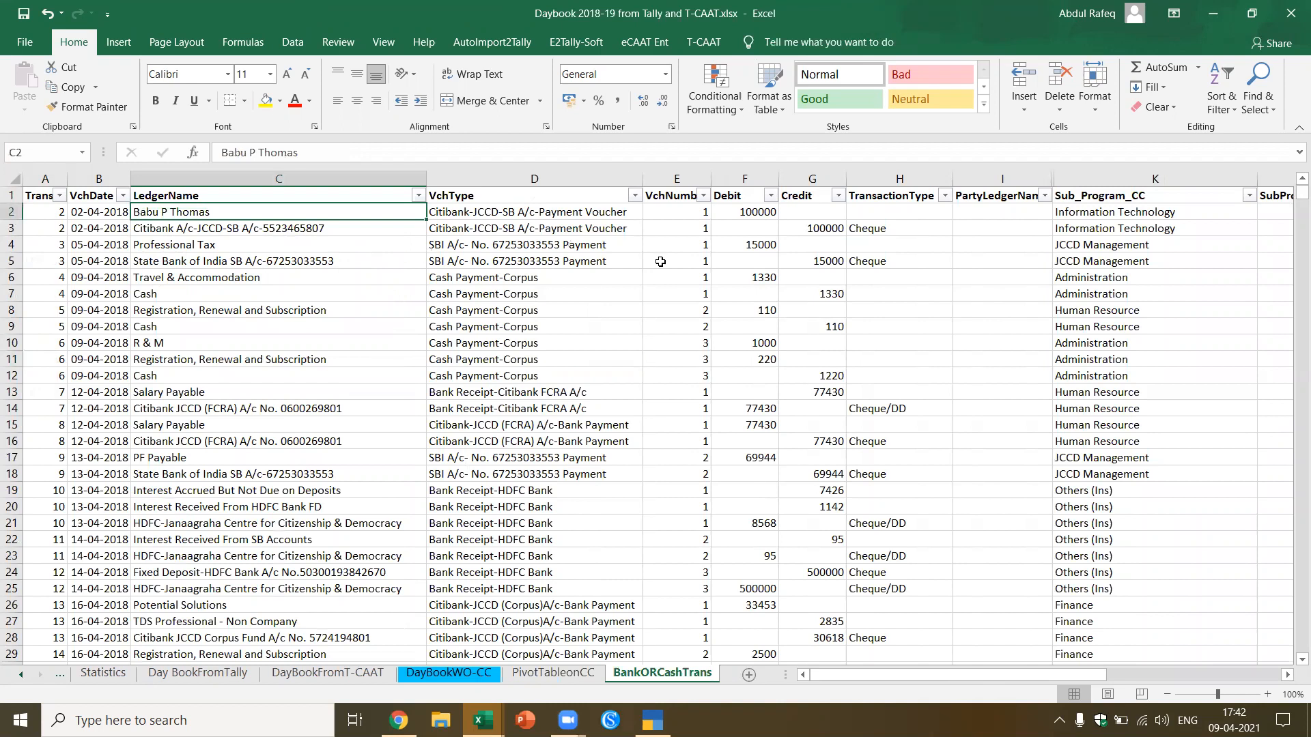
click(516, 211)
click(634, 197)
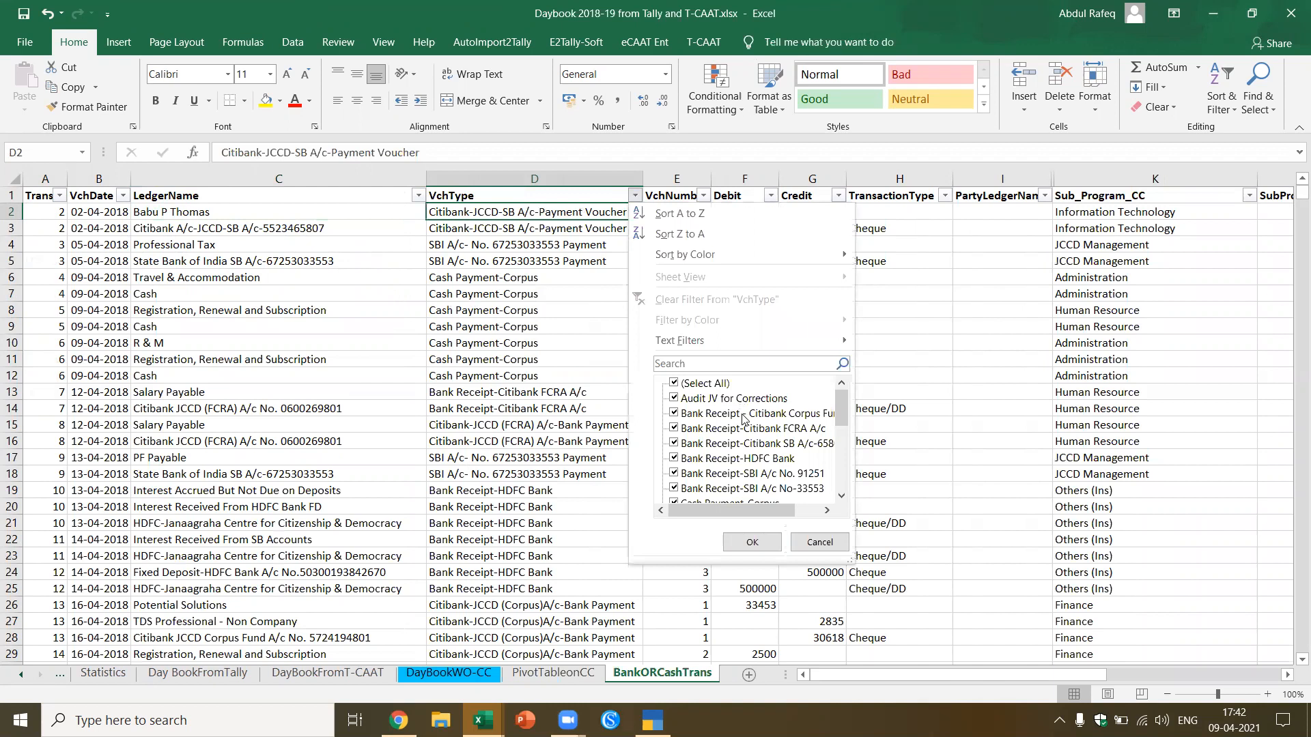
click(684, 382)
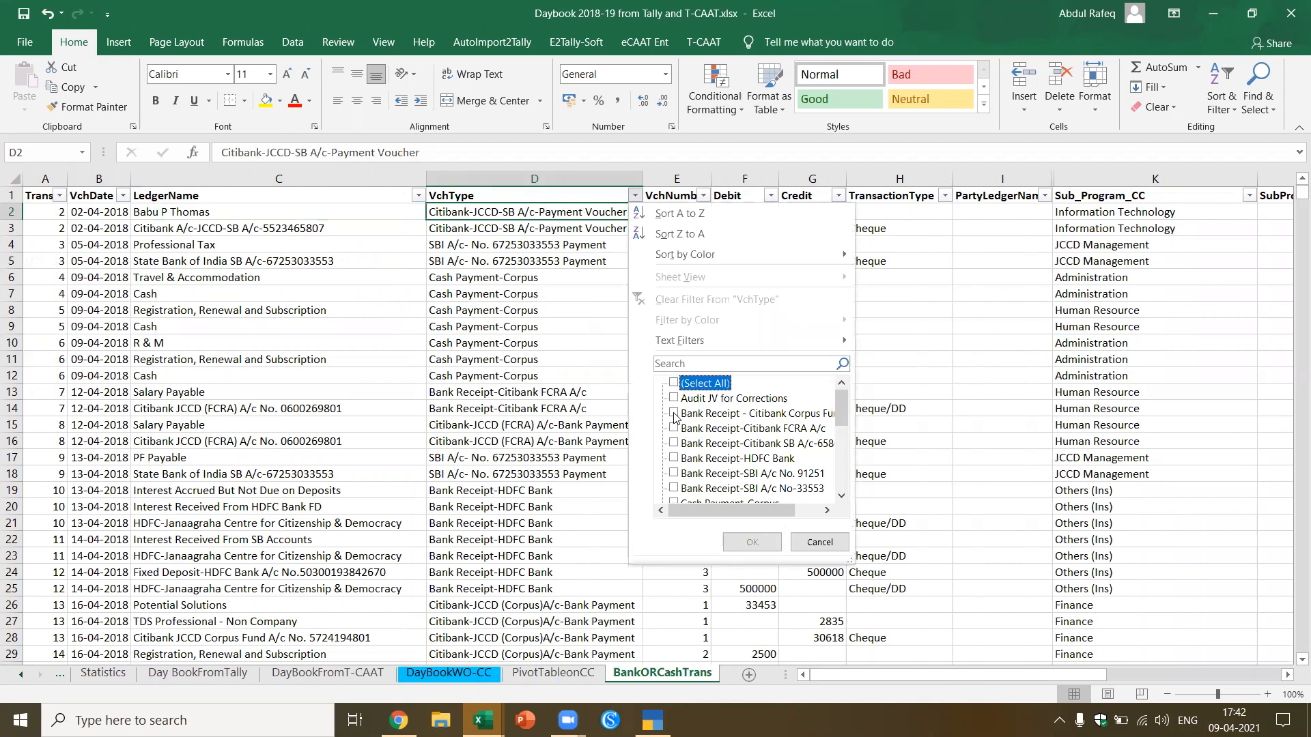
click(674, 413)
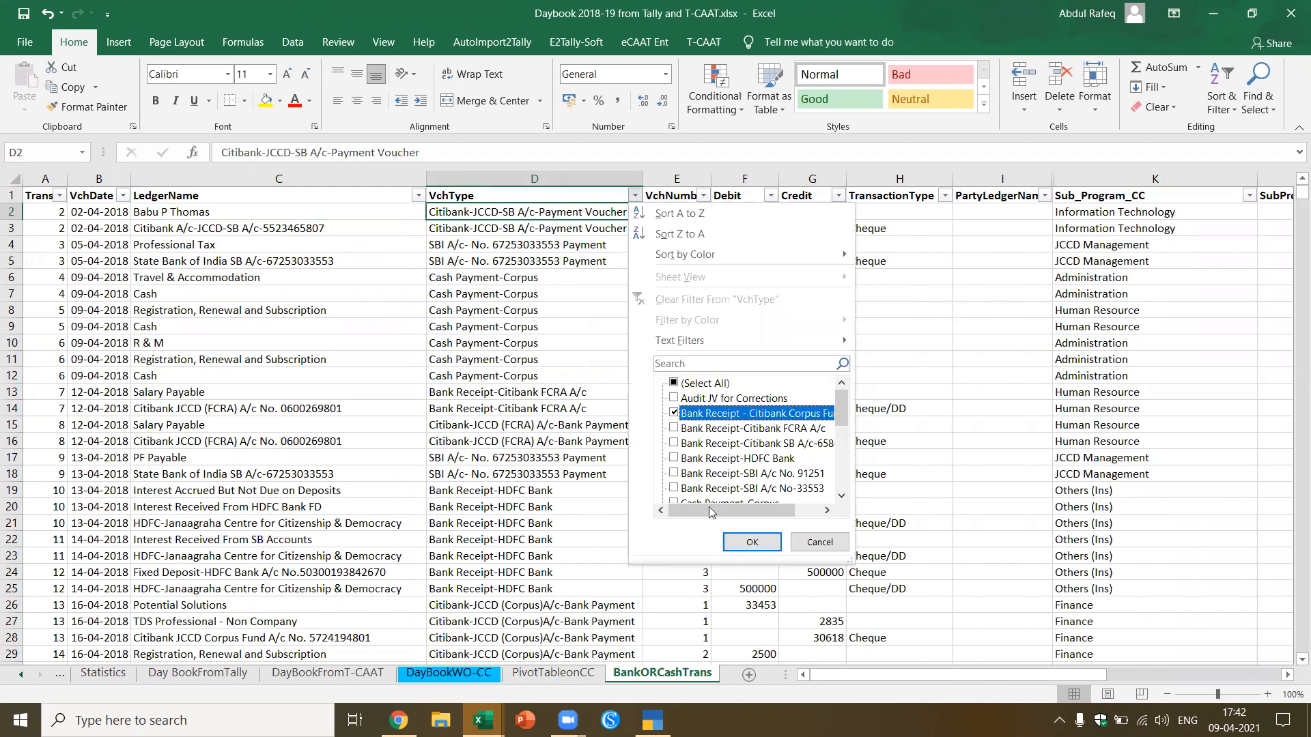
click(752, 542)
key(Down)
key(Down)
key(Down)
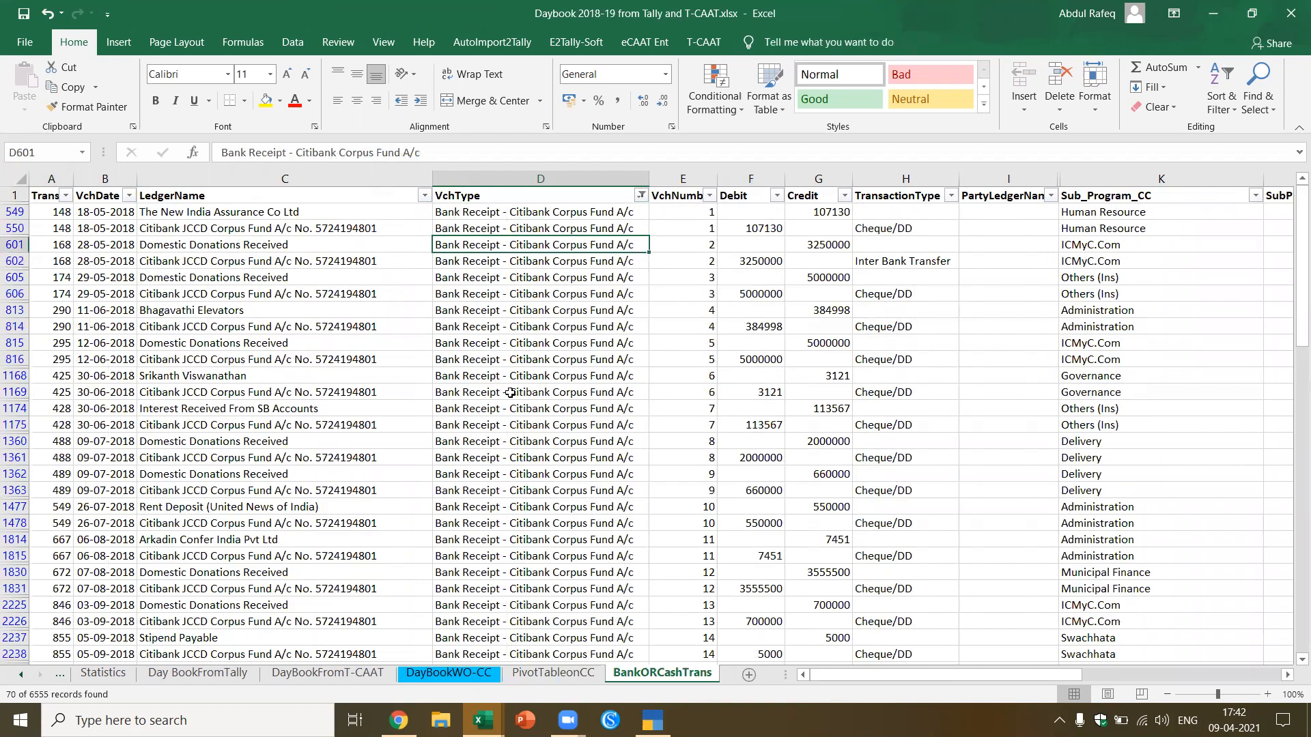
click(515, 375)
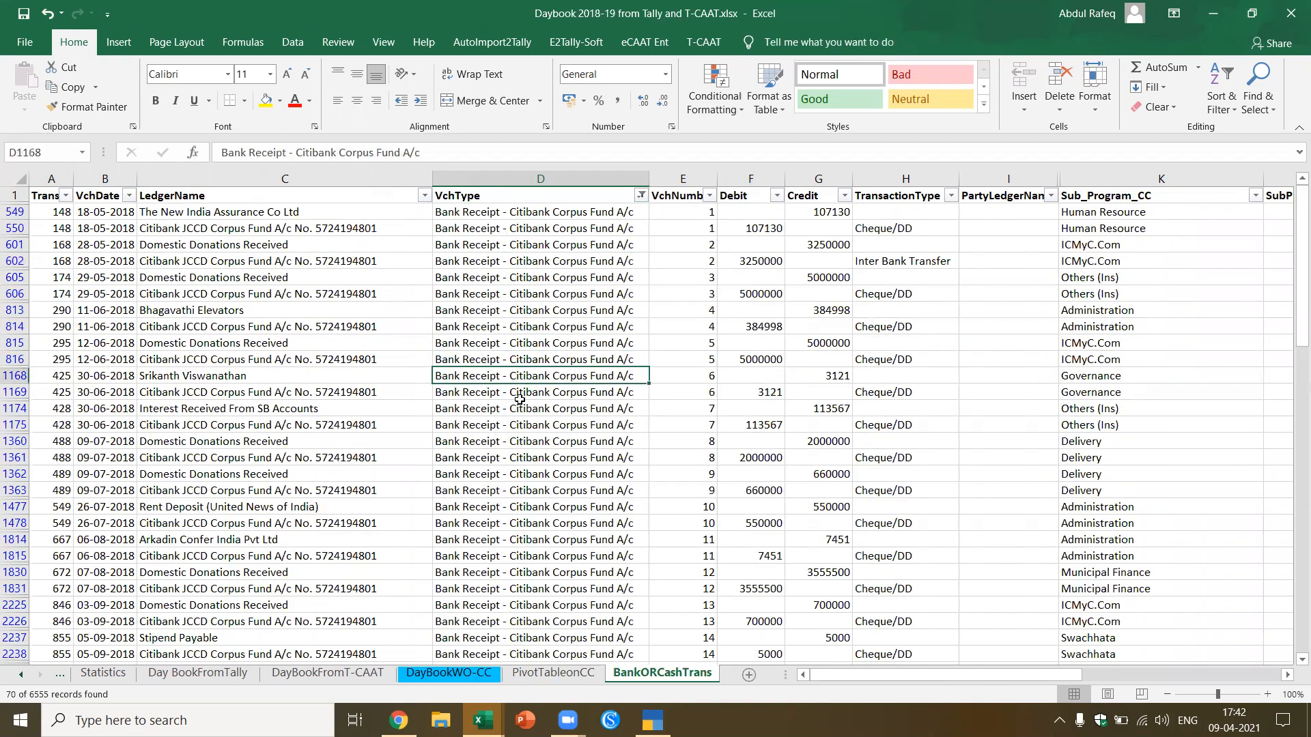
click(1124, 236)
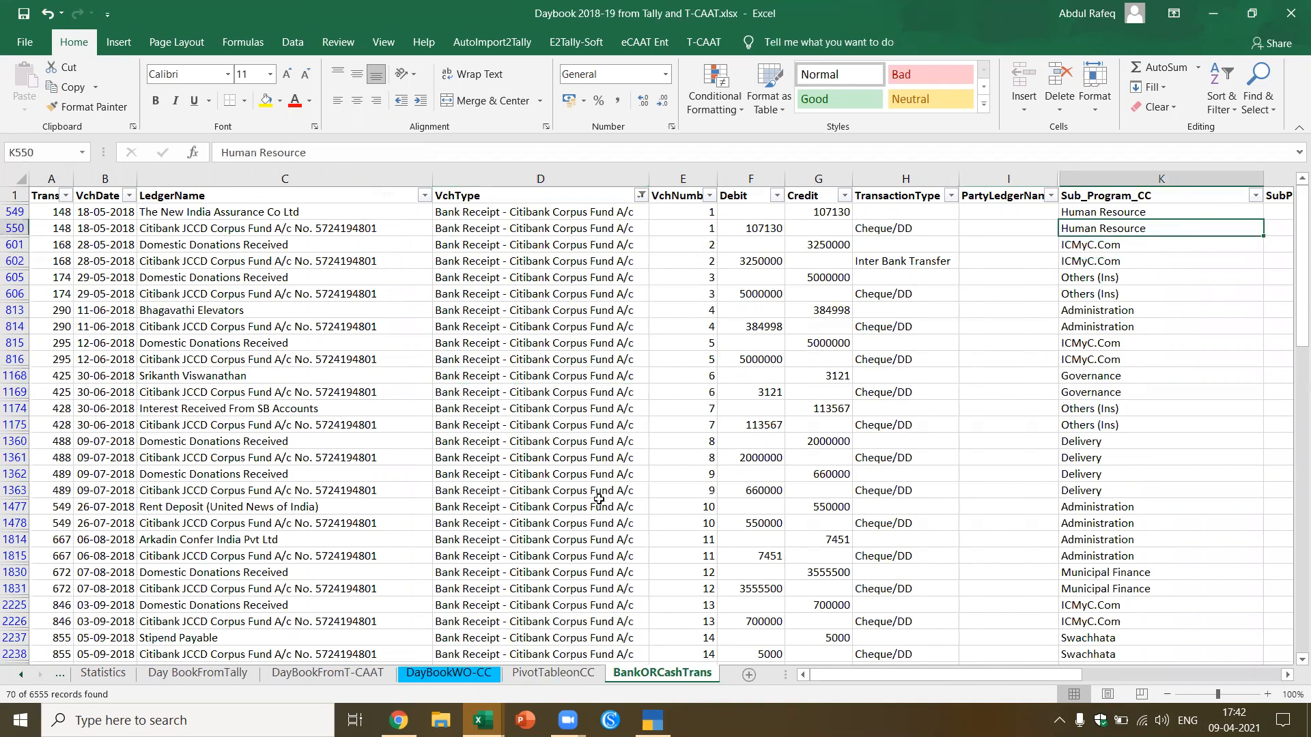
Step: Close the Daybook 2018-19 workbook without saving its changes and return to the sample reports workbook
click(1290, 15)
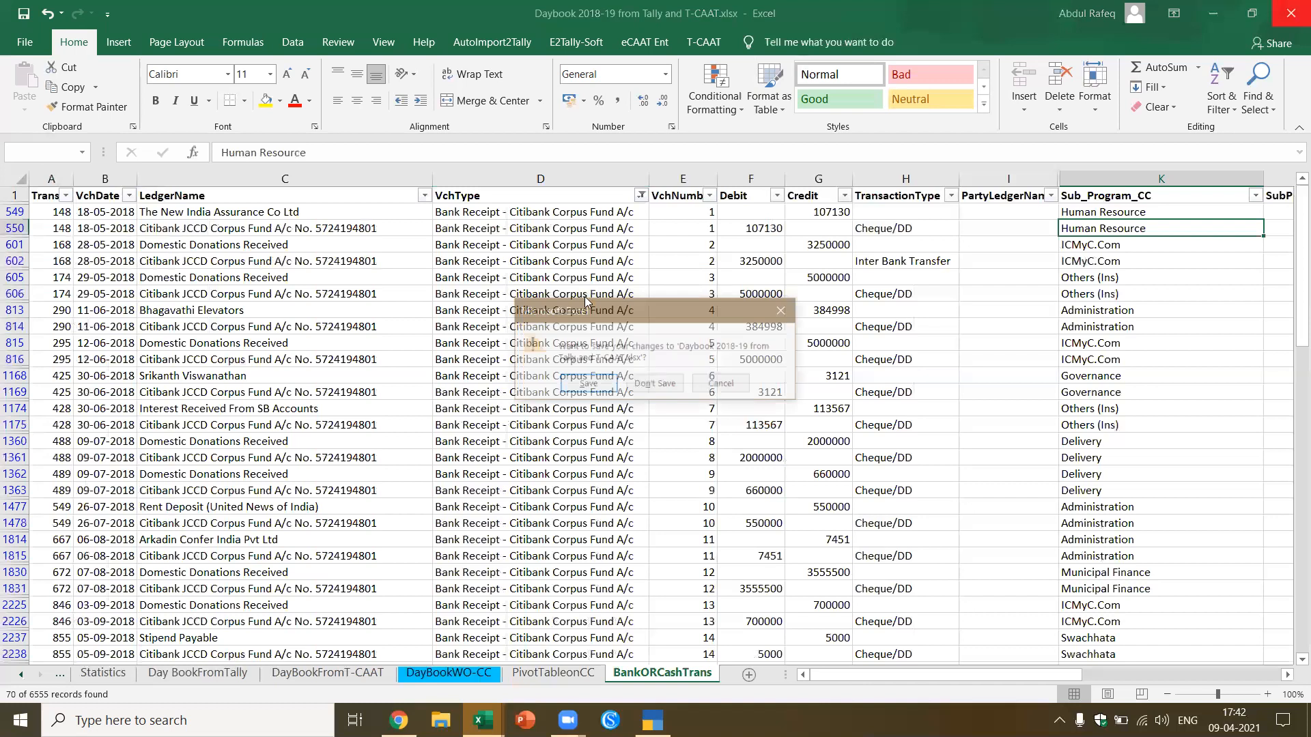
click(667, 388)
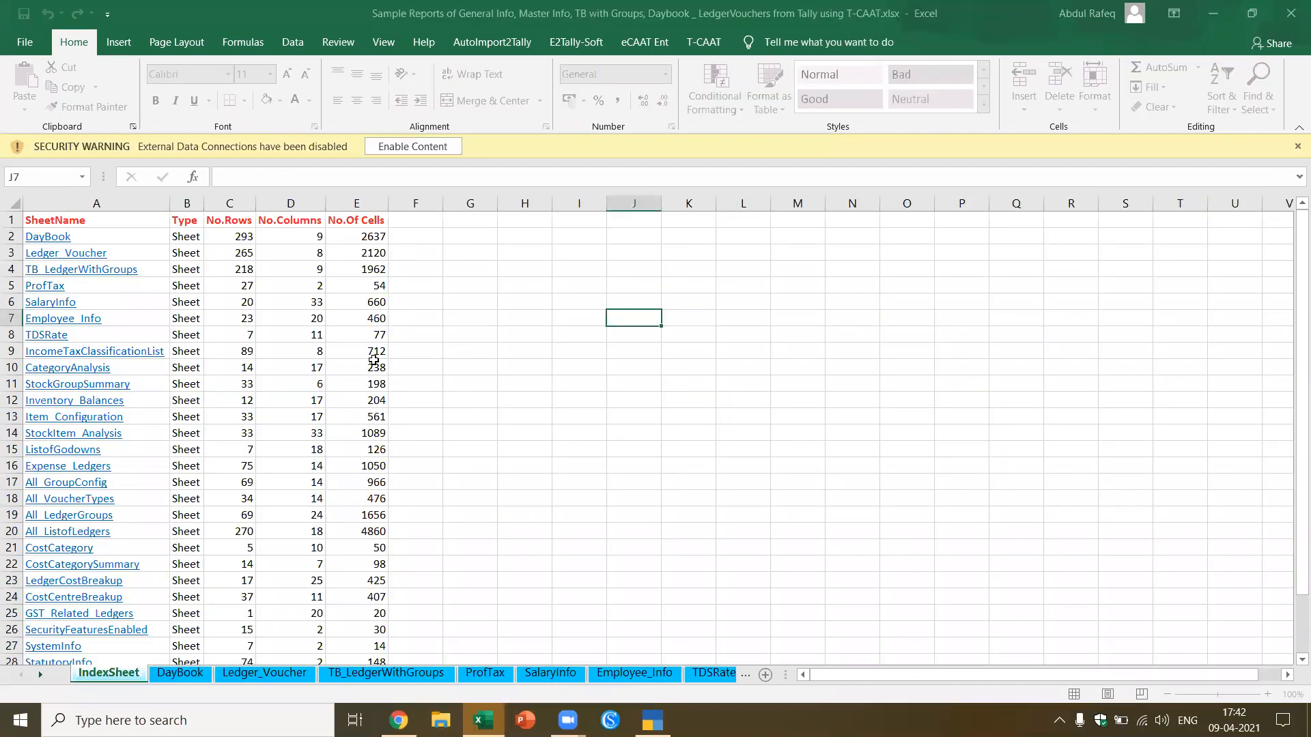
click(499, 448)
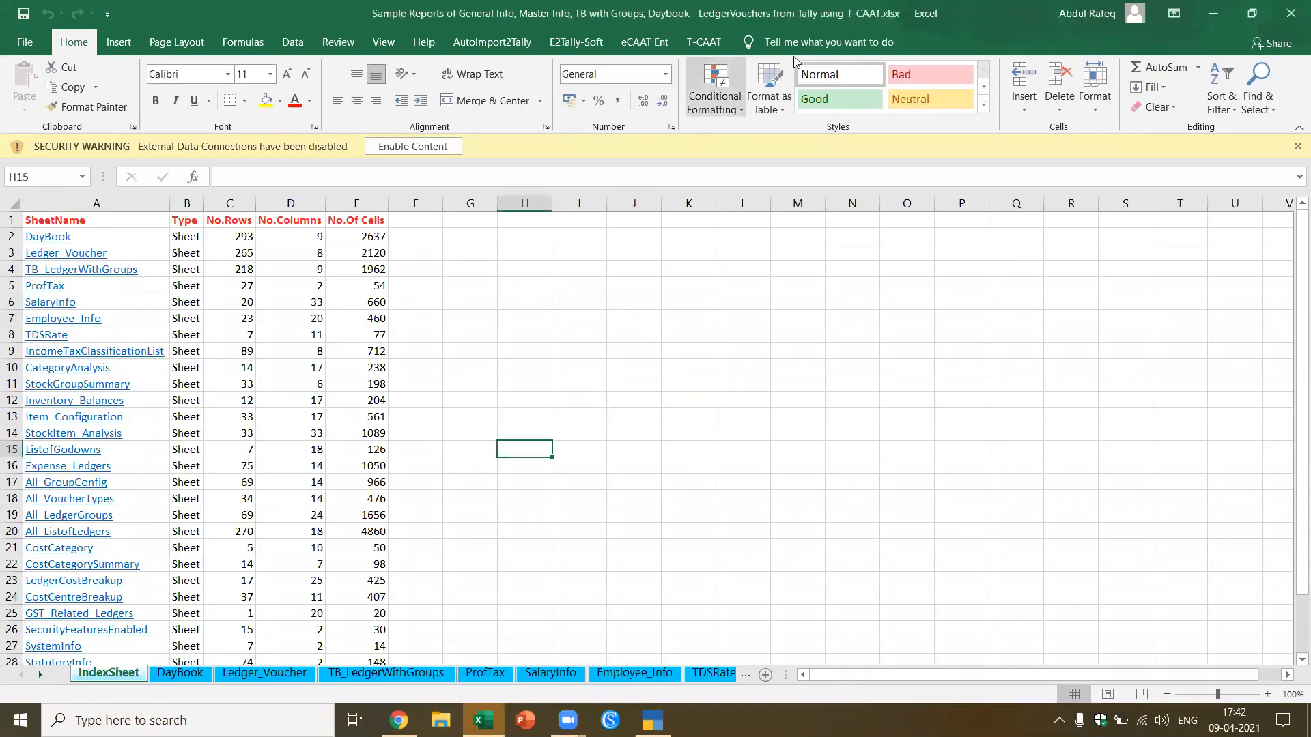
Step: Inspect the Bill-wise display options of T-CAAT's DayBook Transactions report, and leave it without running it
click(704, 41)
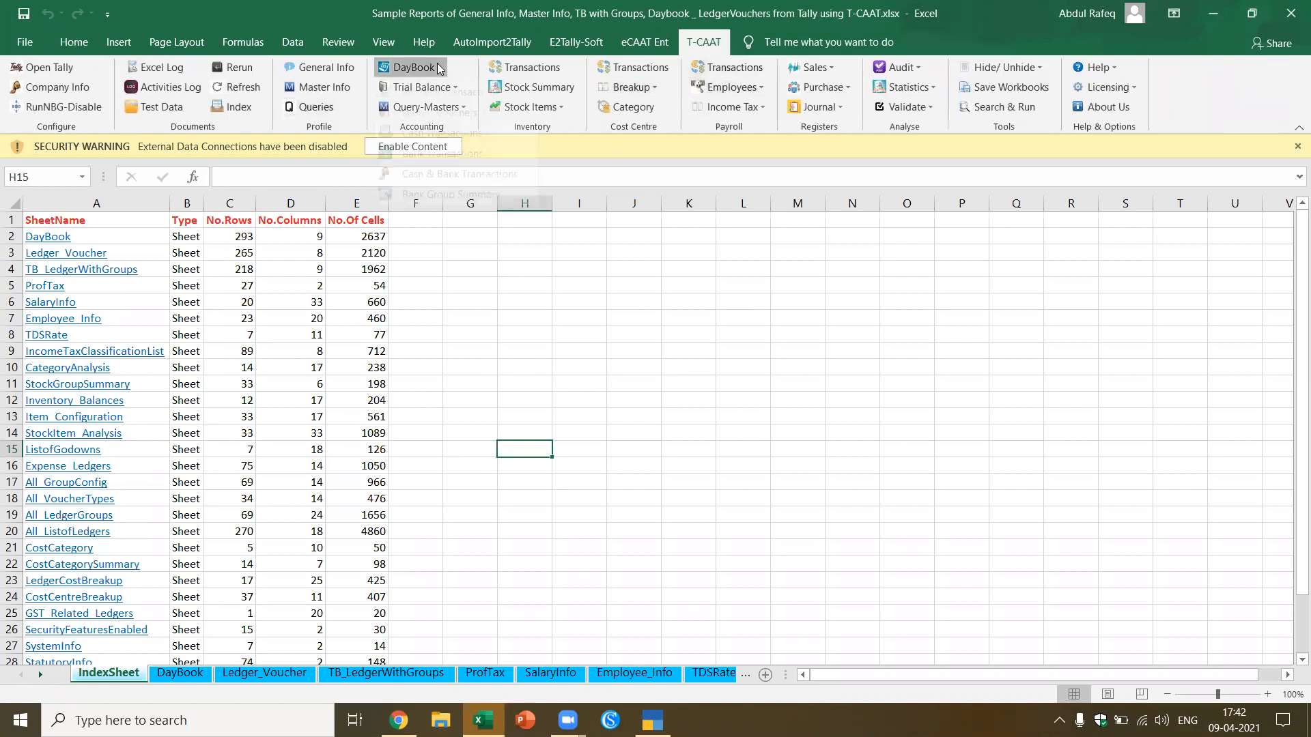
click(410, 67)
click(444, 95)
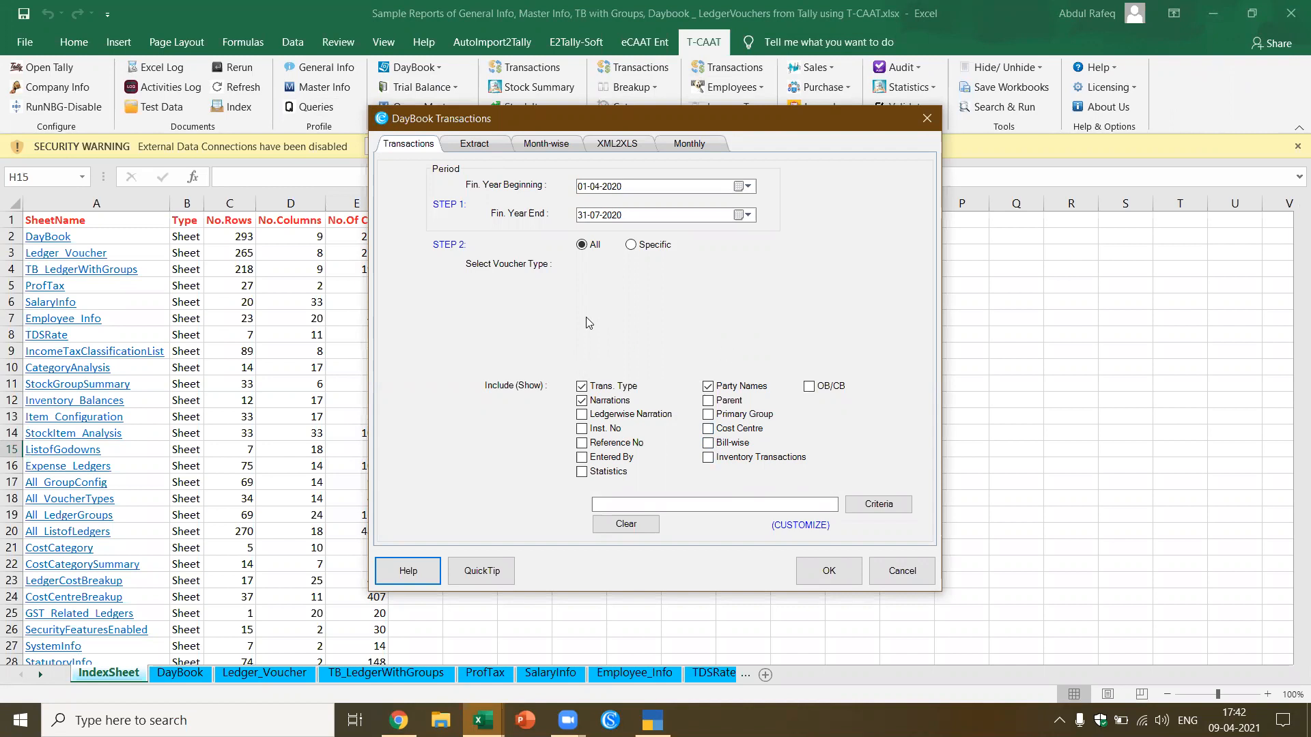
click(709, 443)
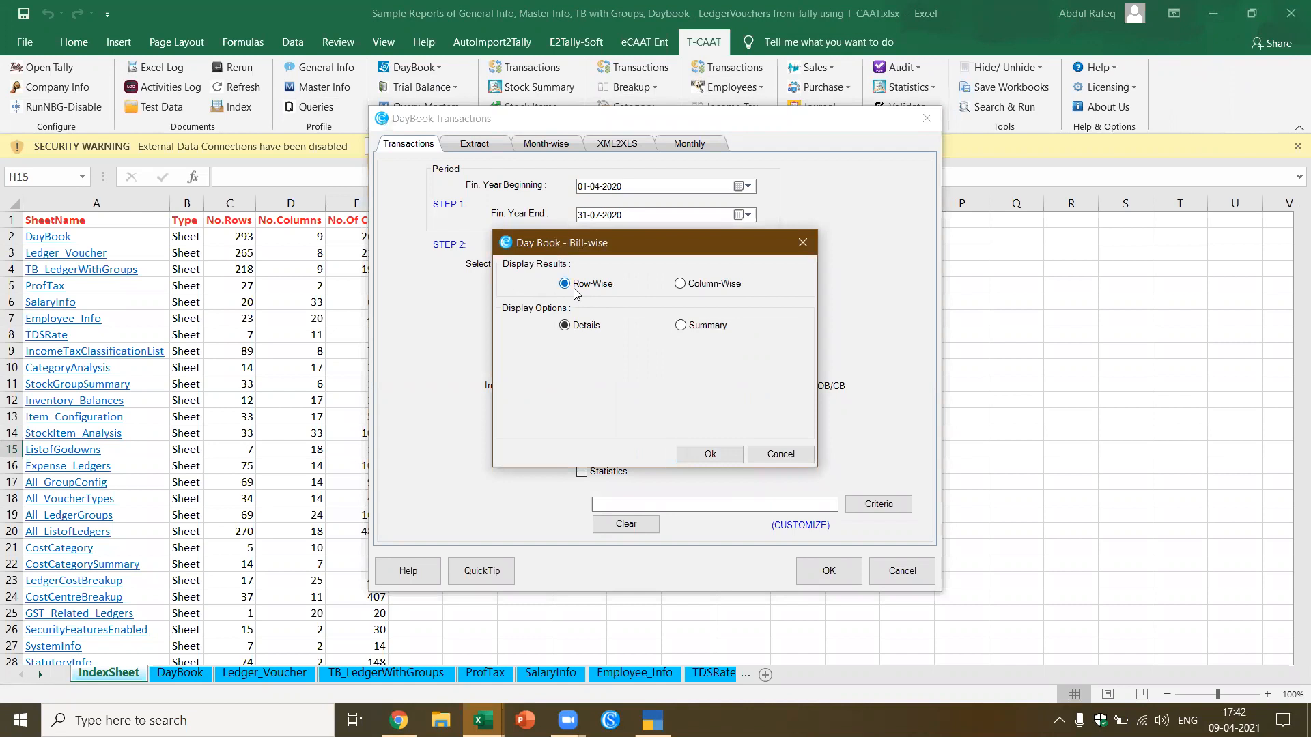
click(776, 455)
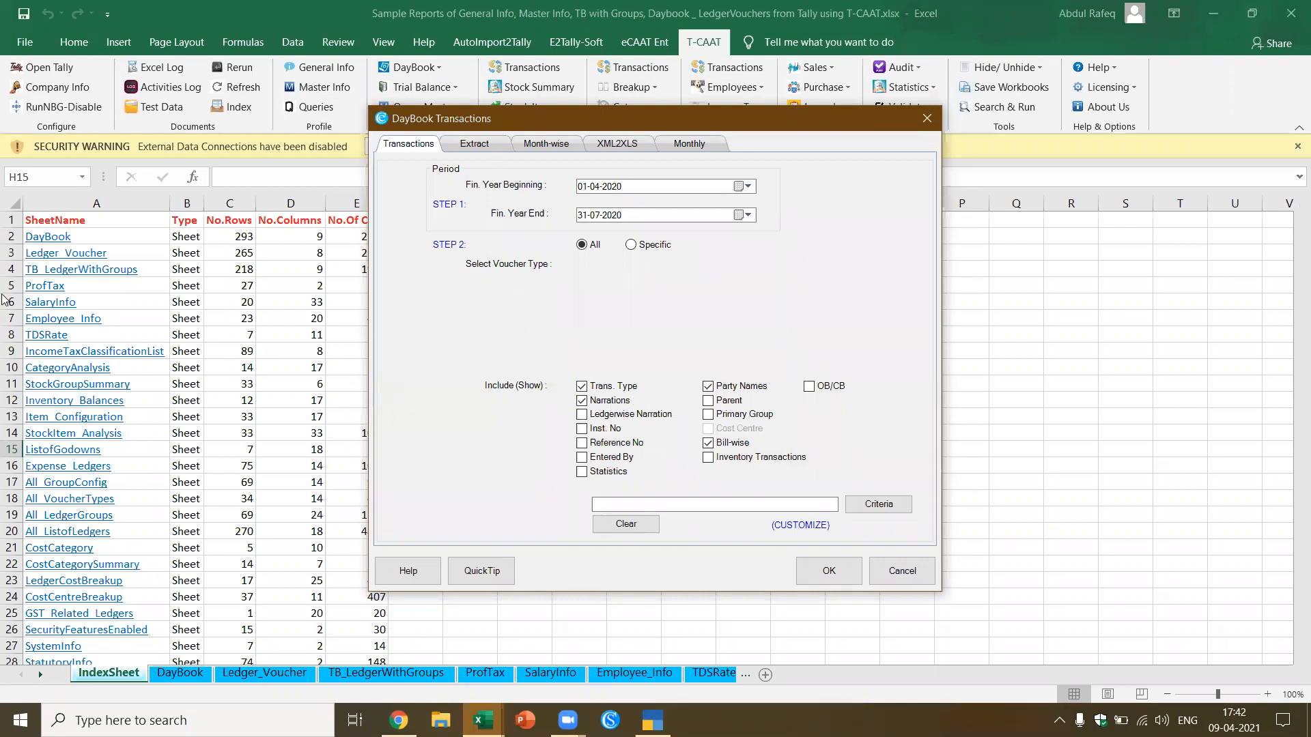
click(896, 571)
Step: Examine the sample Ledger_Voucher and DayBook report sheets, including ledger names and debit amounts
click(293, 672)
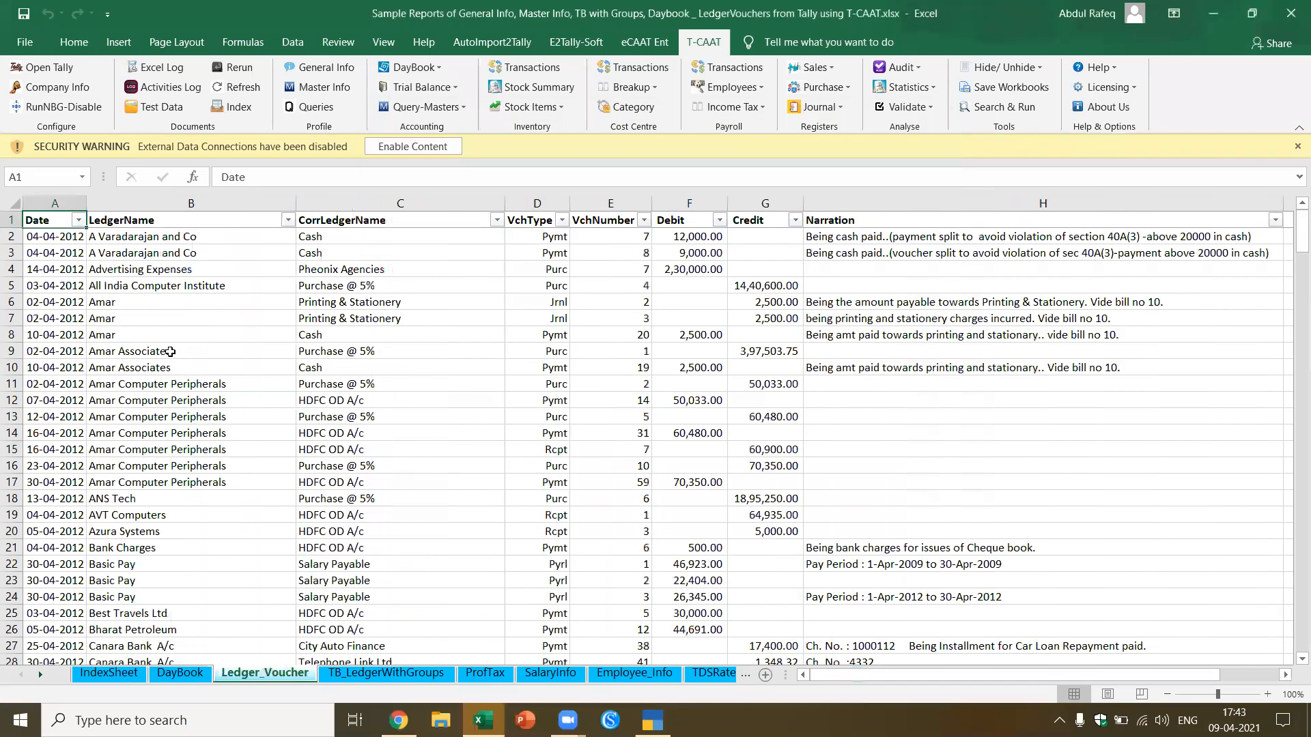
click(179, 674)
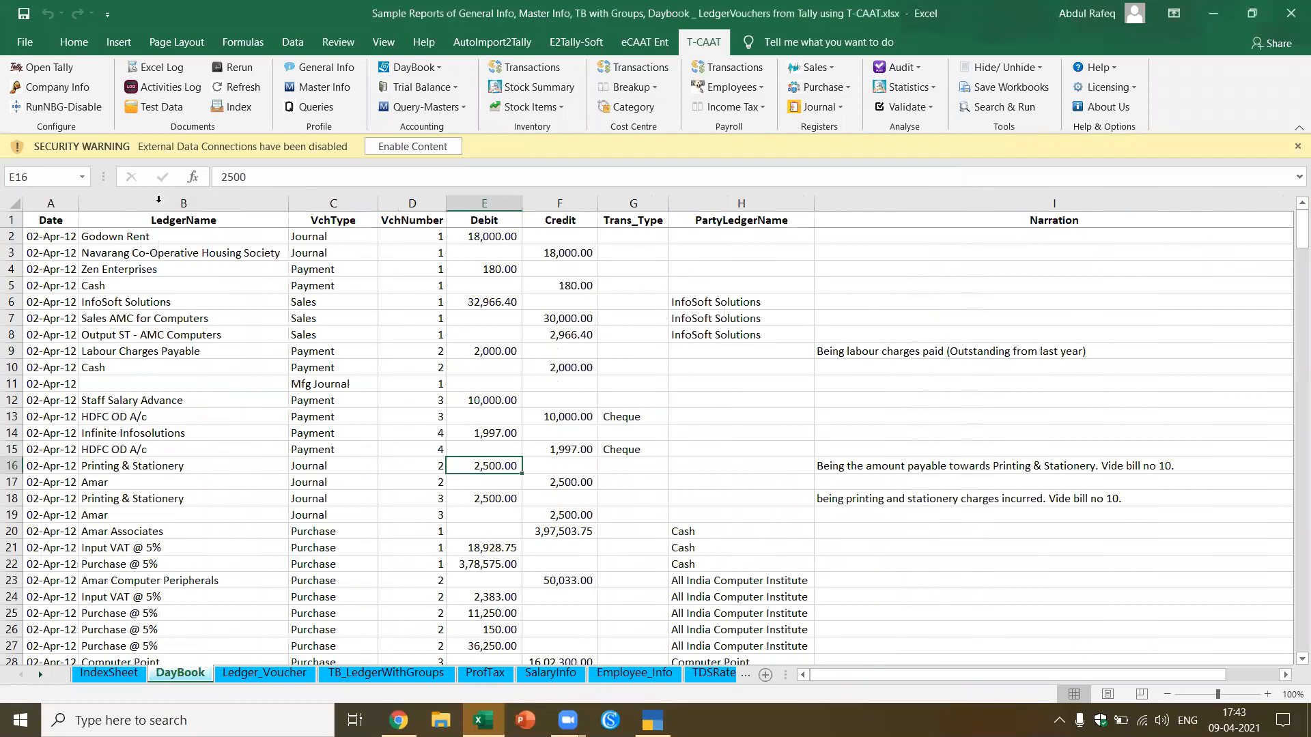
click(146, 239)
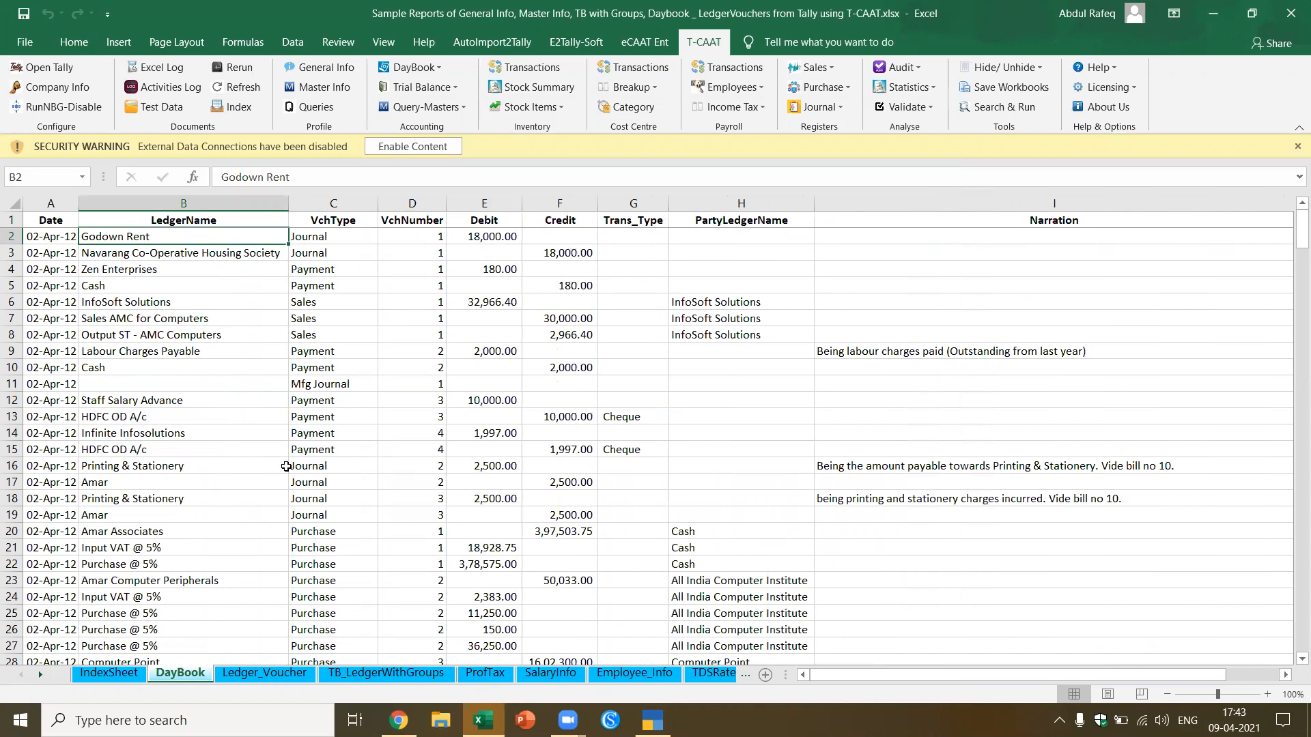
click(498, 416)
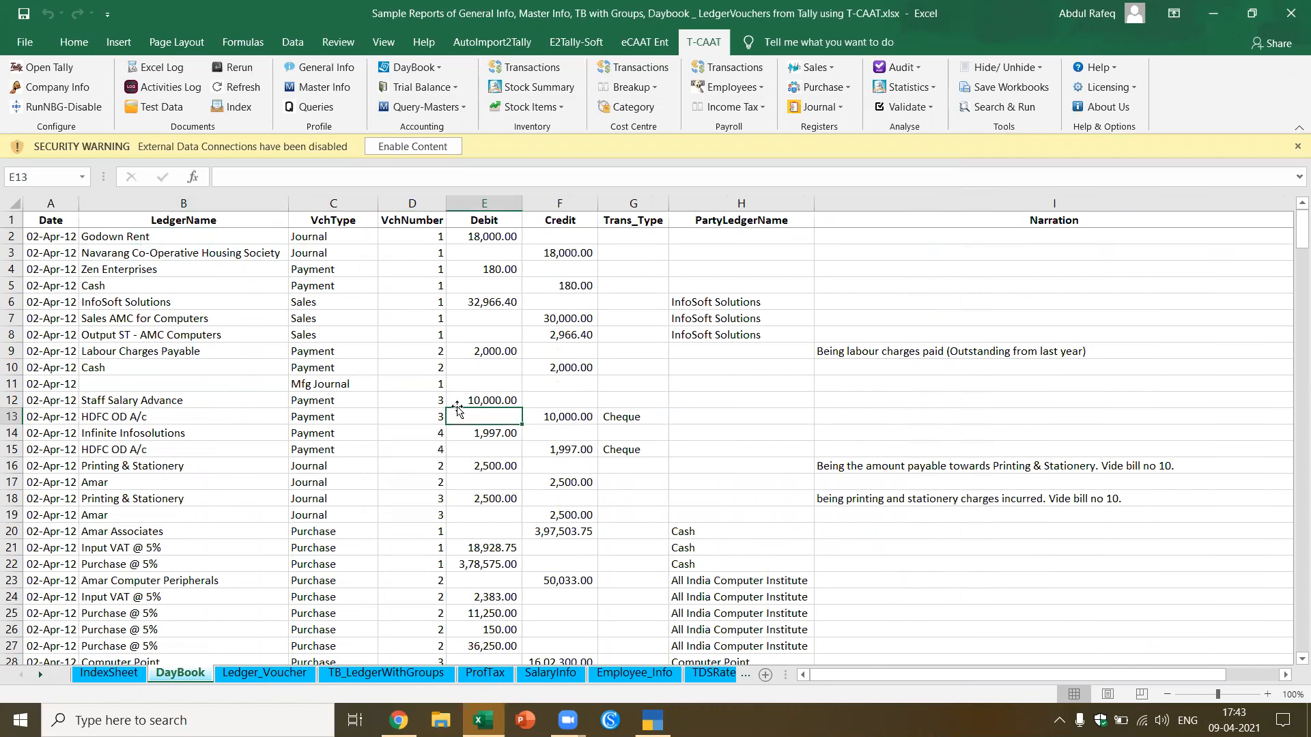
Step: Start a DayBook transactions extract and list the ledgers whose names contain "godow"
click(438, 71)
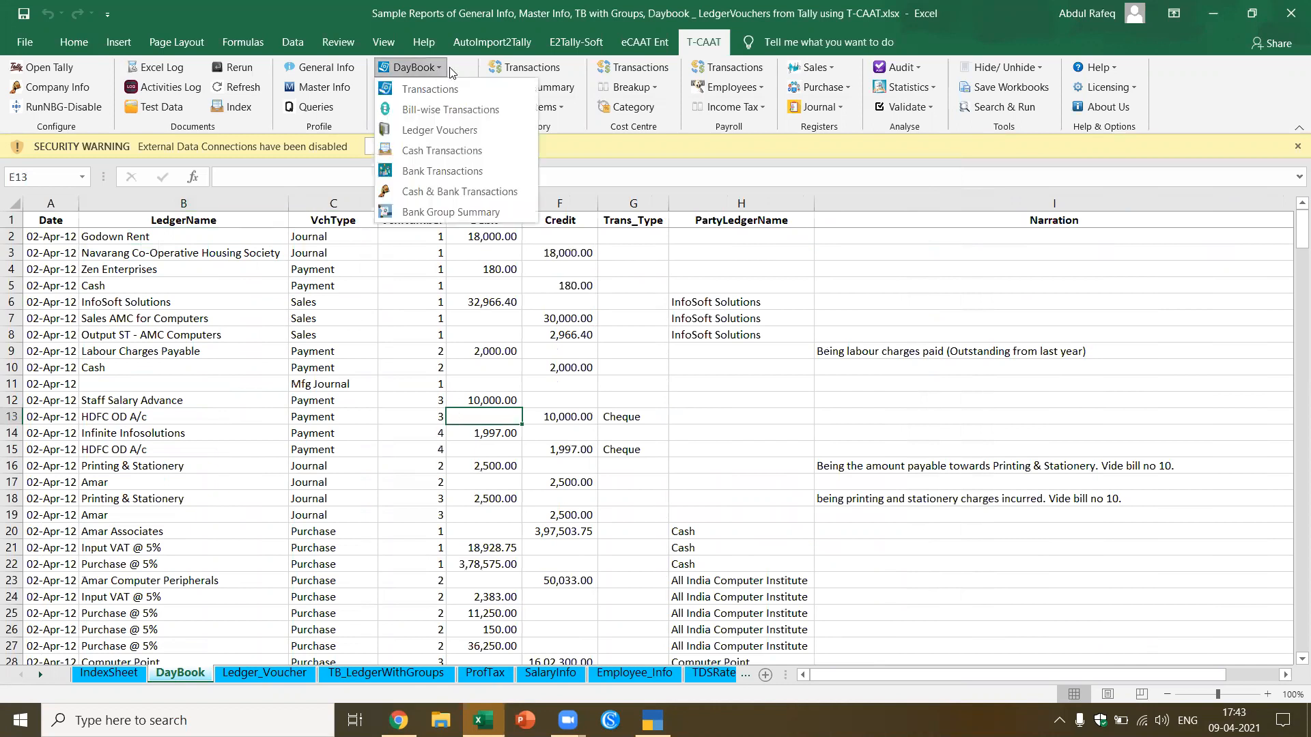
click(450, 84)
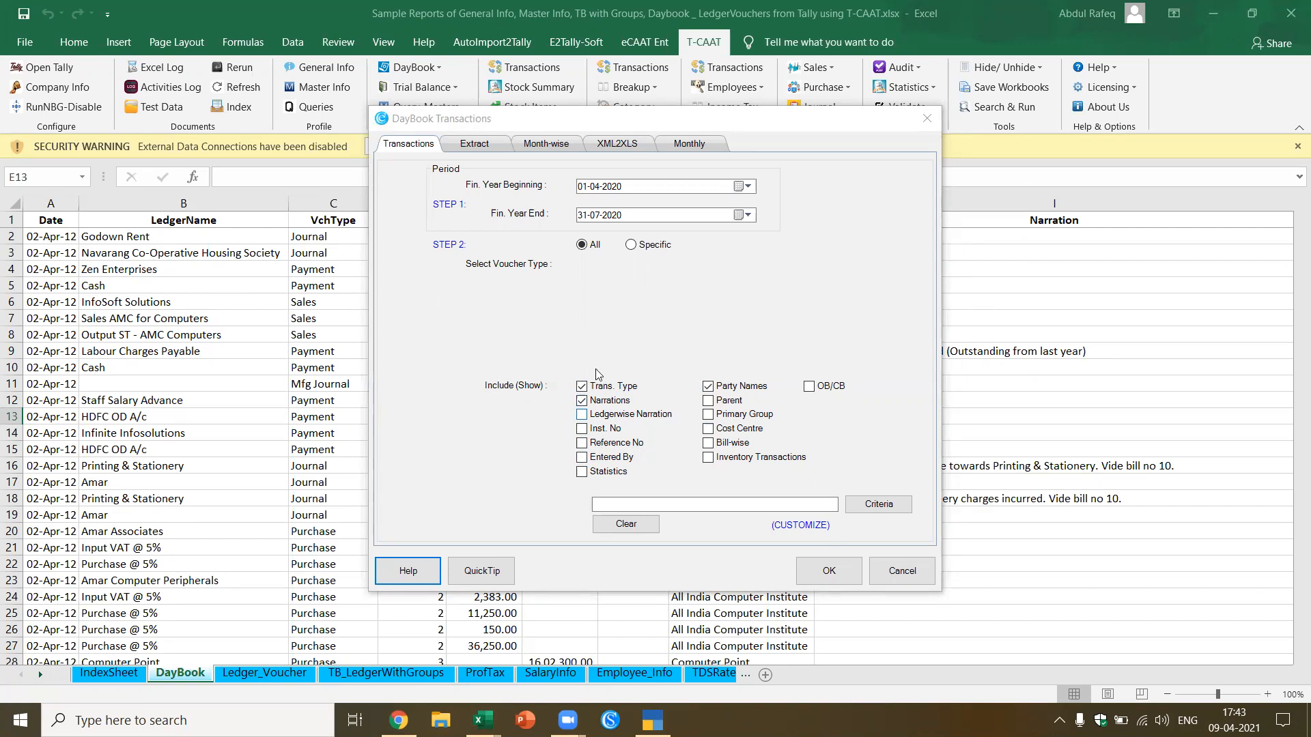
click(487, 156)
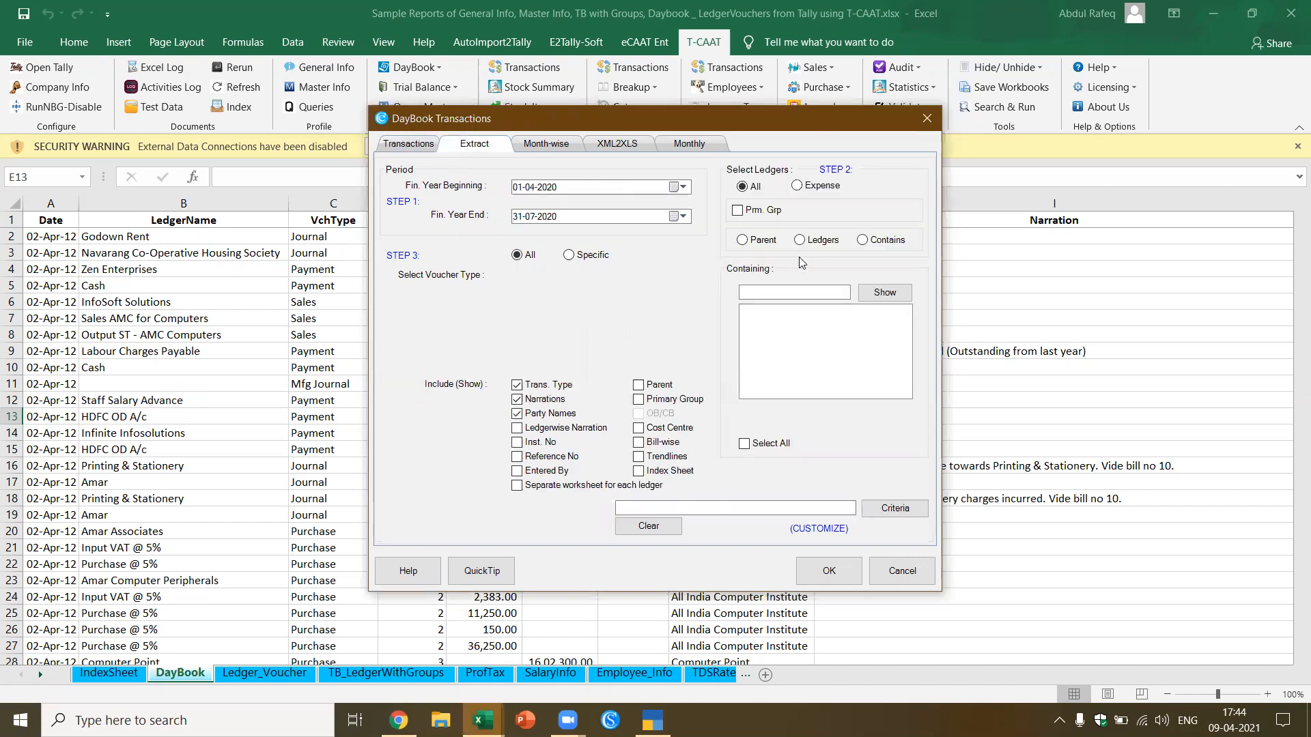
click(863, 241)
click(812, 296)
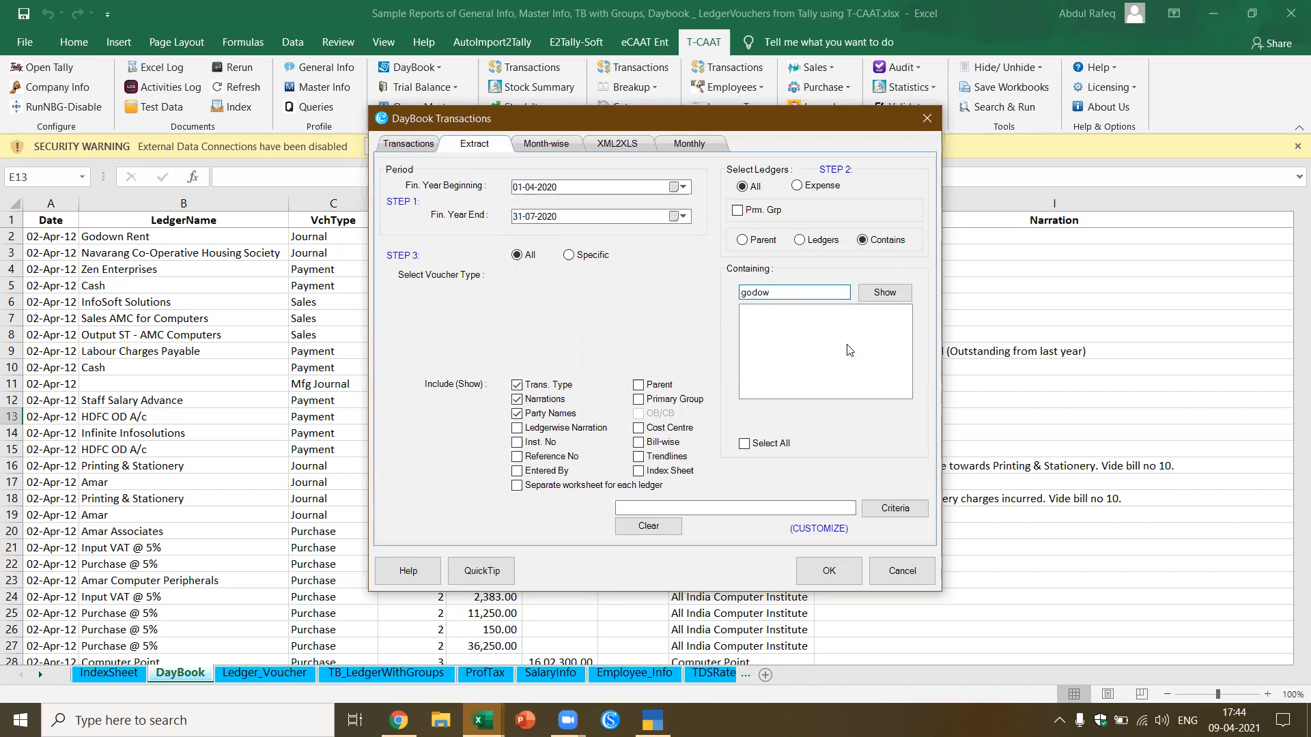
click(887, 293)
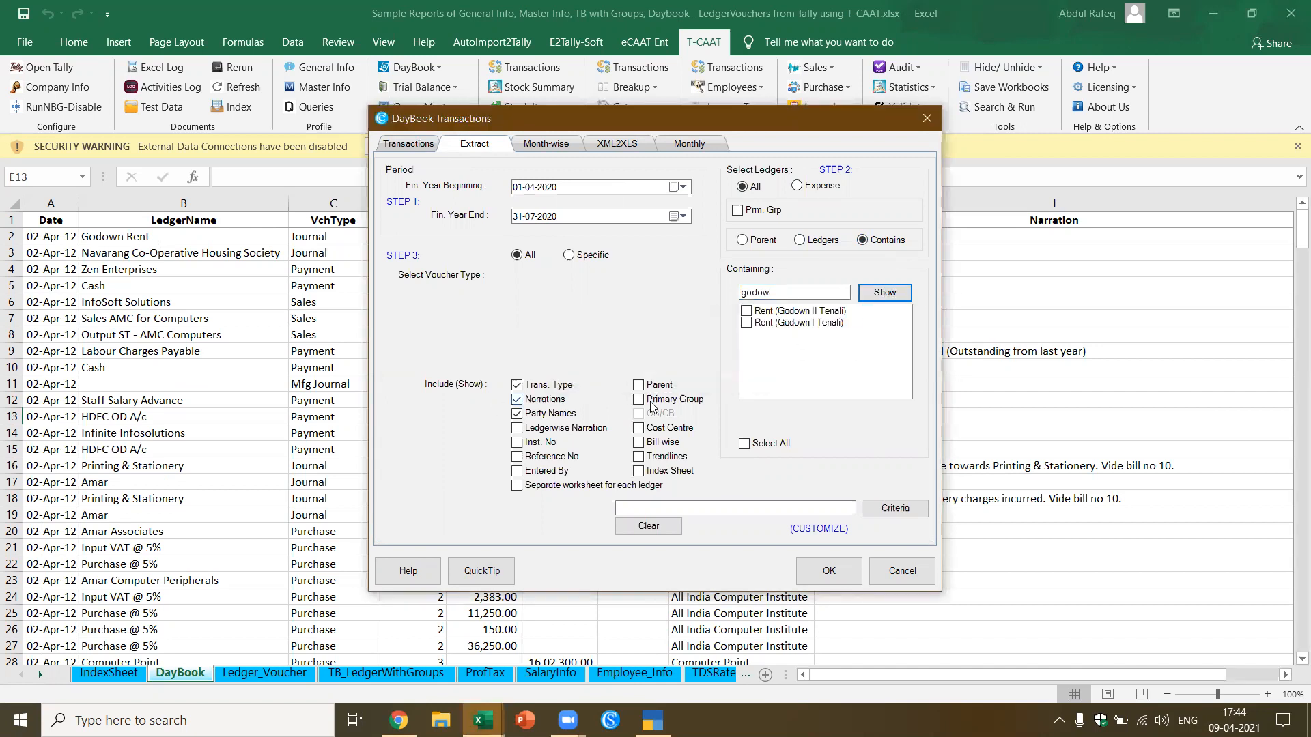
Step: Select the Rent (Godown II Tenali) and Rent (Godown I Tenali) ledgers and run the DayBook extract
click(753, 313)
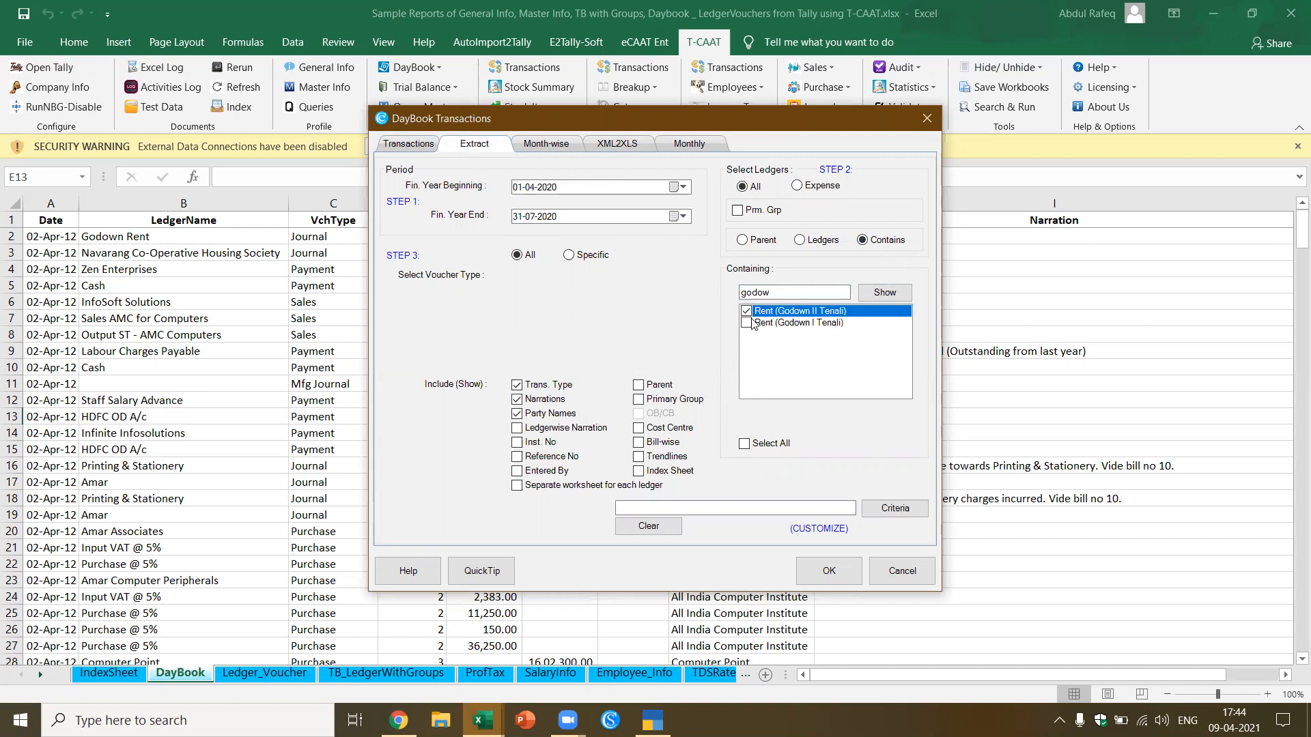
click(753, 323)
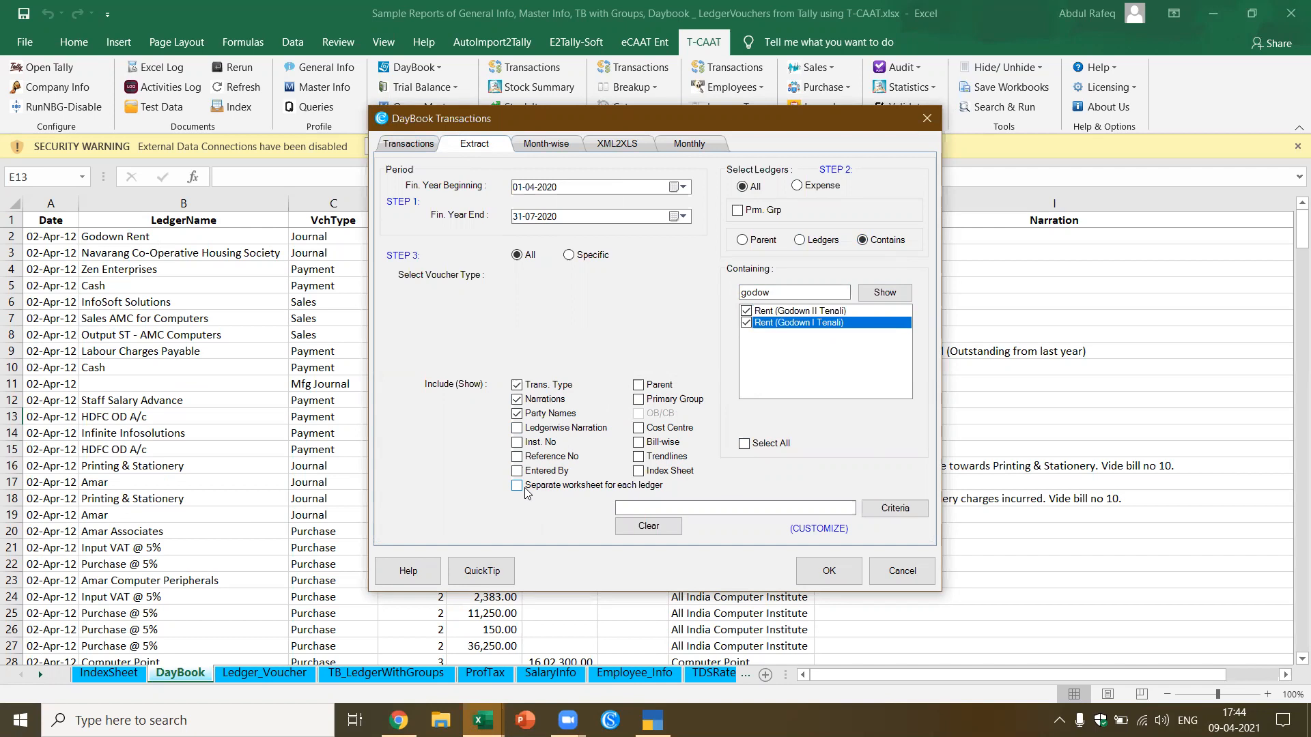
click(828, 570)
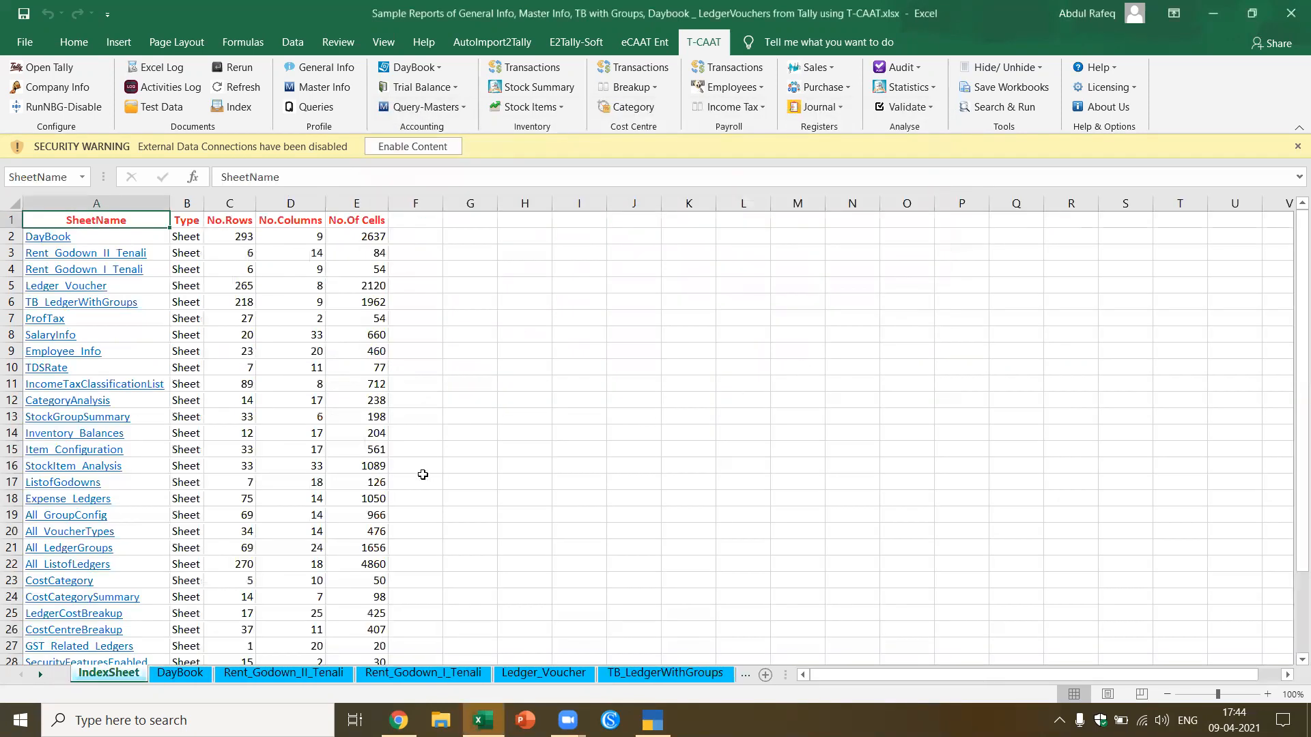
Step: Review the index sheet and the extracted transactions on the Rent_Godown_II_Tenali and Rent_Godown_I_Tenali sheets
scroll(54, 541, down, 3)
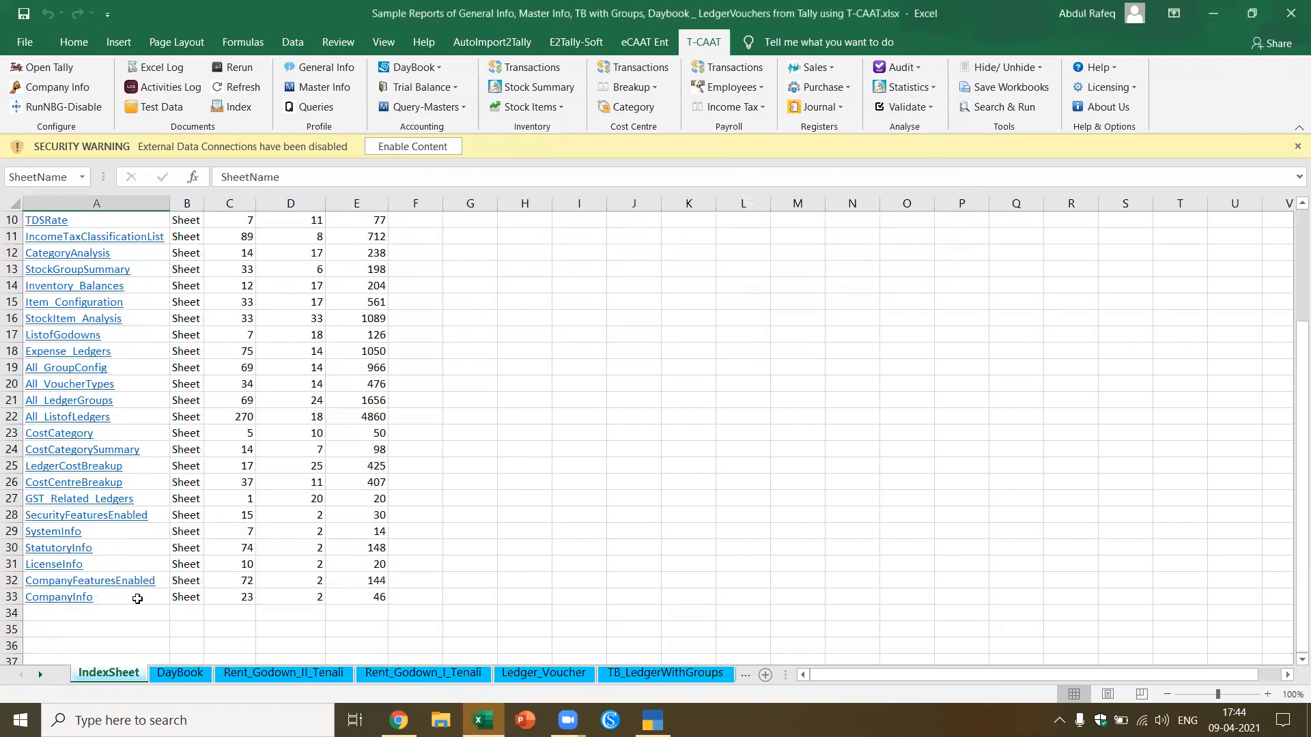
scroll(137, 599, up, 3)
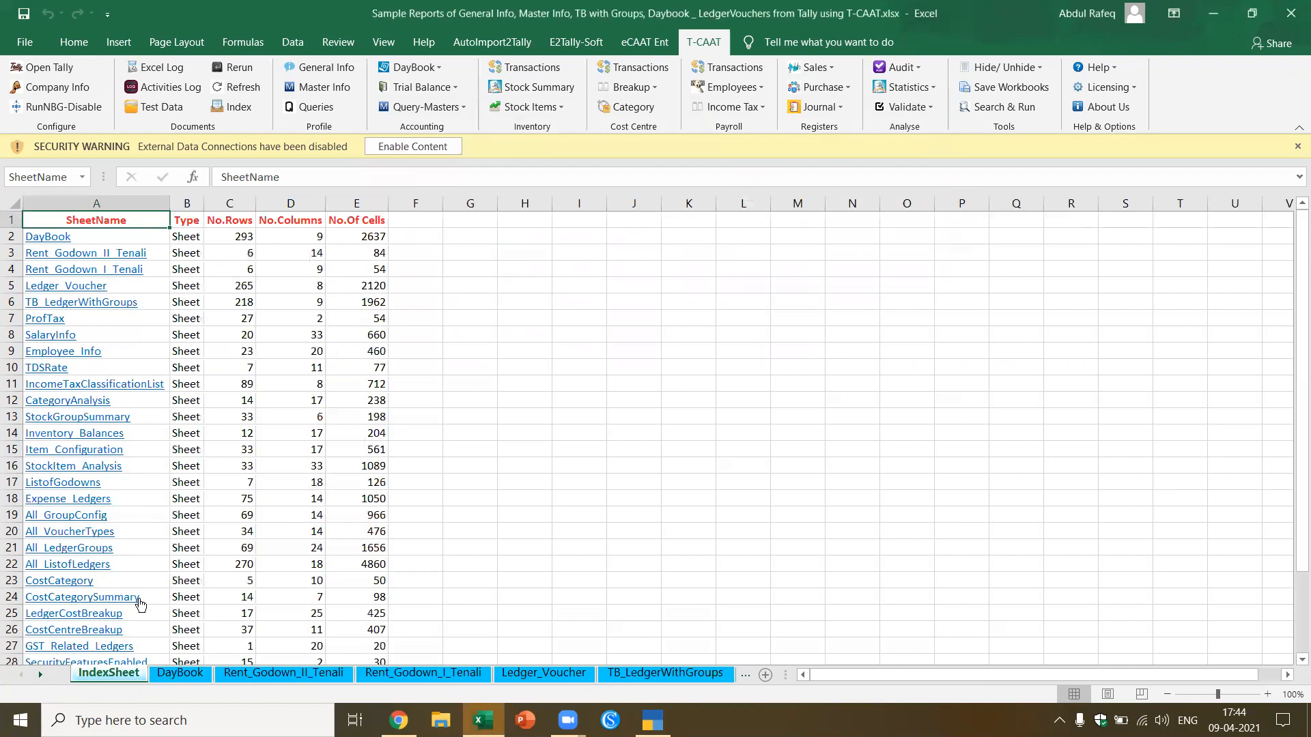
click(137, 259)
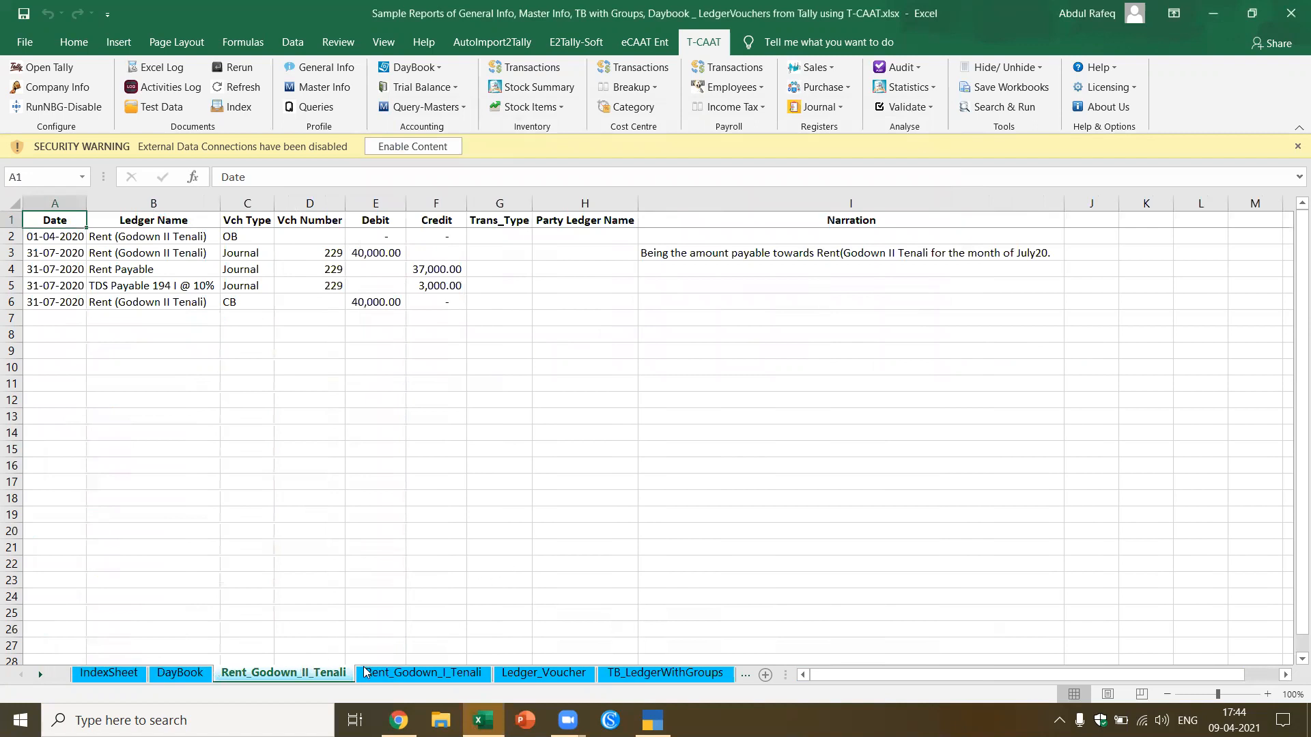
click(386, 674)
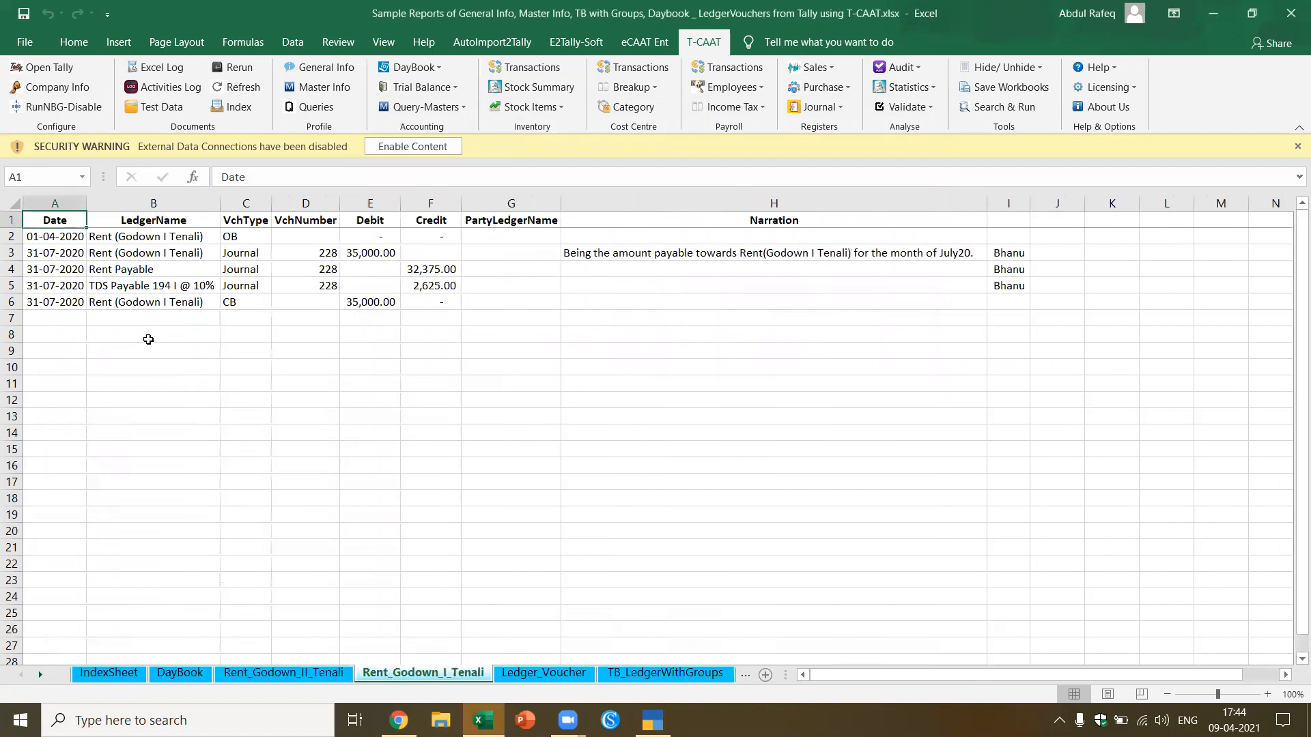
click(116, 237)
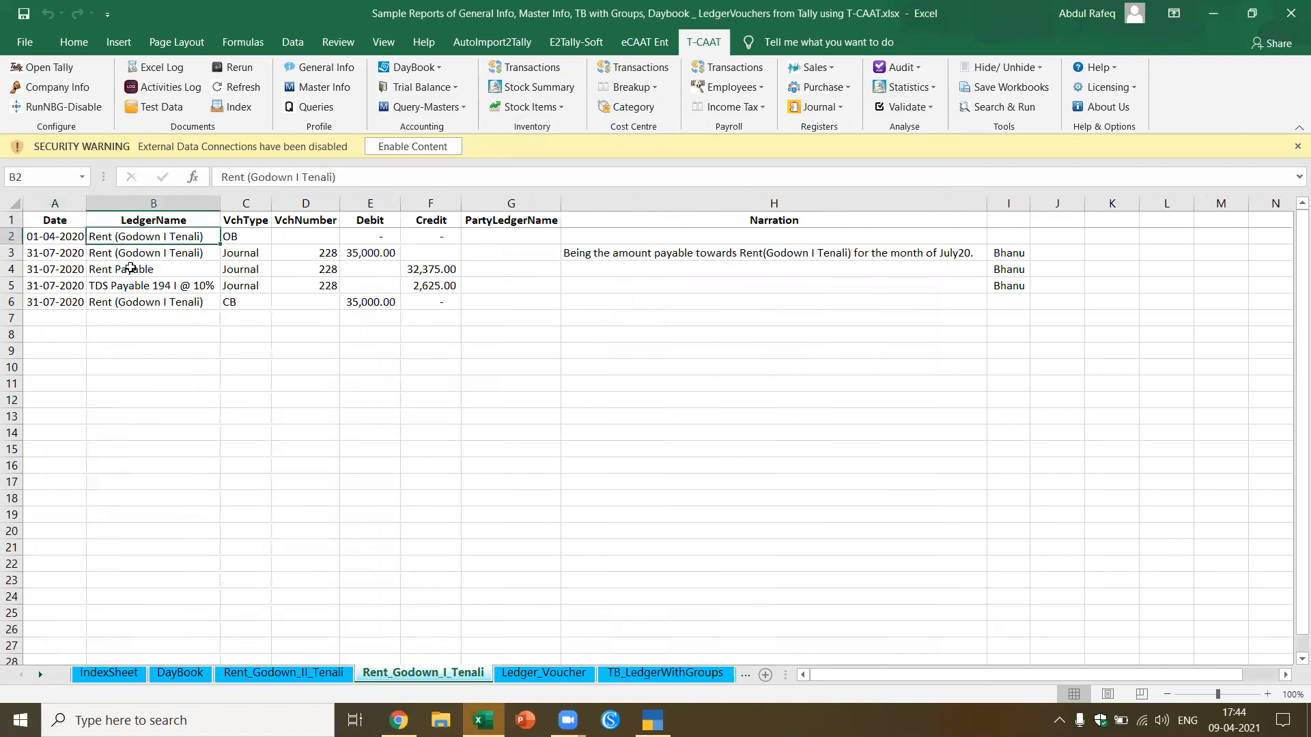
click(325, 354)
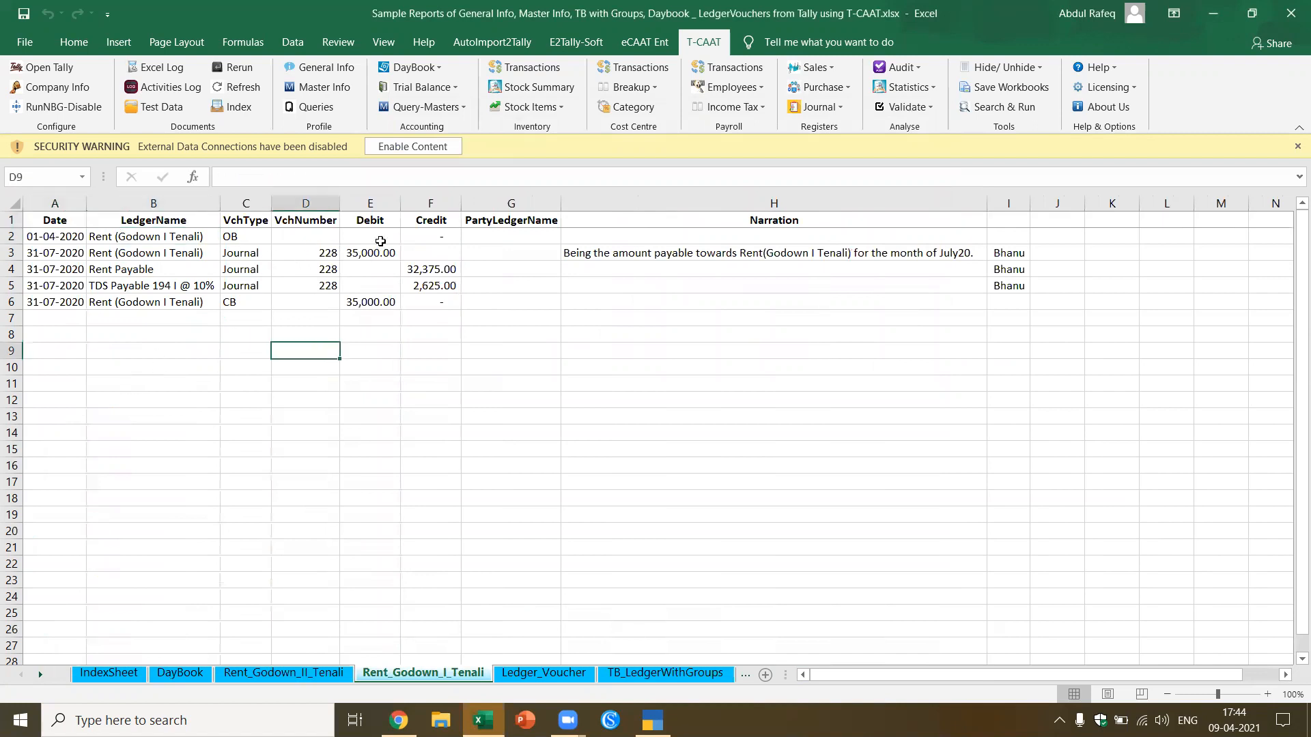
Step: Start a DayBook transactions extract and list the ledgers of the Sales Accounts parent within the Sales Accounts primary group
click(441, 68)
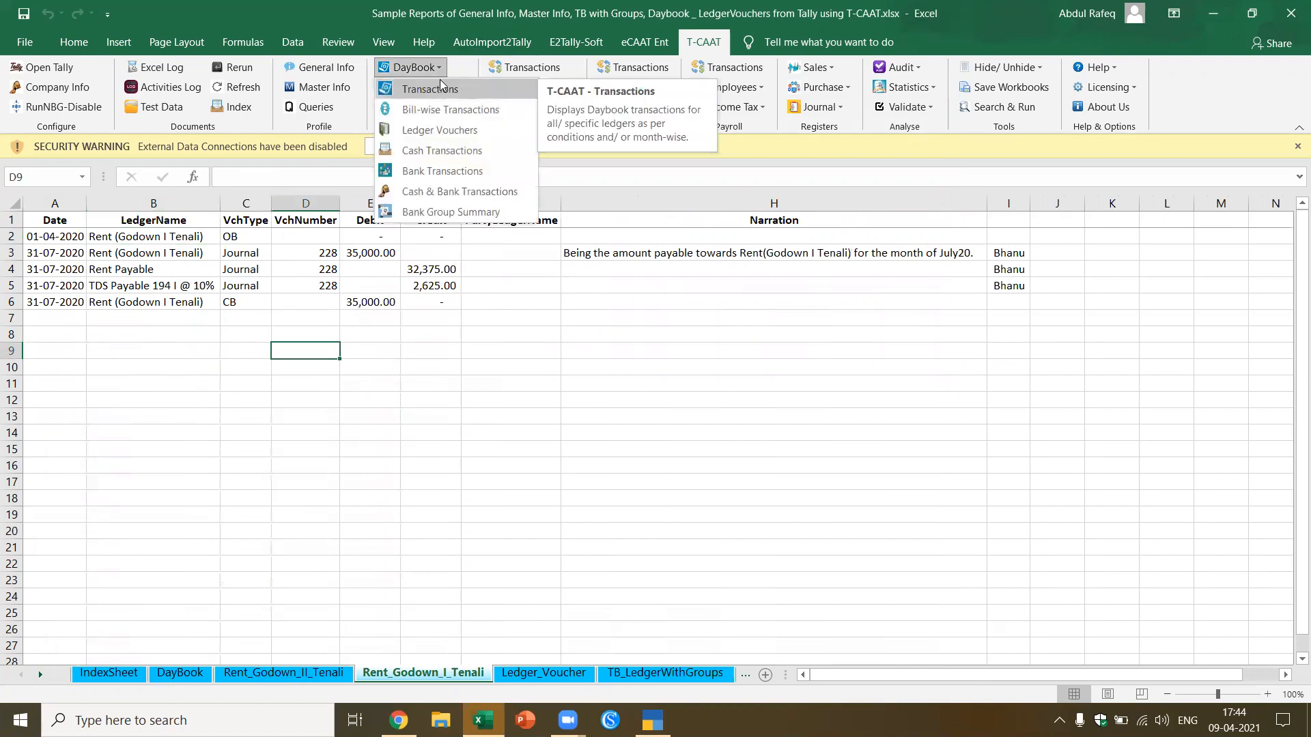
click(427, 89)
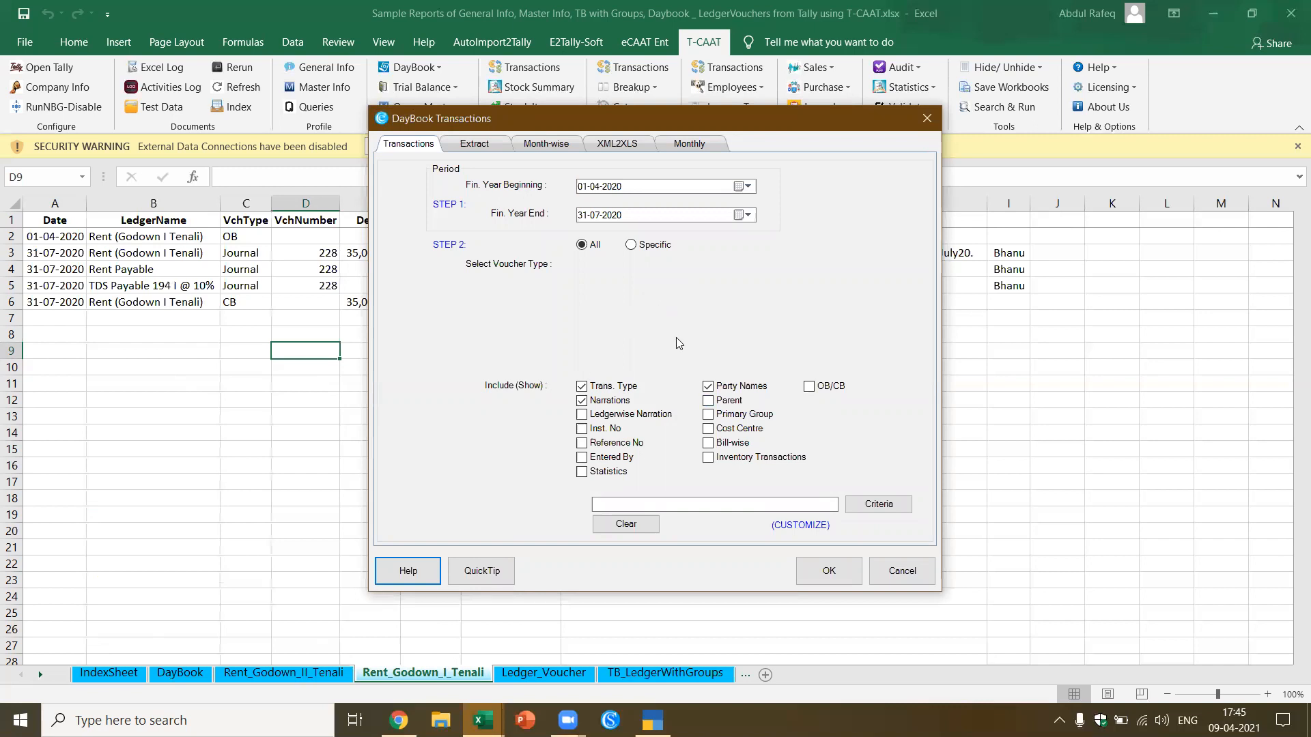
click(489, 146)
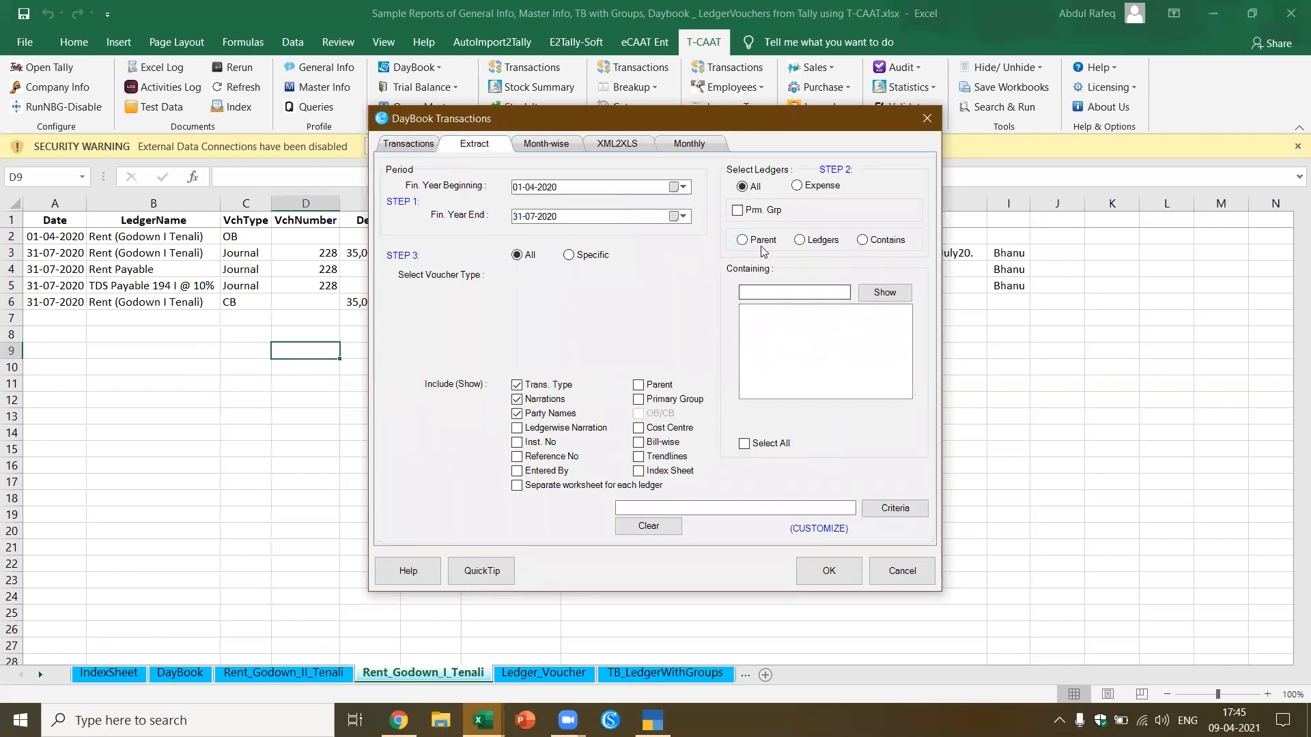
click(746, 216)
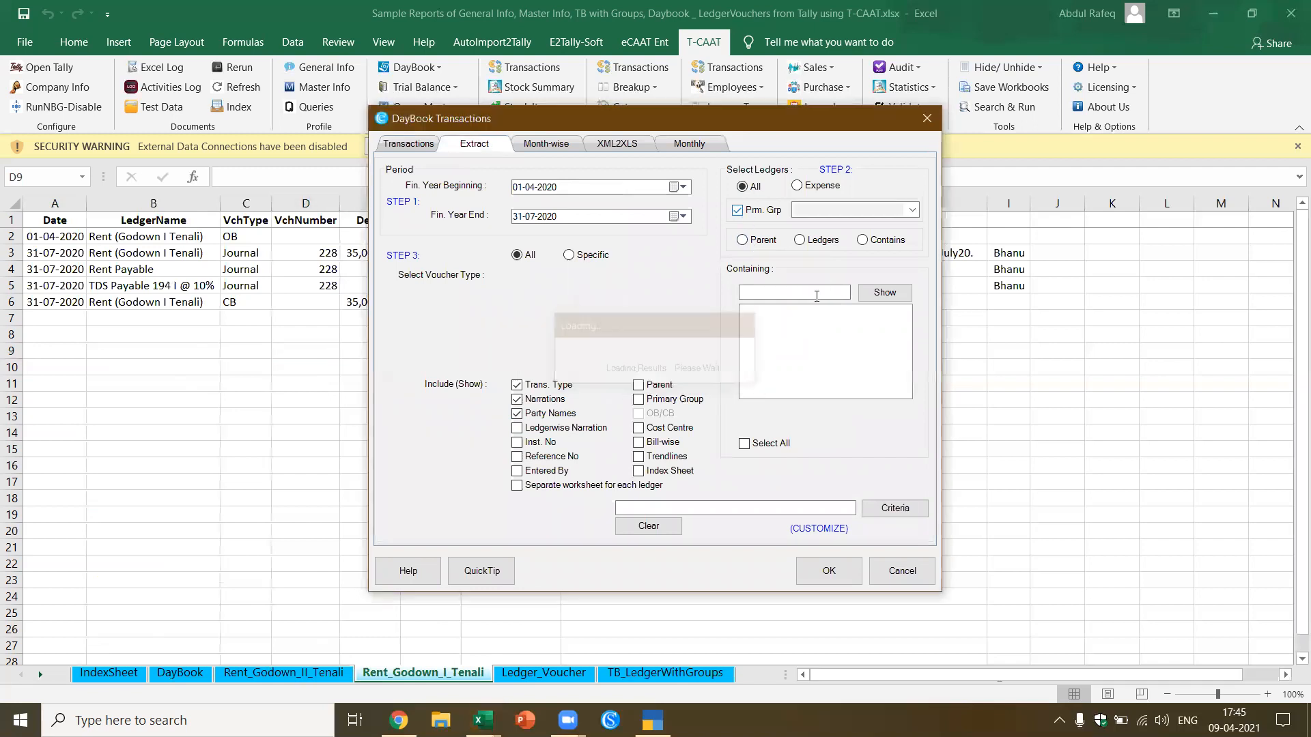
click(913, 210)
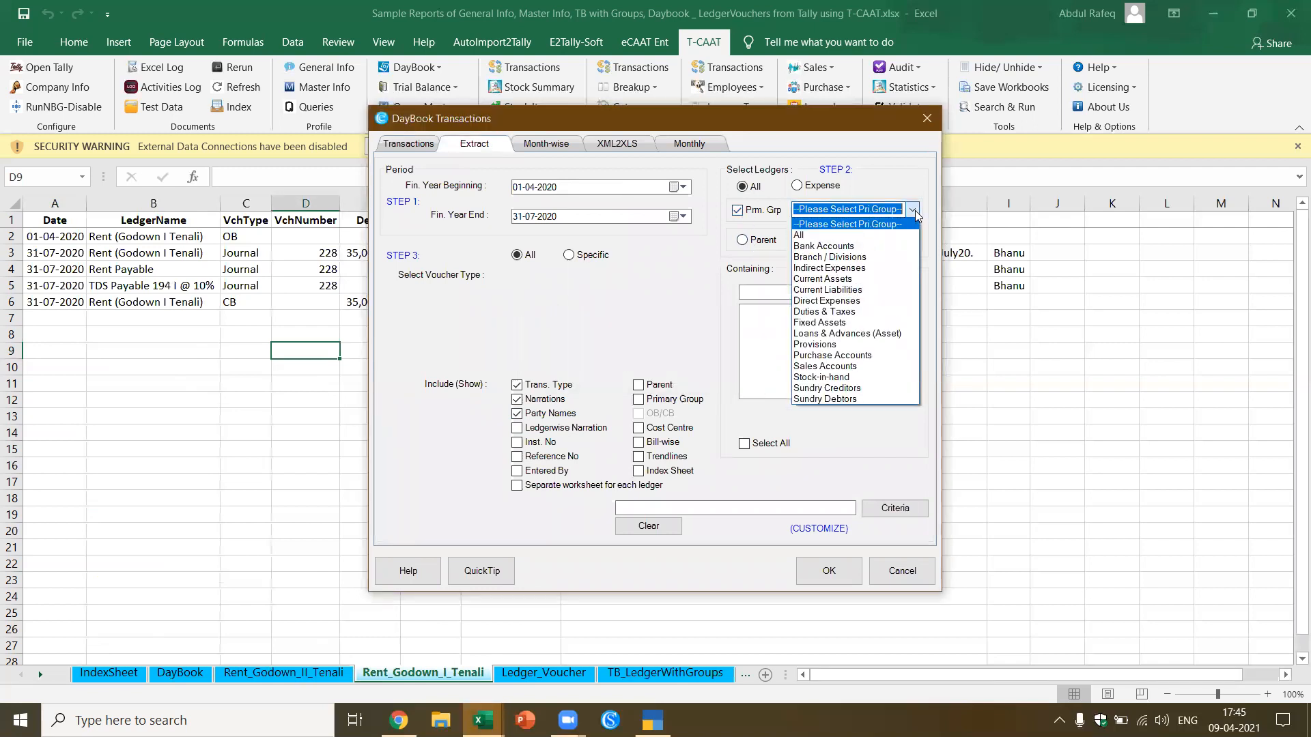
click(866, 369)
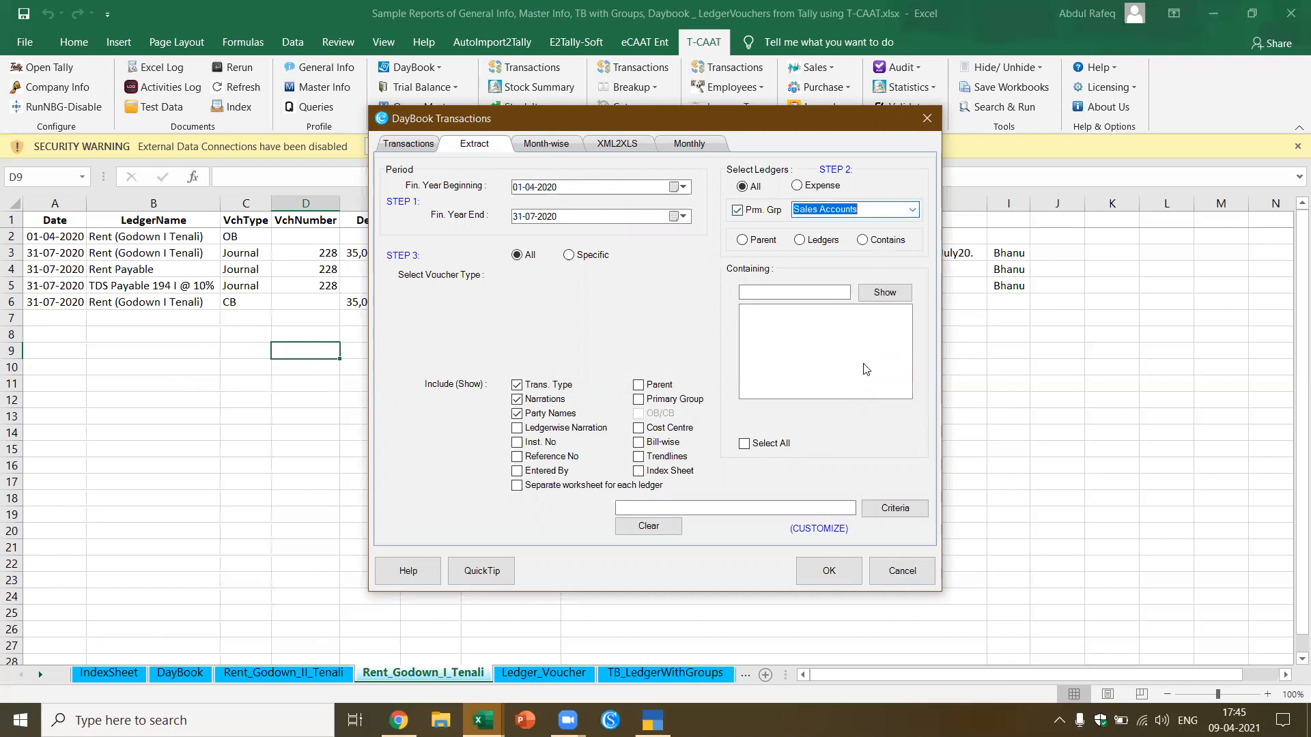
click(744, 239)
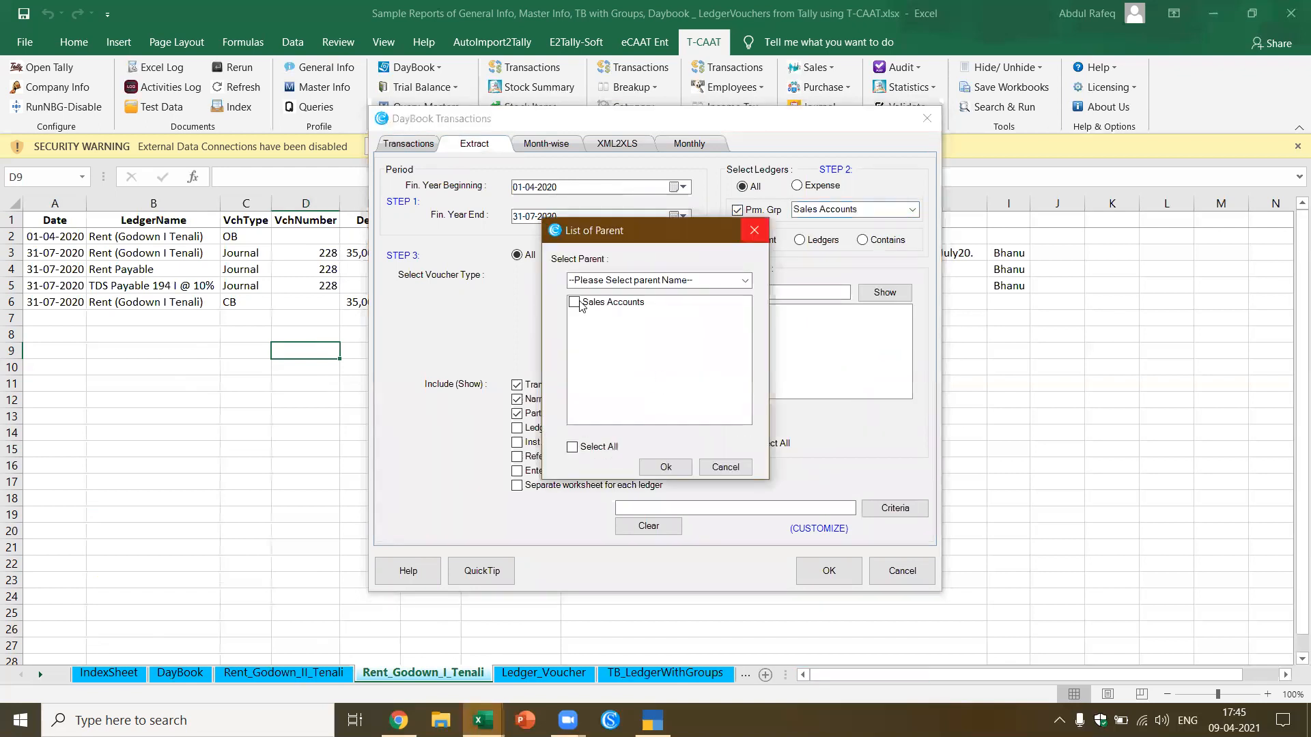
click(579, 306)
click(666, 467)
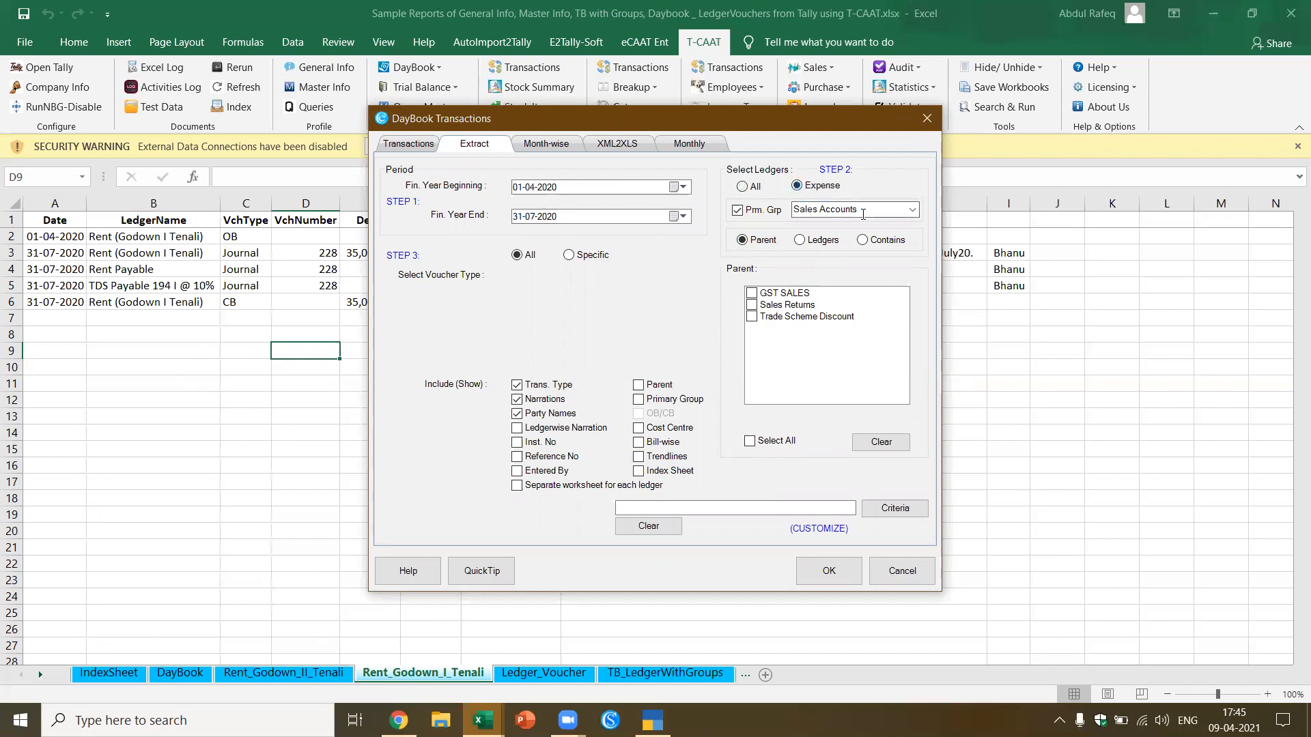
Step: Restrict the extract's ledger selection to expense ledgers in the Indirect Expenses primary group
click(912, 210)
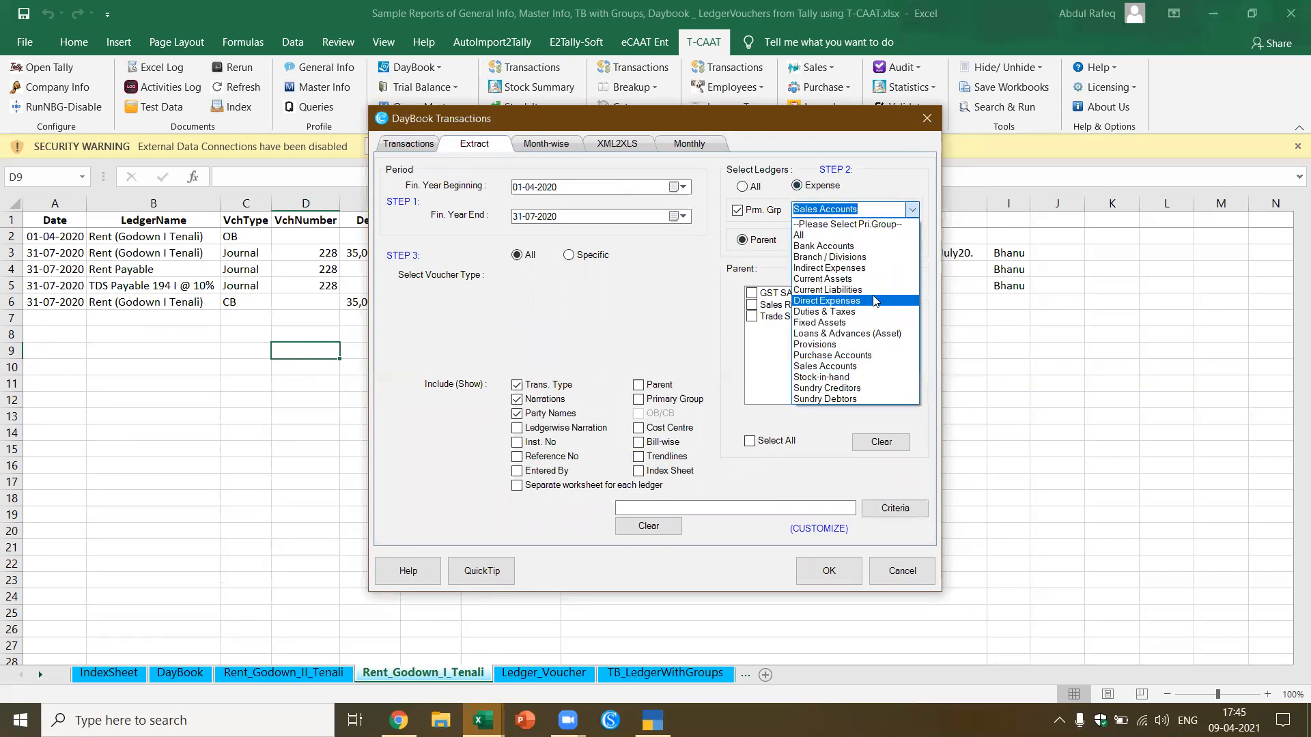
click(836, 267)
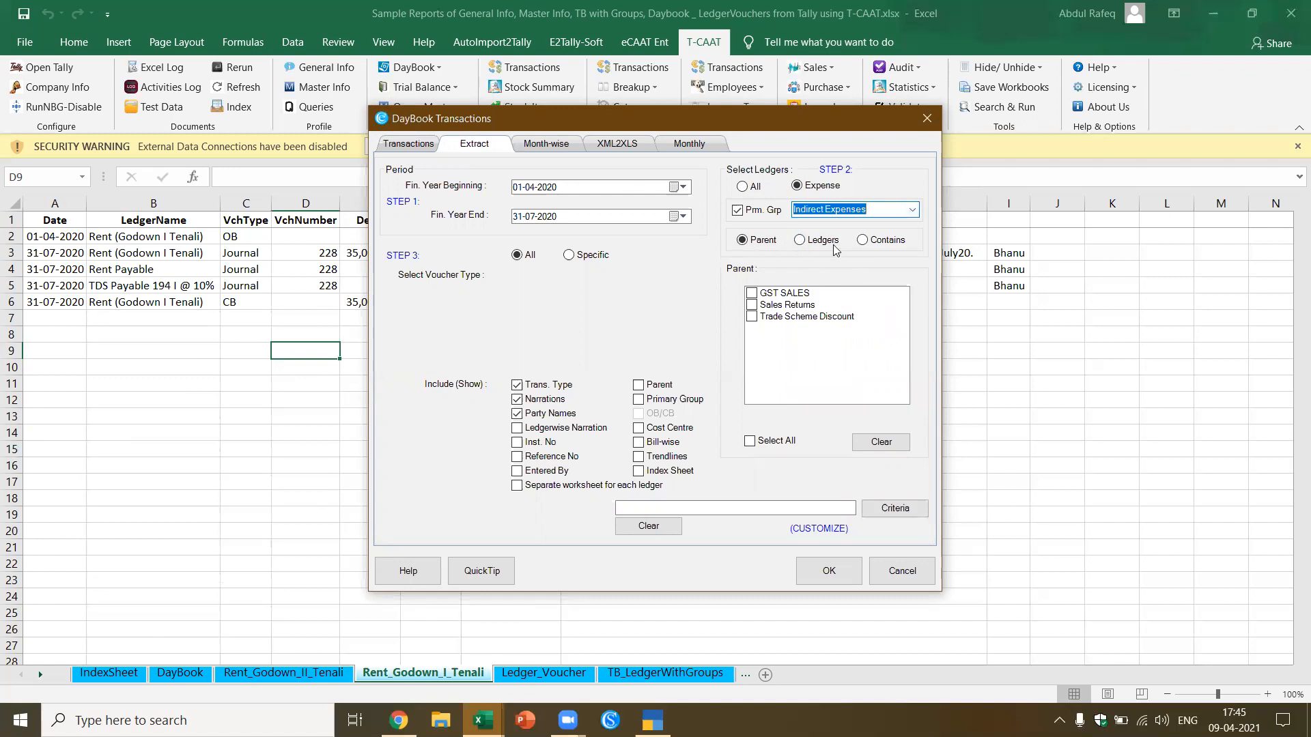
click(753, 215)
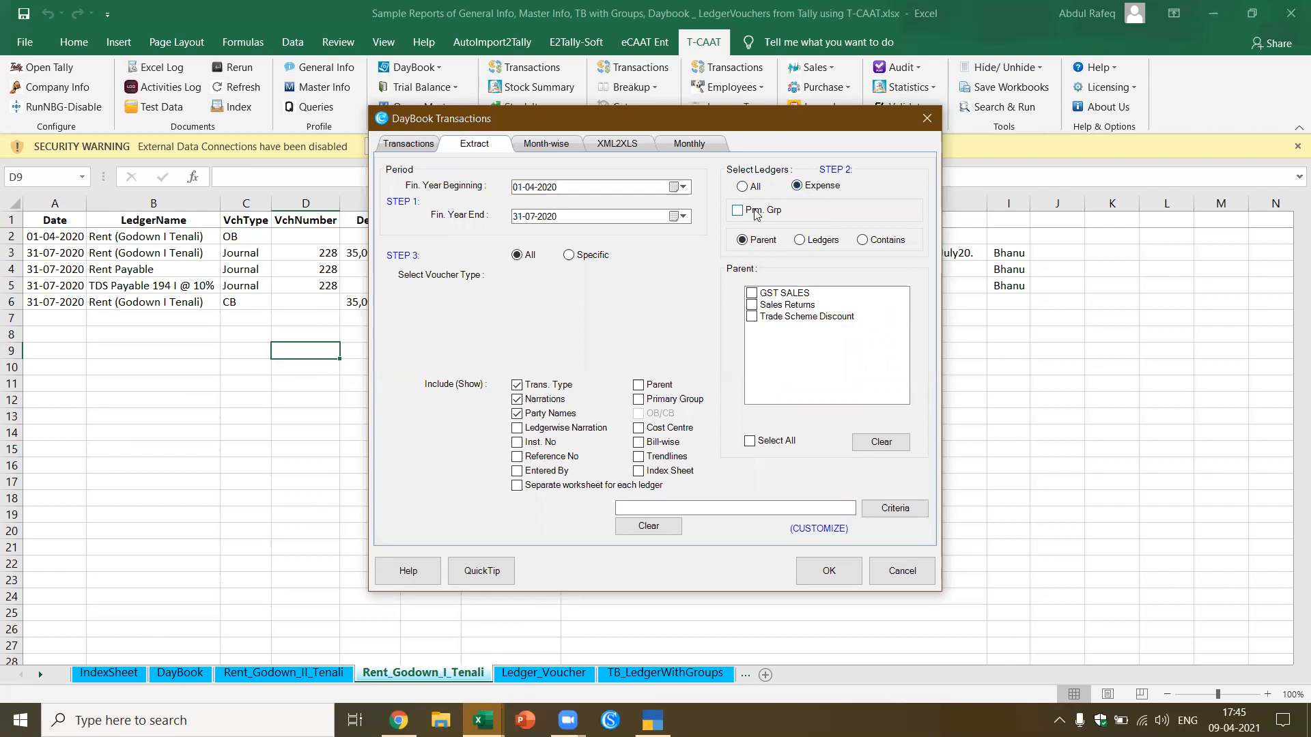
click(755, 213)
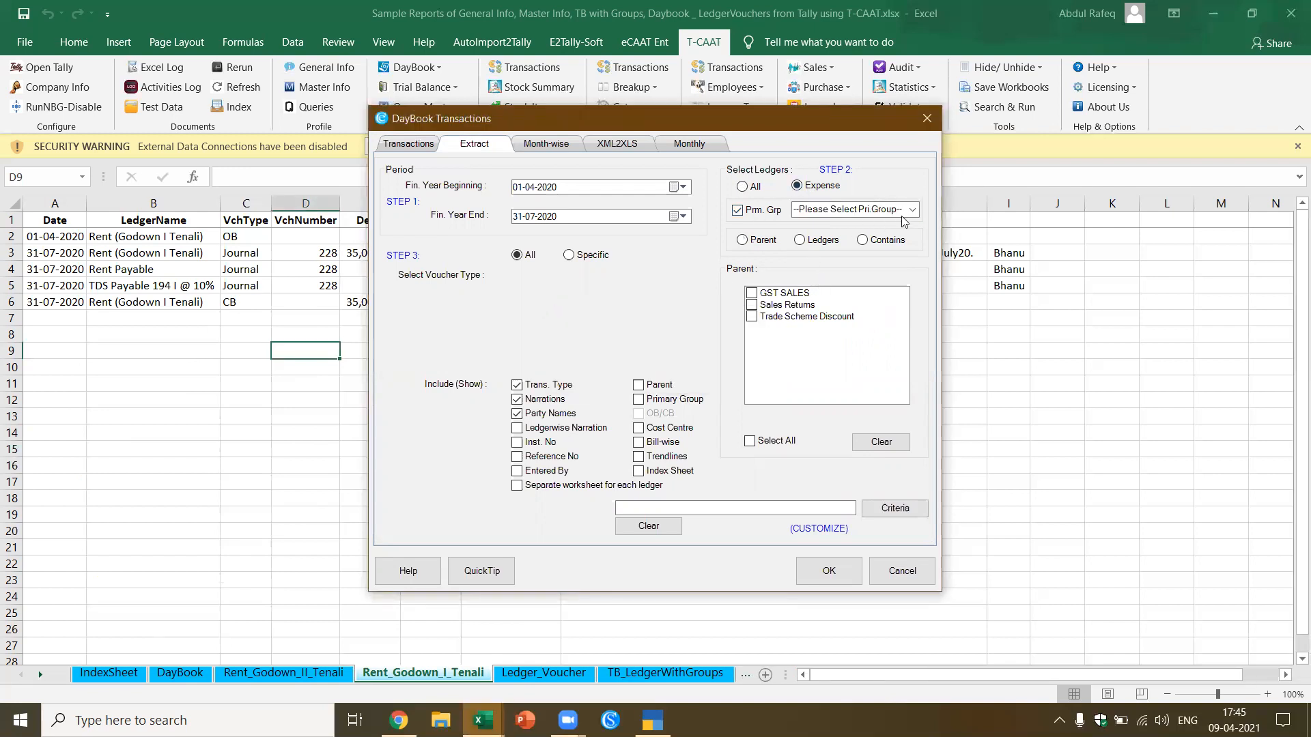
click(910, 211)
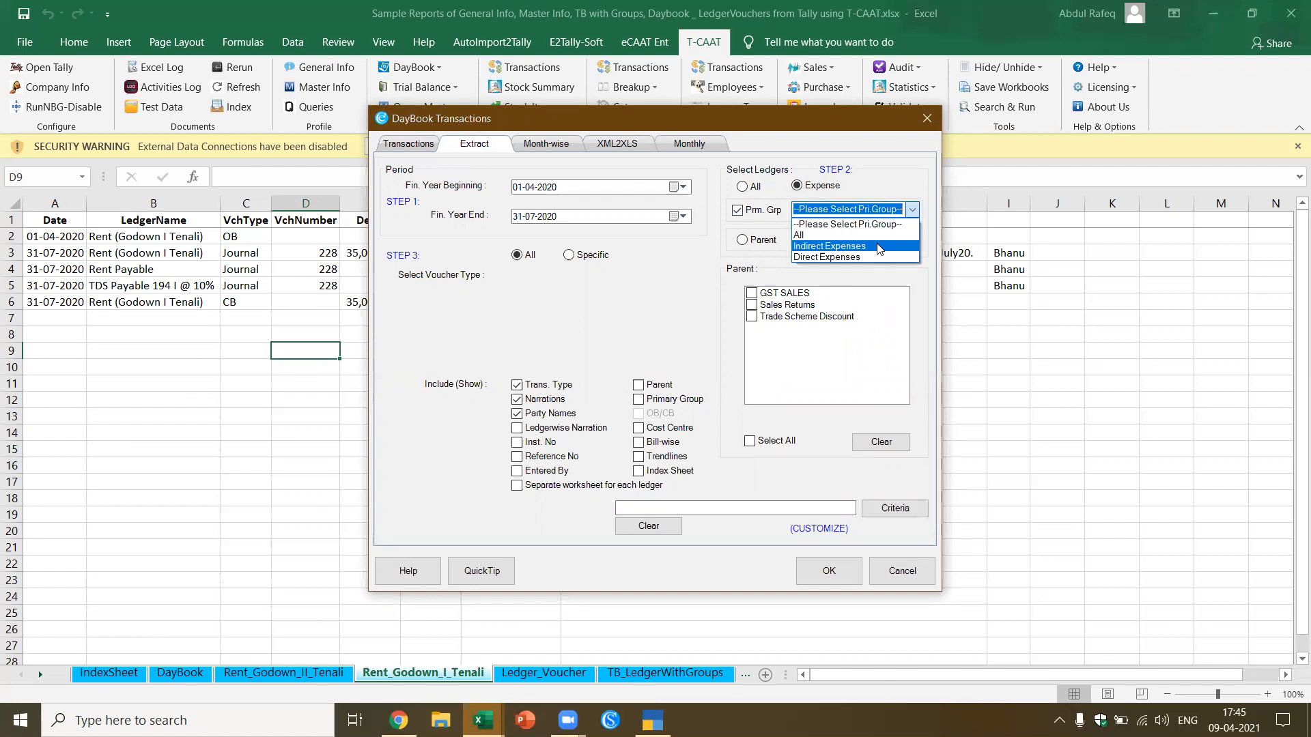
click(879, 248)
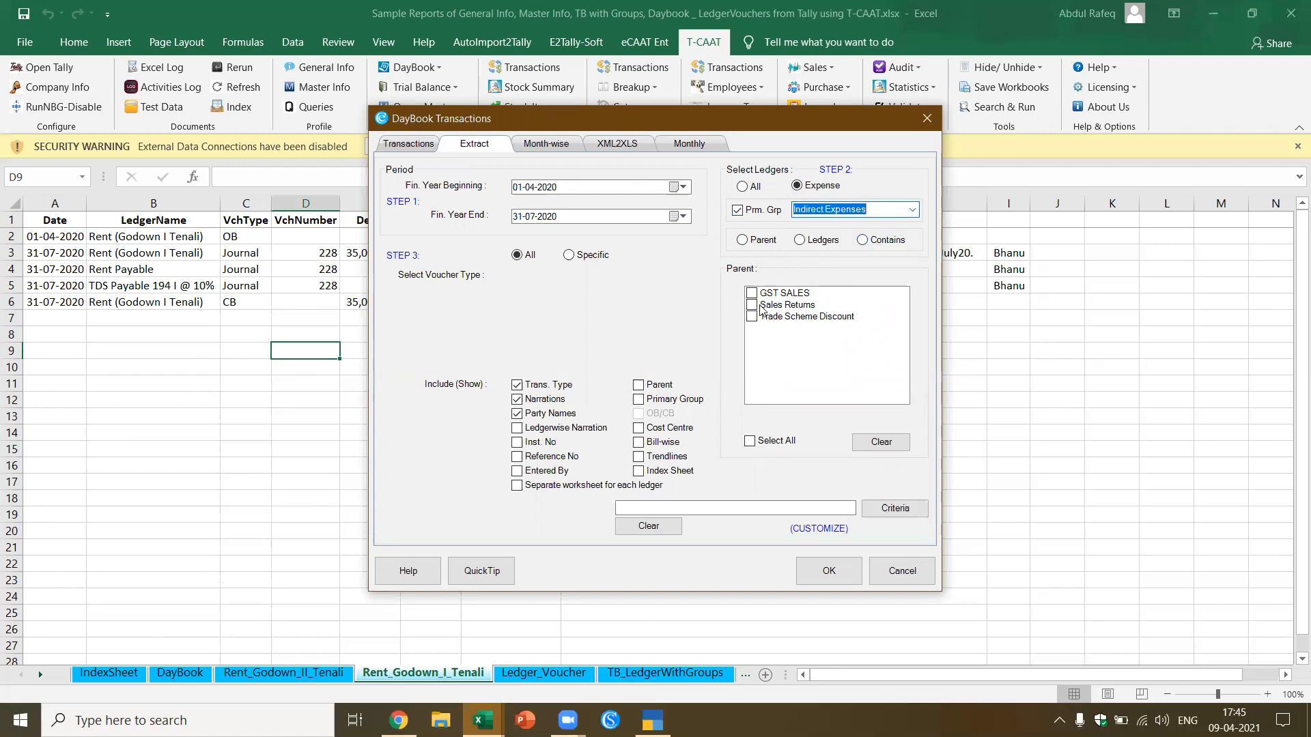
Step: List the ledgers under the Travelling & Conveyance Expenses parent and close the extract without running it
click(742, 240)
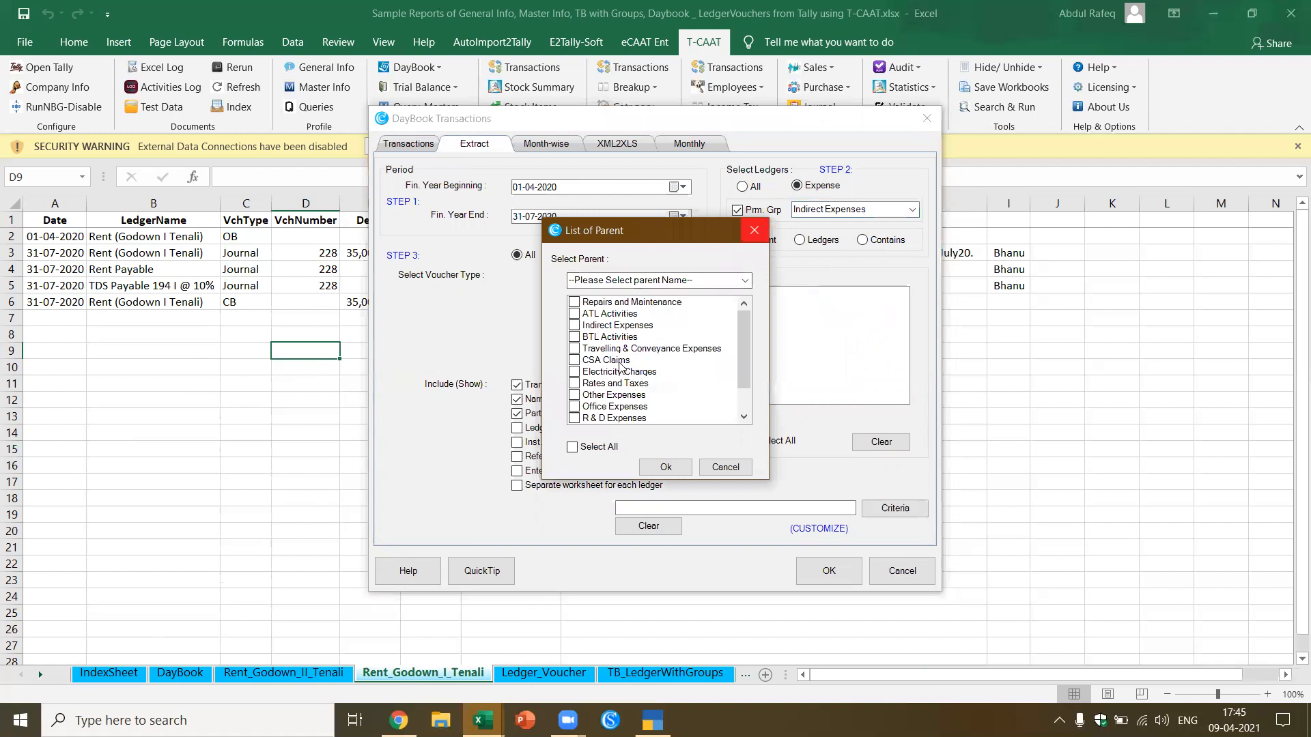
scroll(620, 366, down, 1)
scroll(621, 367, up, 2)
click(585, 351)
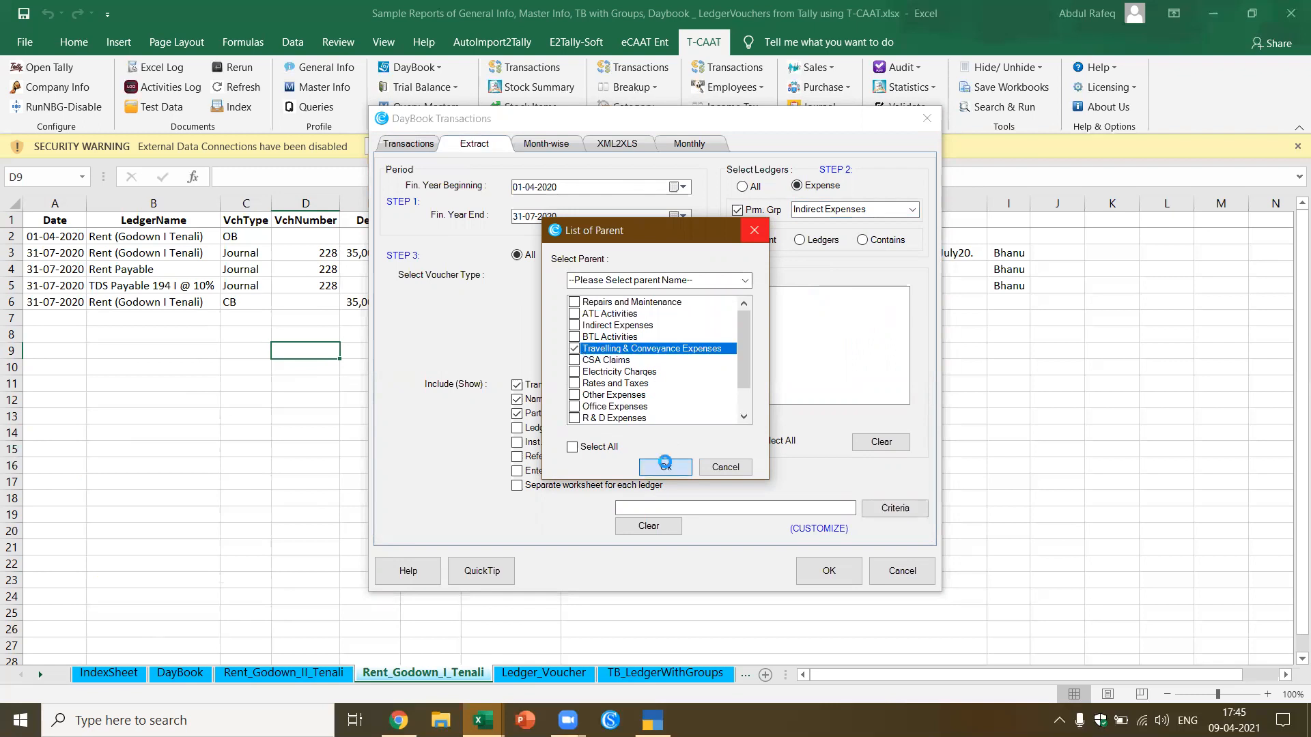
click(666, 466)
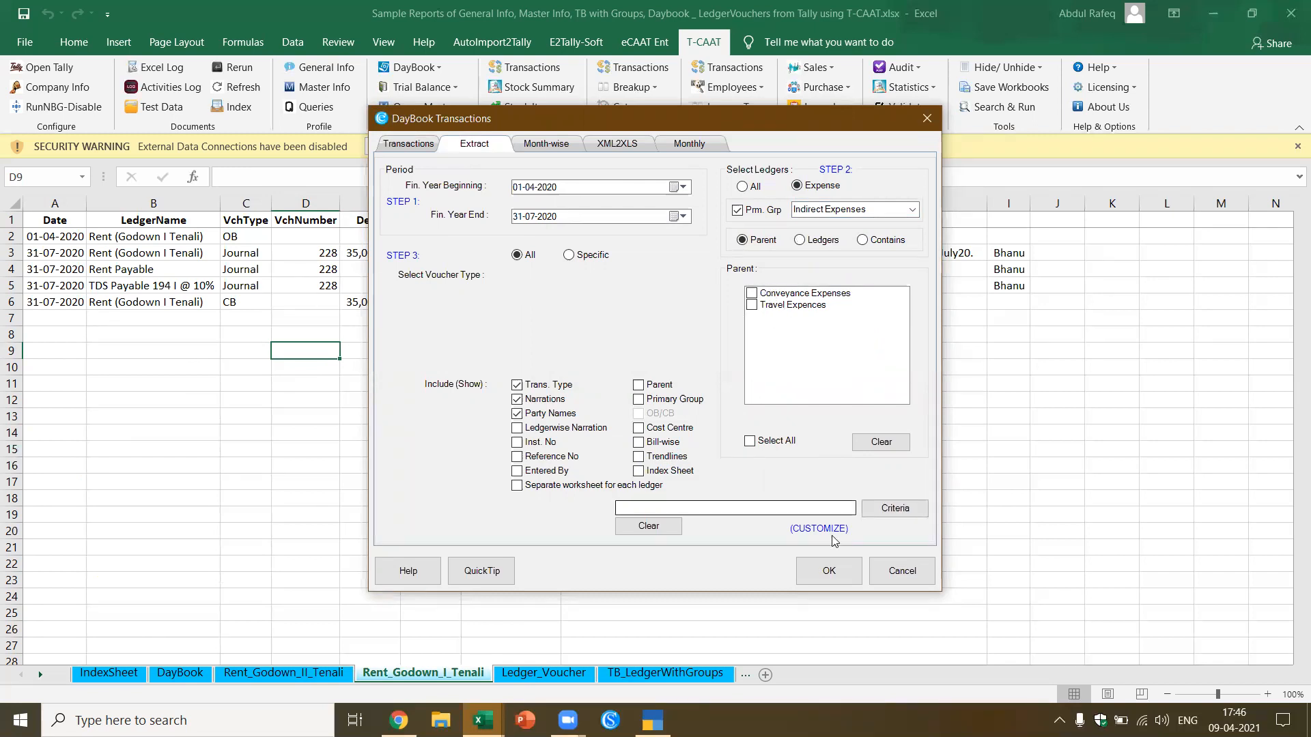
click(901, 571)
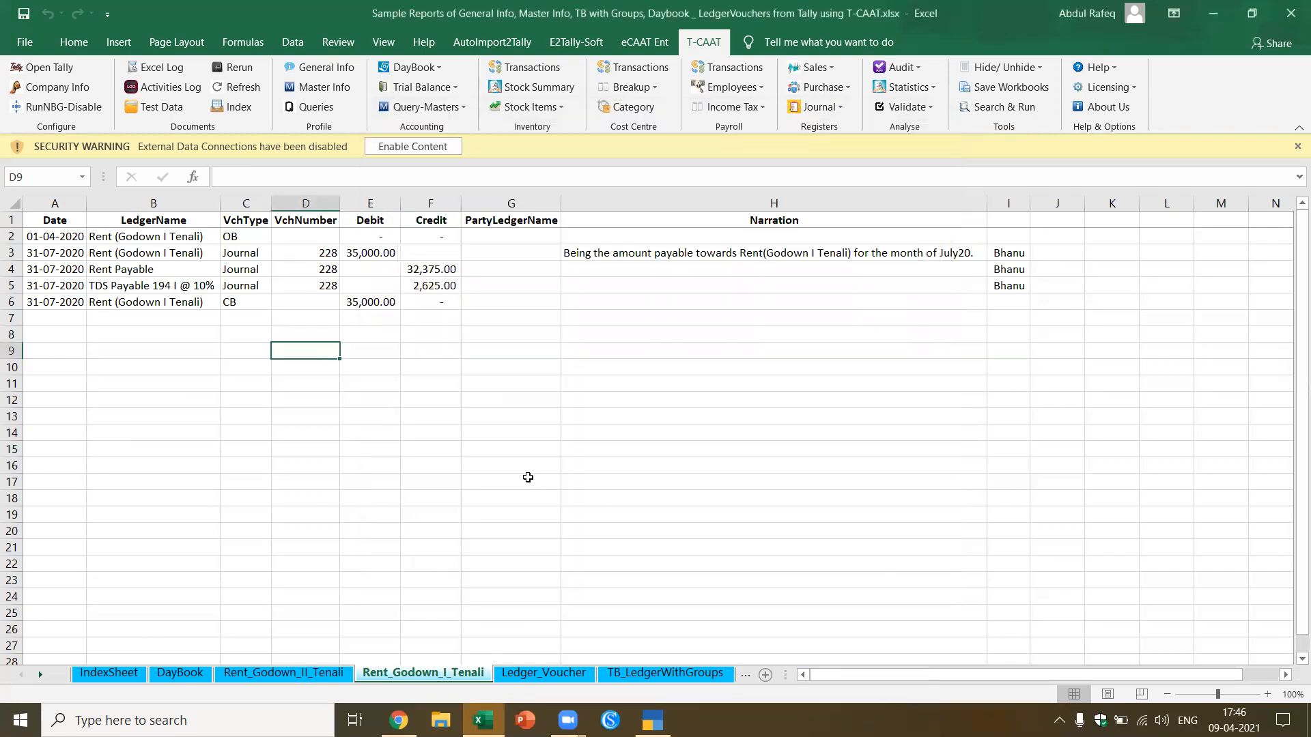
Step: Examine the month-wise extract options for DayBook transactions and close them without running a report
click(436, 70)
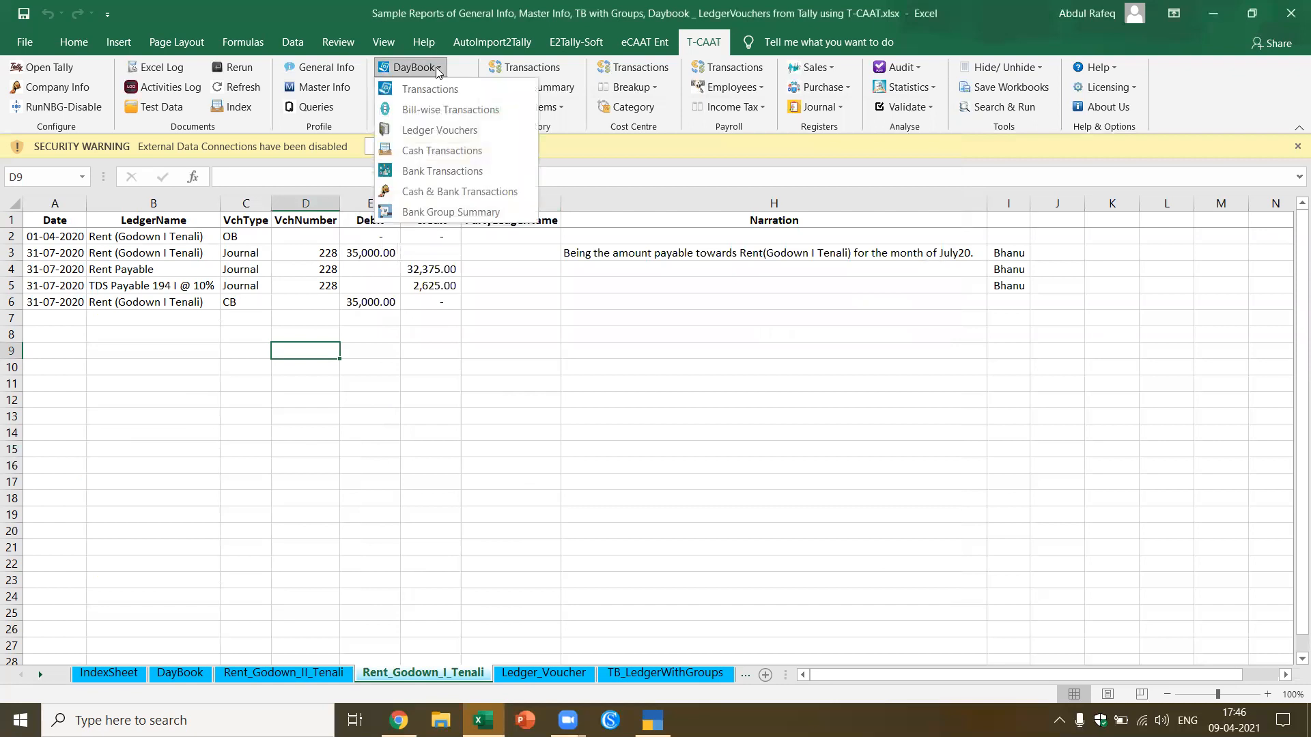
click(430, 89)
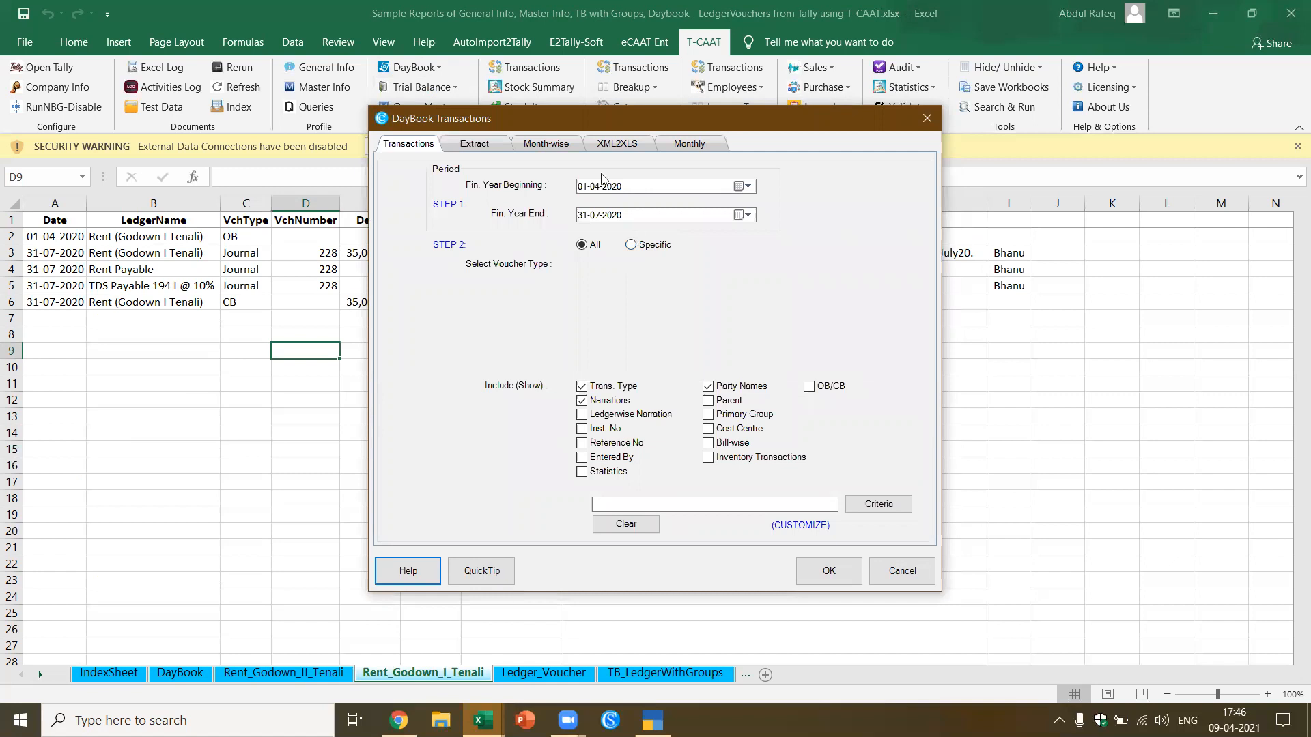
click(555, 145)
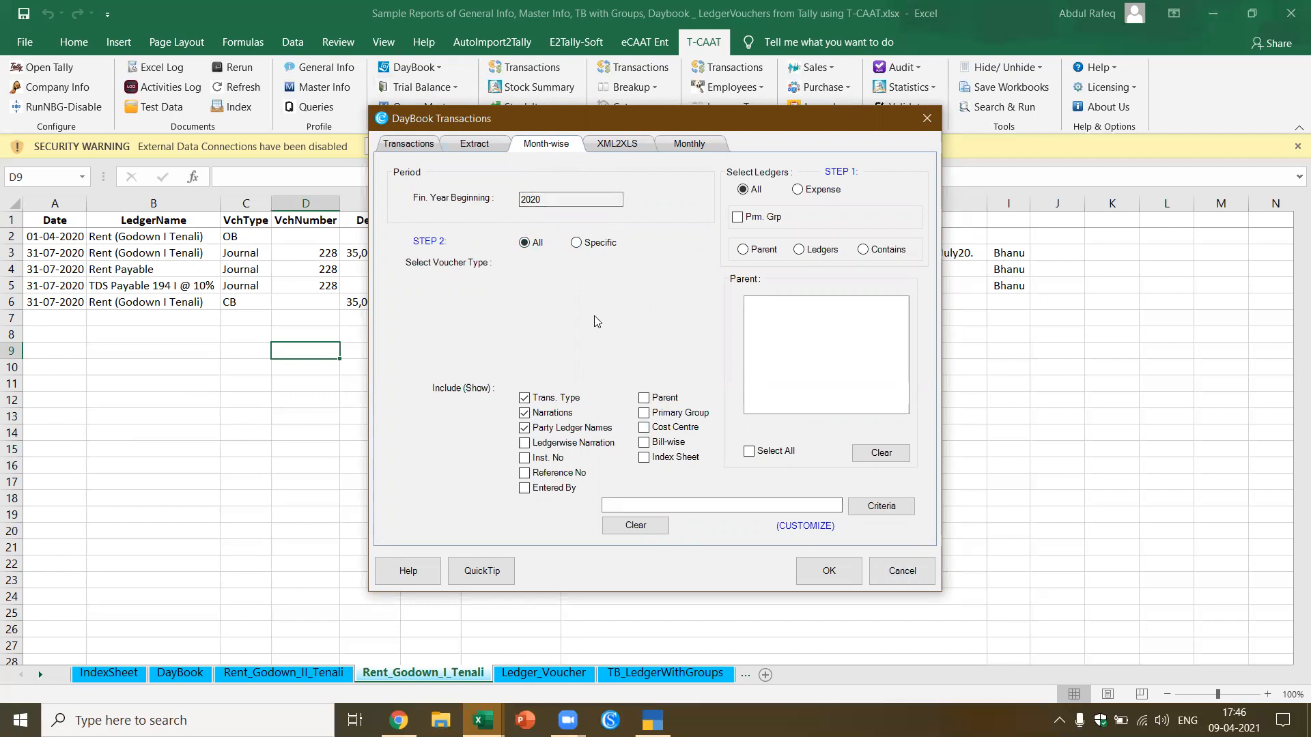
click(901, 571)
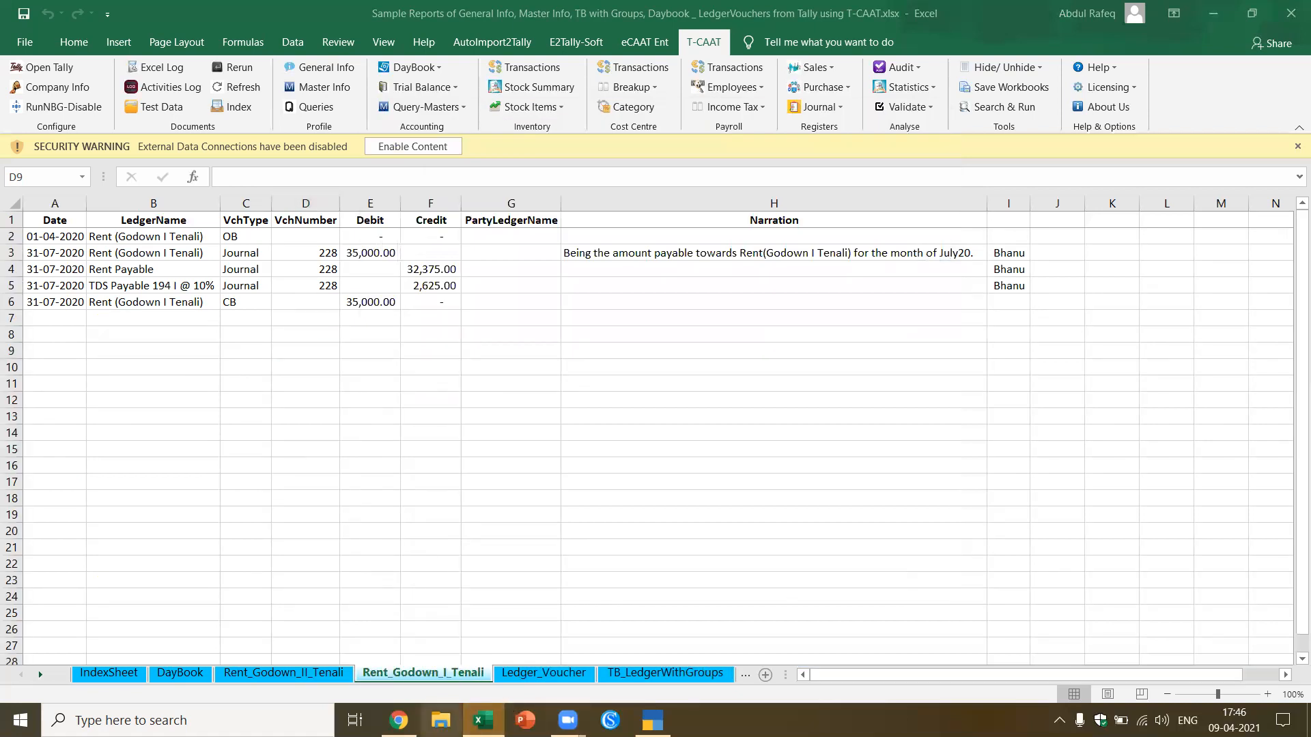
Step: Switch to File Explorer and open MF-DB FYE2018Mar31.xlsx from Desktop > WebinarDocs2021Apr06 > T-CAAT WebinarFiles > ABC Farms Data _ Reports
click(440, 720)
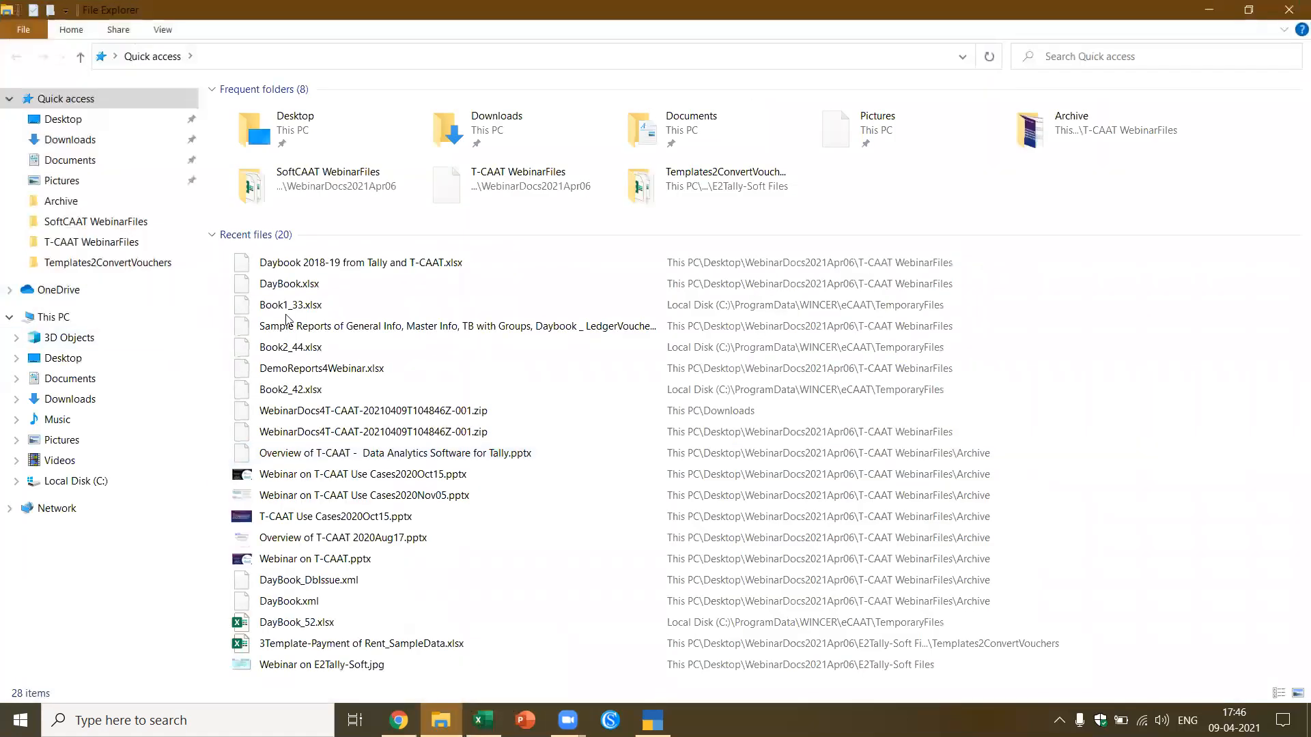
click(62, 119)
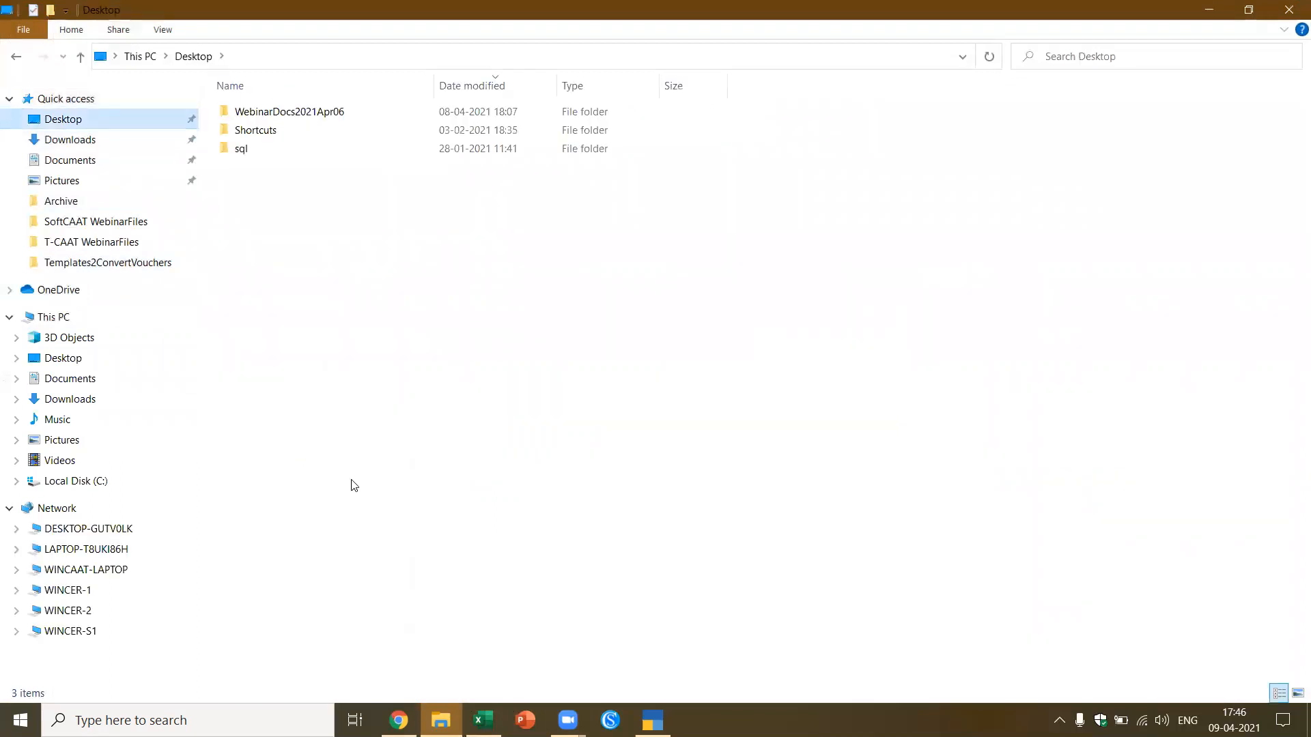
double_click(305, 115)
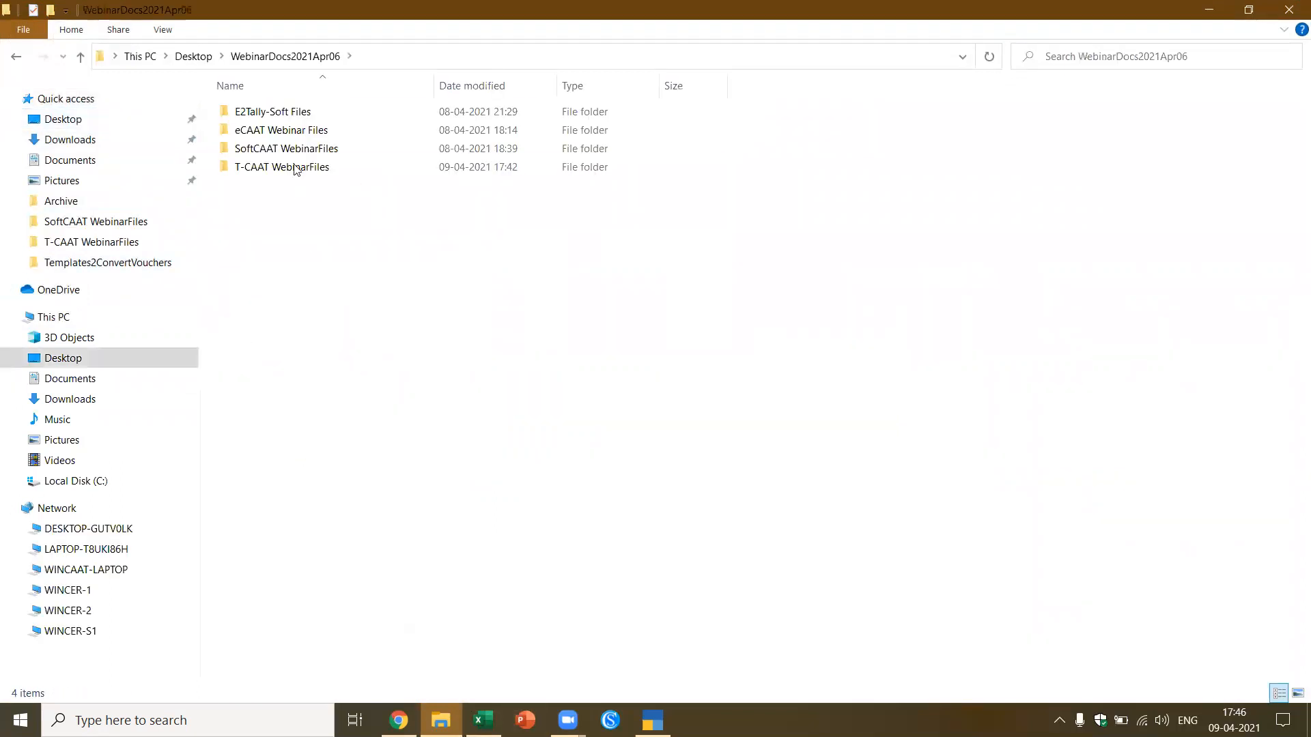
double_click(292, 168)
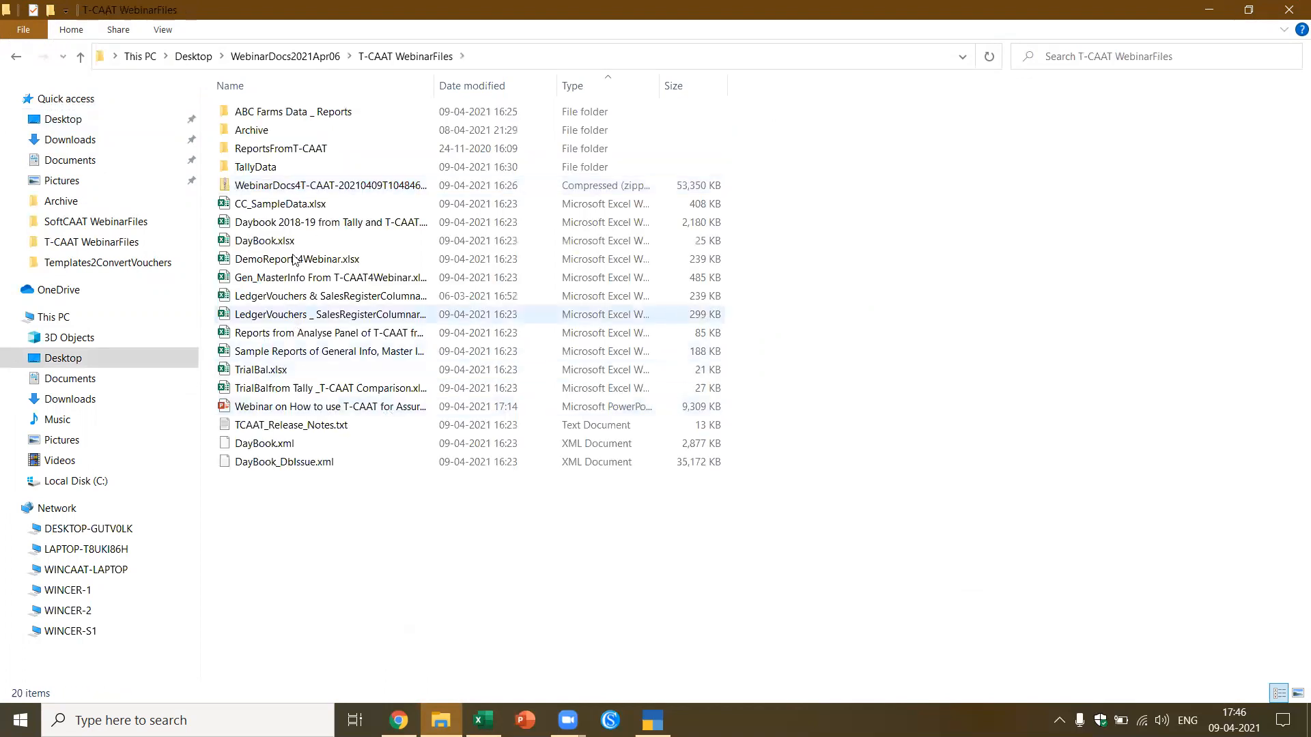
double_click(323, 113)
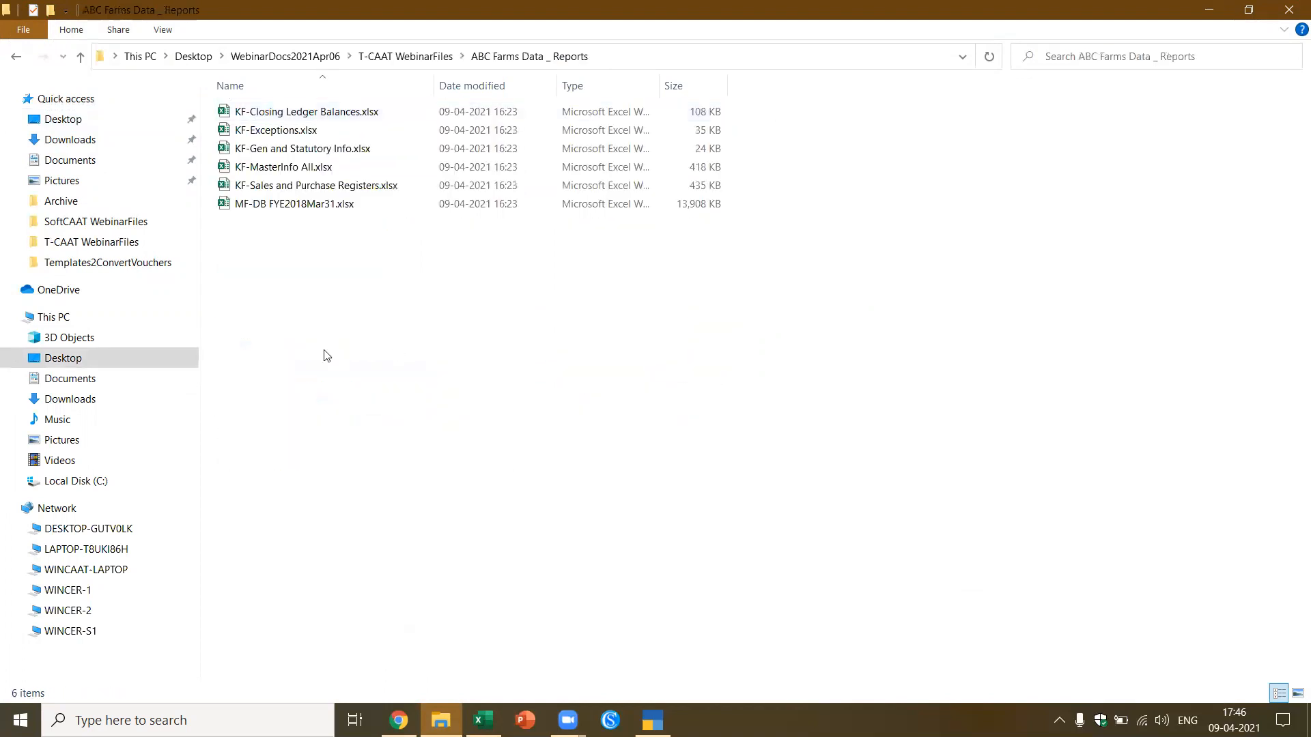
double_click(278, 205)
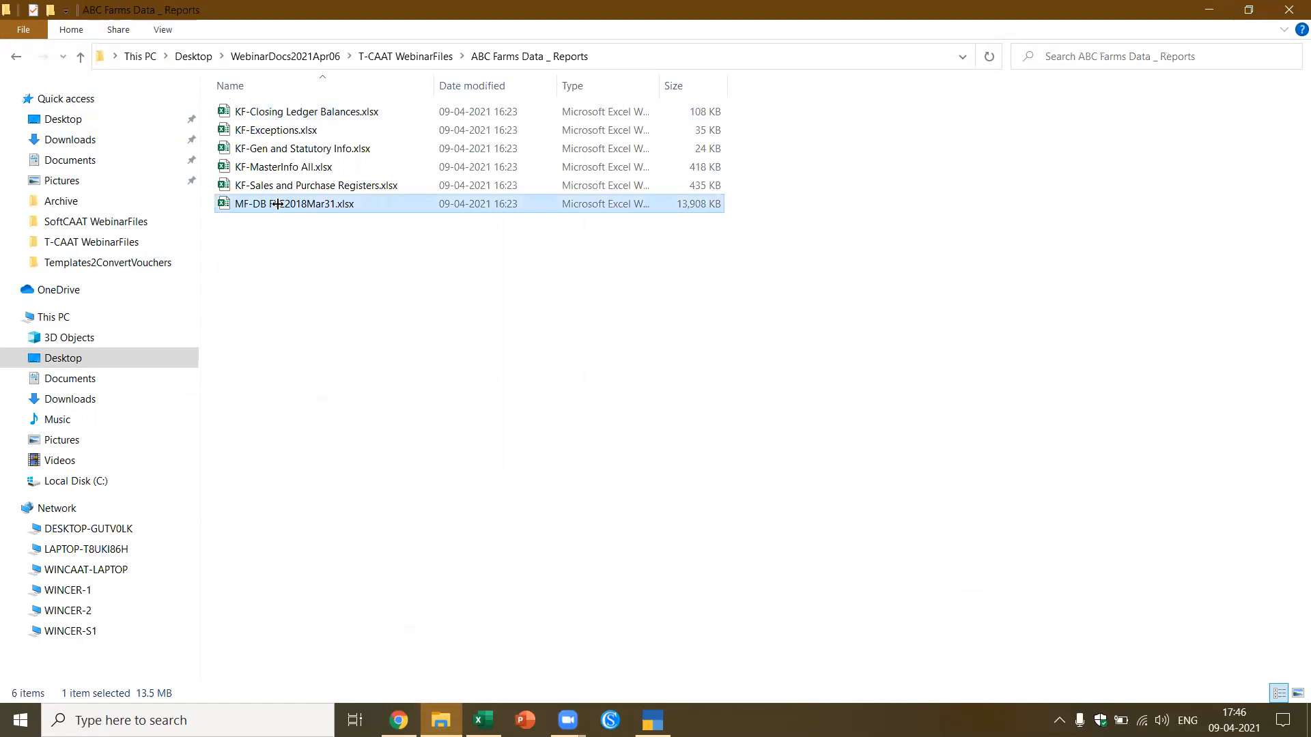
click(419, 303)
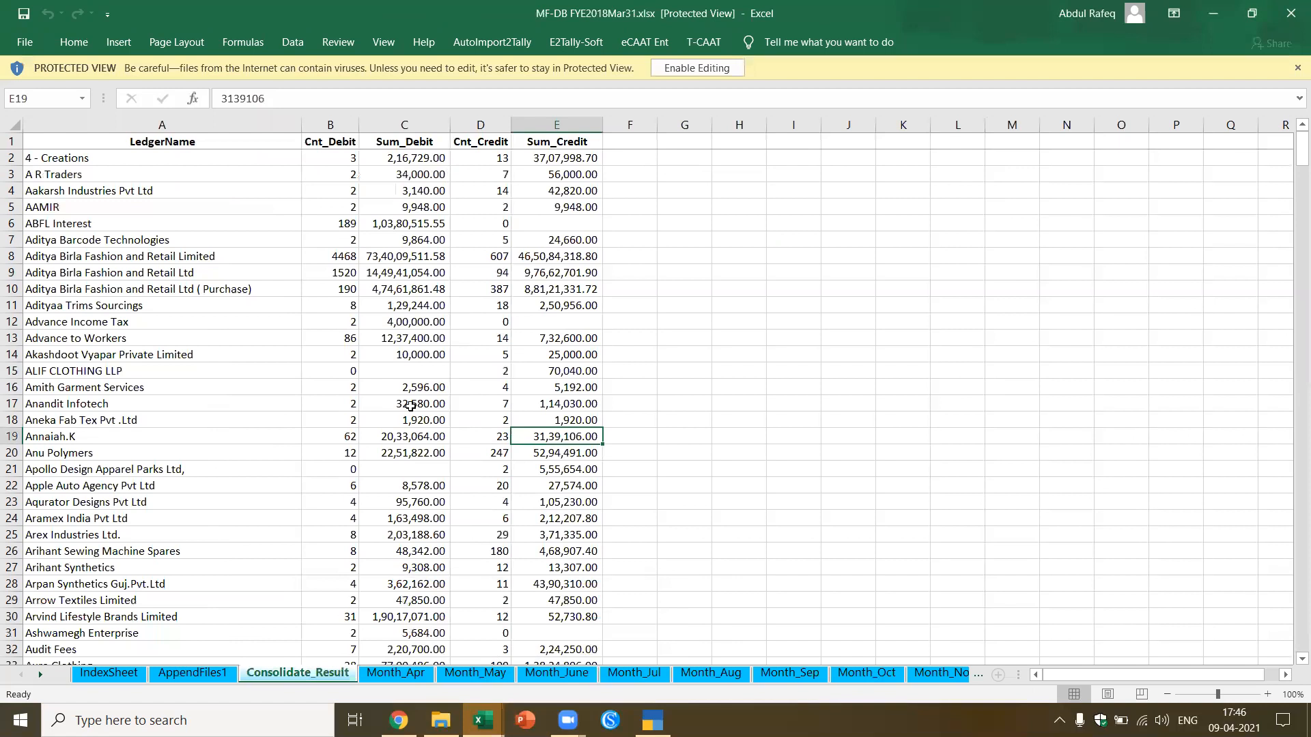
Step: Review the index sheet and the monthly day book sheets from Month_Apr through Month_Sep
click(106, 674)
click(395, 674)
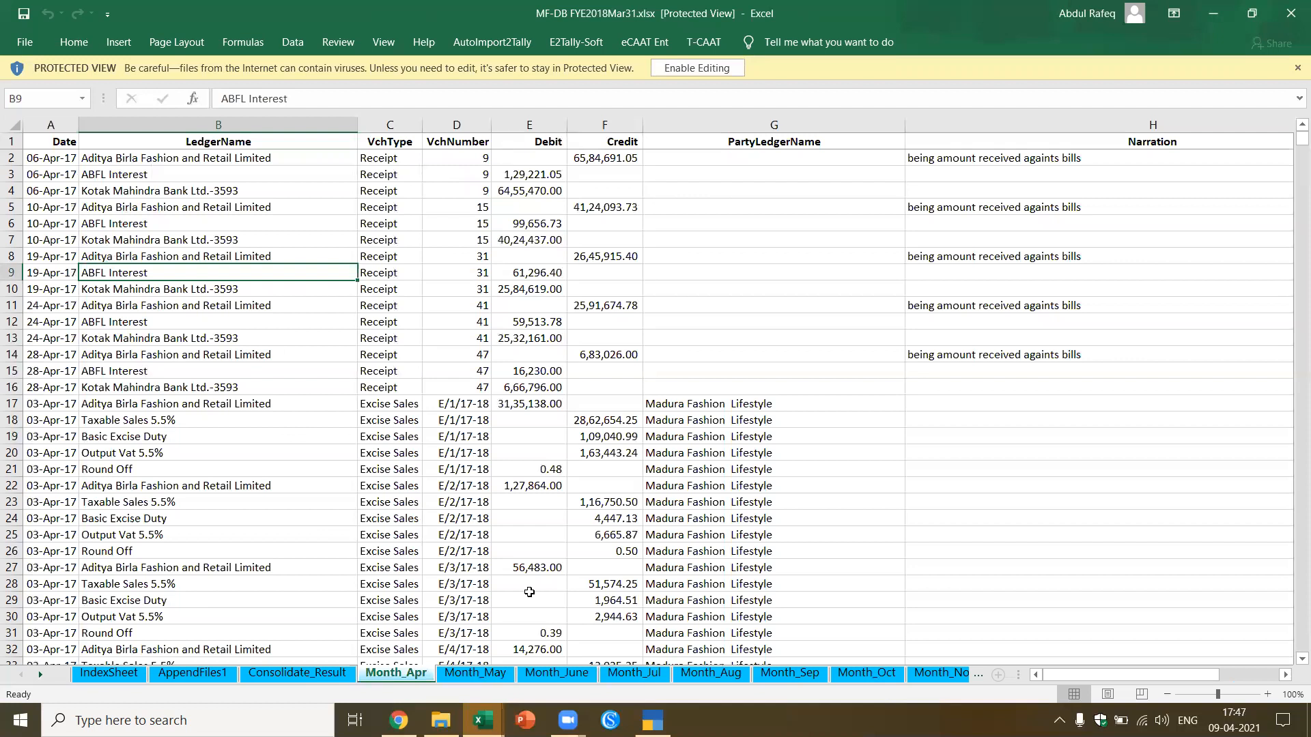
click(483, 672)
click(557, 674)
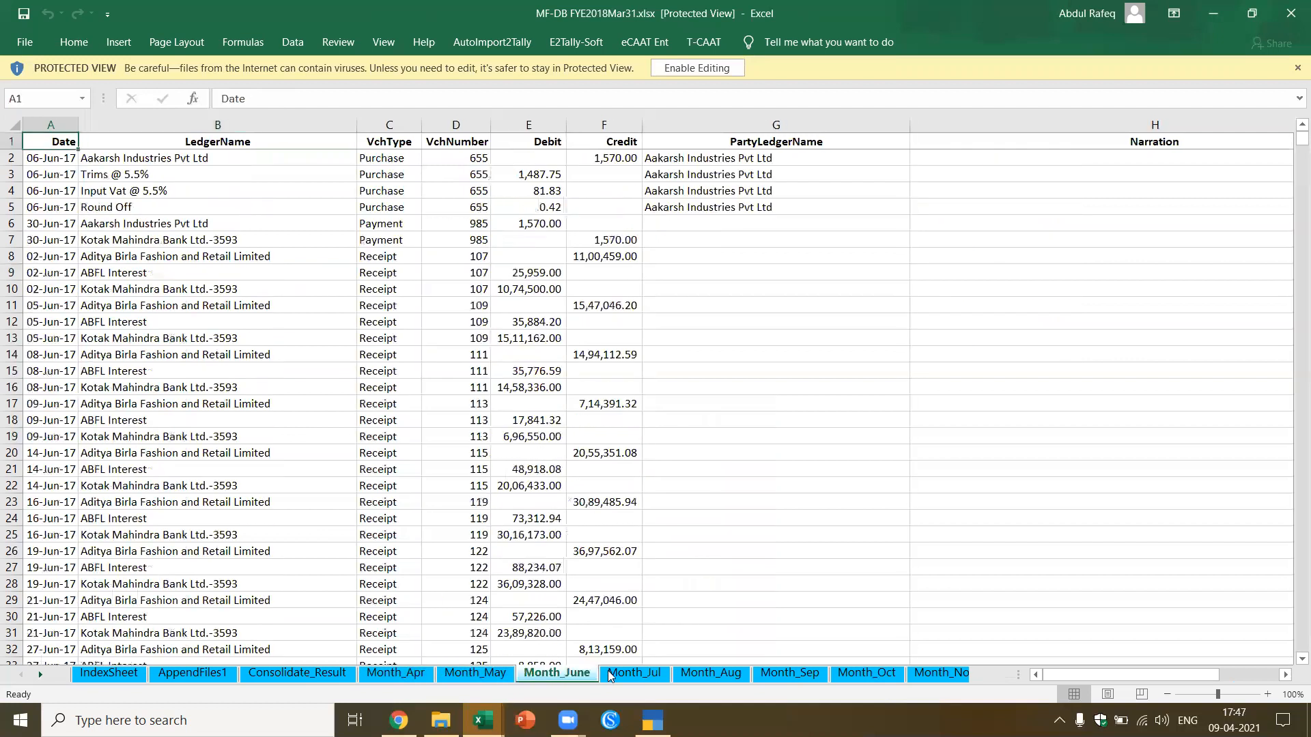
click(629, 675)
click(711, 674)
click(790, 673)
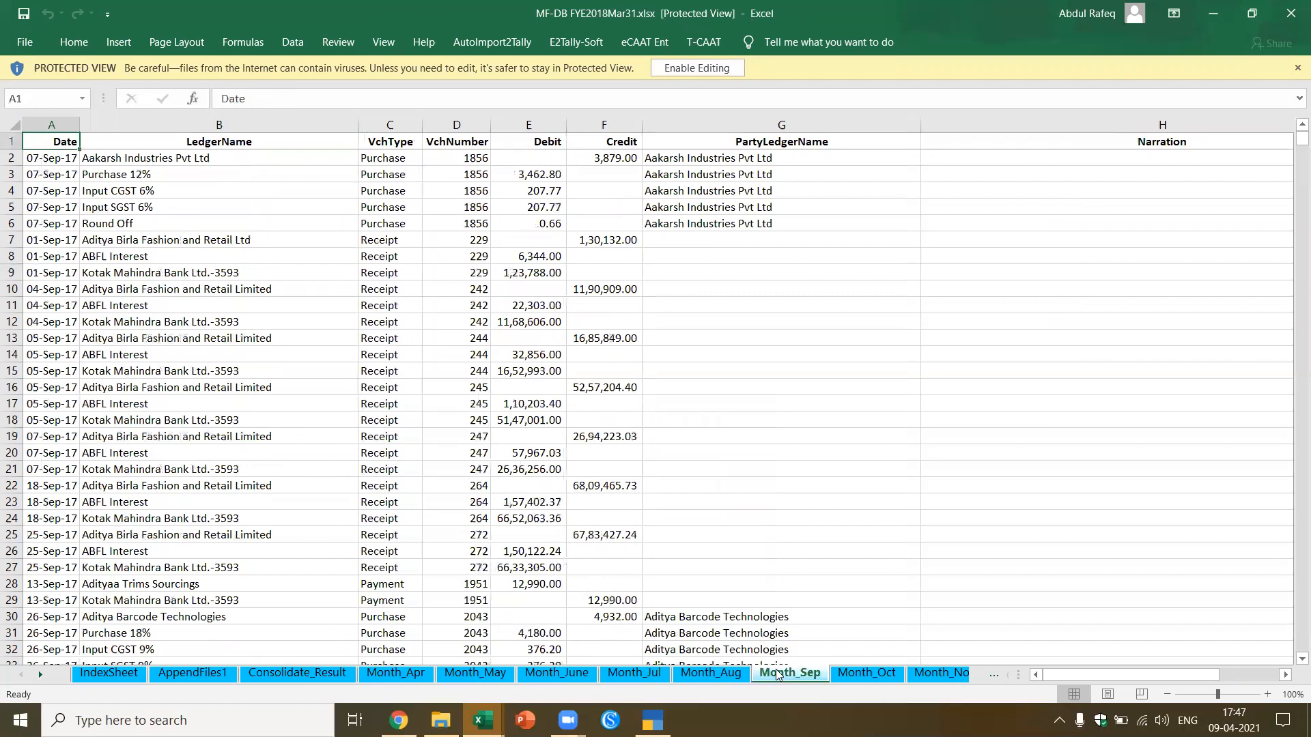
Step: Examine the combined transactions on the AppendFiles1 sheet and the ledger-wise summary on the Consolidate_Result sheet
click(171, 674)
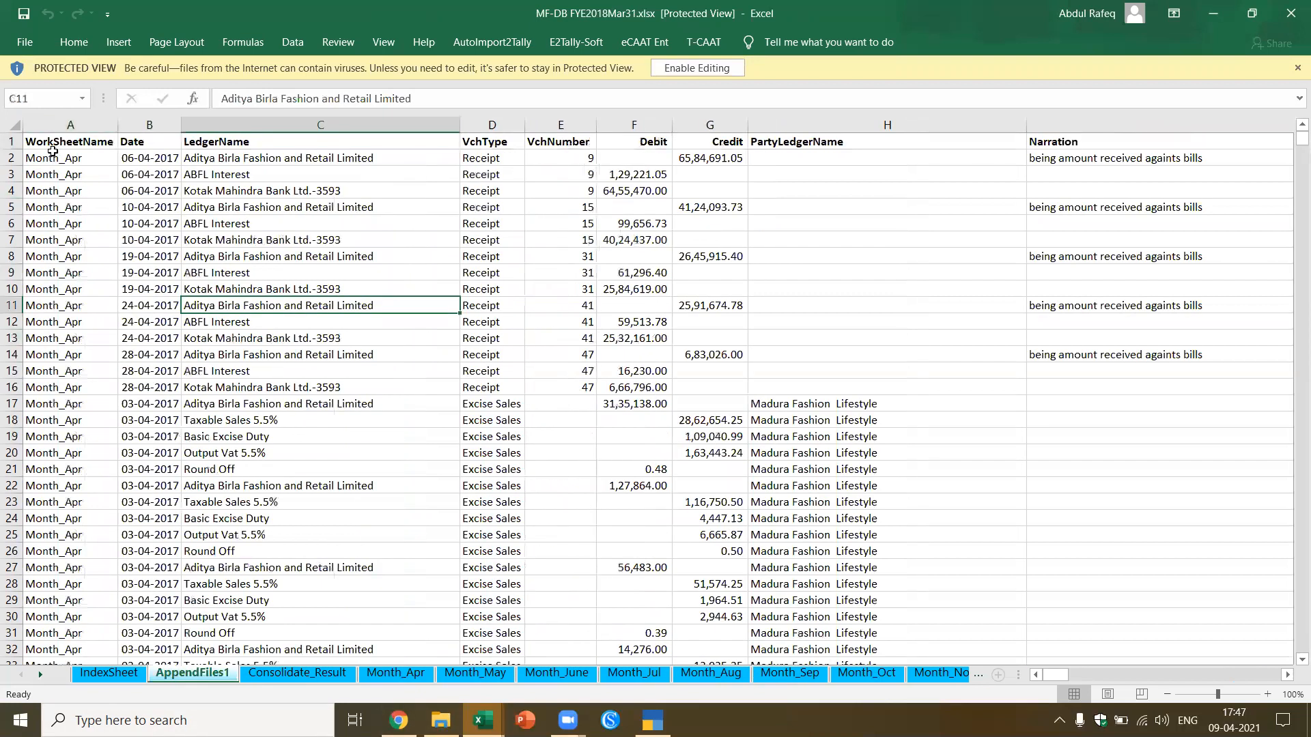
click(95, 156)
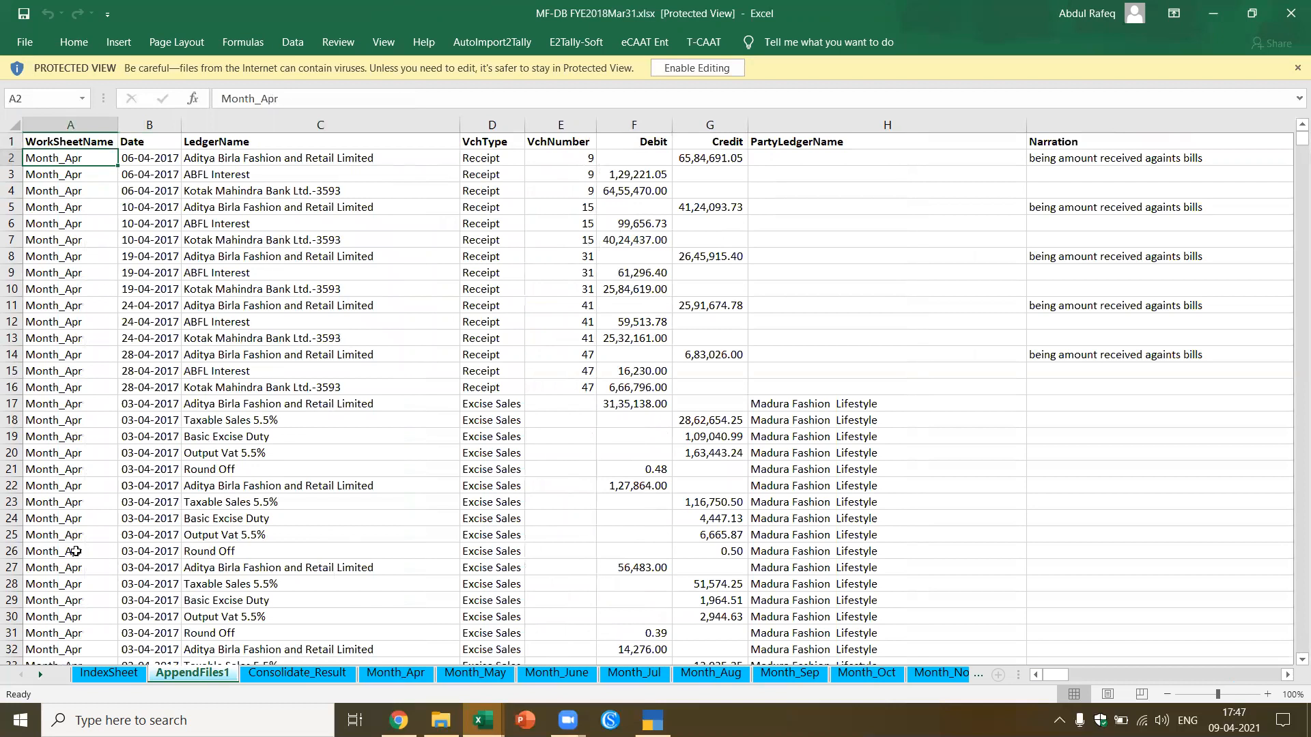
click(294, 673)
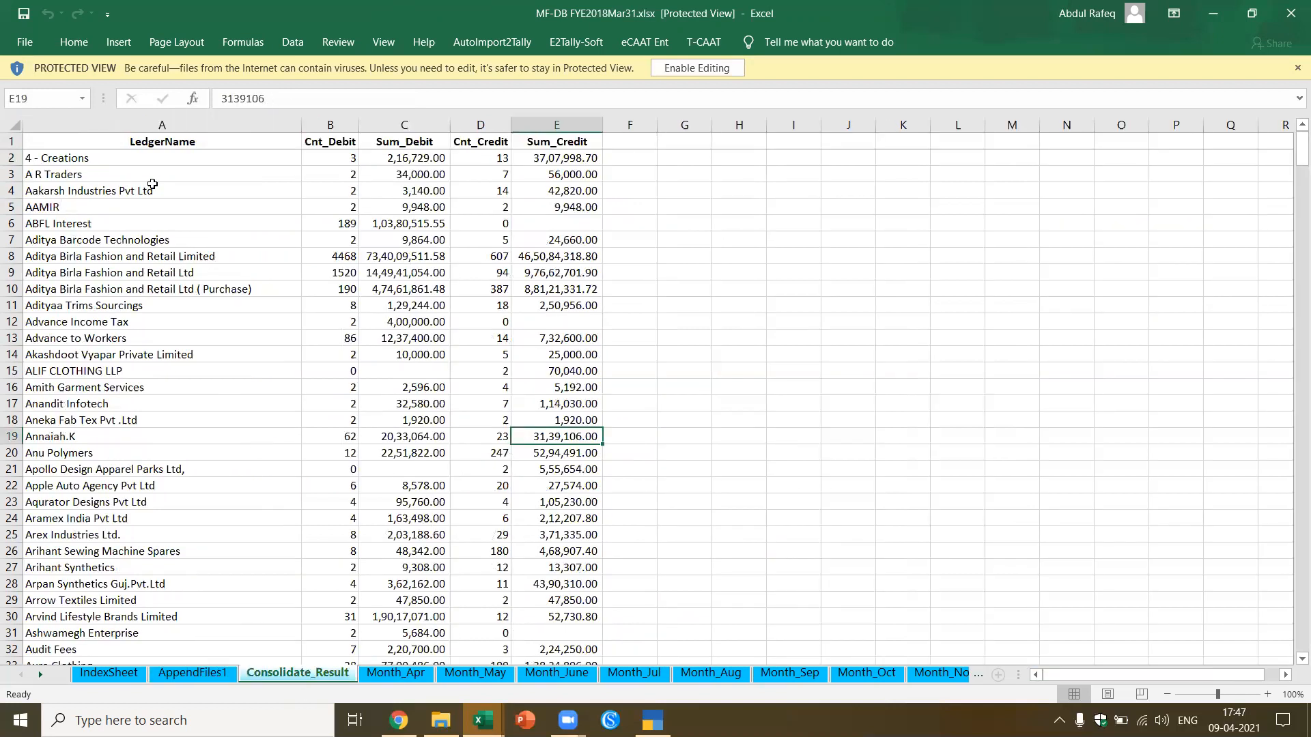
Step: Enable editing of the workbook and examine the DayBook month-wise extract options with Q1 selected, closing them without running a report
click(260, 274)
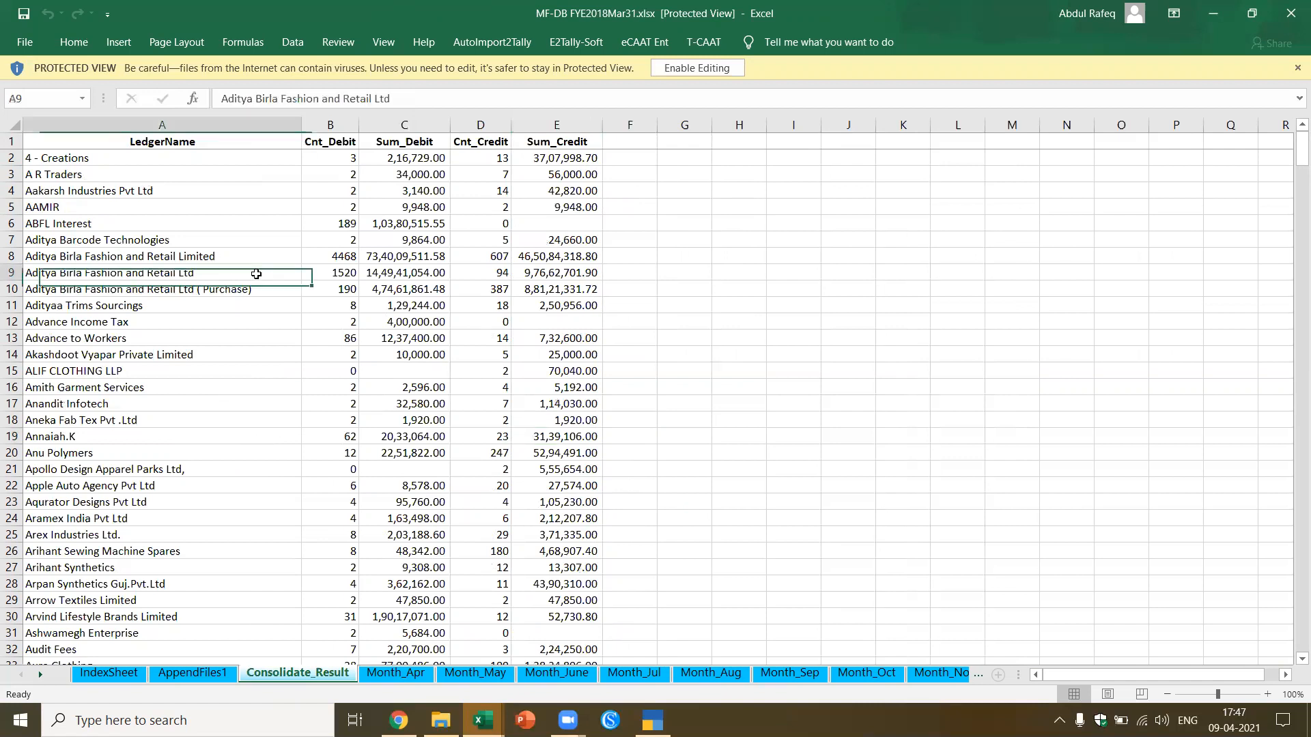
click(704, 69)
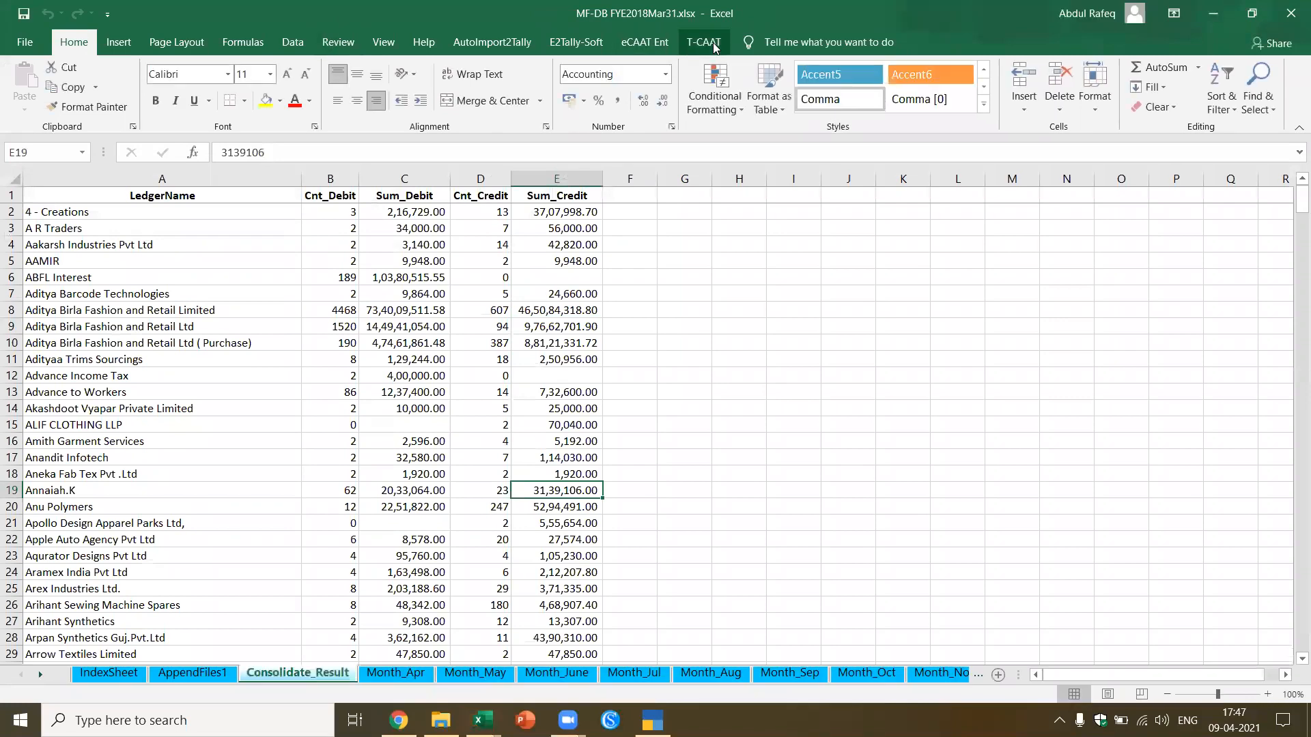
click(426, 67)
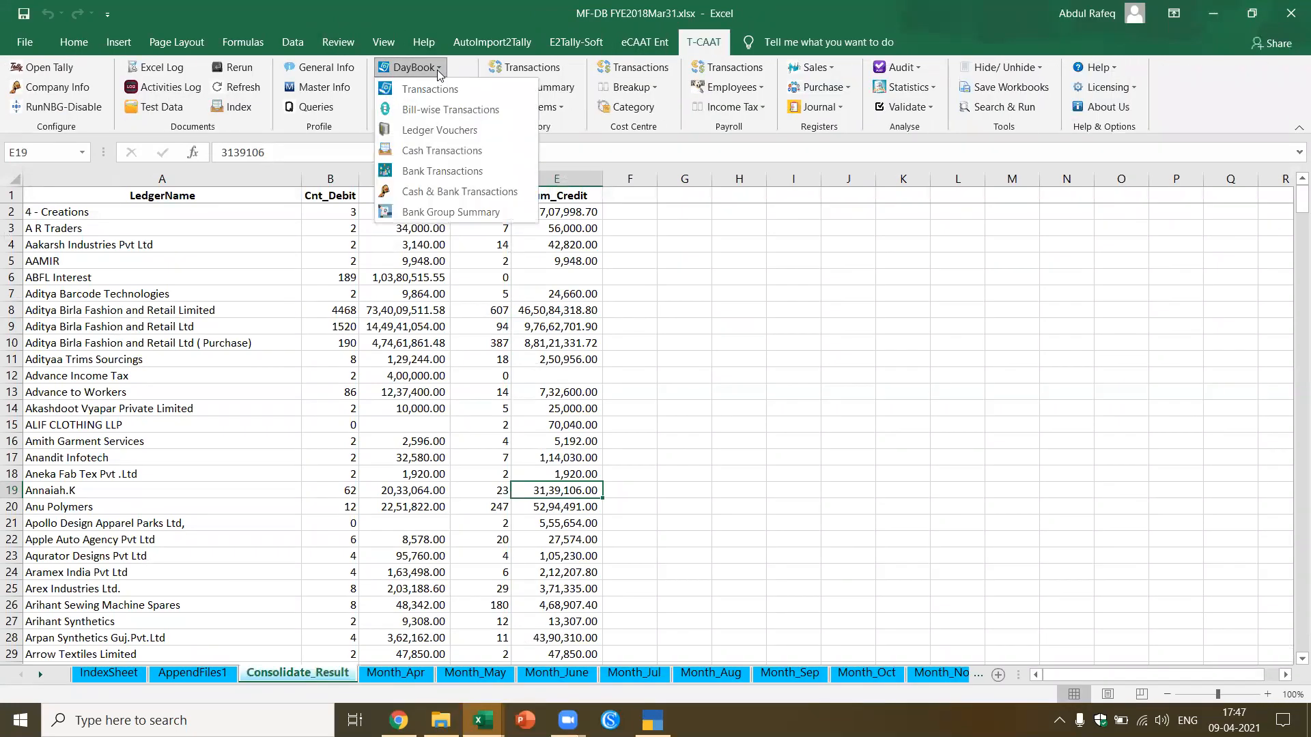
click(438, 96)
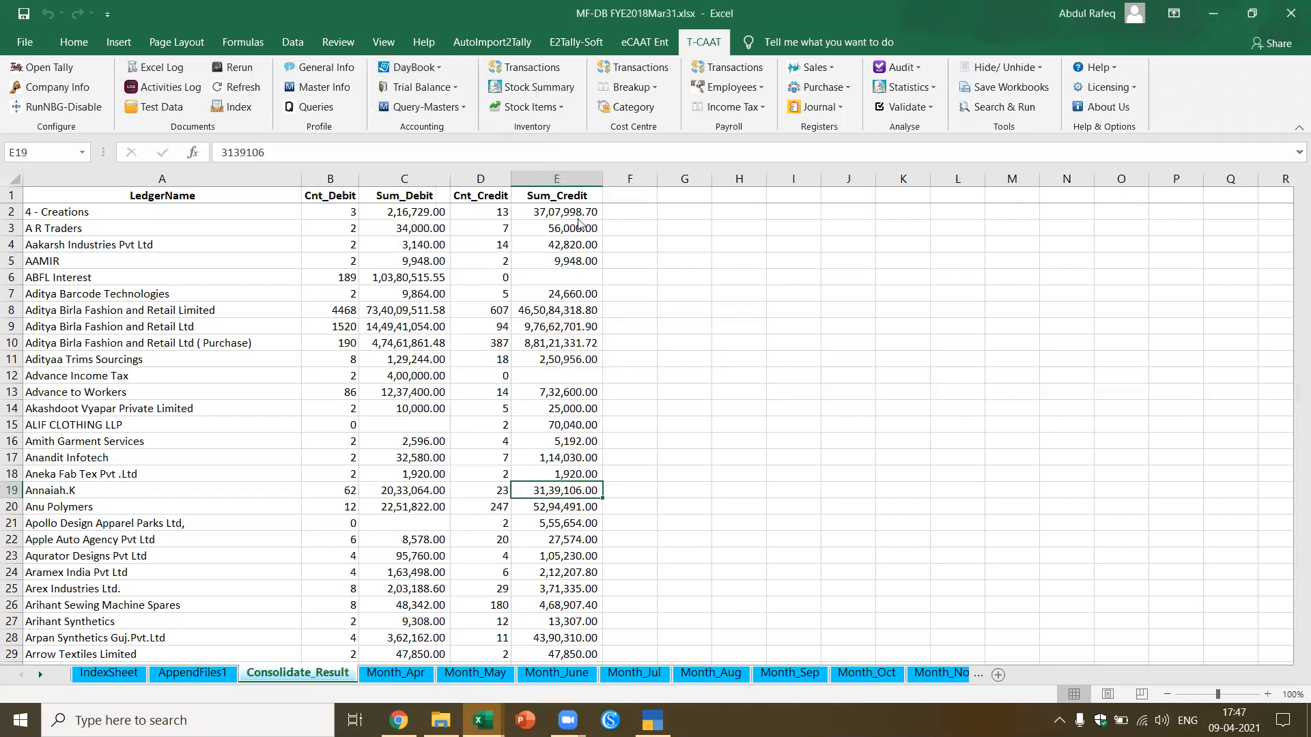
click(541, 144)
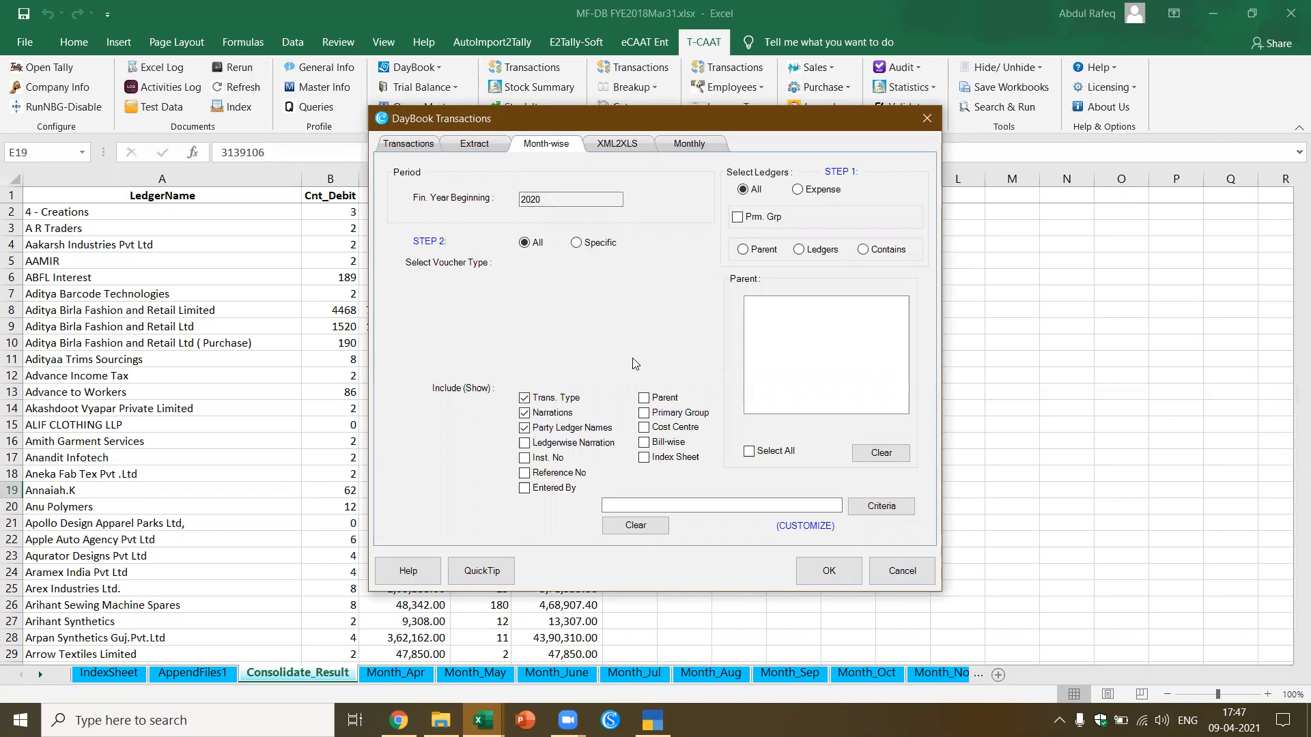
click(828, 572)
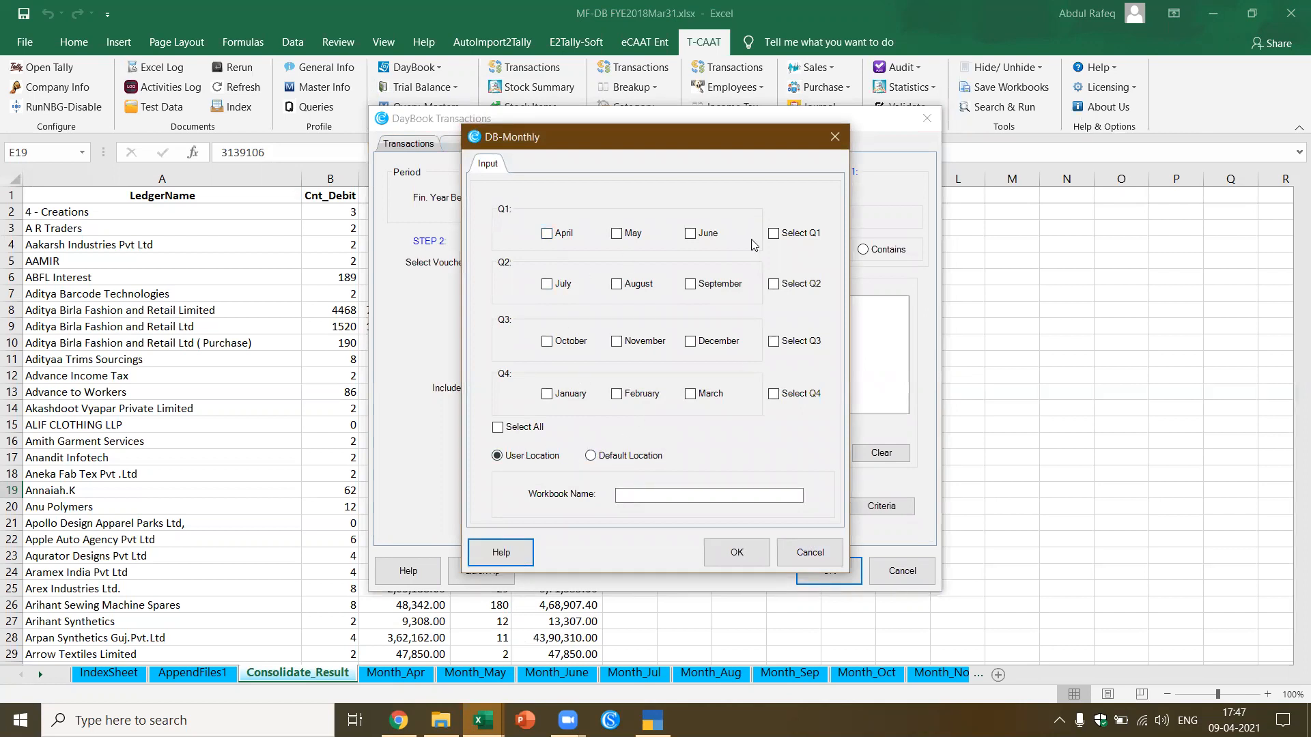
click(773, 233)
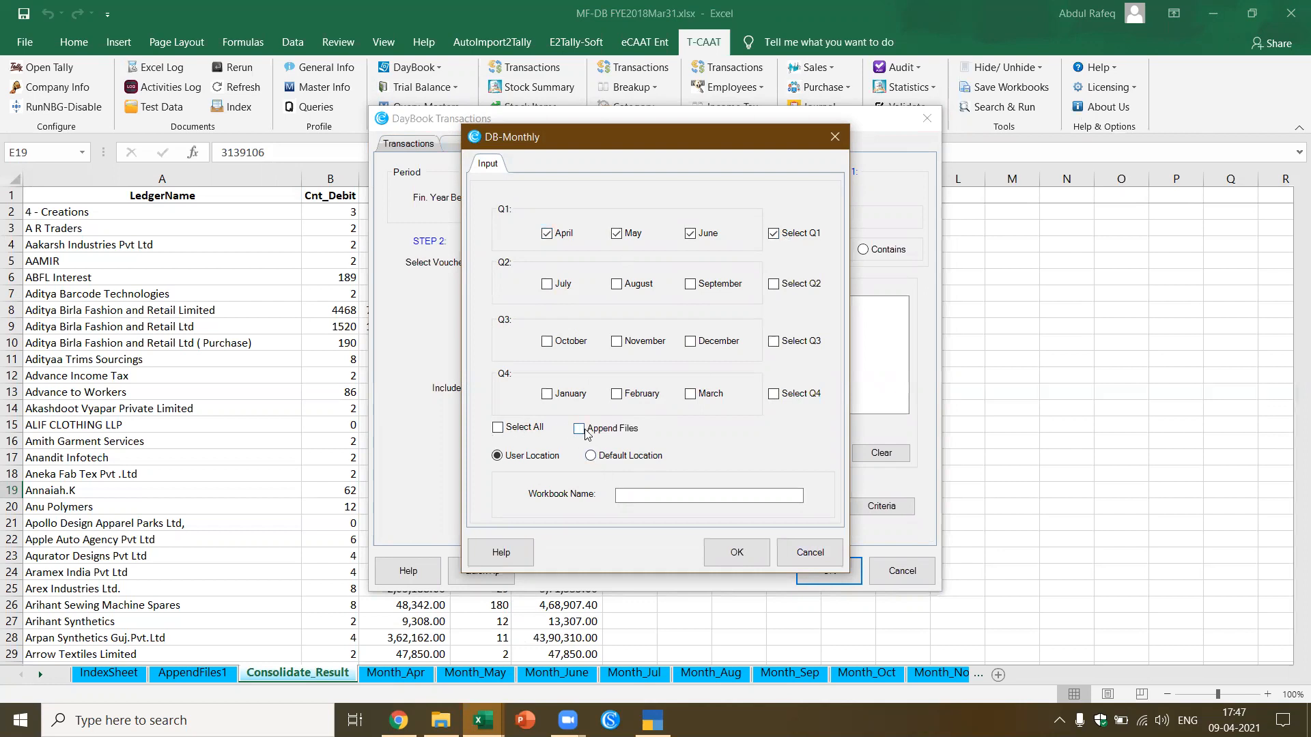
click(784, 496)
click(809, 549)
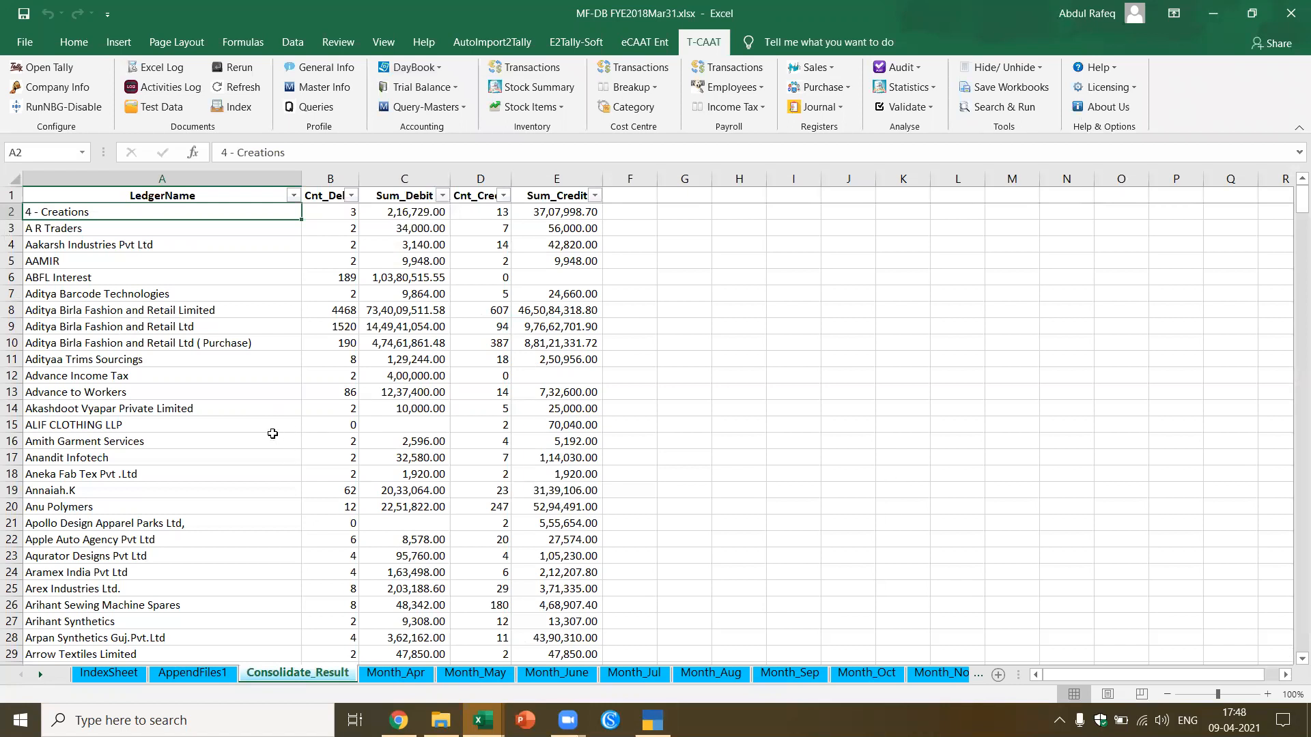
click(436, 67)
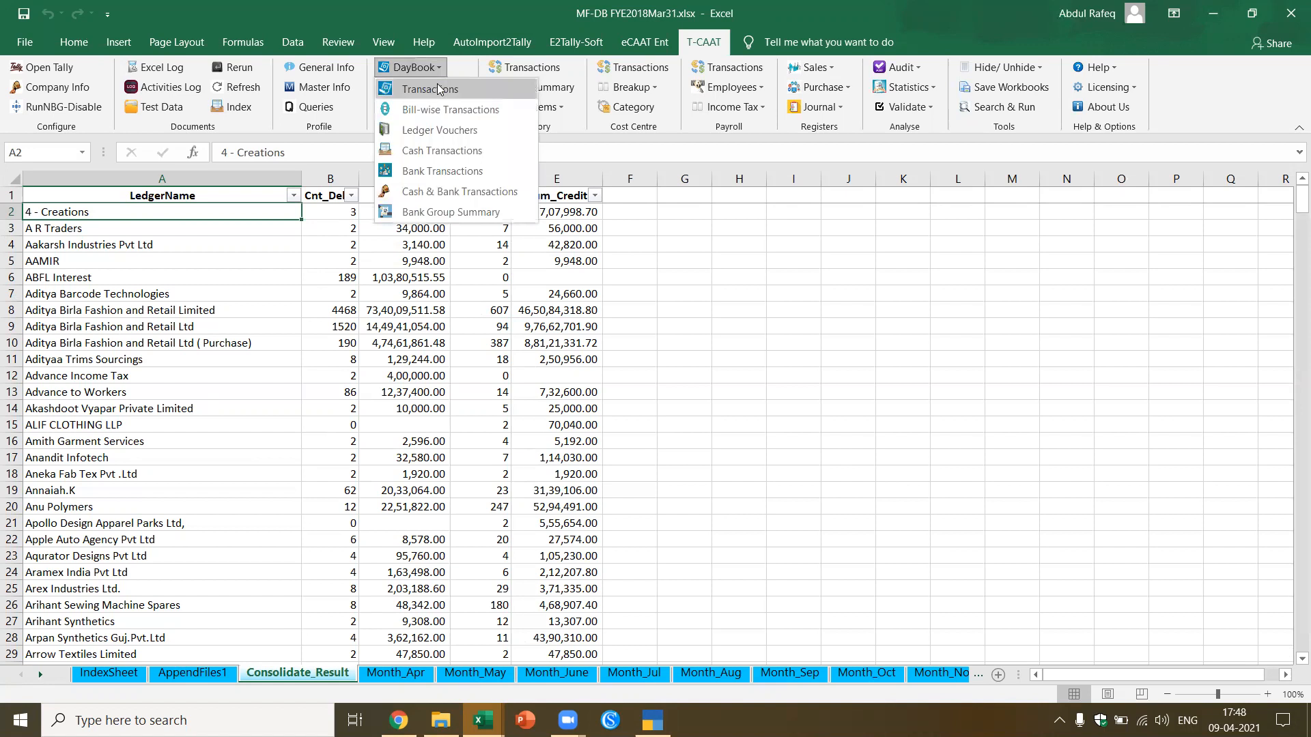
click(437, 89)
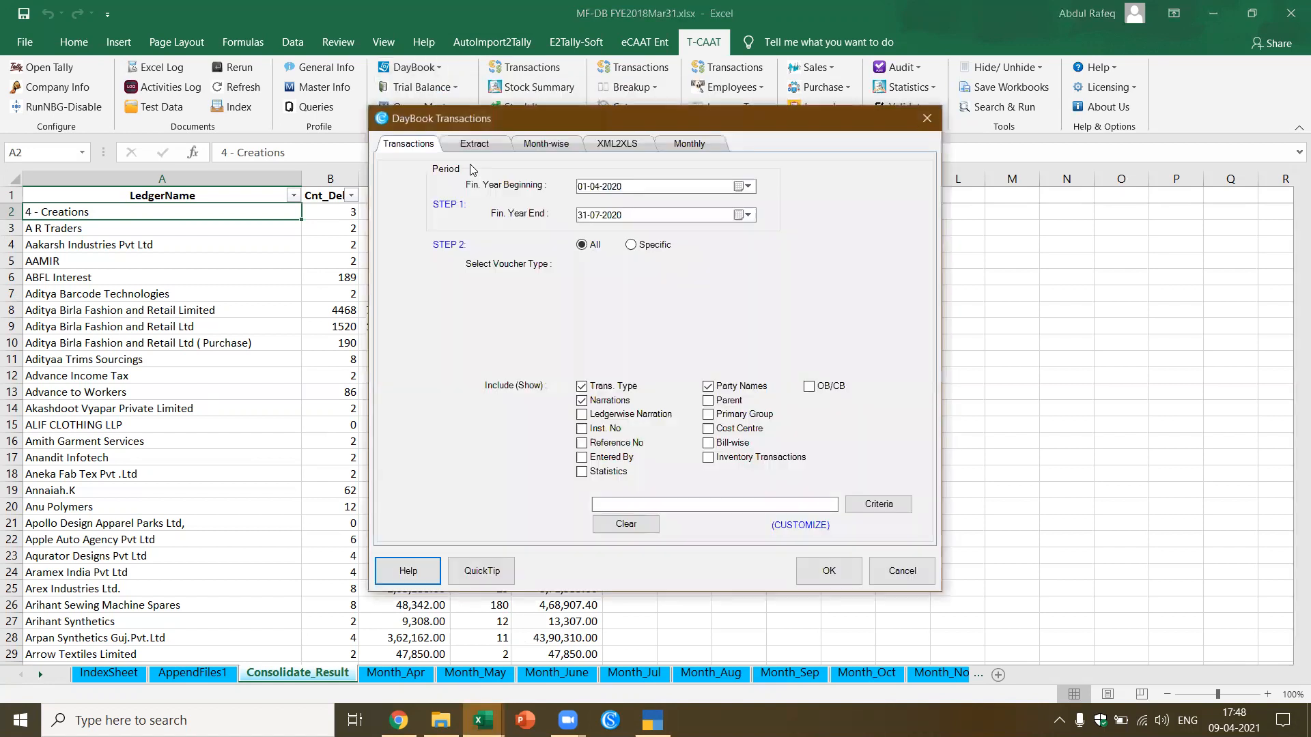
click(609, 145)
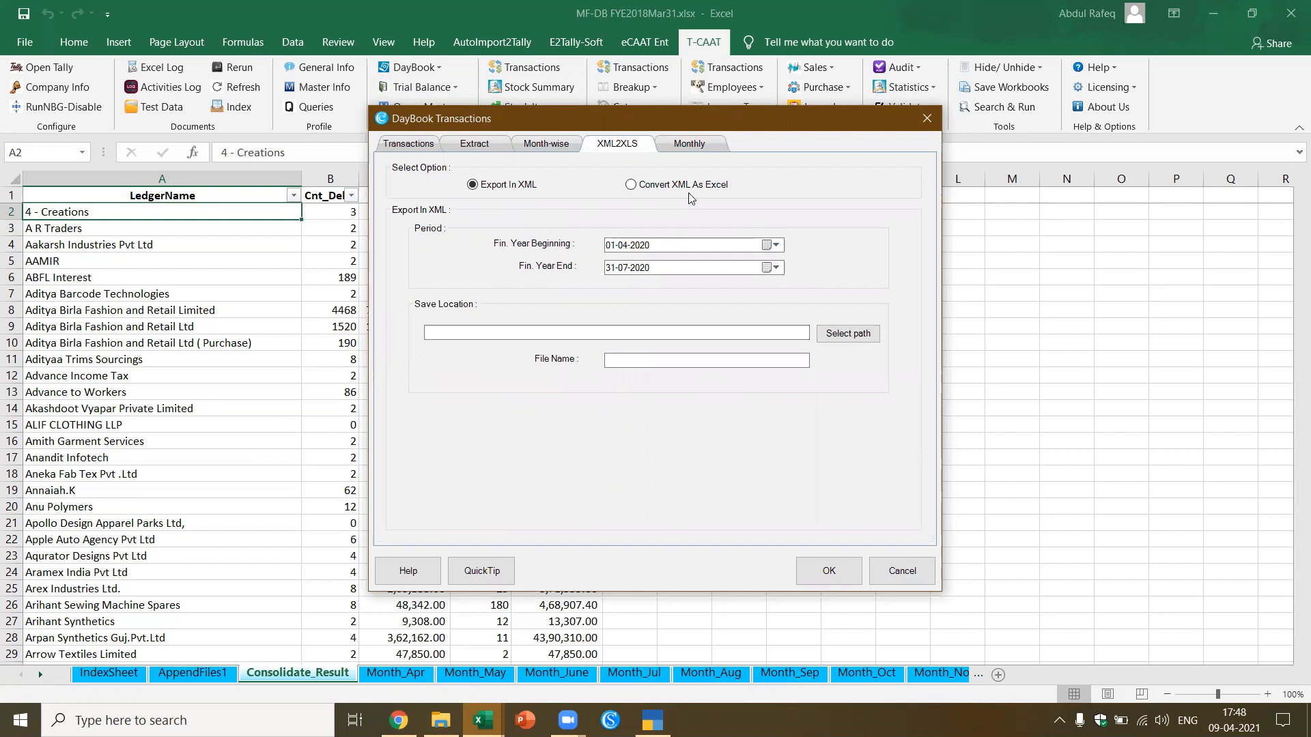
click(637, 186)
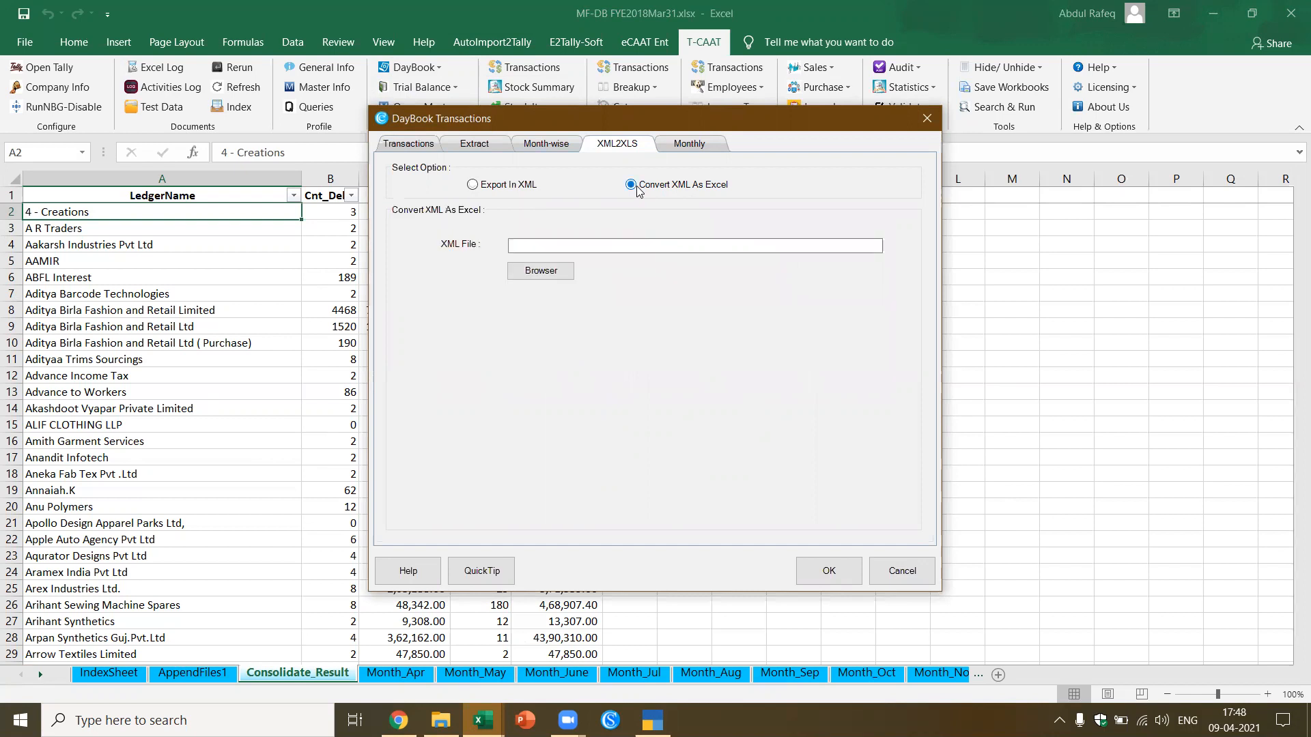
click(542, 271)
scroll(621, 303, up, 2)
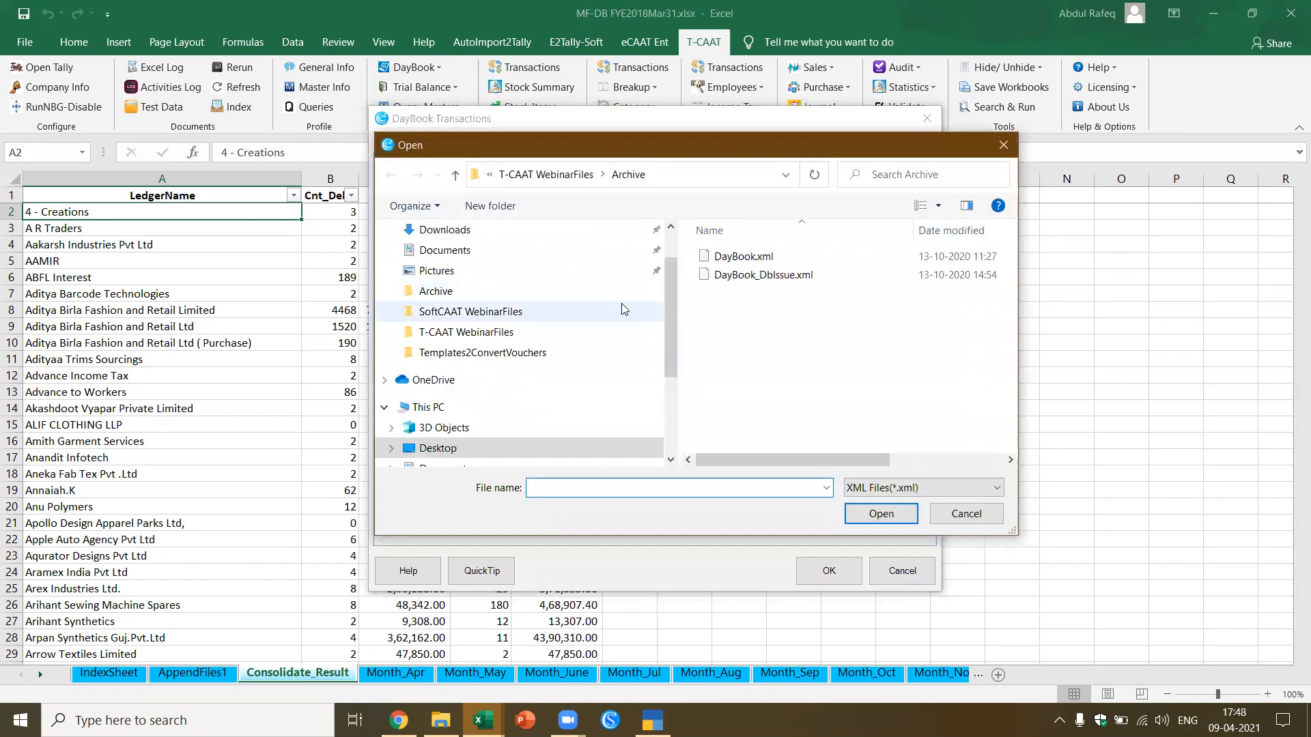
click(745, 258)
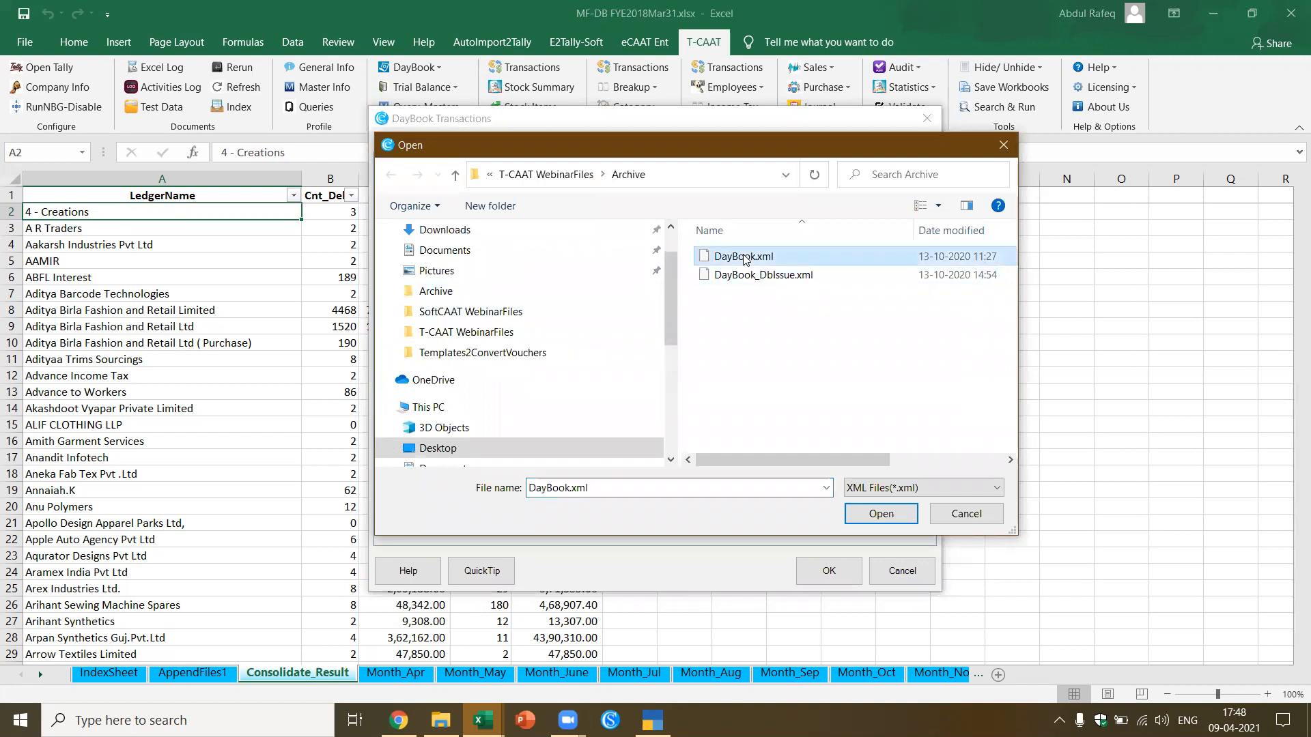
click(962, 518)
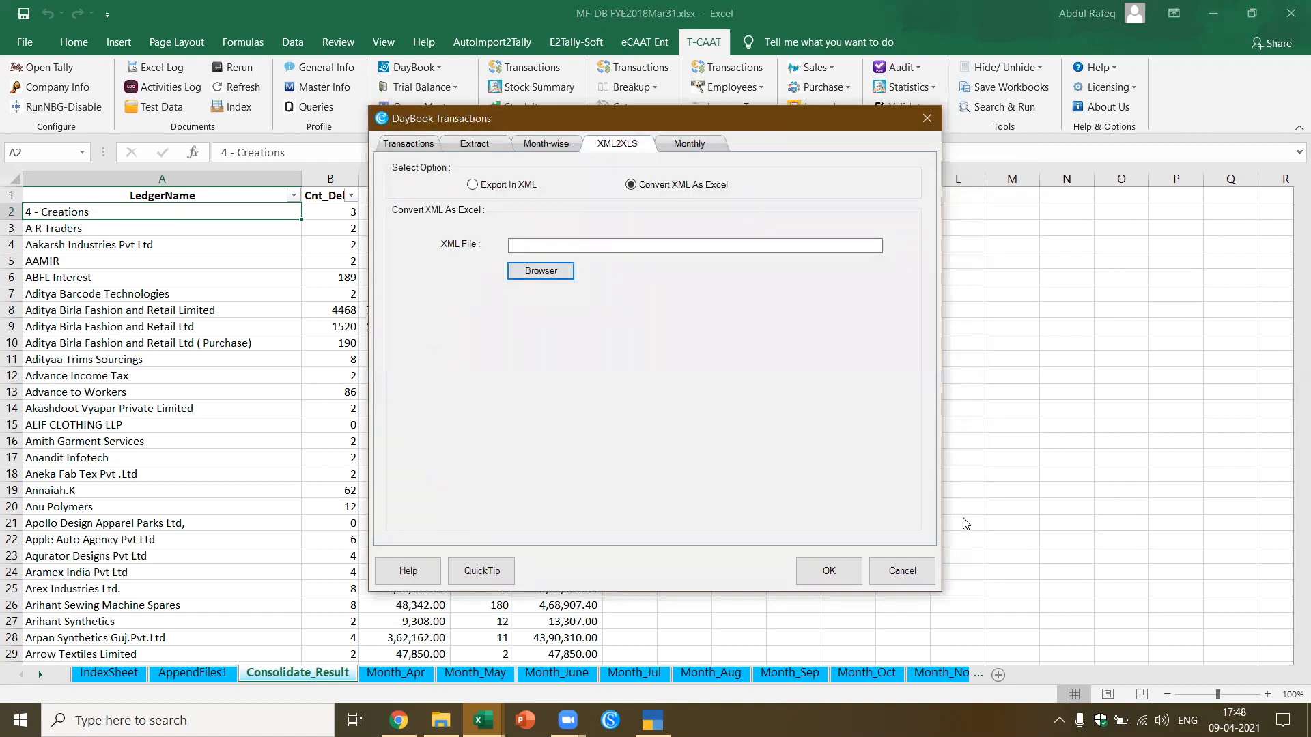
click(905, 570)
Step: Create a new blank workbook and close MF-DB FYE2018Mar31.xlsx without saving its changes
click(738, 459)
key(ctrl+n)
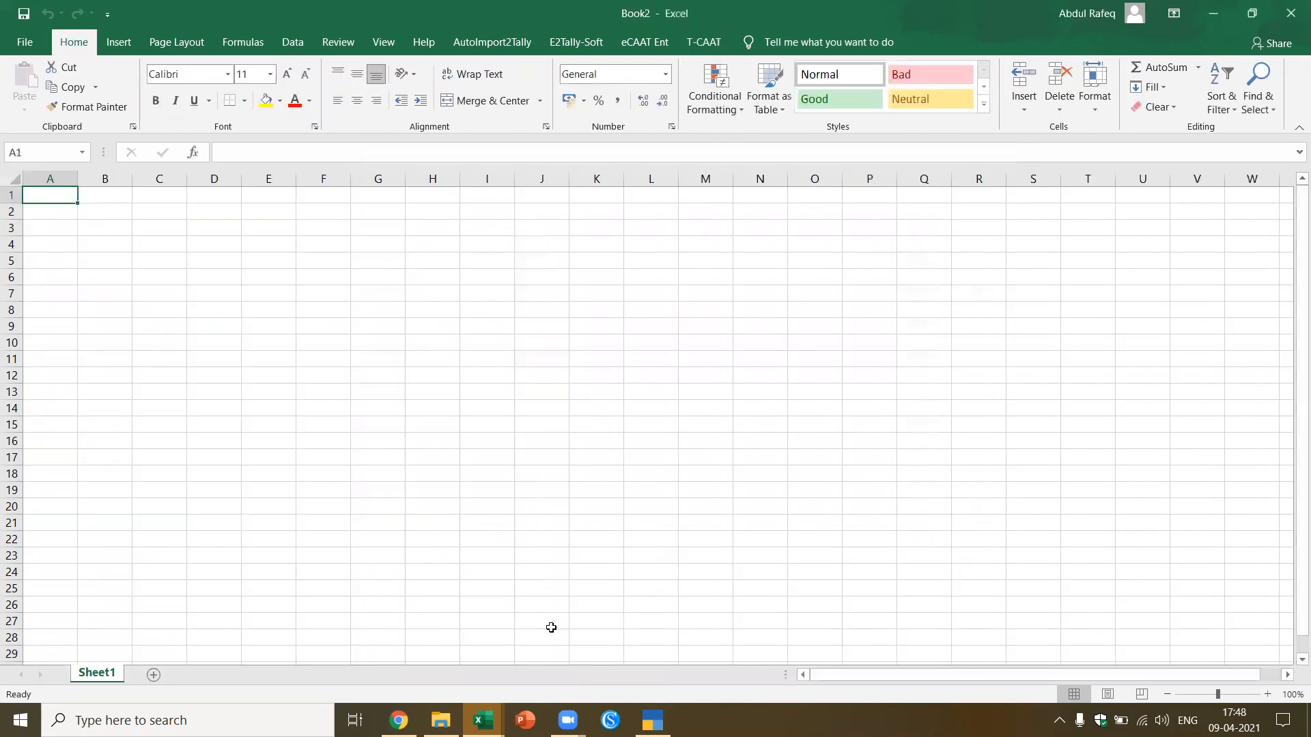
mouse_move(482, 720)
click(491, 649)
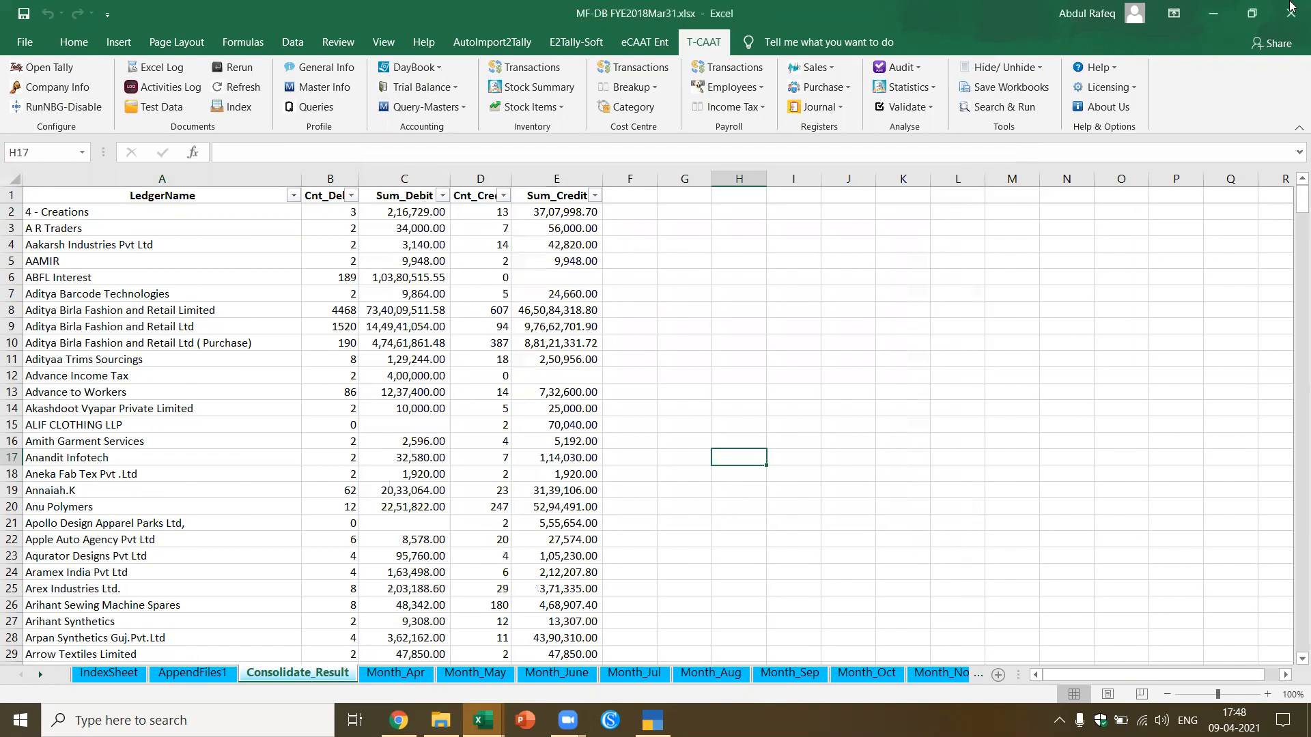
click(1289, 20)
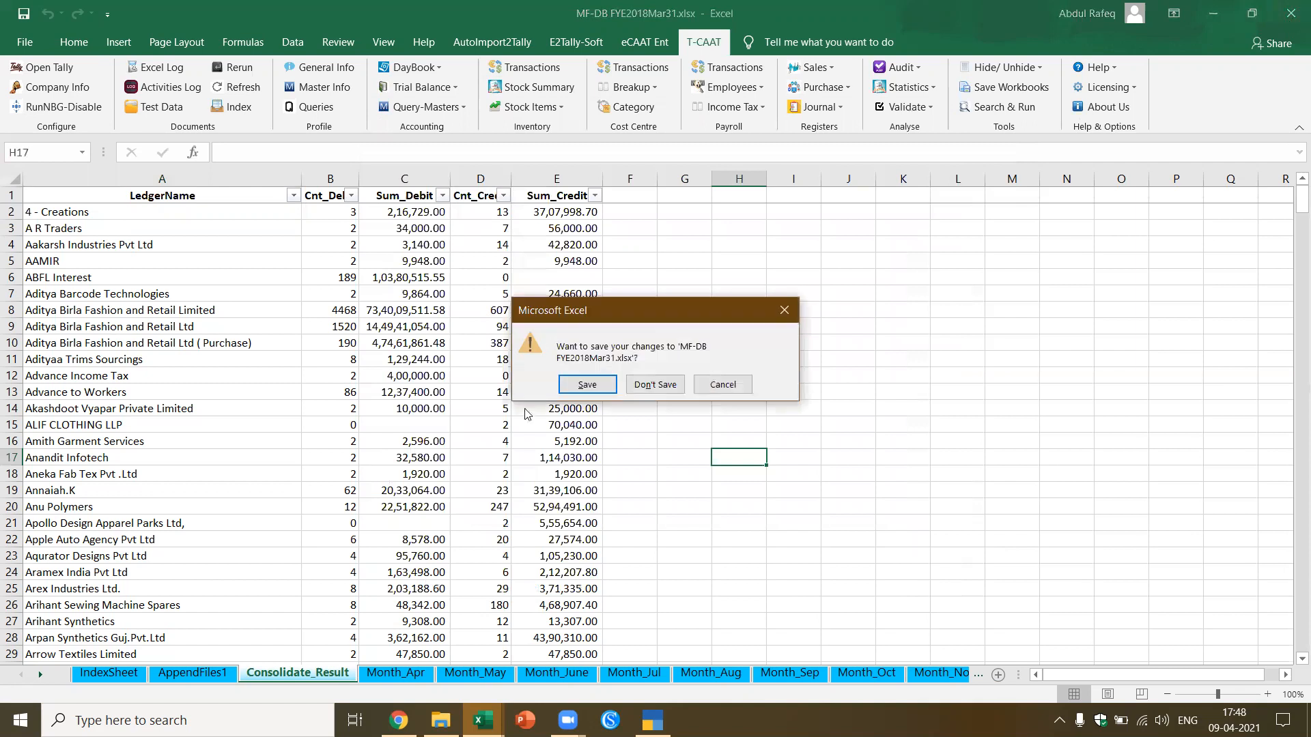
click(654, 385)
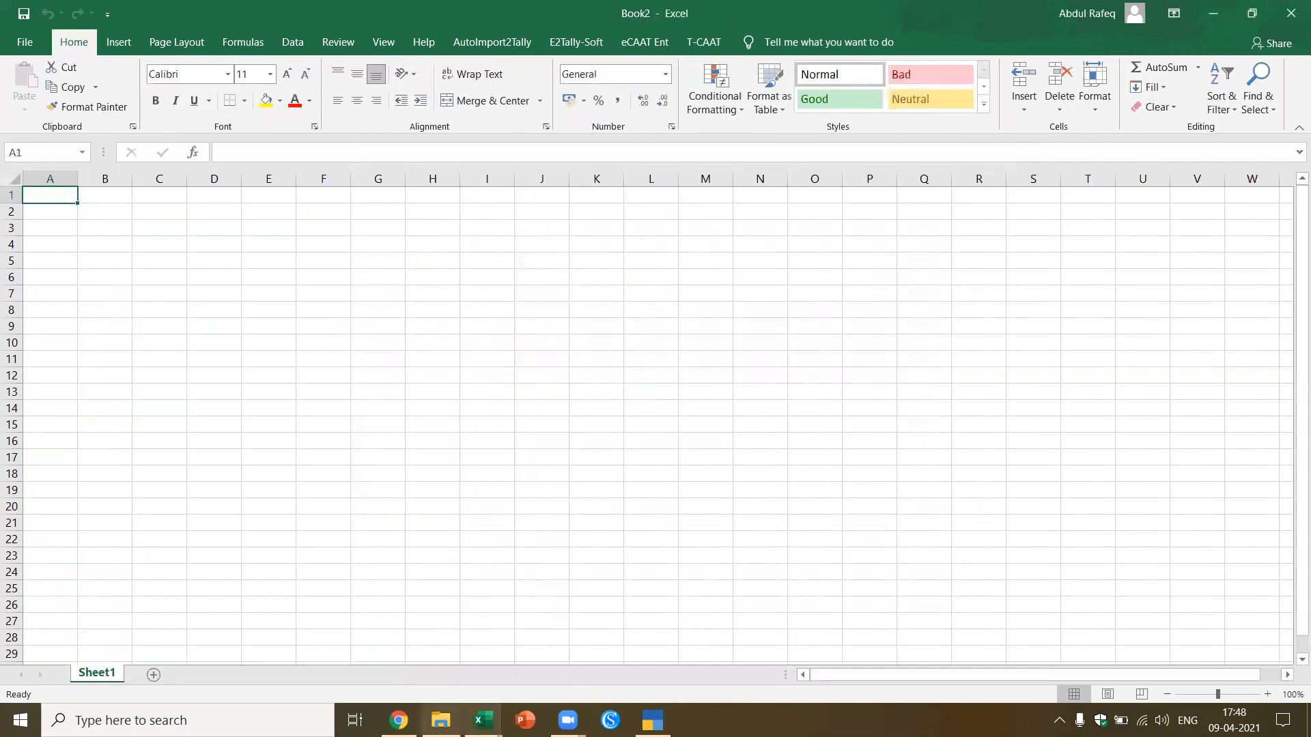
Step: Close the Sample Reports of General Info workbook without saving, leaving the blank workbook open
mouse_move(441, 720)
mouse_move(483, 720)
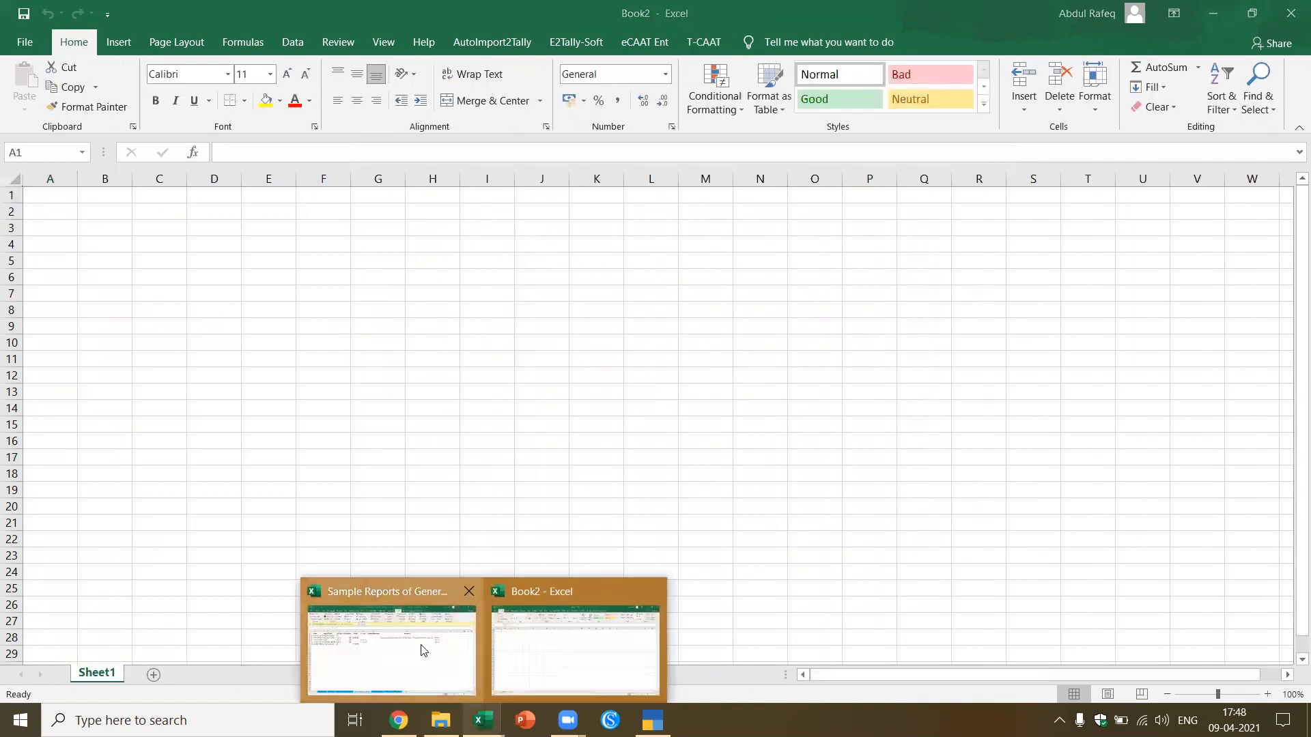
click(424, 649)
click(1290, 19)
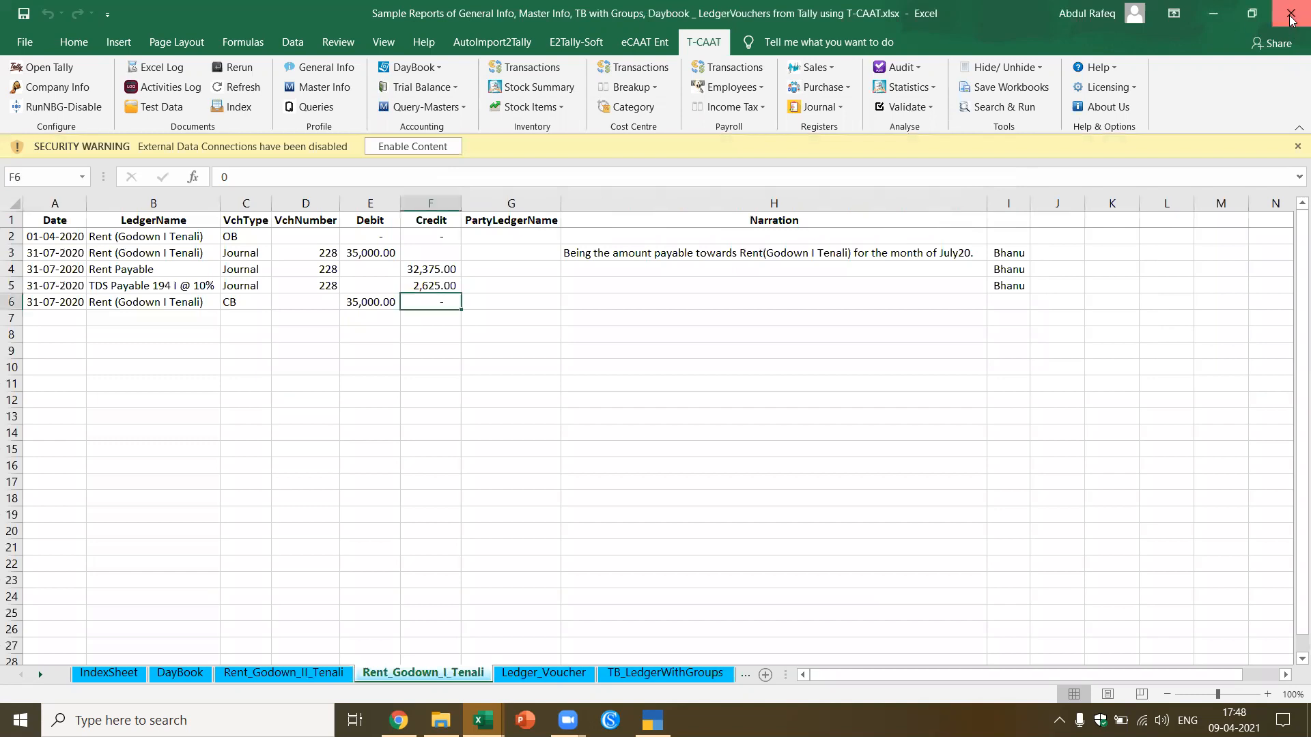
click(648, 399)
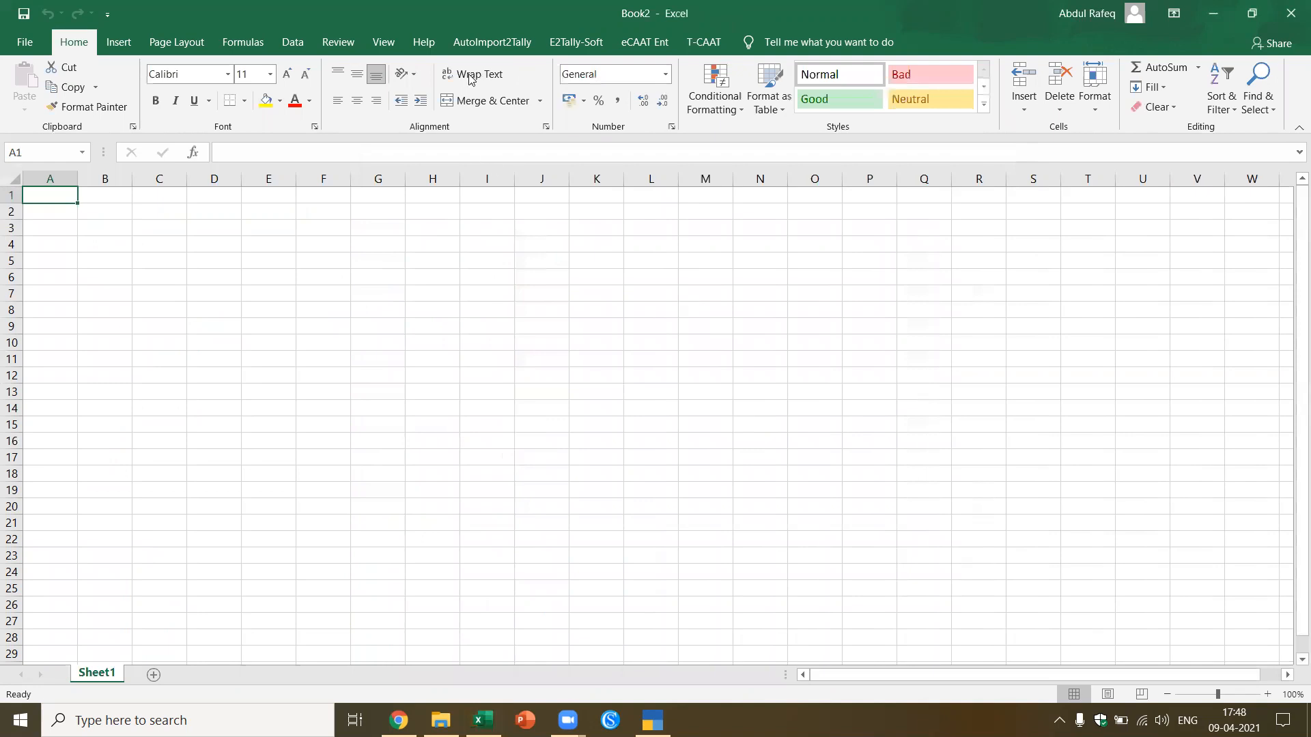
Step: Convert DayBook.xml from the T-CAAT WebinarFiles > Archive folder to Excel with the DayBook XML2XLS option
click(704, 42)
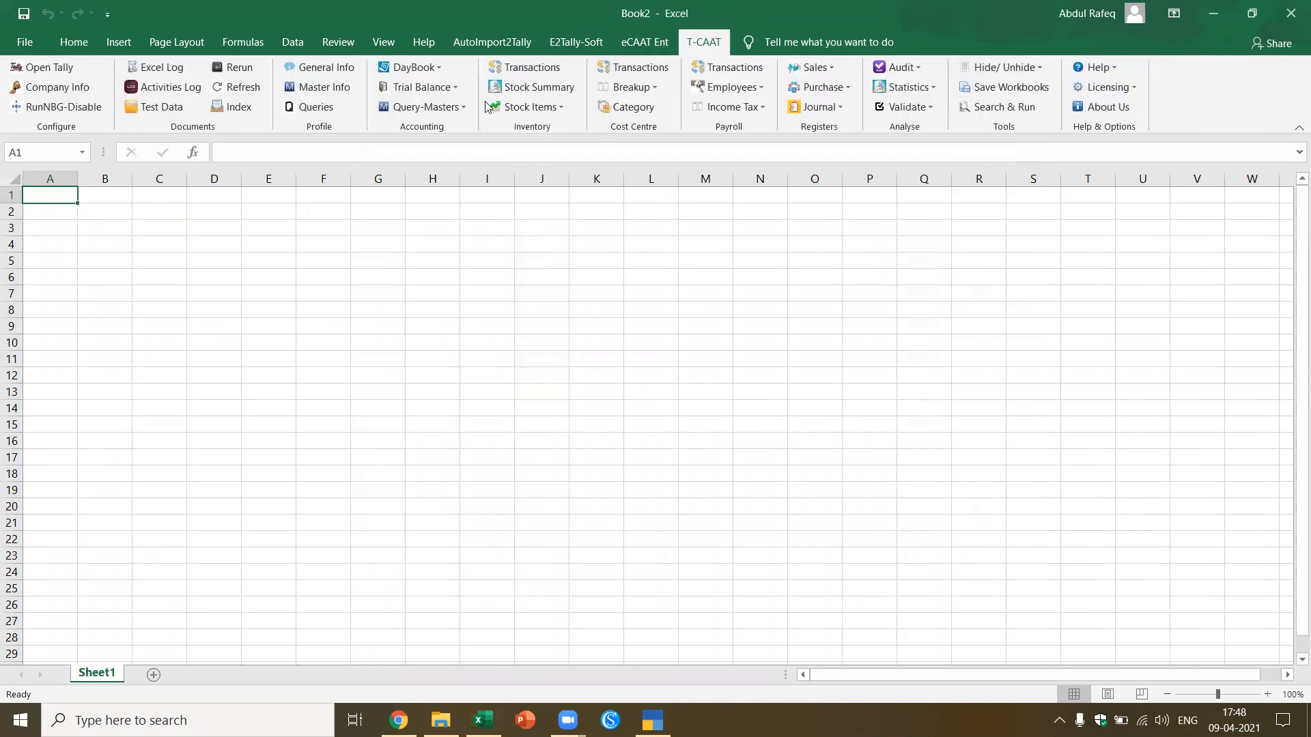
click(435, 71)
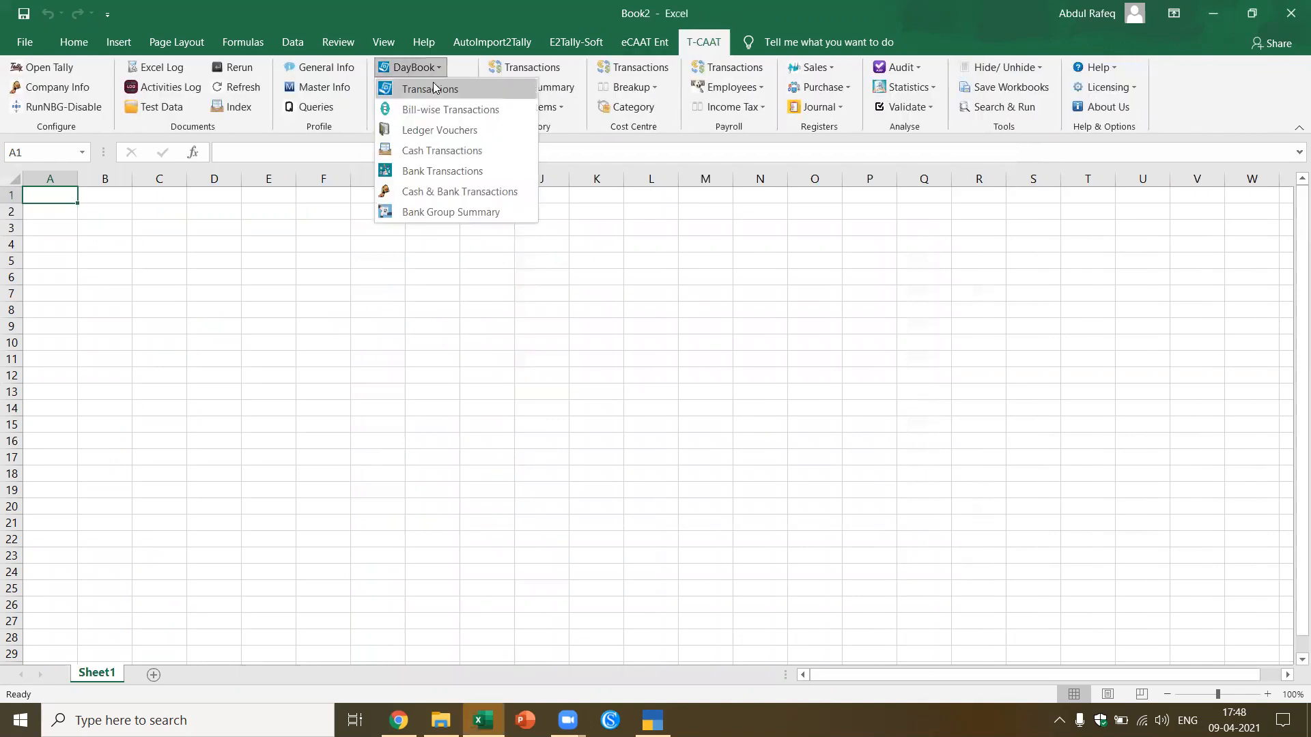
click(434, 88)
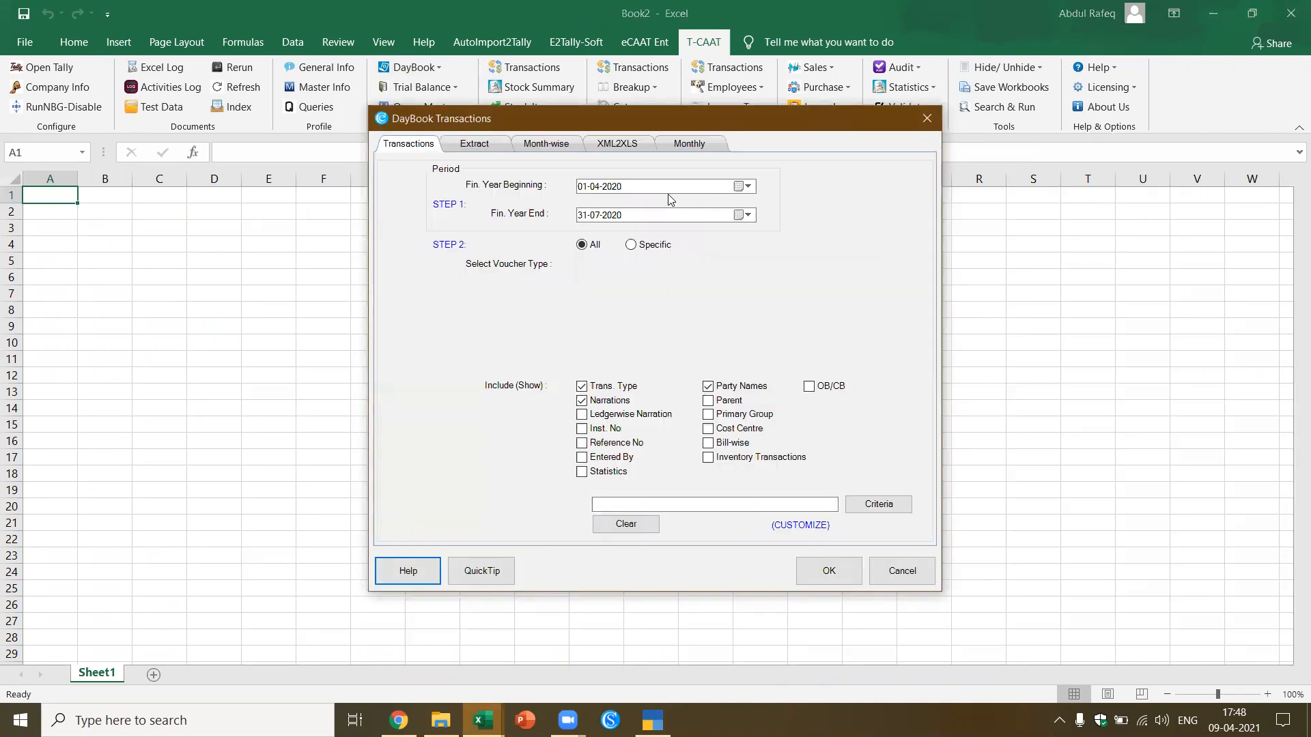
click(633, 148)
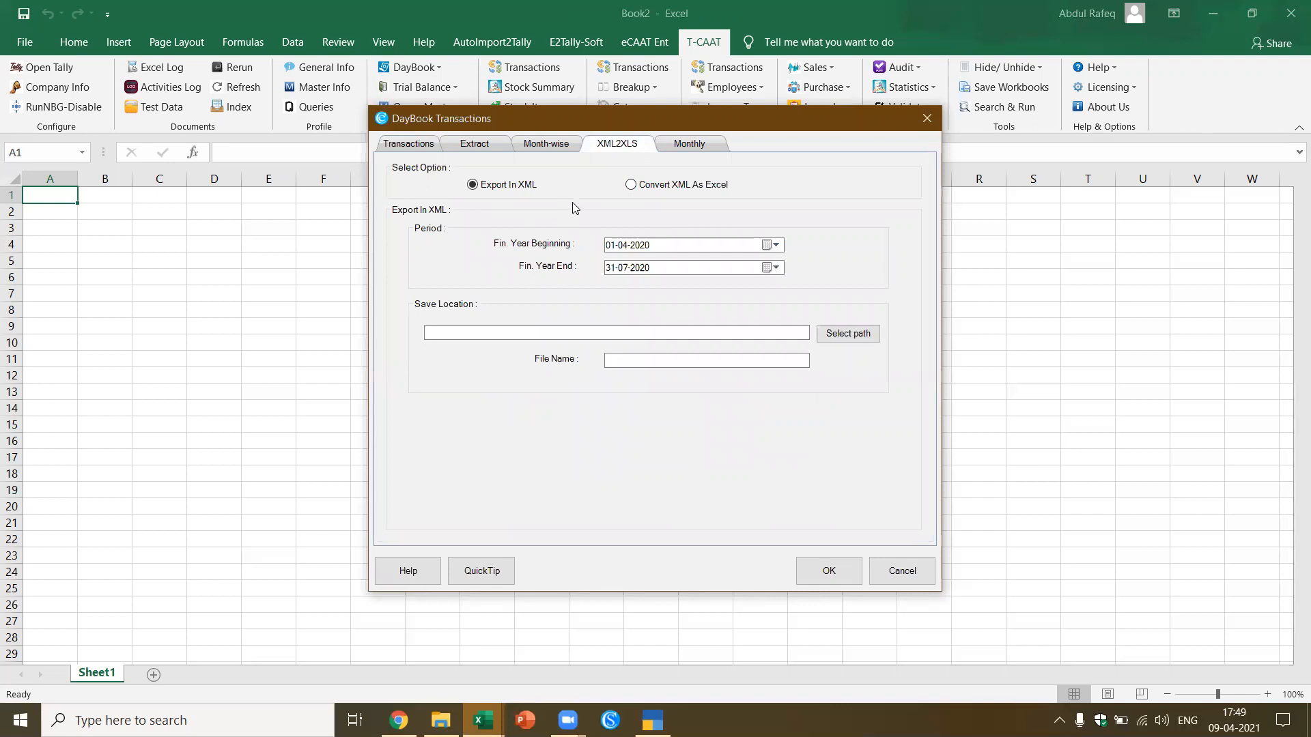
click(630, 185)
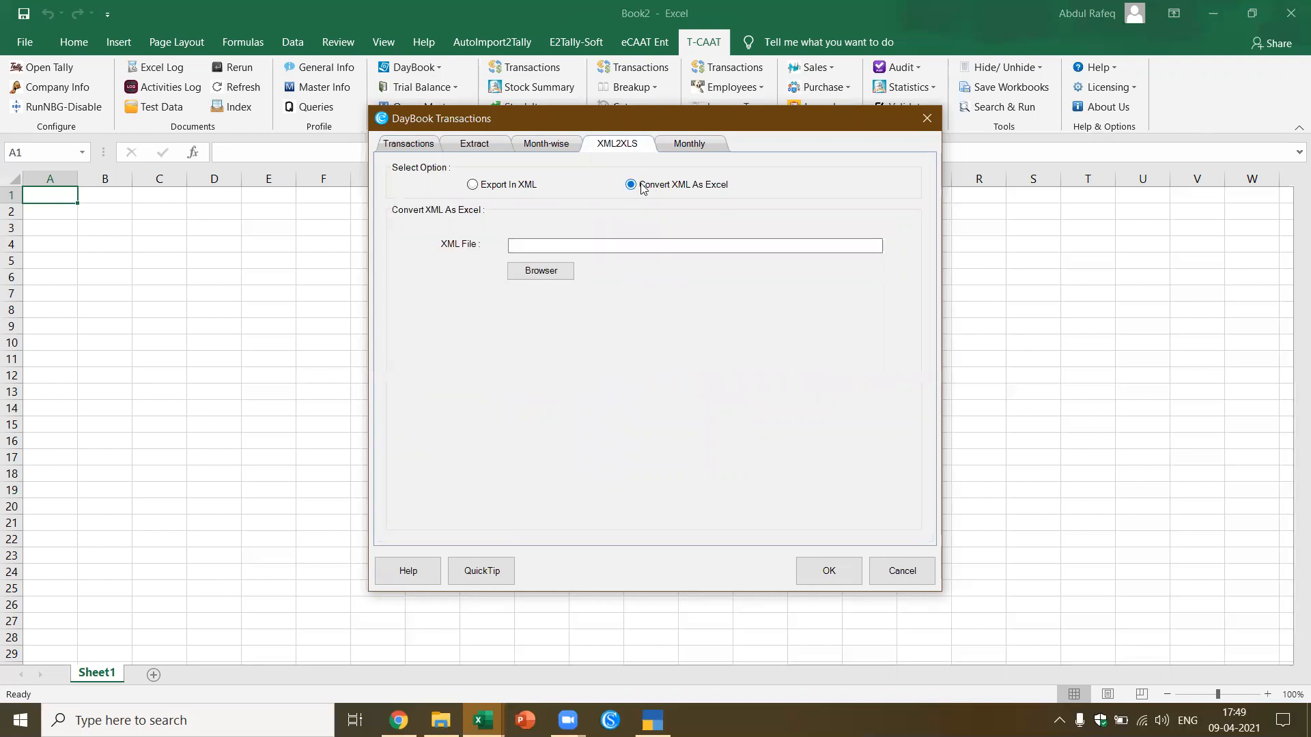
click(559, 275)
click(757, 261)
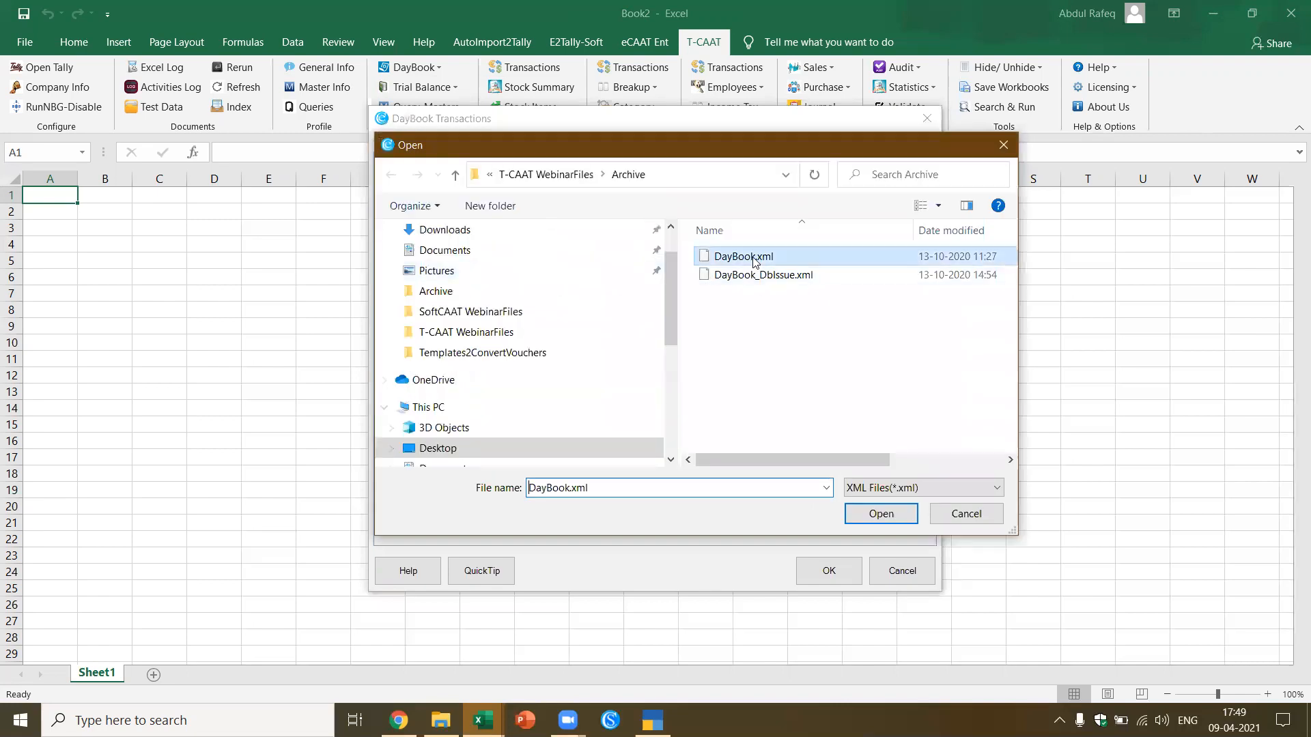
click(859, 511)
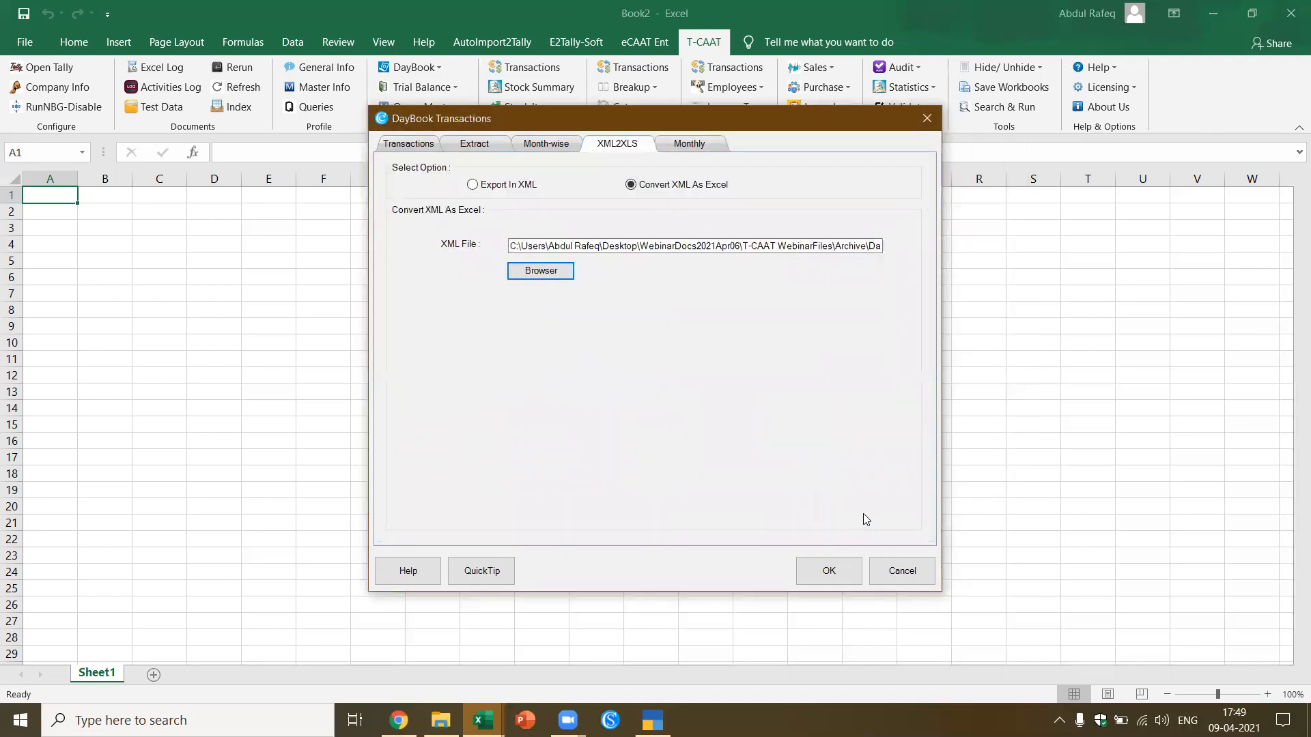
click(830, 572)
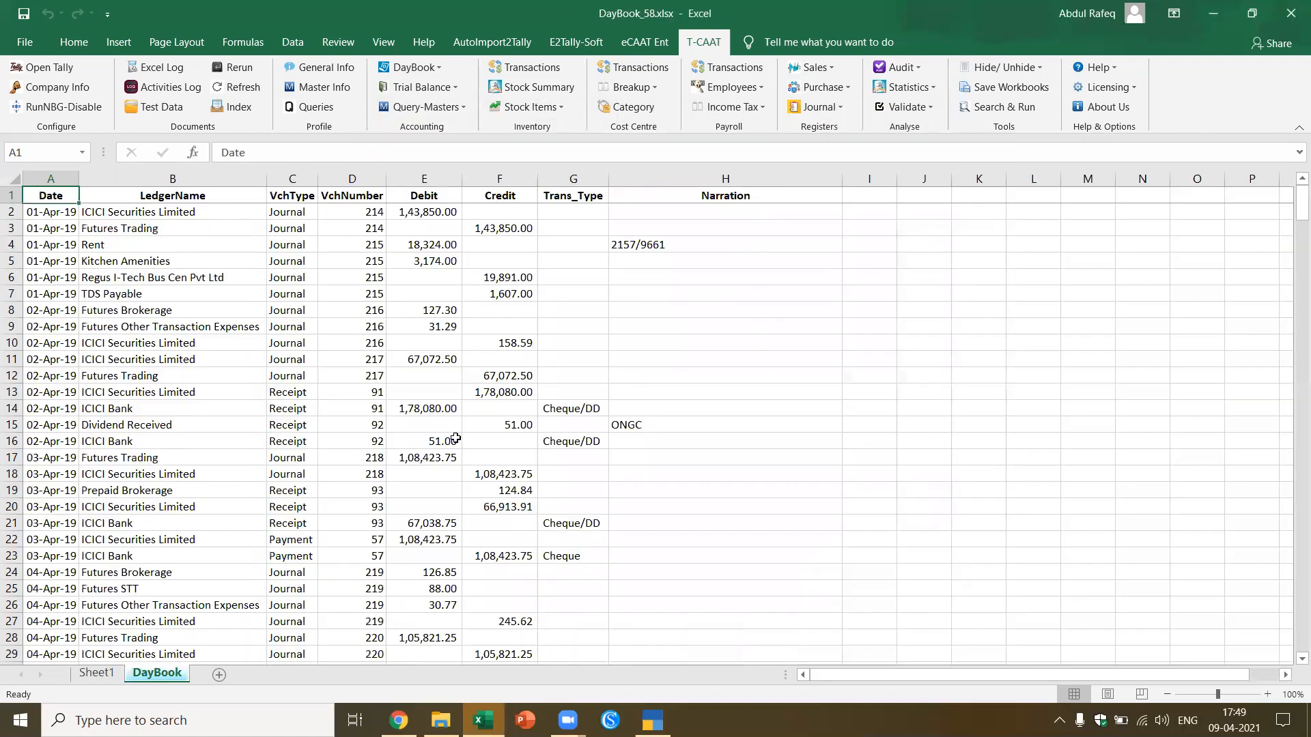
Step: Review the April transactions on the converted DayBook sheet
click(165, 284)
click(49, 343)
scroll(81, 381, down, 11)
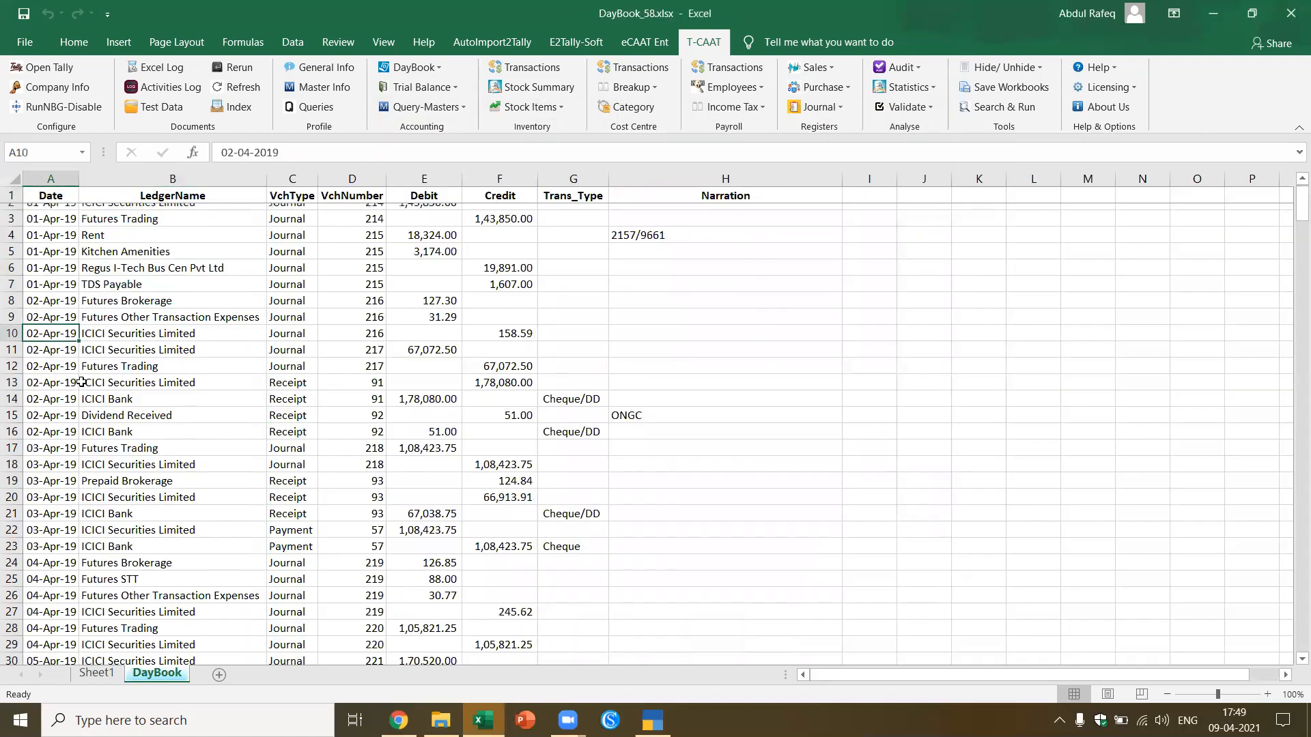
scroll(81, 381, down, 20)
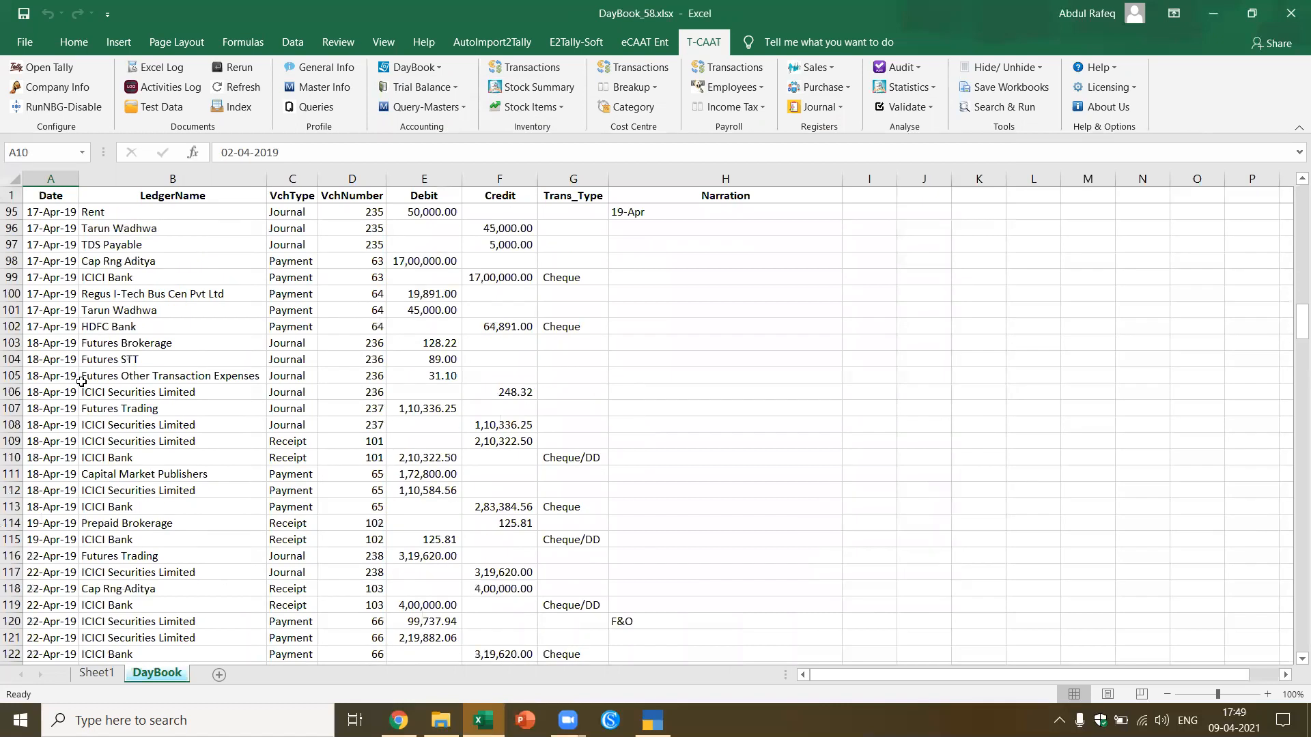
Step: Convert DayBook_DbIssue.xml from the T-CAAT WebinarFiles > Archive folder to Excel with the DayBook XML2XLS option
click(425, 71)
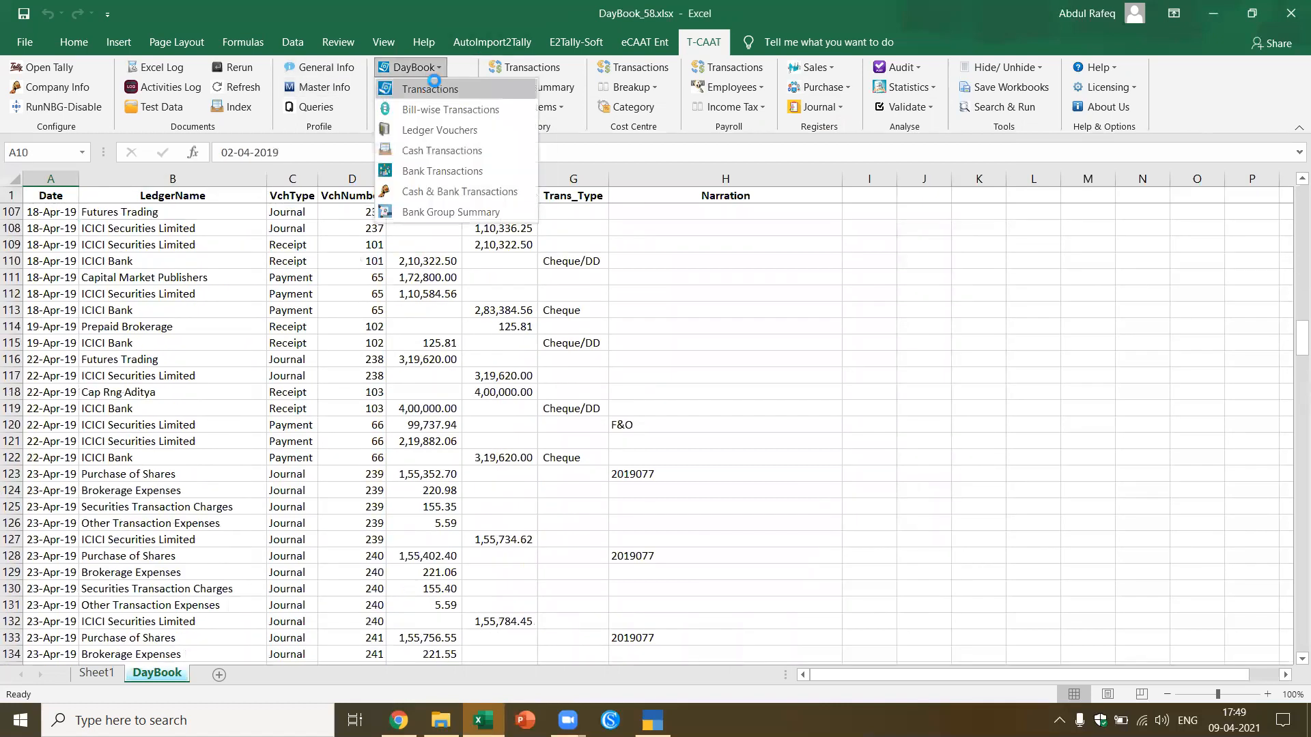
click(434, 82)
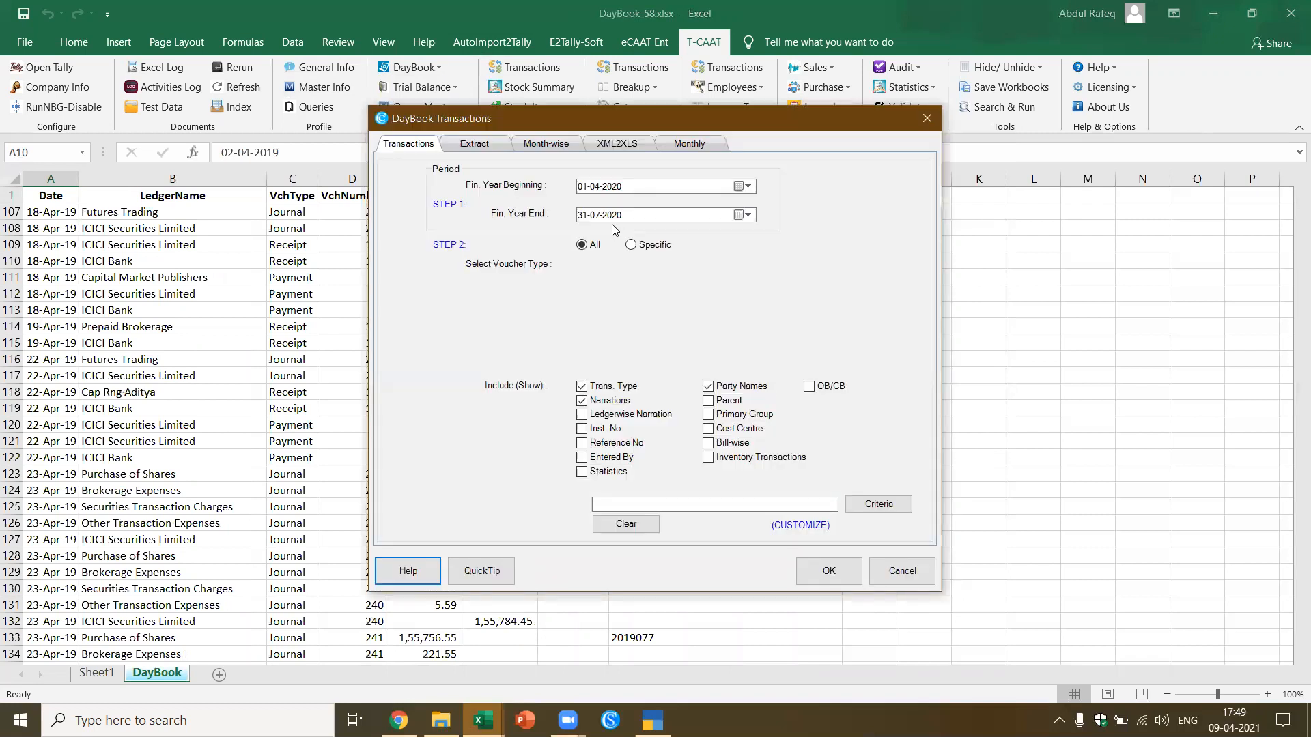
click(643, 148)
click(632, 186)
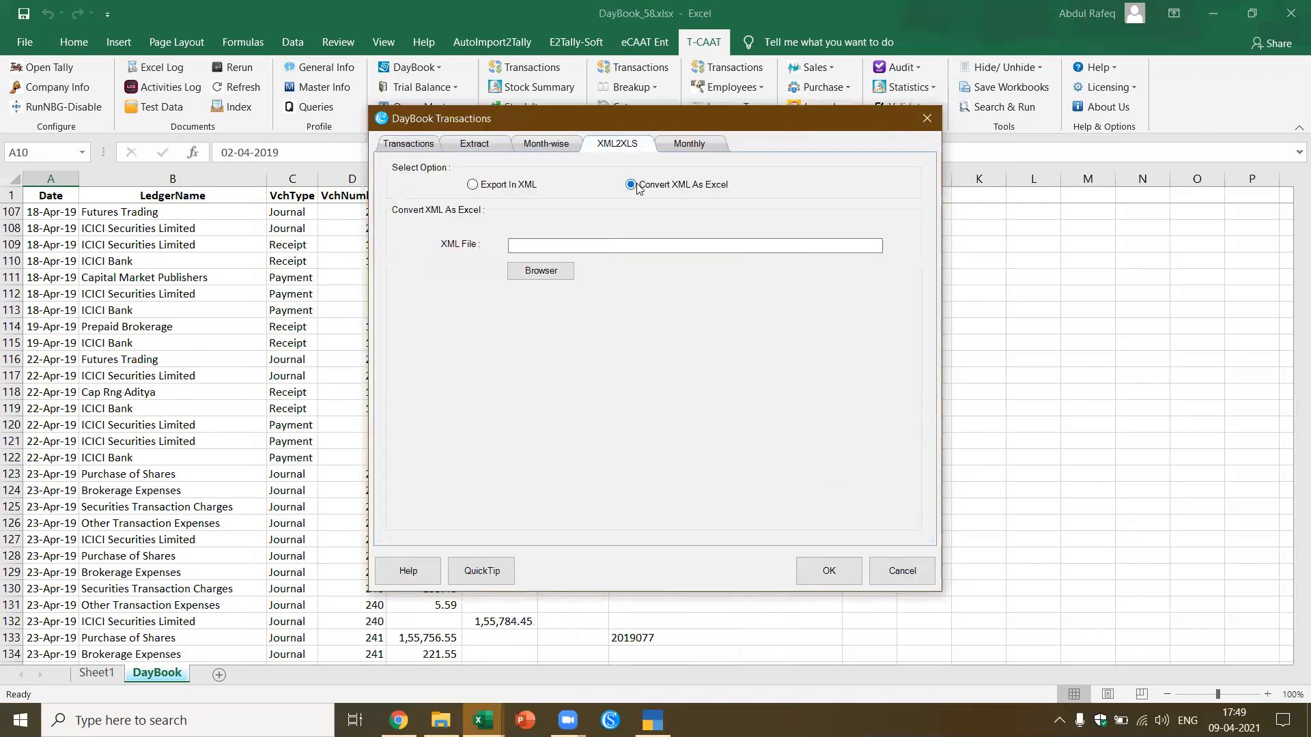
click(541, 270)
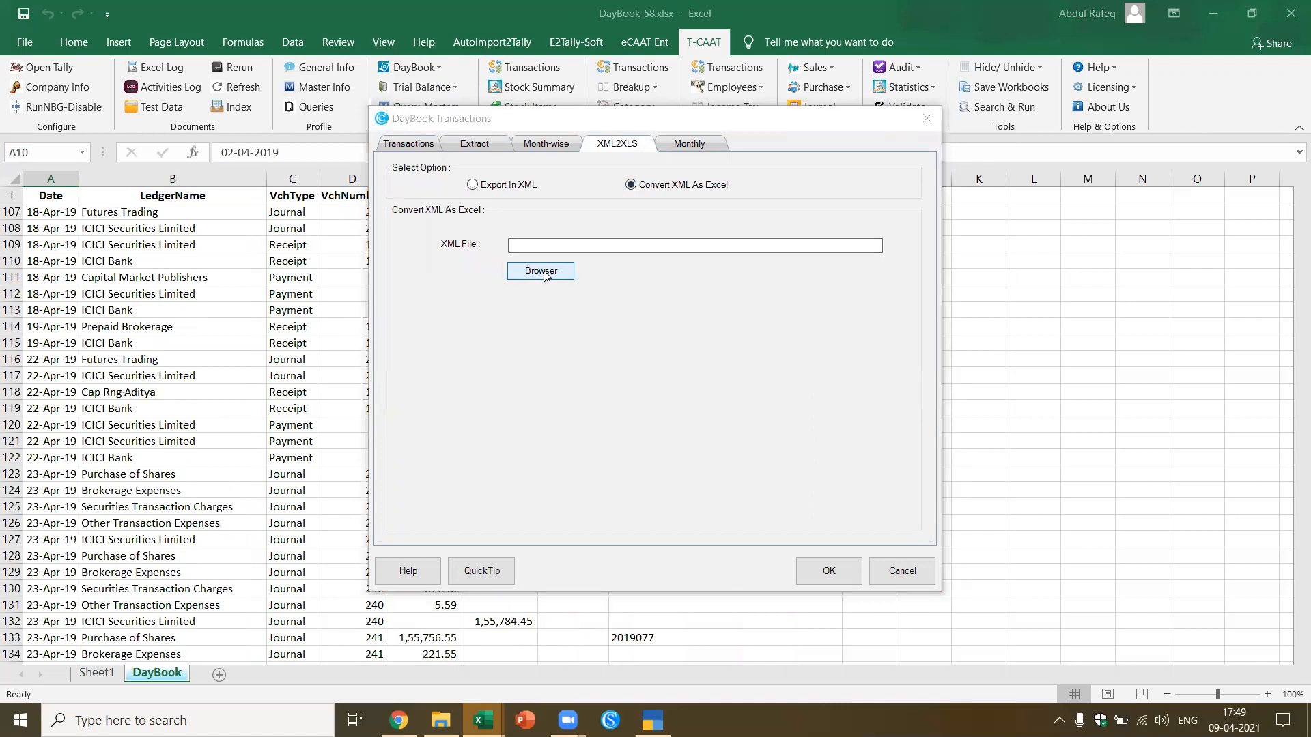
click(763, 274)
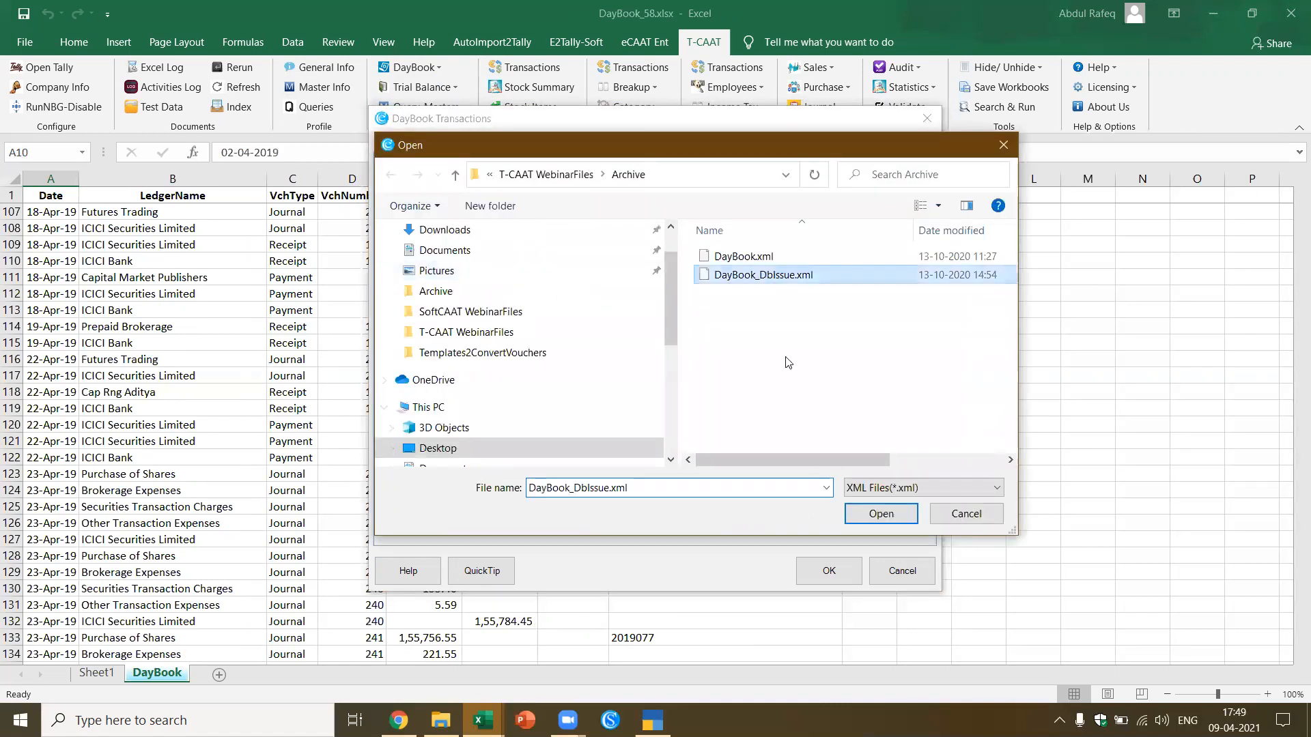
click(888, 518)
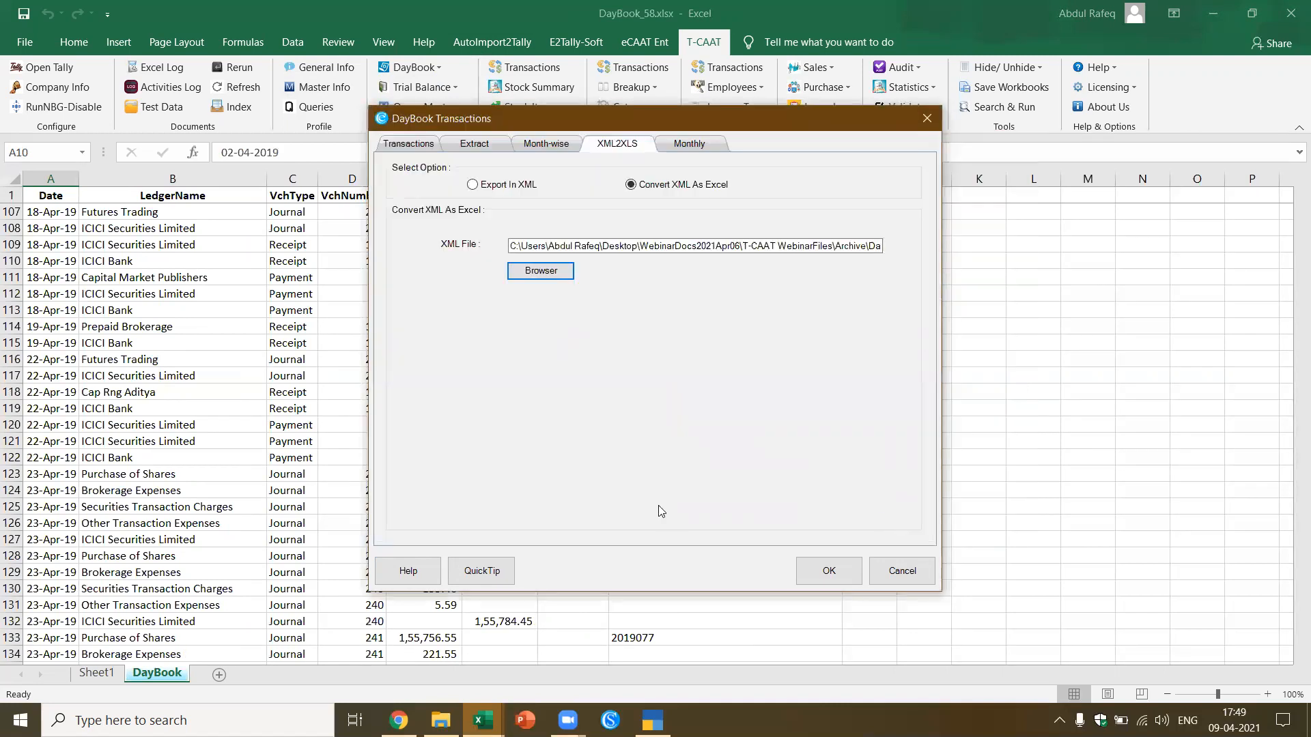
click(830, 571)
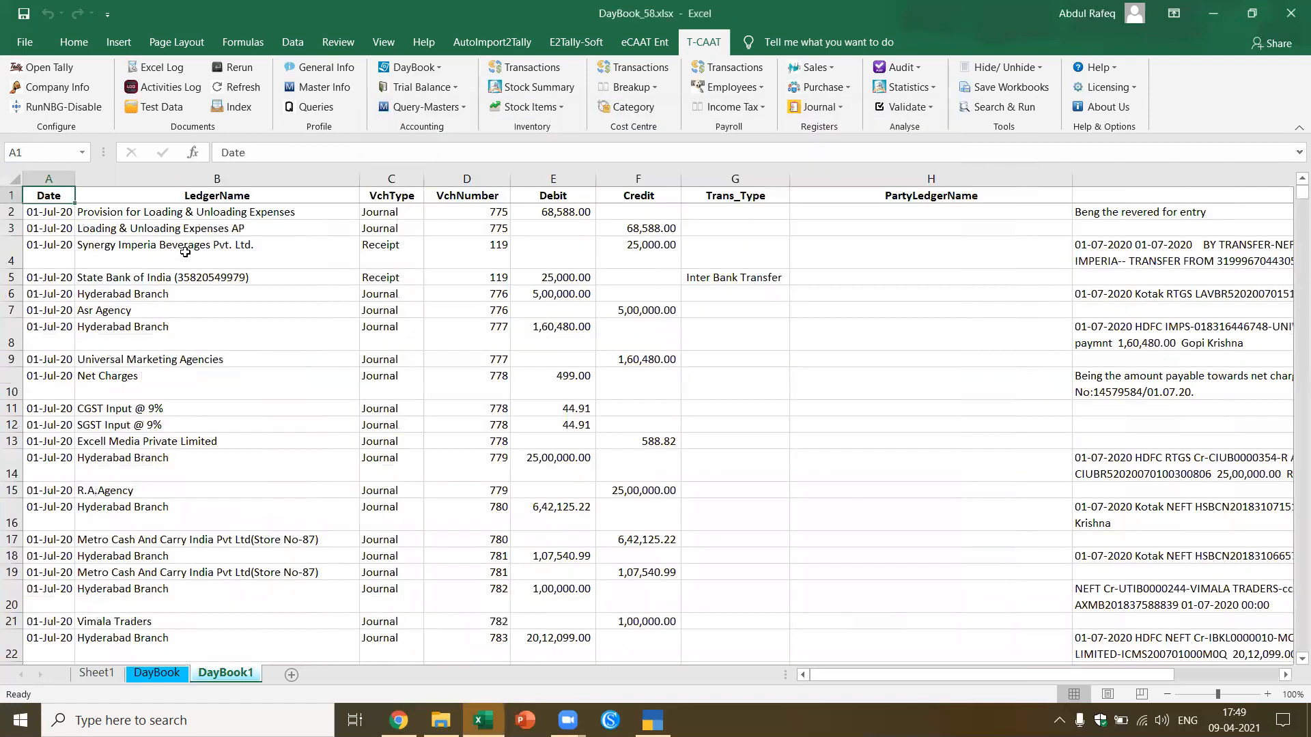
Step: Review the converted July transactions on the DayBook1 sheet from the first row to the last
click(185, 252)
click(58, 274)
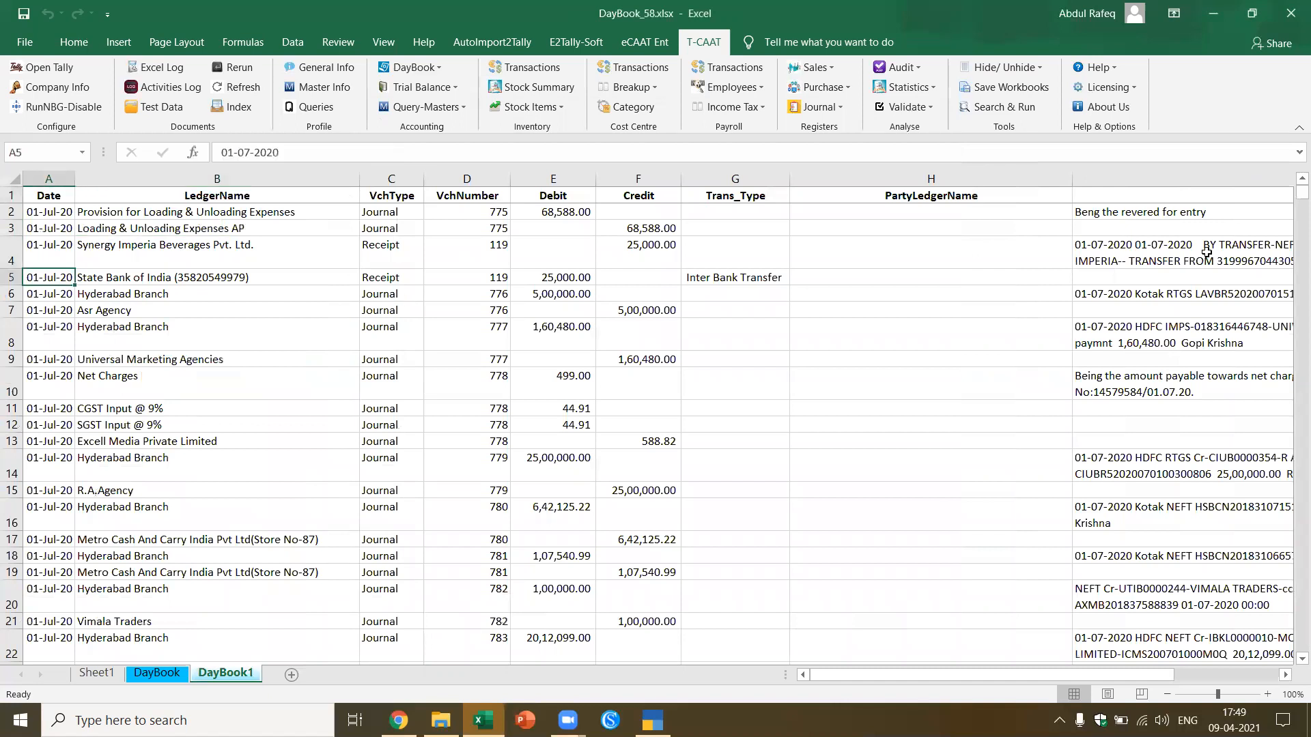
key(ctrl+Down)
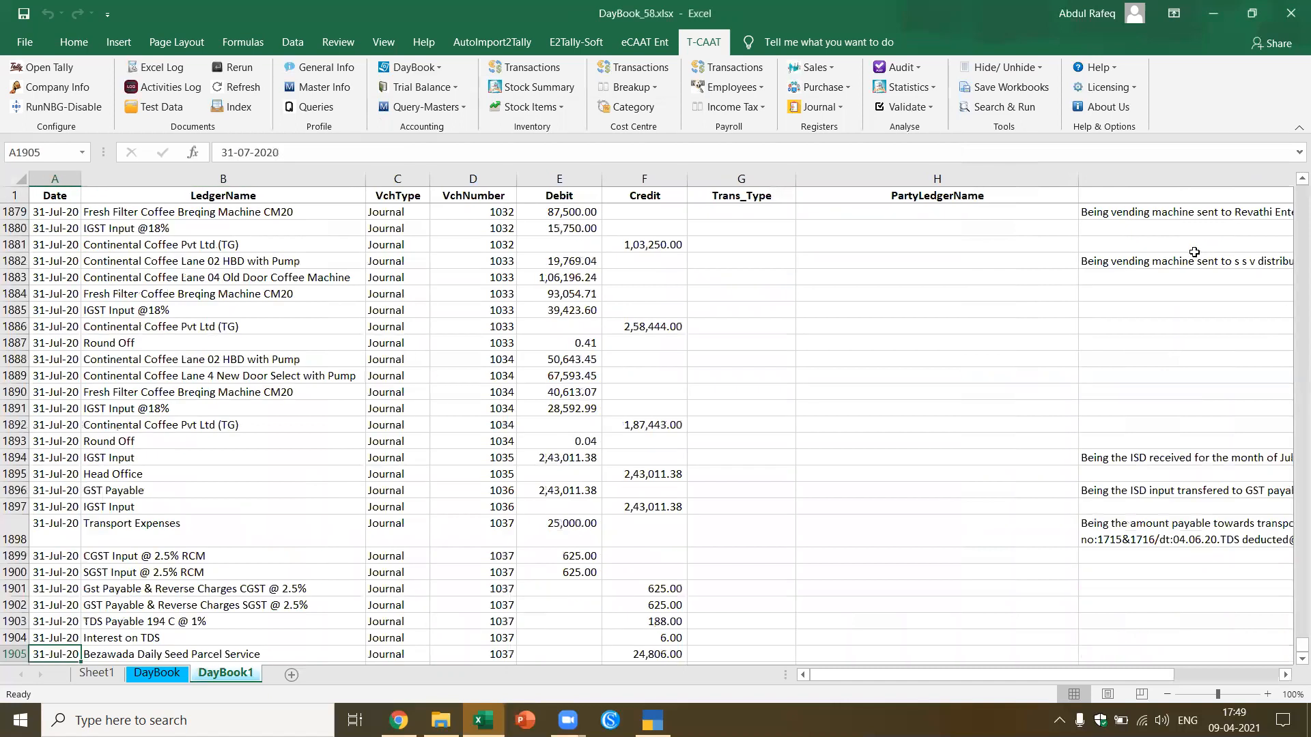
scroll(1177, 252, down, 3)
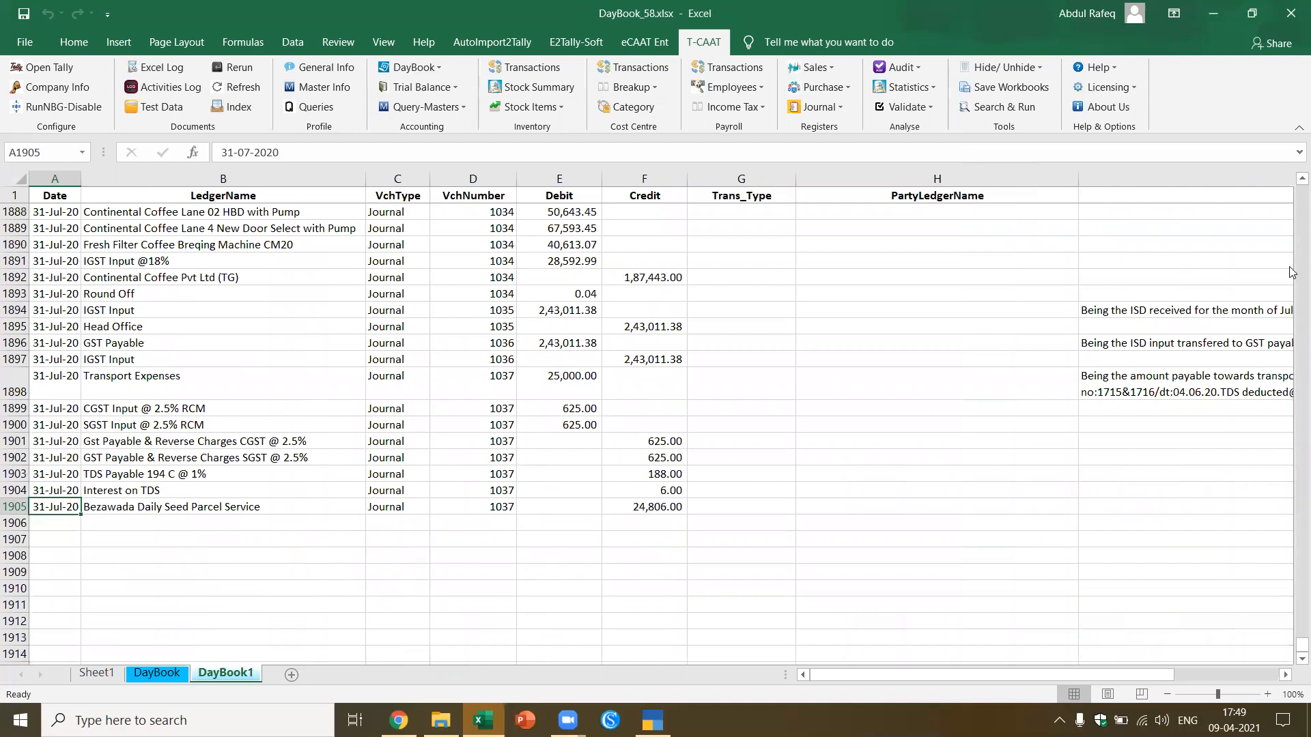
key(ctrl+Home)
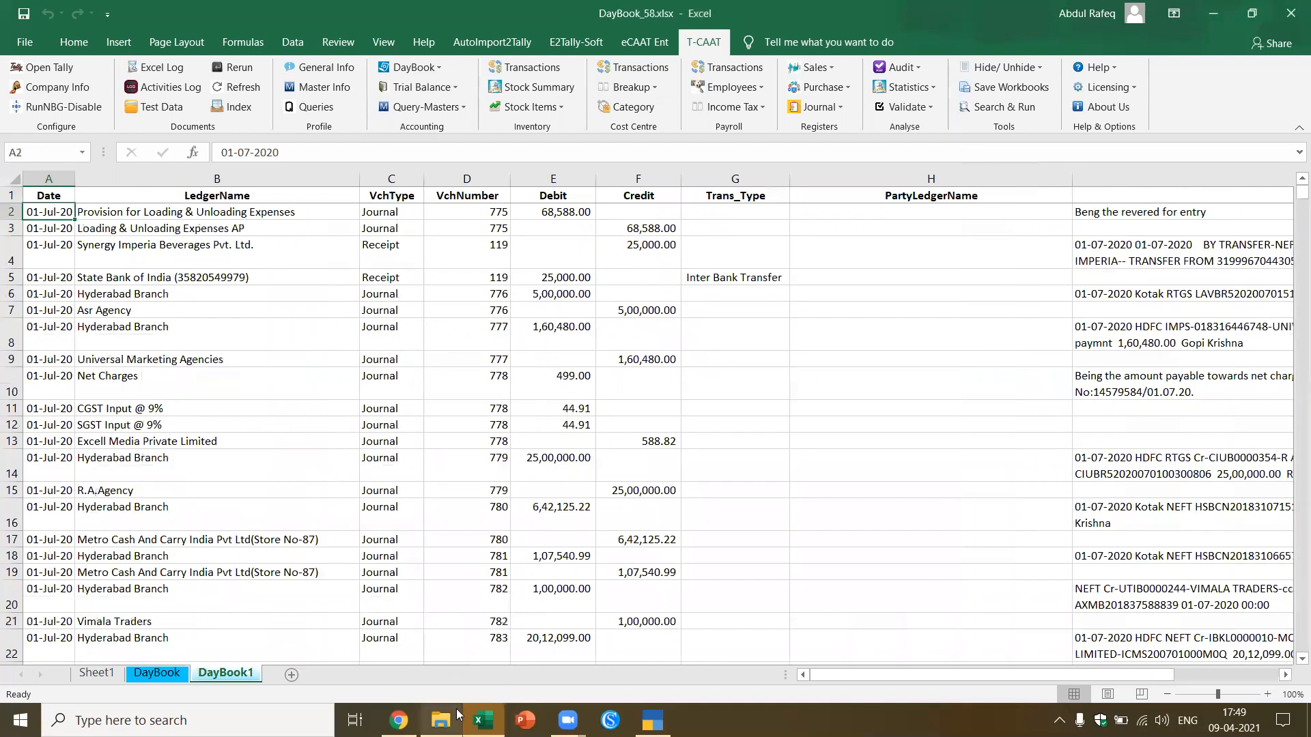
Step: Switch to File Explorer and open TrialBal.xlsx from the T-CAAT WebinarFiles folder
click(456, 717)
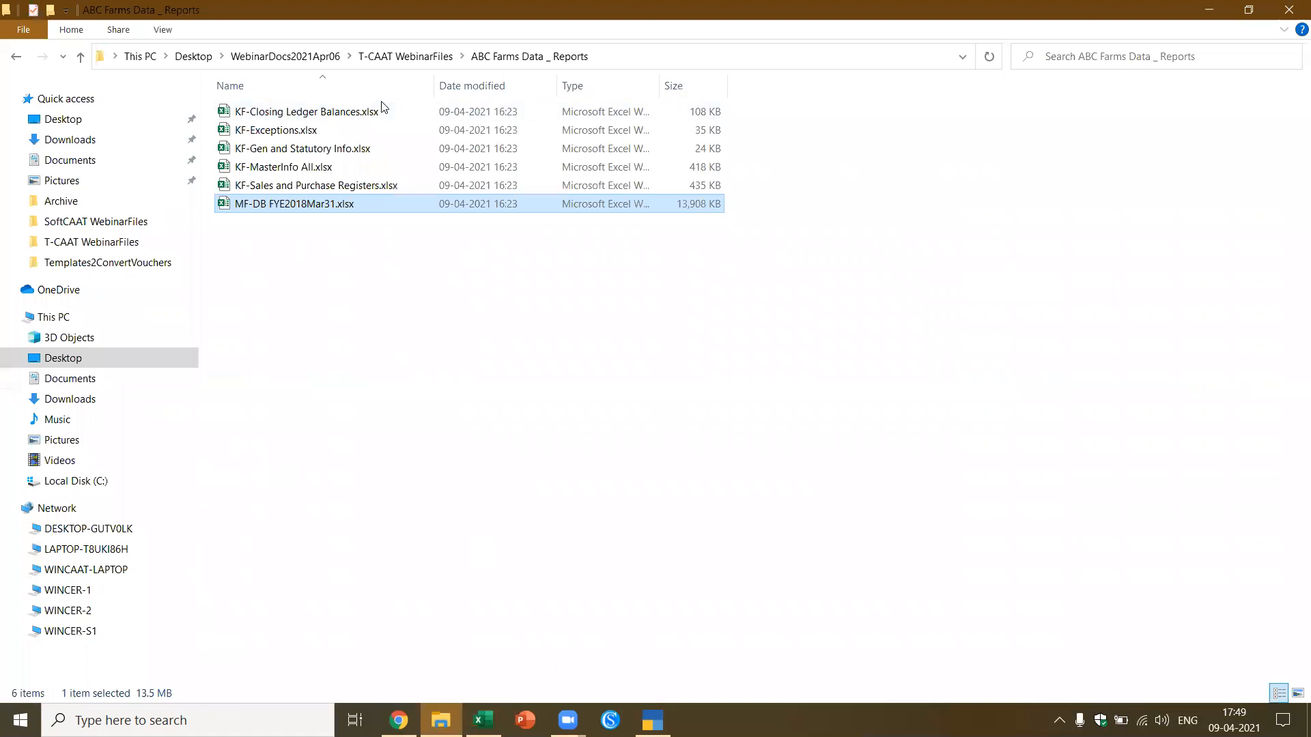
click(405, 56)
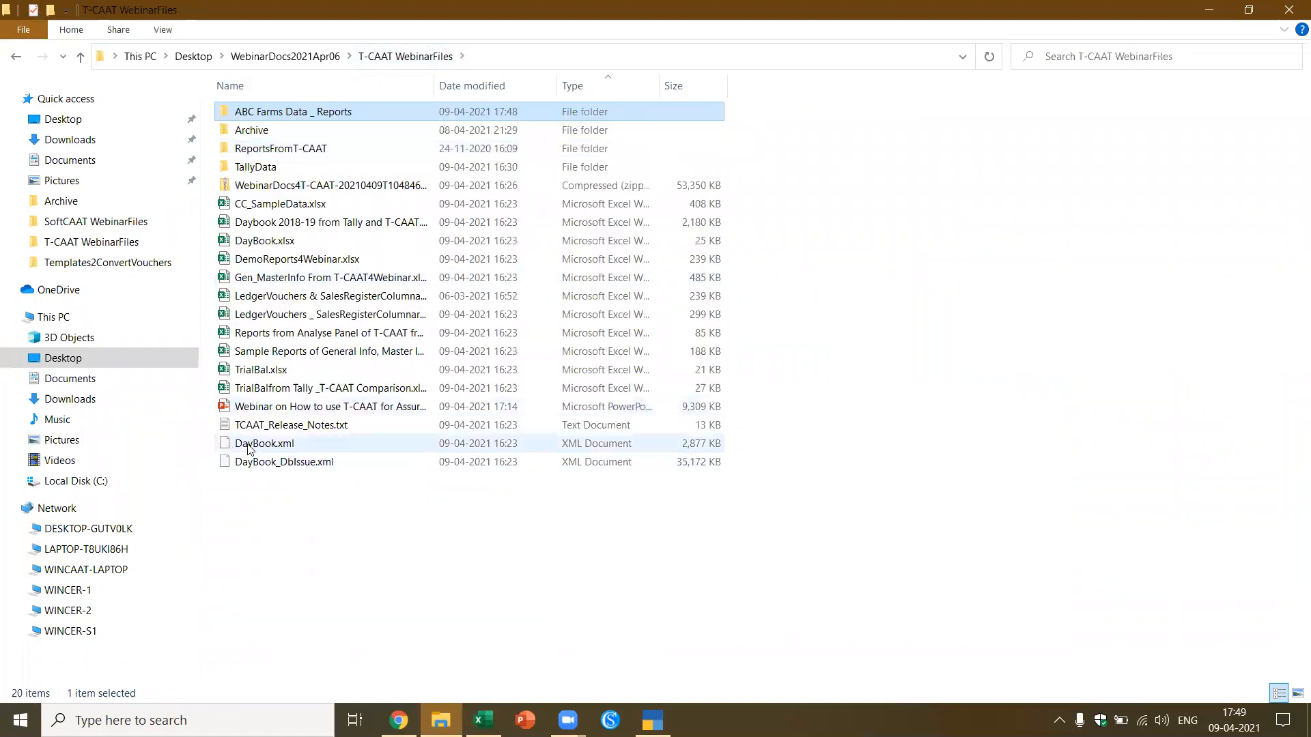
click(267, 462)
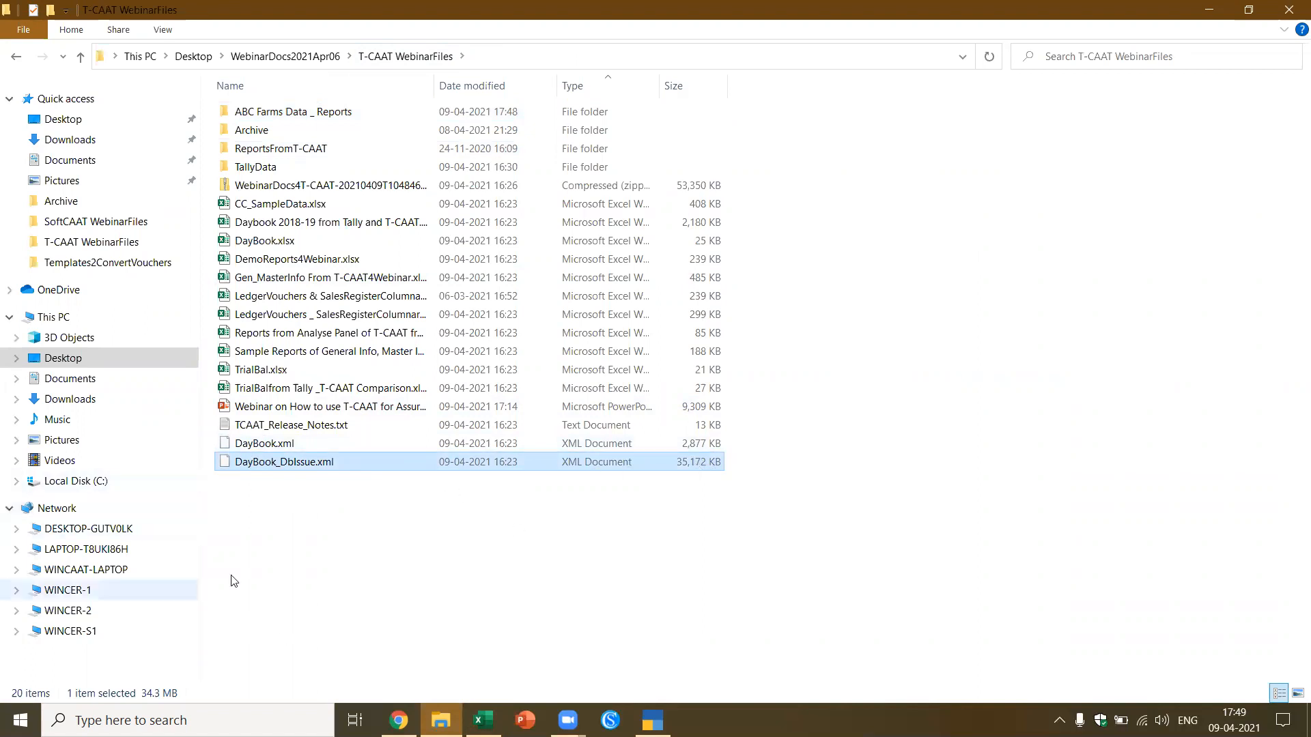
click(295, 388)
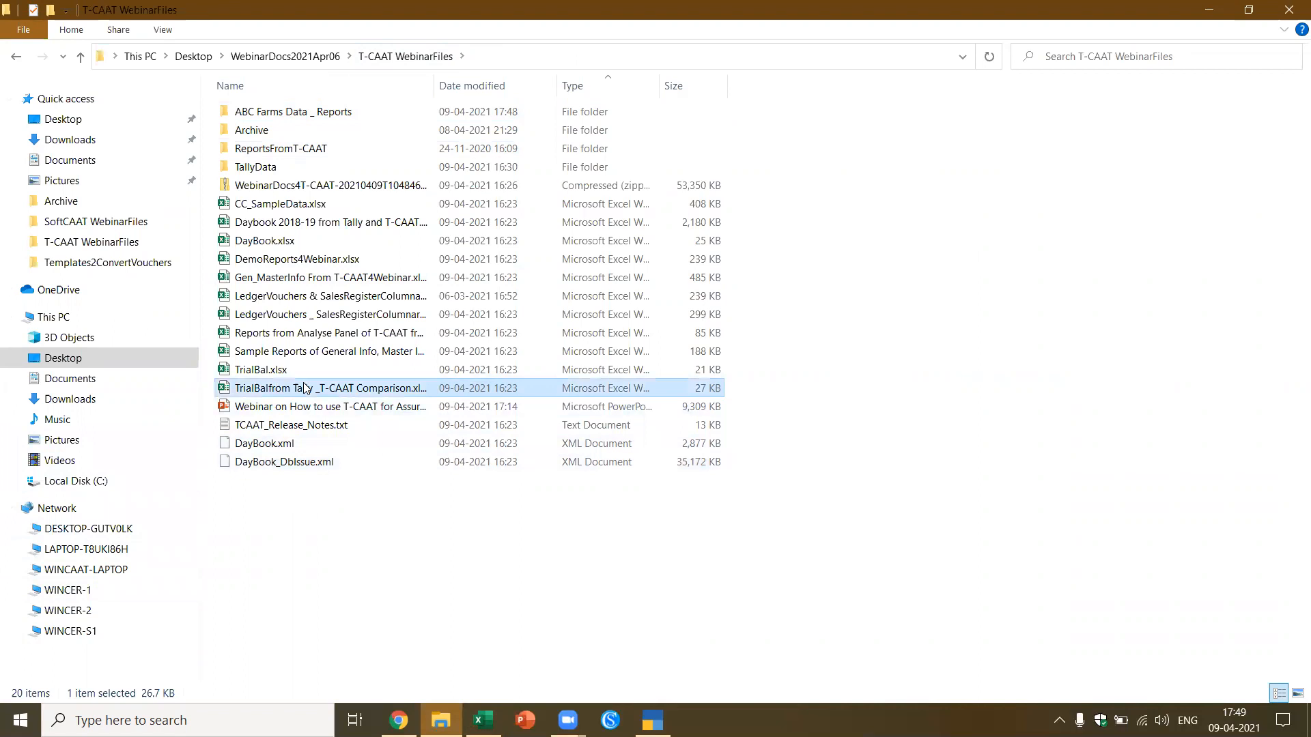
click(282, 371)
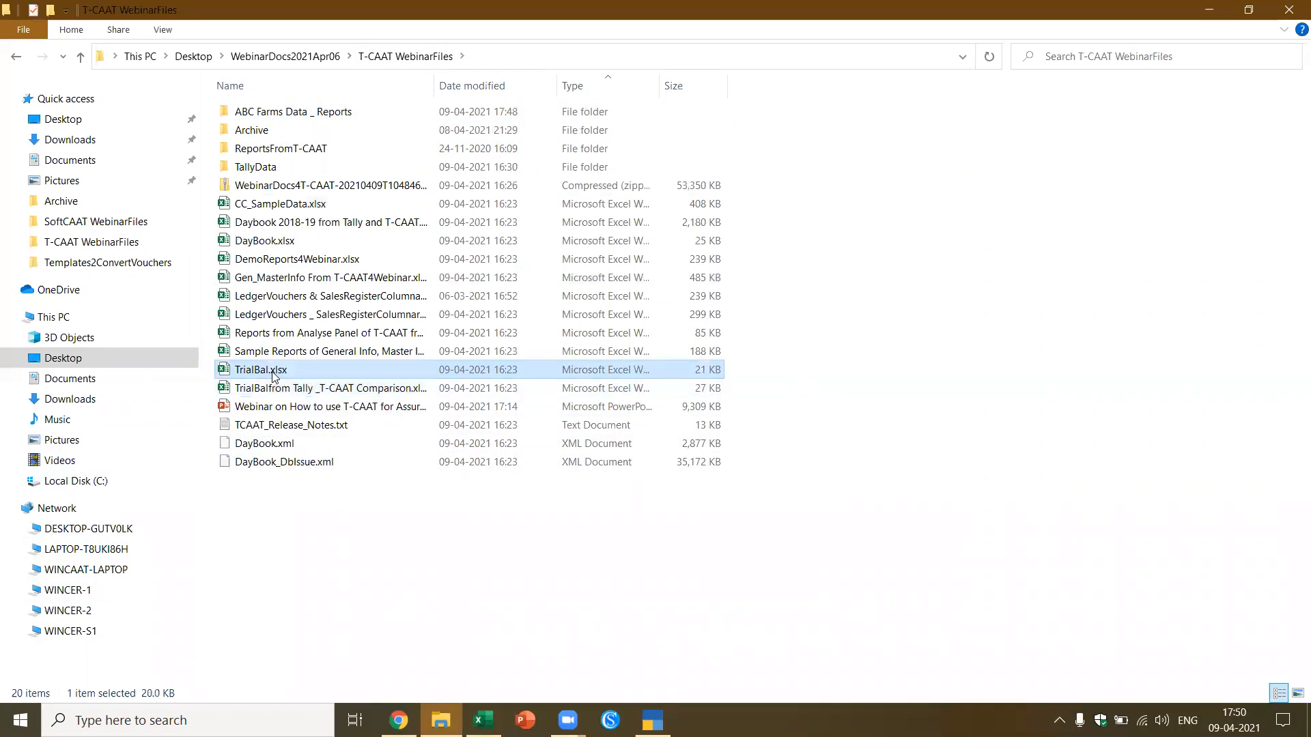
key(alt+Tab)
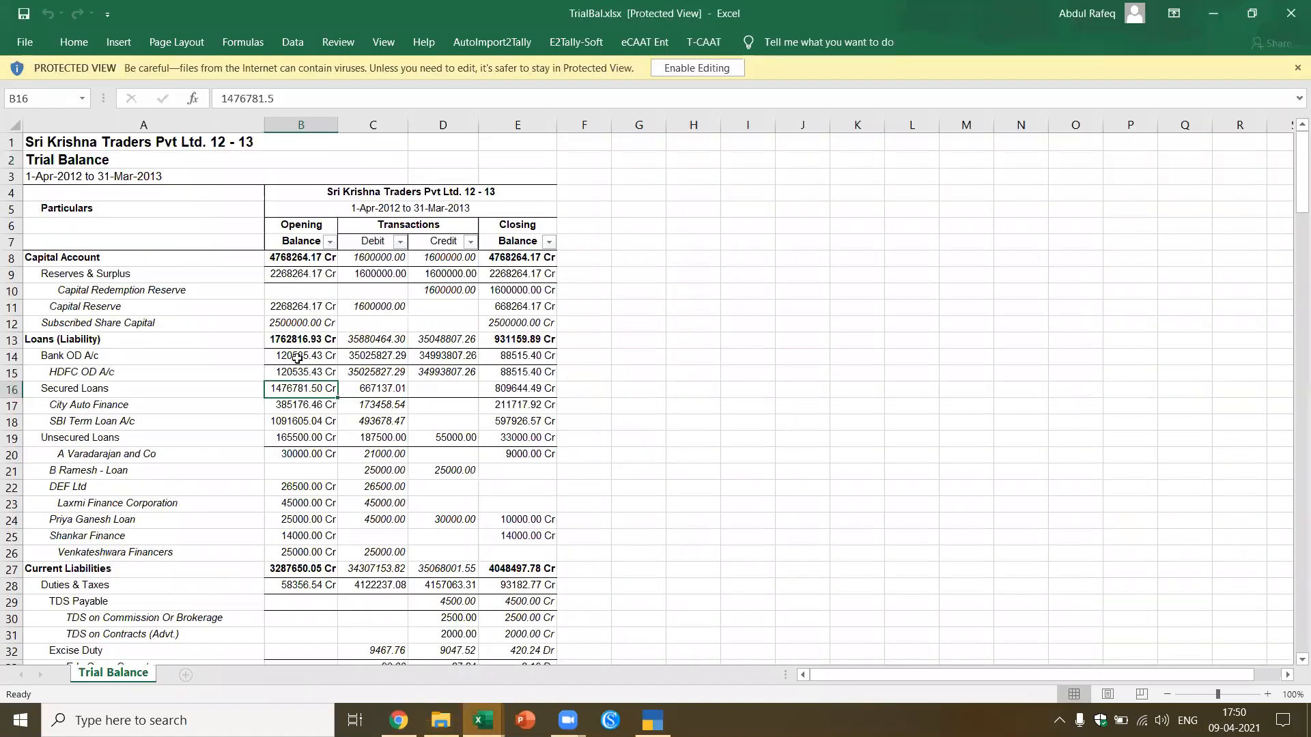
Step: Review the groups, ledgers and balances in the Tally trial balance, and close the TrialBal workbook
click(298, 356)
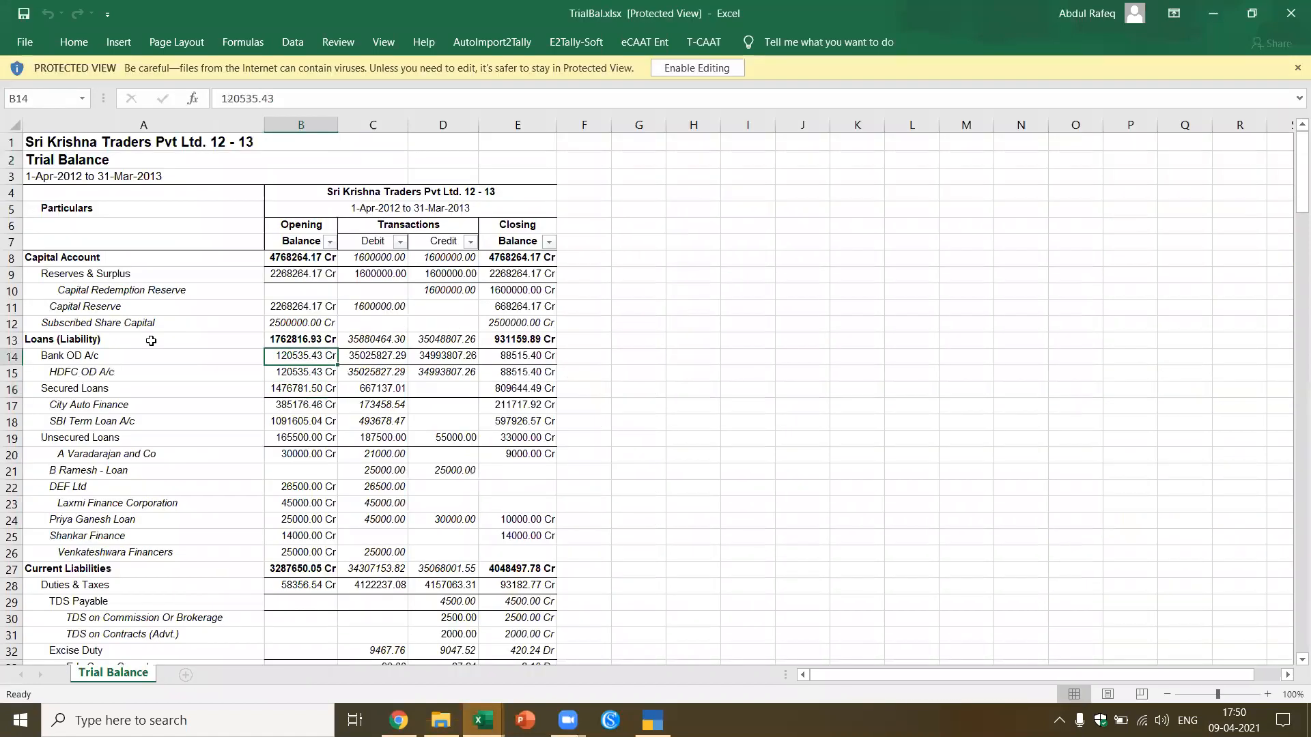
click(116, 276)
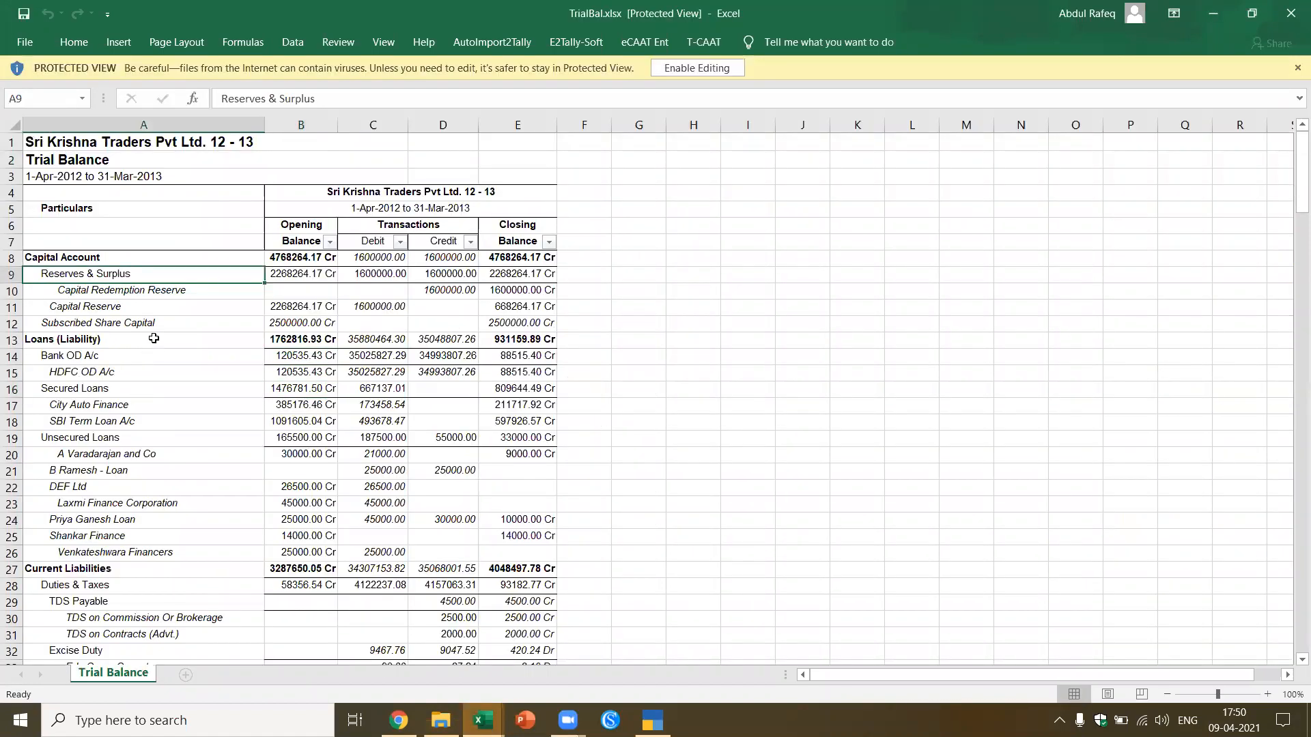
scroll(155, 338, down, 3)
scroll(155, 338, down, 15)
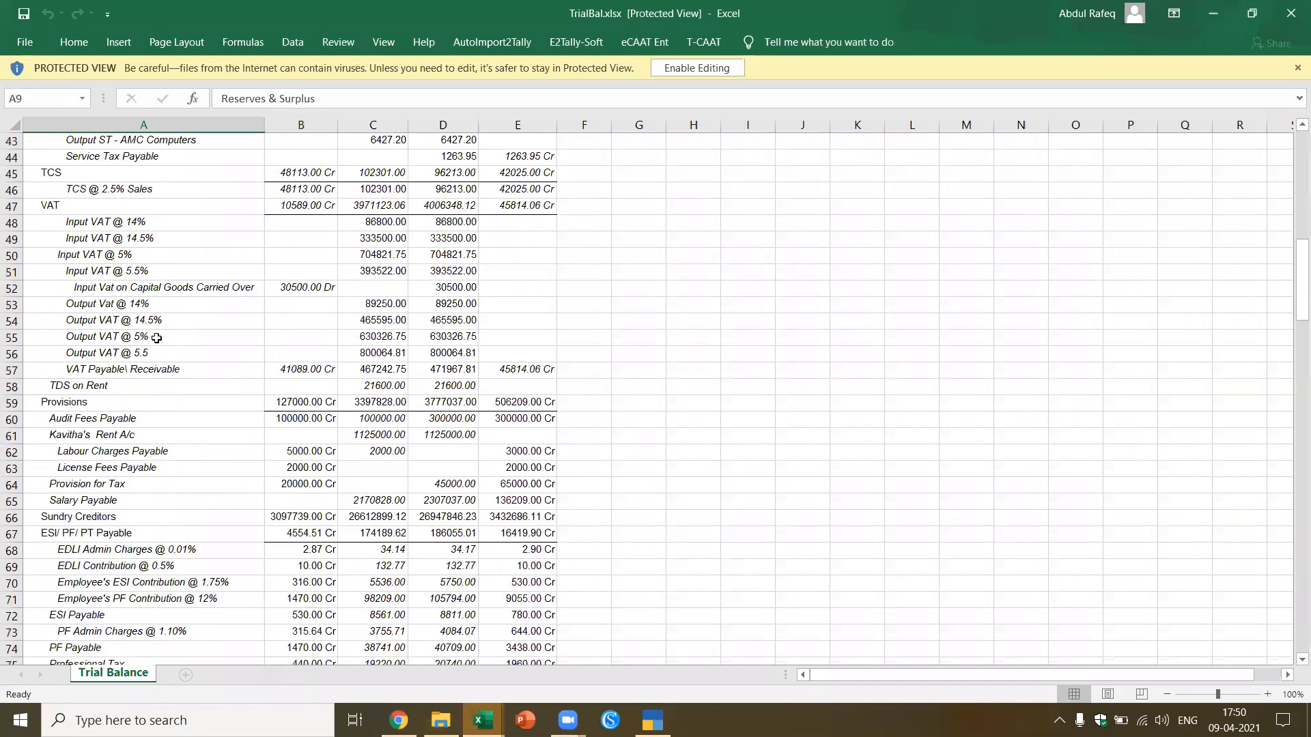
scroll(156, 338, up, 18)
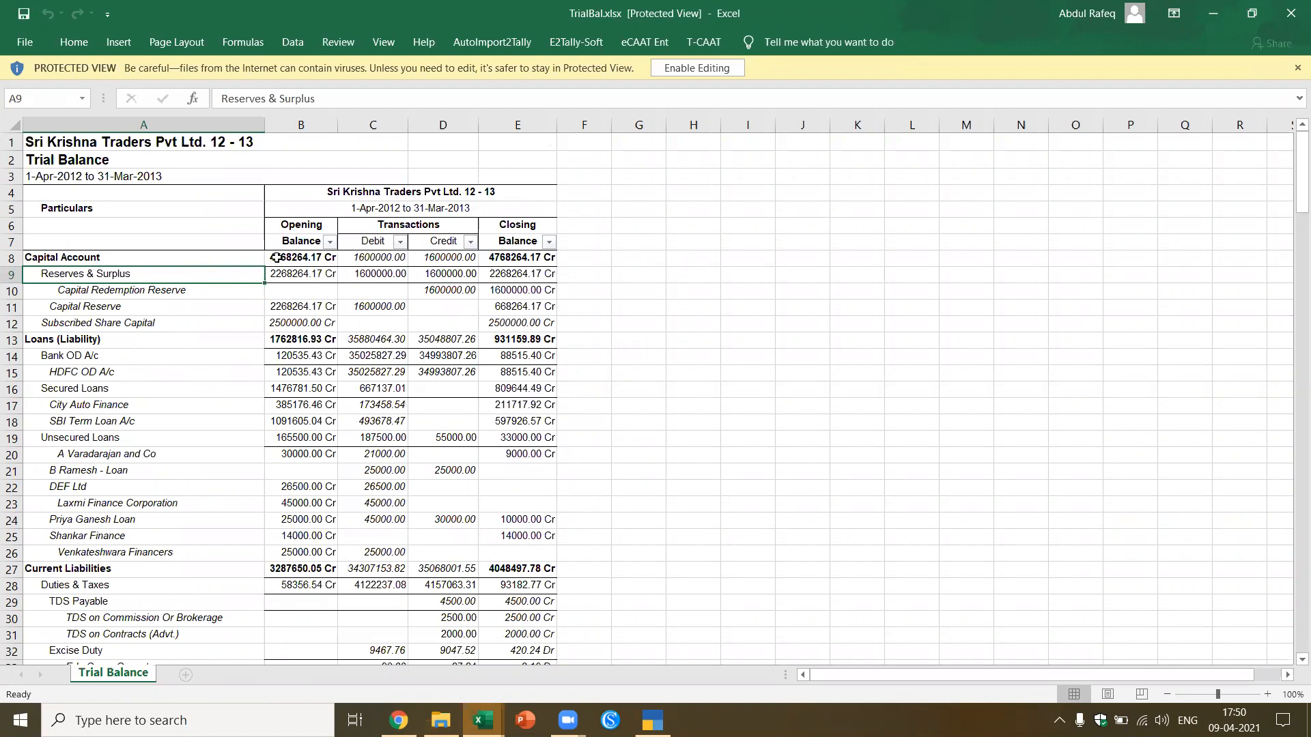
click(1290, 21)
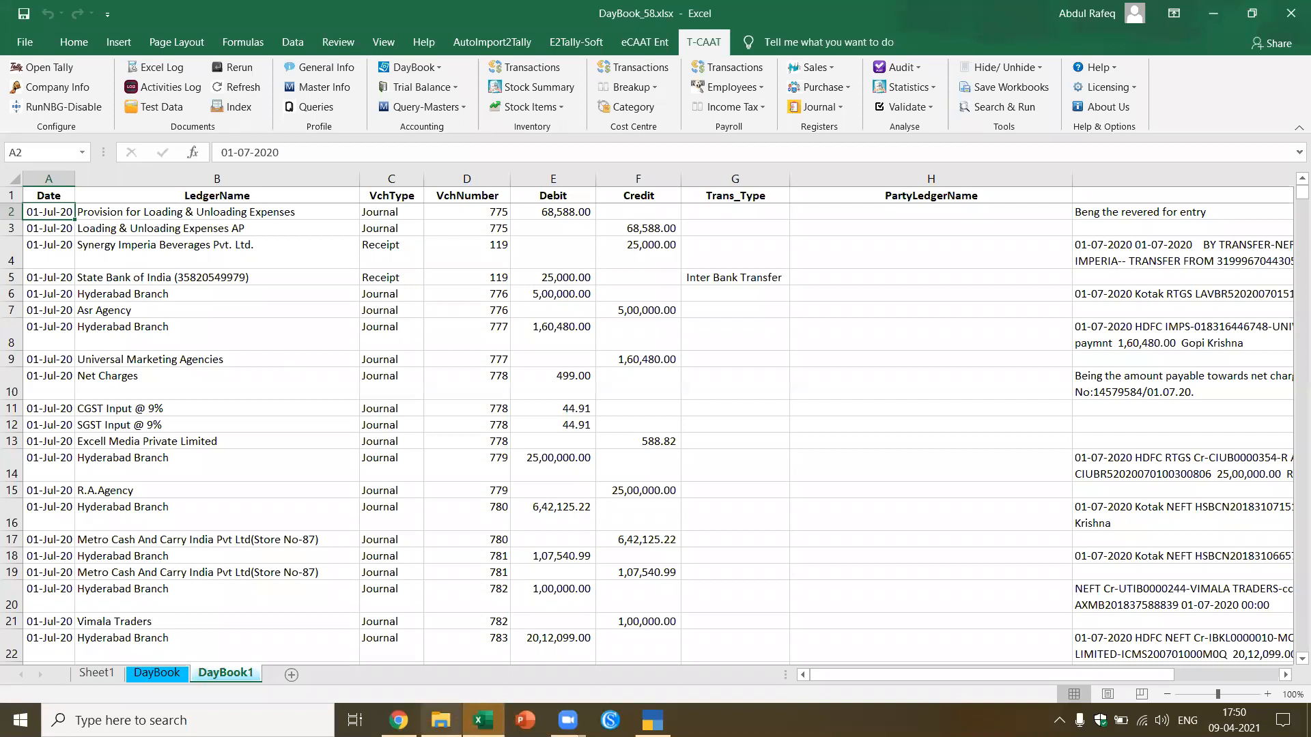
Step: Open TrialBalfrom Tally _T-CAAT Comparison.xlsx from File Explorer and enable editing with the TB_LedgerWithGroupsfrom T-CAAT sheet displayed
click(441, 720)
double_click(305, 387)
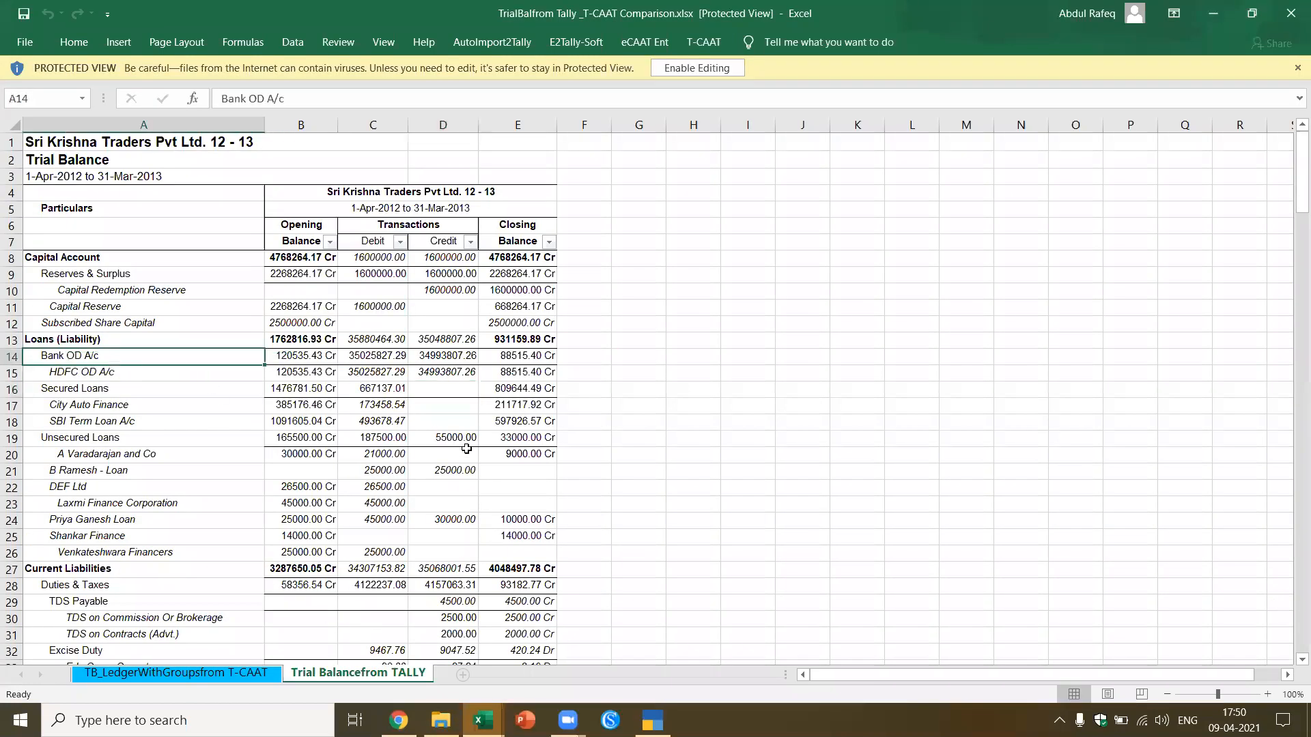
click(467, 424)
click(207, 675)
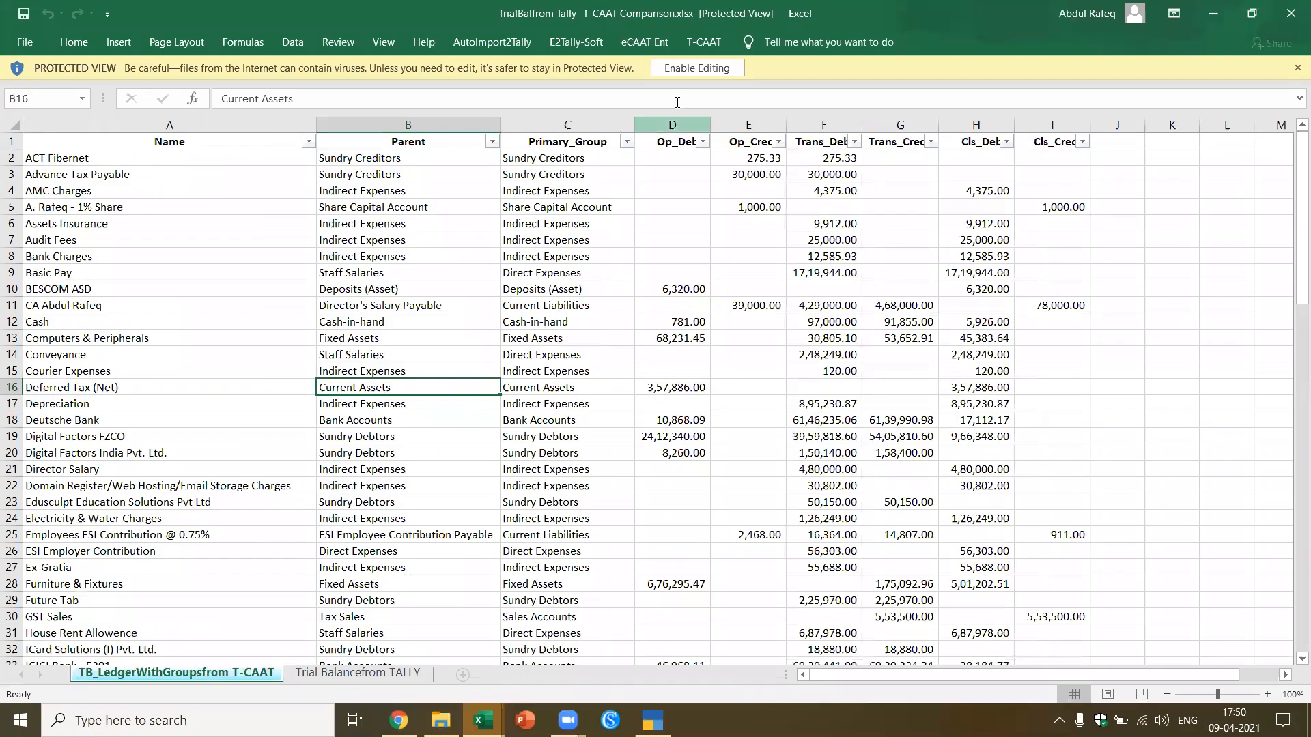
click(710, 68)
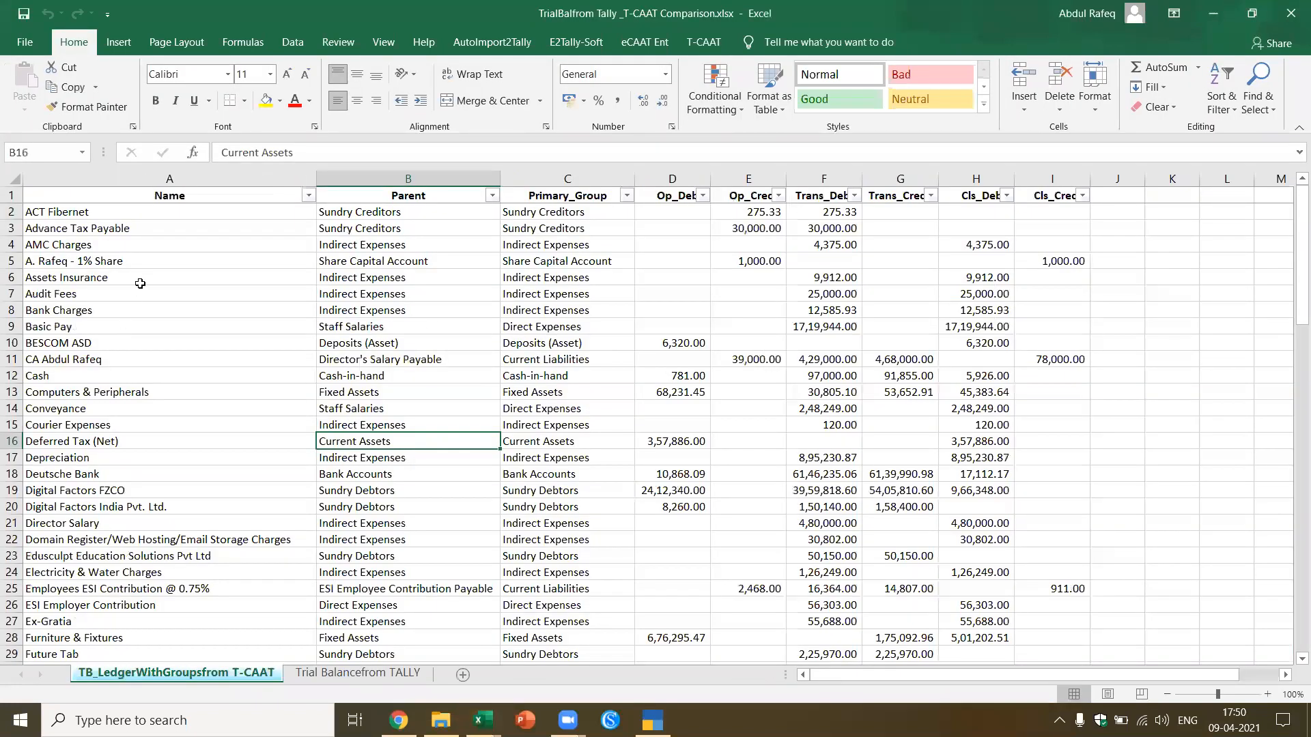
Step: Examine the name, parent, primary group, opening balance and transaction columns of the T-CAAT trial balance
click(141, 282)
click(129, 217)
click(356, 217)
click(550, 208)
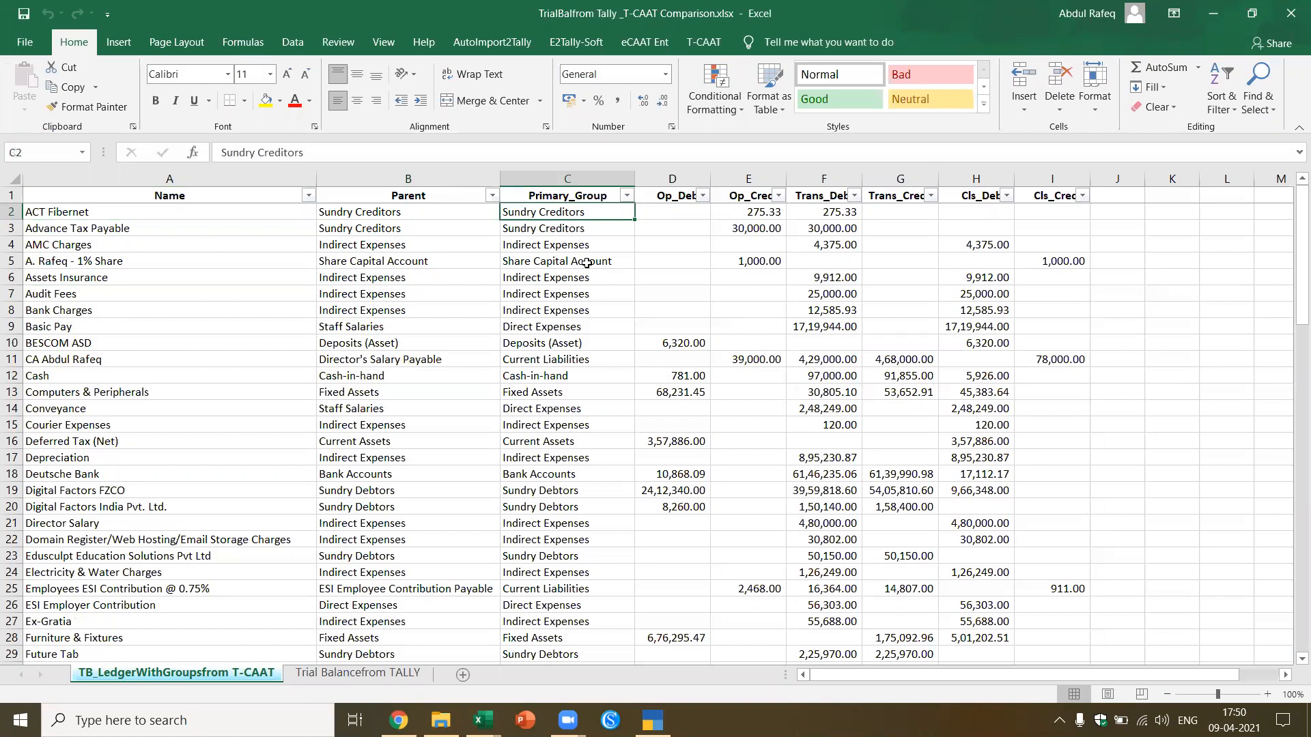
click(666, 215)
click(756, 213)
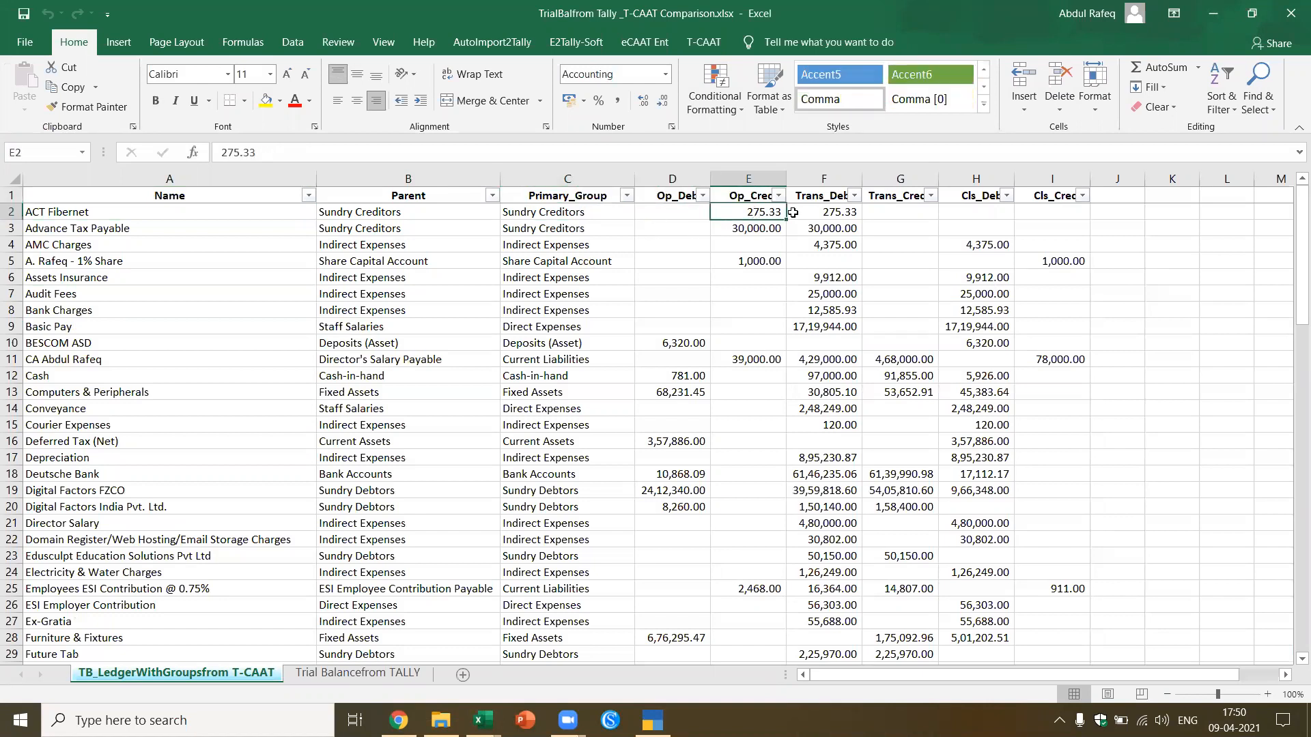
click(823, 197)
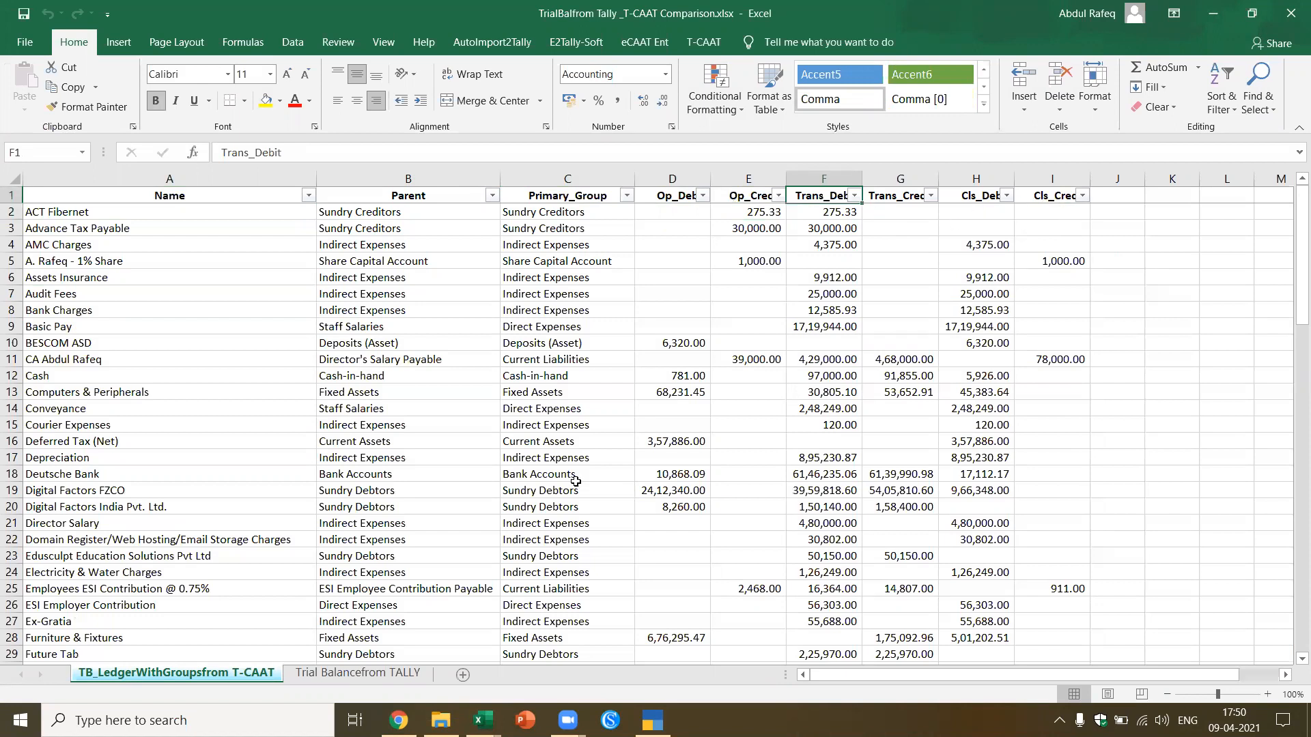
click(700, 370)
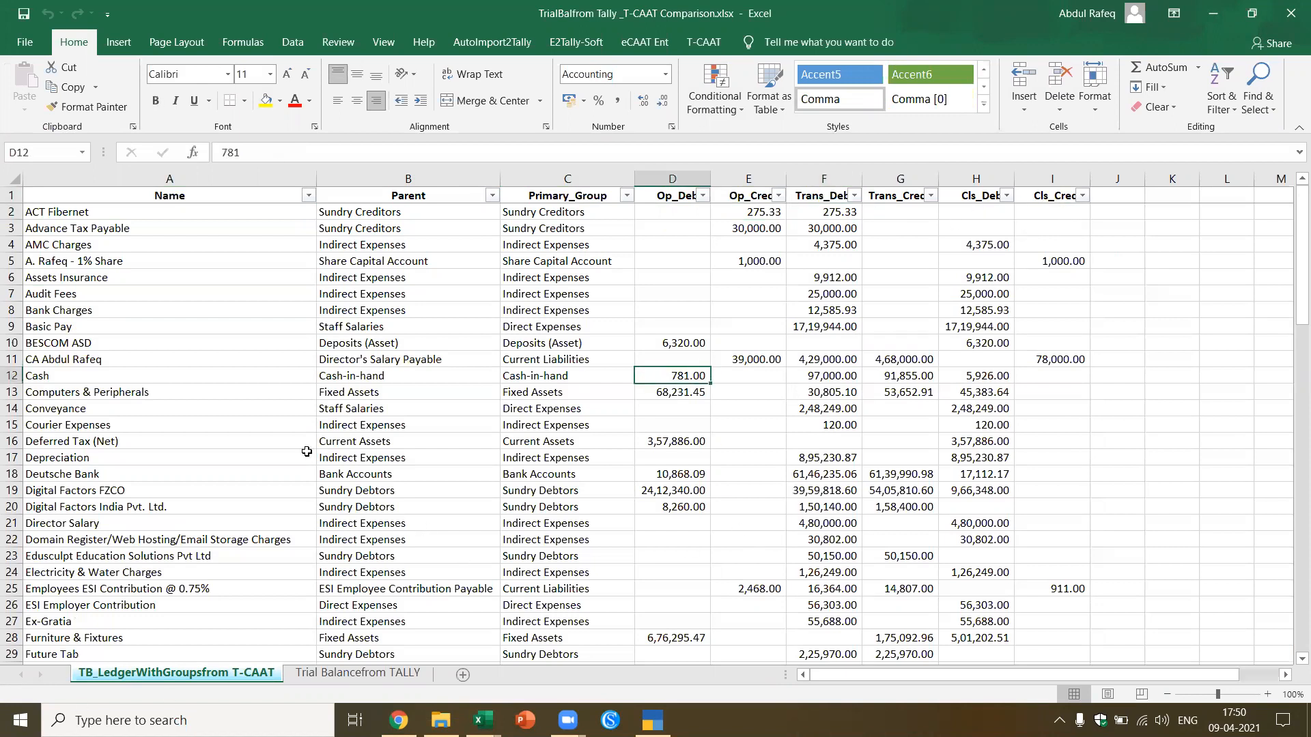
Step: Switch to TallyPrime and shut the WebinarDemo company
click(652, 720)
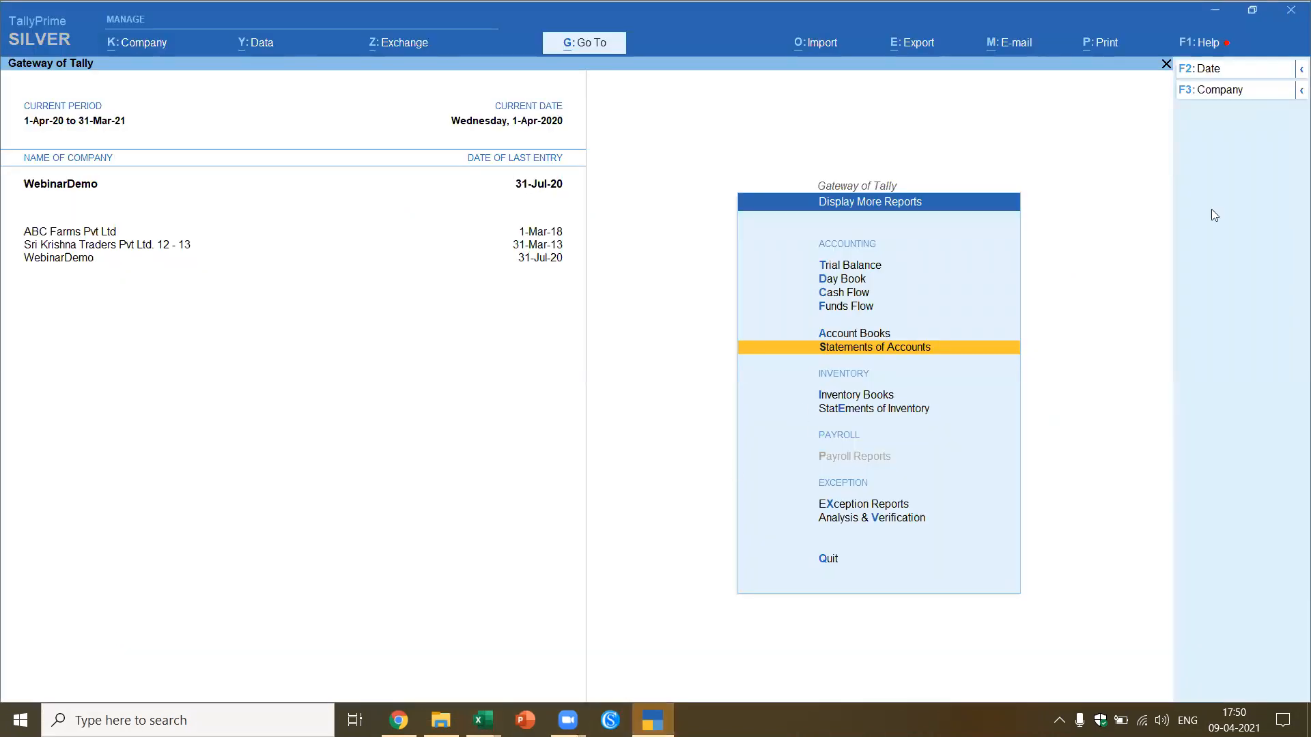
click(1227, 90)
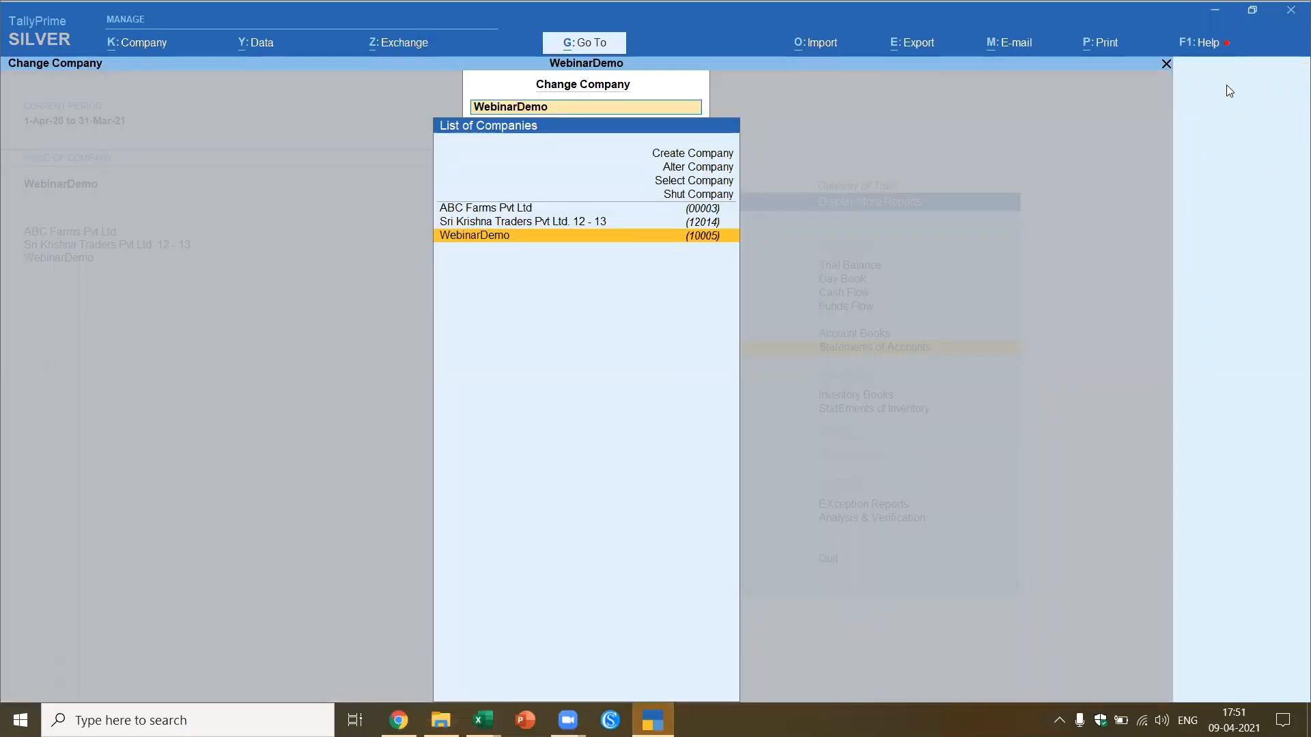
key(Up)
key(Up)
key(Up)
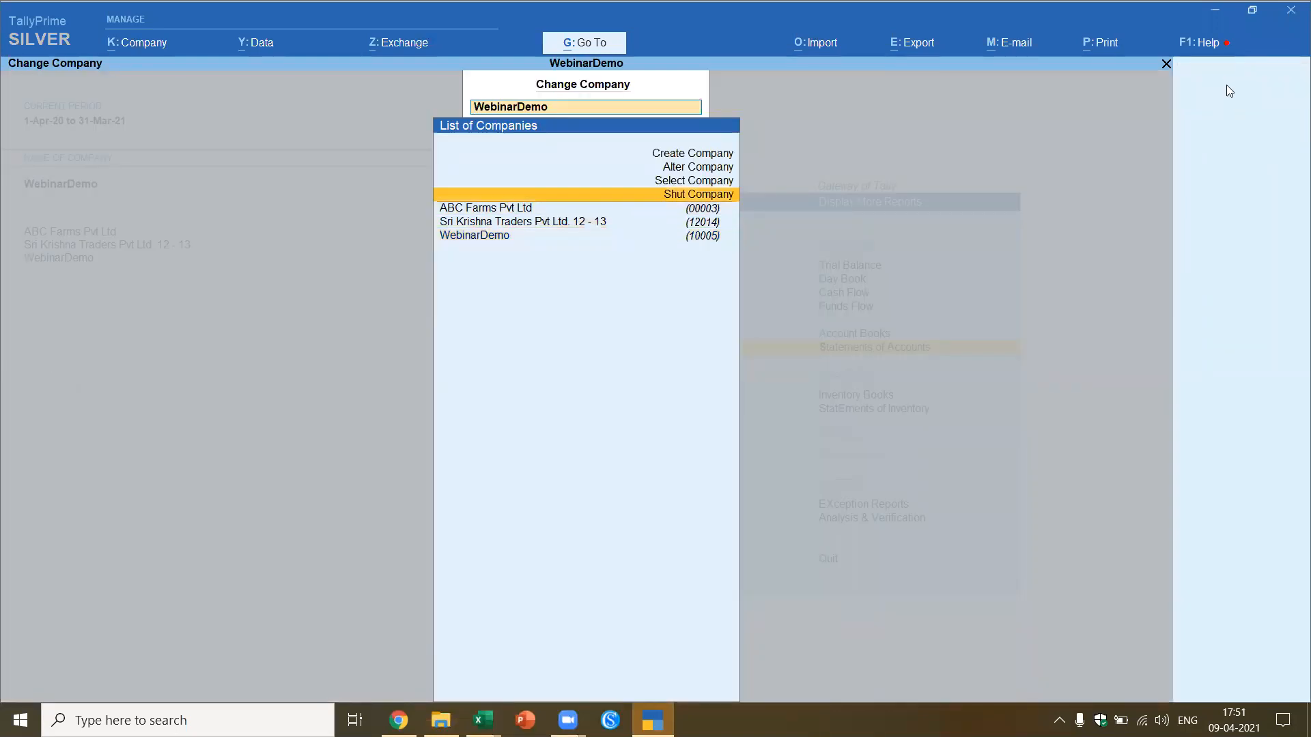
key(Return)
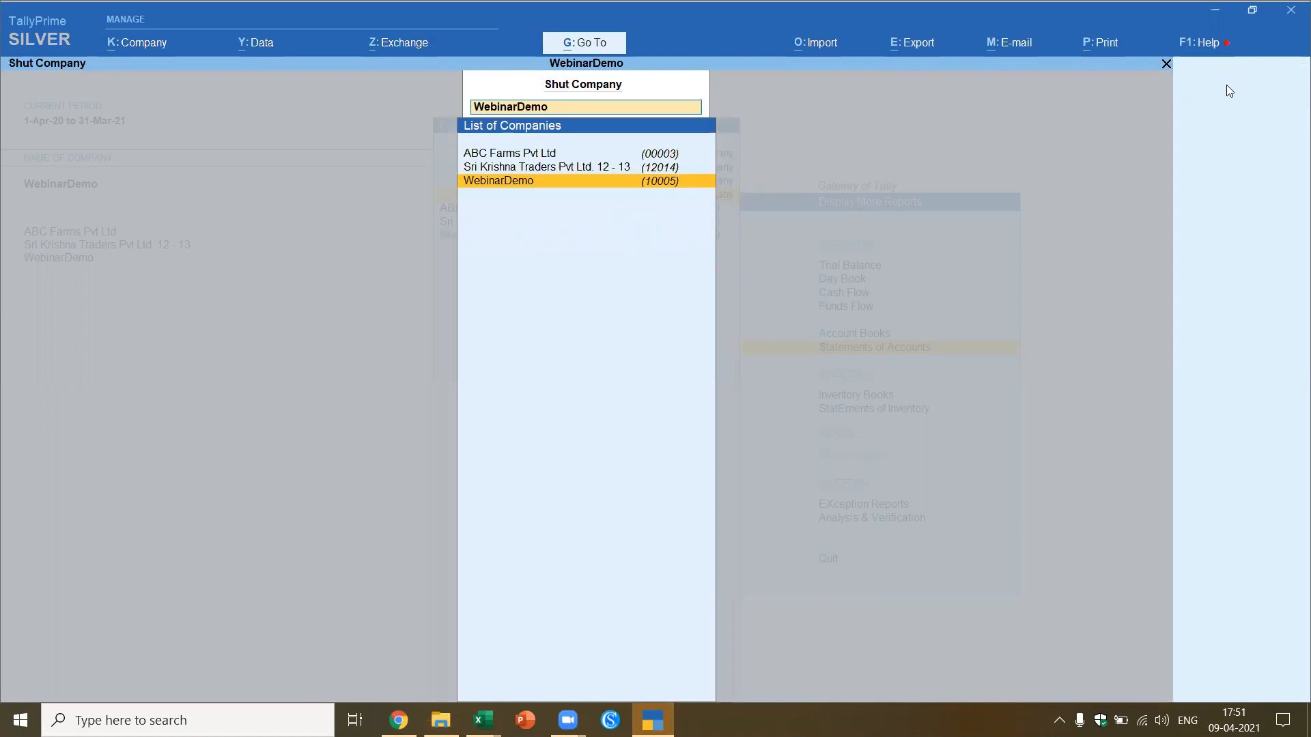
key(Return)
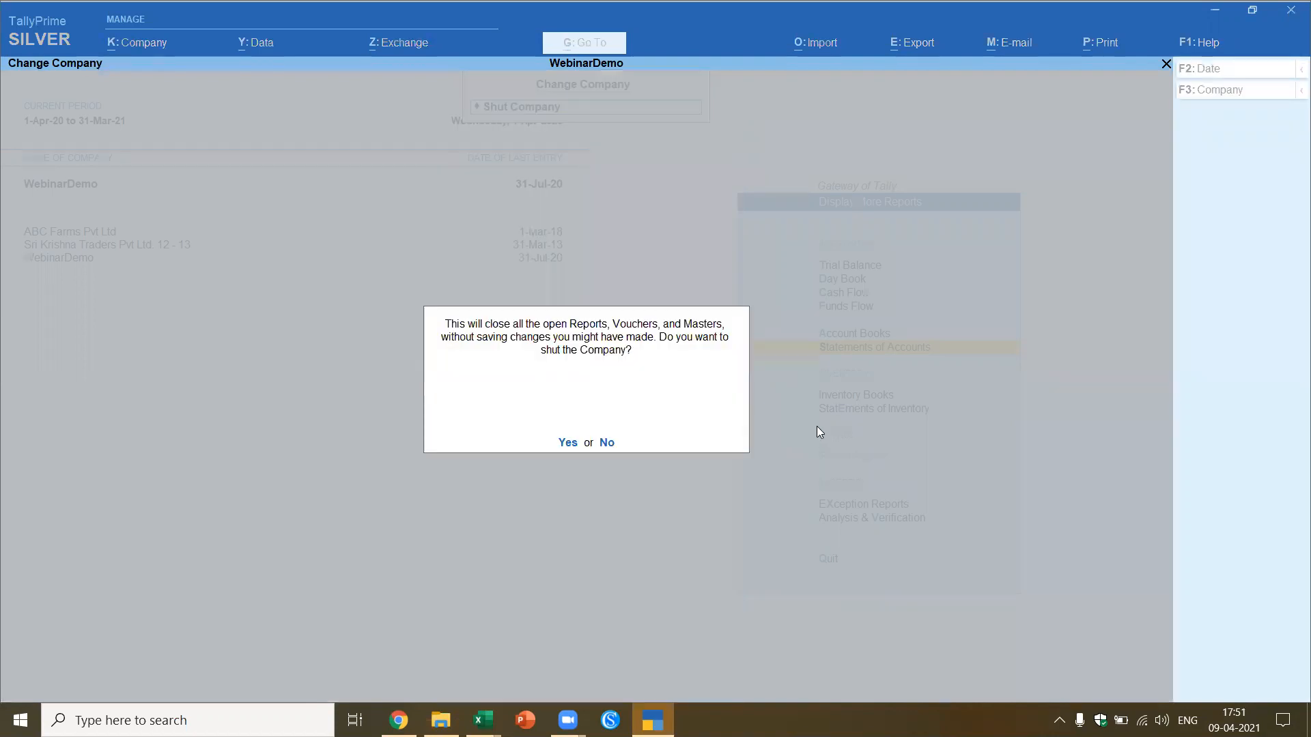
key(Return)
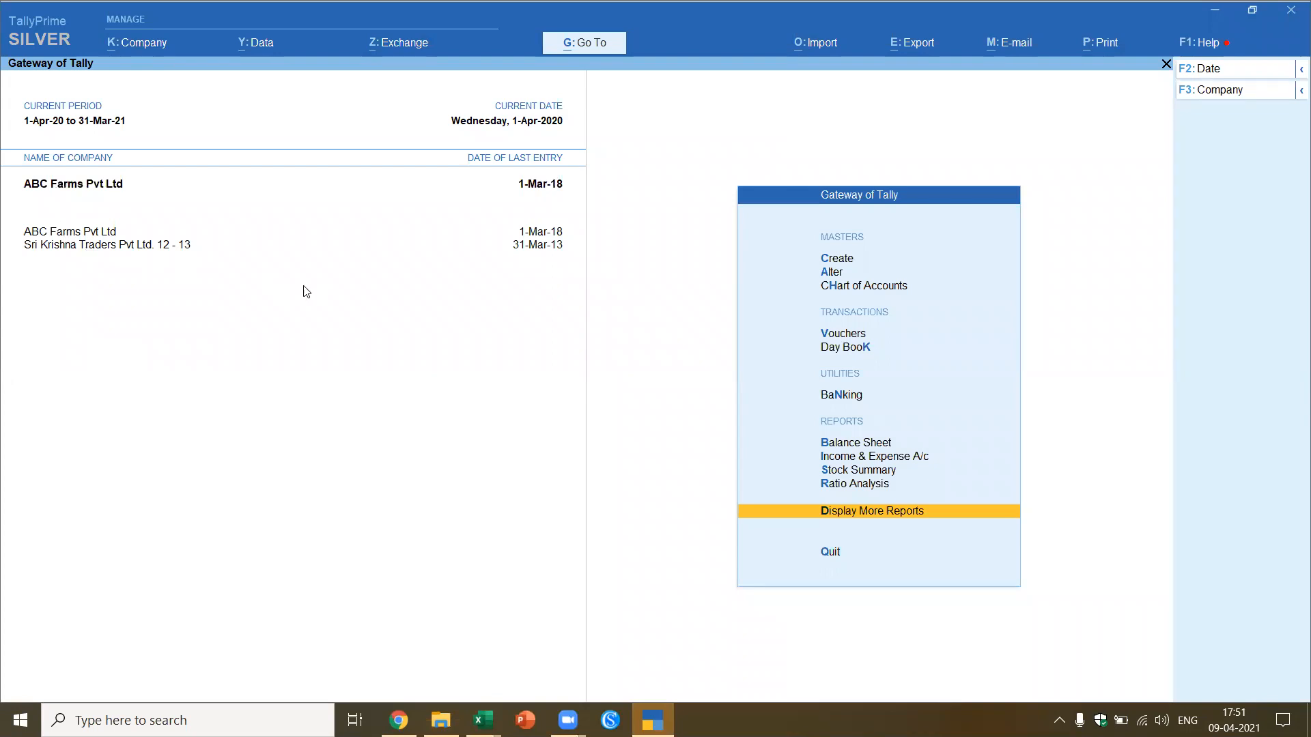
Step: Set the reporting period for ABC Farms Pvt Ltd to 1-Apr-17 to 31-Mar-18
key(Return)
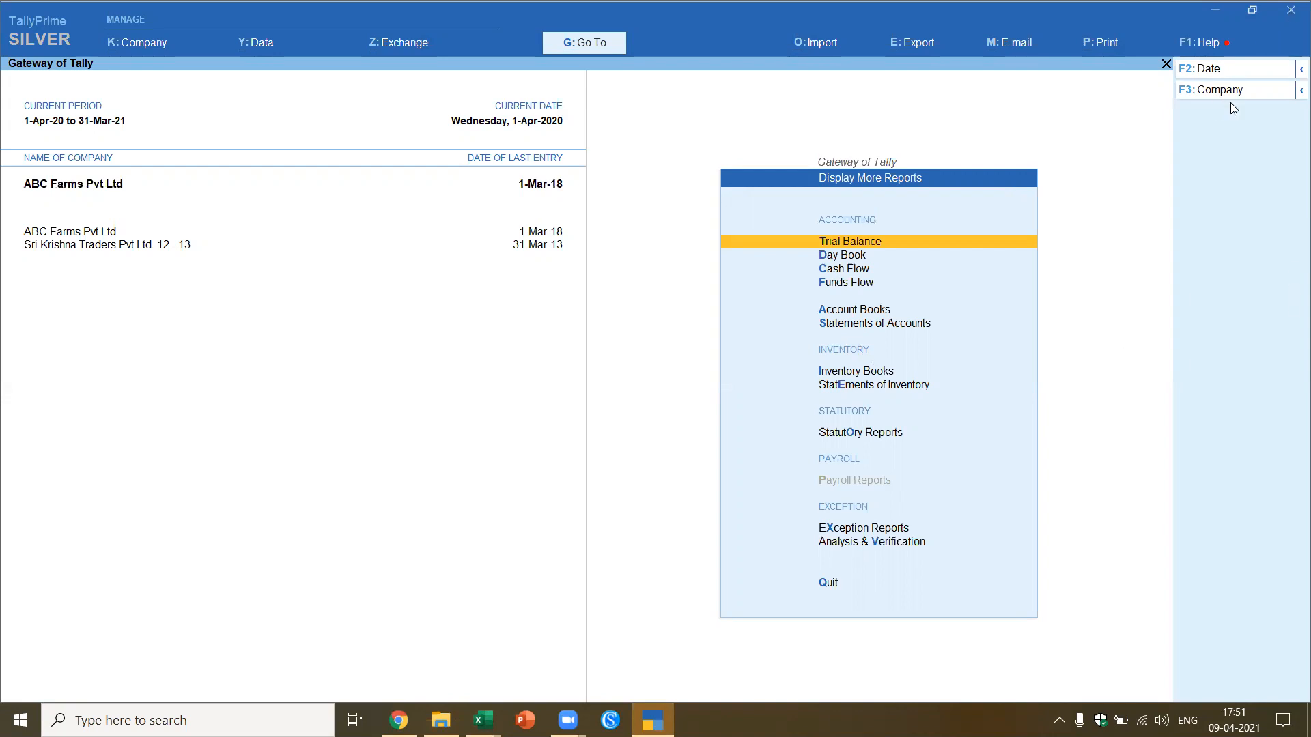
key(alt+F2)
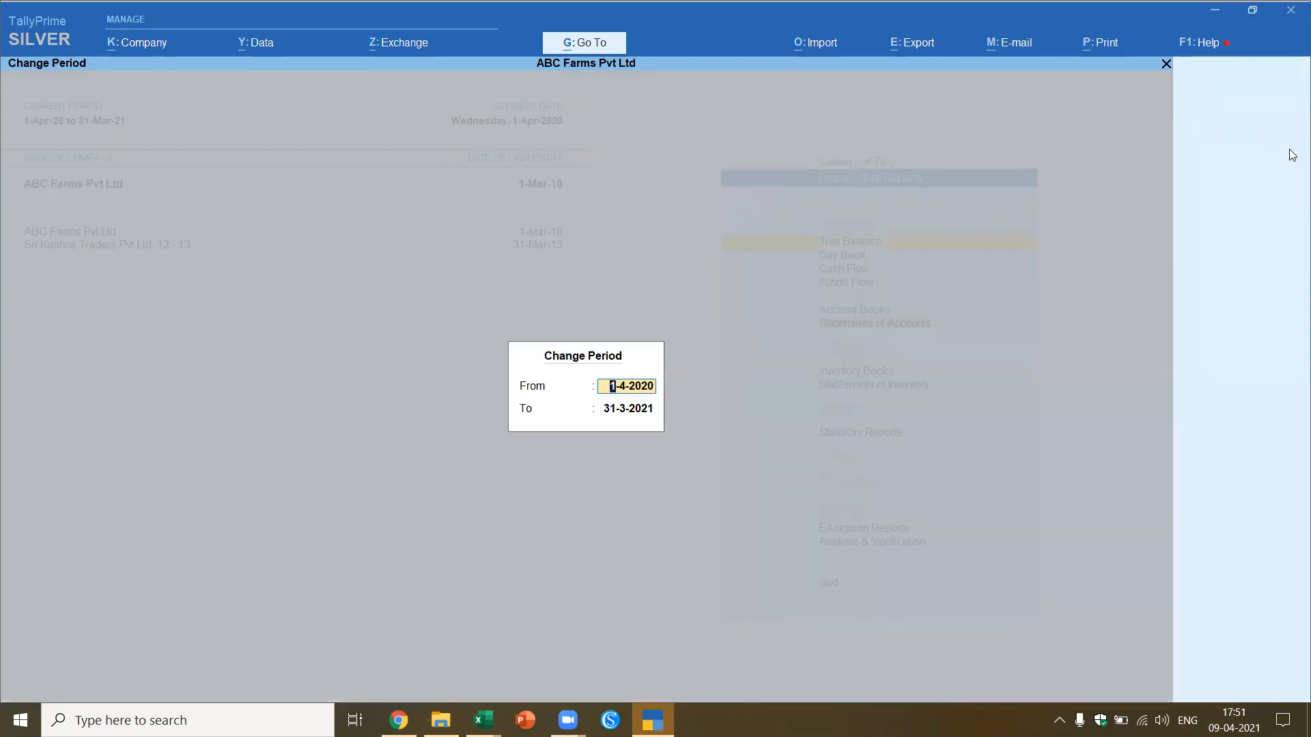
text(q)
text(17)
key(Return)
text(m18)
key(Return)
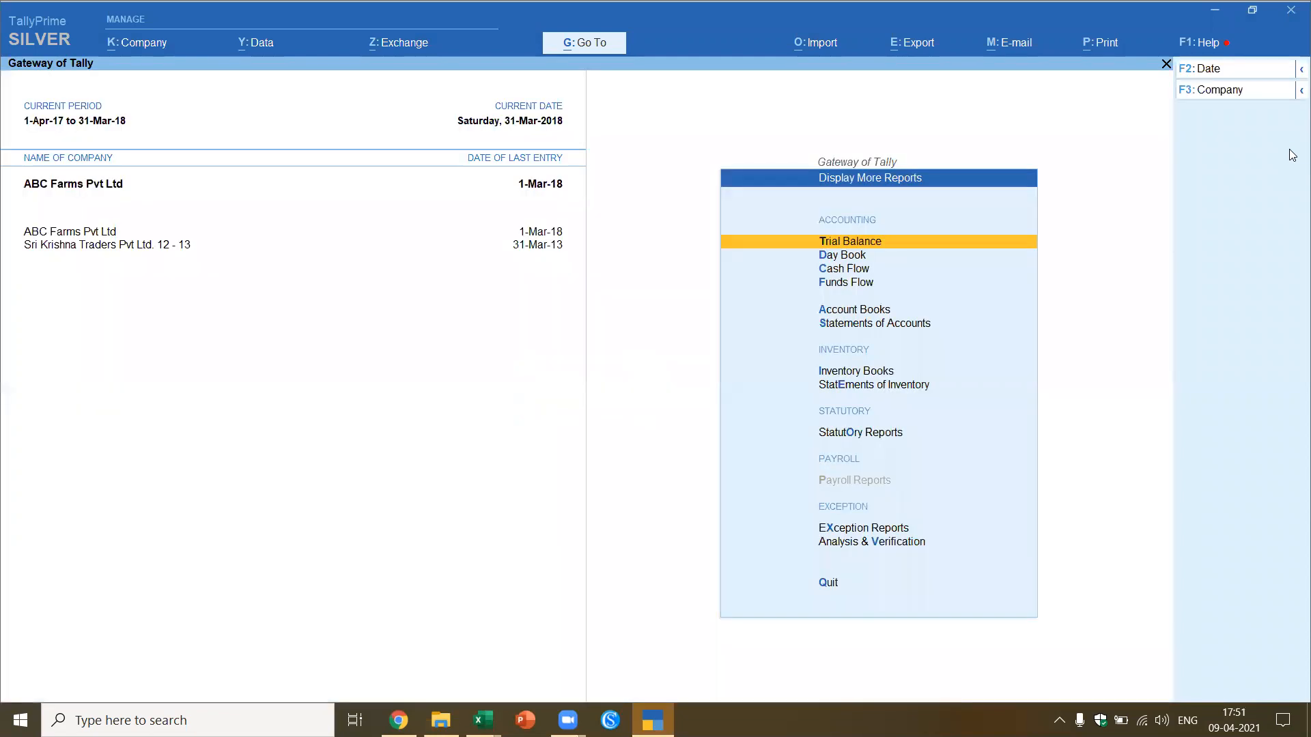
Step: Open the Statistics report under Statements of Accounts for ABC Farms Pvt Ltd
key(d)
key(Escape)
key(Escape)
key(Return)
key(s)
key(s)
Step: Examine the voucher types and their counts throughout the ABC Farms statistics, down to the farm-wise sales vouchers
key(Down)
key(Down)
key(Down)
key(Down)
key(Down)
key(Down)
key(Down)
key(Down)
key(Down)
key(Down)
key(Down)
key(Down)
key(Down)
key(Down)
key(Down)
key(Down)
key(Down)
key(Down)
key(Down)
key(Down)
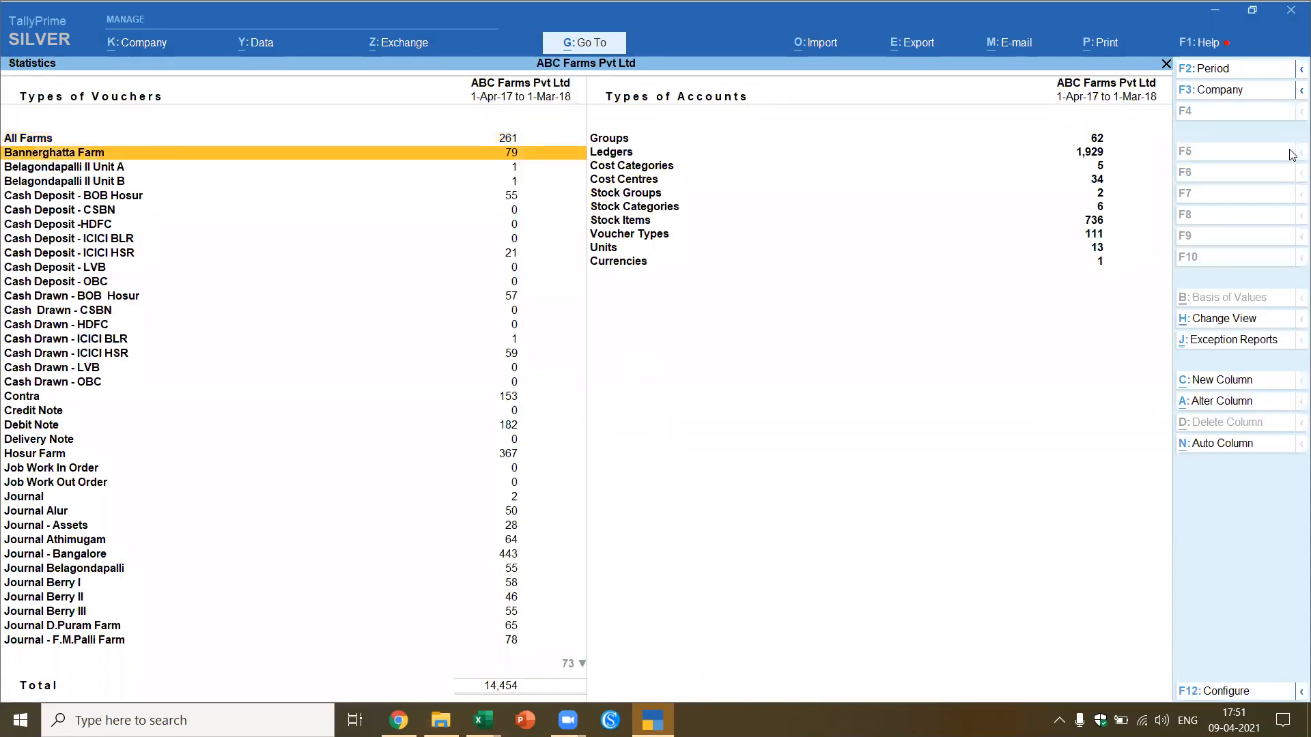
key(Down)
key(Down)
key(Down)
key(Down)
key(Down)
key(Down)
key(Down)
key(Down)
key(Down)
key(Down)
key(Down)
key(Down)
key(Down)
key(Down)
key(Down)
key(Down)
key(Down)
key(Down)
key(Down)
key(Down)
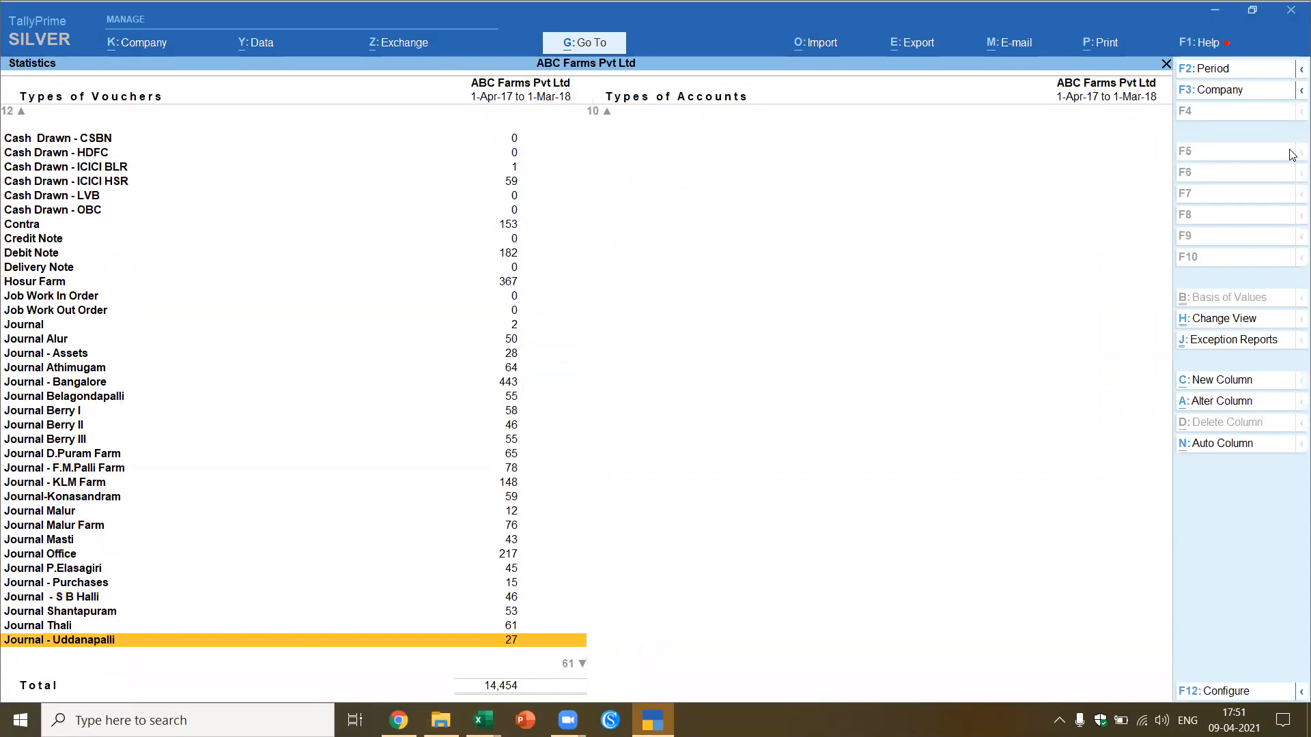
key(Down)
key(Down)
key(Down)
key(Down)
key(Down)
key(Down)
key(Down)
key(Down)
key(Down)
key(Down)
key(Down)
key(Down)
key(Down)
key(Down)
key(Down)
key(Down)
key(Down)
key(Down)
key(Down)
key(Down)
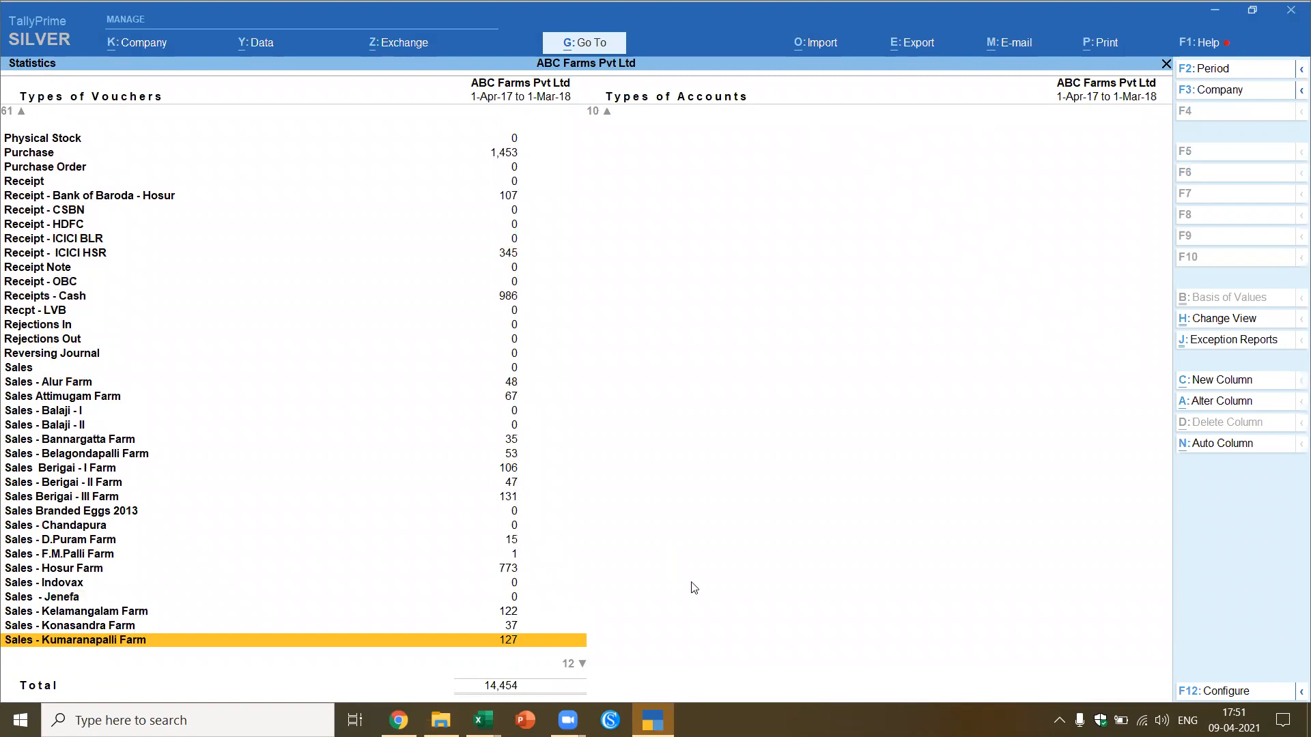
Step: Open KF-Sales and Purchase Registers.xlsx from the ABC Farms Data _ Reports folder in File Explorer and enable editing
mouse_move(482, 720)
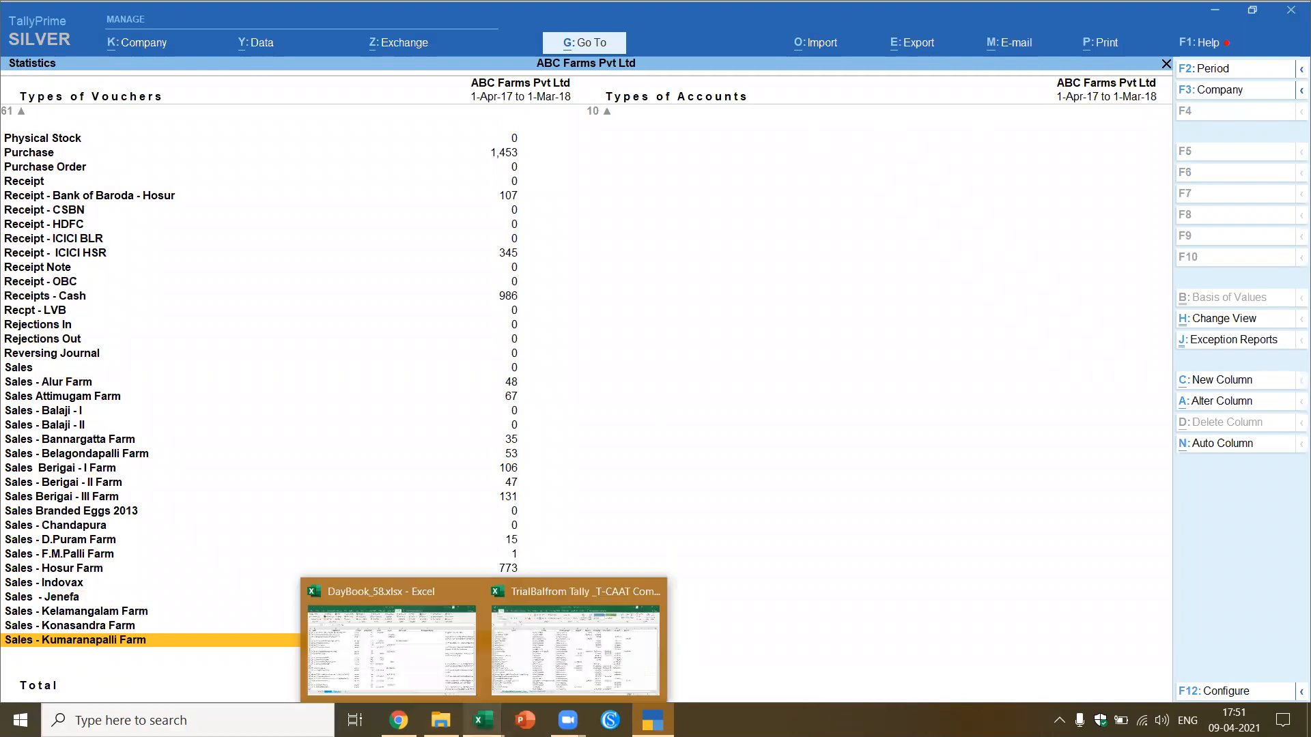
click(441, 710)
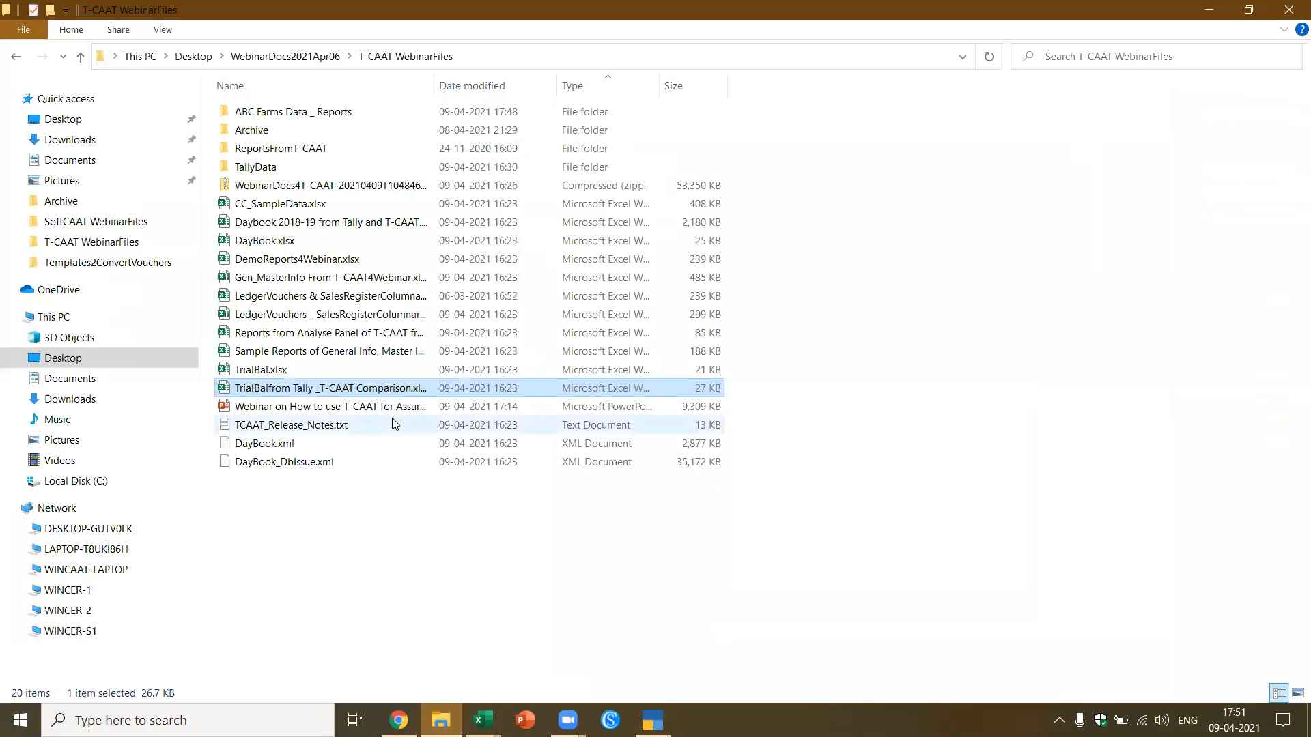
double_click(334, 123)
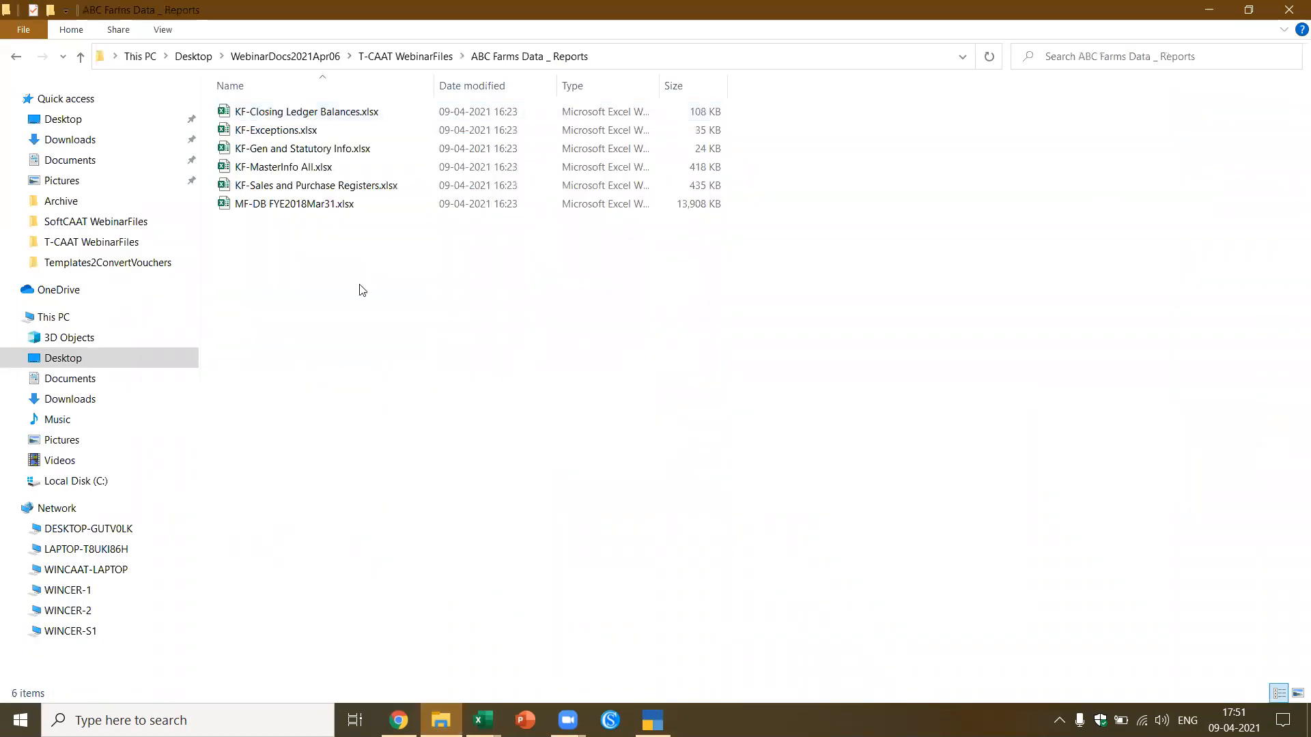
click(355, 189)
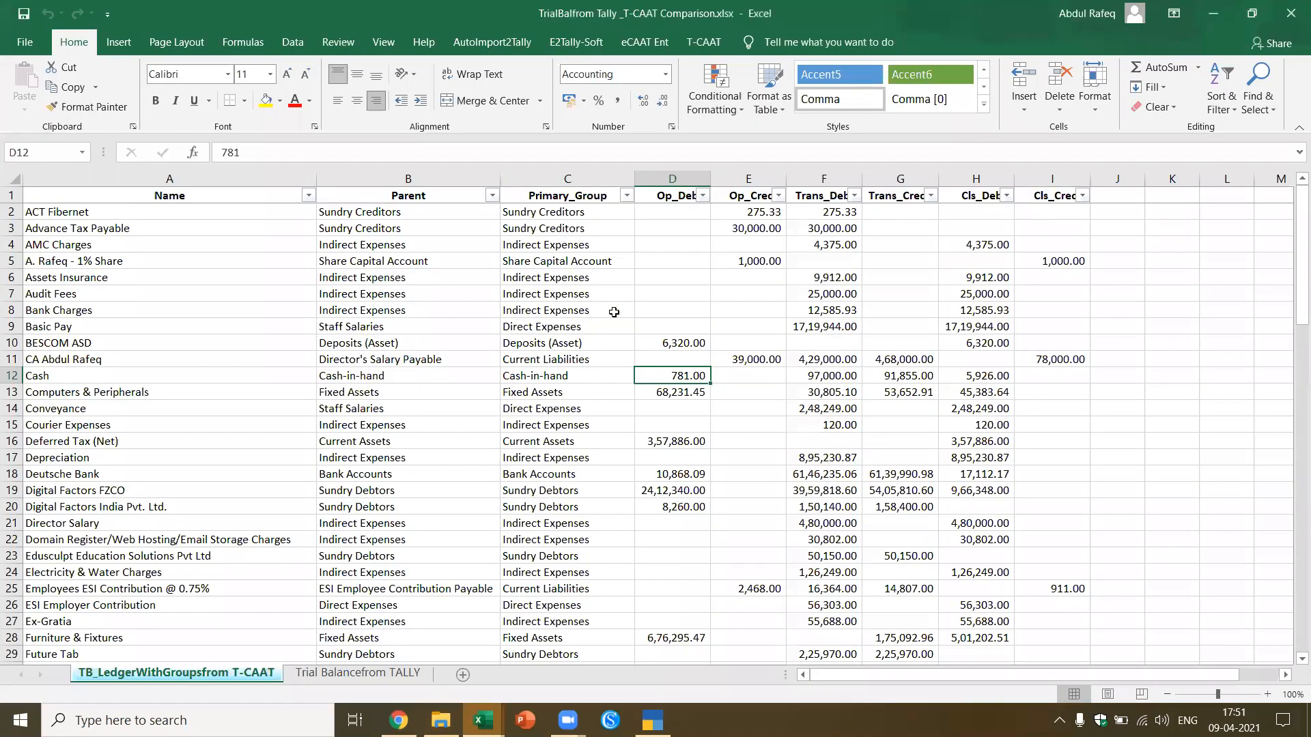
click(551, 322)
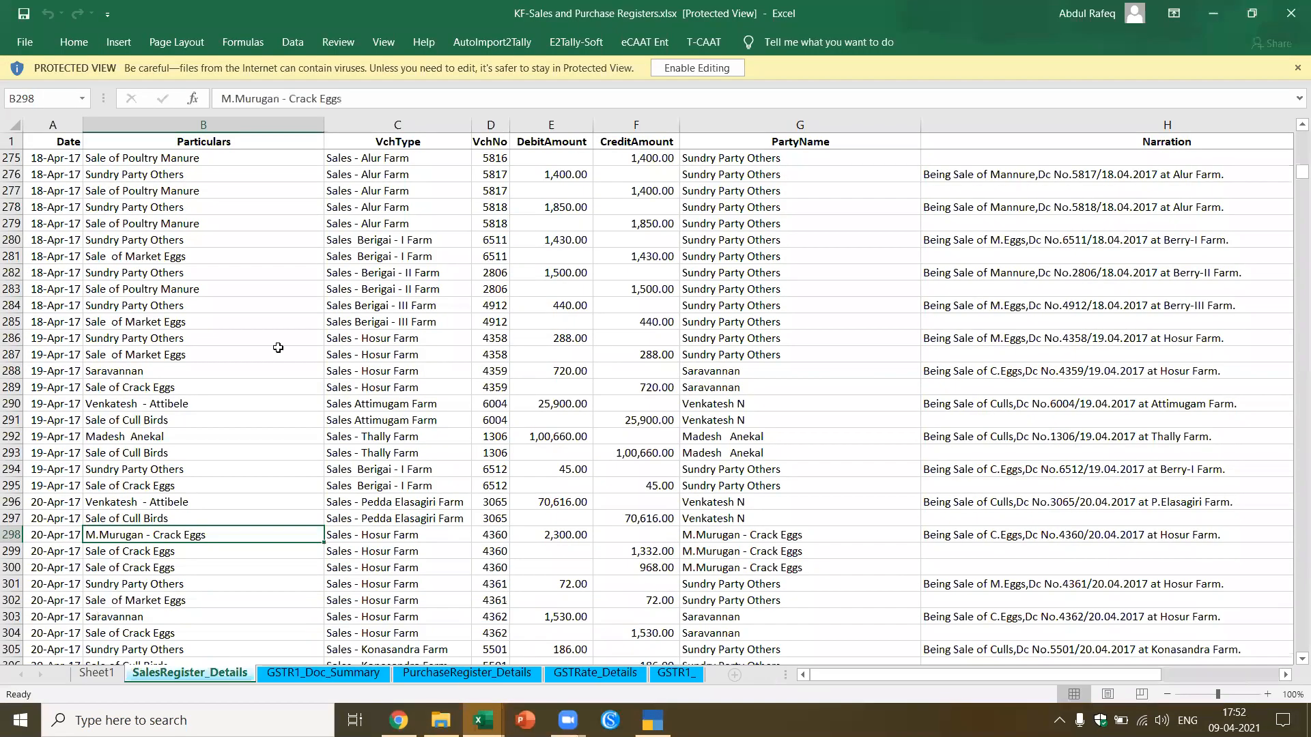
click(211, 320)
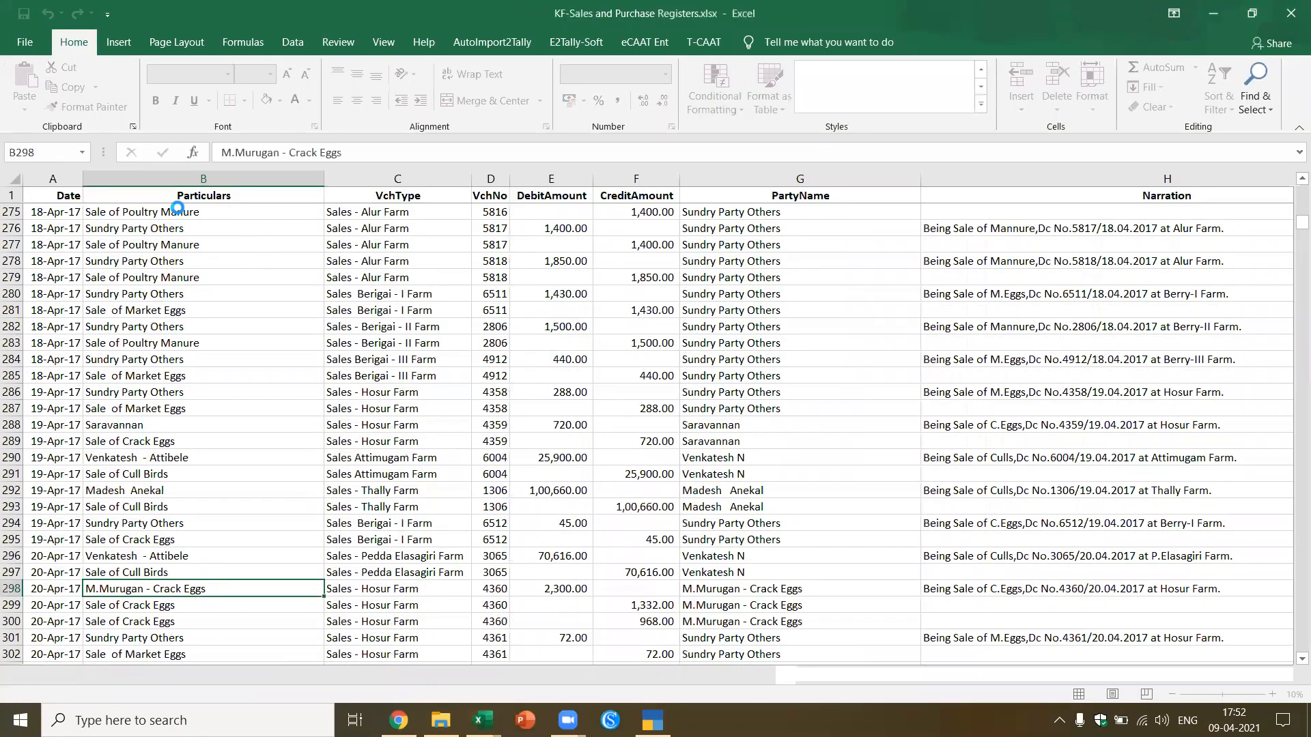
click(180, 212)
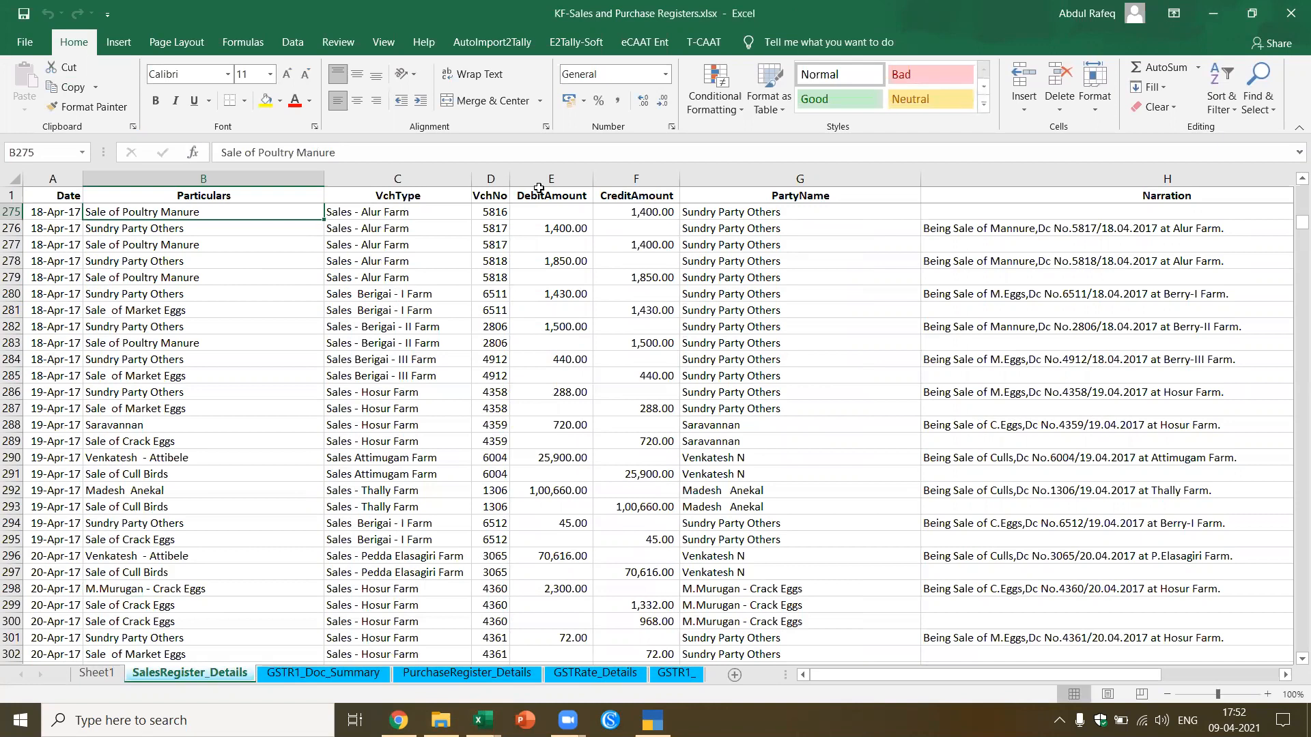
Step: Look through the GSTR1_Doc_Summary, PurchaseRegister_Details, GSTRate_Details and GSTR1_ sheets of the registers workbook
click(329, 675)
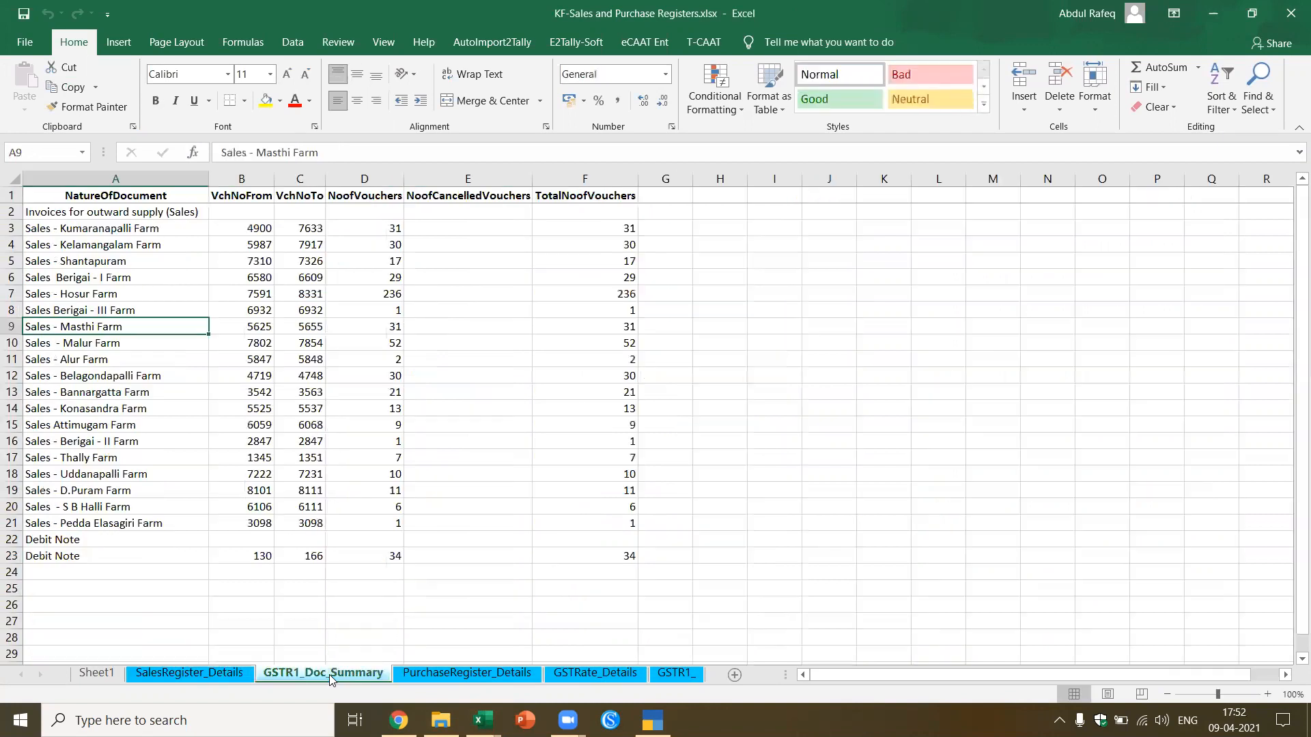
click(454, 673)
scroll(356, 381, up, 15)
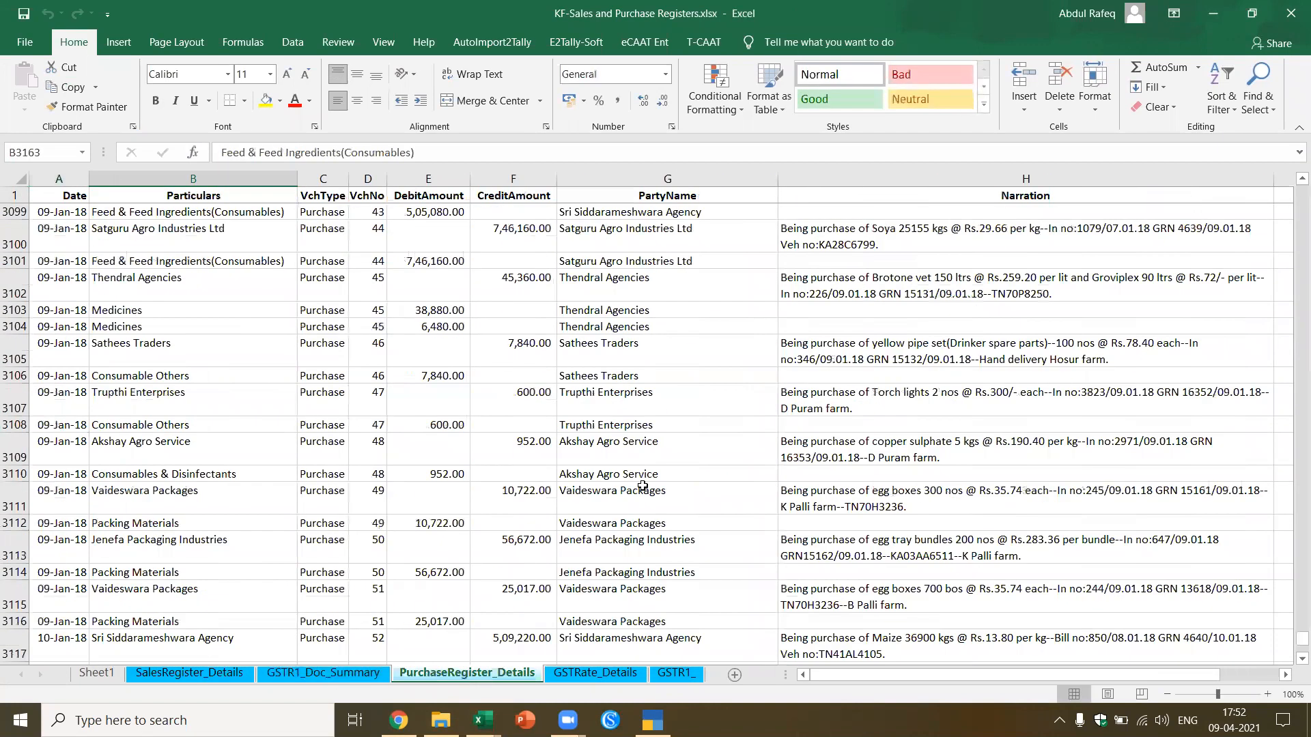
click(601, 673)
click(674, 673)
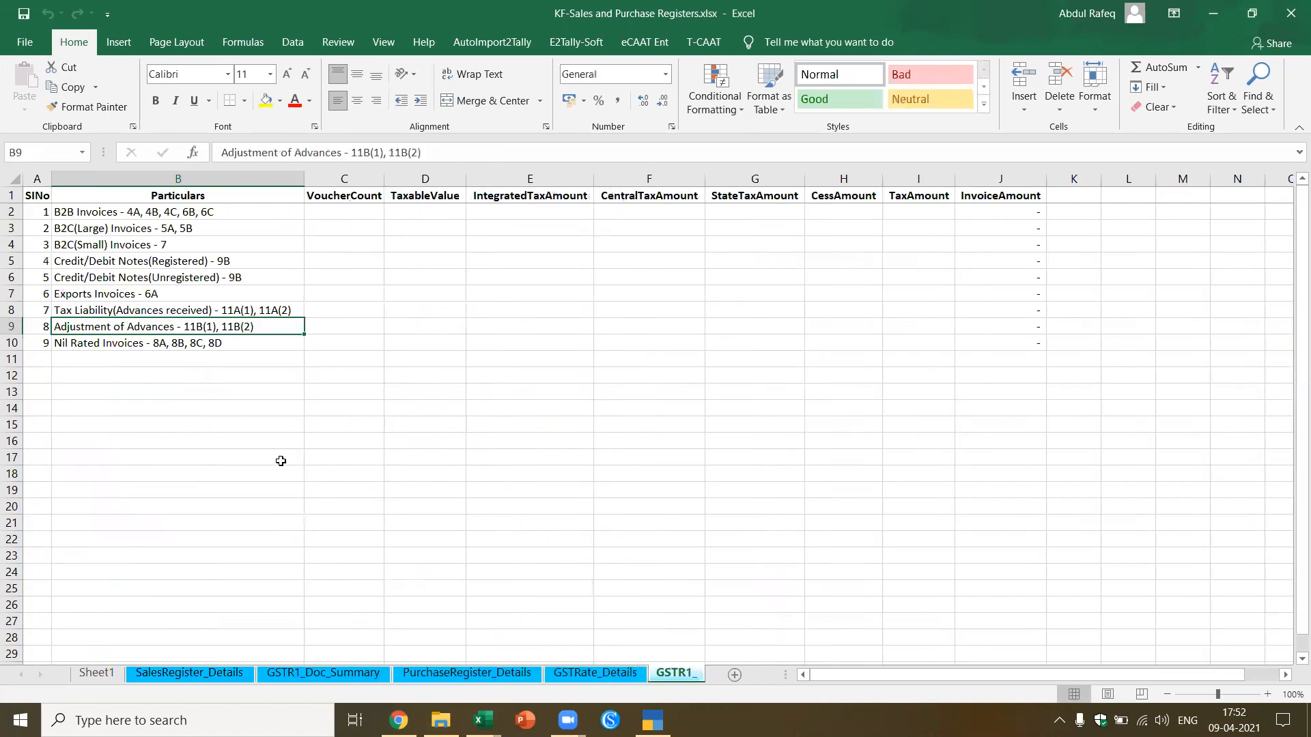
Step: Review the SalesRegister_Details sheet from its first record, and close the registers workbook
click(178, 673)
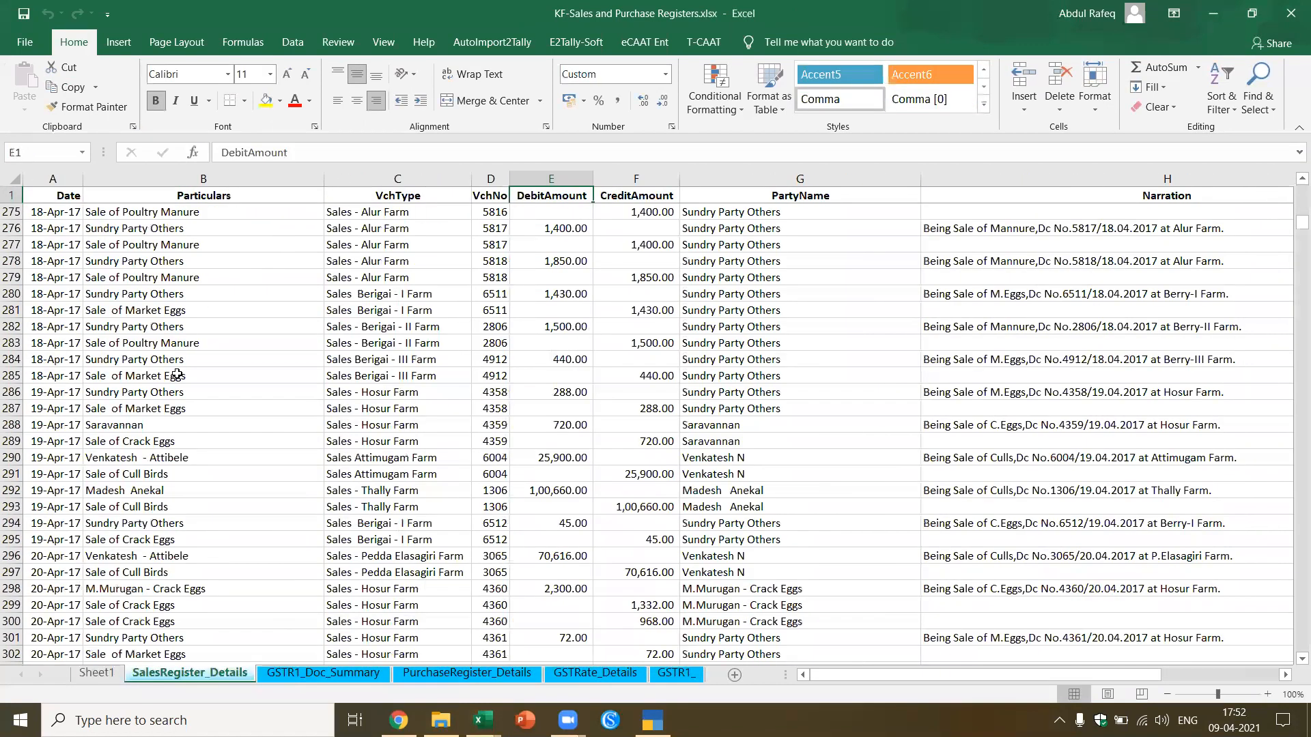
scroll(177, 374, up, 9)
click(152, 309)
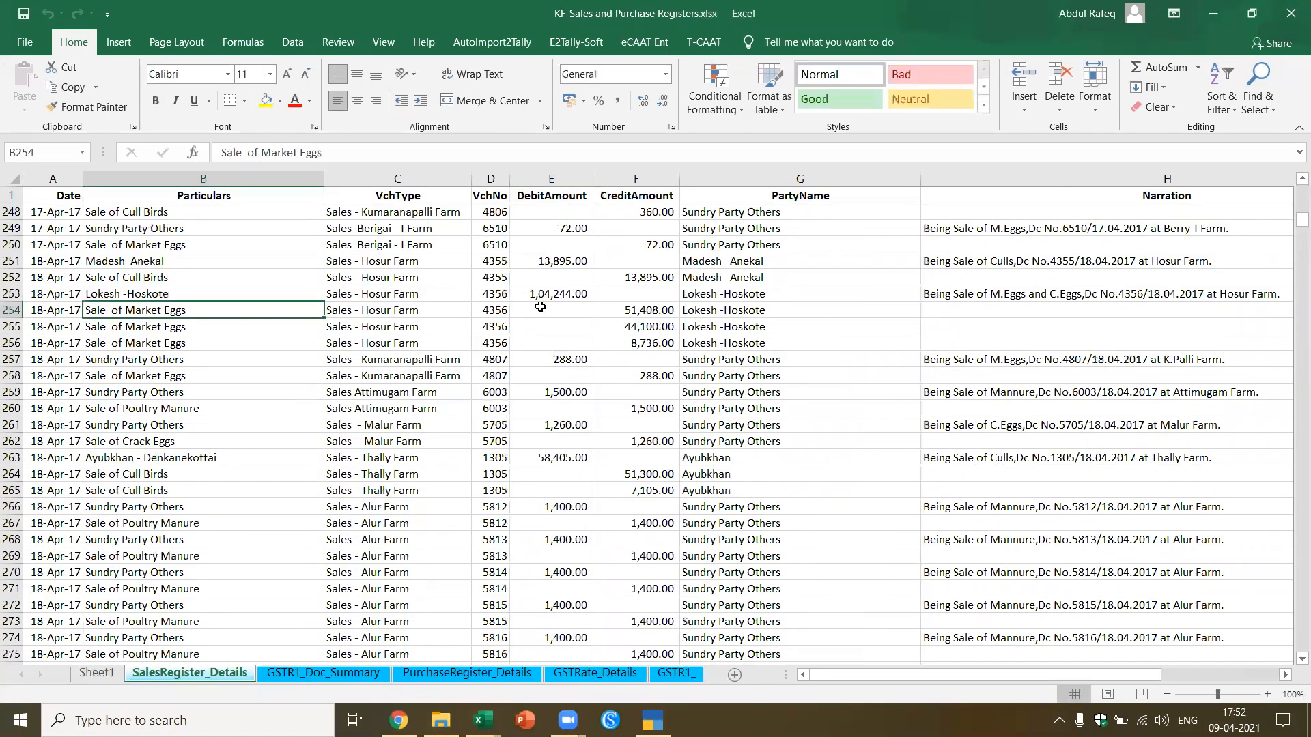
key(ctrl+Home)
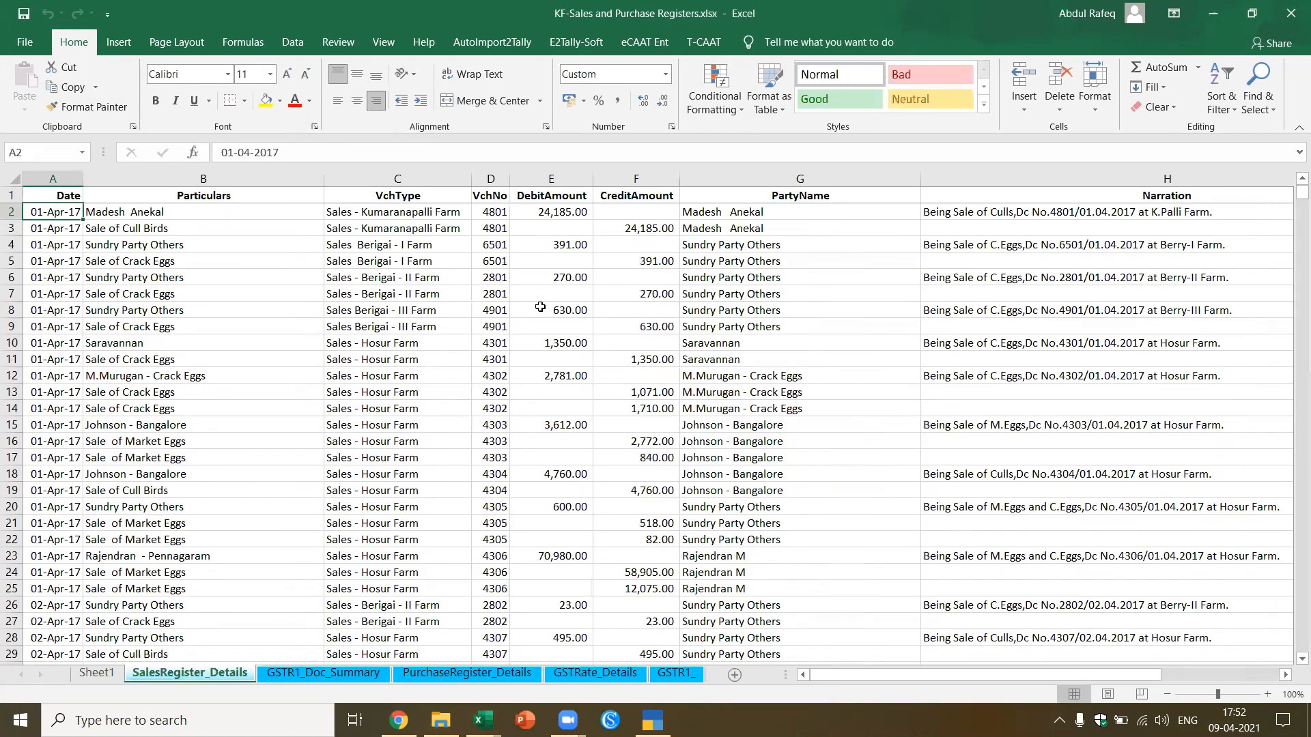
click(1285, 17)
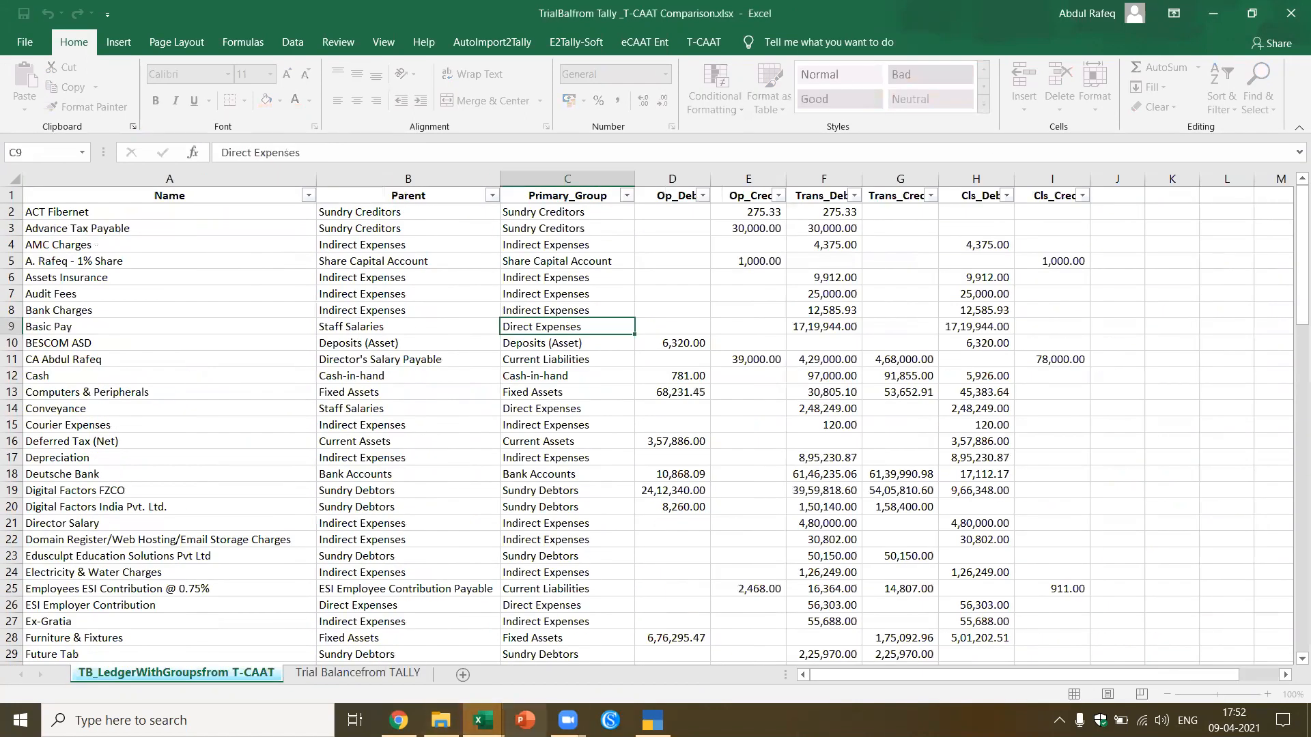
Step: Switch to TallyPrime, leave the Statistics report and shut the ABC Farms Pvt Ltd company
click(650, 718)
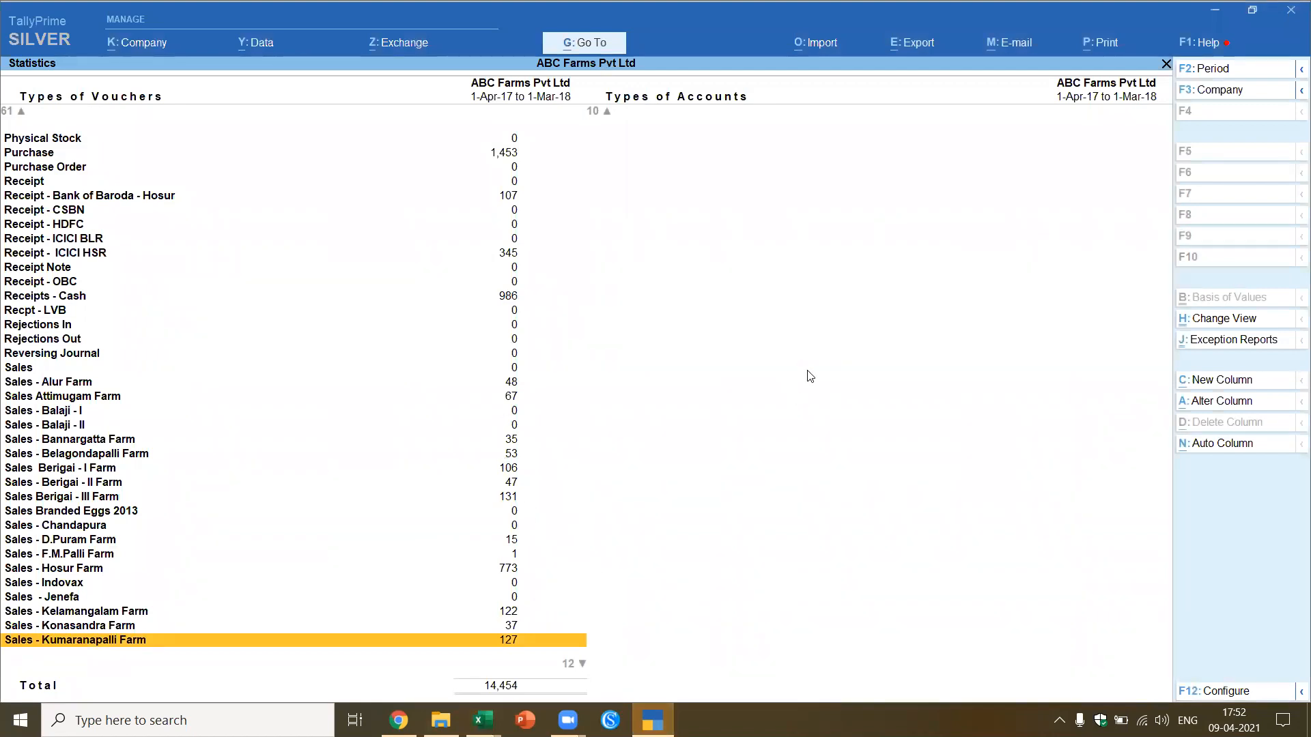
key(Escape)
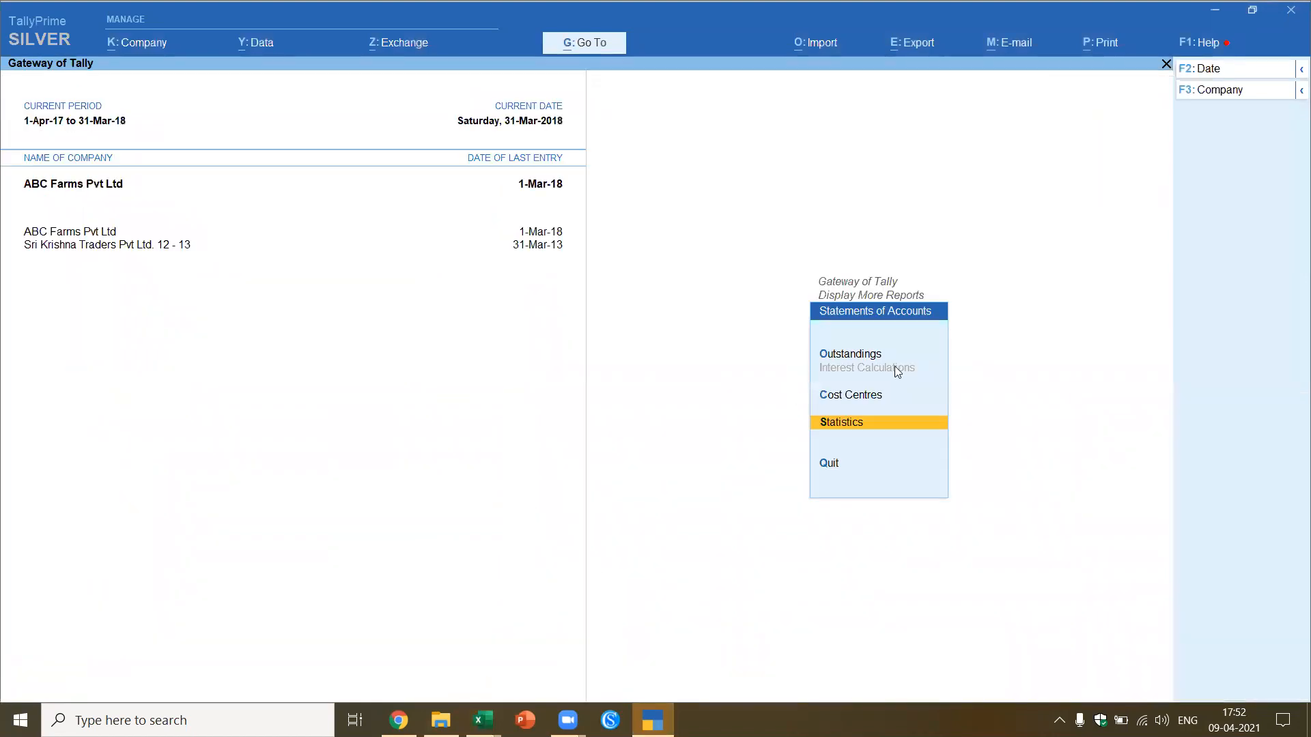
key(Escape)
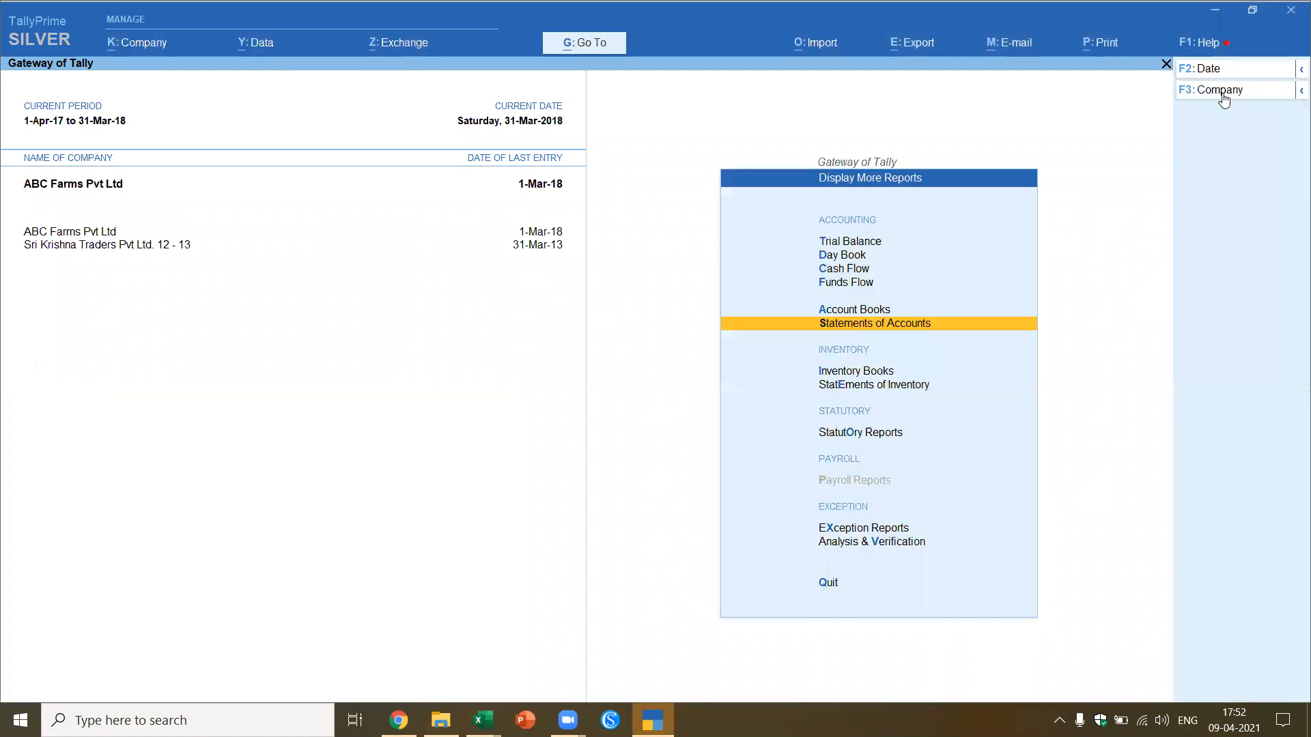
click(1222, 90)
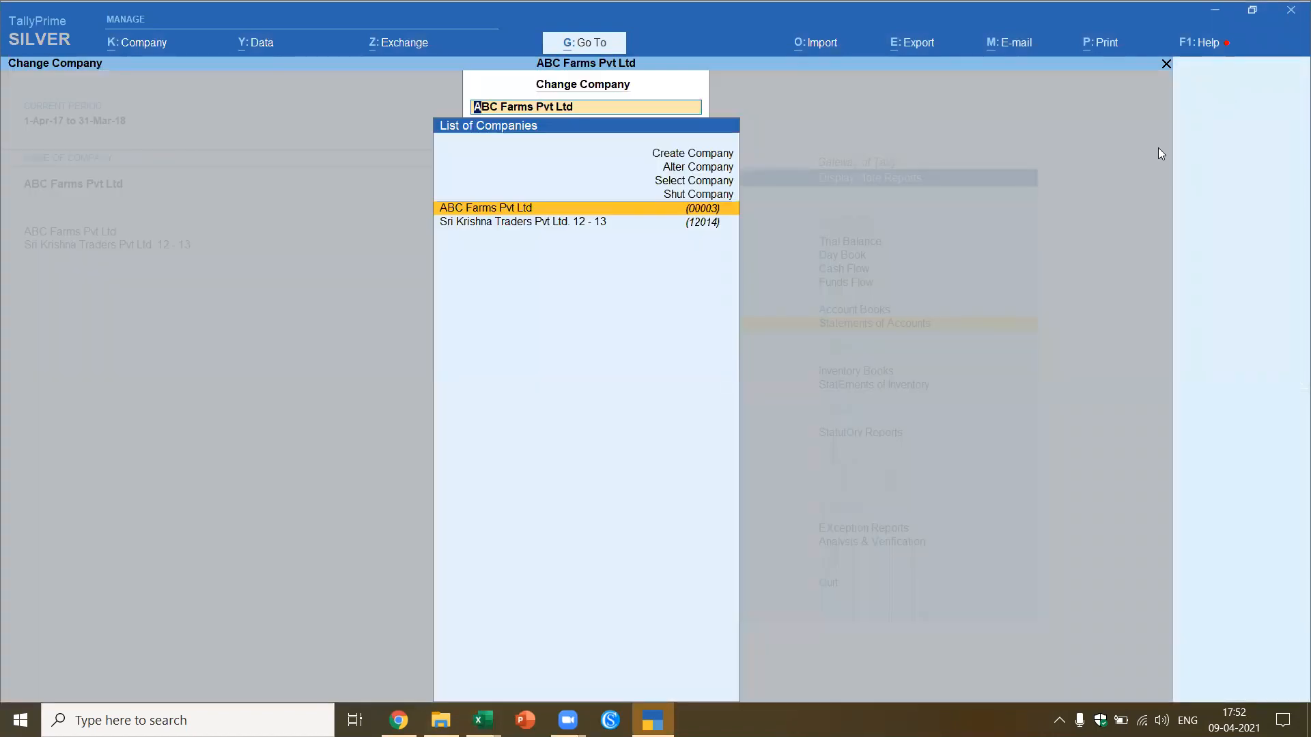
key(Up)
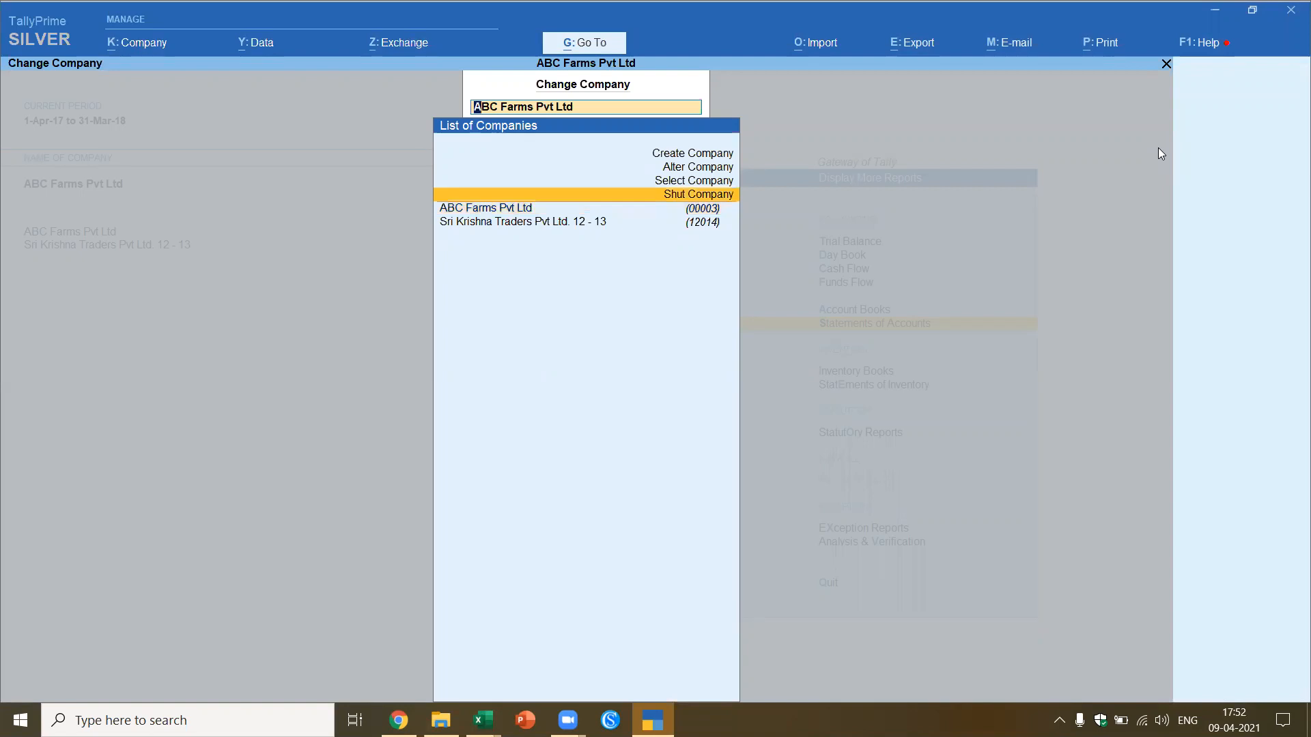
key(Return)
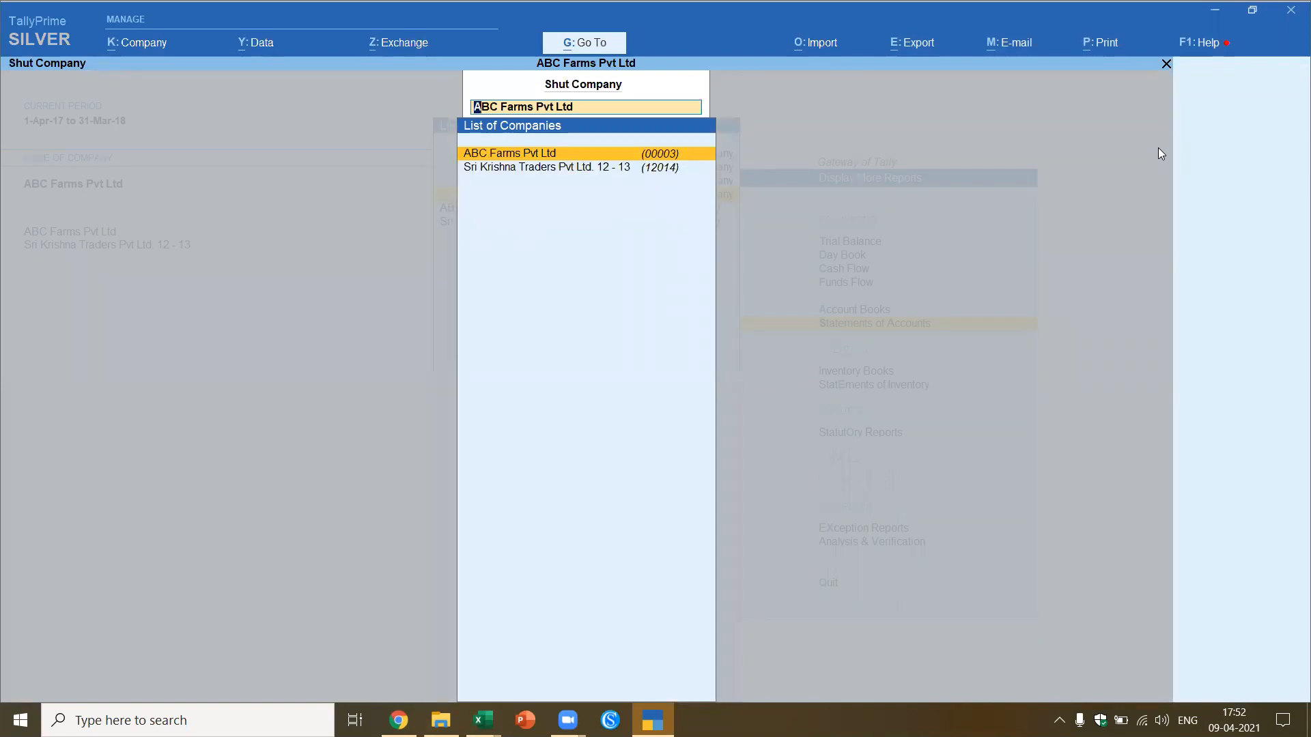
key(Return)
key(Return)
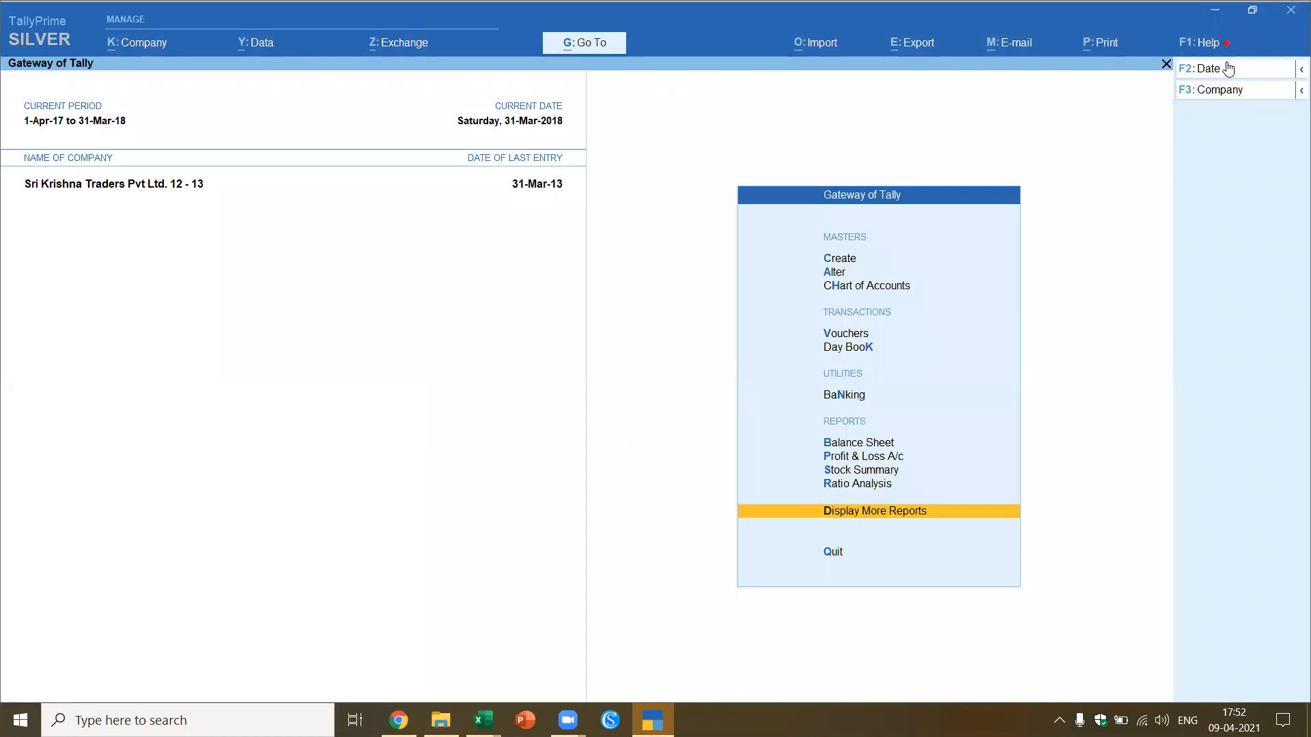
Step: Set the reporting period for Sri Krishna Traders Pvt Ltd. 12 - 13 to 1-Apr-12 to 31-Mar-13
key(alt+F2)
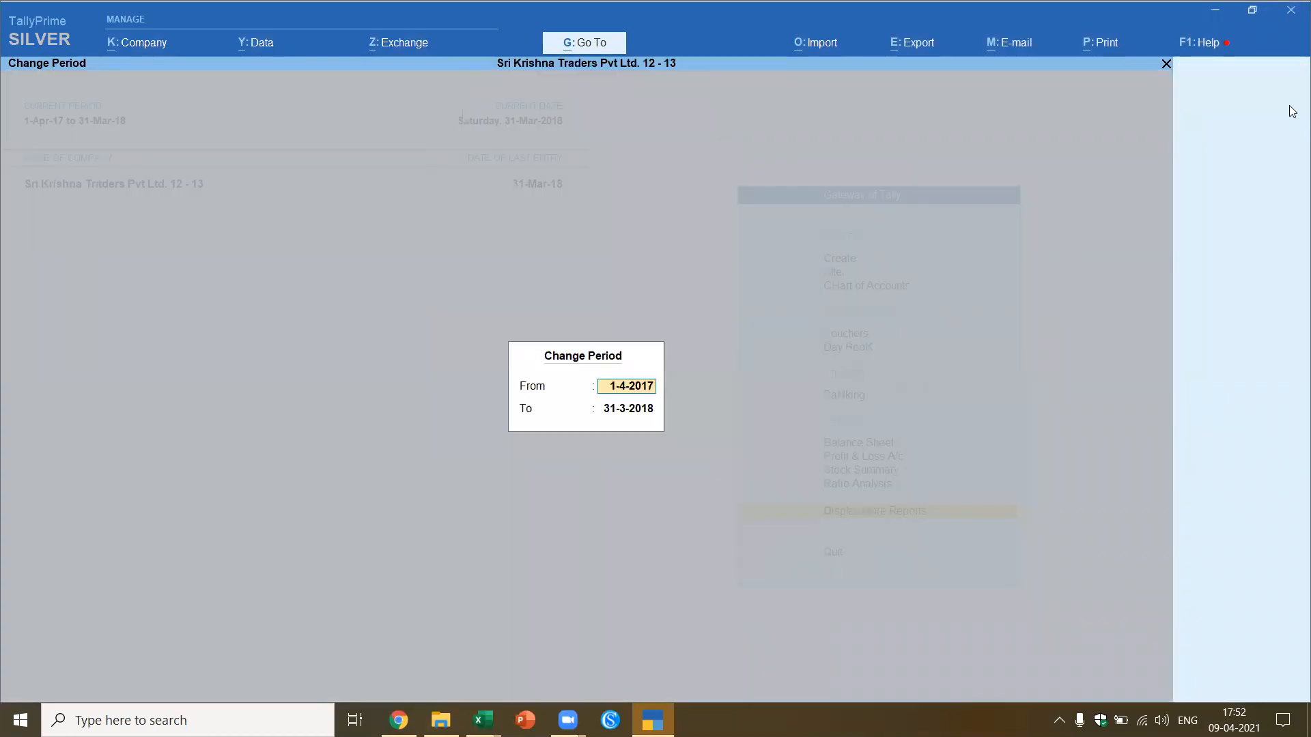
text(a12)
key(Return)
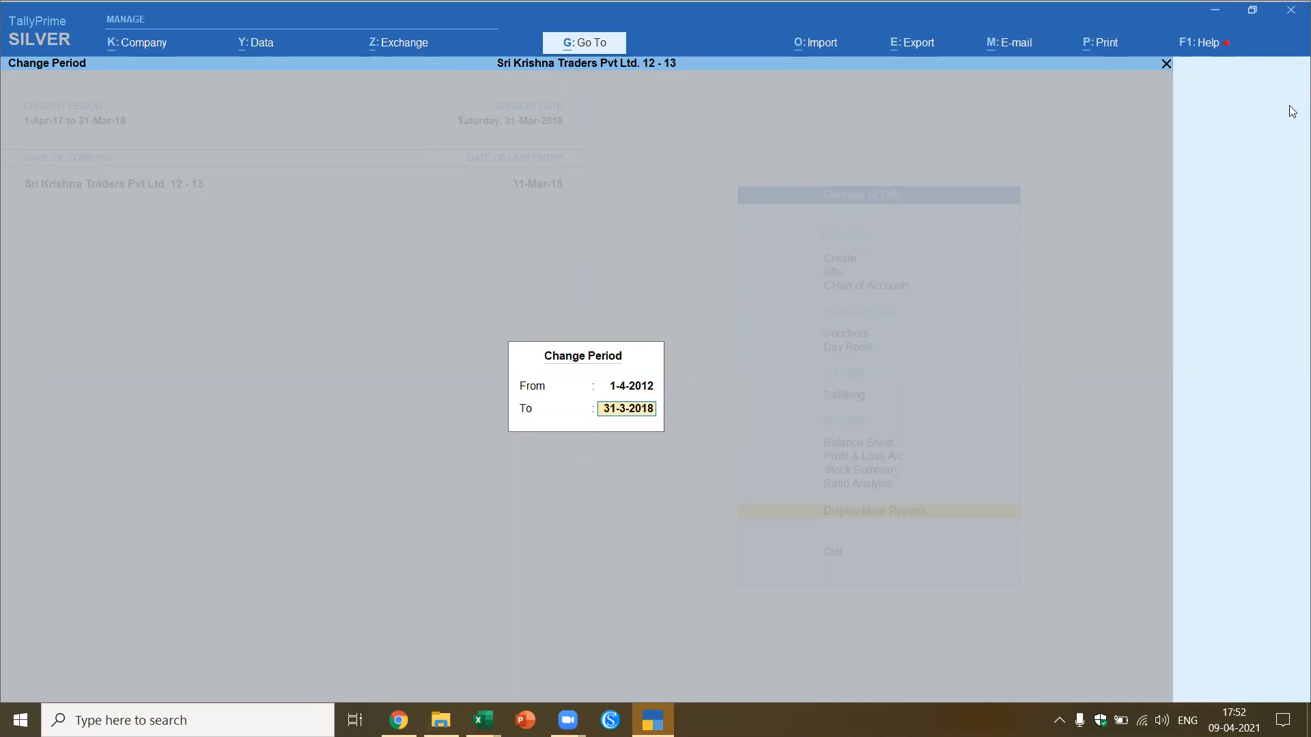
text(m13)
key(Return)
Step: View the voucher and account statistics of Sri Krishna Traders, and return to the Gateway of Tally
key(d)
key(s)
key(s)
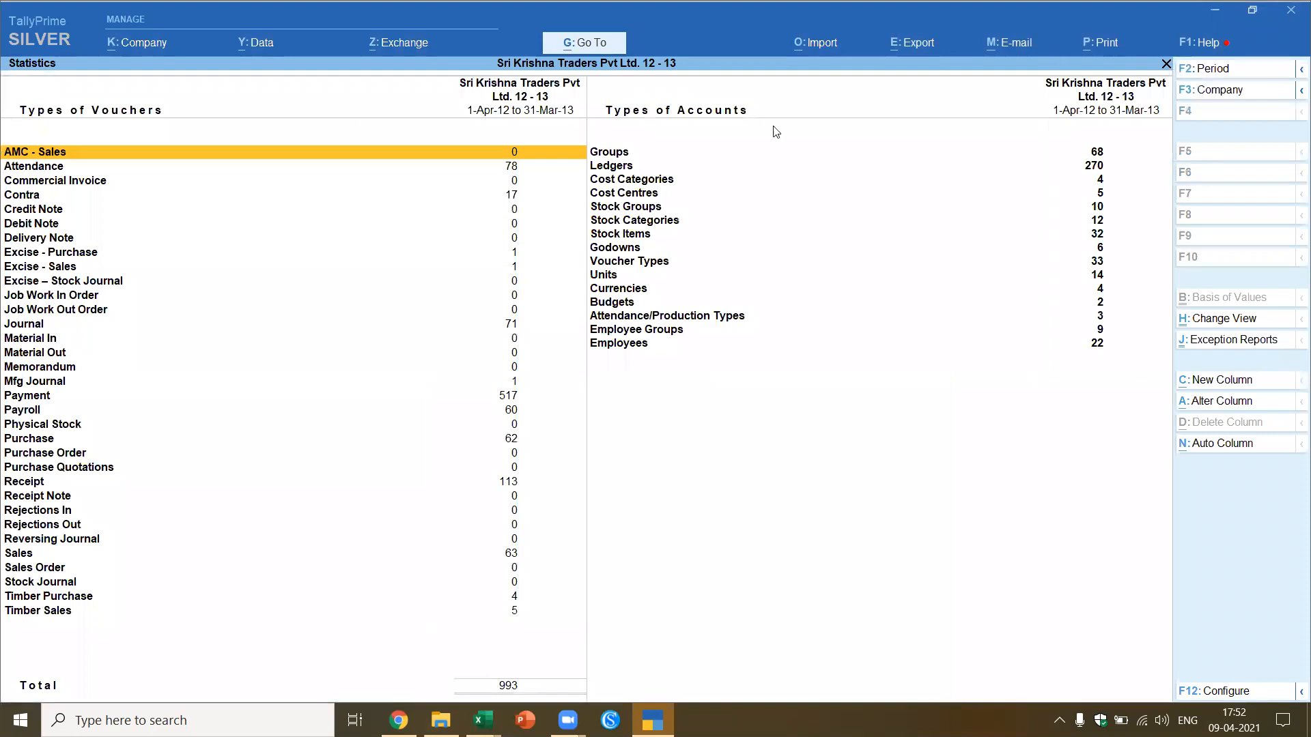
key(Escape)
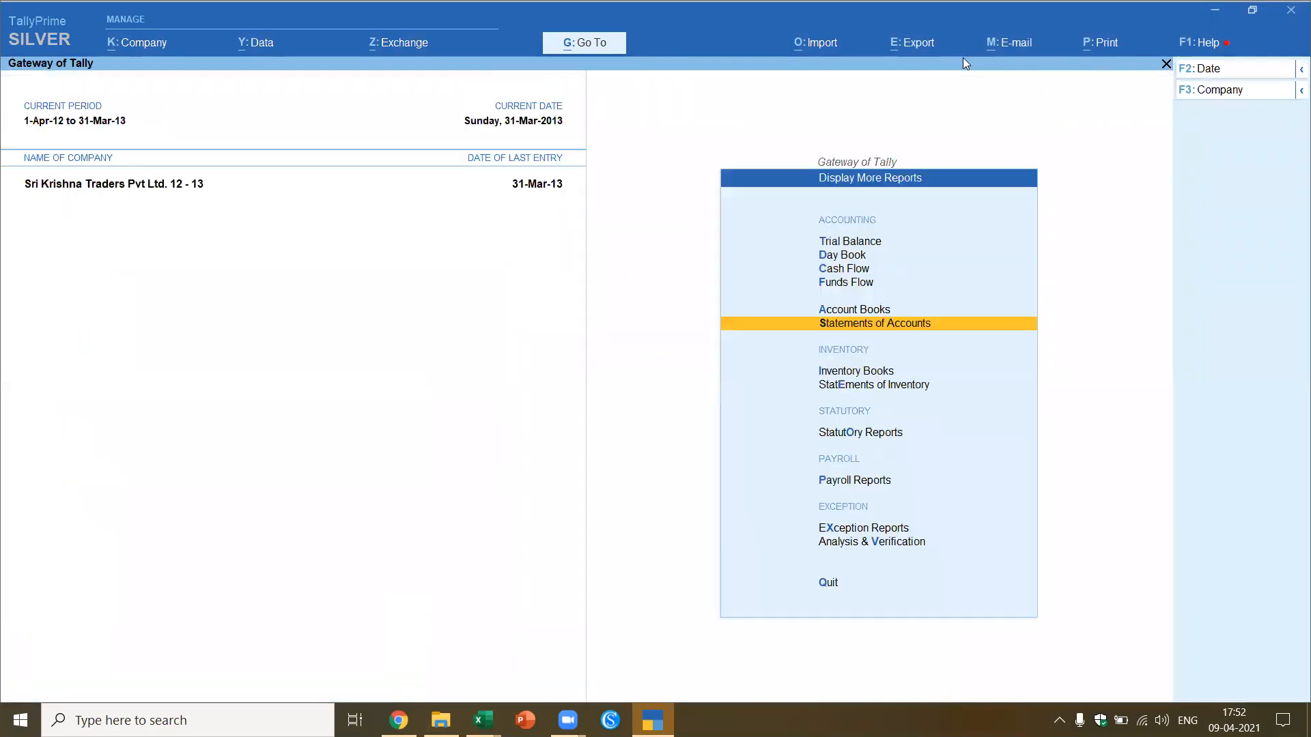
key(Escape)
Step: View the Balance Sheet and Profit & Loss A/c of Sri Krishna Traders, and return to the trial balance comparison workbook in Excel
key(b)
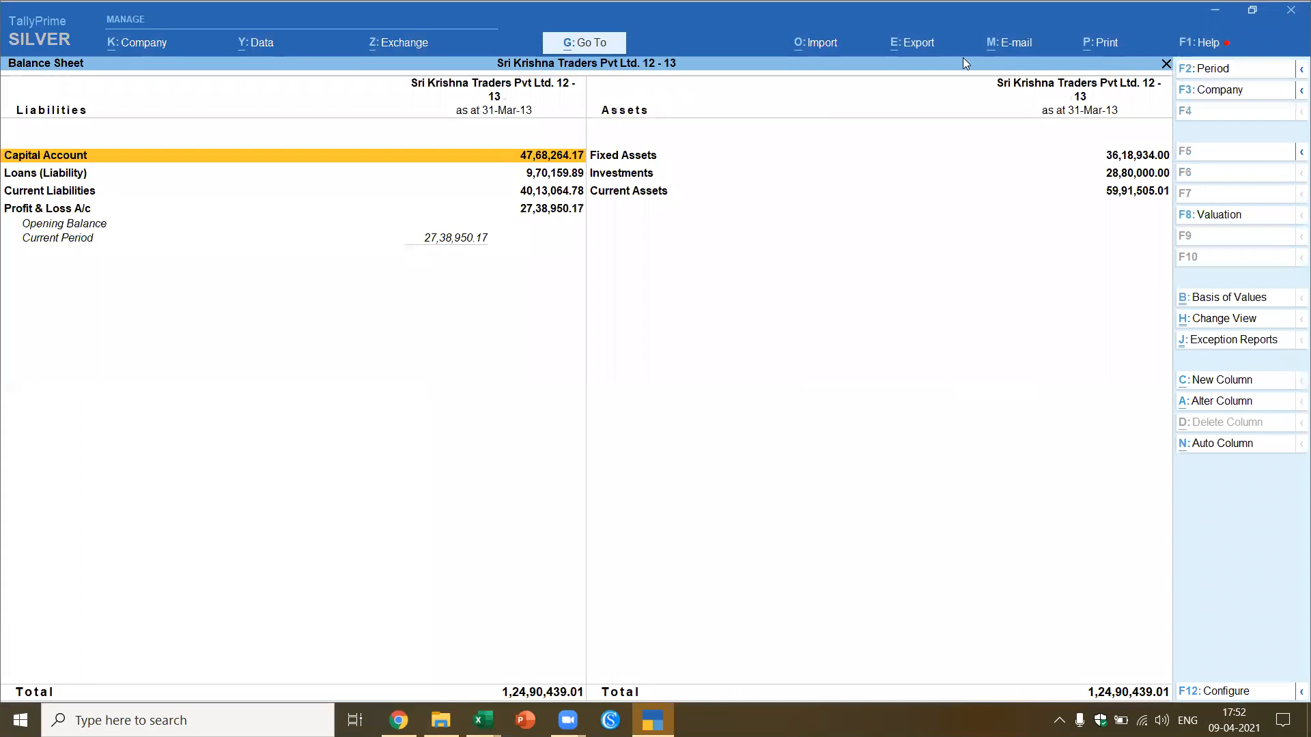
key(Escape)
key(Down)
key(Return)
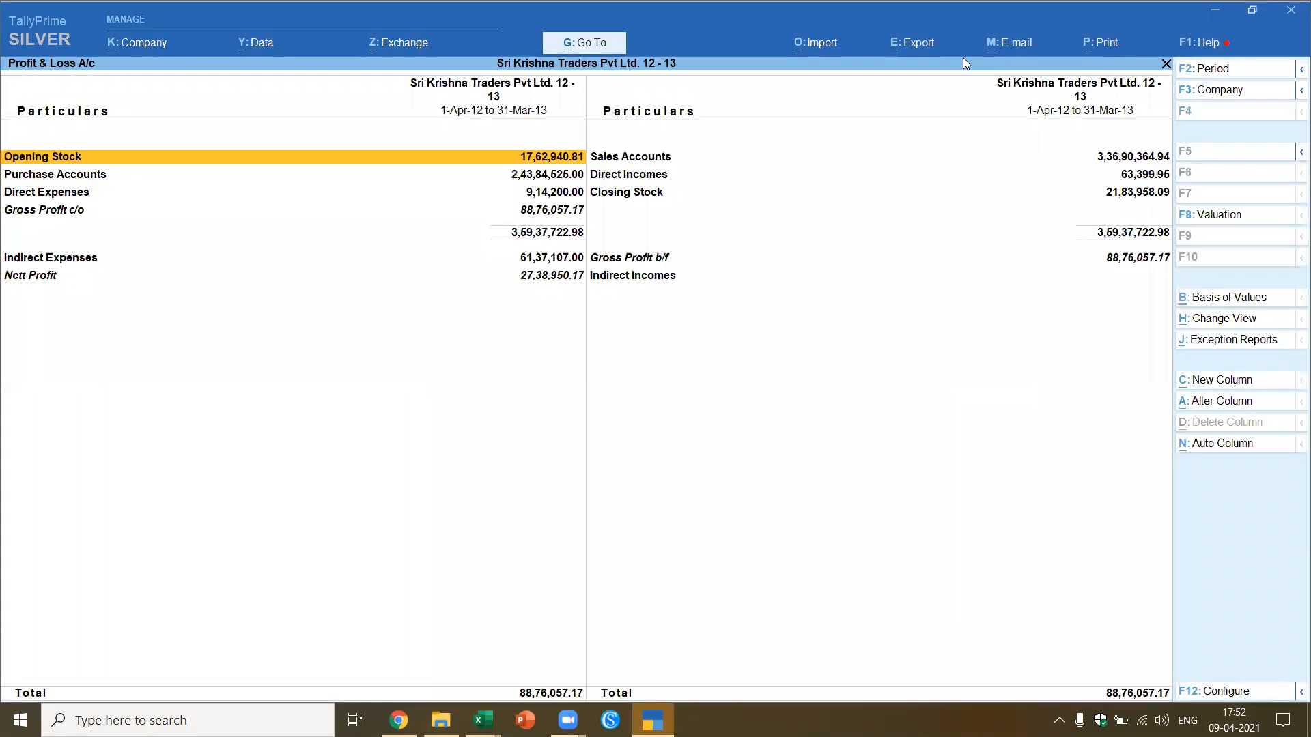
key(Escape)
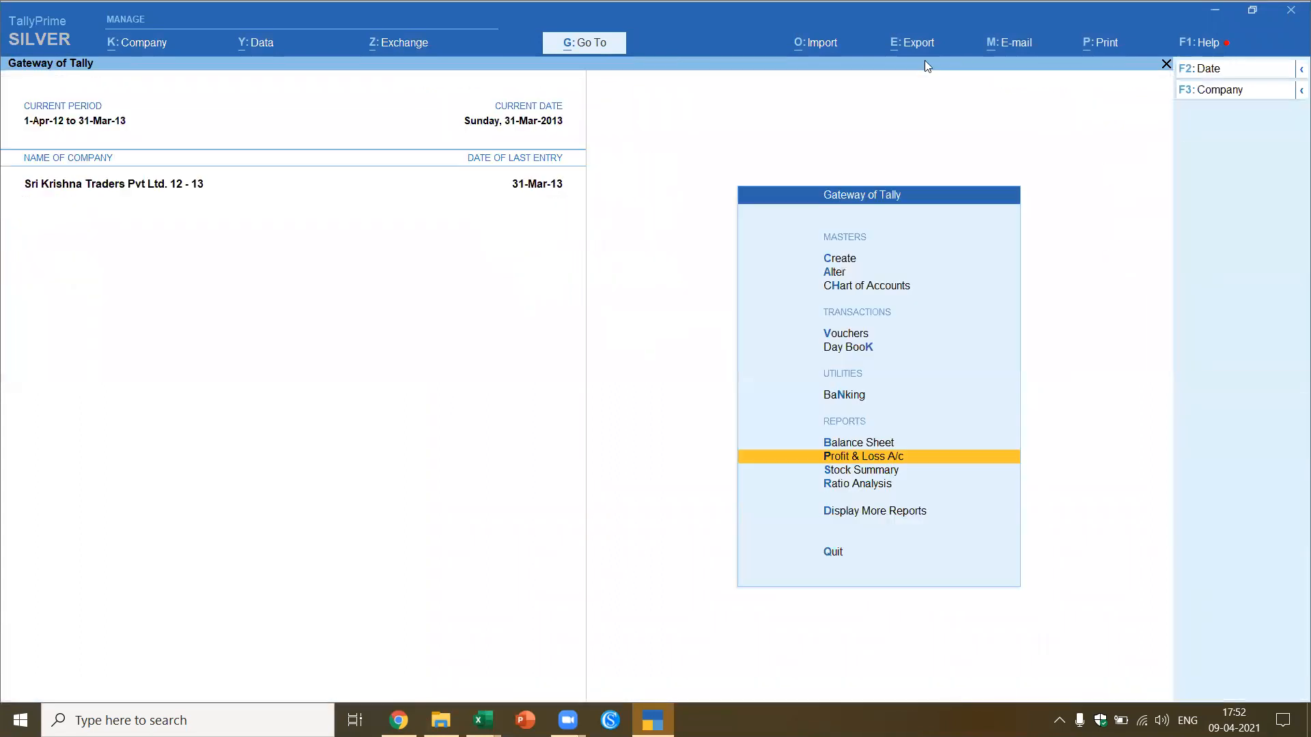
click(1222, 10)
click(454, 279)
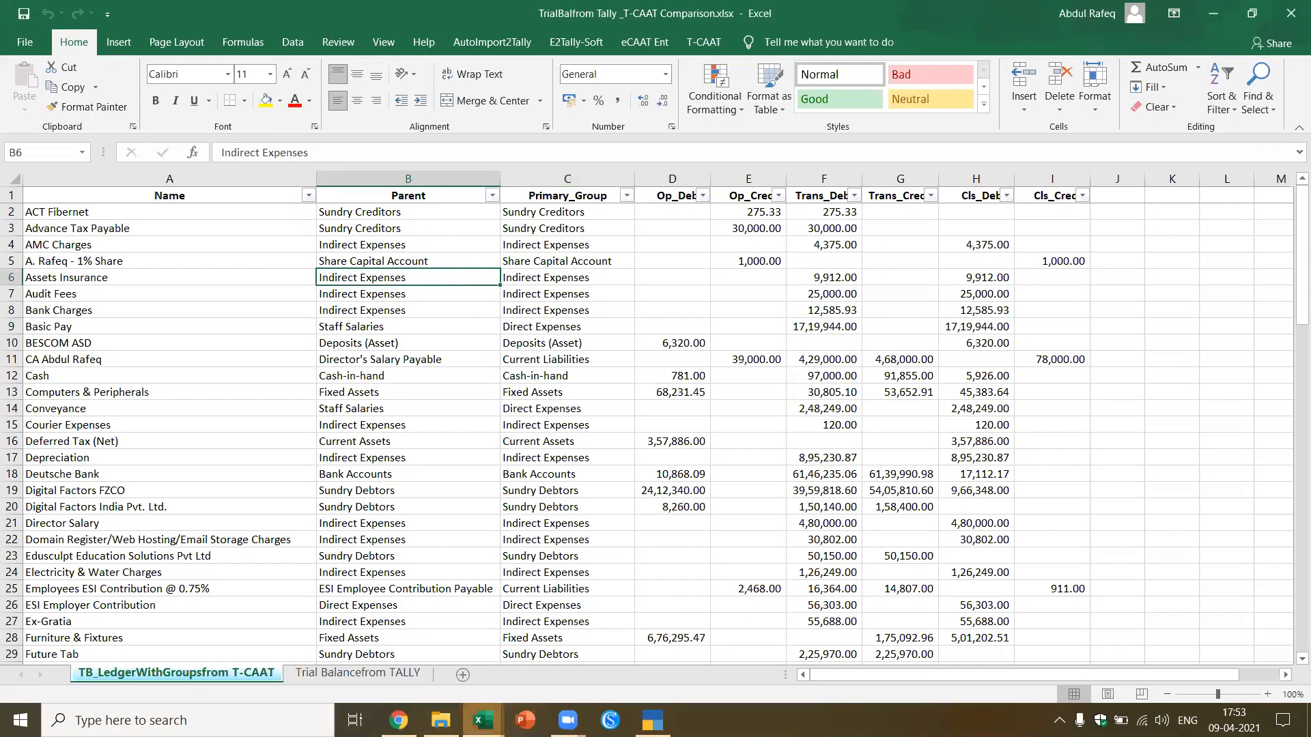
Step: Switch to the DayBook_58.xlsx workbook and close it without saving its changes
mouse_move(483, 721)
click(420, 638)
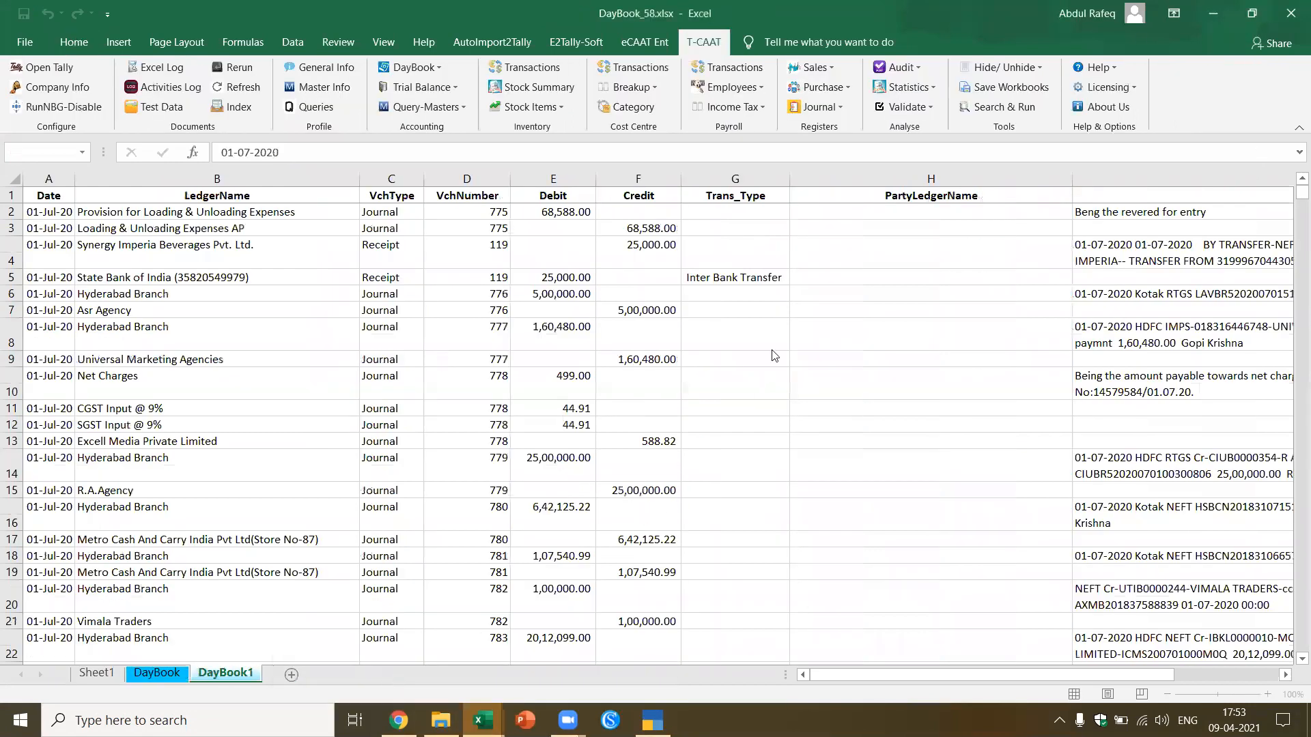
click(1290, 14)
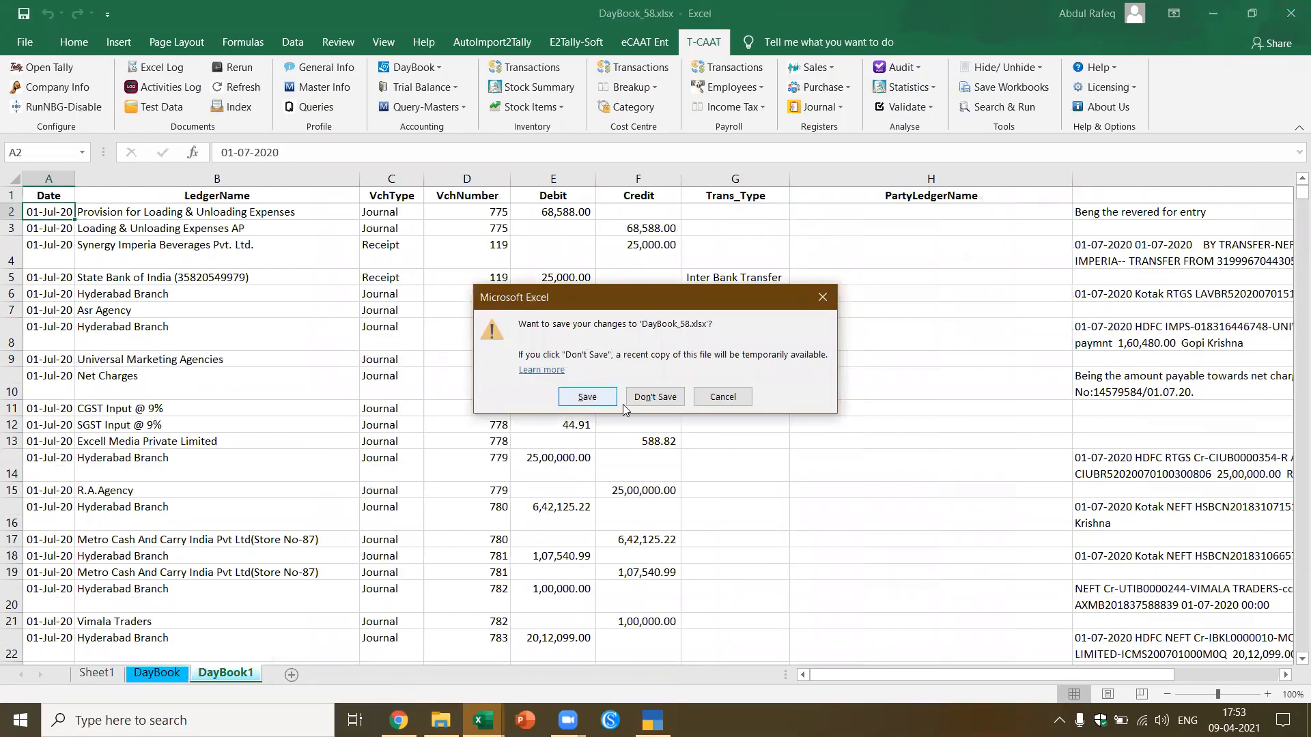
click(654, 397)
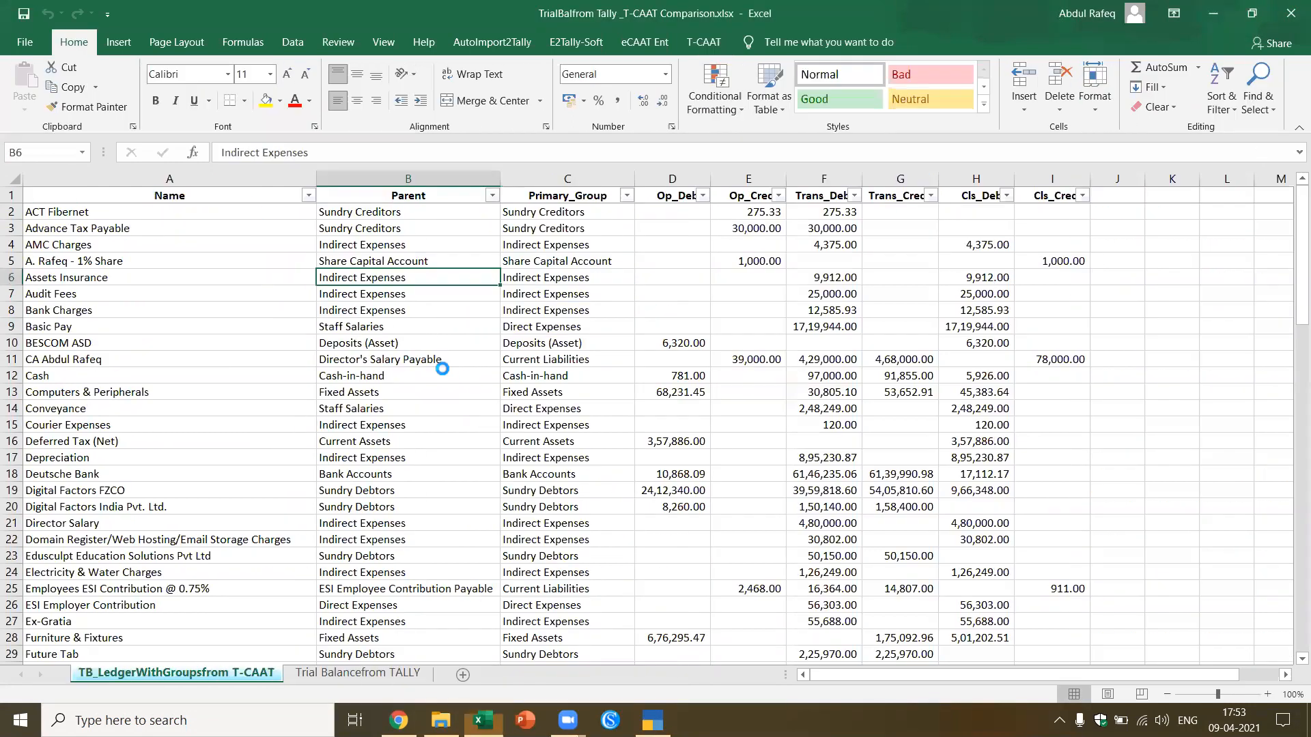
ctrl+click(479, 351)
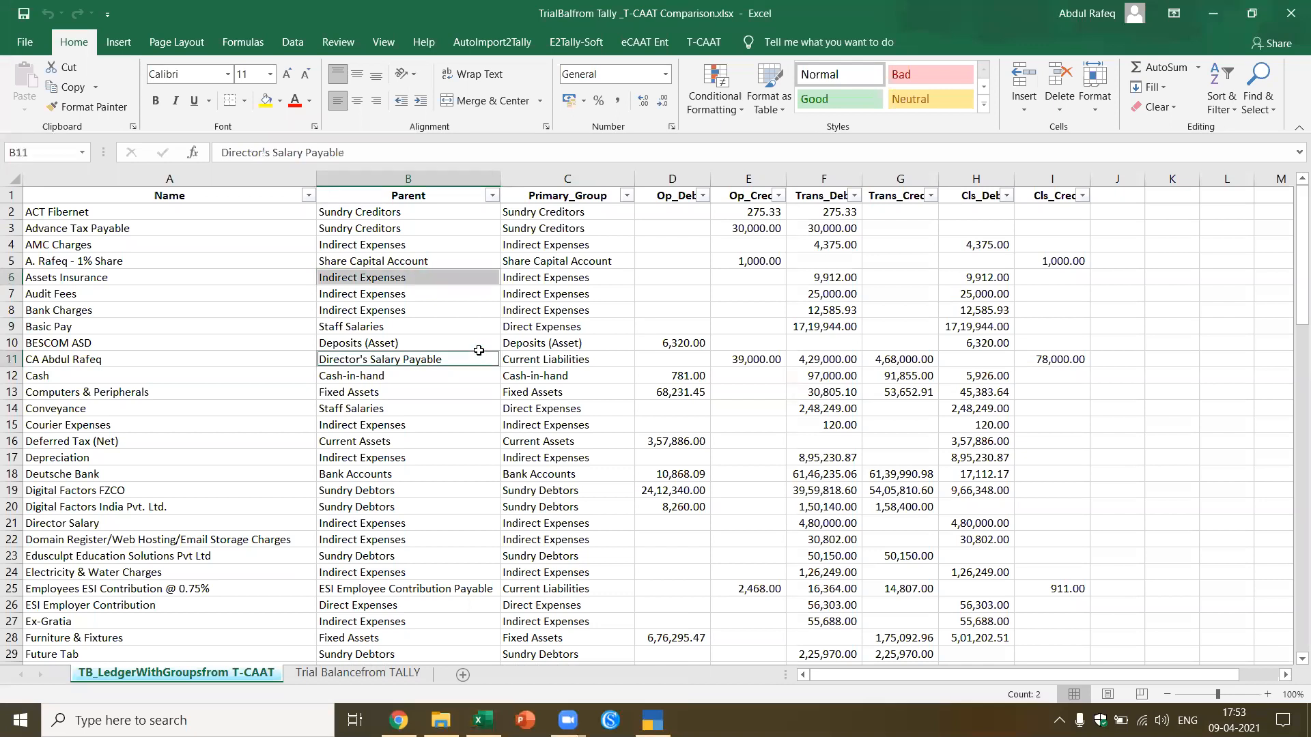
click(594, 316)
click(555, 375)
click(555, 455)
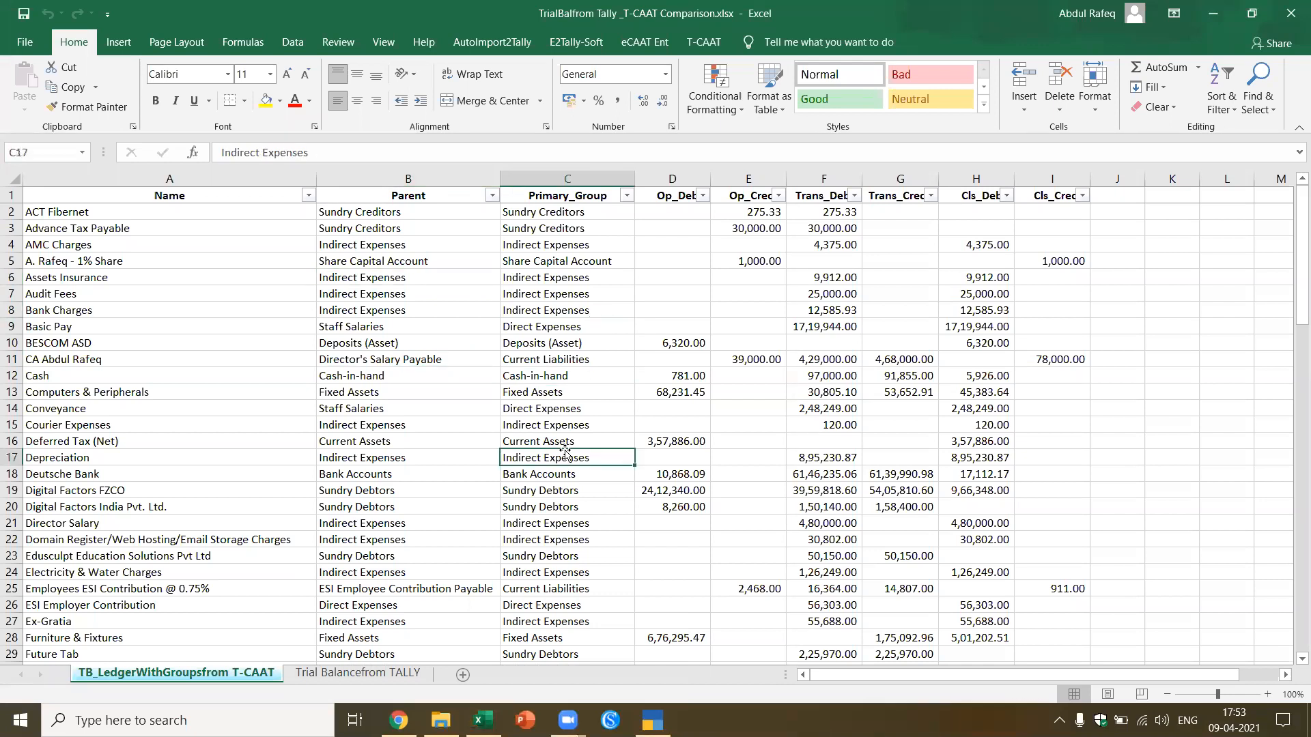
Step: Create a blank workbook and import the trial balance of closing ledger balances from Tally with the default fields
key(ctrl+n)
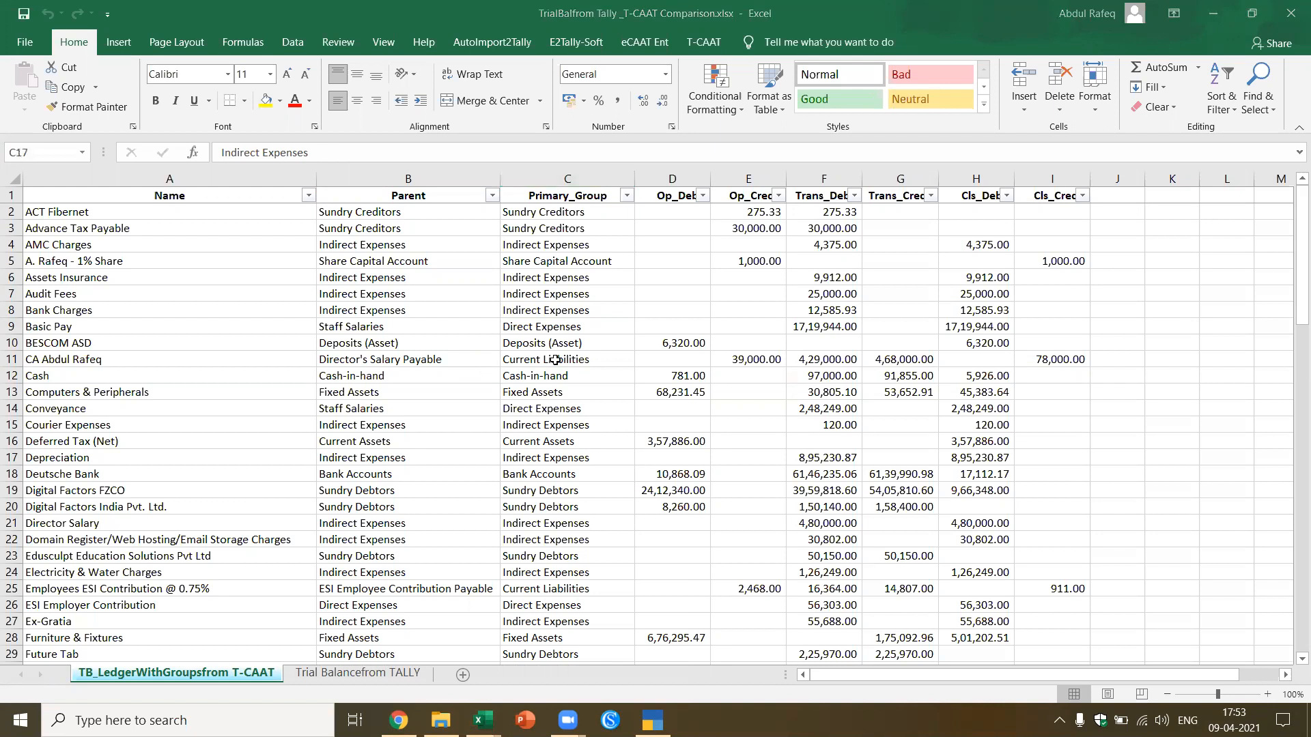
click(703, 43)
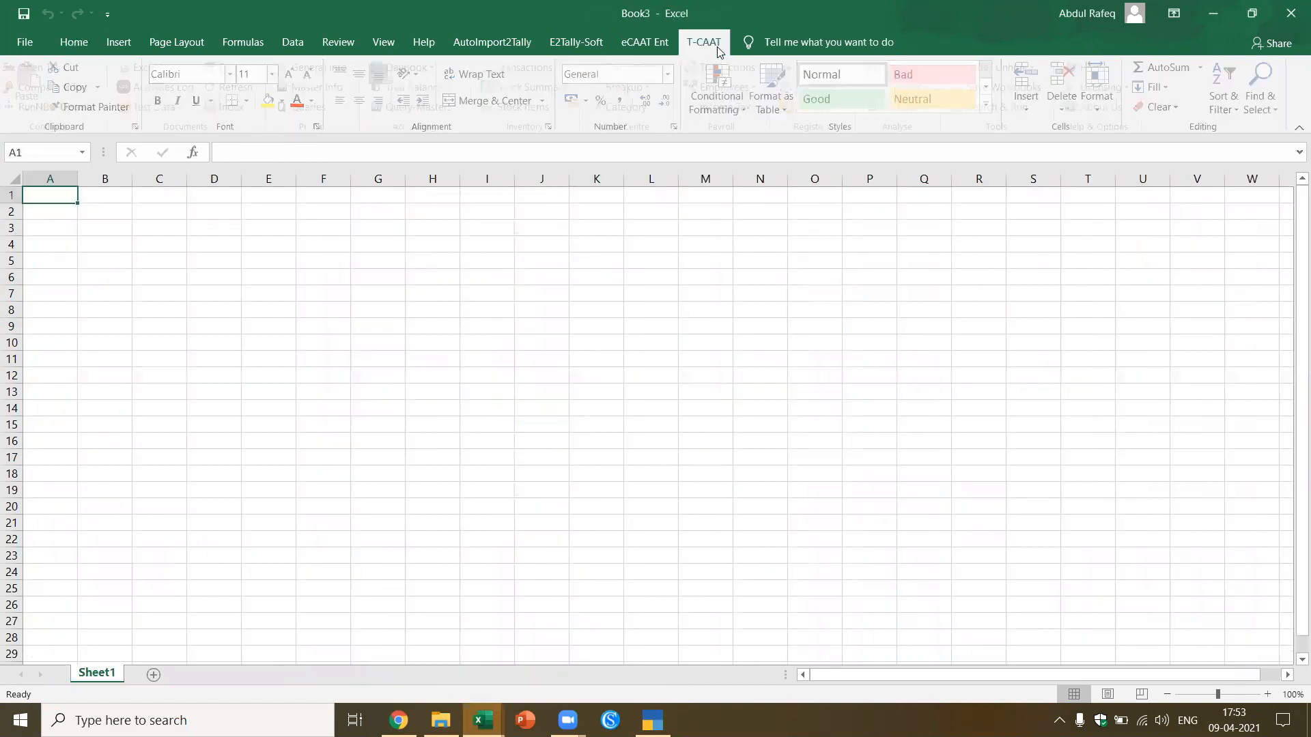
click(448, 87)
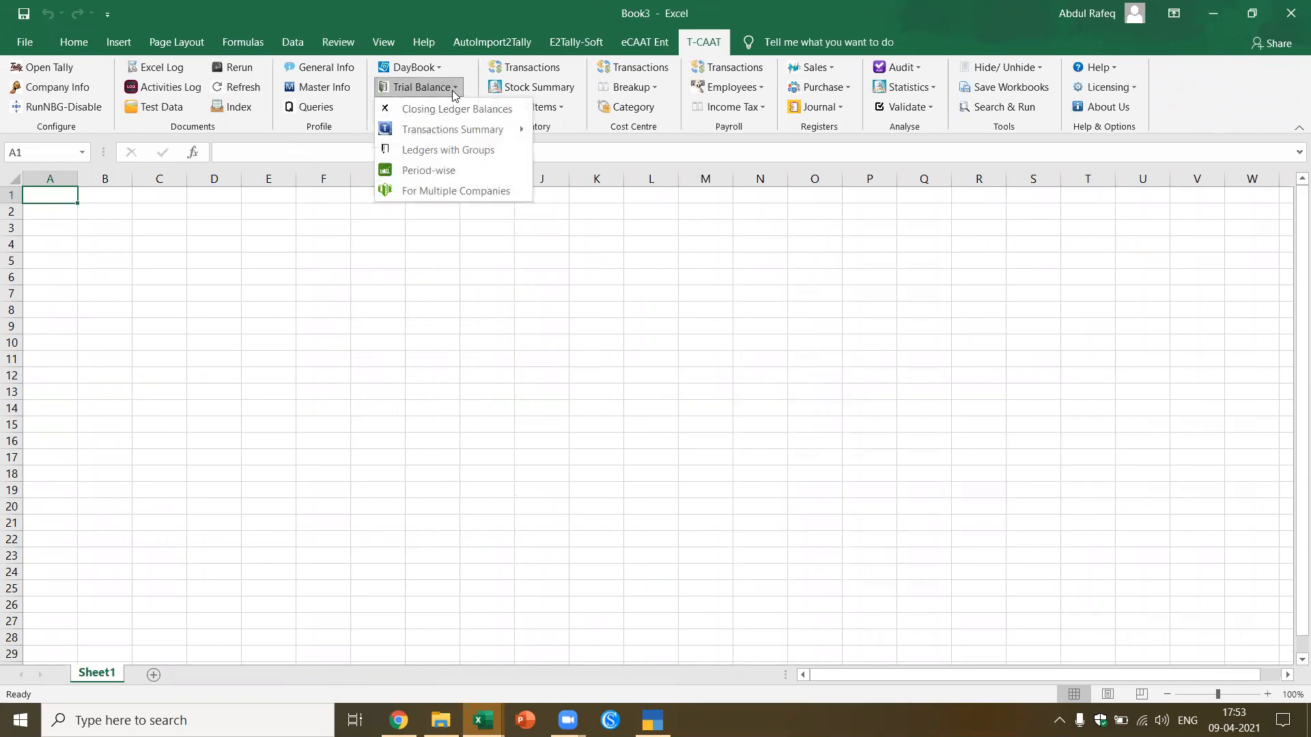
click(451, 107)
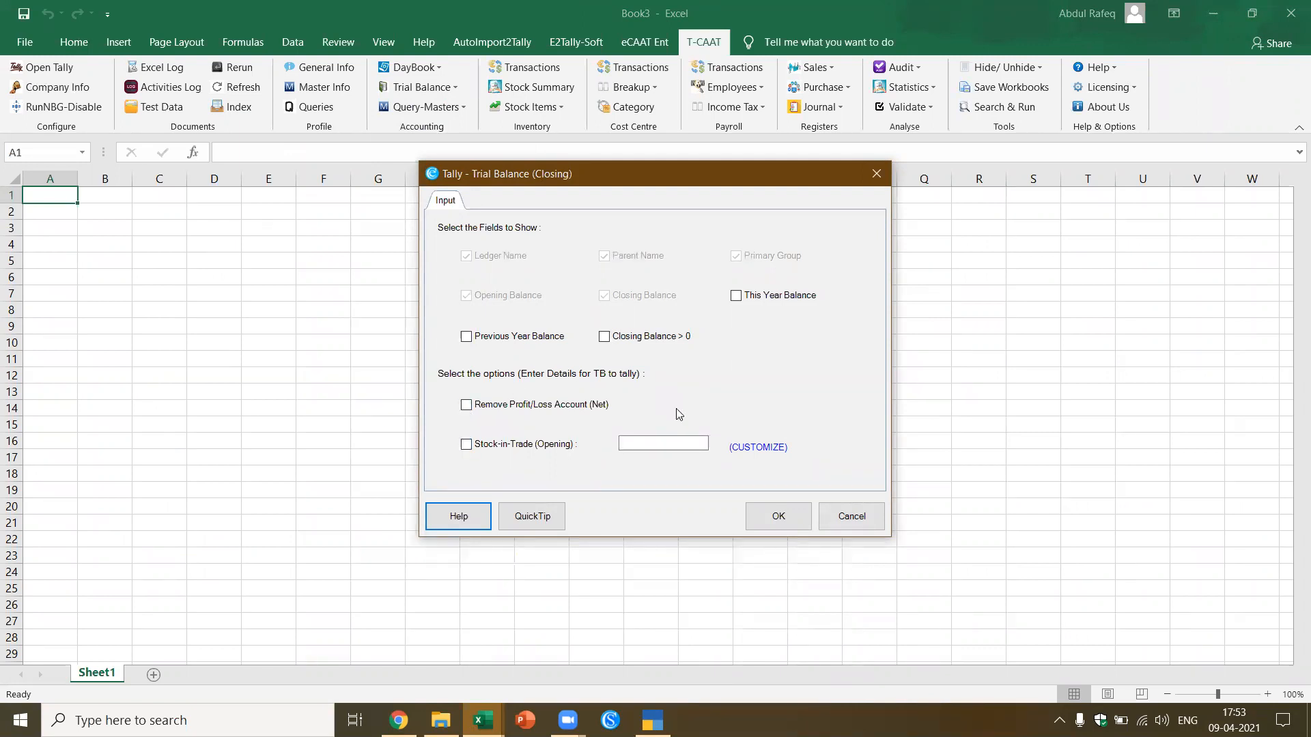
click(770, 521)
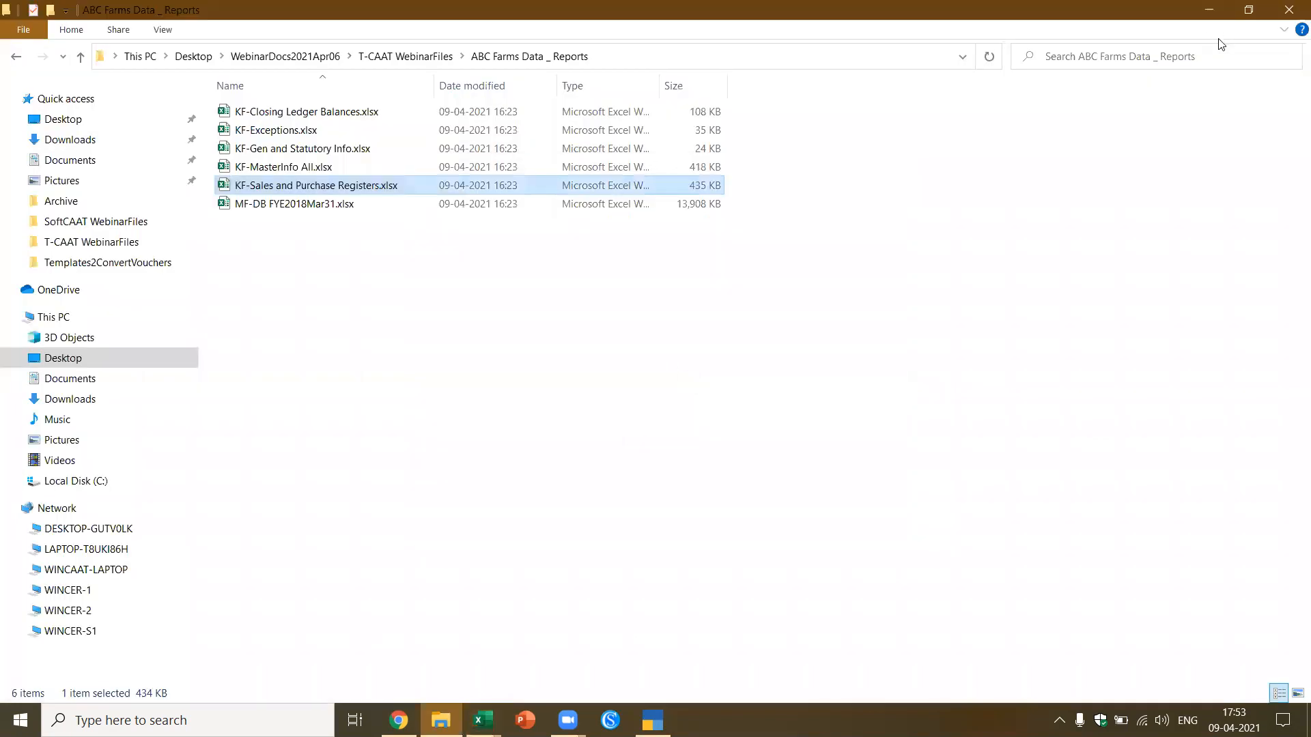
click(1202, 4)
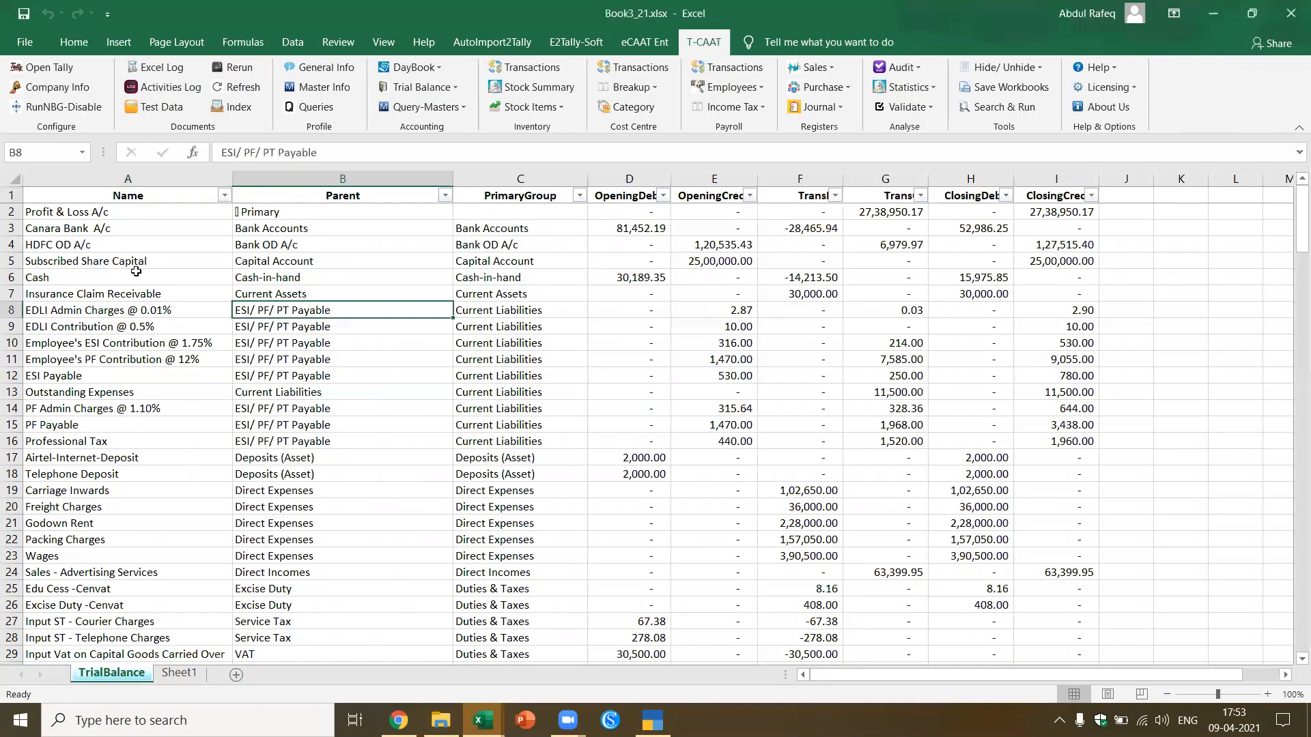
Step: Import the trial balance with ledger-wise transaction details from Tally and look over its ledger rows
click(136, 193)
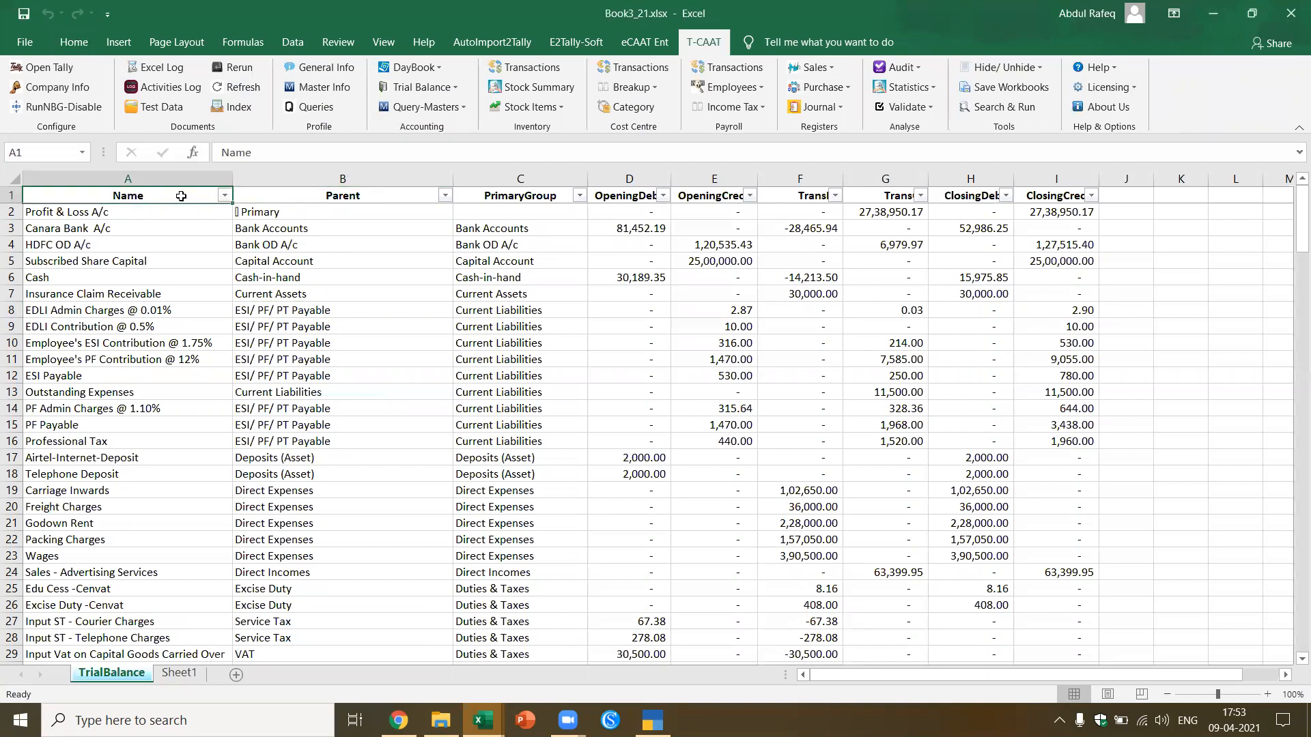
click(454, 90)
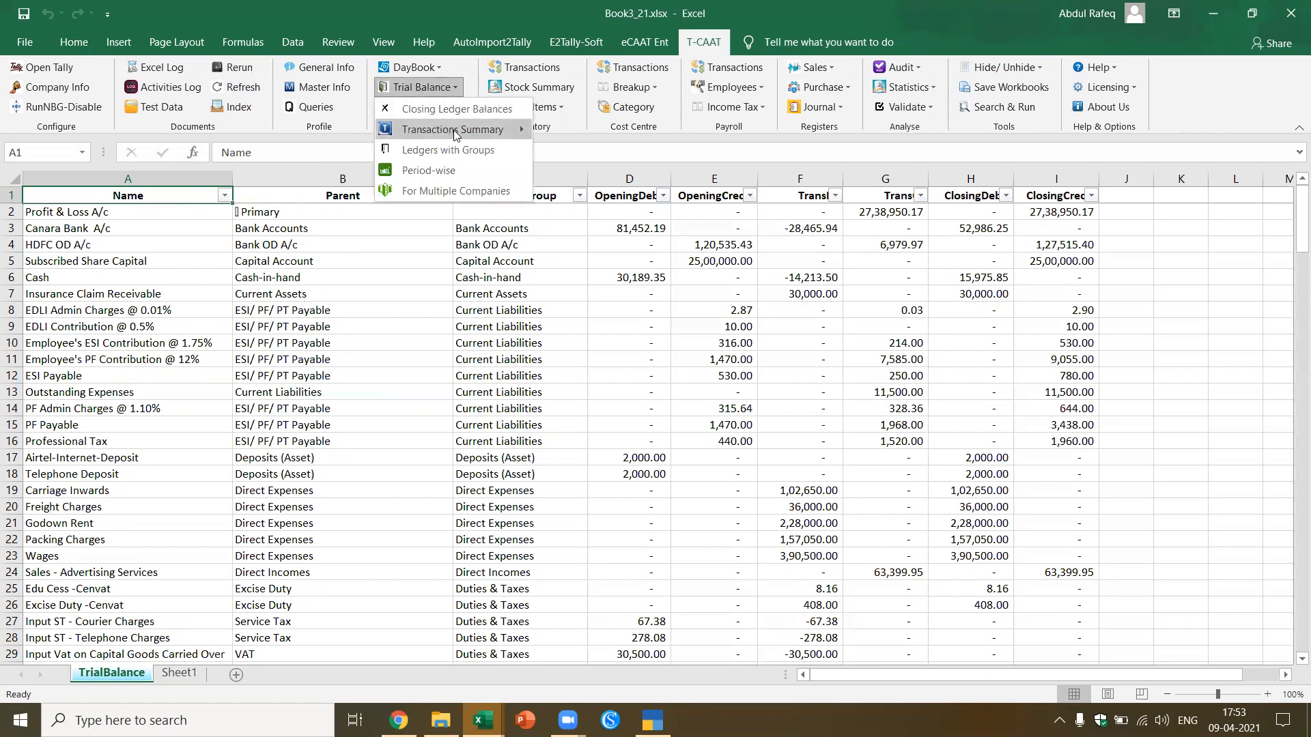
mouse_move(454, 133)
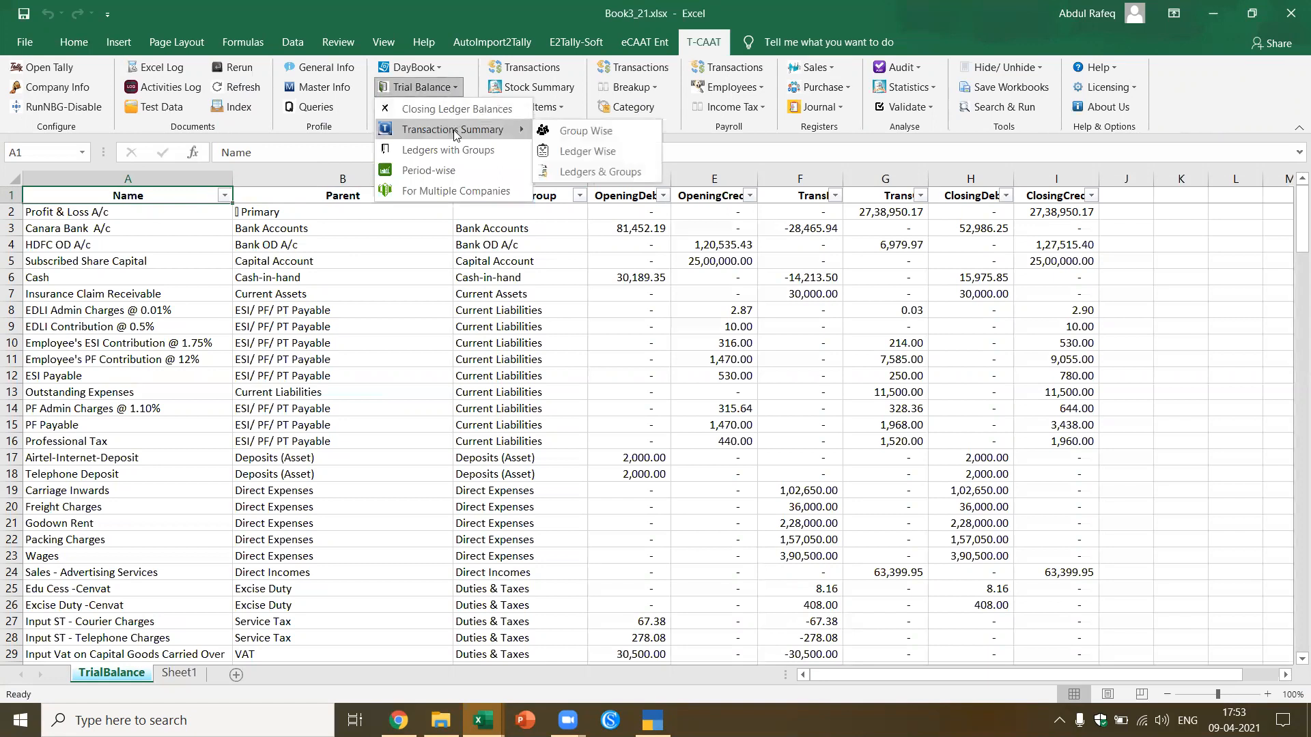
click(585, 151)
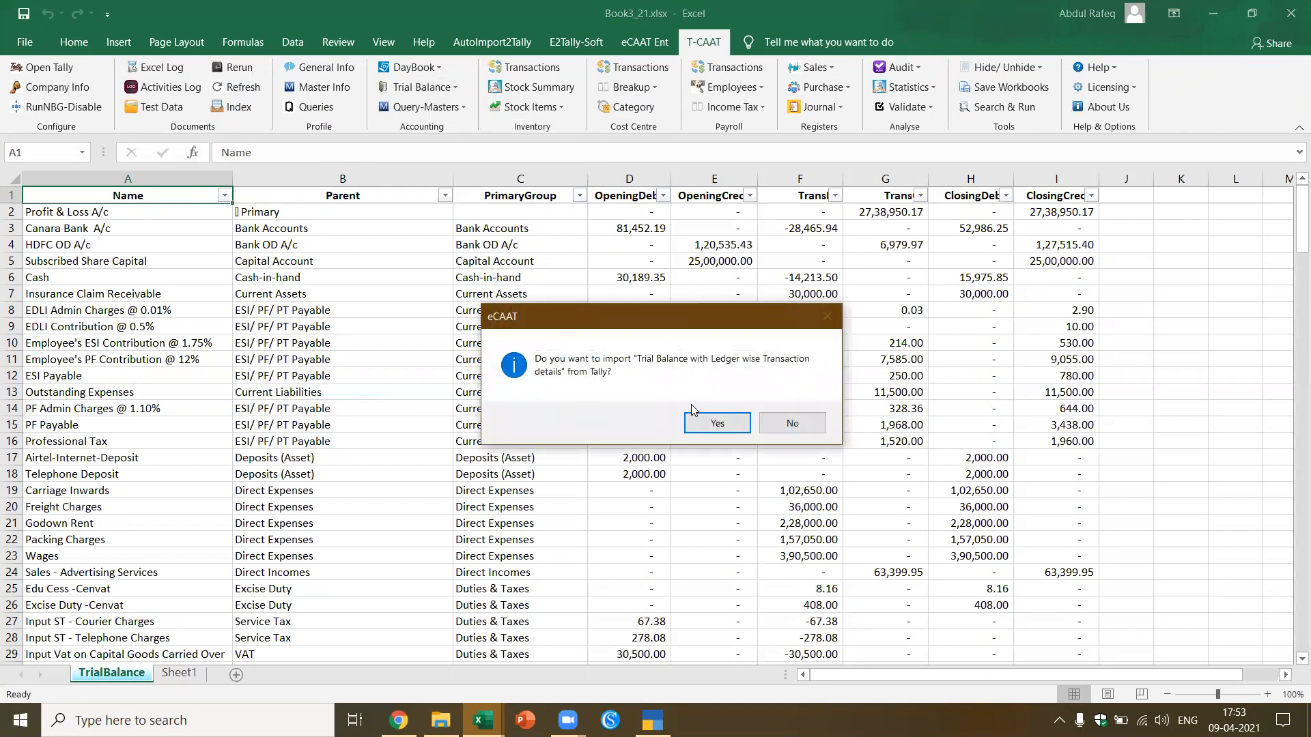
click(704, 425)
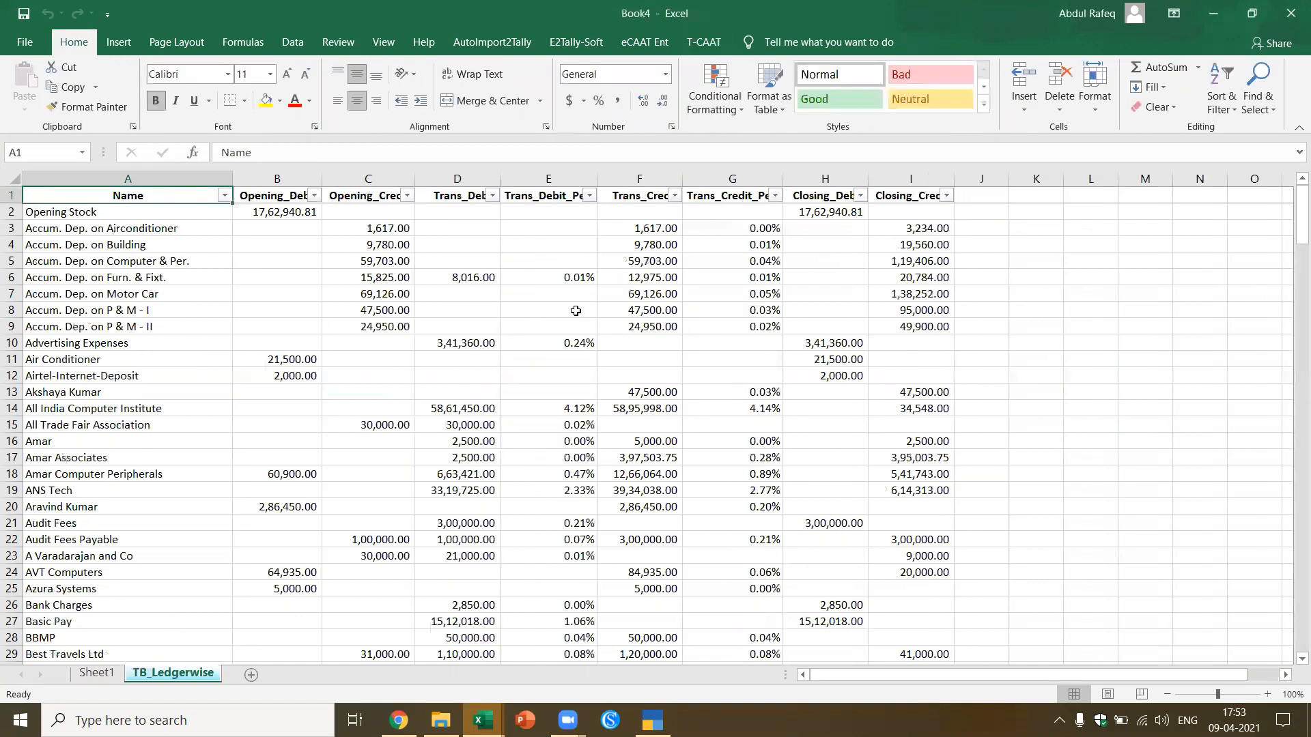
click(109, 216)
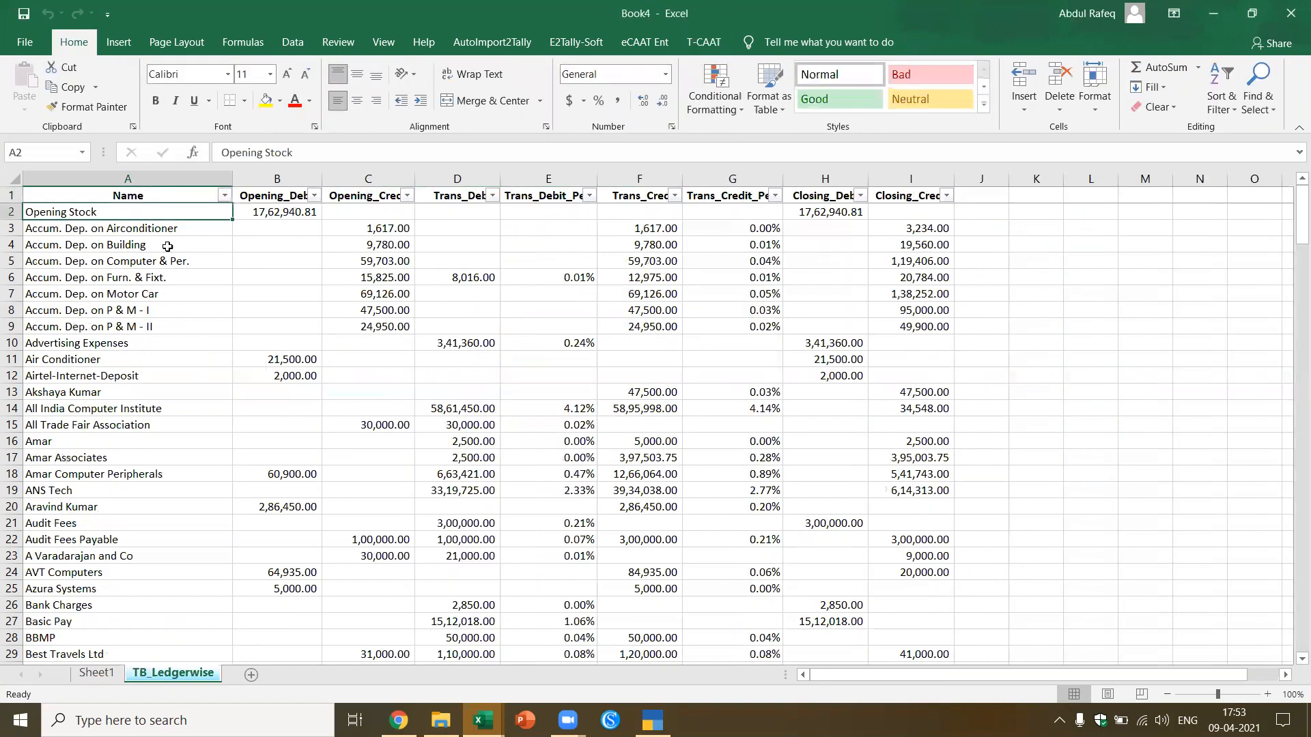
click(109, 244)
scroll(116, 279, down, 5)
scroll(118, 282, up, 5)
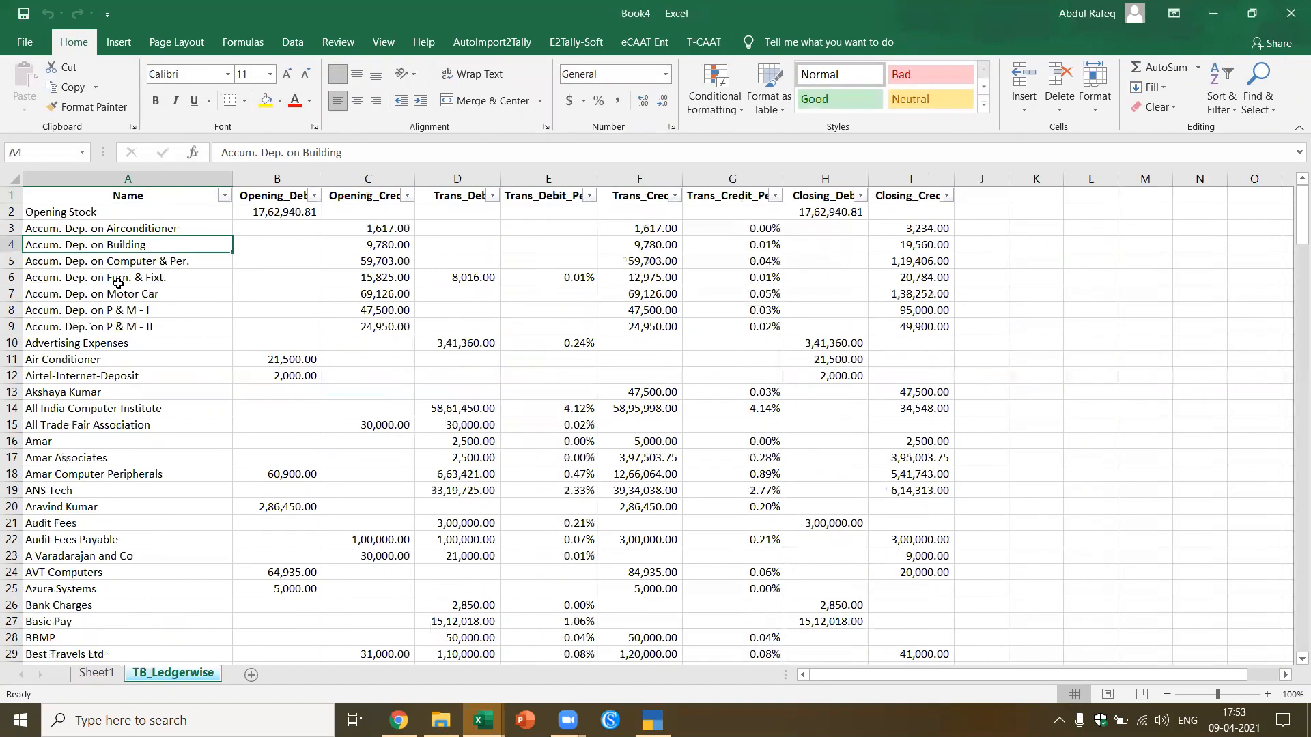
Step: Import the Ledgers with Groups trial balance for the active financial year, leaving out opening balance, transactions and percentage
click(707, 43)
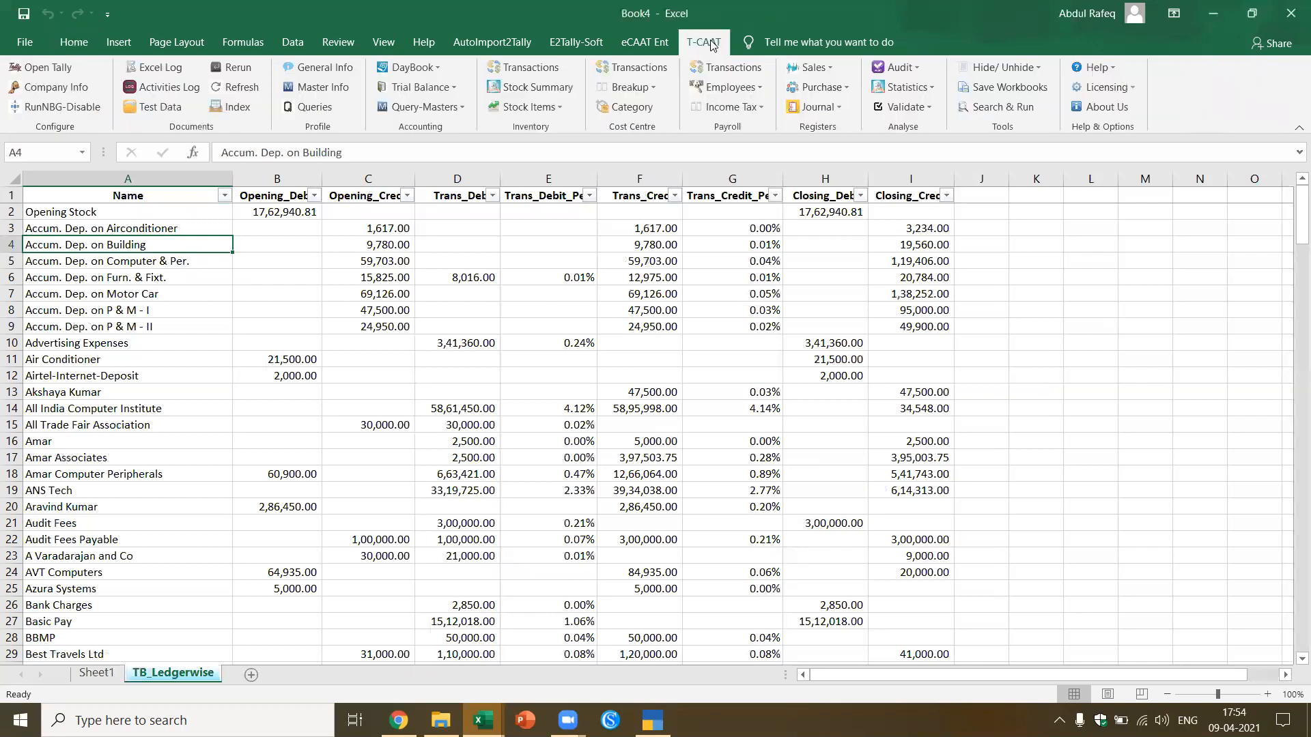
click(457, 89)
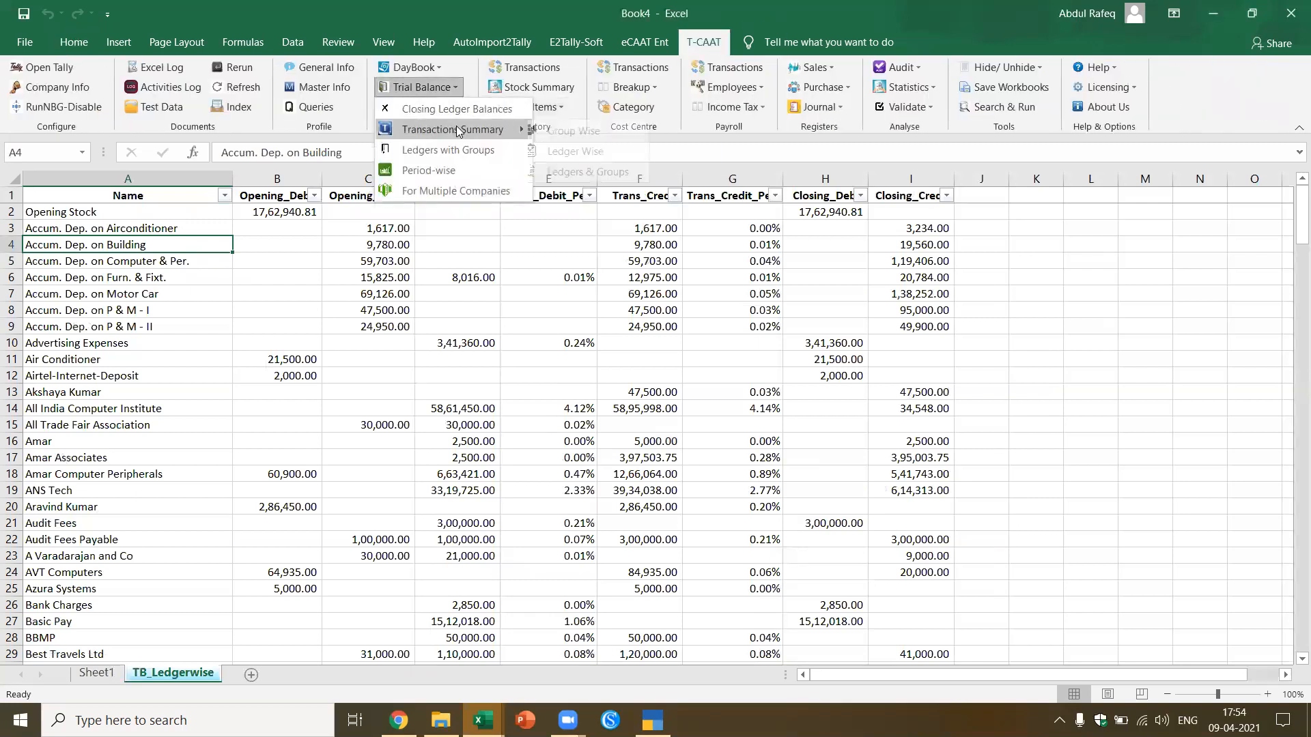
click(452, 148)
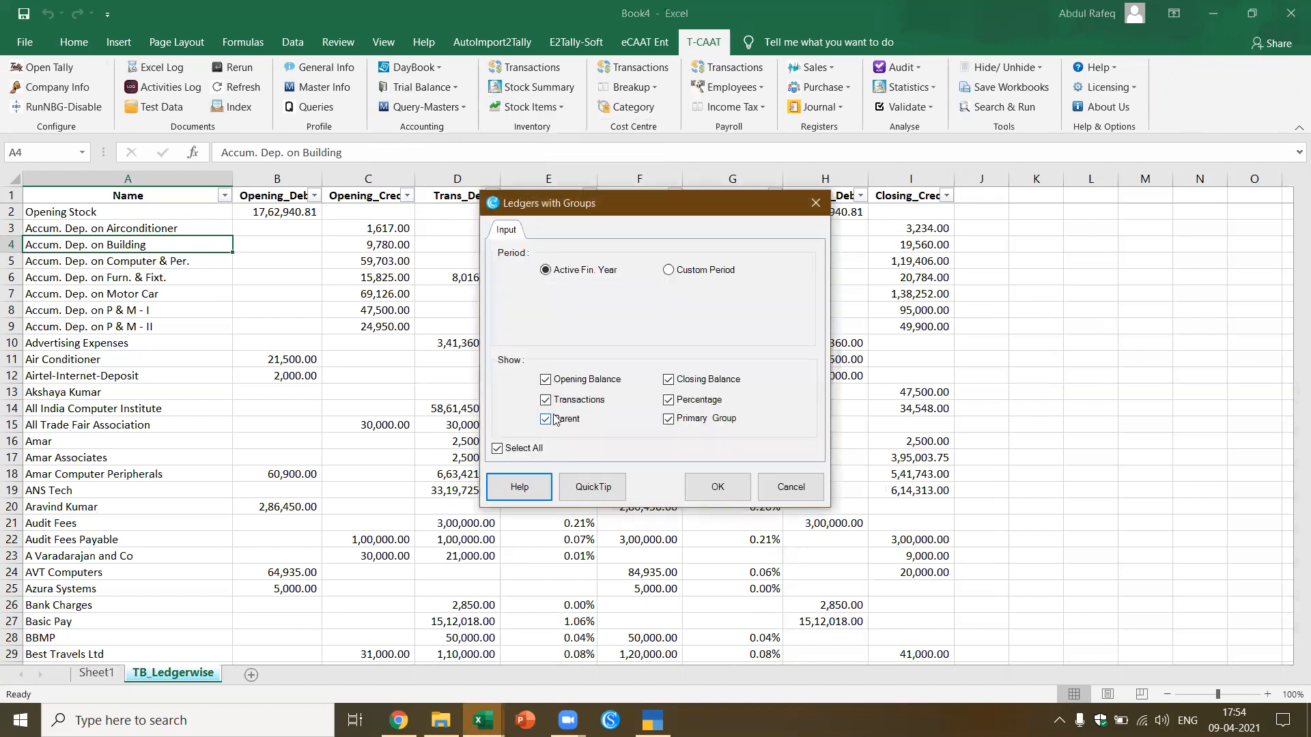
click(557, 380)
click(557, 400)
click(669, 399)
click(723, 488)
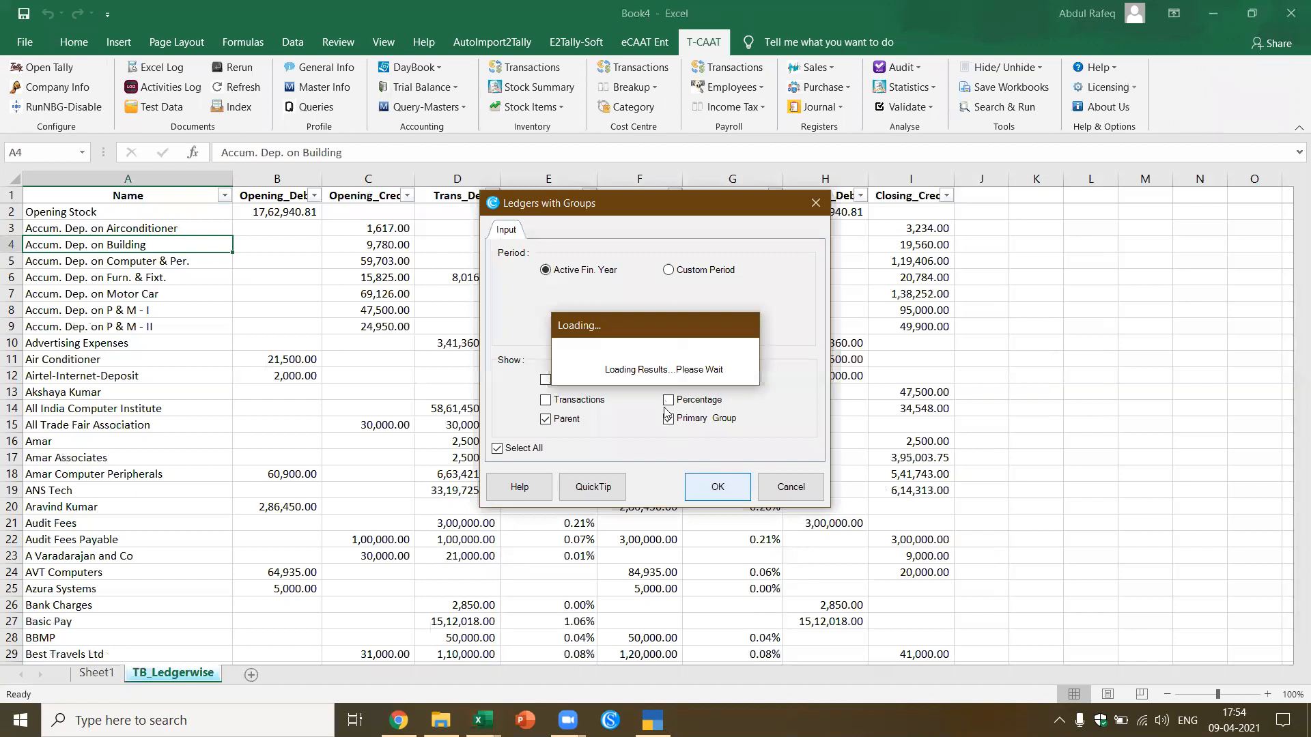
Step: Examine the ledgers with their parents, primary groups and closing balances from the first row to the last
click(387, 311)
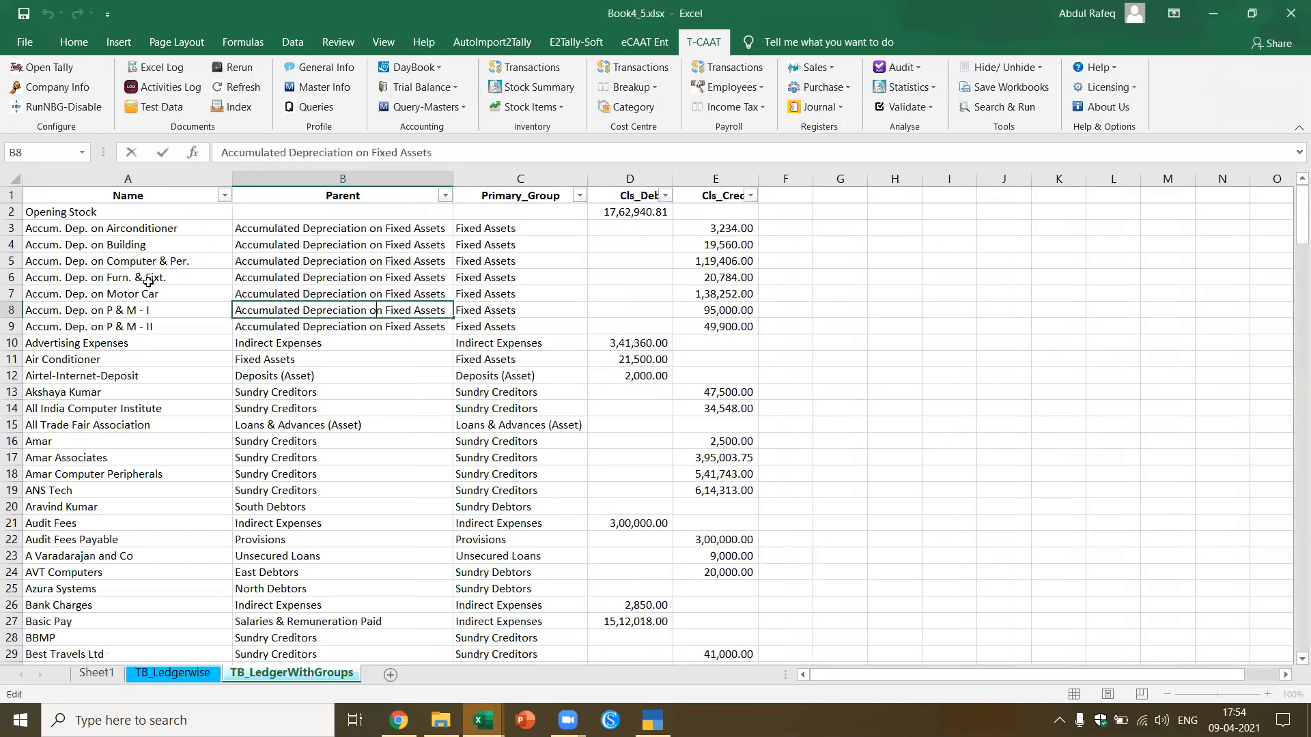
click(96, 213)
scroll(239, 295, down, 5)
scroll(238, 295, down, 19)
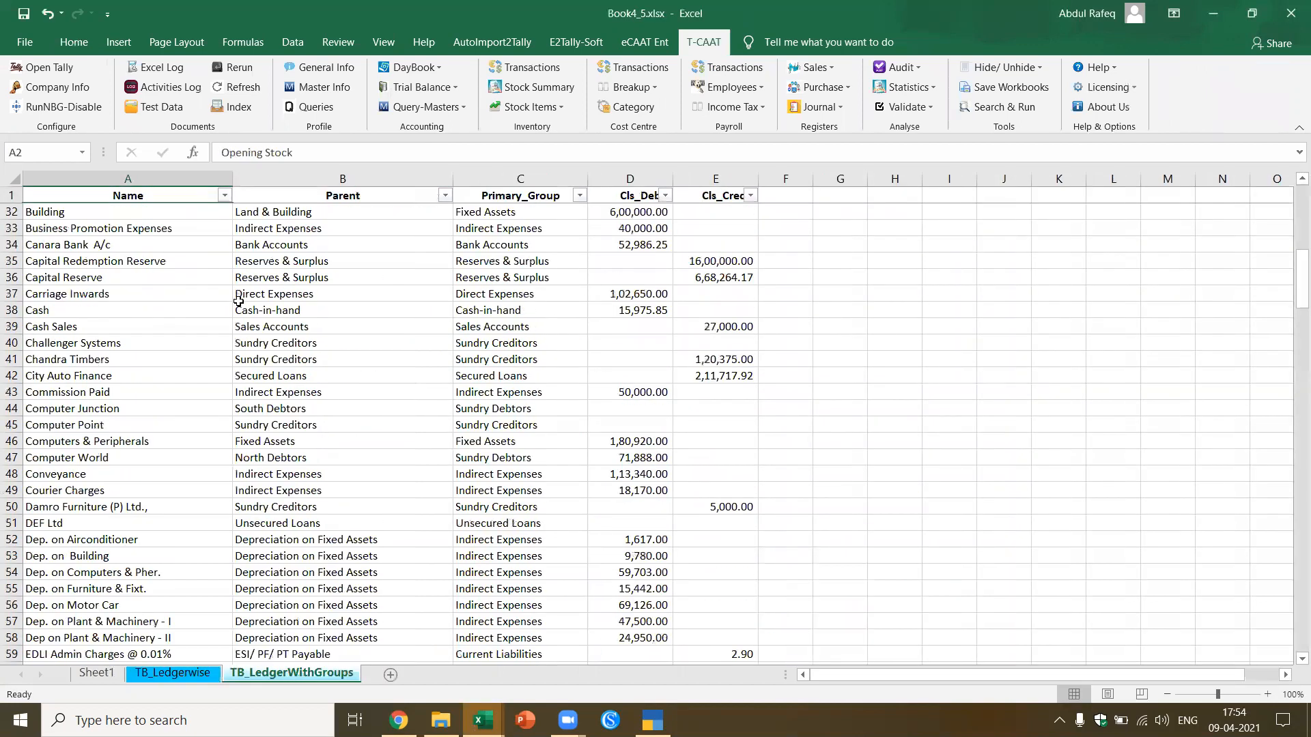
click(135, 377)
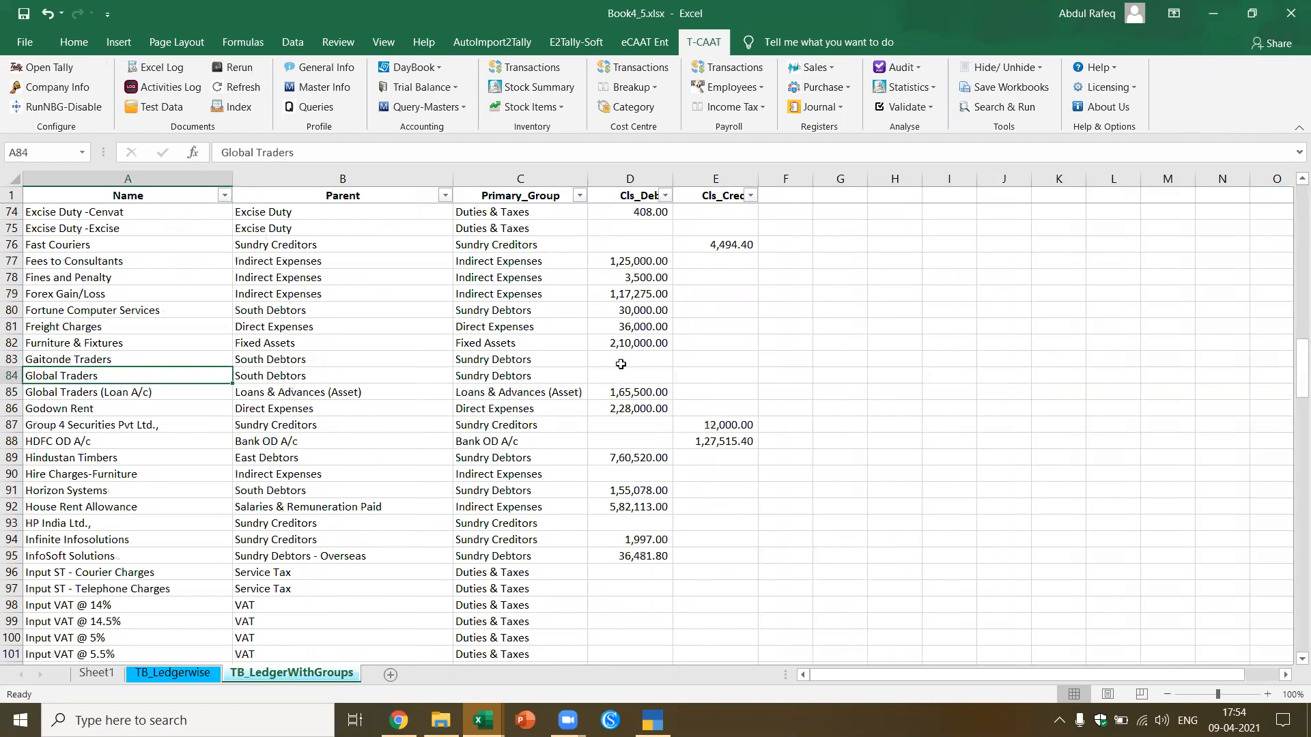
key(ctrl+Down)
scroll(526, 339, up, 20)
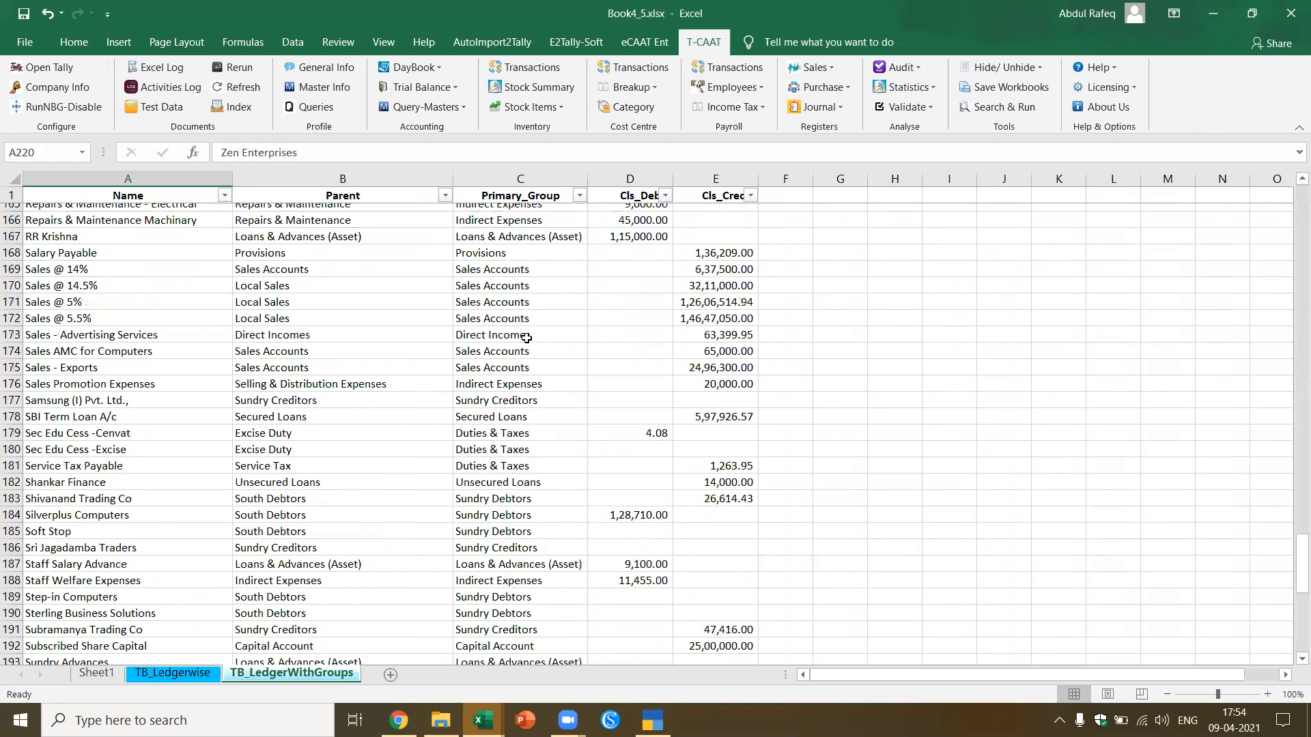
scroll(519, 307, up, 9)
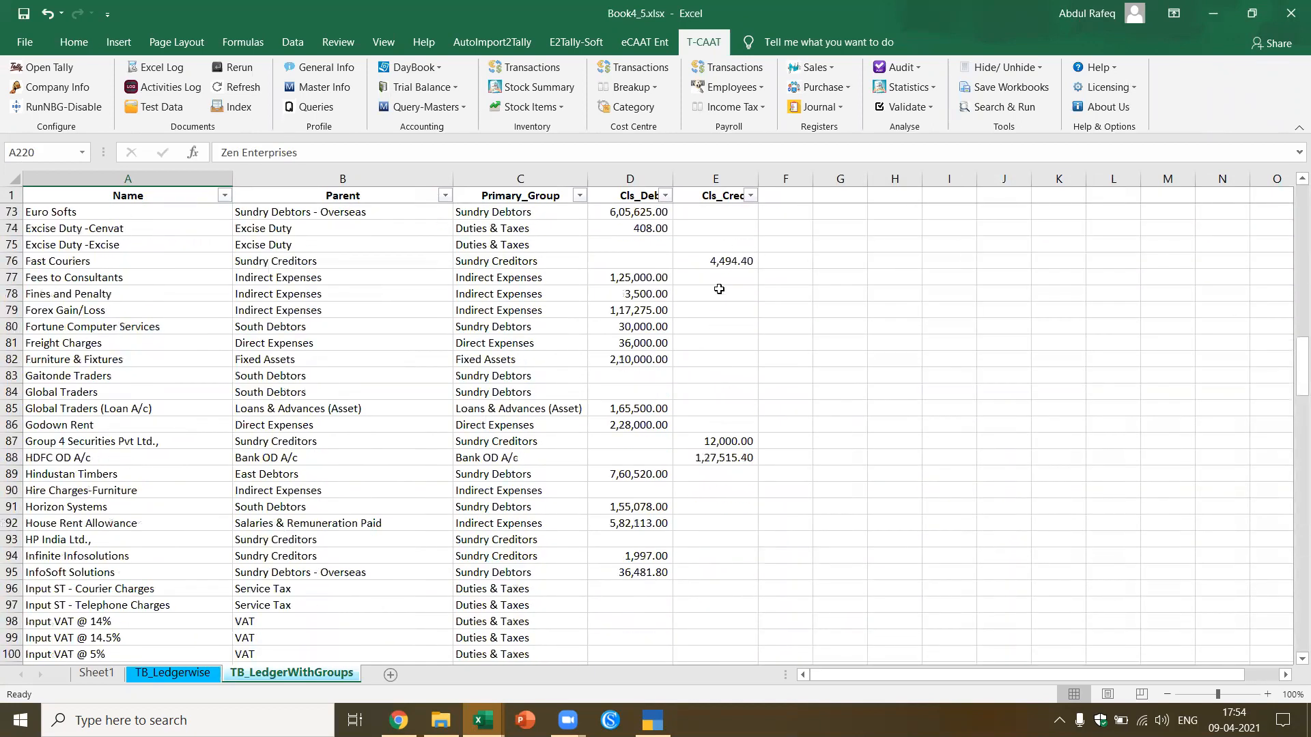
scroll(728, 259, up, 9)
scroll(728, 259, up, 15)
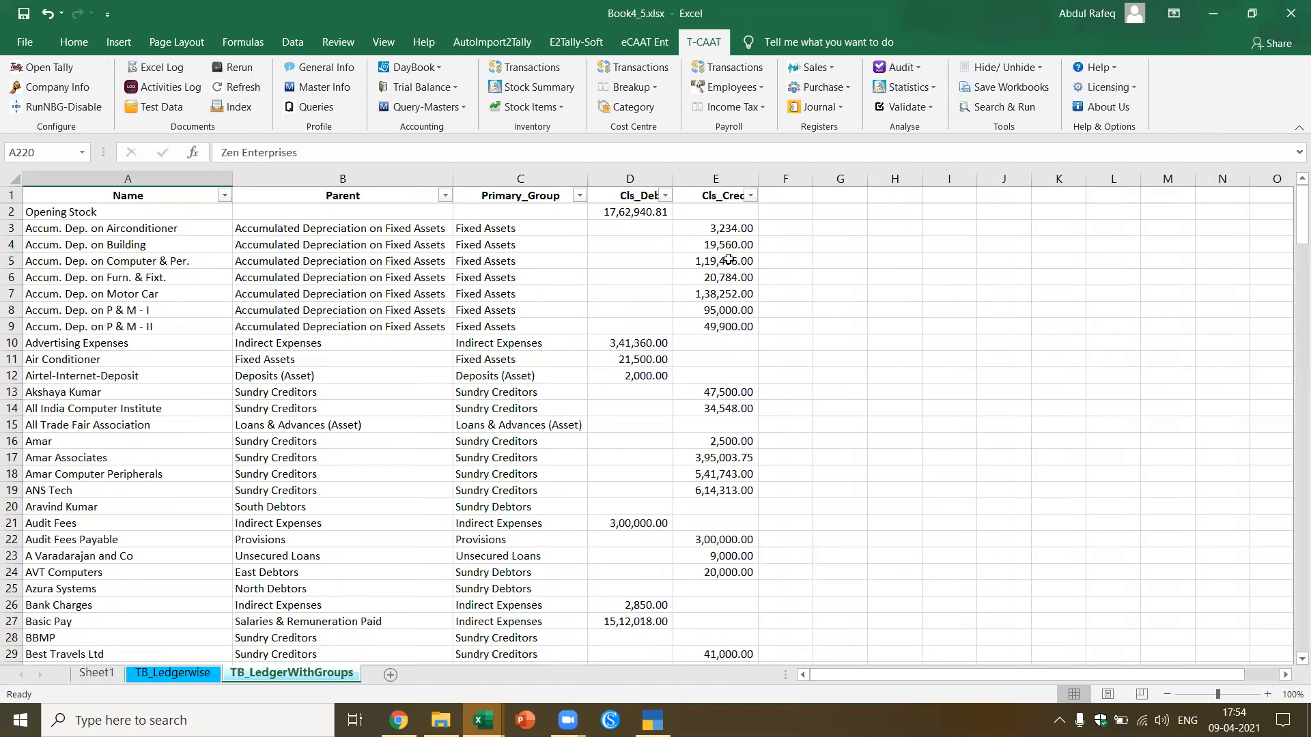
click(455, 265)
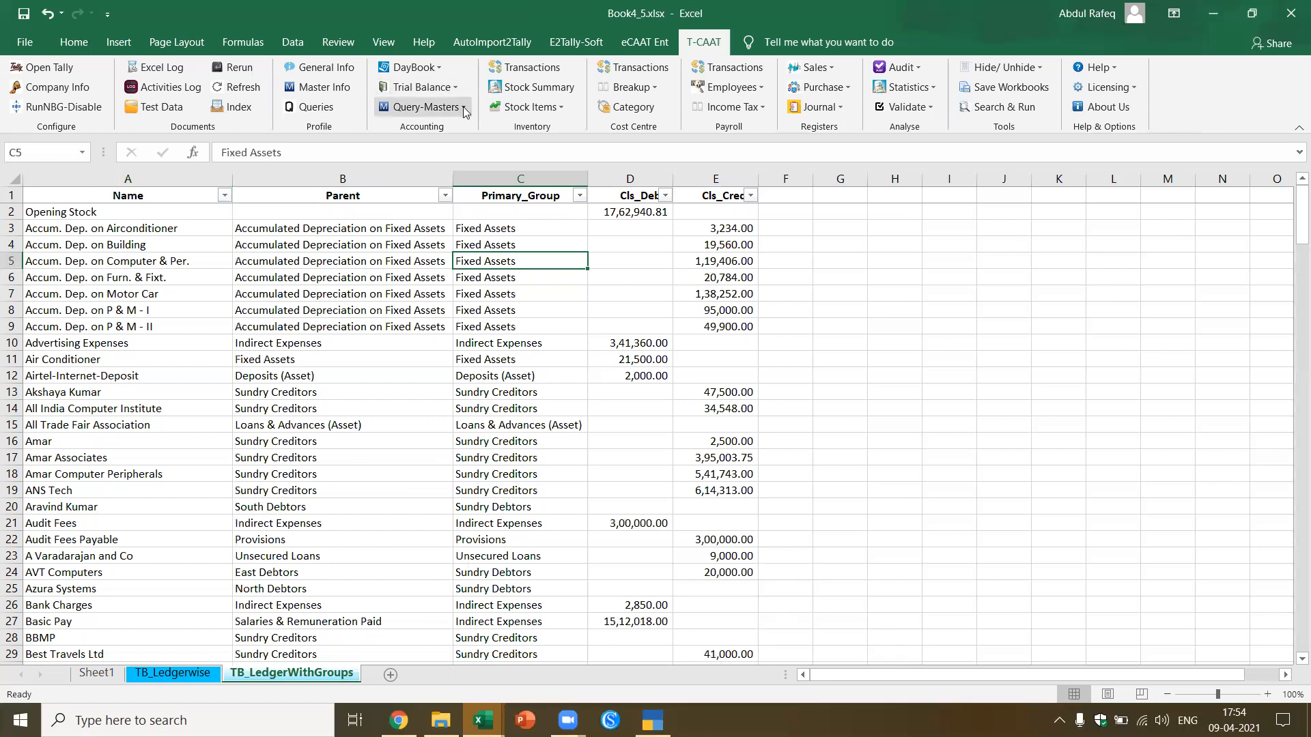
Step: Open the Inventory Transactions import and review its input, extract, month-wise and inventory options
click(425, 107)
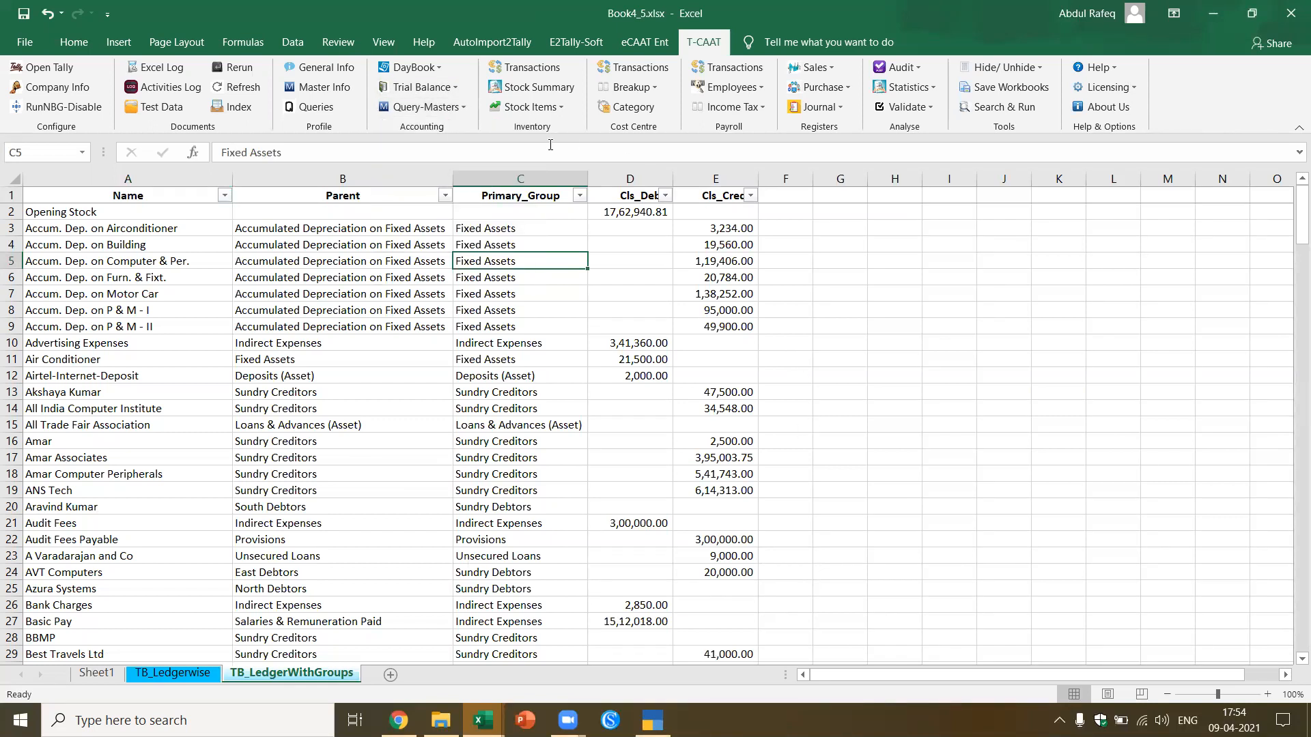
click(508, 392)
click(528, 68)
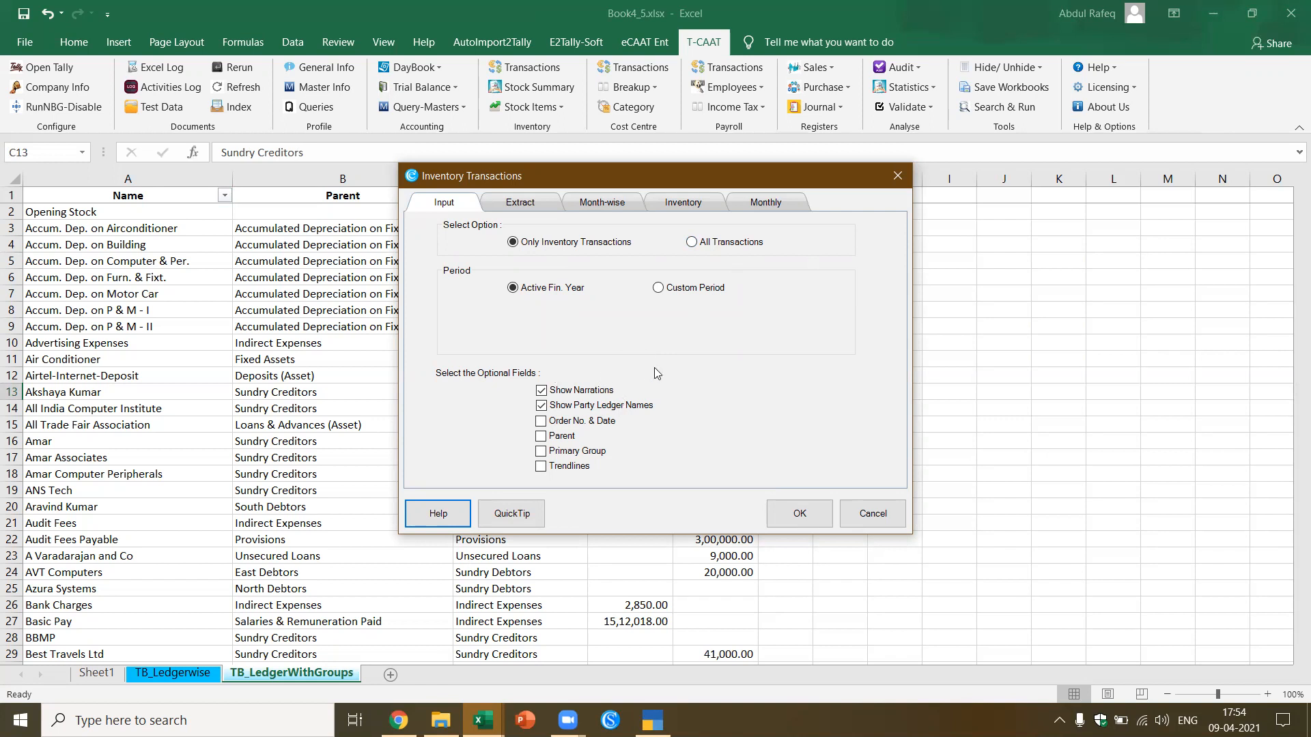
click(531, 209)
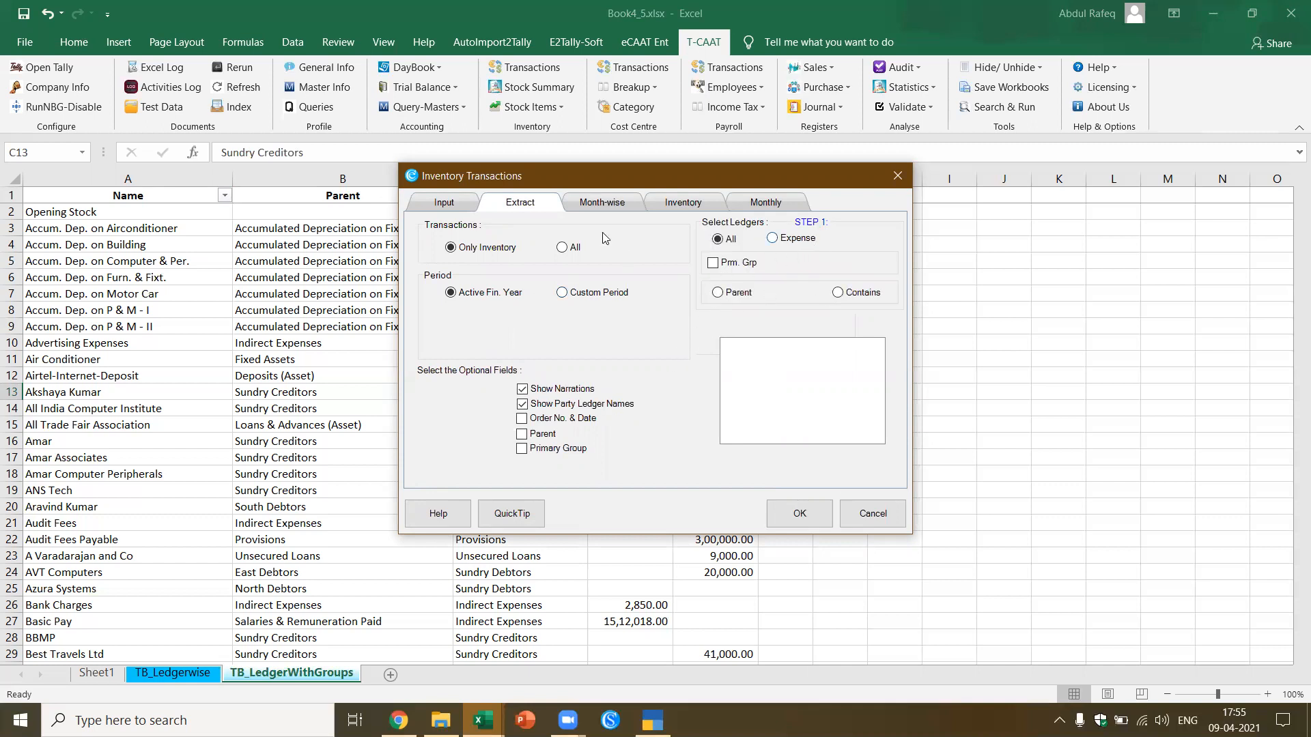
click(617, 202)
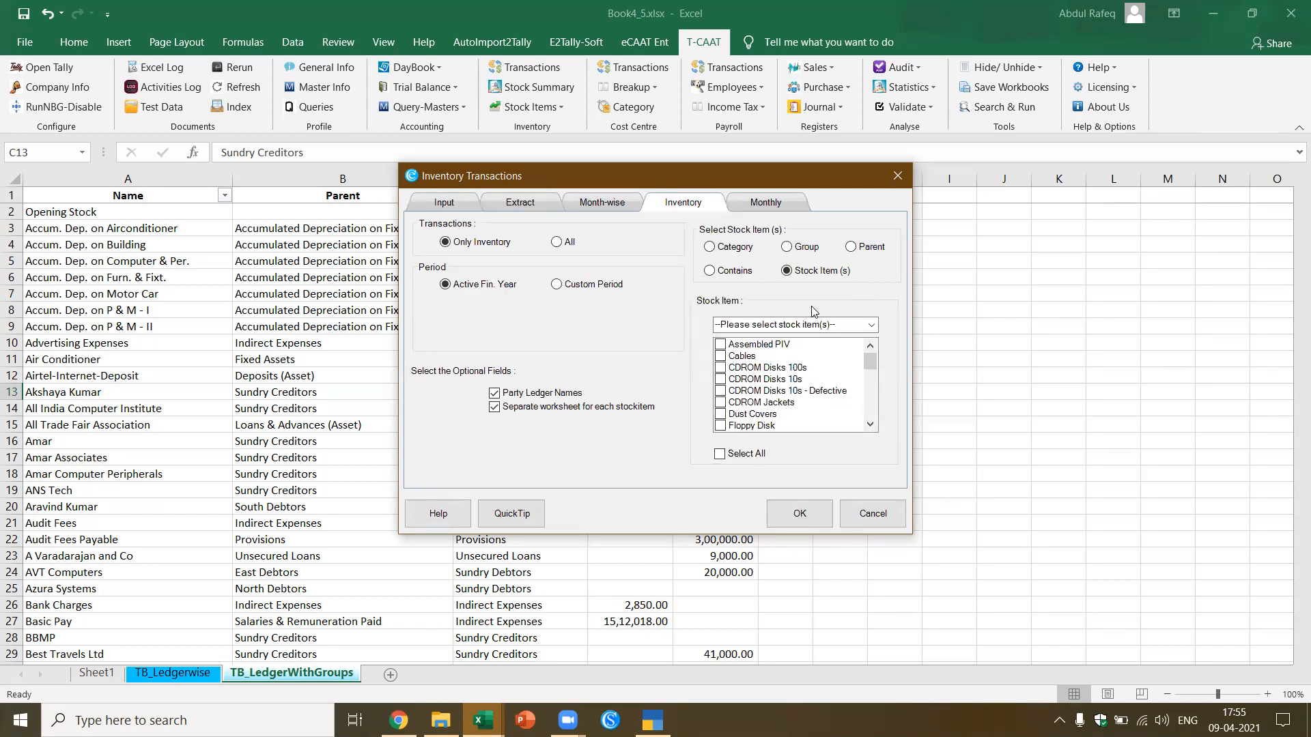
Step: Choose the stock items for the inventory transactions by category, selecting all categories
click(710, 247)
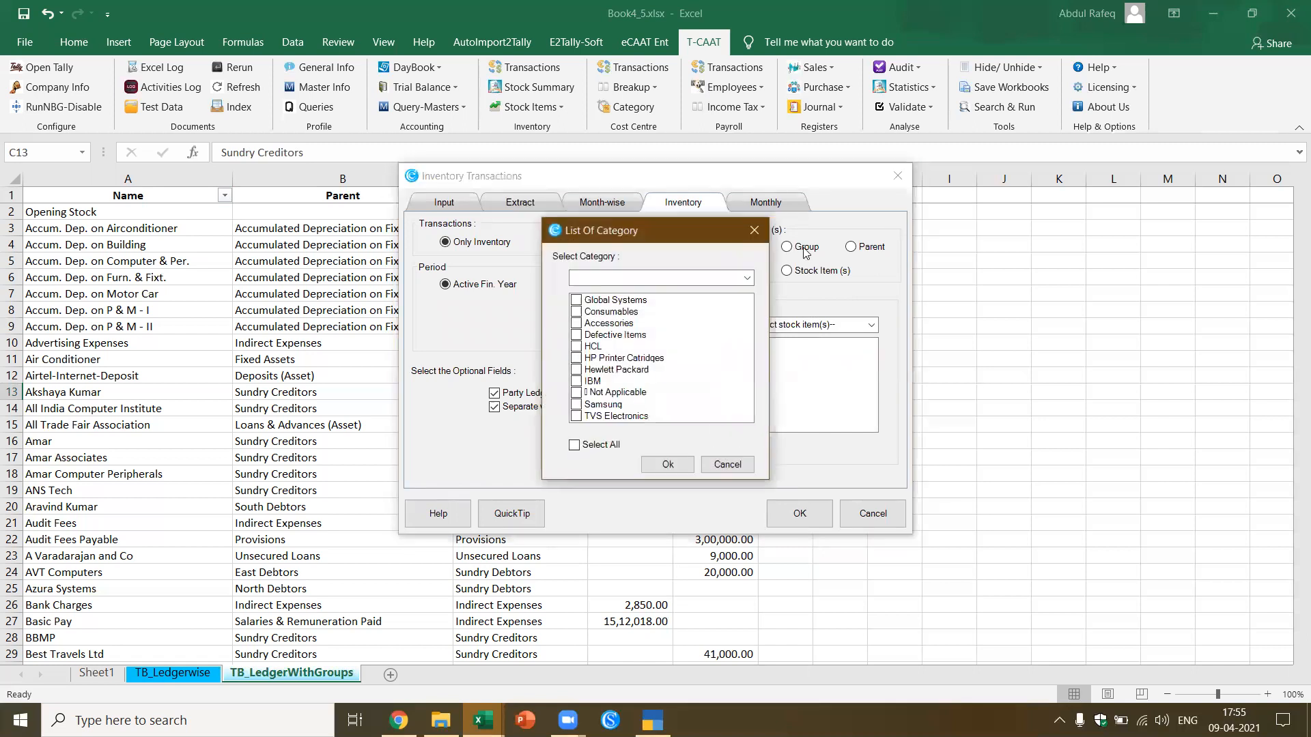
click(575, 446)
click(668, 466)
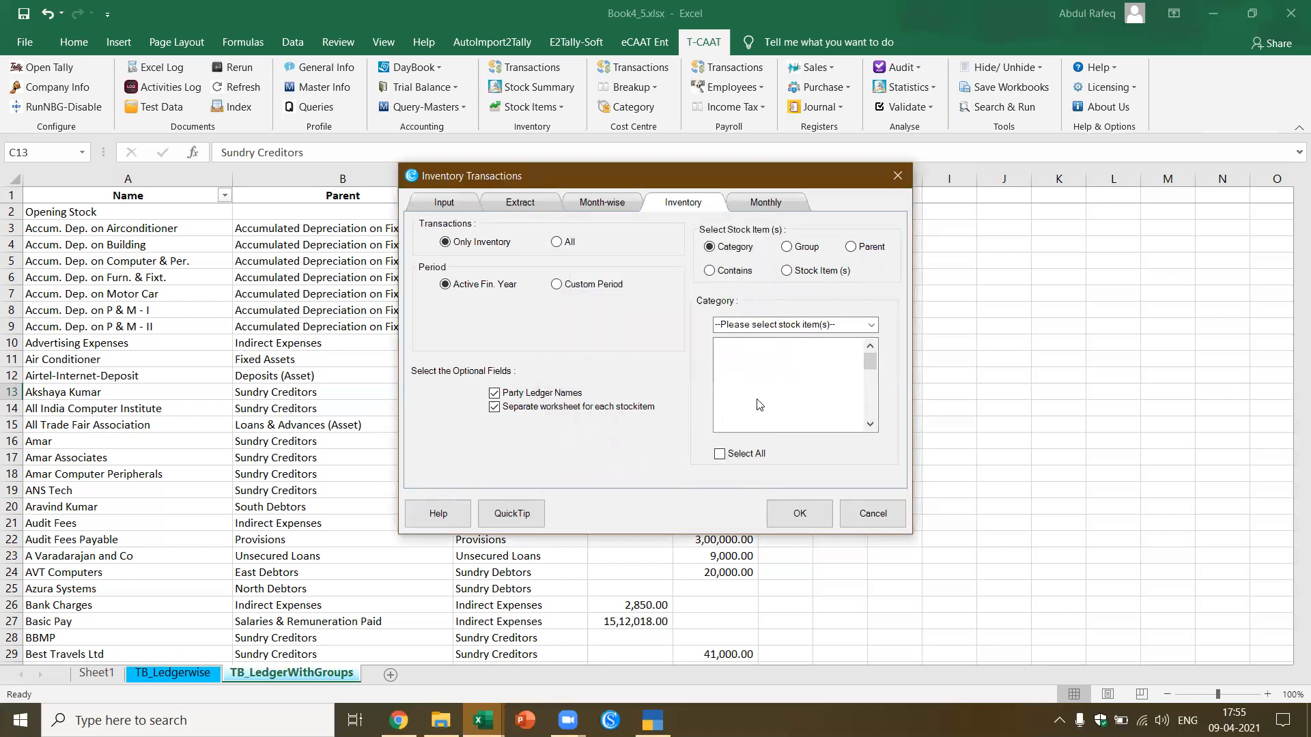
Step: Import the inventory transactions of the Hard Disk category for the active financial year, with party ledger names and separate worksheets
click(873, 326)
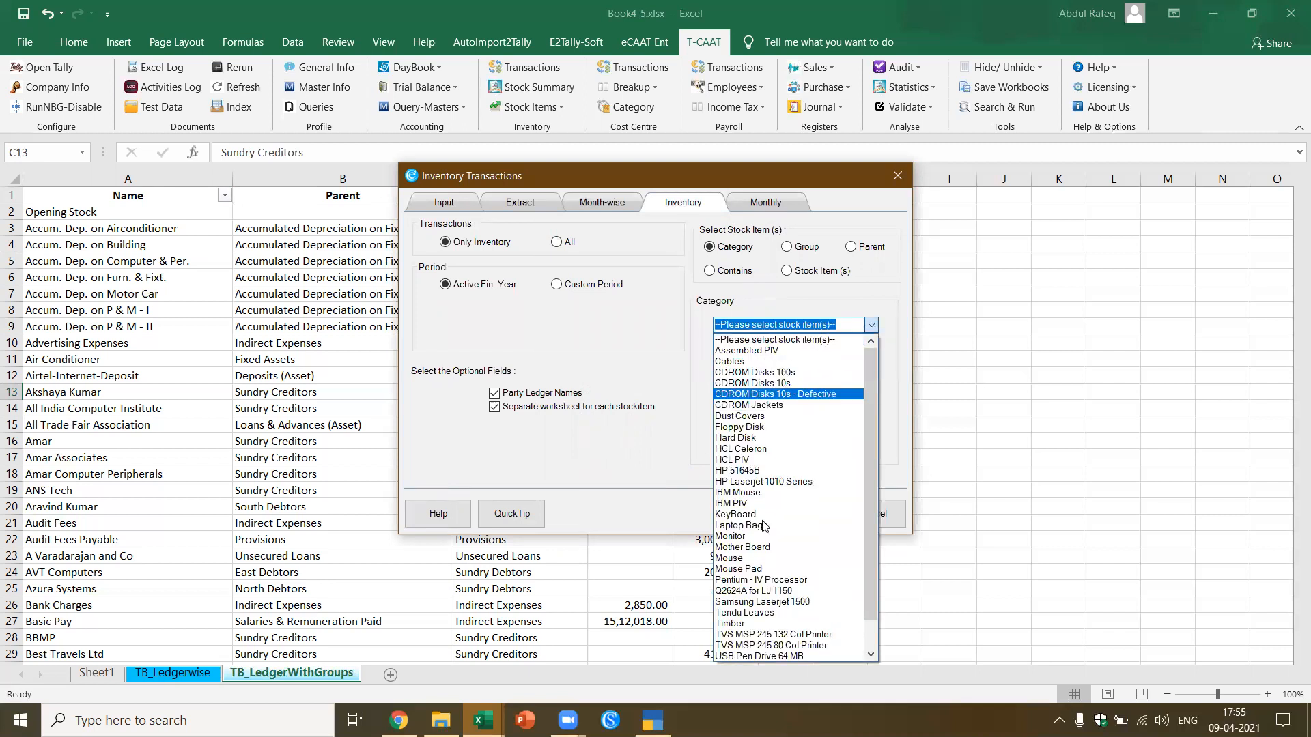
click(755, 439)
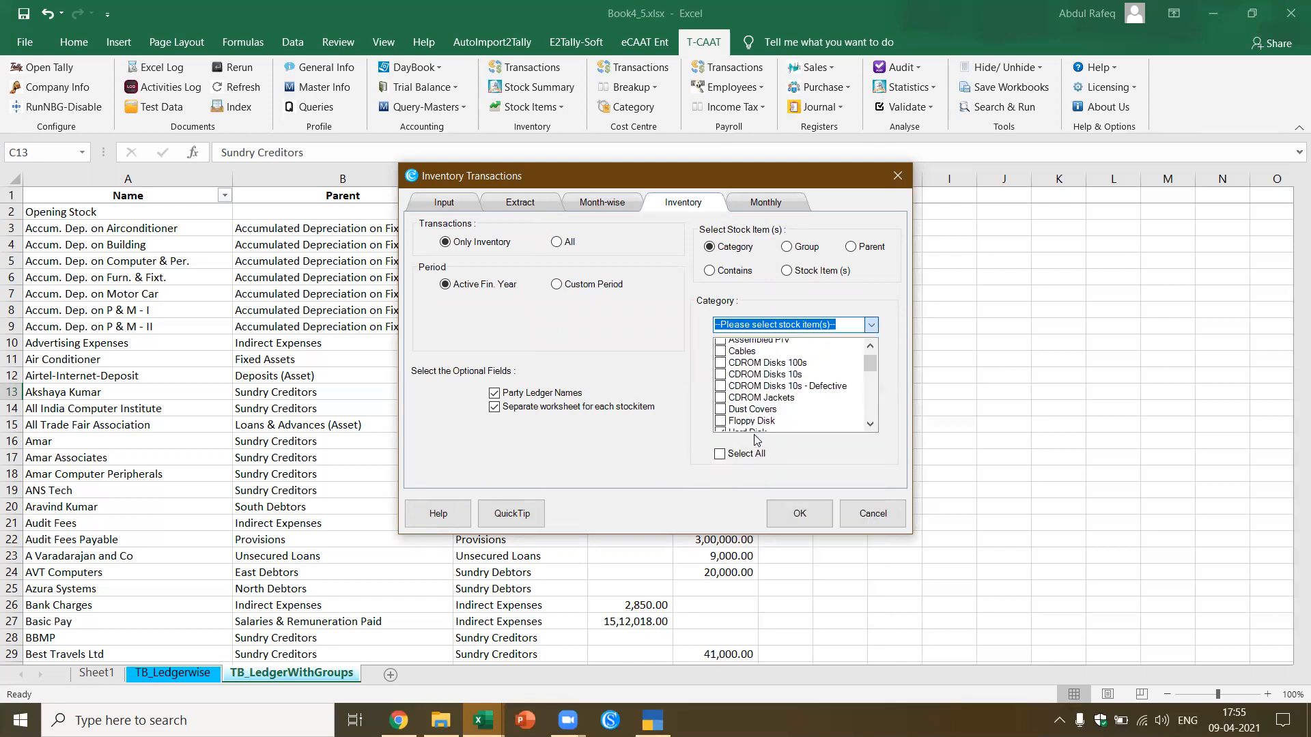
click(809, 515)
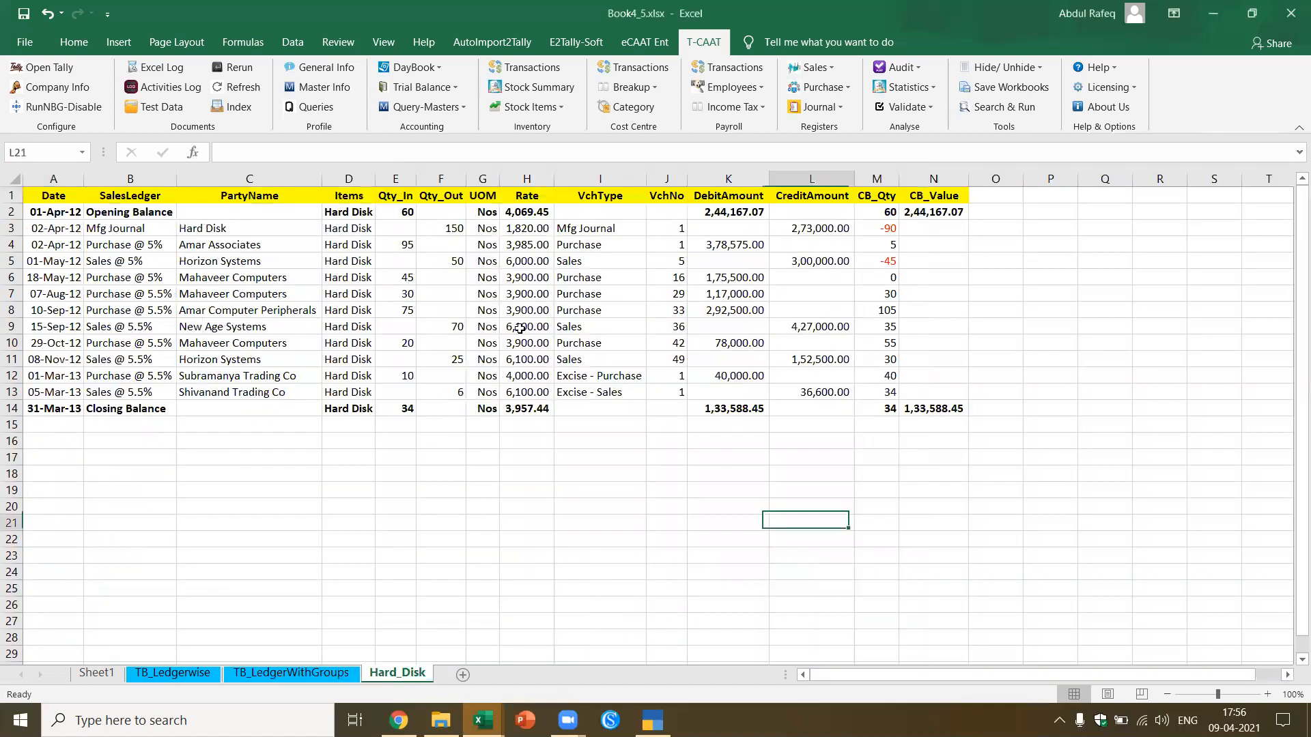
Step: Examine the Hard Disk transactions, checking rates, voucher numbers, debit amounts and the negative closing quantities
click(520, 328)
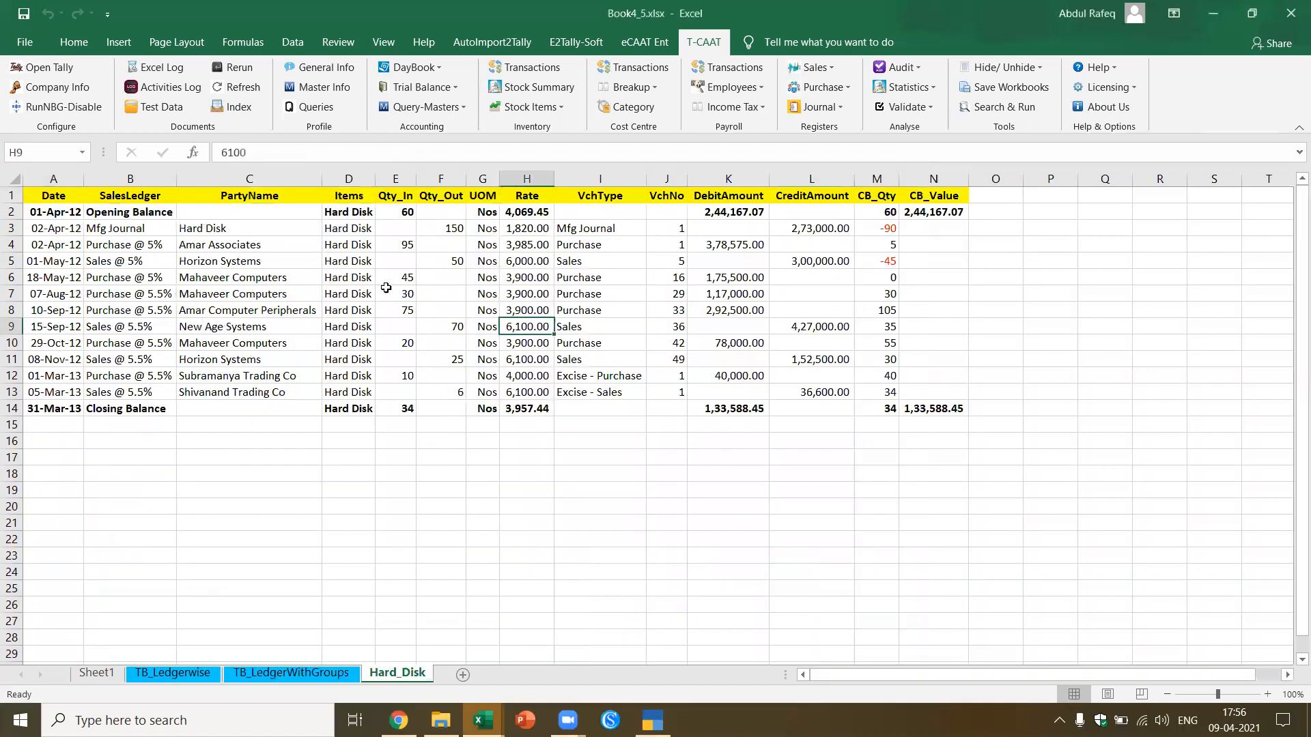
click(675, 328)
click(887, 226)
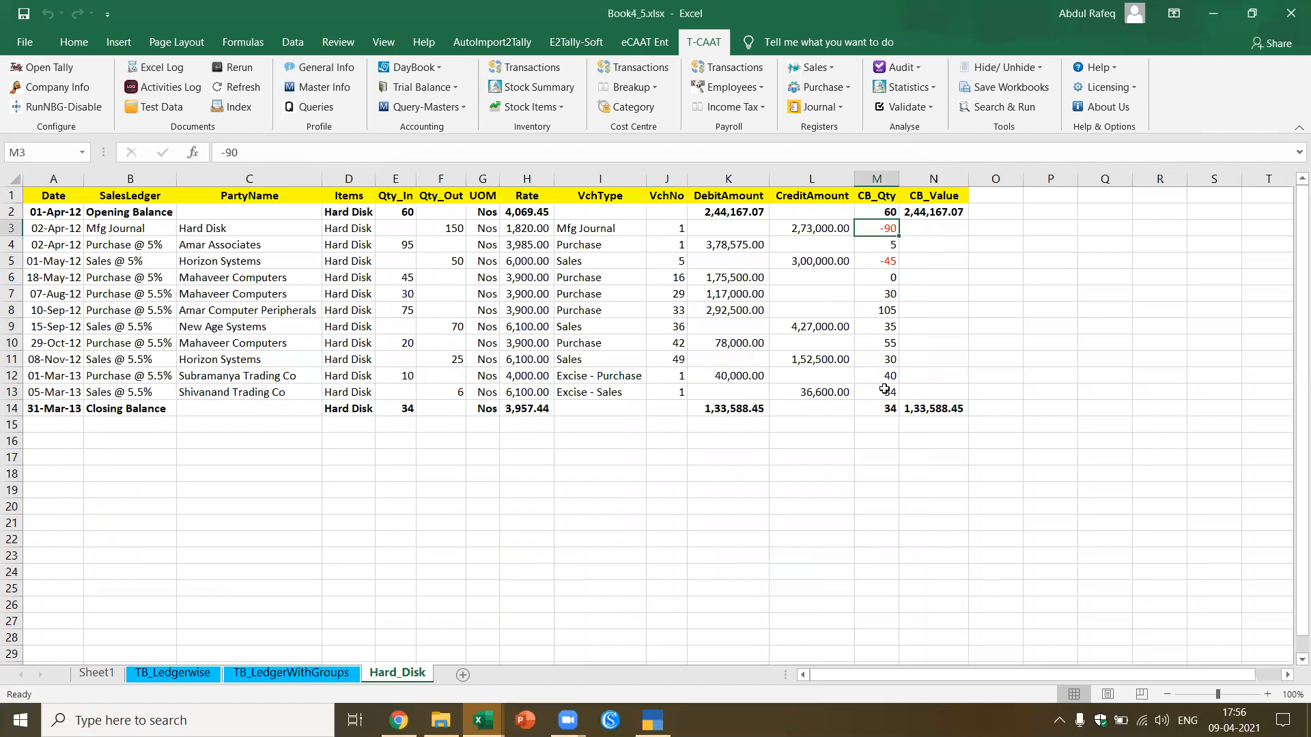
click(890, 262)
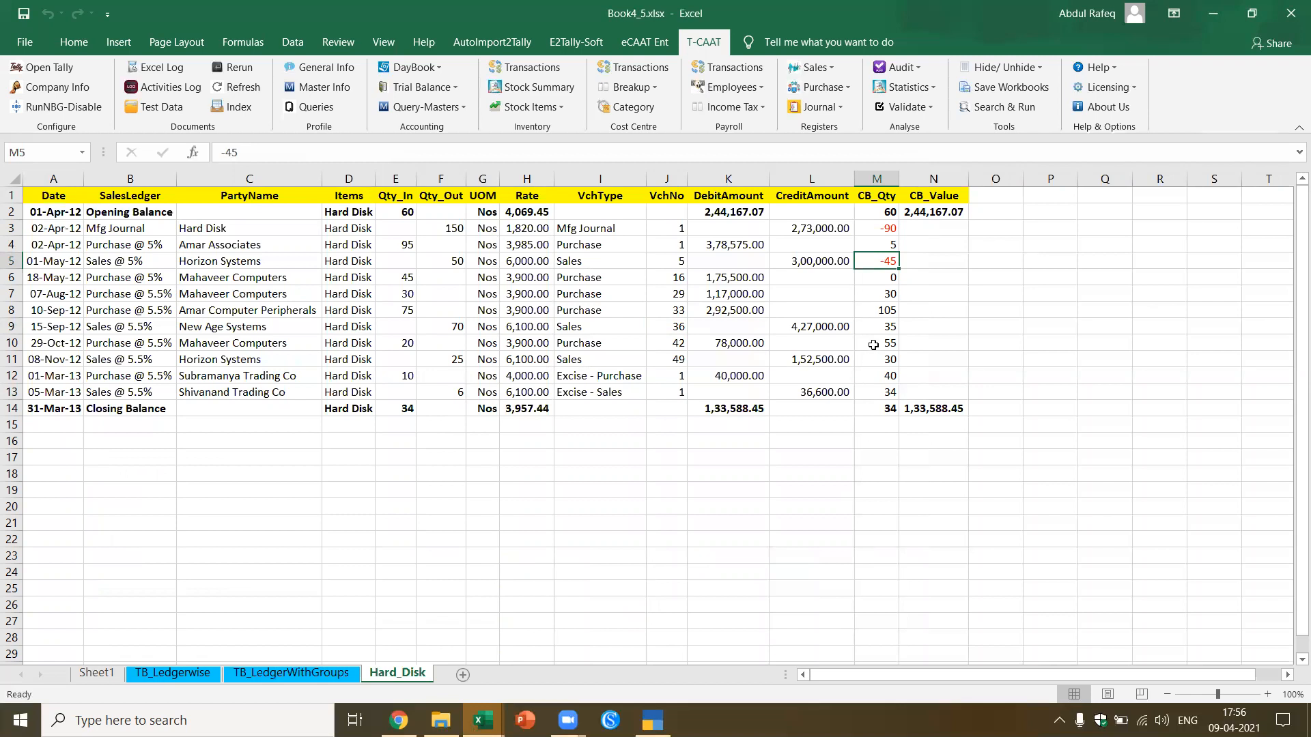
click(733, 313)
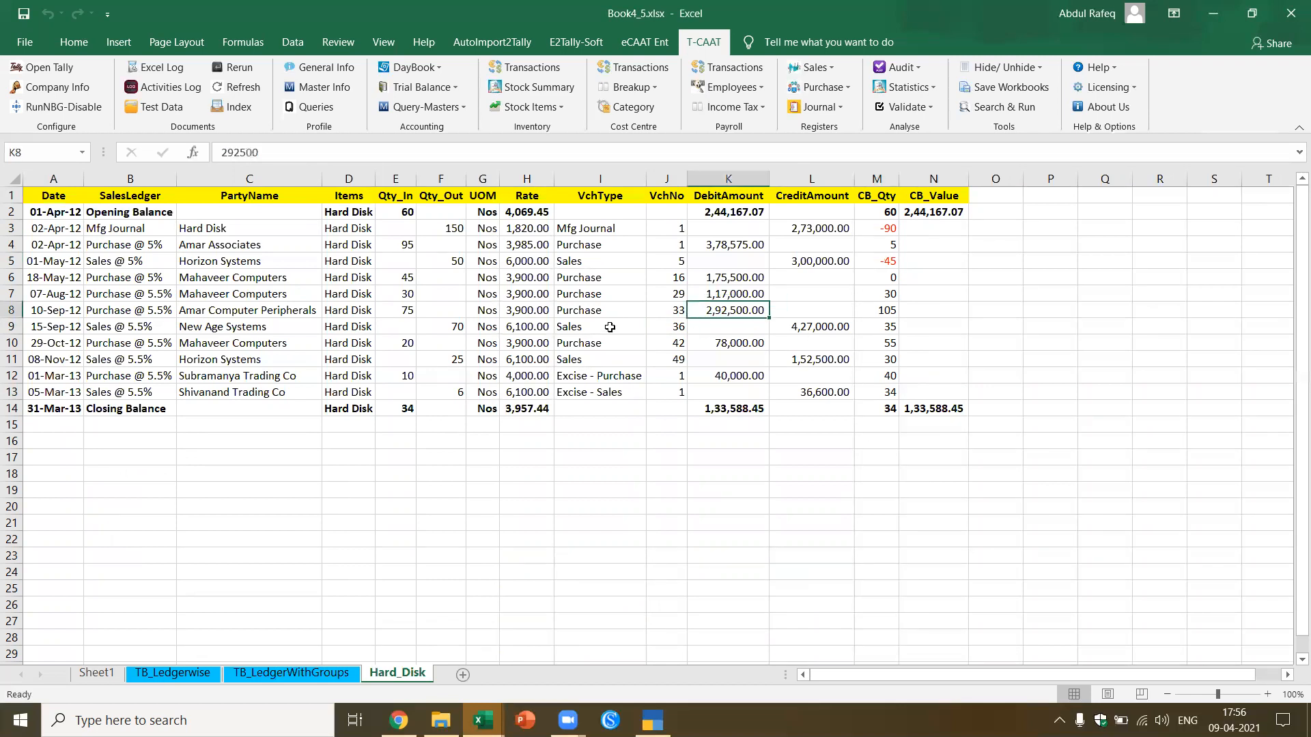
Step: Review the available DayBook reports and the Inventory Transactions input options without importing anything
click(442, 69)
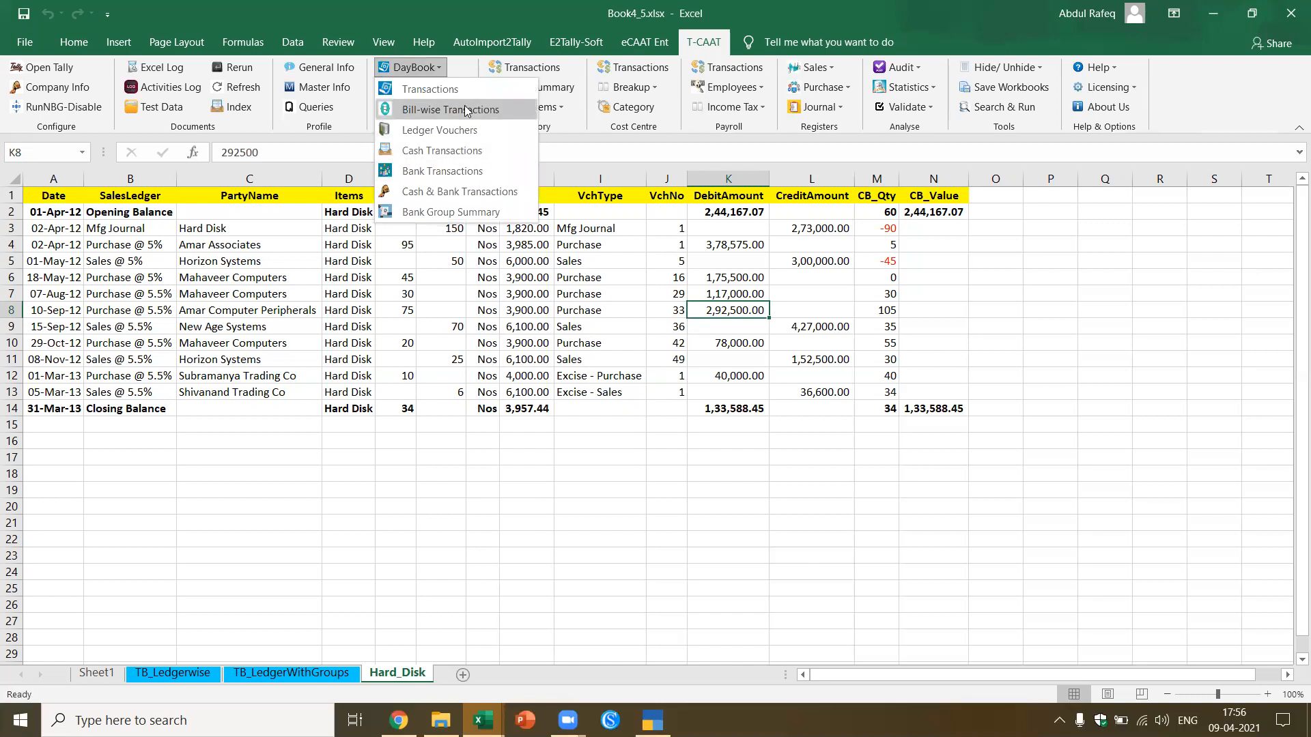
click(547, 307)
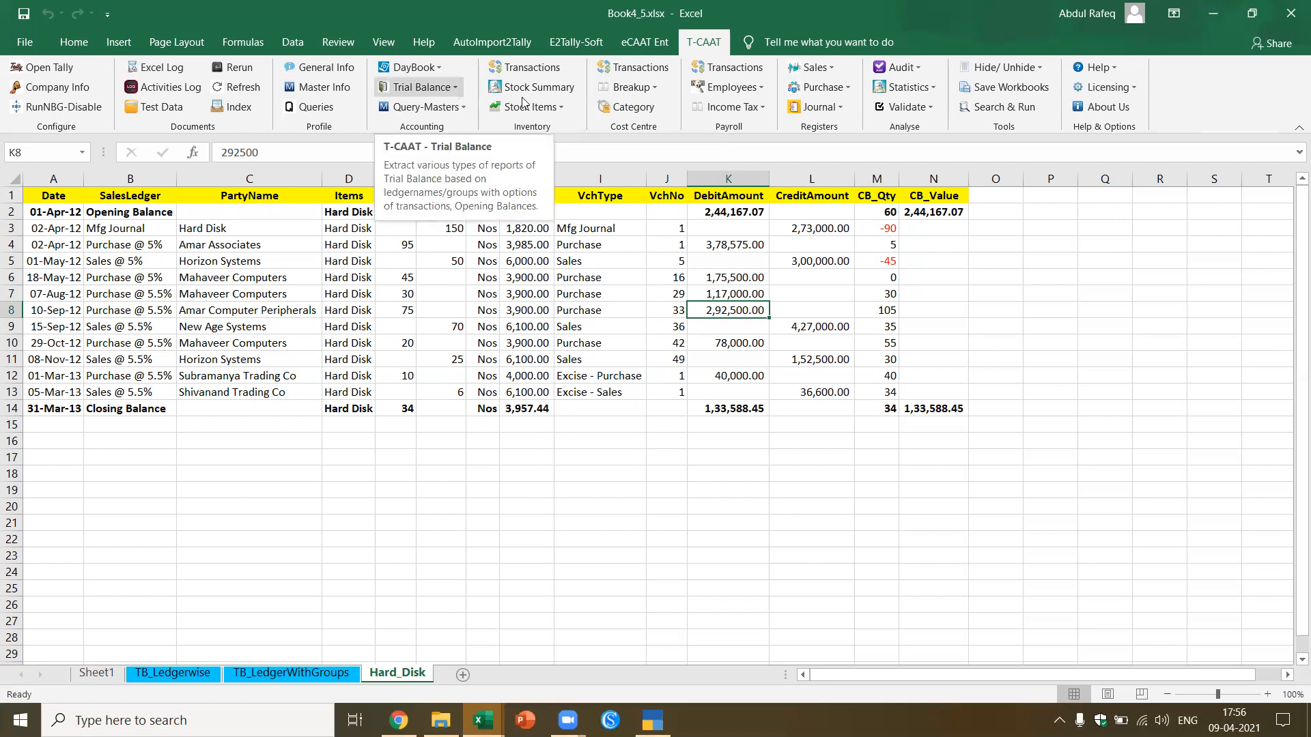
click(557, 70)
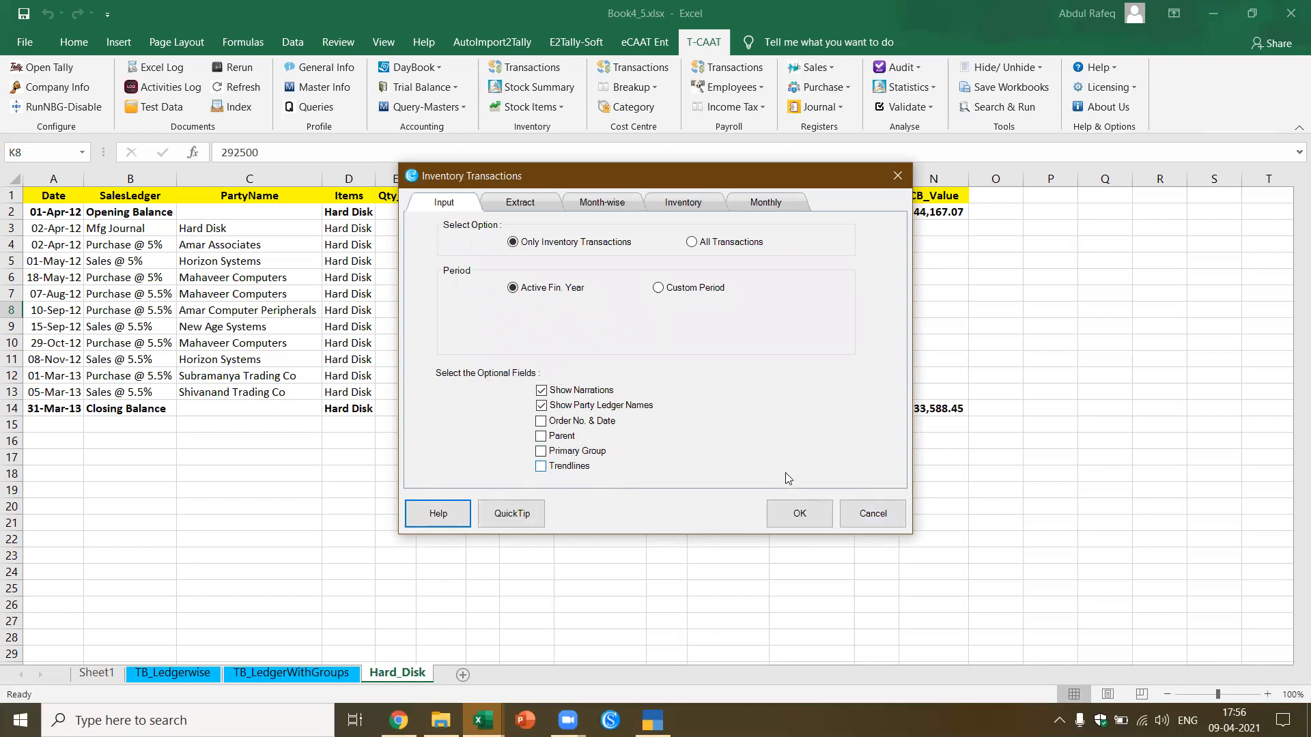
click(875, 517)
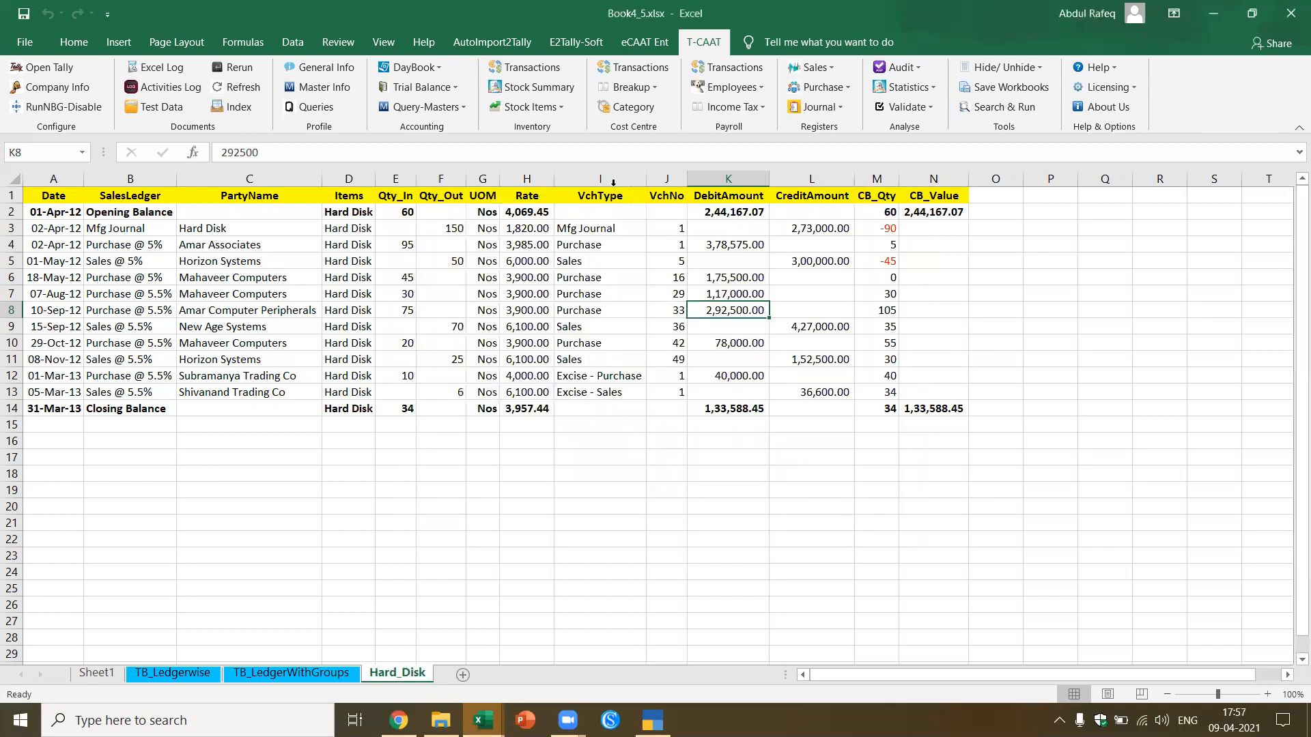
Step: Try to choose the Head Office cost category for the Cost Centre Transactions report
click(667, 68)
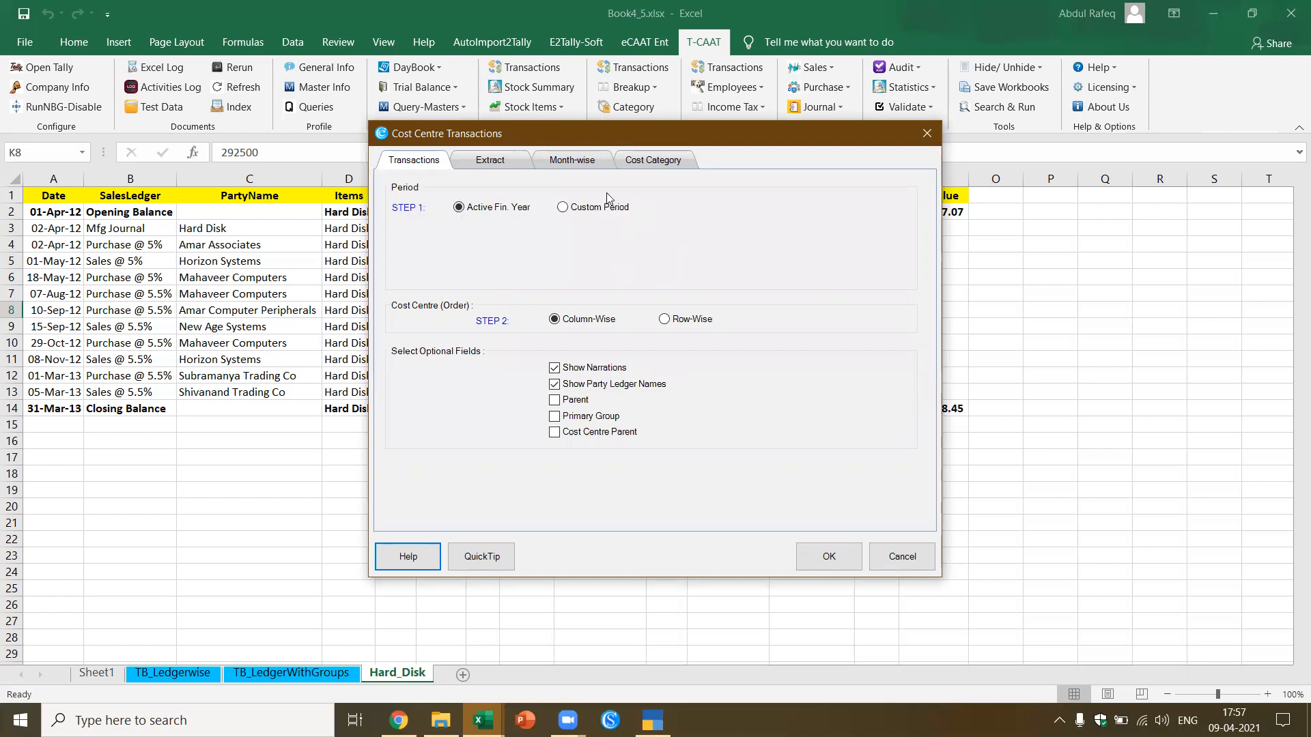
click(654, 163)
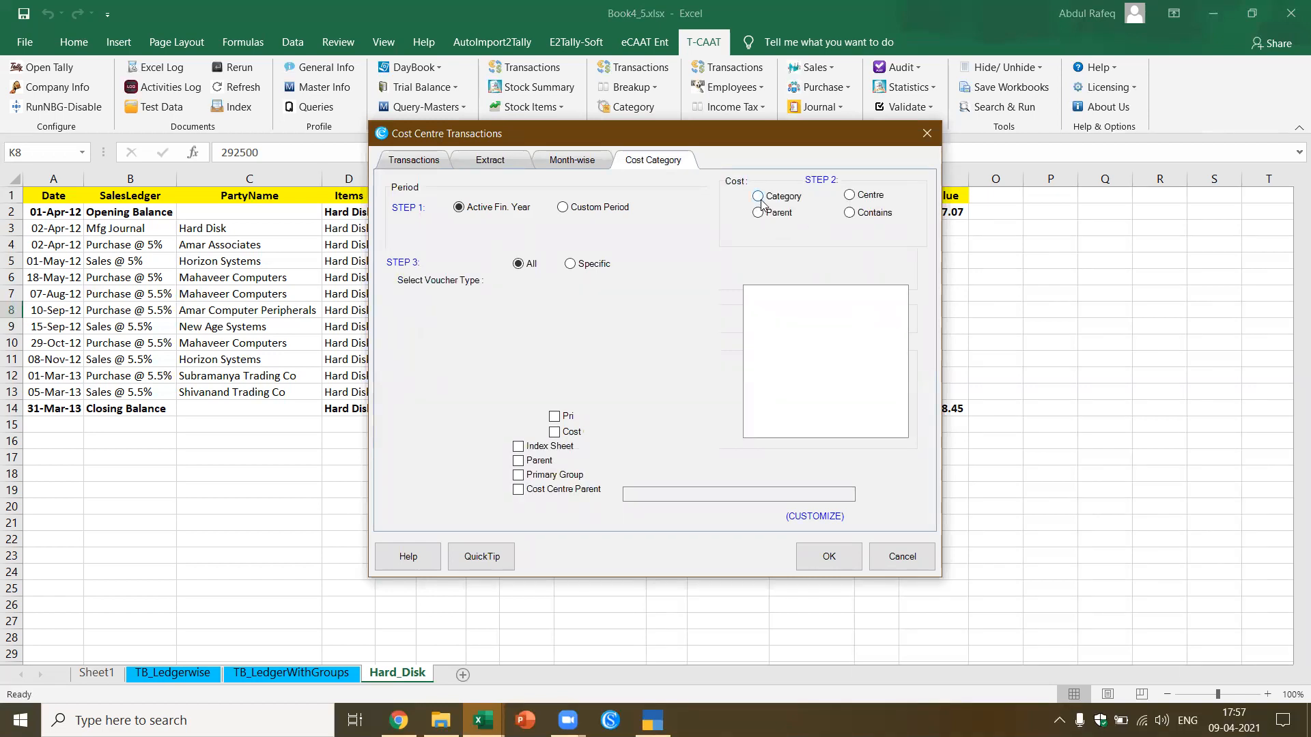
click(759, 197)
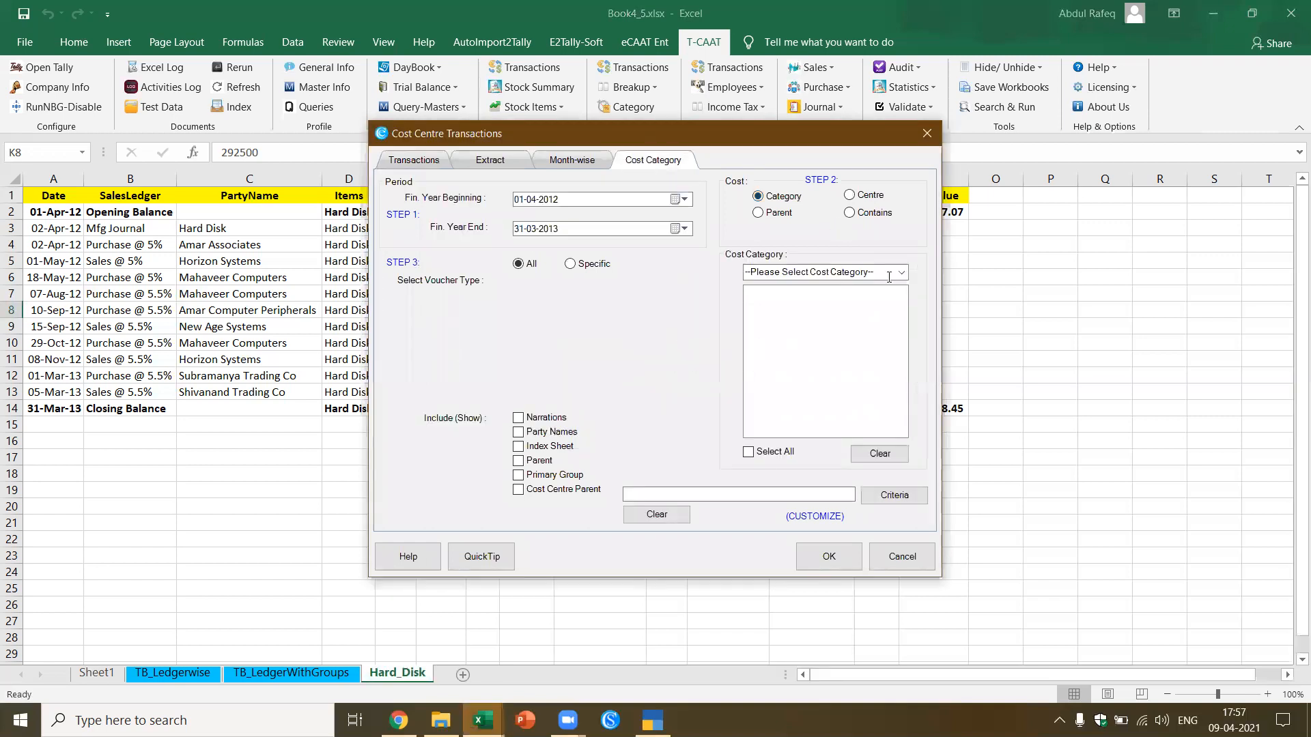
click(901, 273)
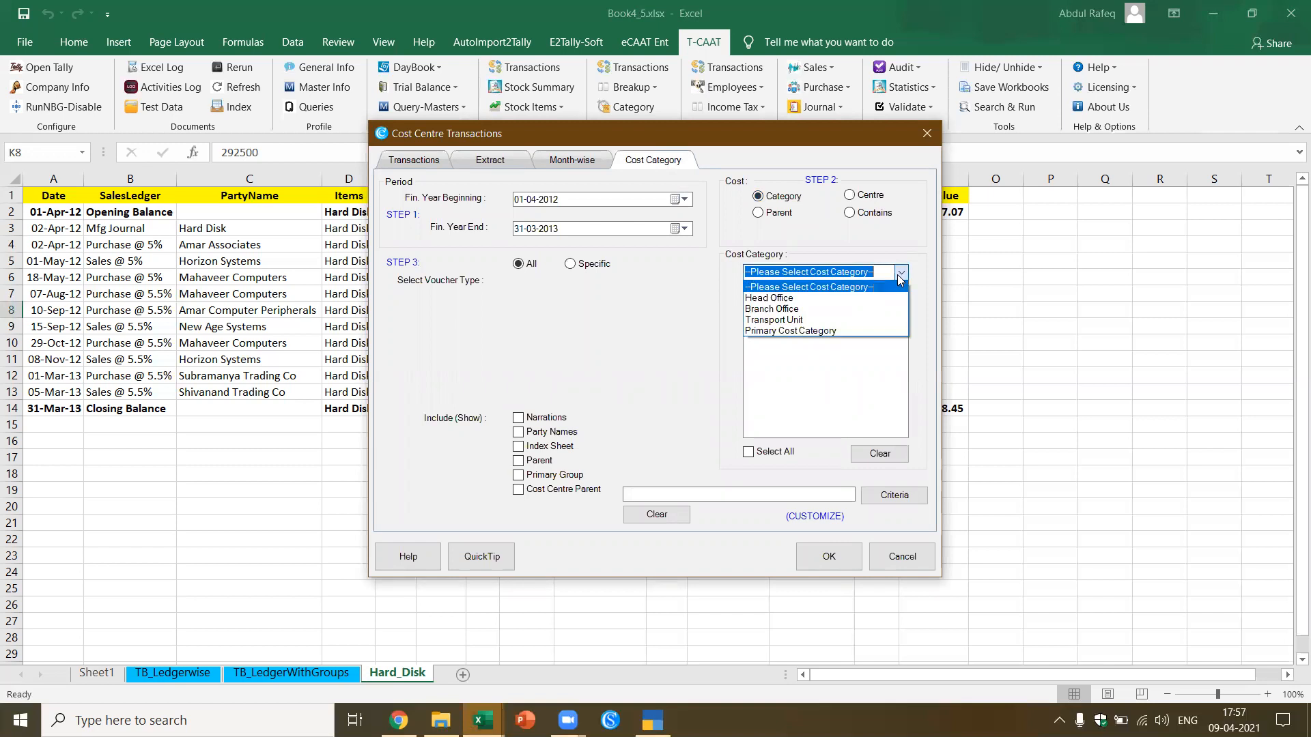
click(823, 301)
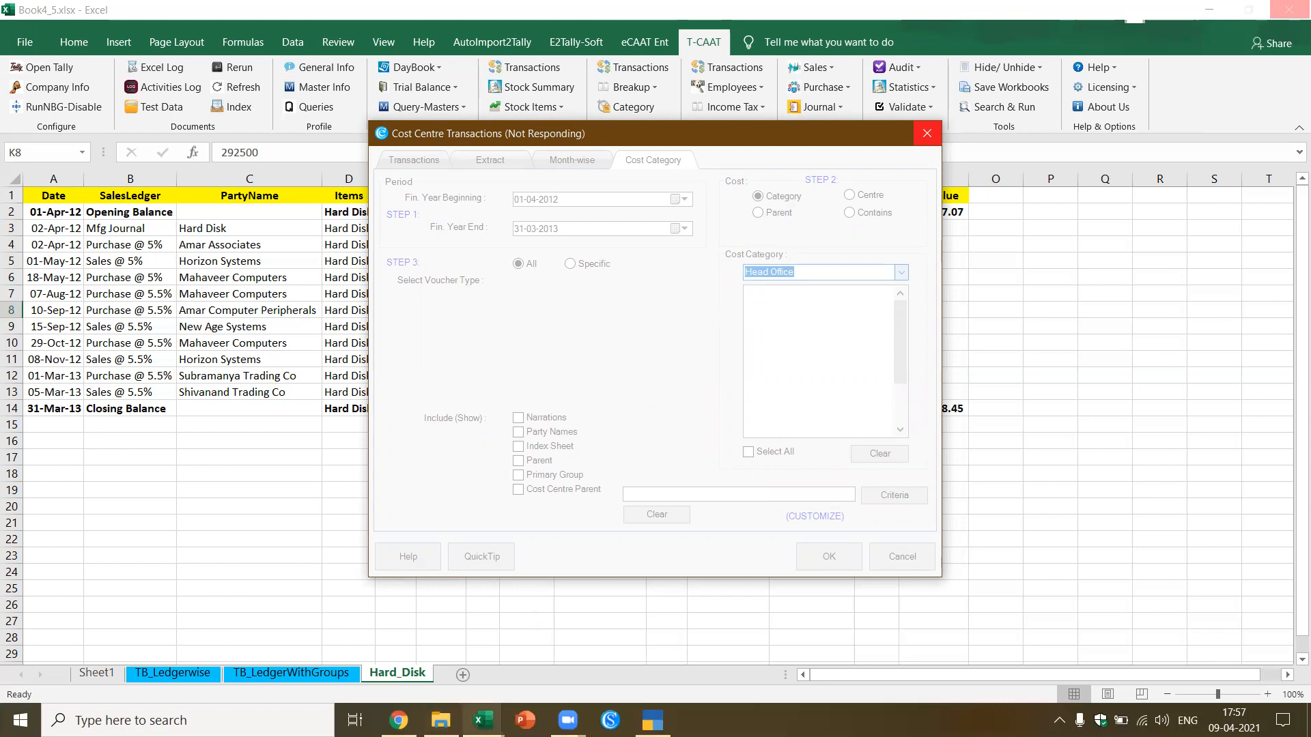
mouse_move(482, 720)
click(591, 640)
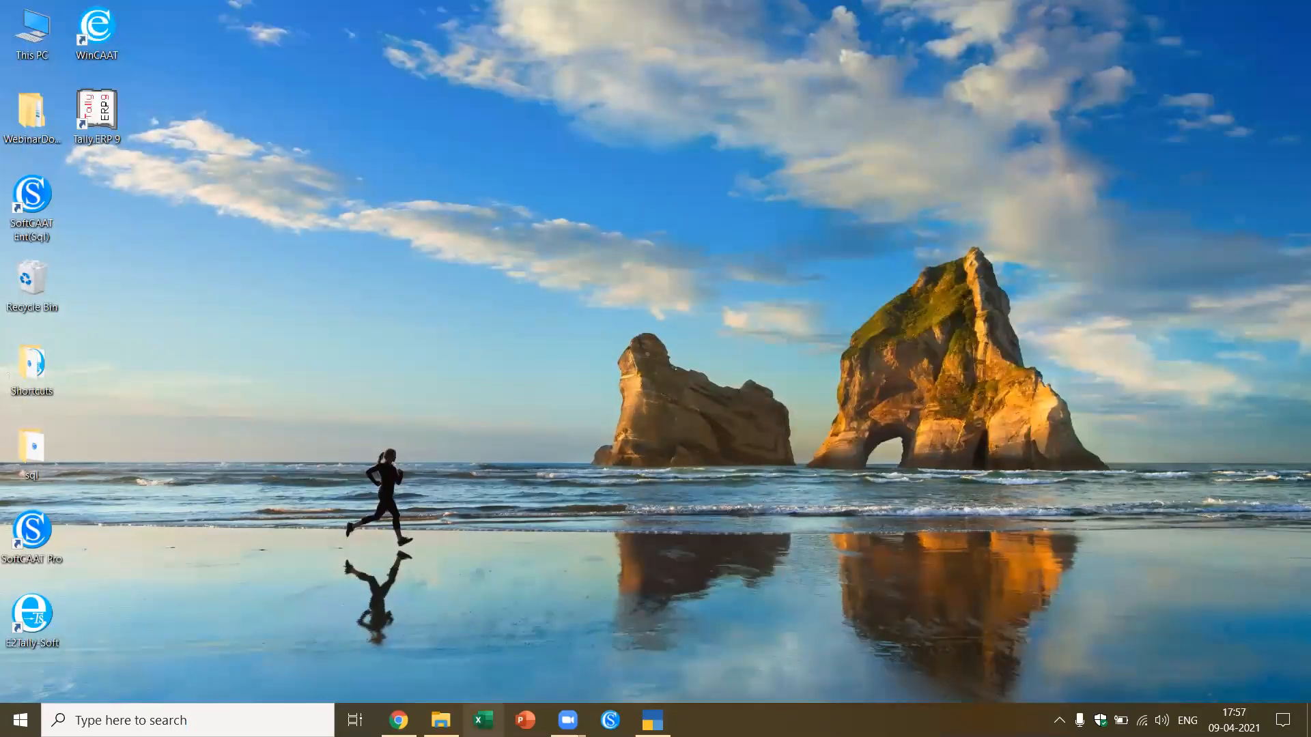
Step: Restart Excel, open the recent workbook TrialBal.xlsx and close the document recovery list
click(484, 719)
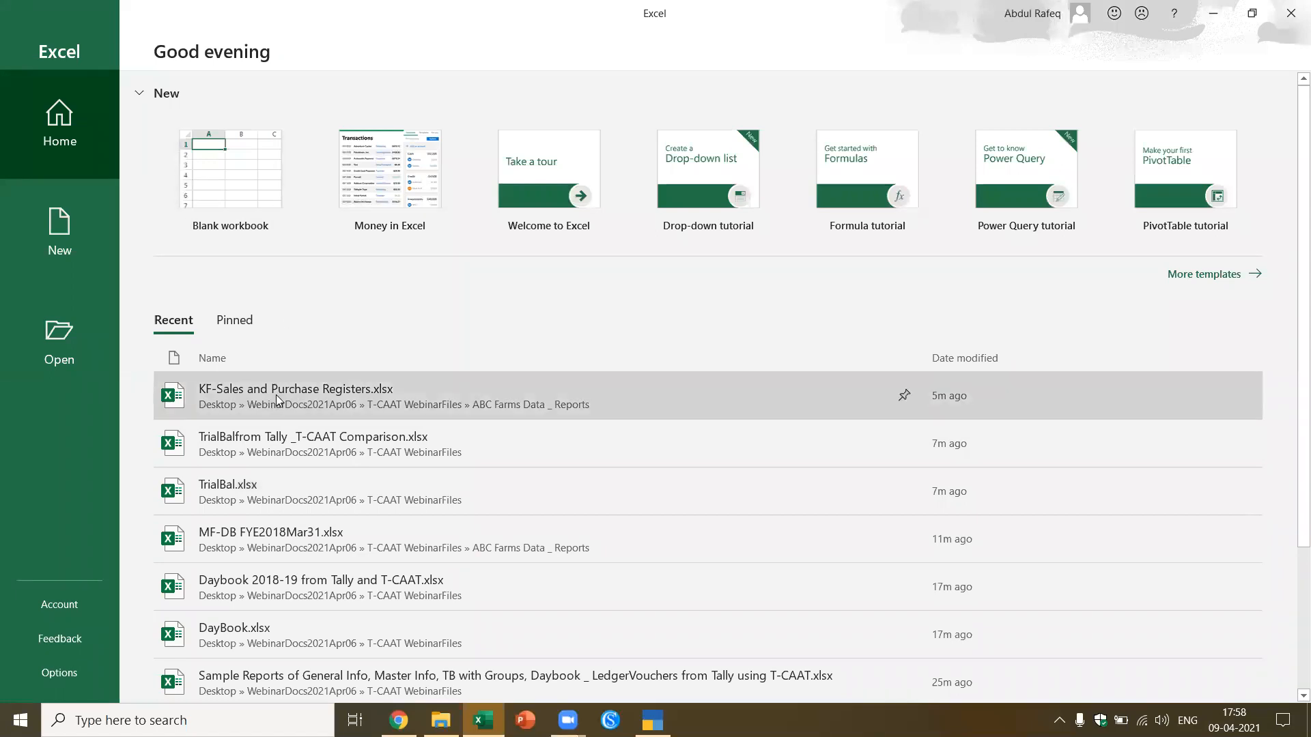
click(262, 495)
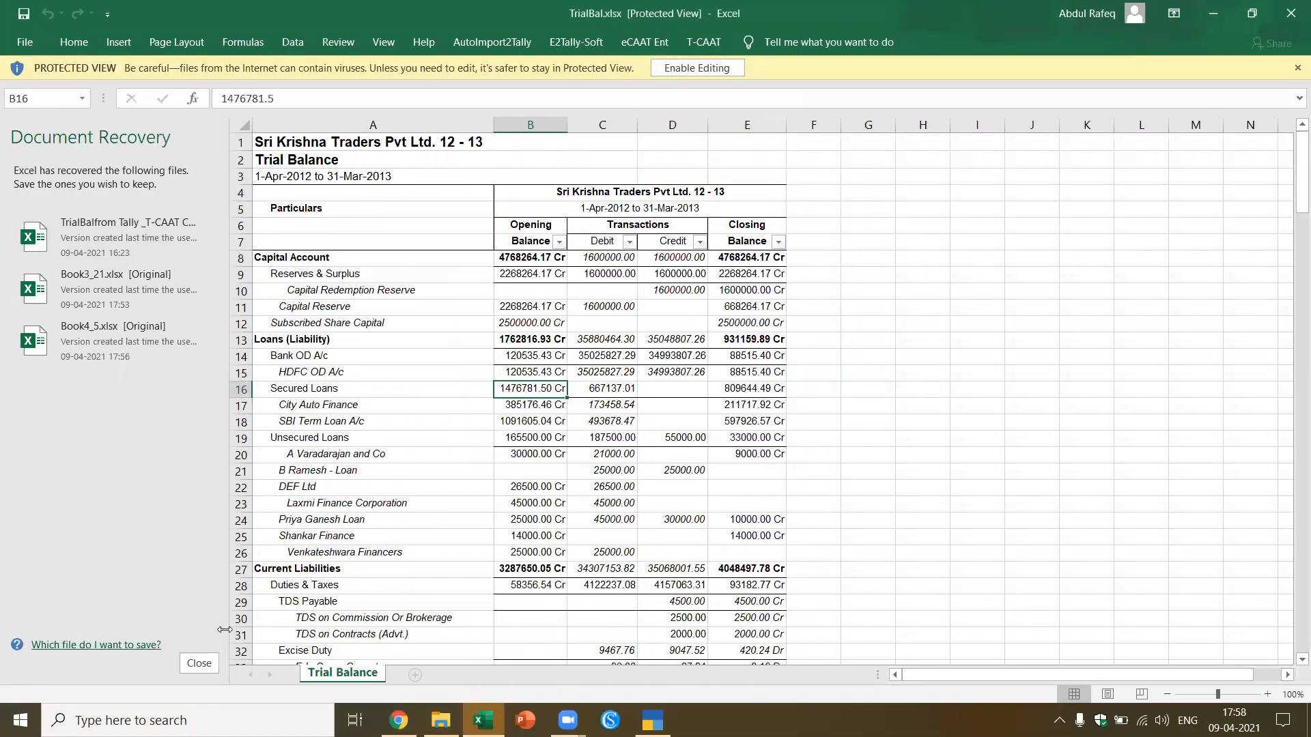
click(215, 663)
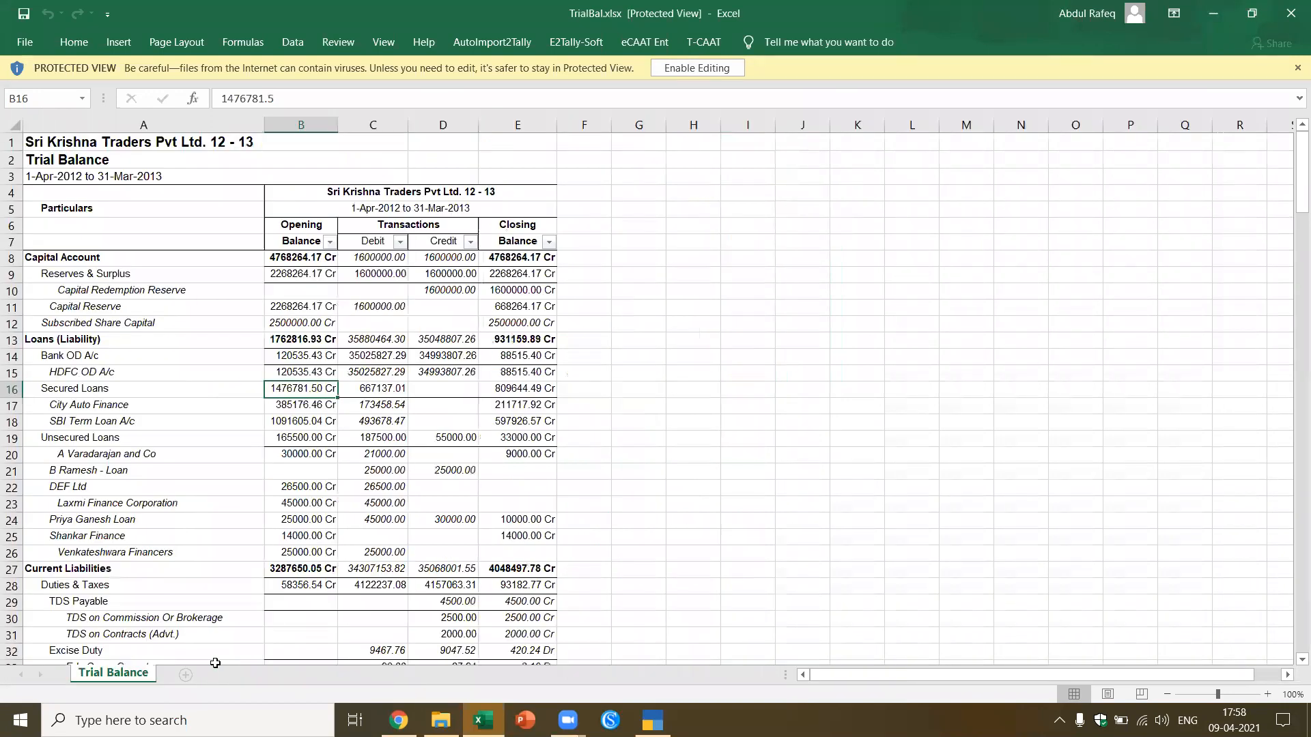
key(super)
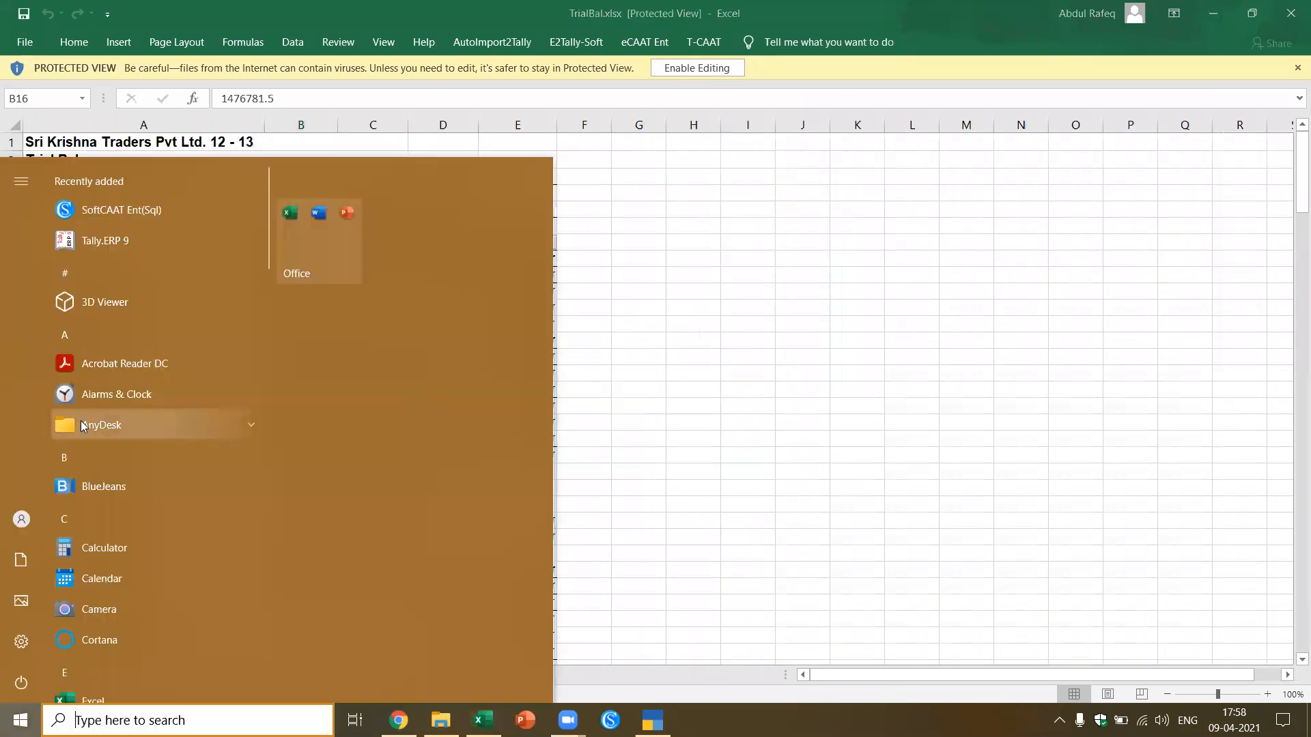
text(win)
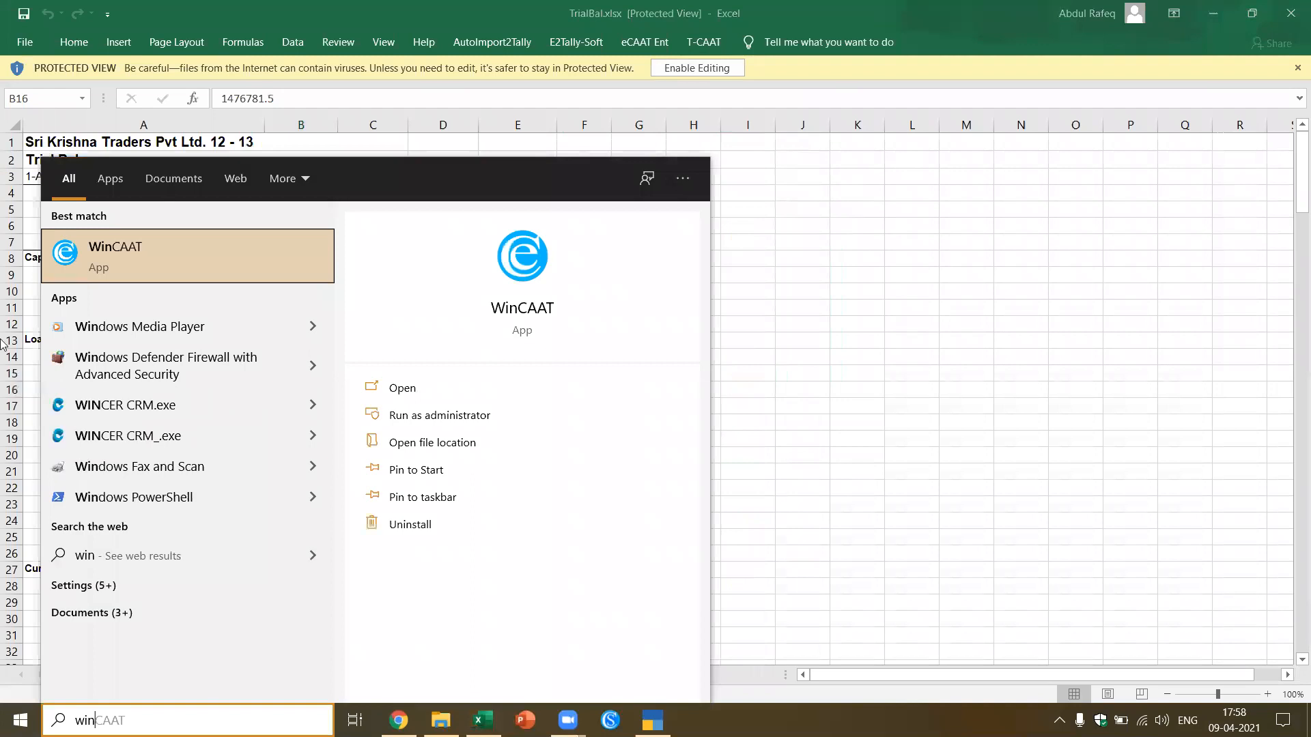
click(718, 74)
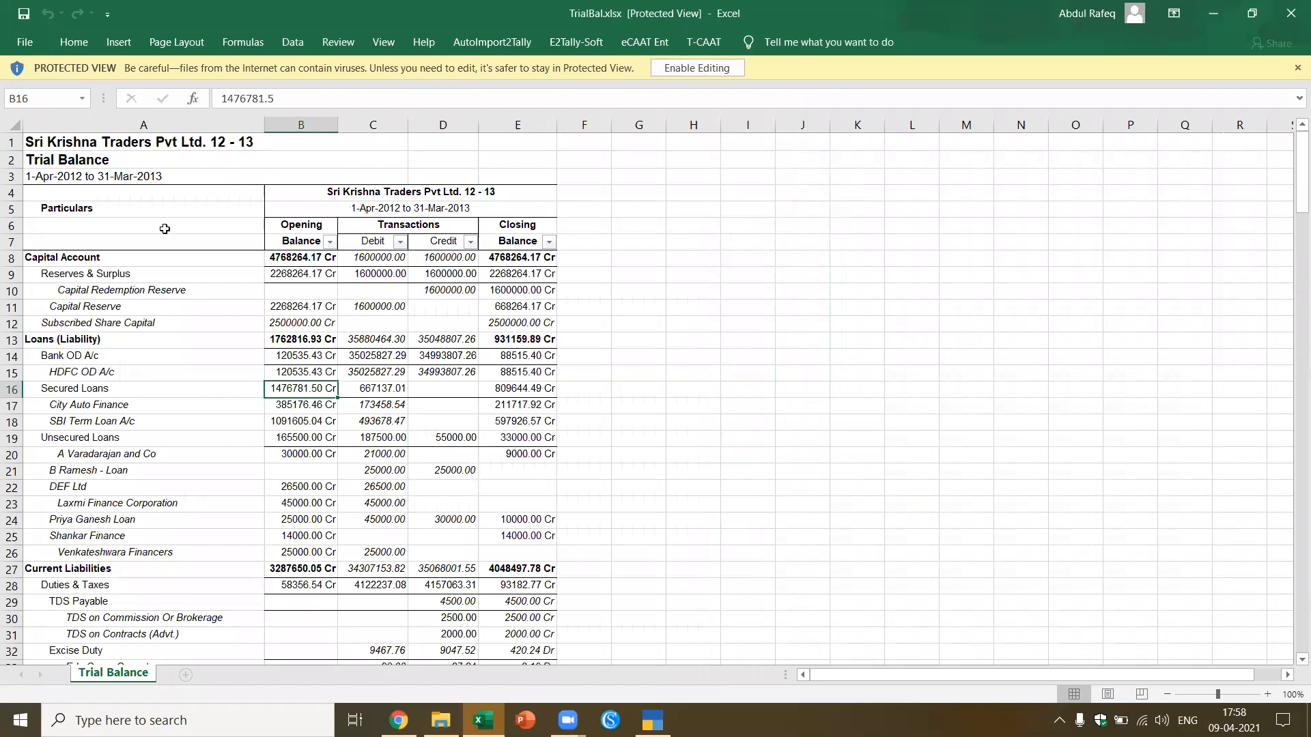
Step: Enable editing of the TrialBal.xlsx workbook
click(771, 212)
click(728, 325)
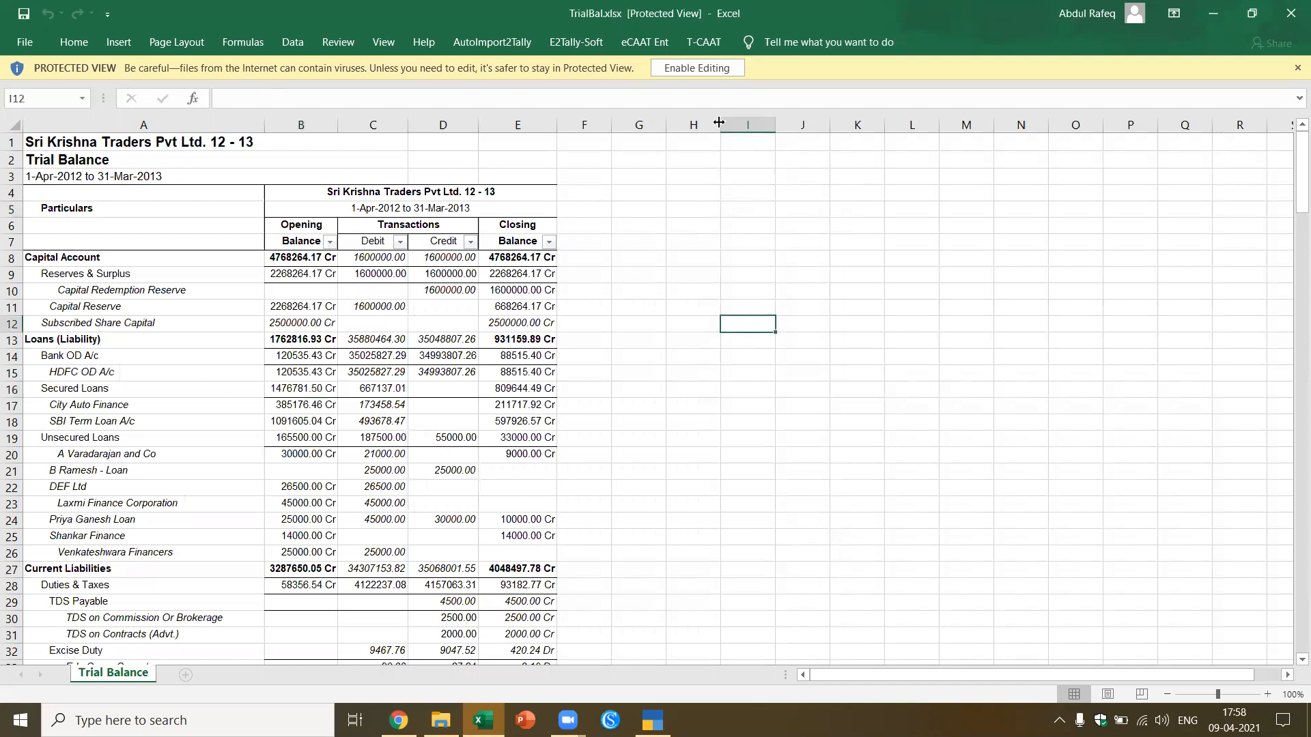
click(708, 68)
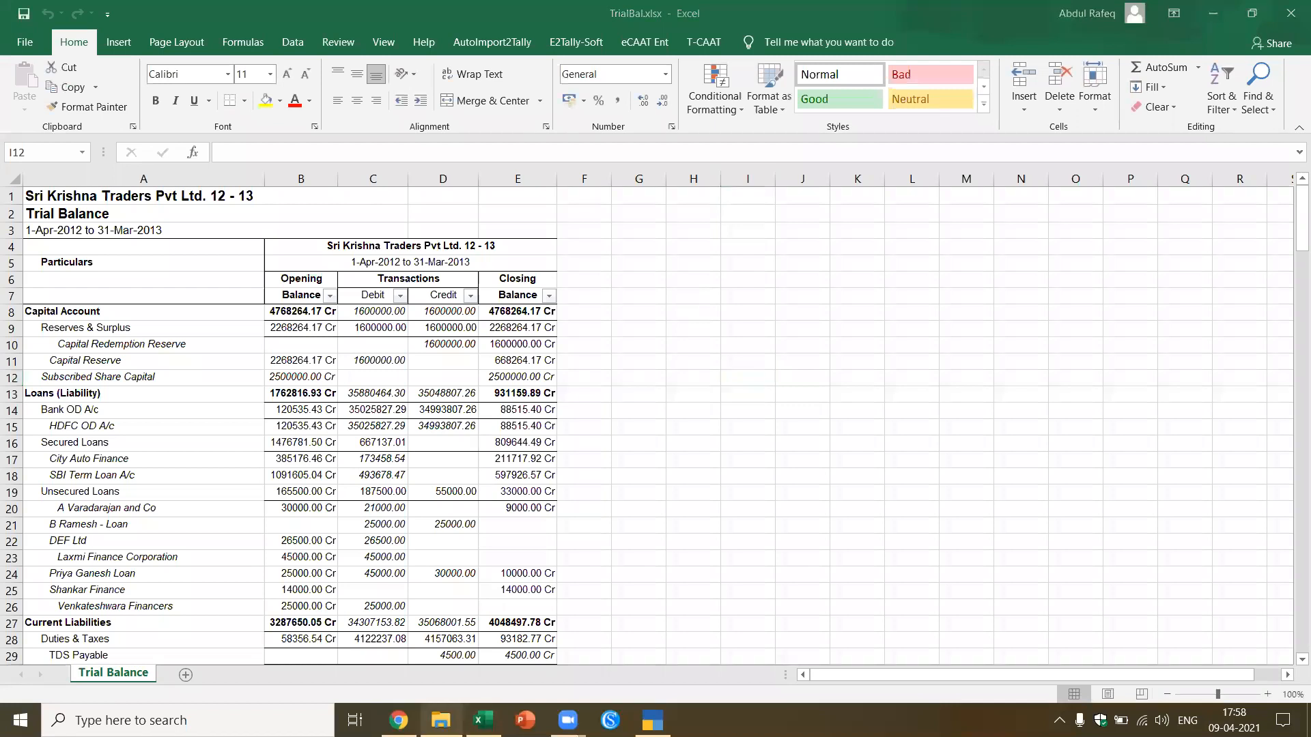
Step: Open the workbook KF-Exceptions.xlsx from the ABC Farms Data _ Reports folder
click(441, 720)
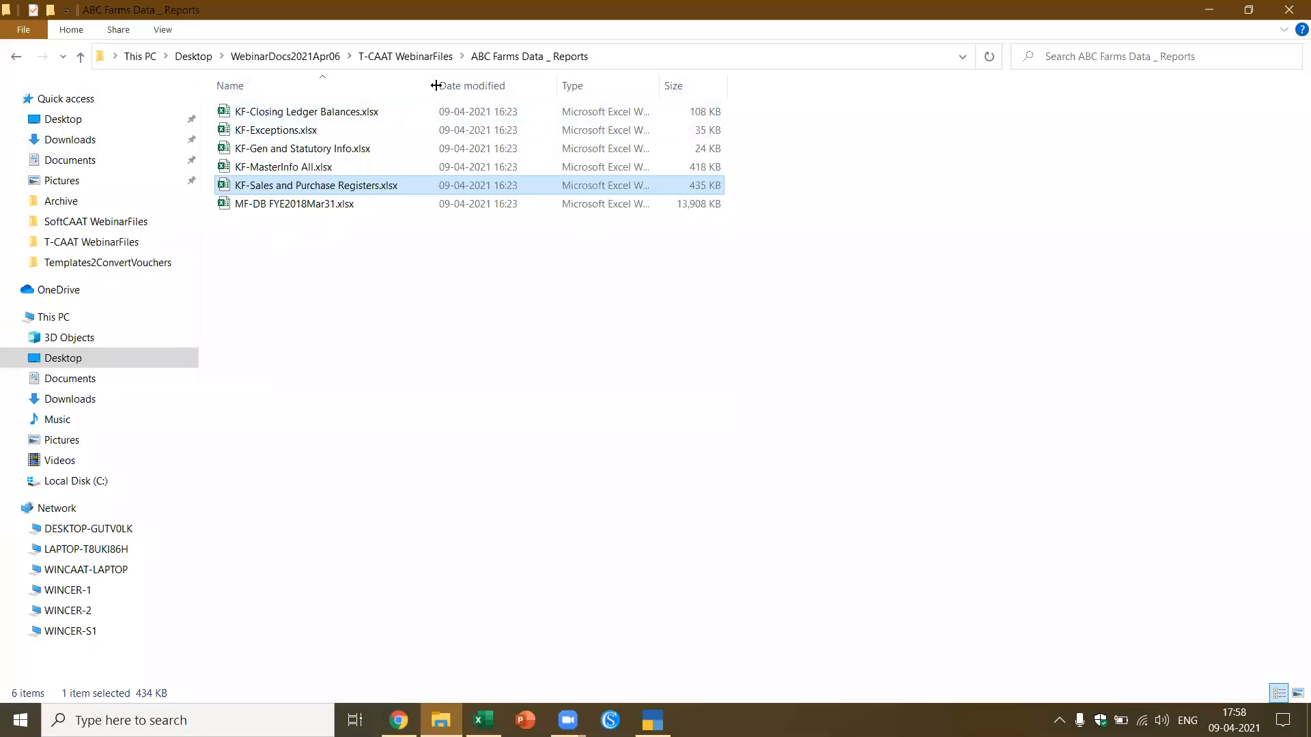
click(309, 133)
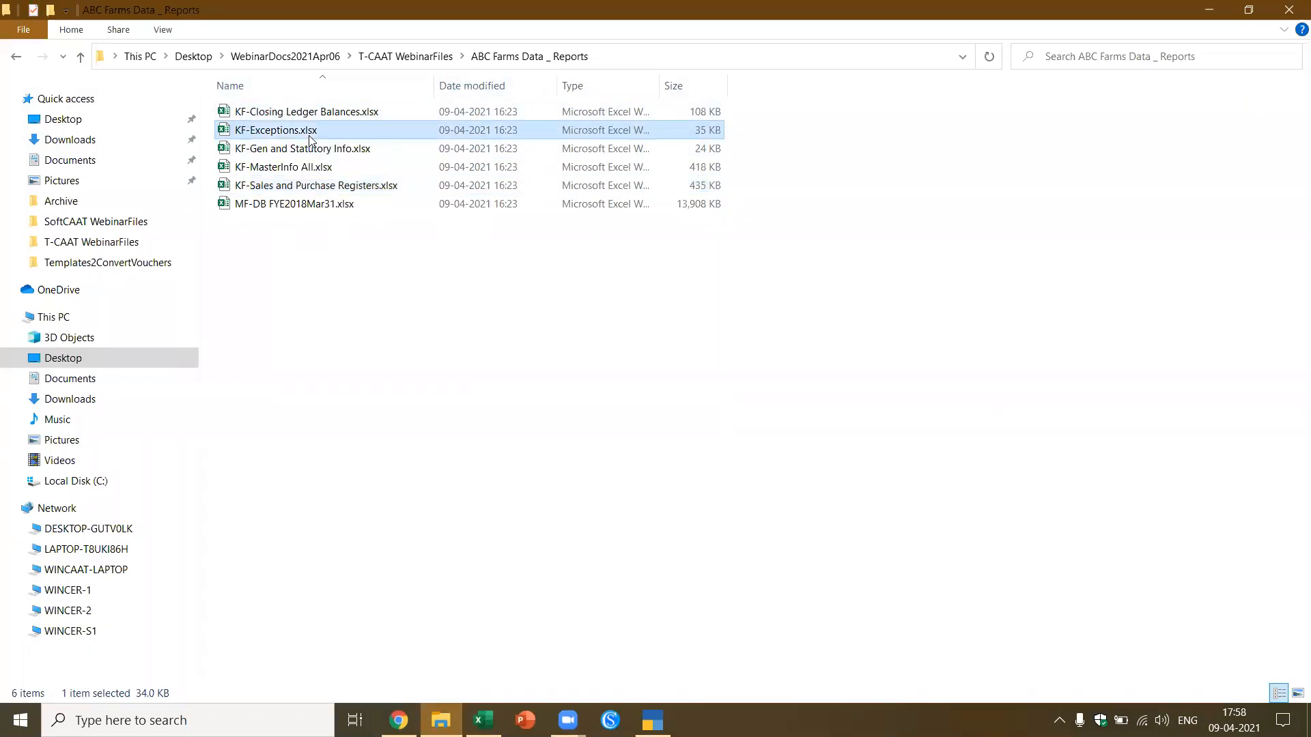
double_click(309, 135)
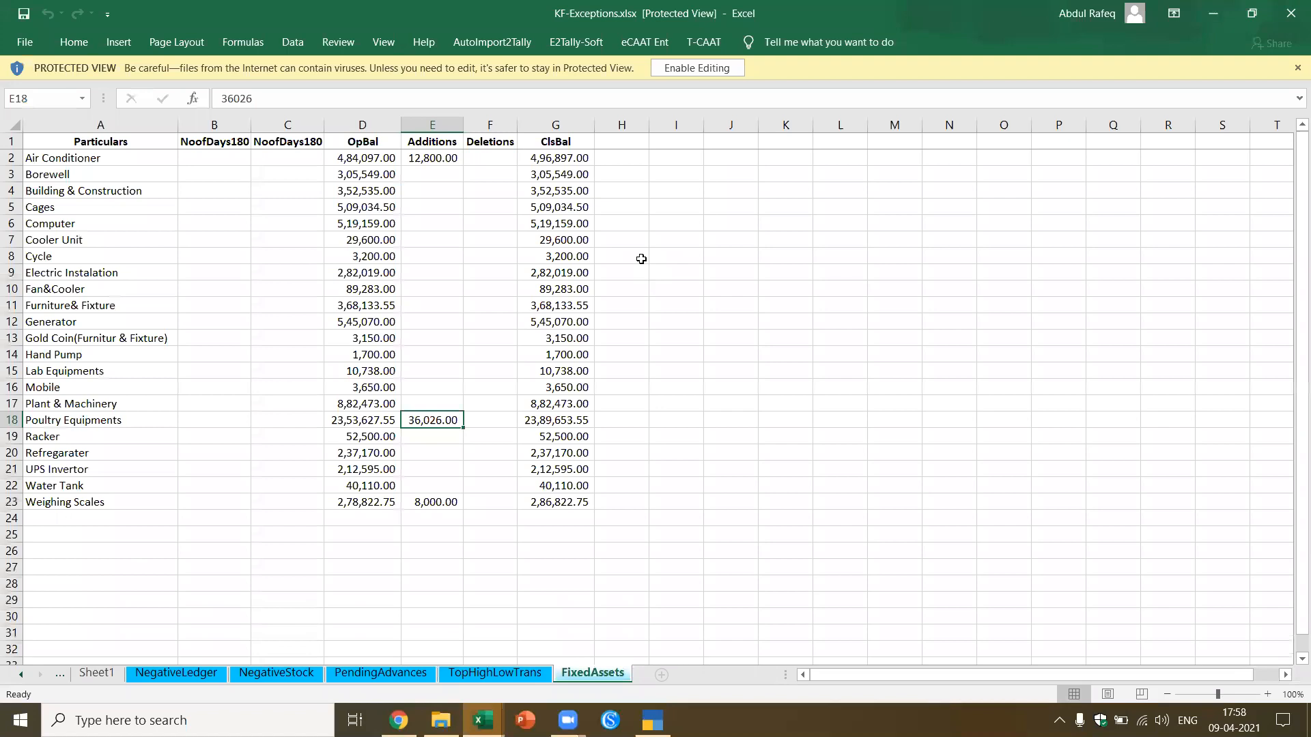
Step: Examine the fixed assets, negative ledger, negative stock, pending advances and top high-low transactions sheets of the exceptions workbook
click(641, 259)
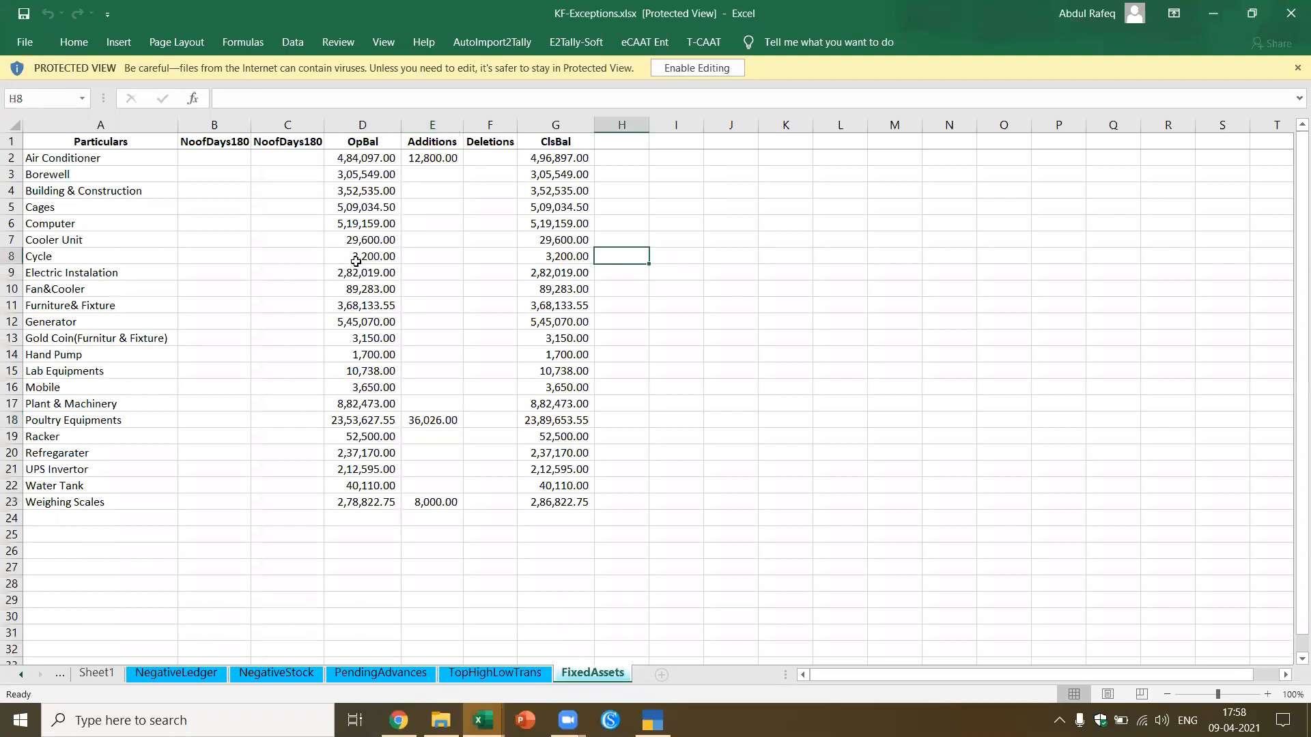
click(355, 260)
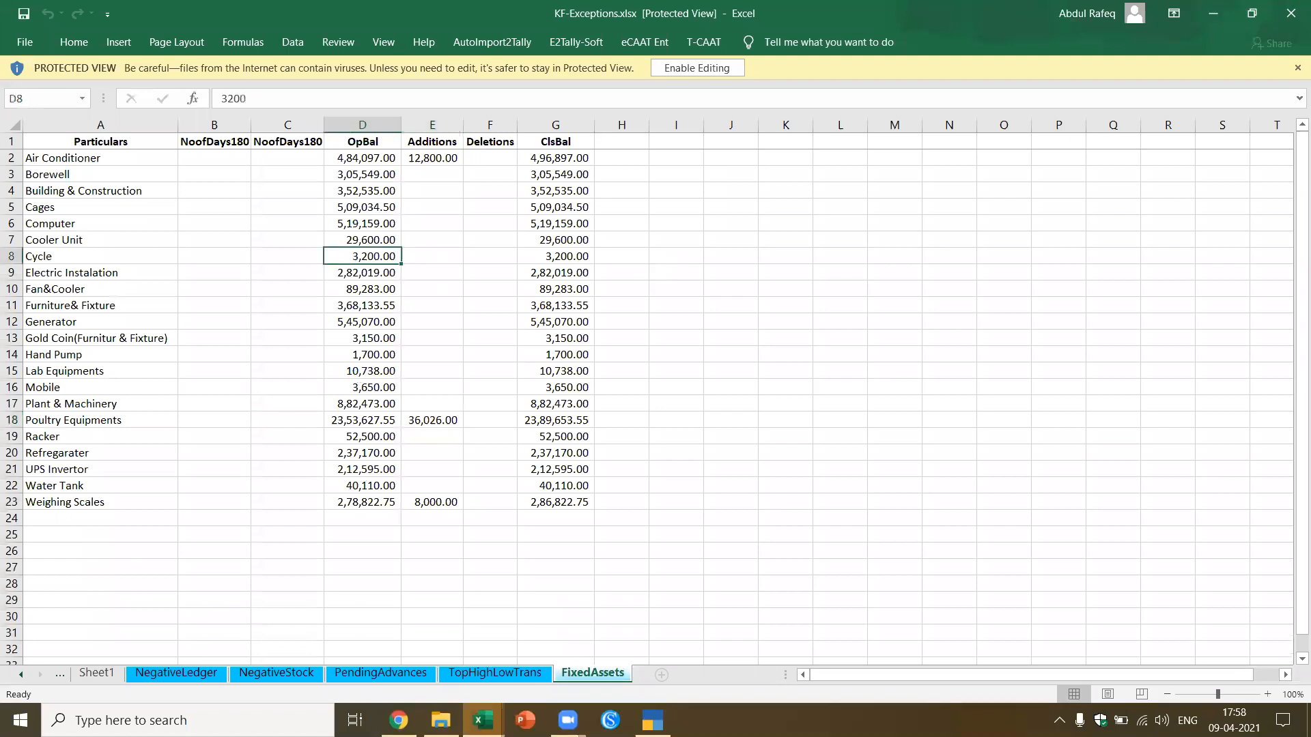
click(216, 679)
click(266, 676)
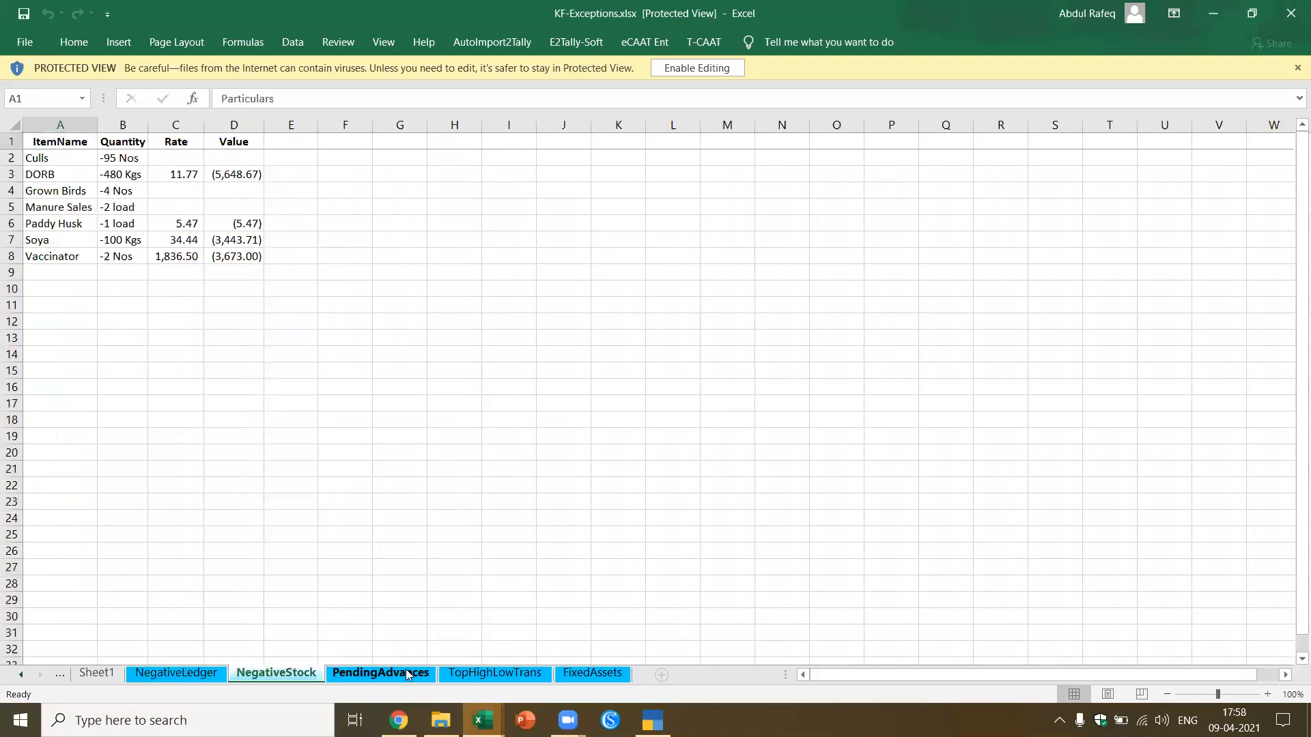
click(411, 676)
click(522, 674)
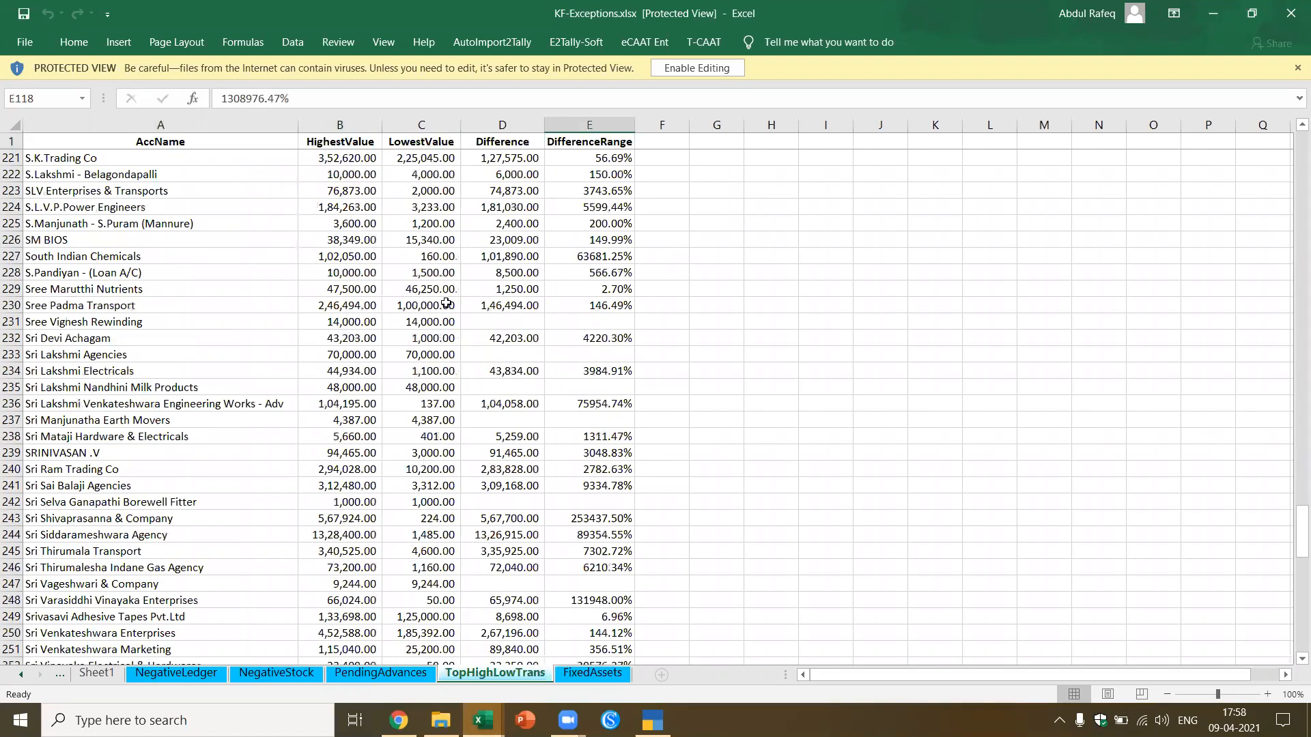
scroll(272, 327, up, 7)
scroll(272, 327, up, 20)
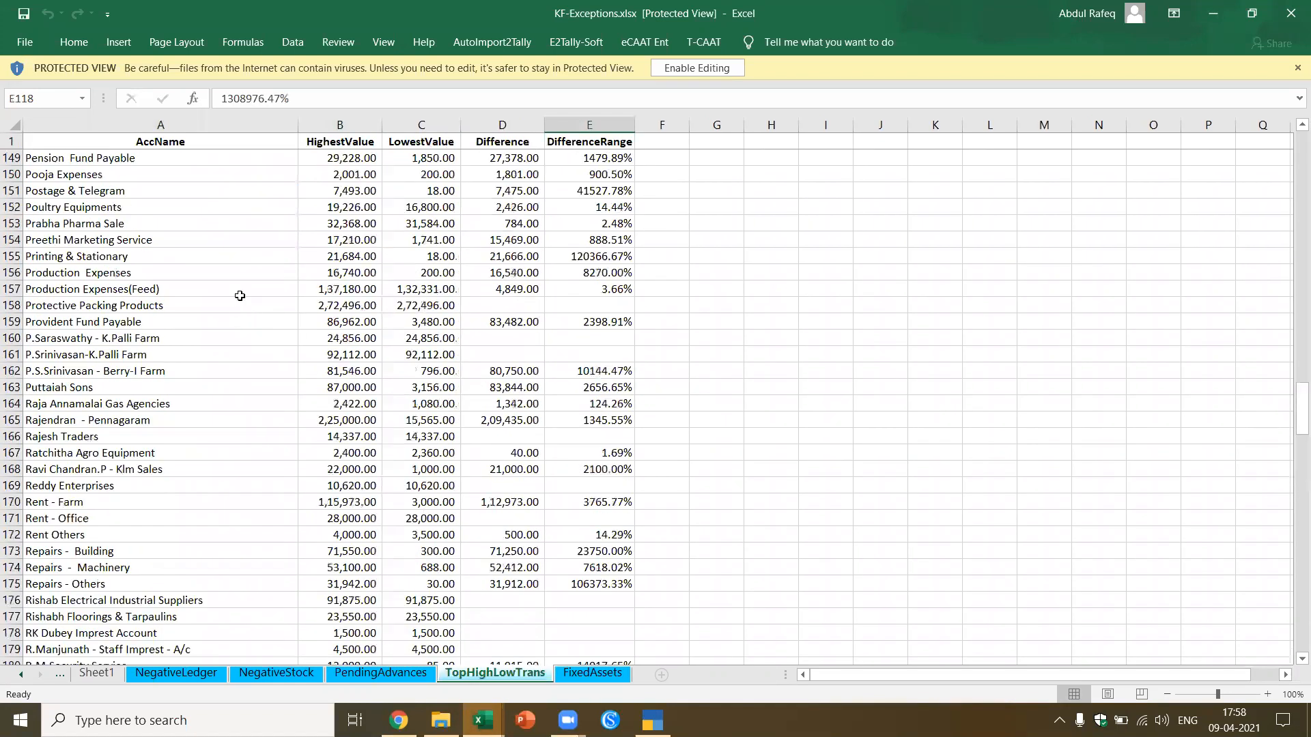
Step: Enable editing of the KF-Exceptions.xlsx workbook and bring up the T-CAAT commands
click(695, 69)
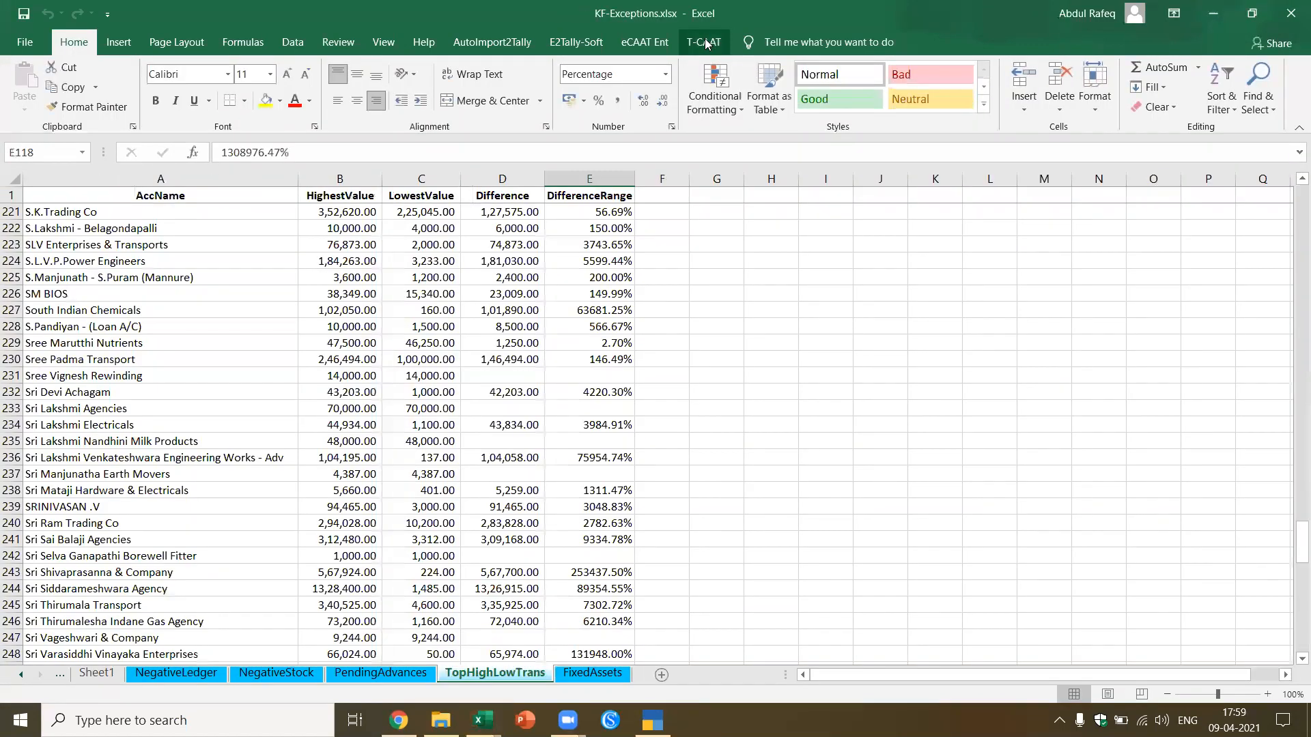
click(705, 43)
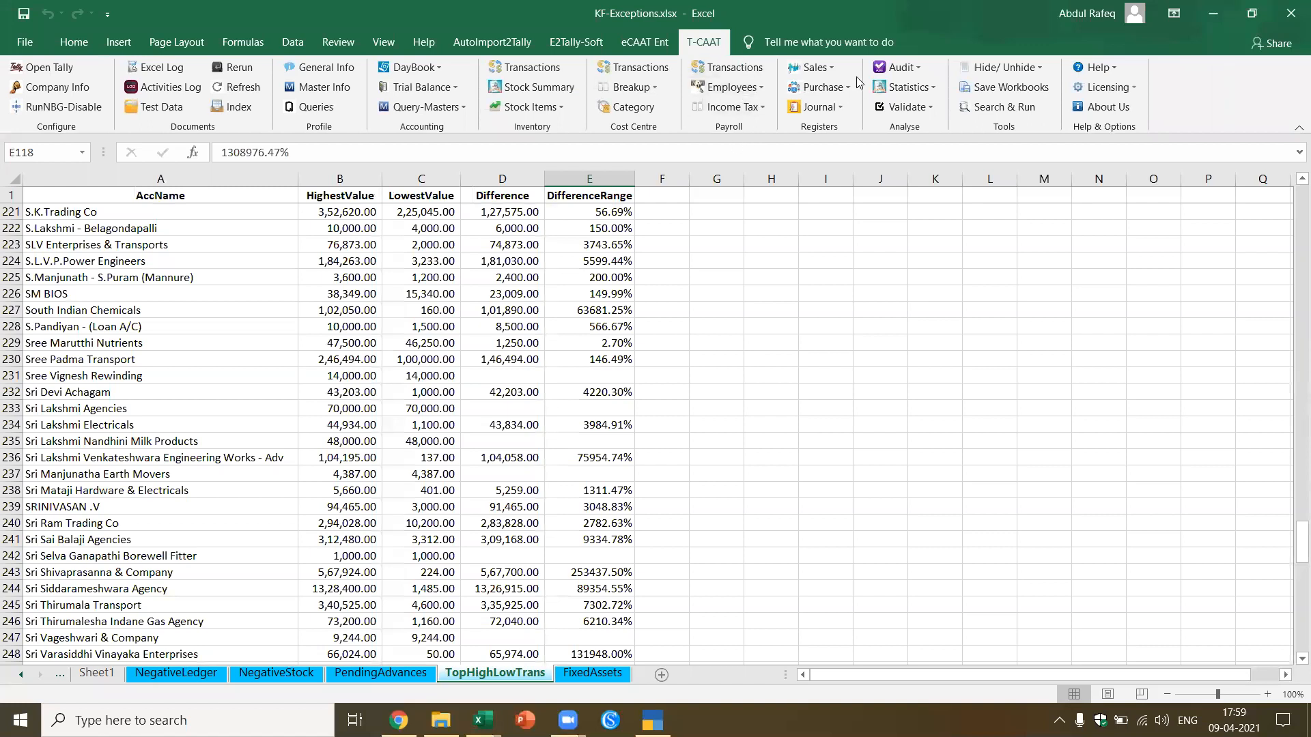
click(832, 68)
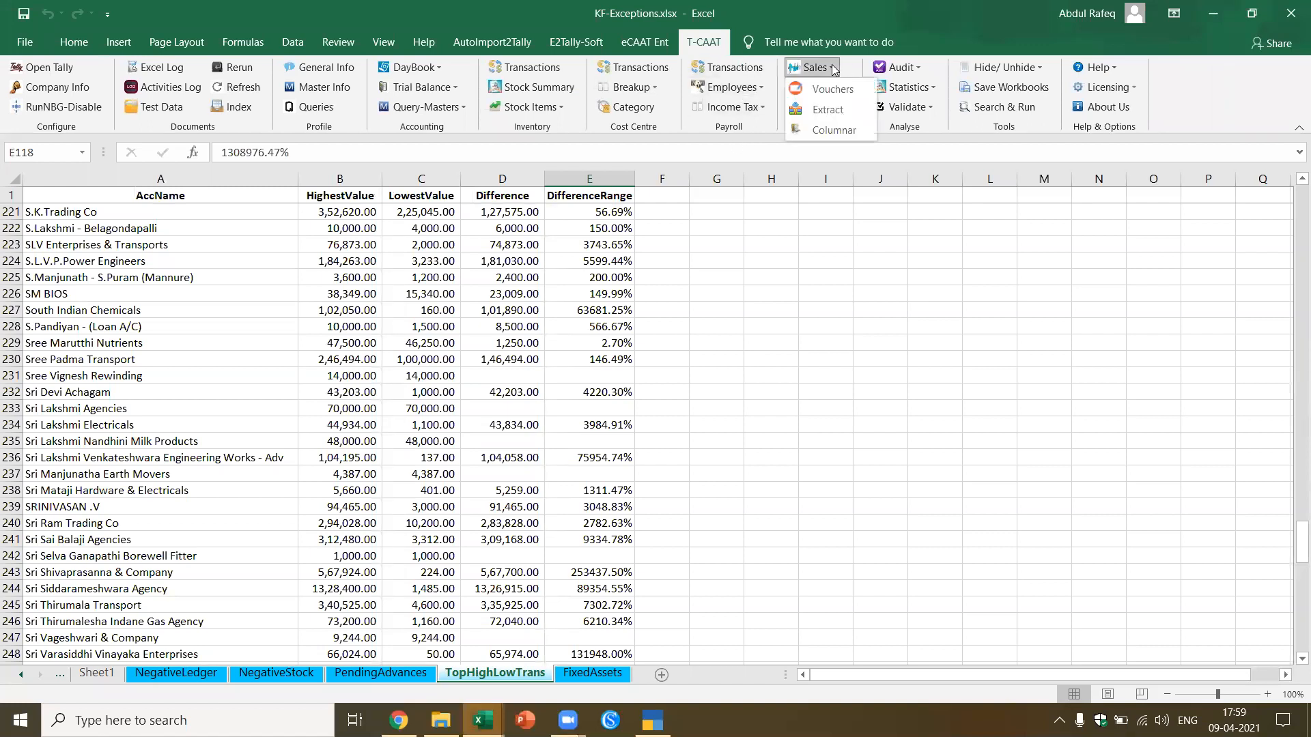
click(815, 253)
click(918, 69)
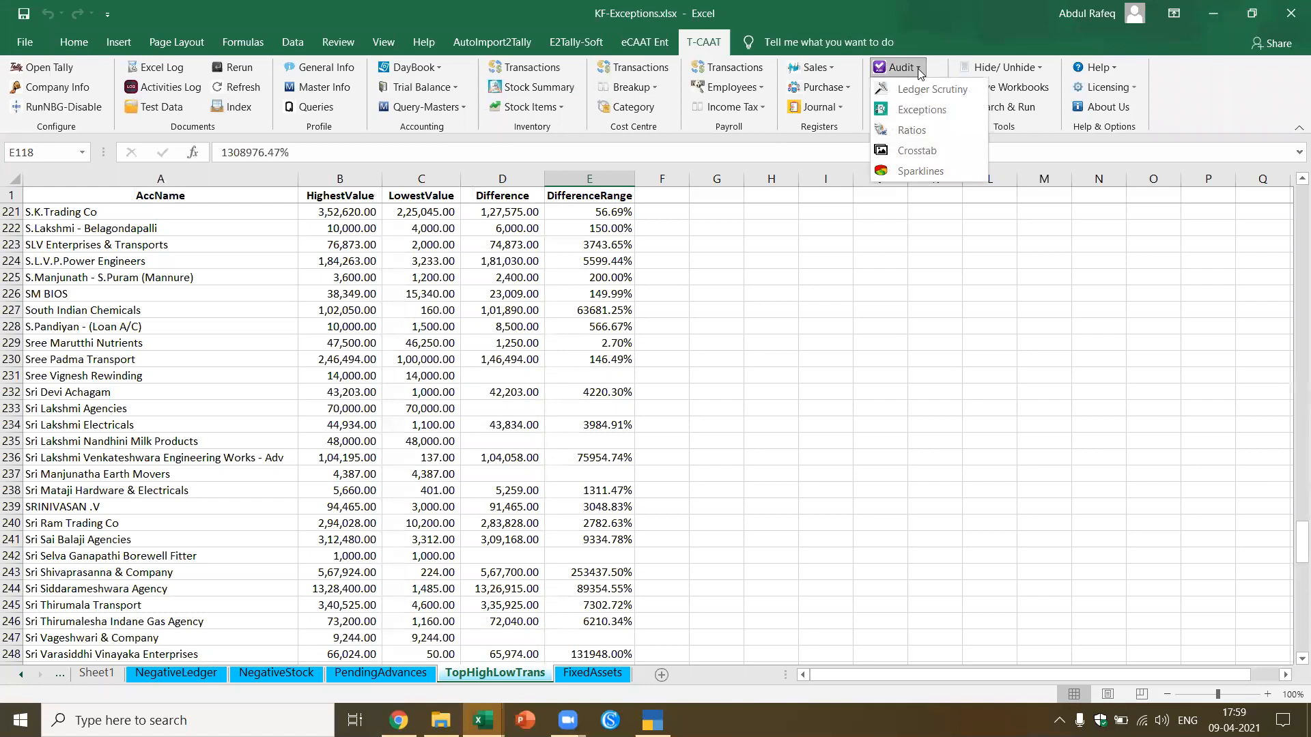
click(929, 89)
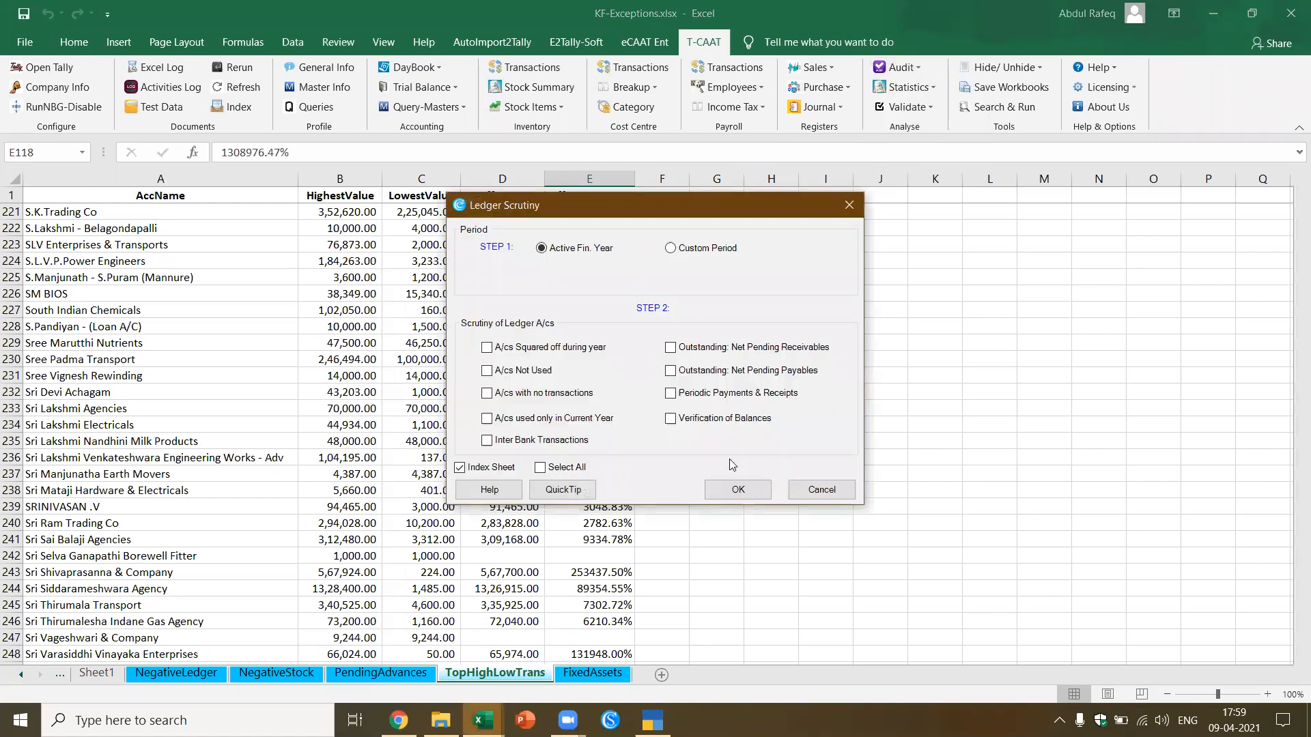
click(821, 491)
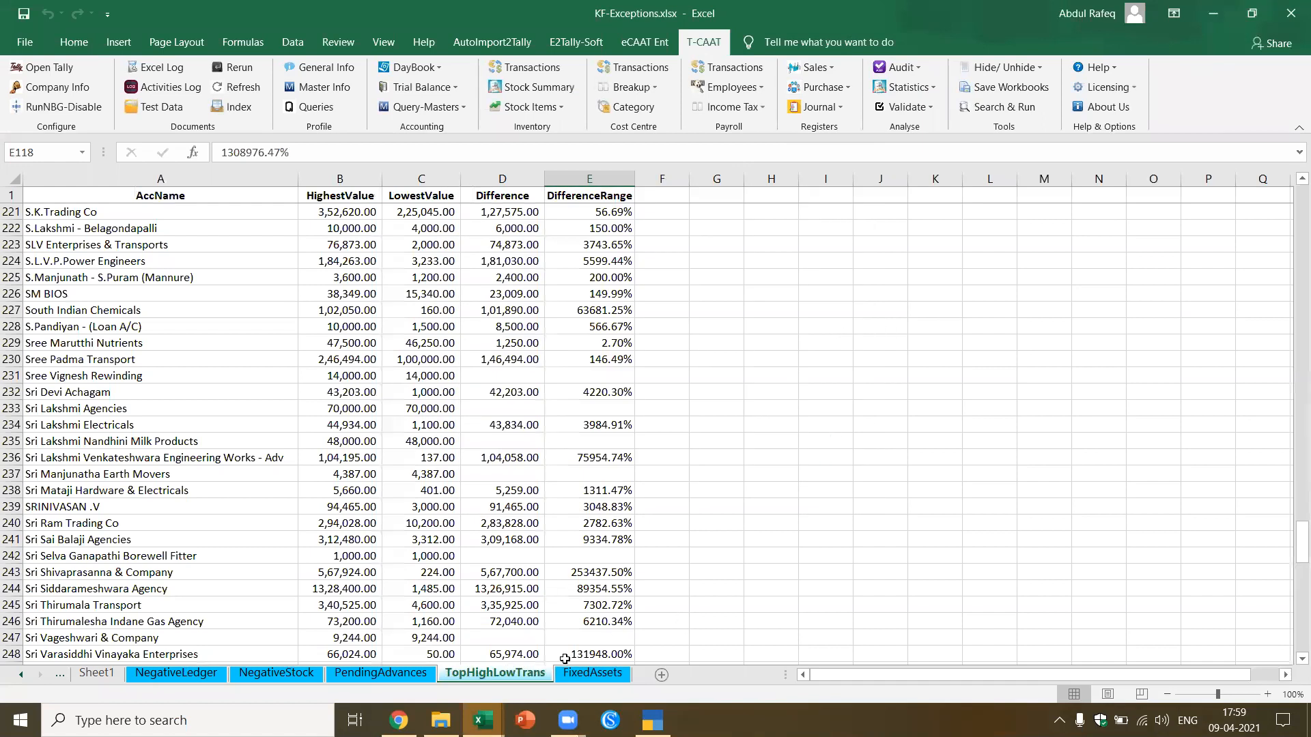
Step: Close the TrialBal.xlsx workbook and create a new blank workbook
mouse_move(482, 720)
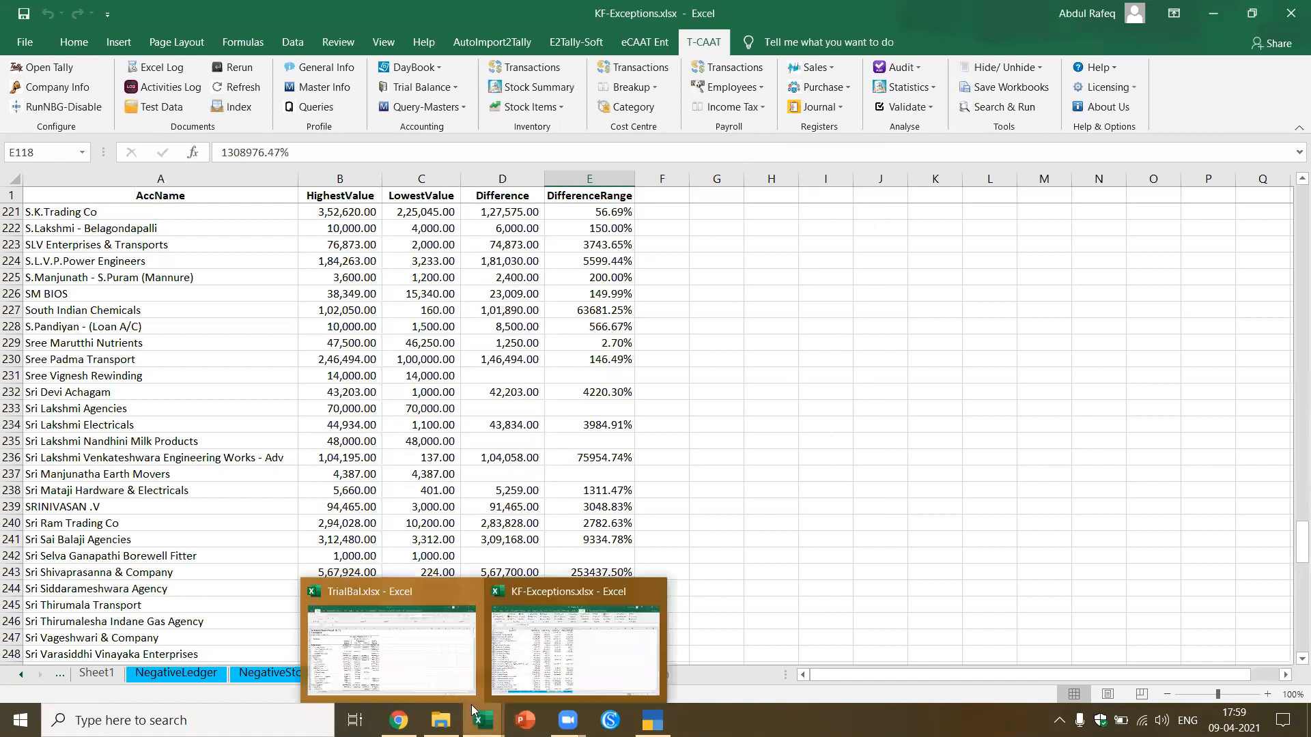
click(439, 658)
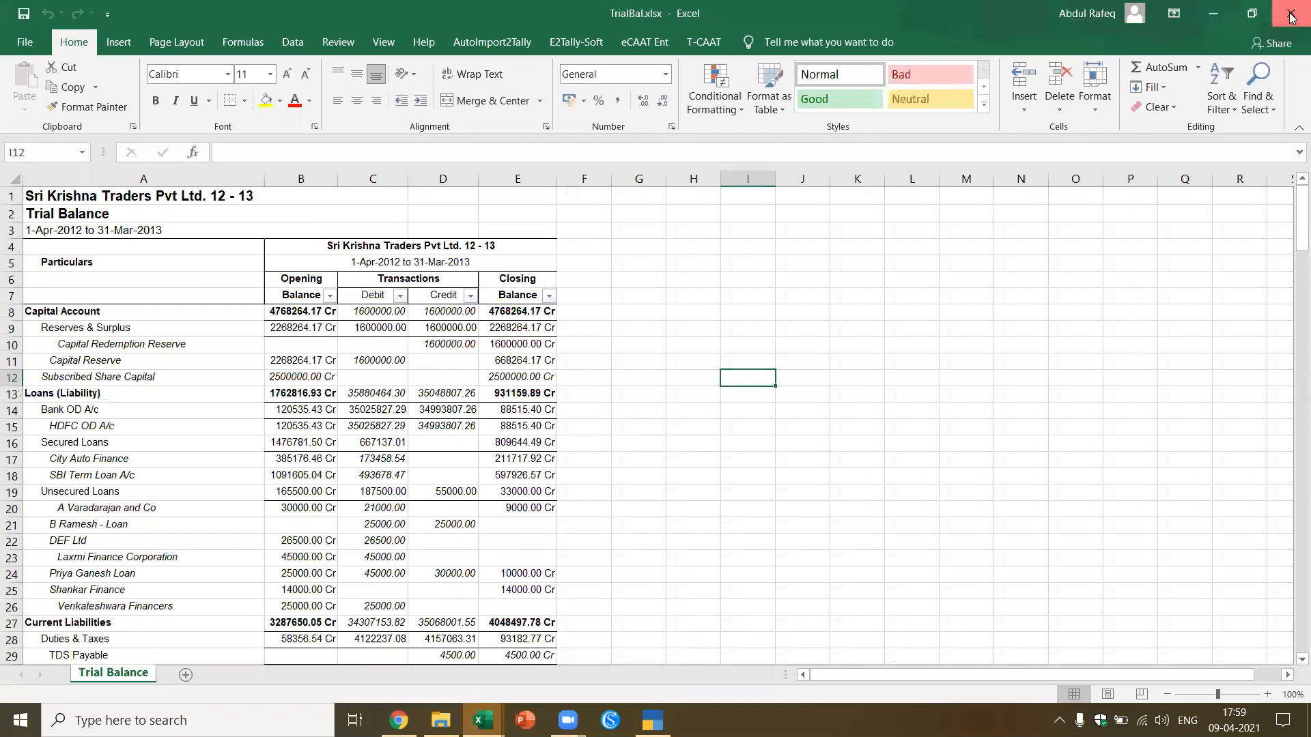
click(1290, 13)
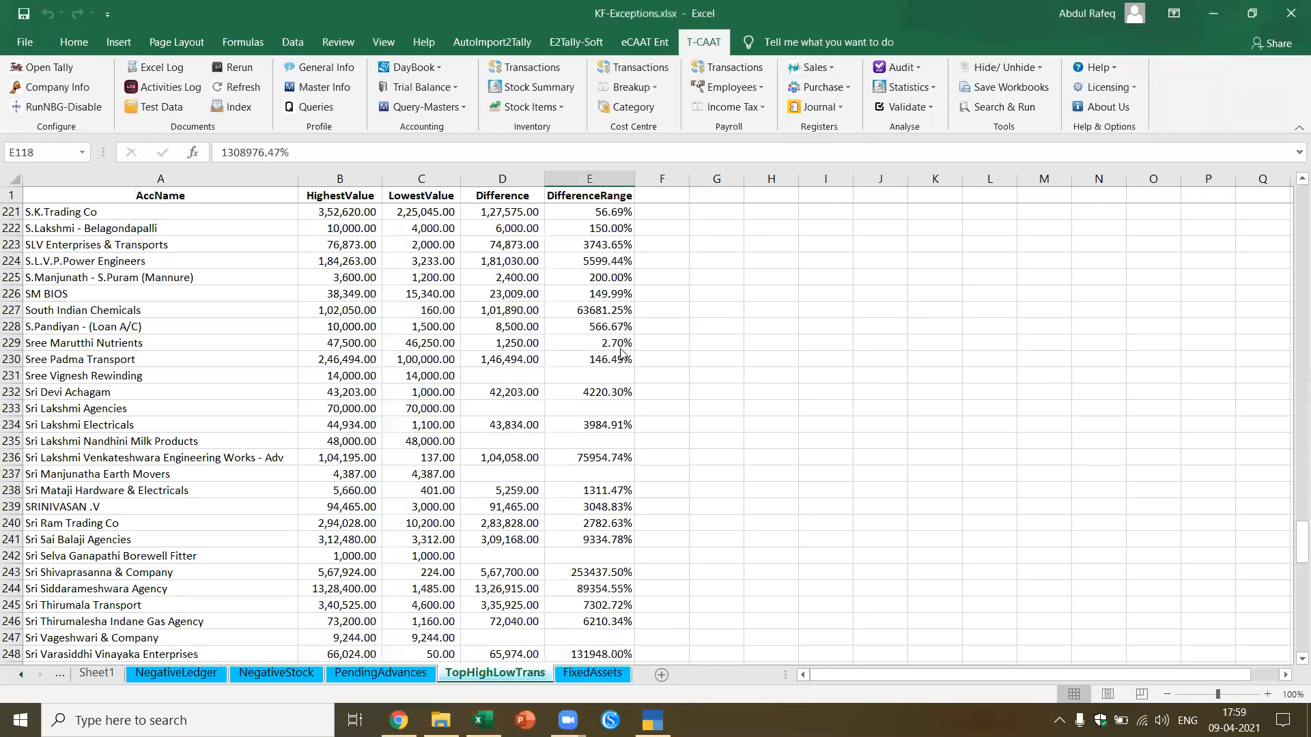
click(797, 338)
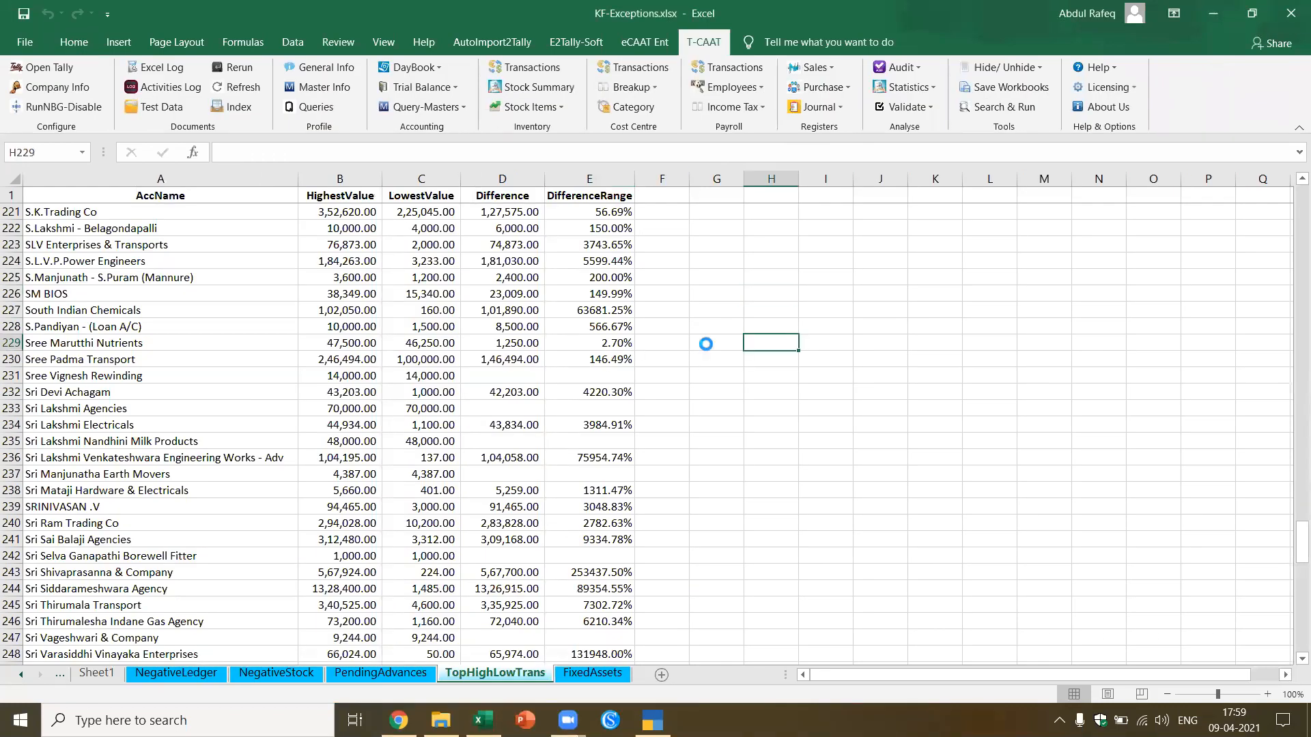
key(ctrl+n)
click(674, 347)
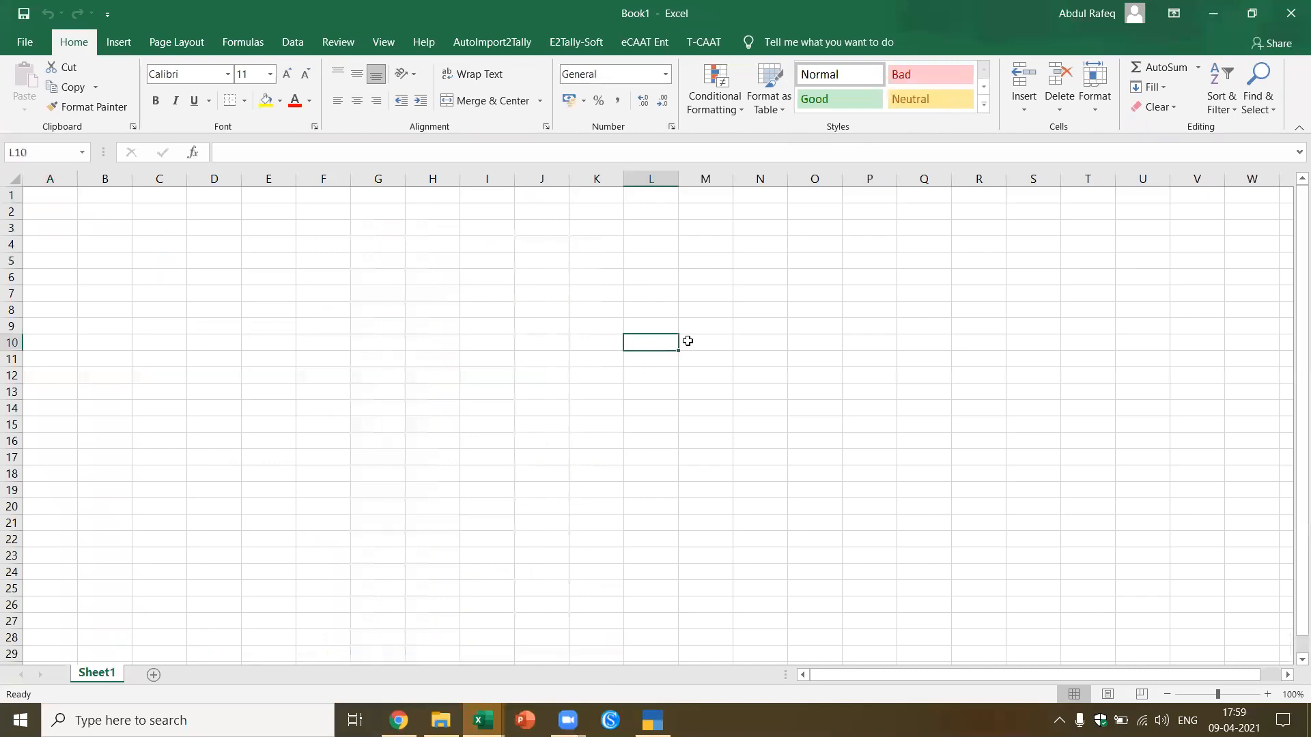
Step: Run the T-CAAT Ledger Scrutiny for the active financial year with all scrutiny options and the index sheet selected
click(704, 43)
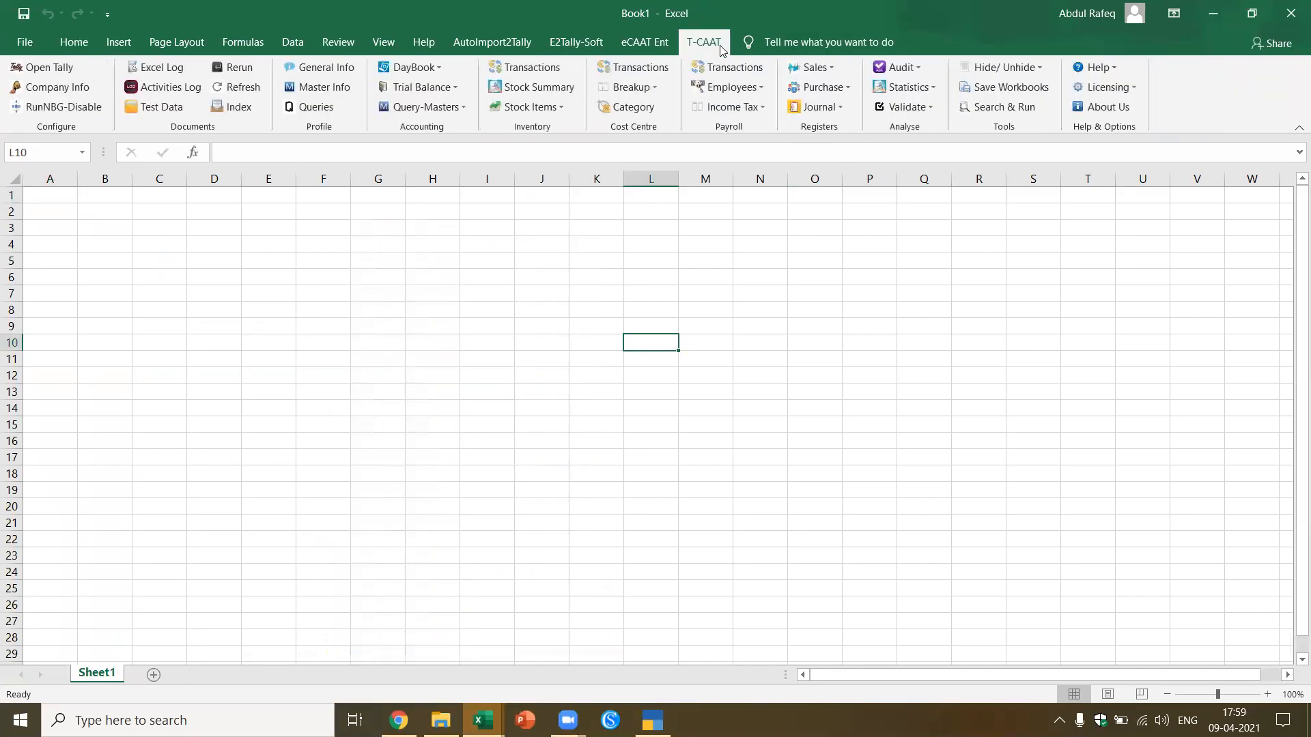
click(917, 72)
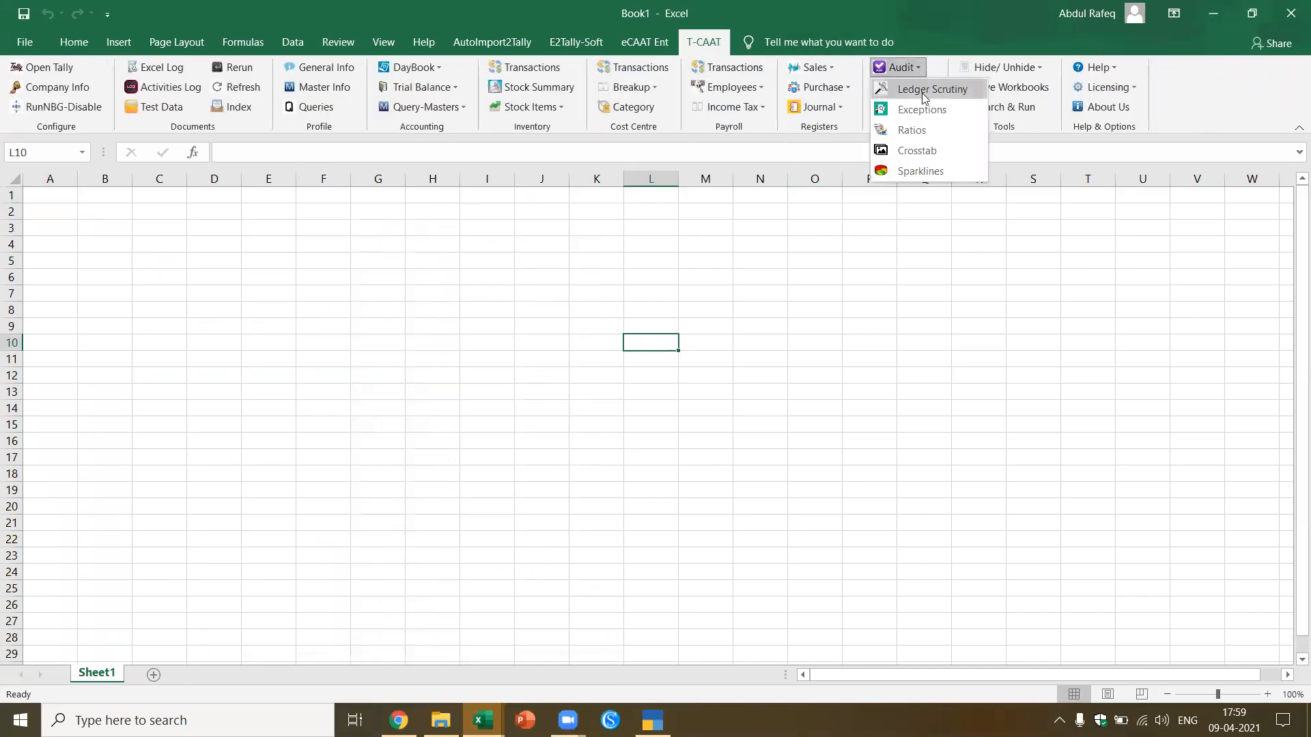
click(927, 89)
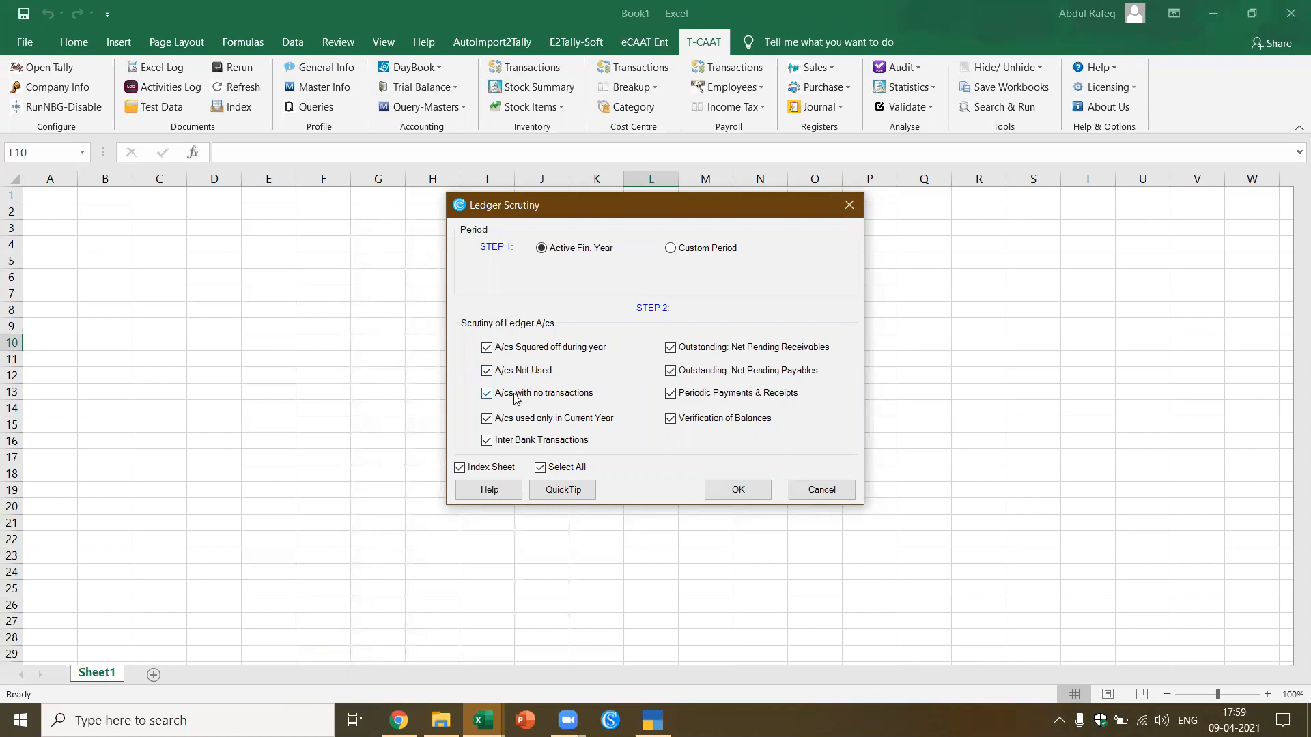
click(743, 489)
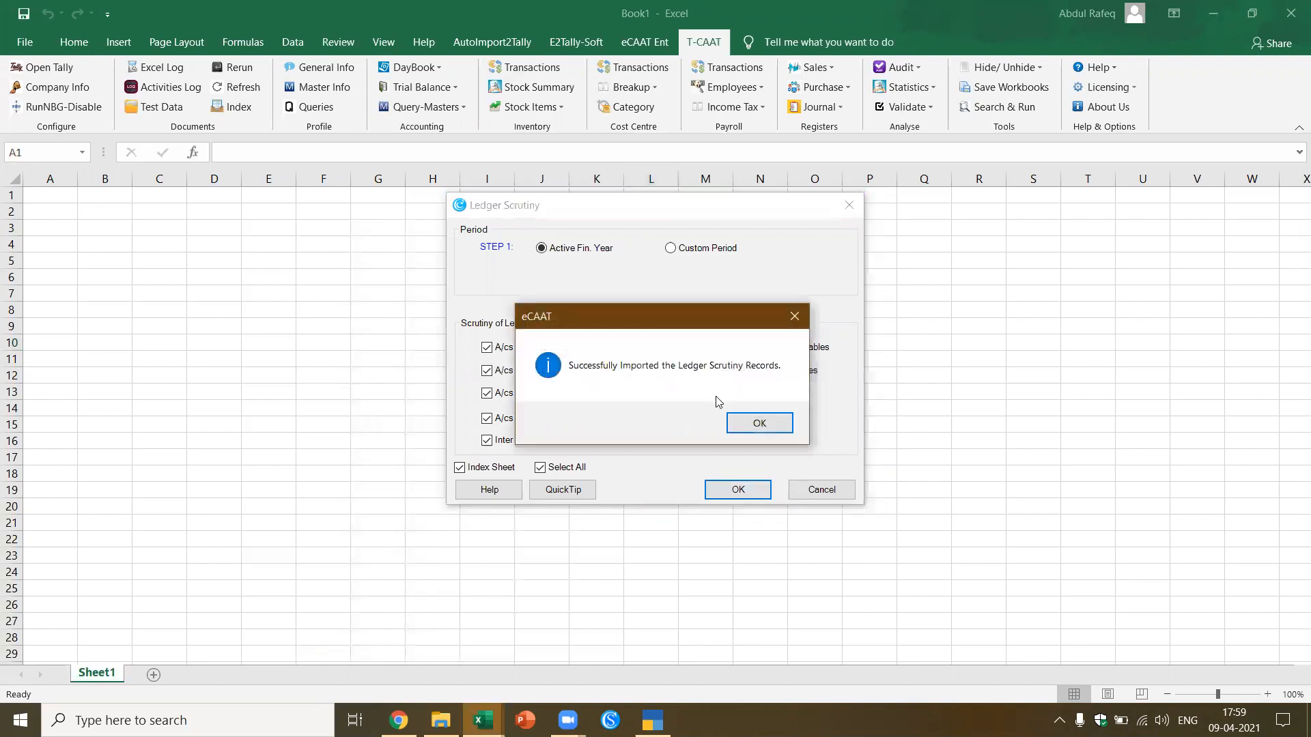
click(736, 420)
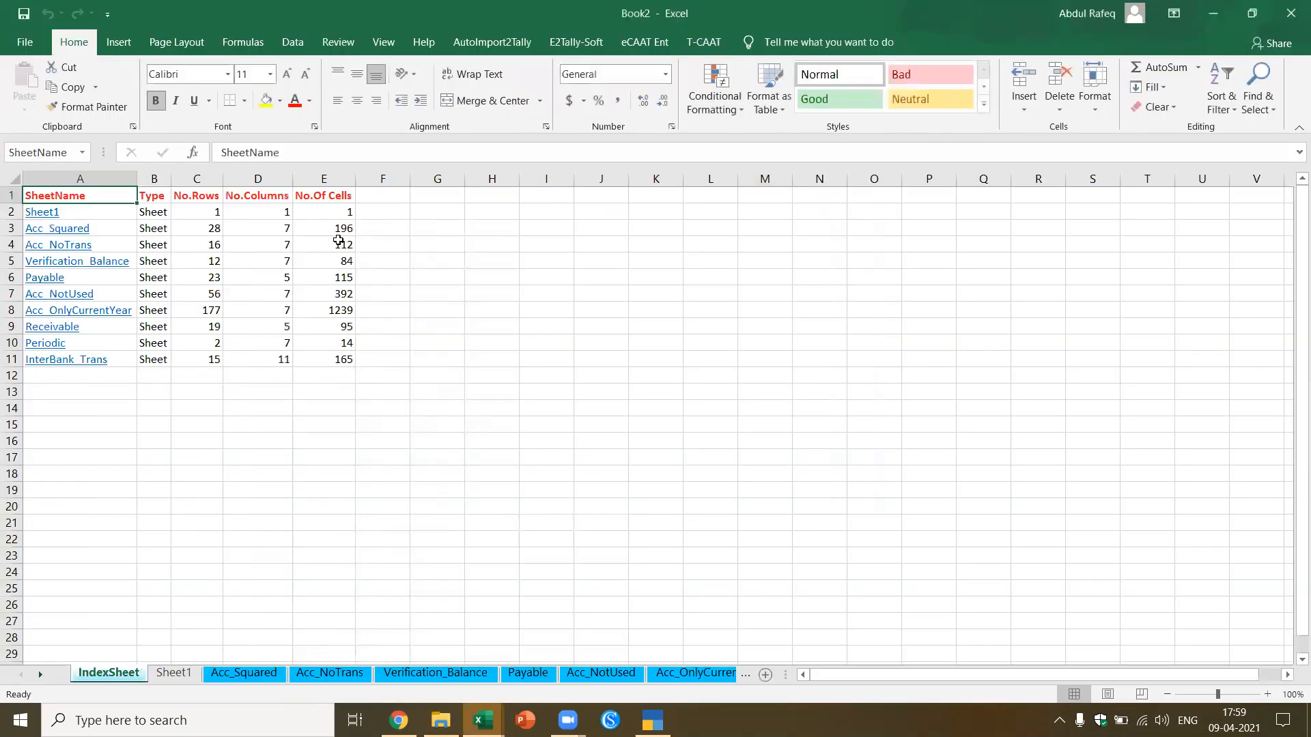
Step: Examine the ledger scrutiny sheets one after another, from squared-off accounts through unused accounts and periodic payments to inter-bank transactions
click(61, 228)
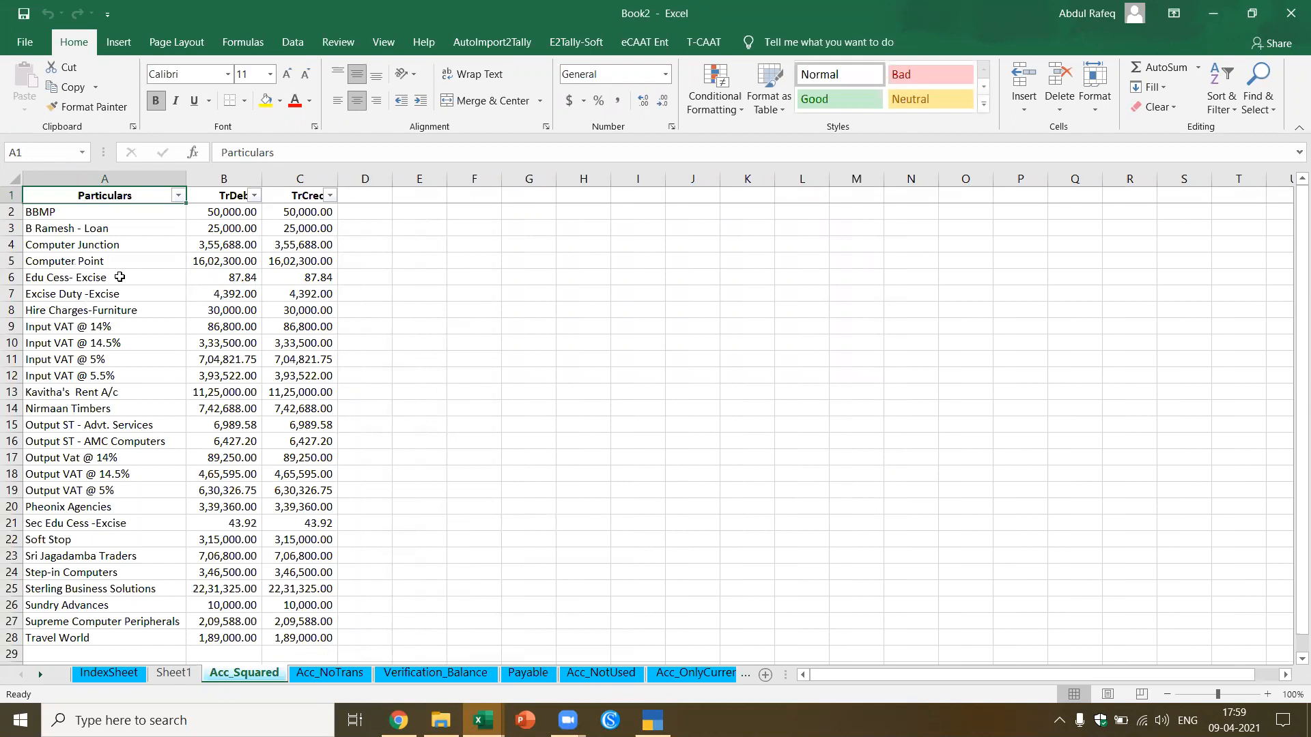
scroll(246, 374, down, 5)
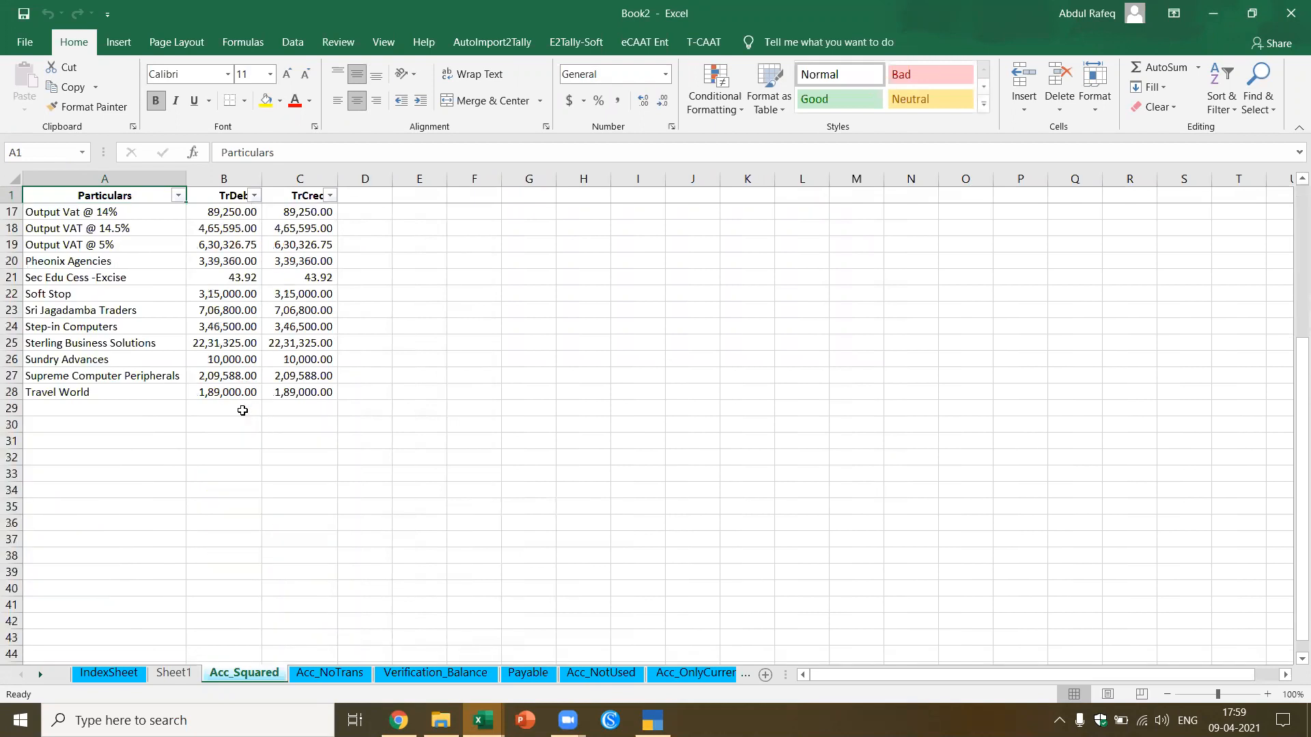
scroll(243, 410, up, 5)
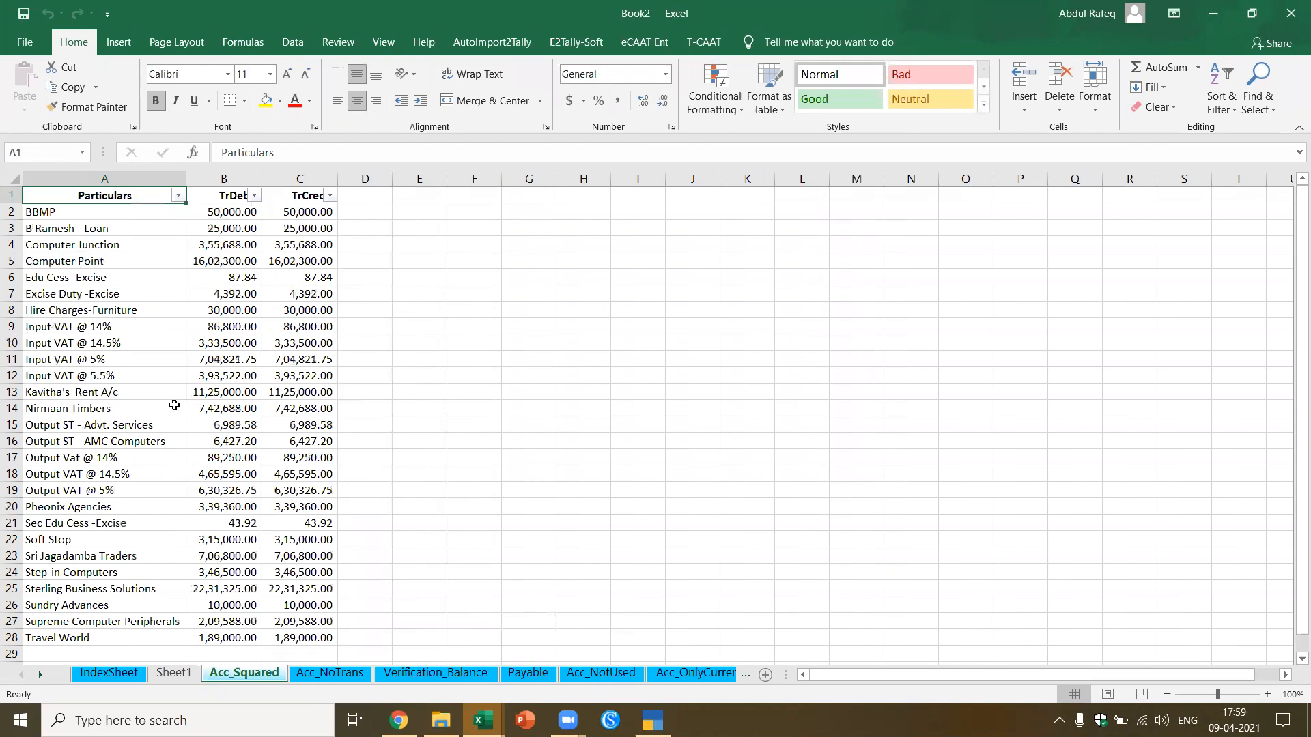
click(320, 674)
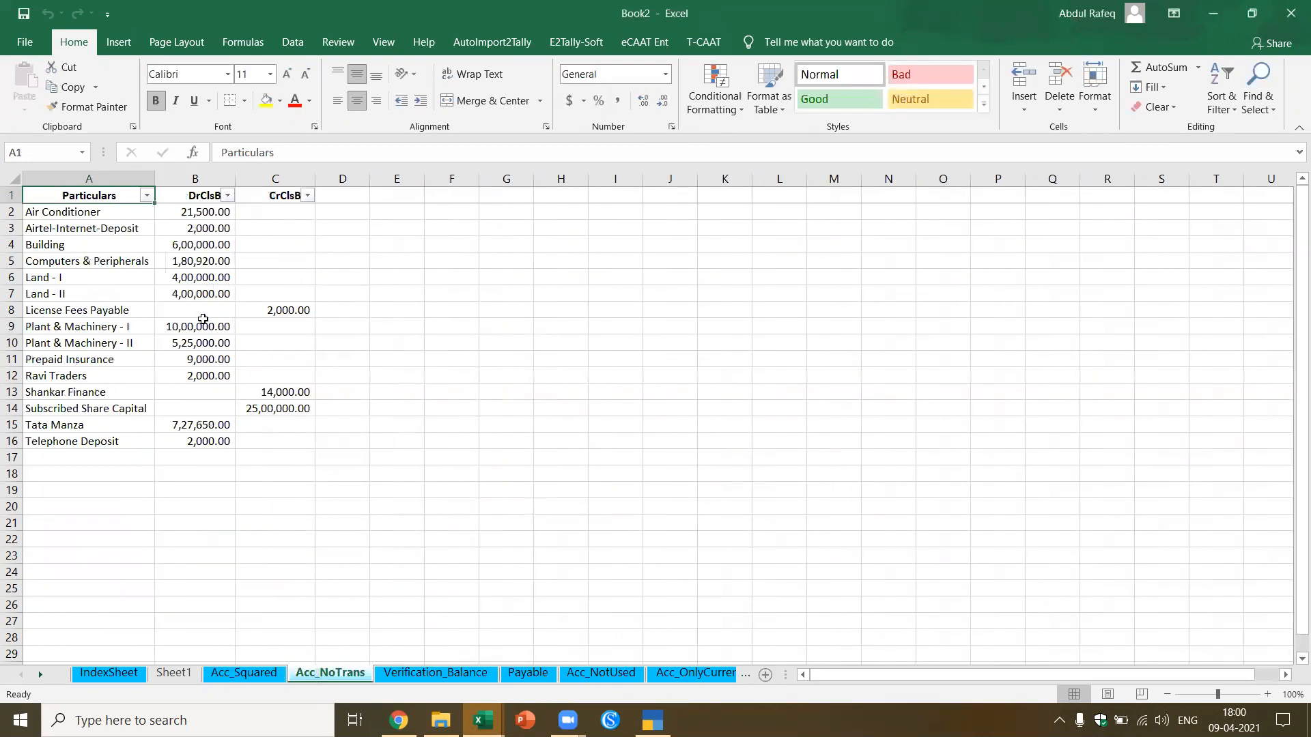
click(437, 673)
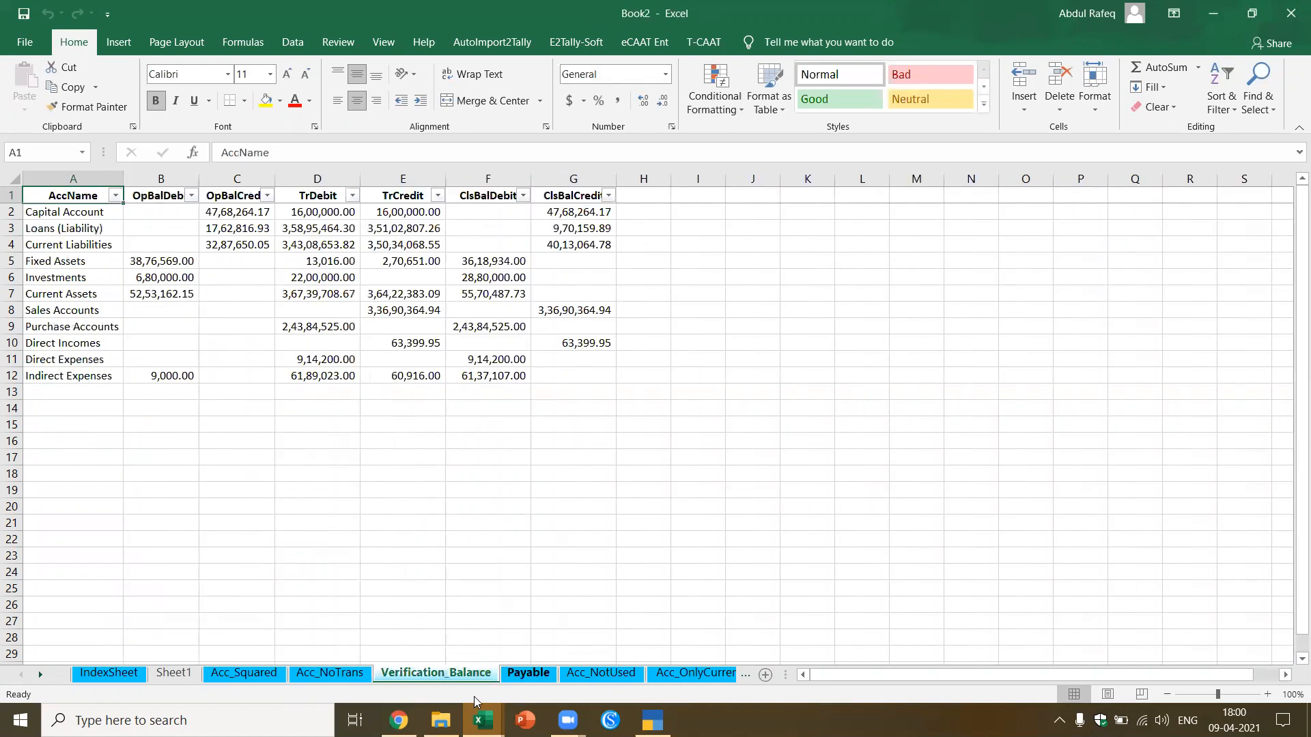
key(ctrl+Page_Down)
click(608, 674)
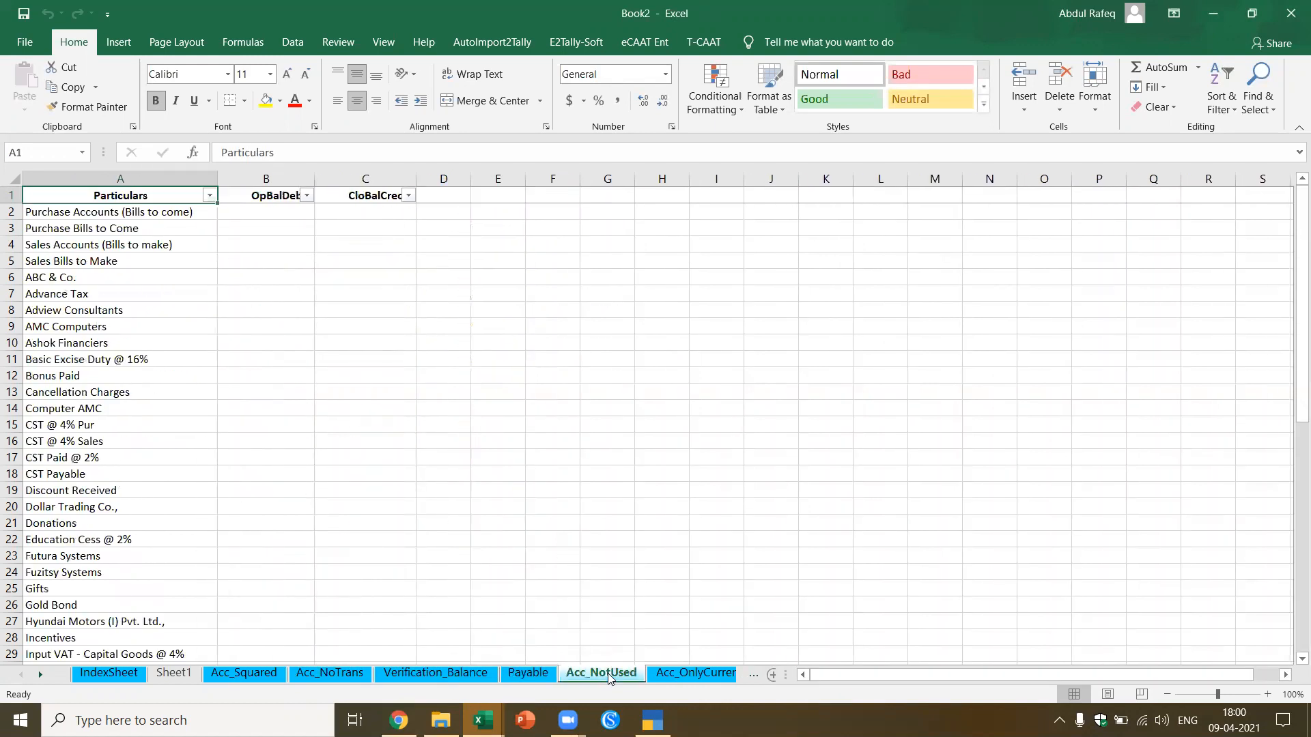
click(703, 674)
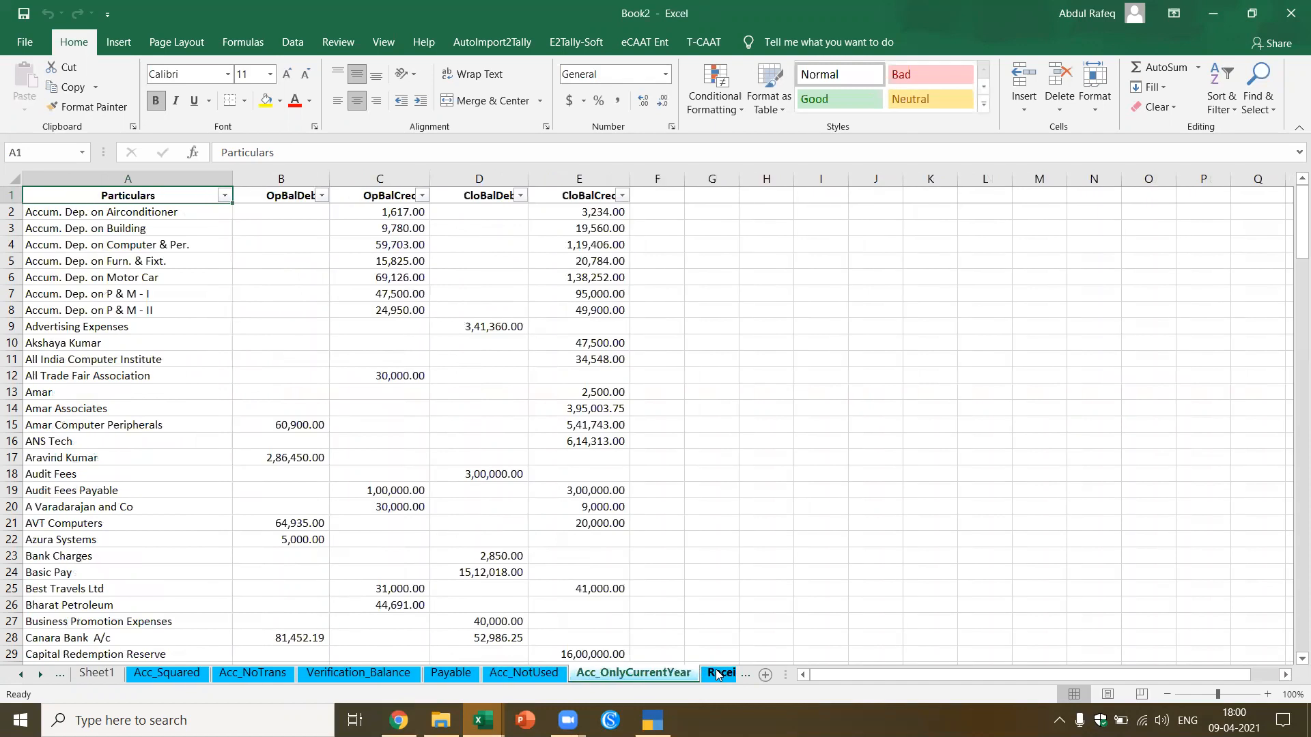
click(718, 674)
click(712, 677)
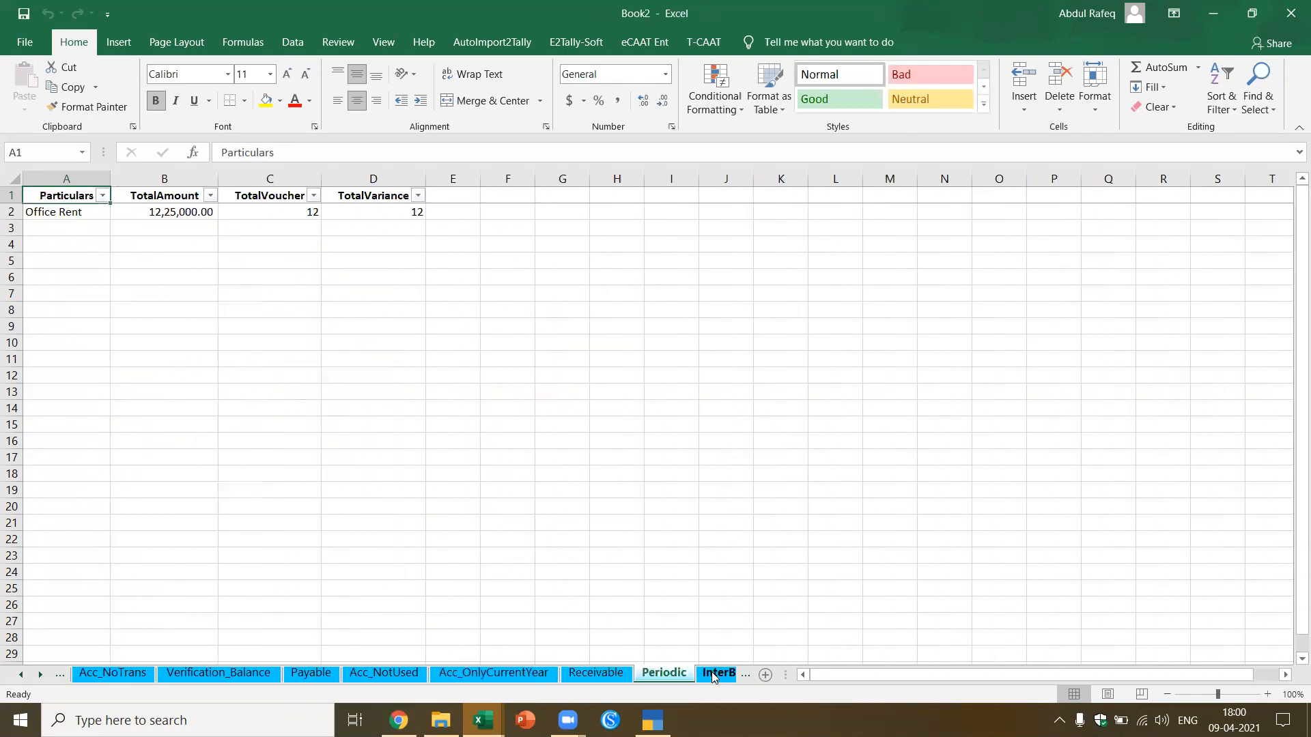
click(713, 675)
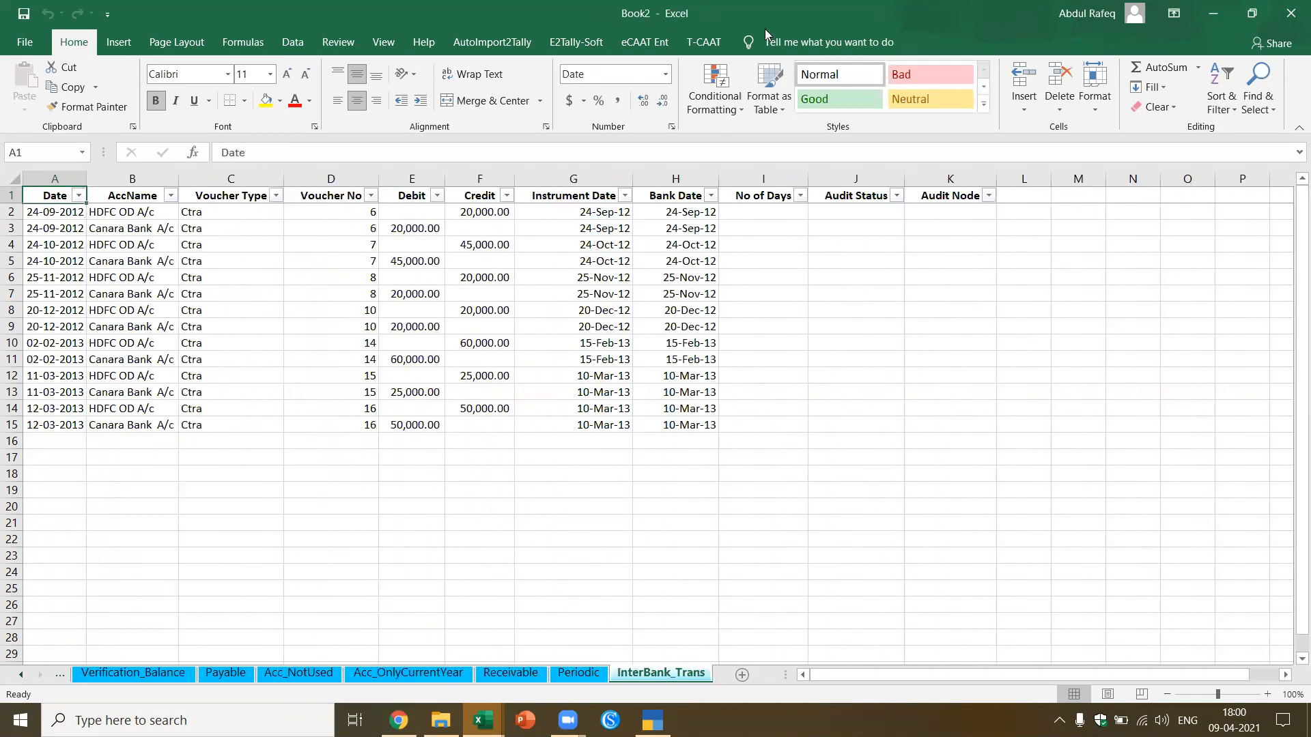
Step: Run the T-CAAT Exceptions report for negative ledgers in the active financial year, including the daily break-up and an index sheet
click(699, 45)
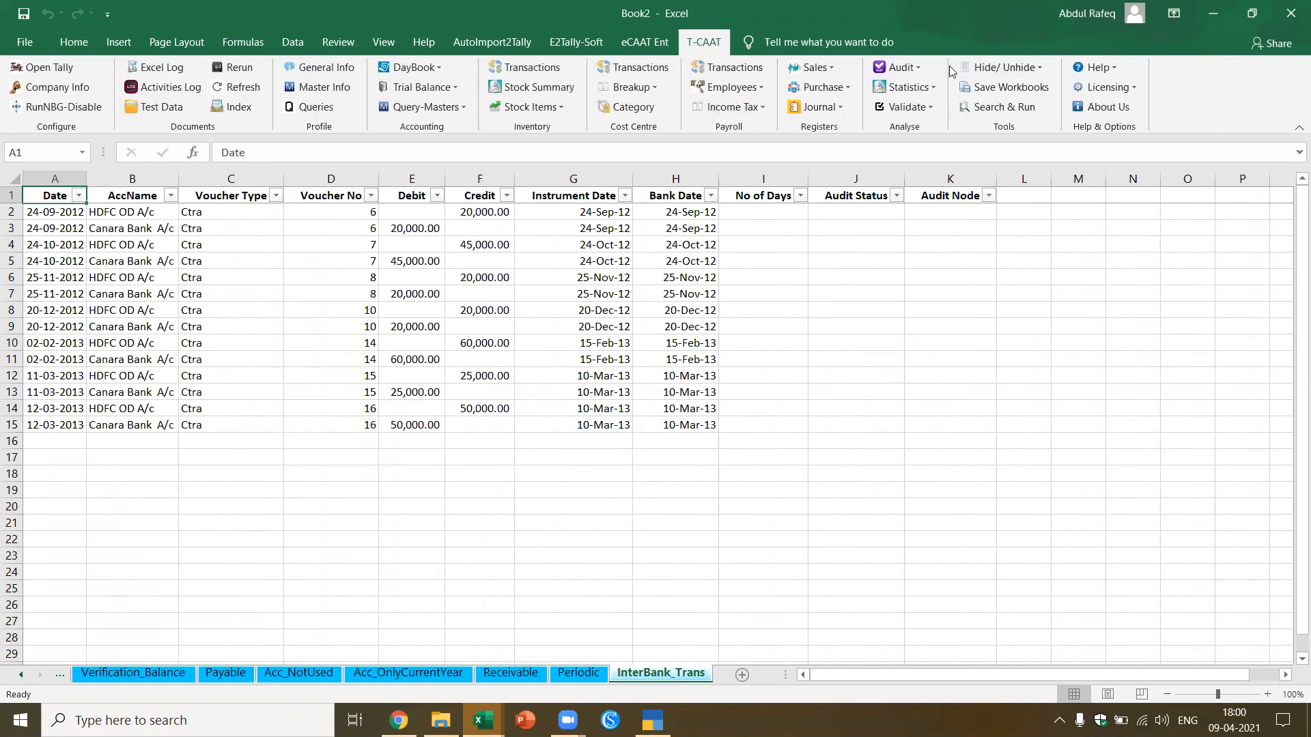
click(926, 69)
click(921, 109)
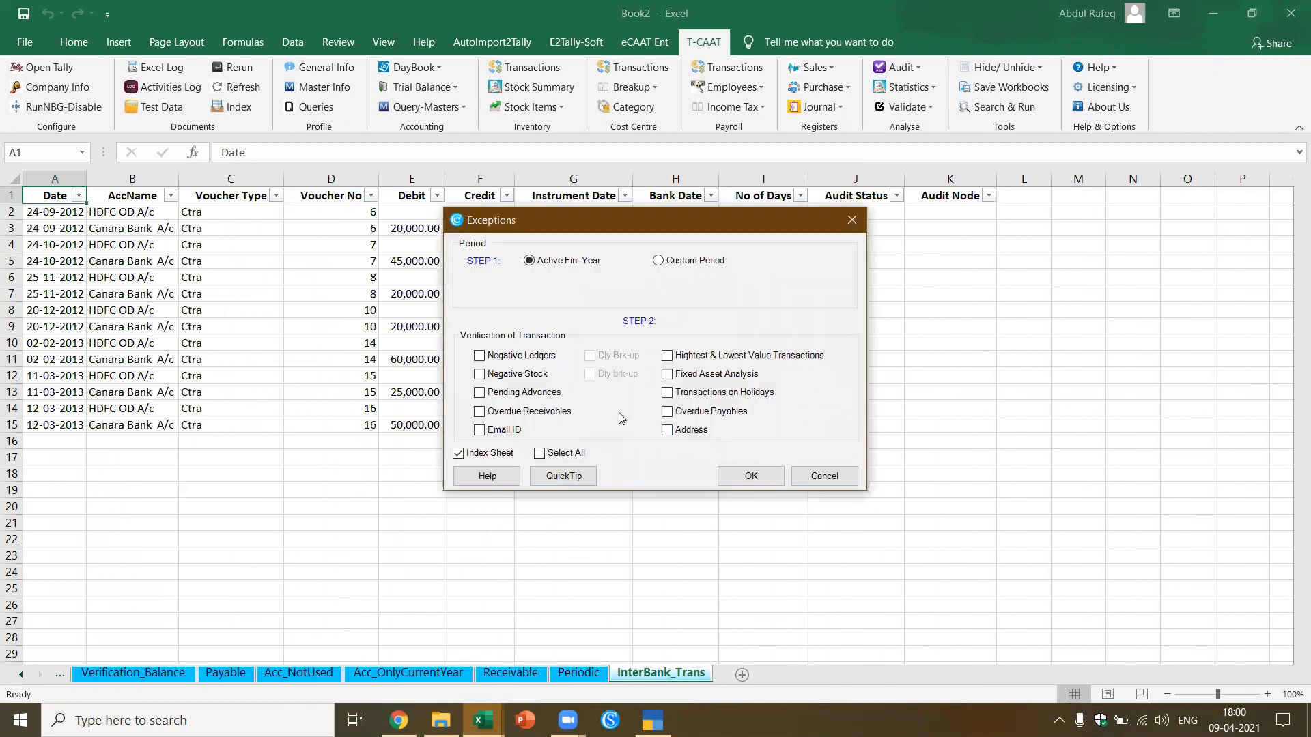
click(481, 359)
click(759, 476)
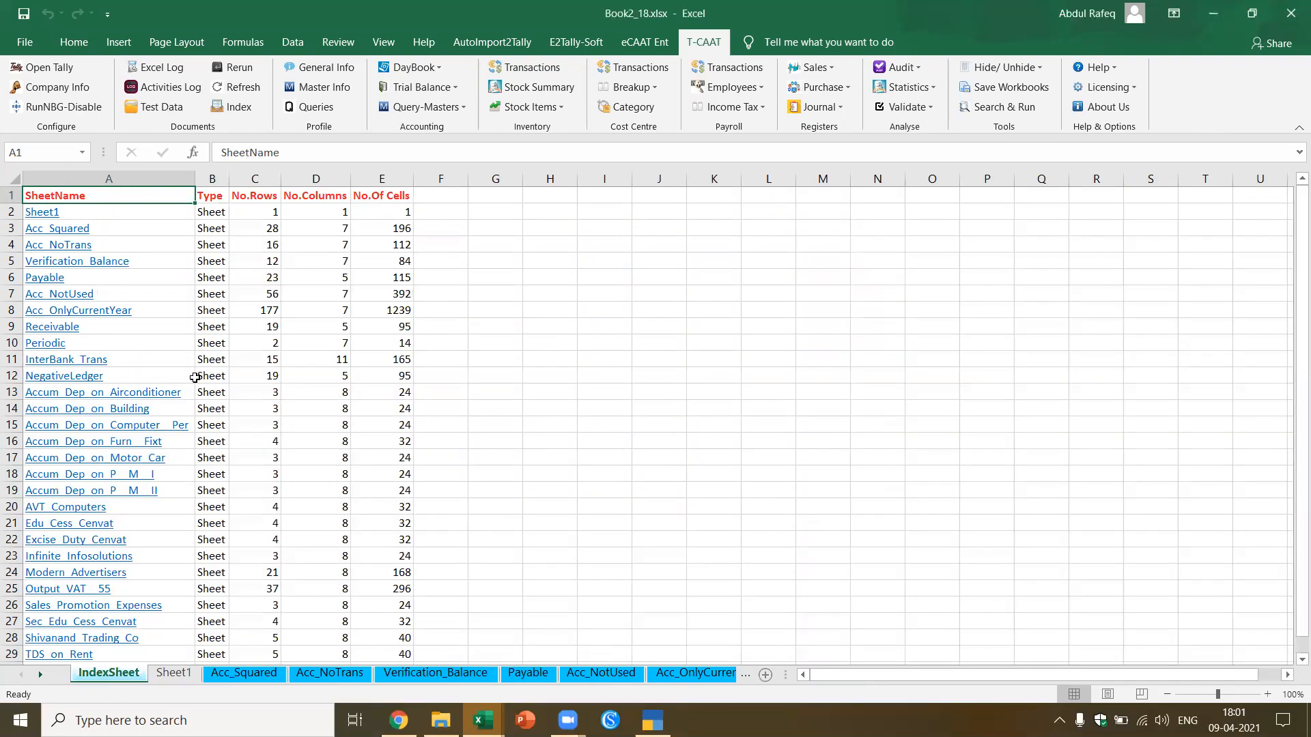
Step: Go from the index to the negative ledger results and check the debit and closing balances on the Edu_Cess_Cenvat and AVT_Computers sheets
click(83, 379)
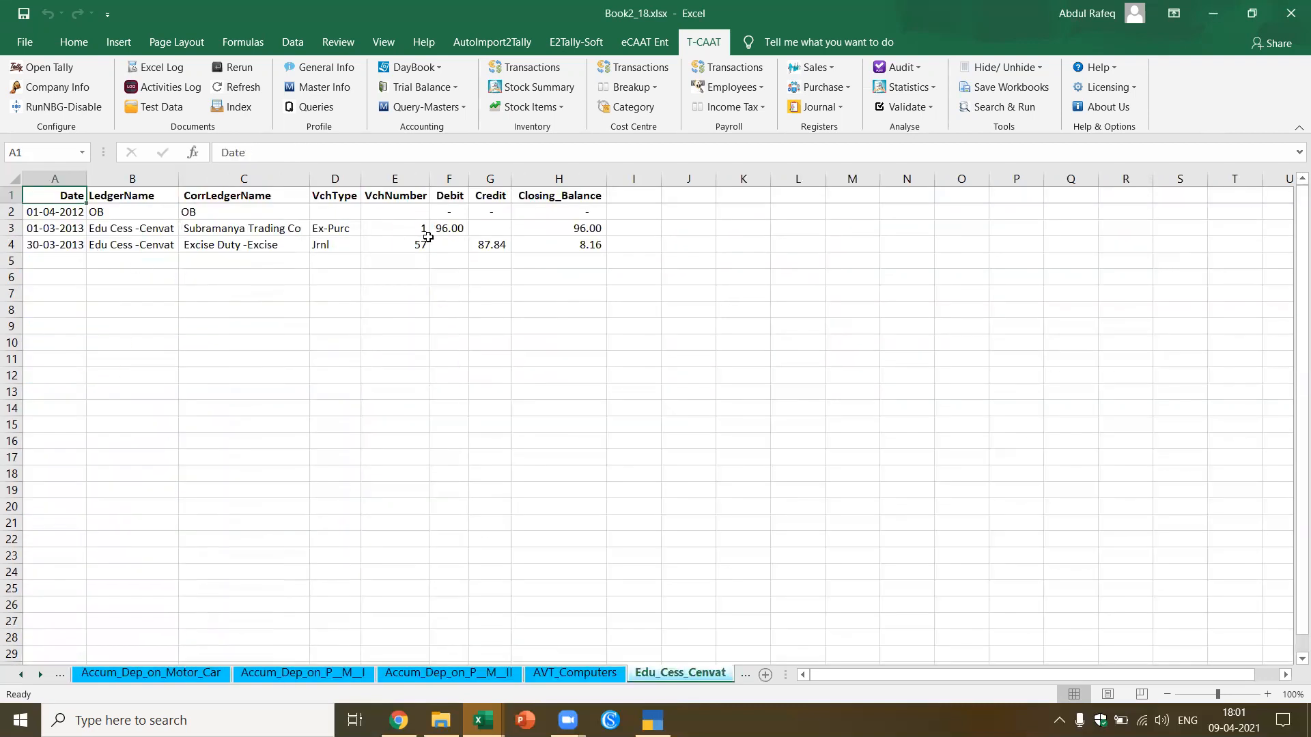
click(448, 214)
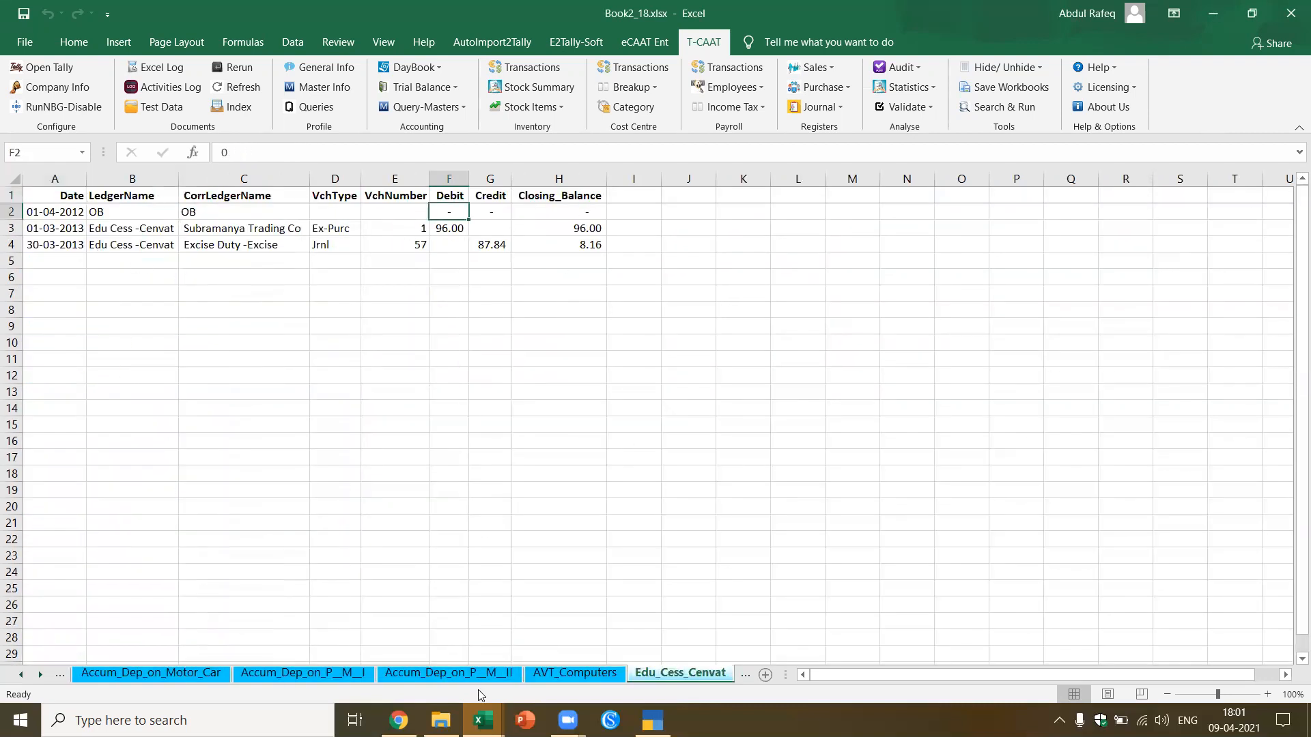
click(600, 676)
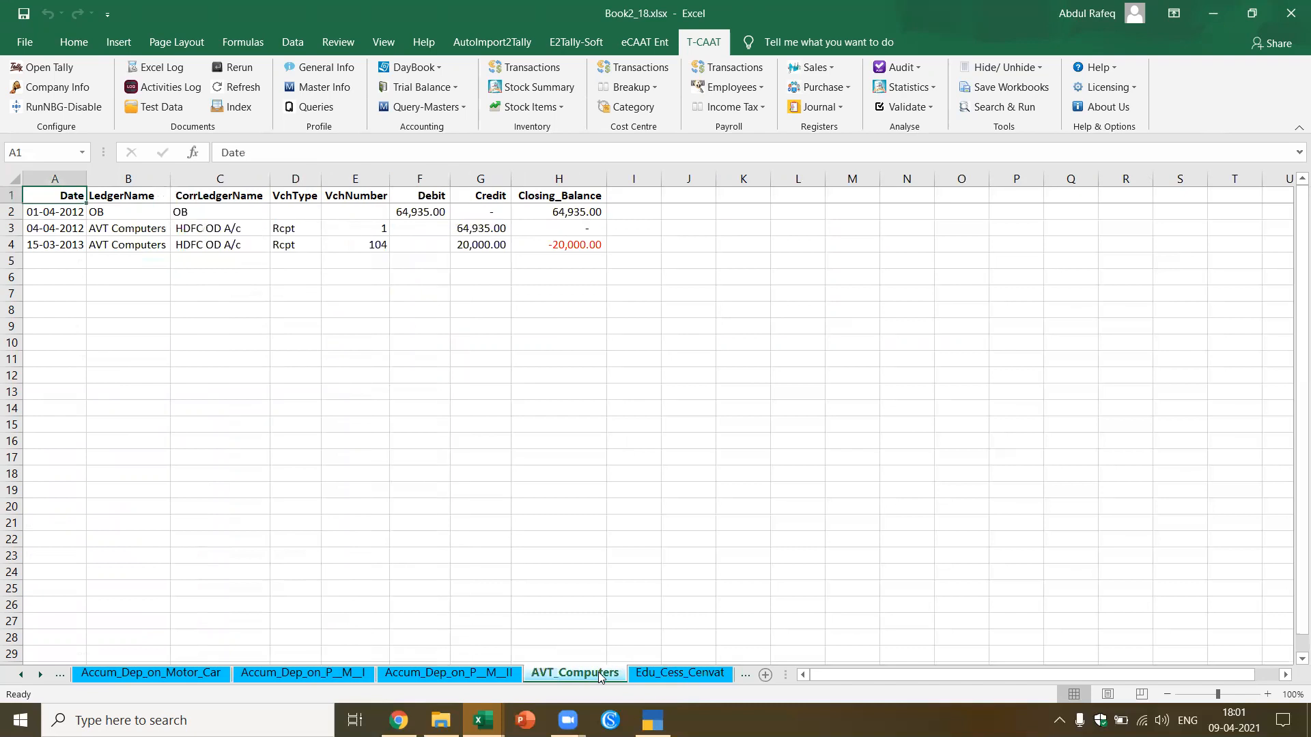
click(566, 242)
Step: Review the accumulated depreciation break-up sheets for plant and machinery, motor car, computers, building and air conditioner
click(456, 676)
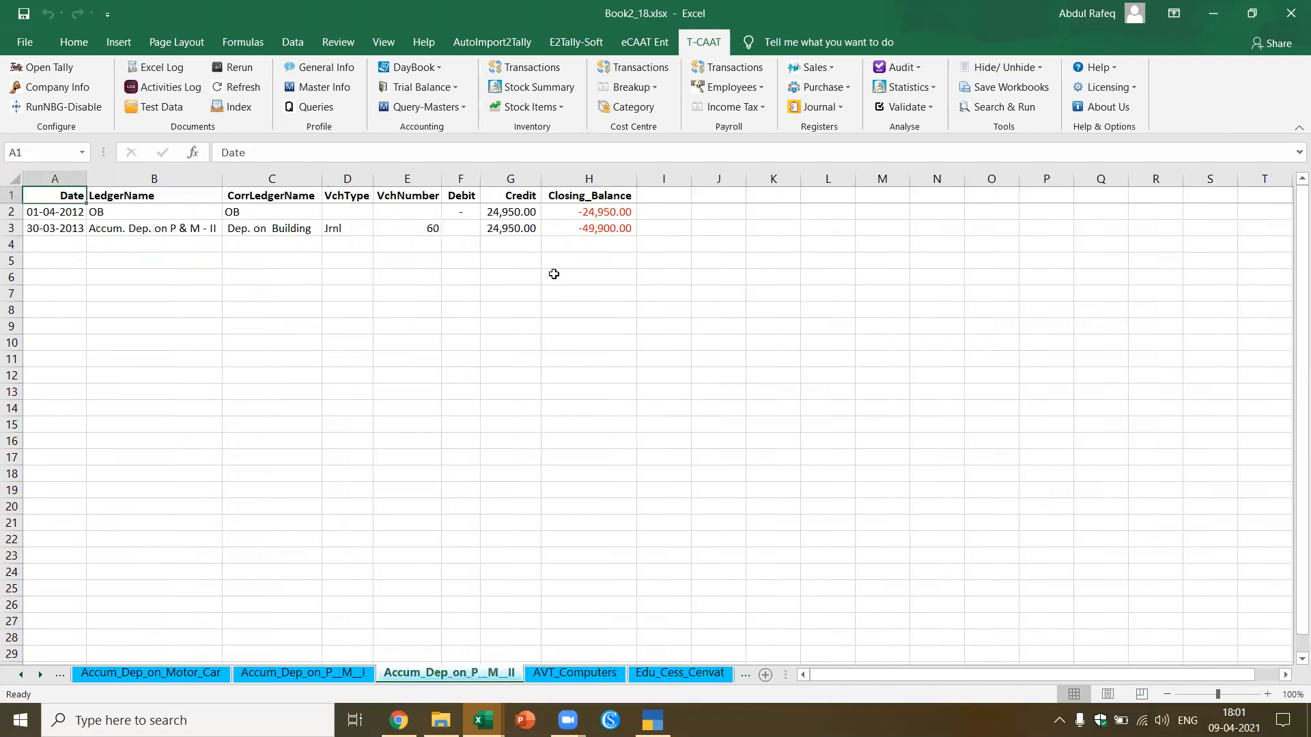
click(286, 675)
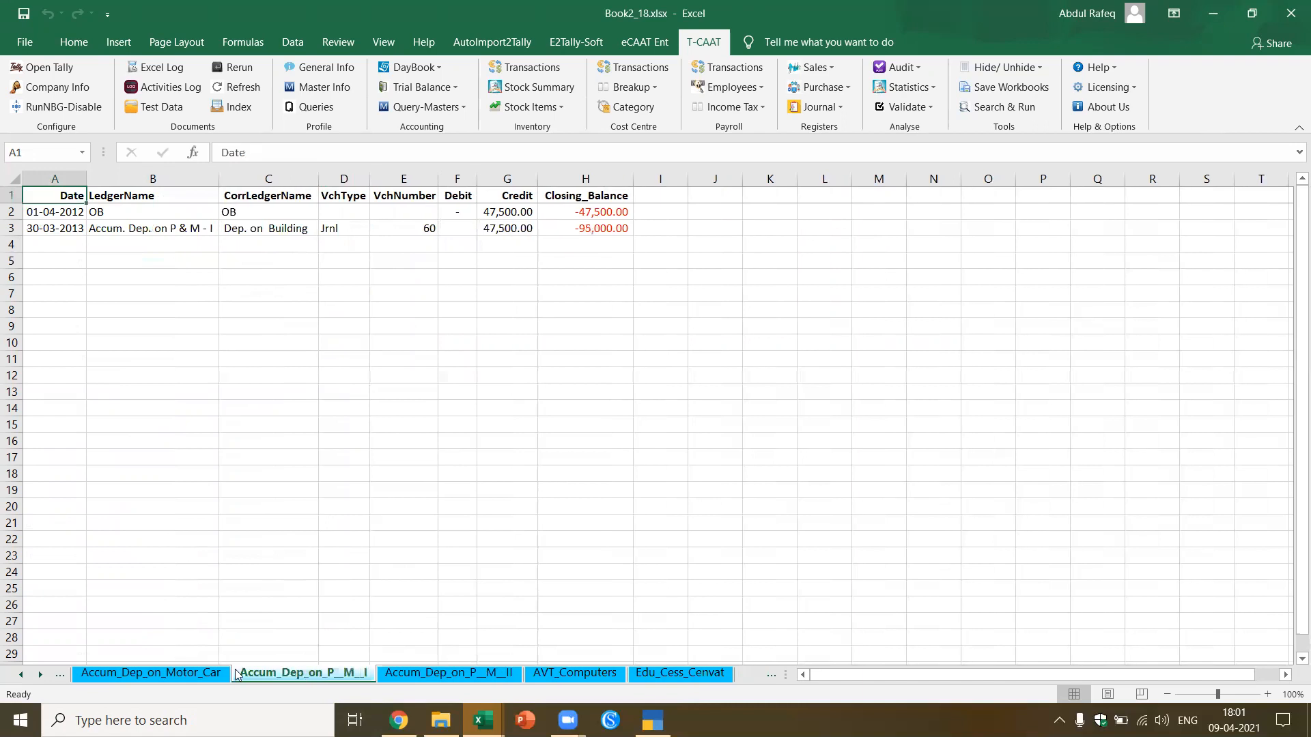
click(84, 676)
click(26, 674)
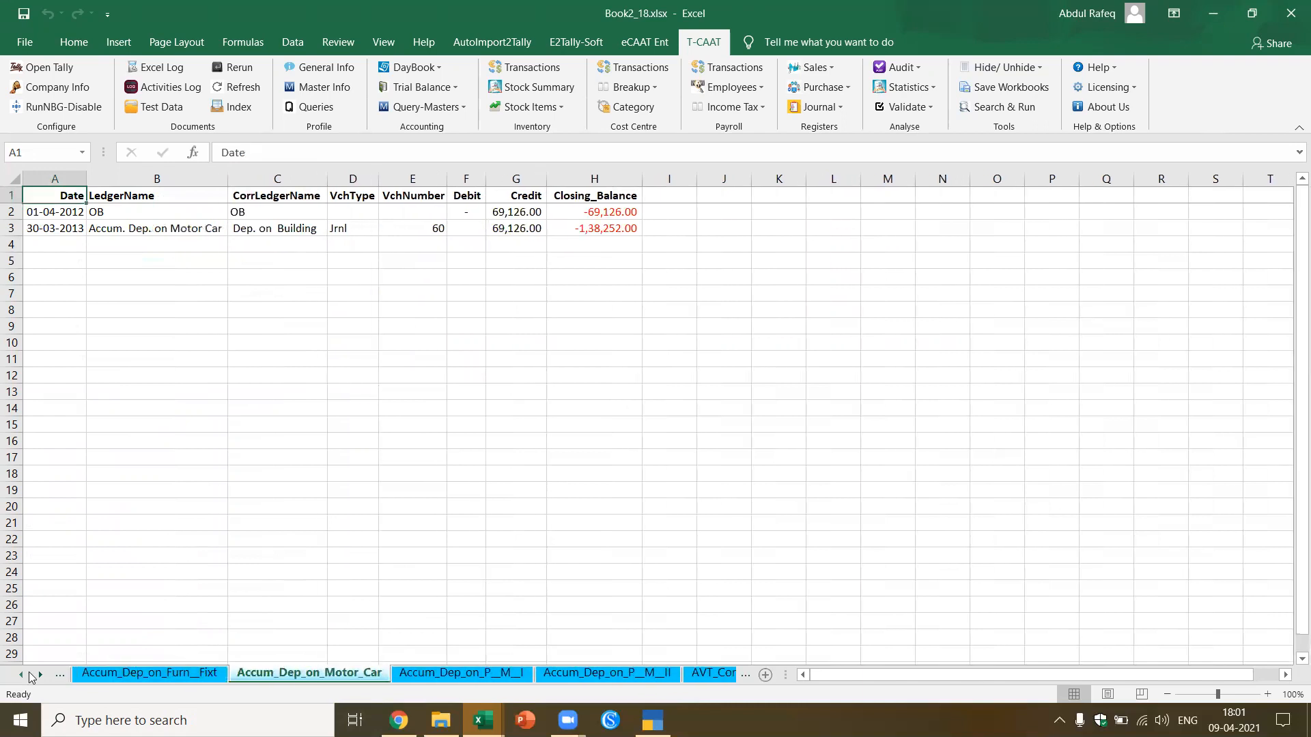
click(26, 674)
click(205, 673)
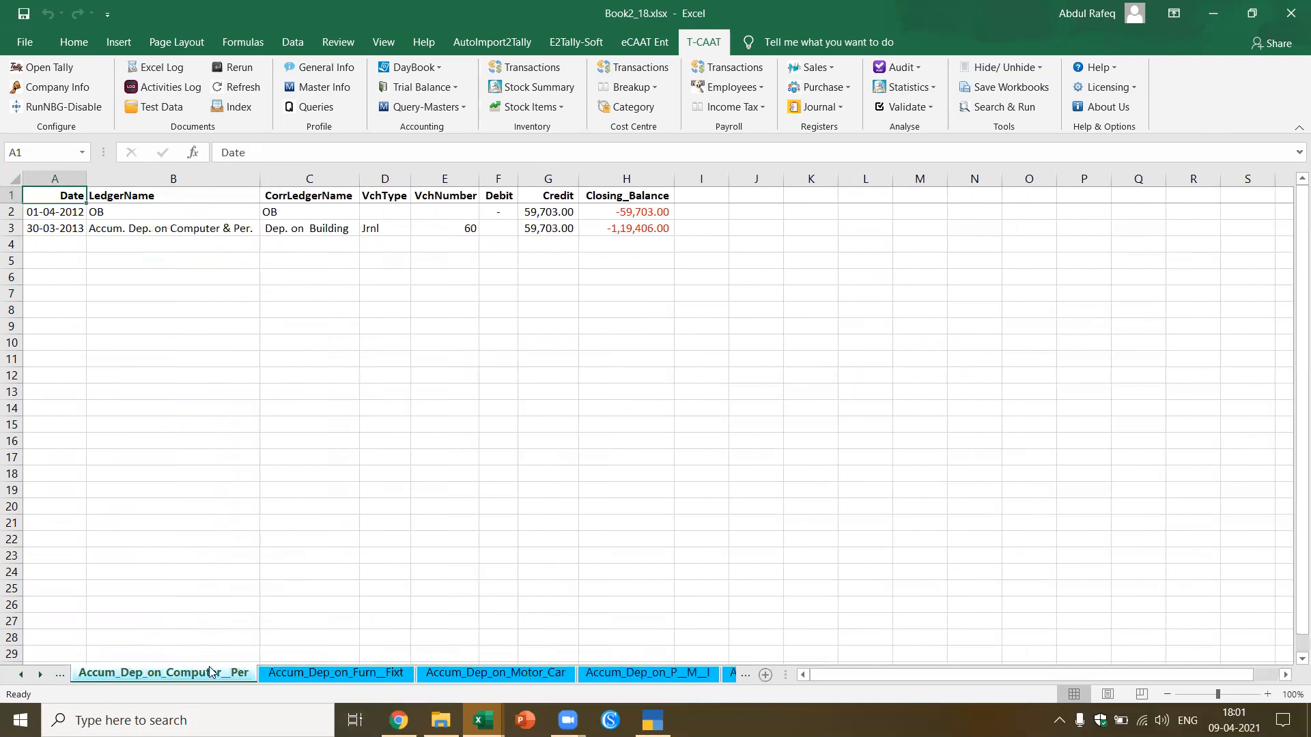
click(24, 675)
click(24, 675)
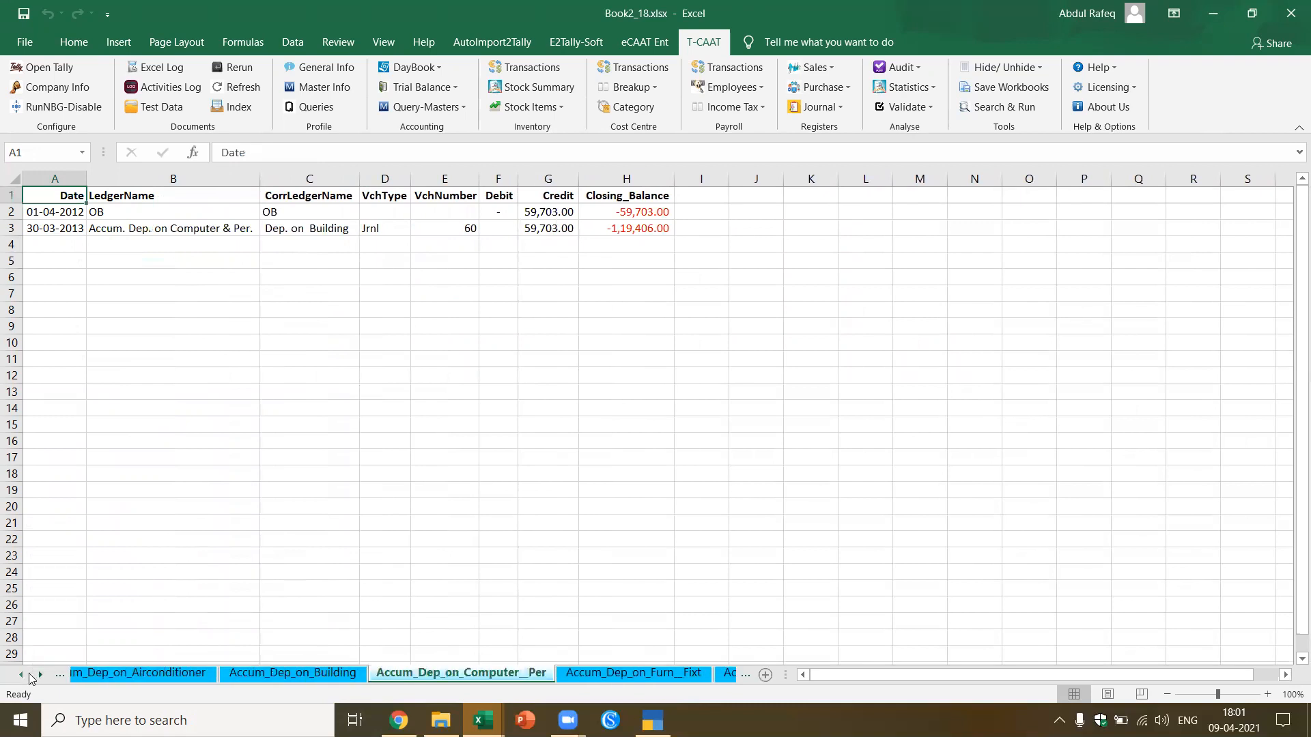
click(24, 675)
click(434, 673)
click(266, 673)
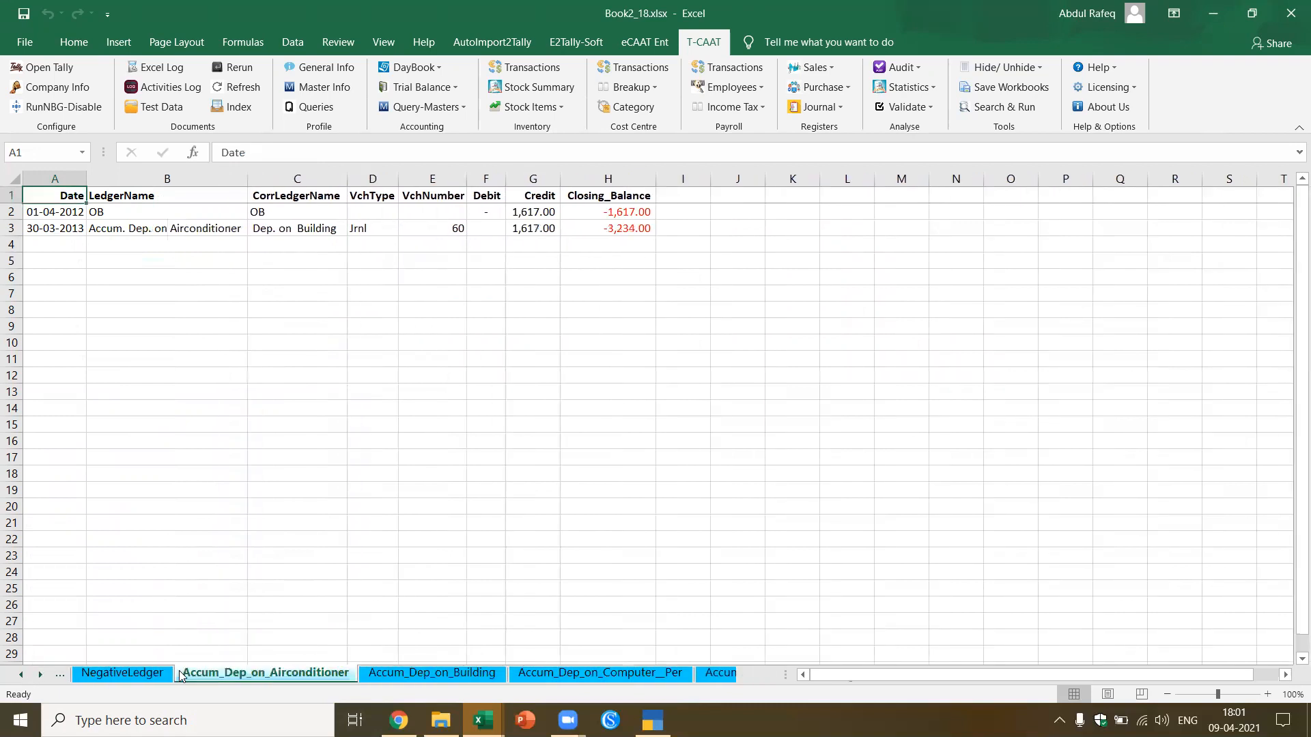
Step: Return to the NegativeLedger sheet and look over the full list of account names
click(122, 673)
drag(106, 213, 102, 489)
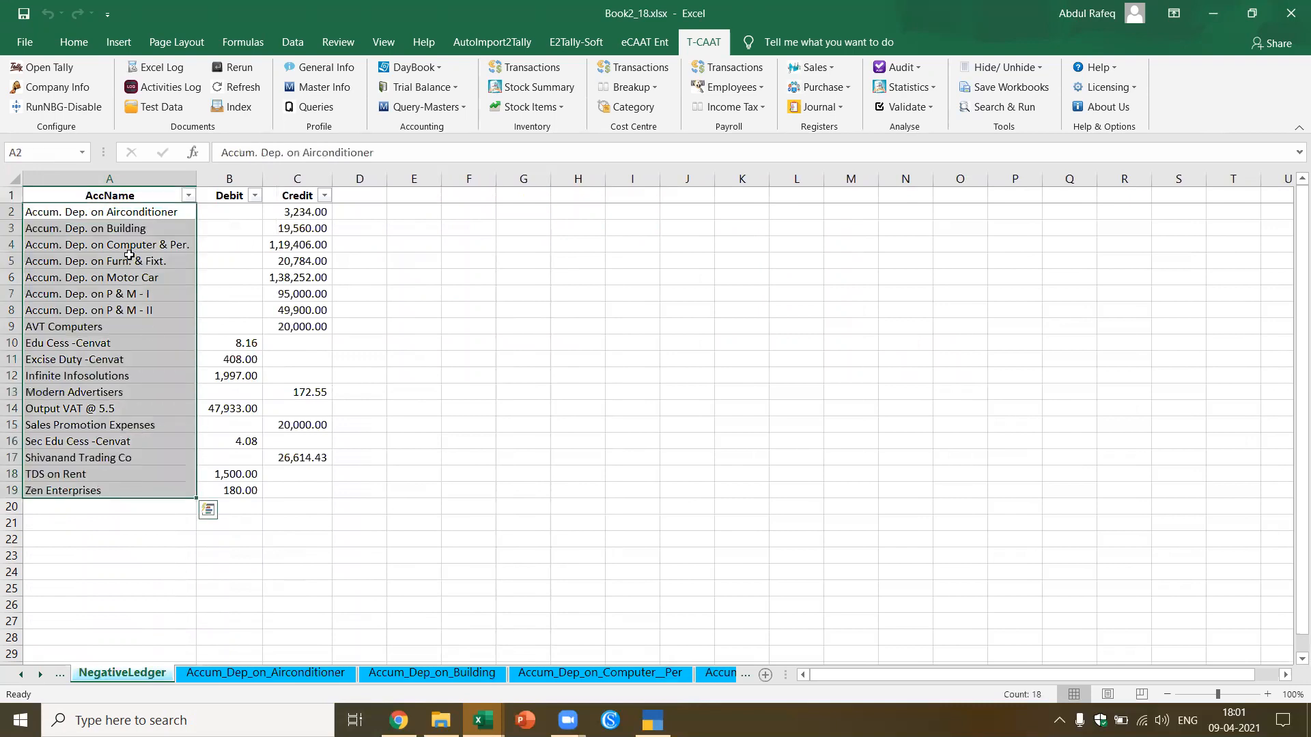
click(638, 373)
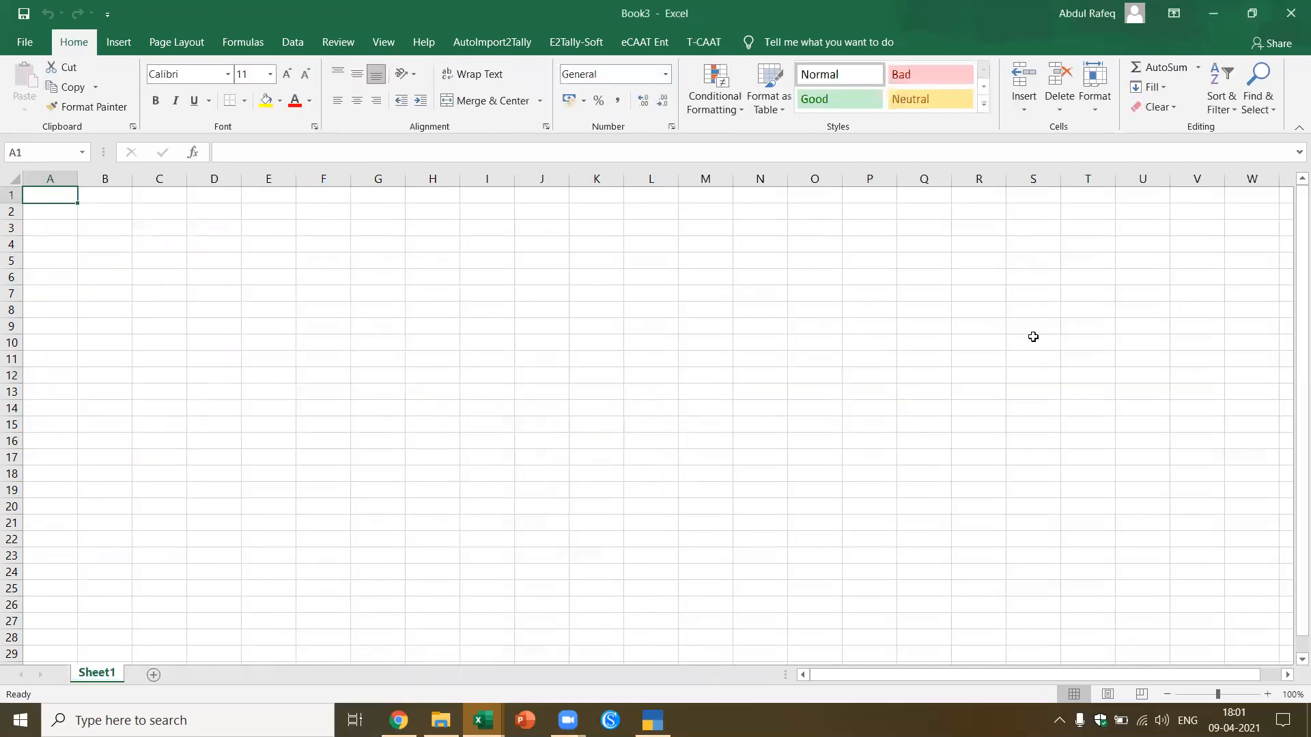
Step: In the new blank workbook, run the T-CAAT Exceptions report for negative stock with an index sheet and open the NegativeStock results
click(704, 43)
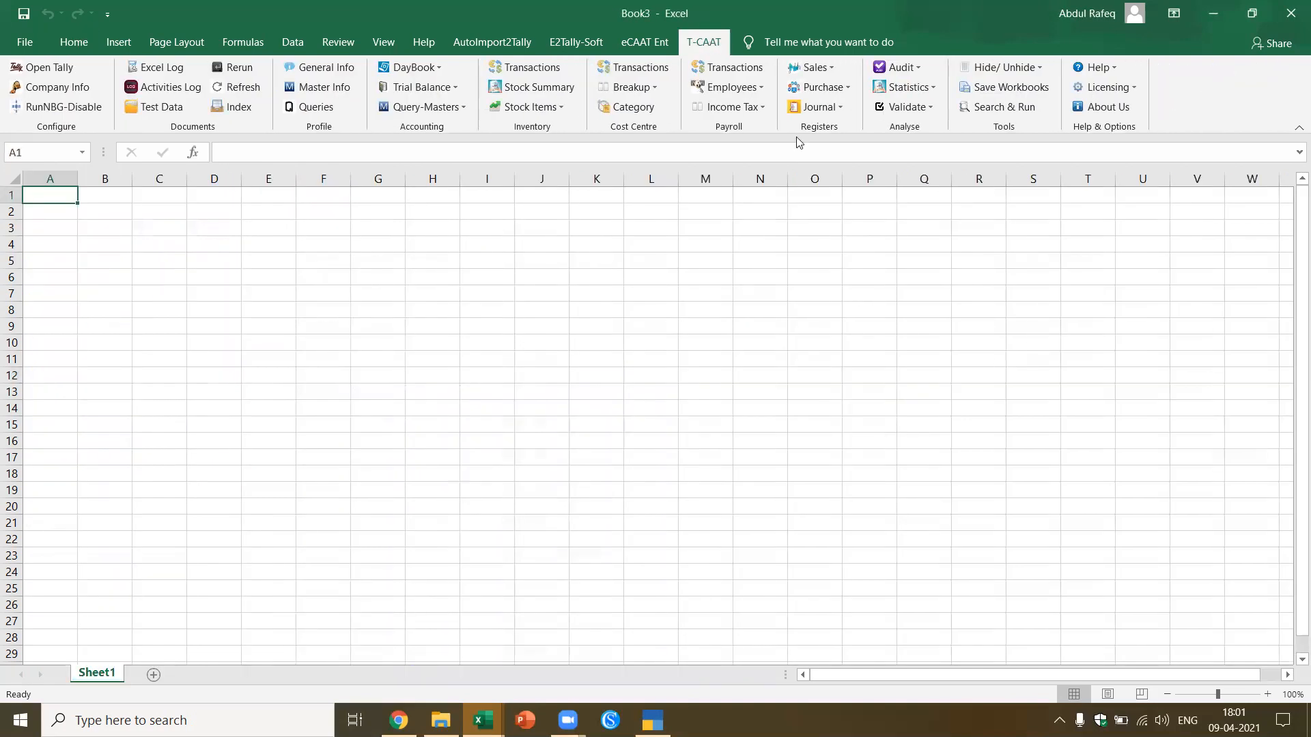
click(918, 68)
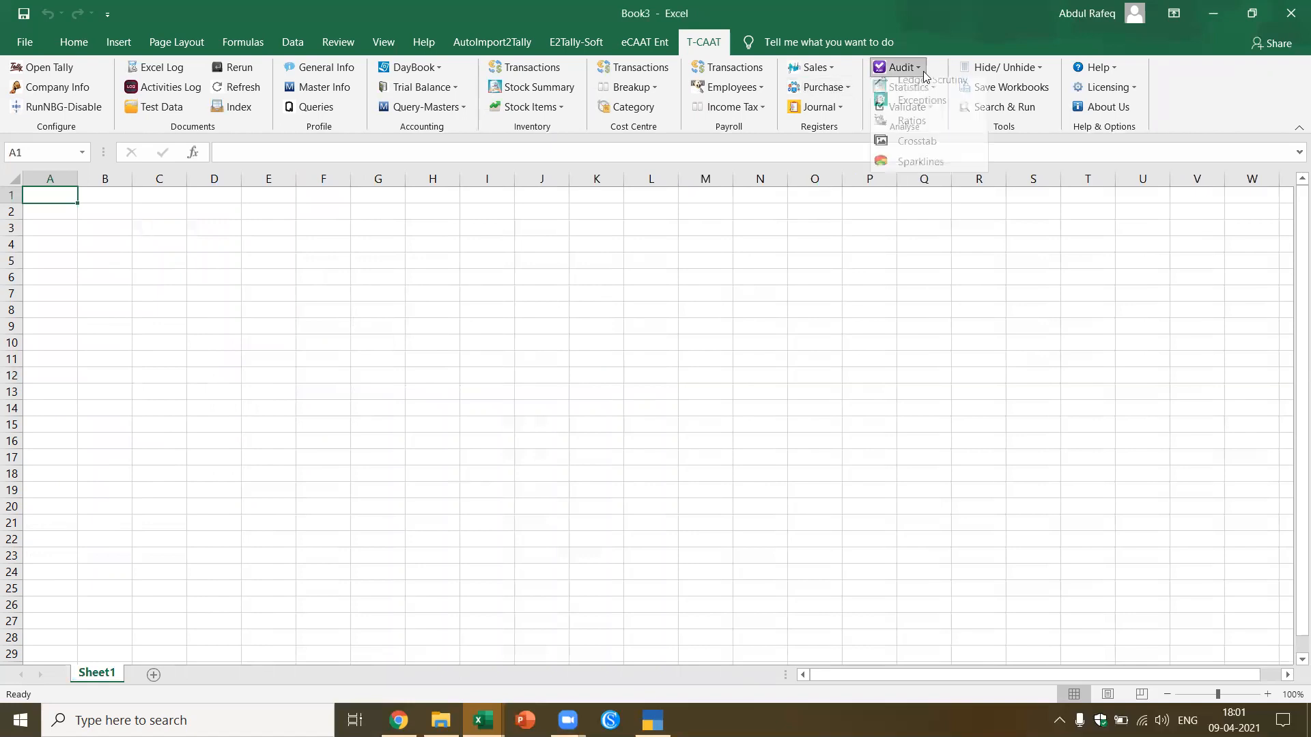
click(923, 110)
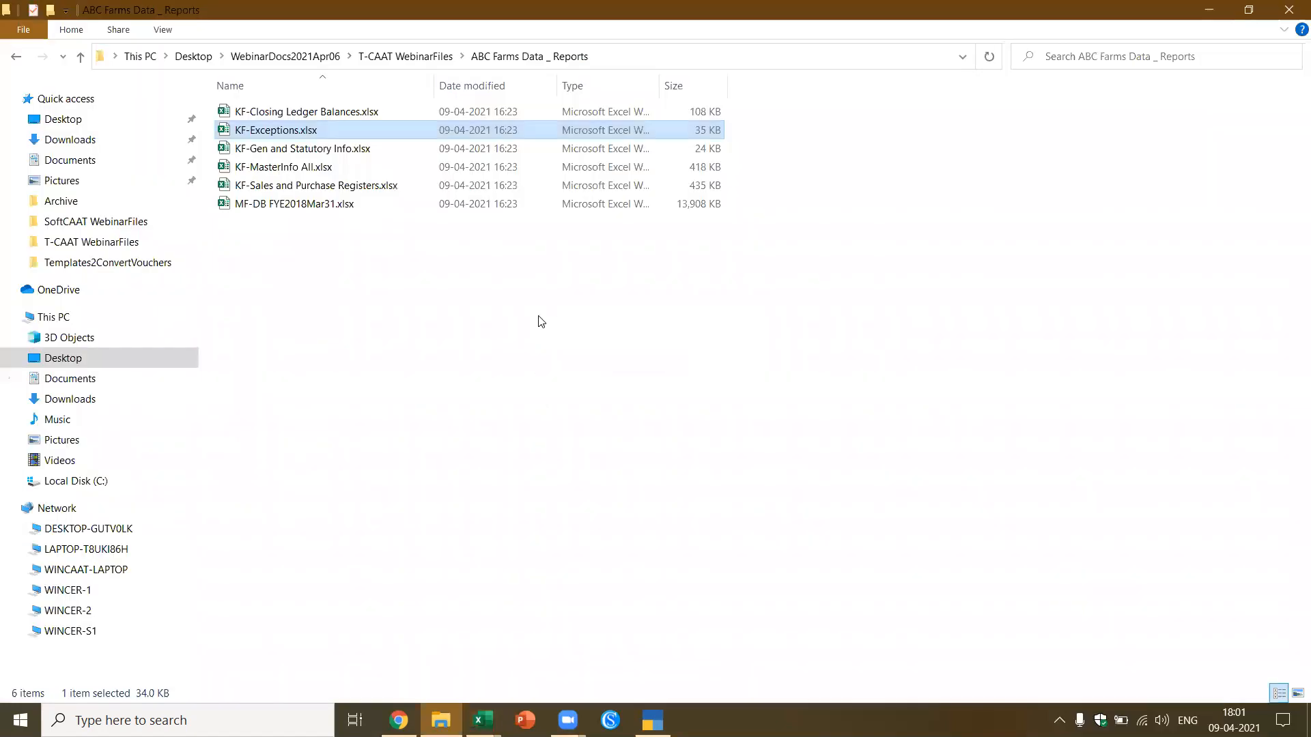
click(1207, 9)
click(498, 380)
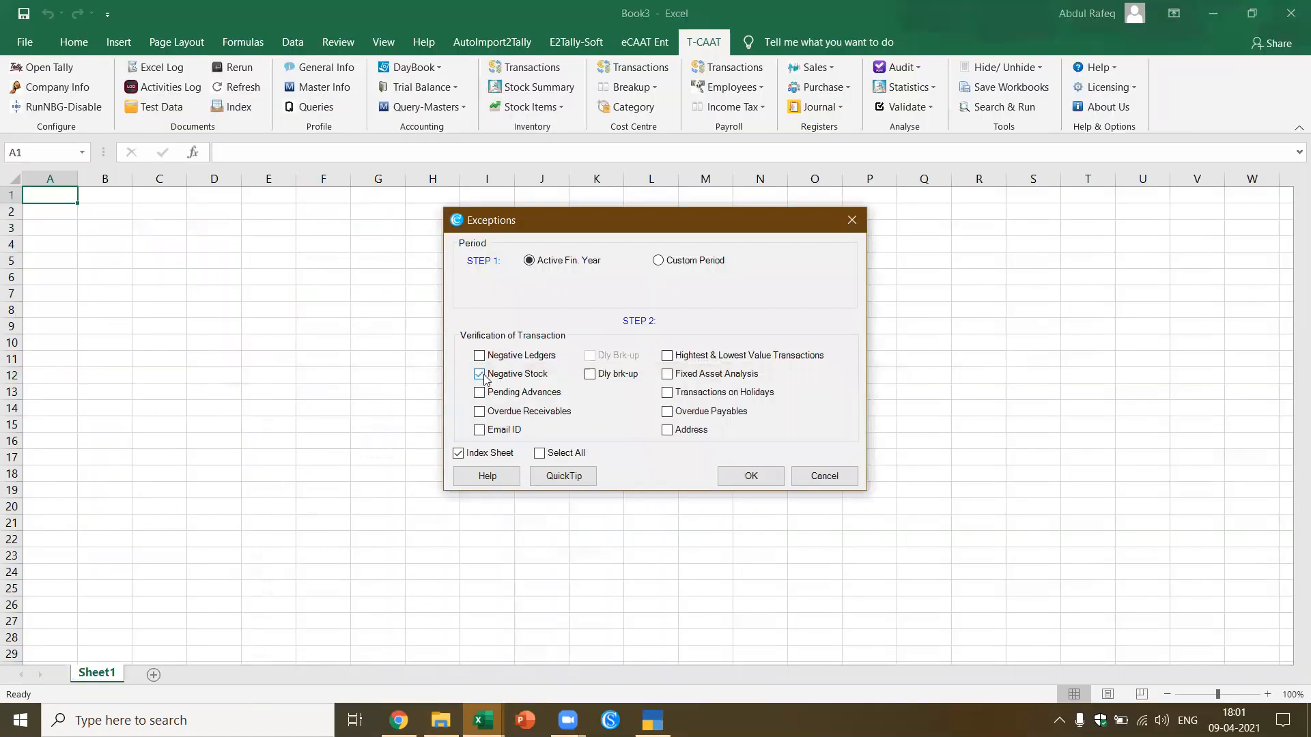
click(766, 477)
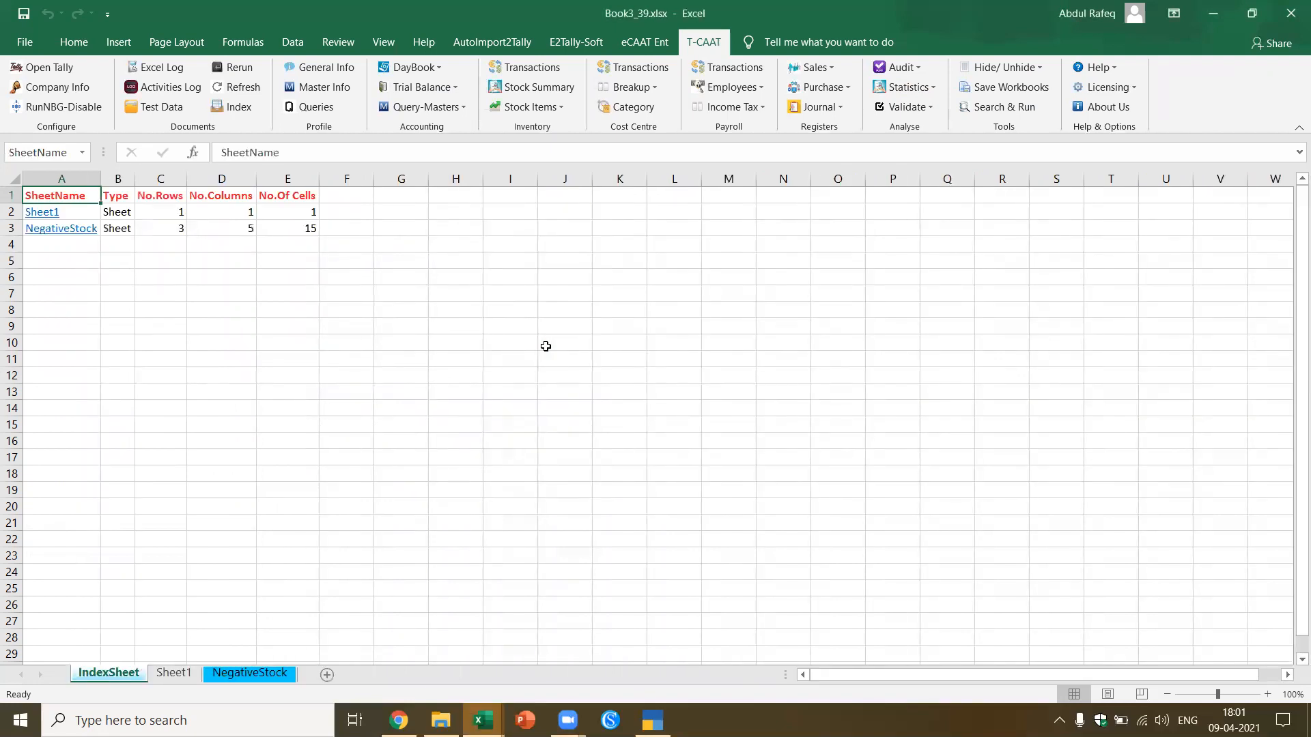
click(75, 233)
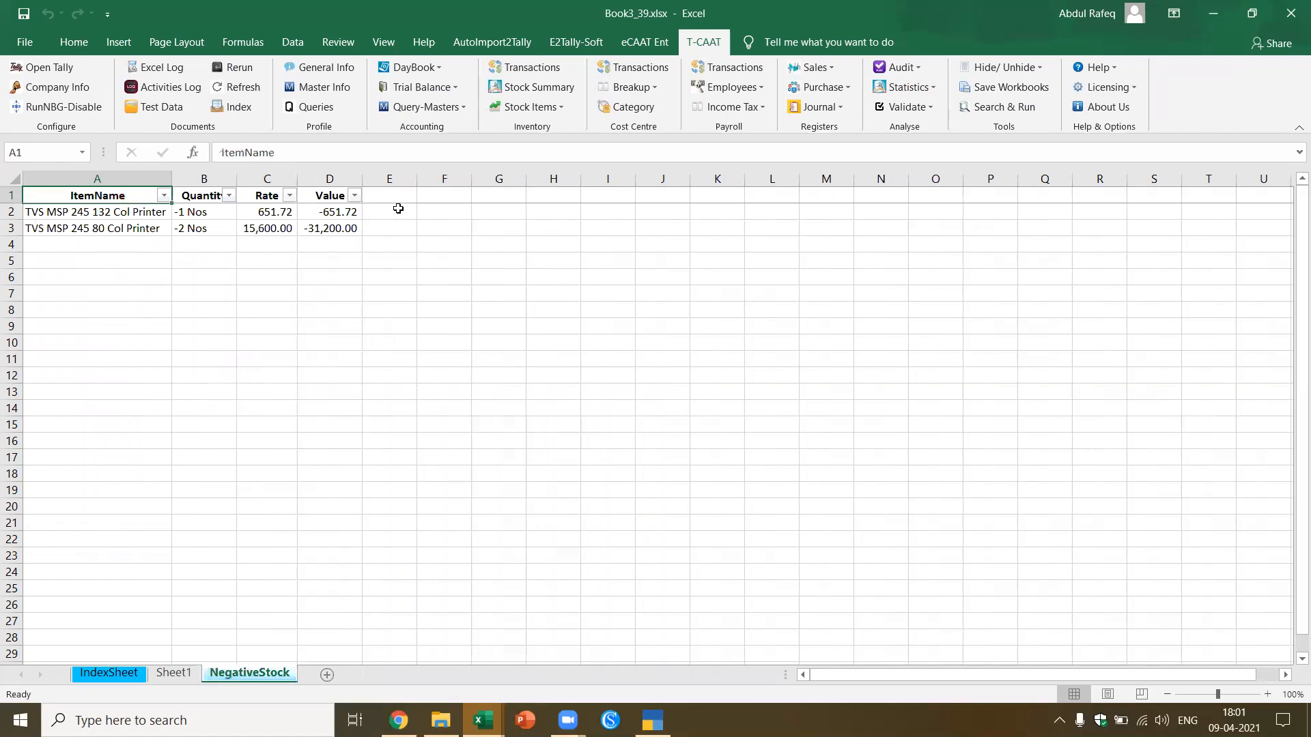
Step: Run the Exceptions report for negative stock again, including the daily break-up and an index sheet for the active financial year
click(916, 68)
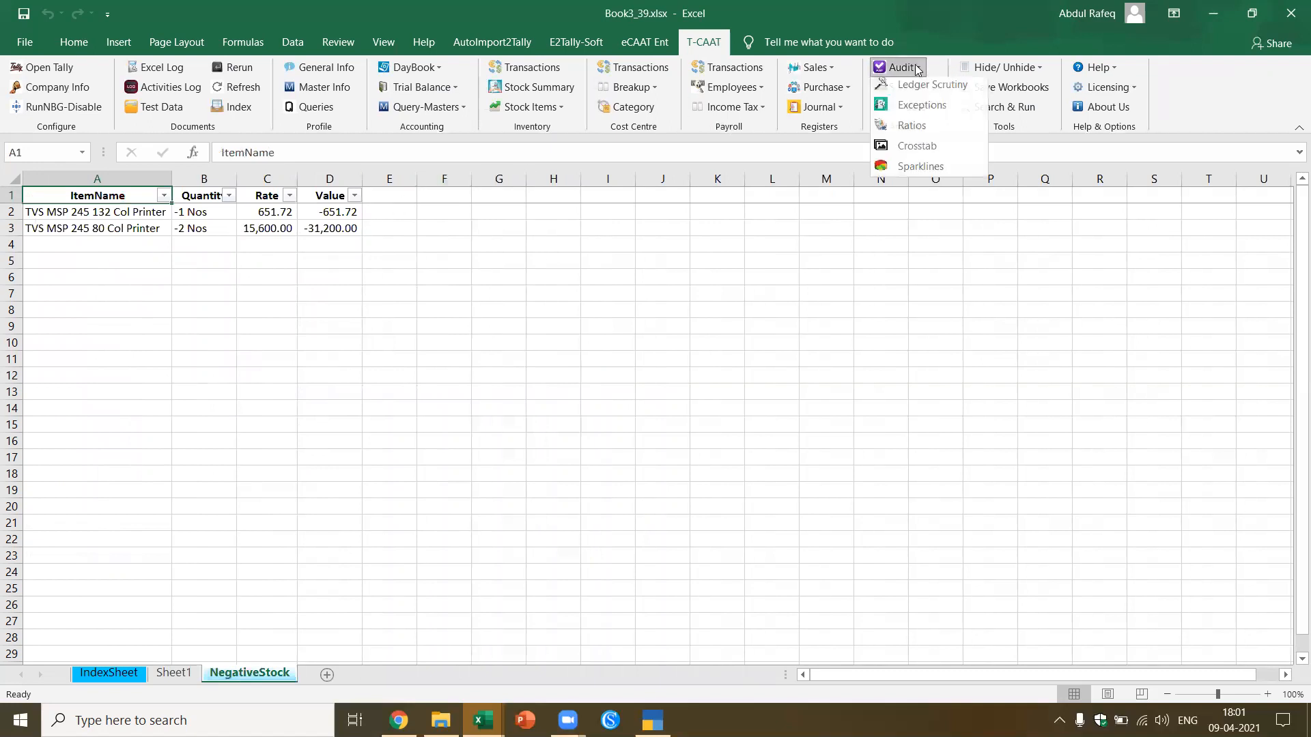
click(920, 113)
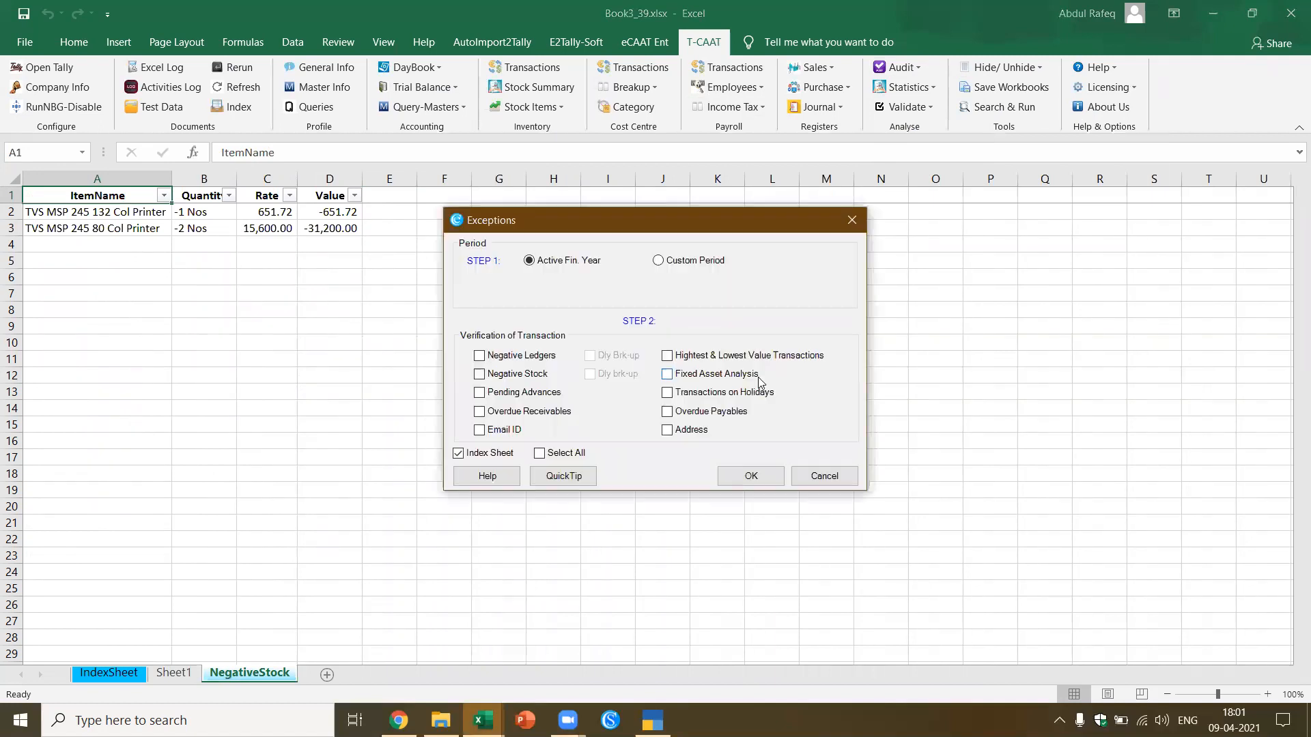
click(482, 375)
click(590, 374)
click(769, 481)
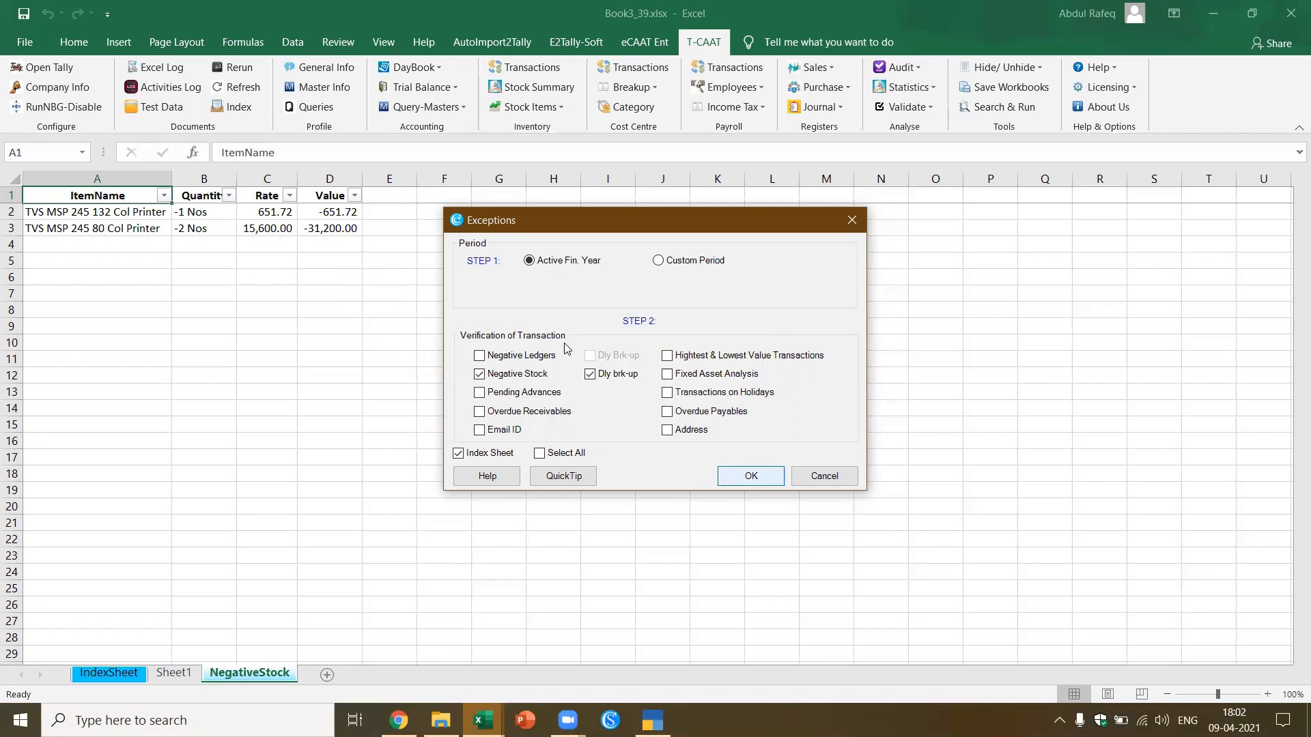
key(Return)
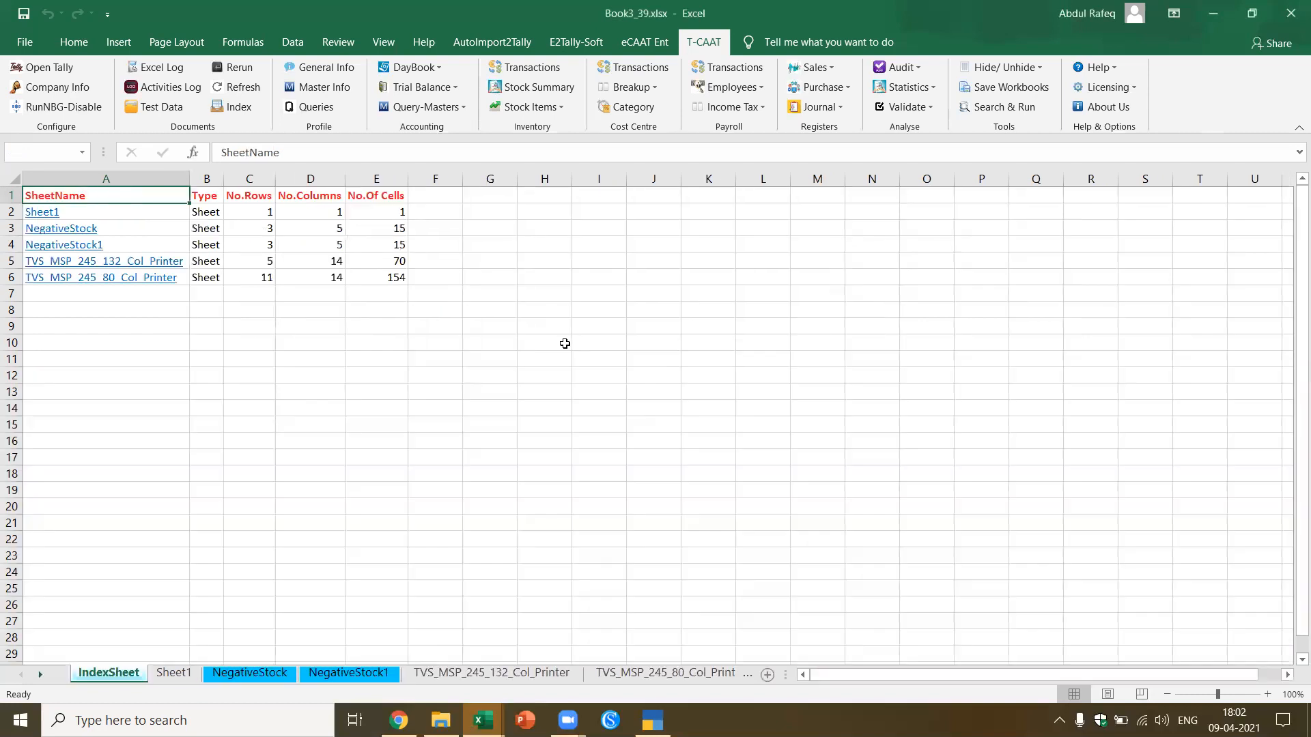
Step: Check the debit and credit amounts and closing quantities on the TVS MSP 245 132 Col and 80 Col printer break-up sheets
click(157, 260)
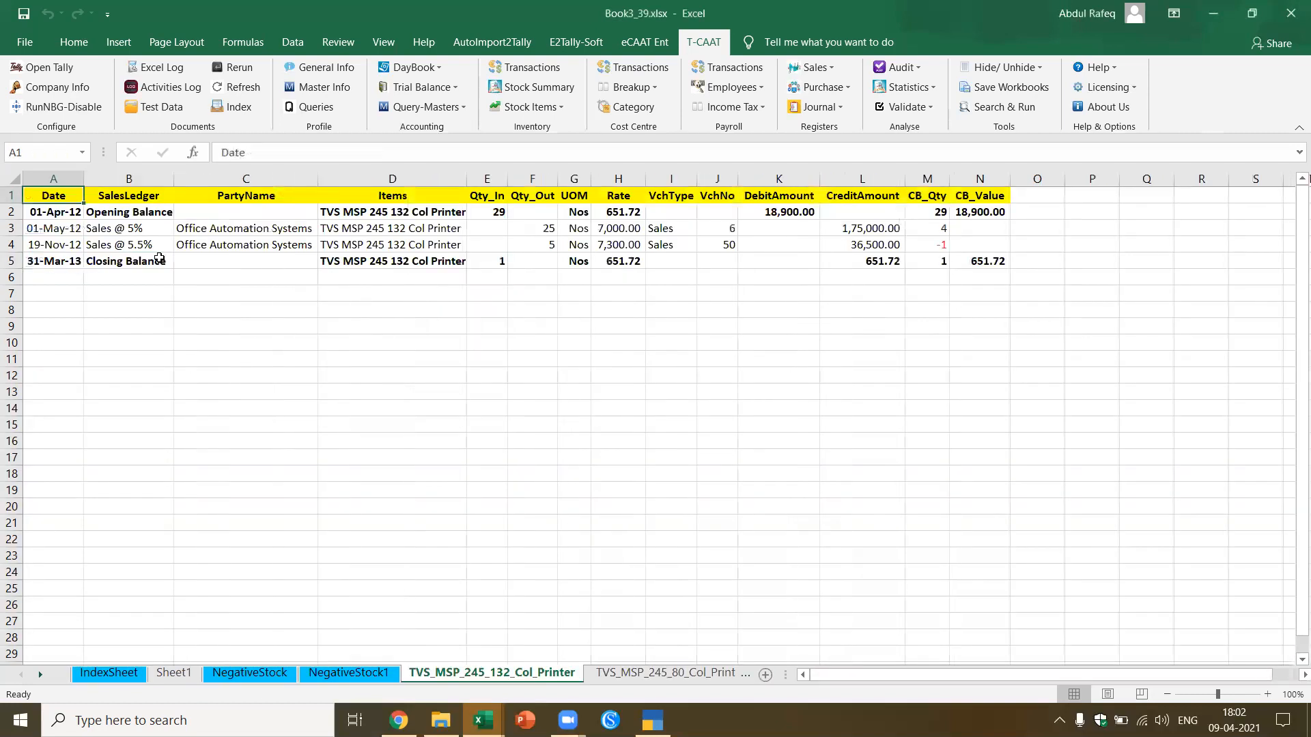
click(779, 212)
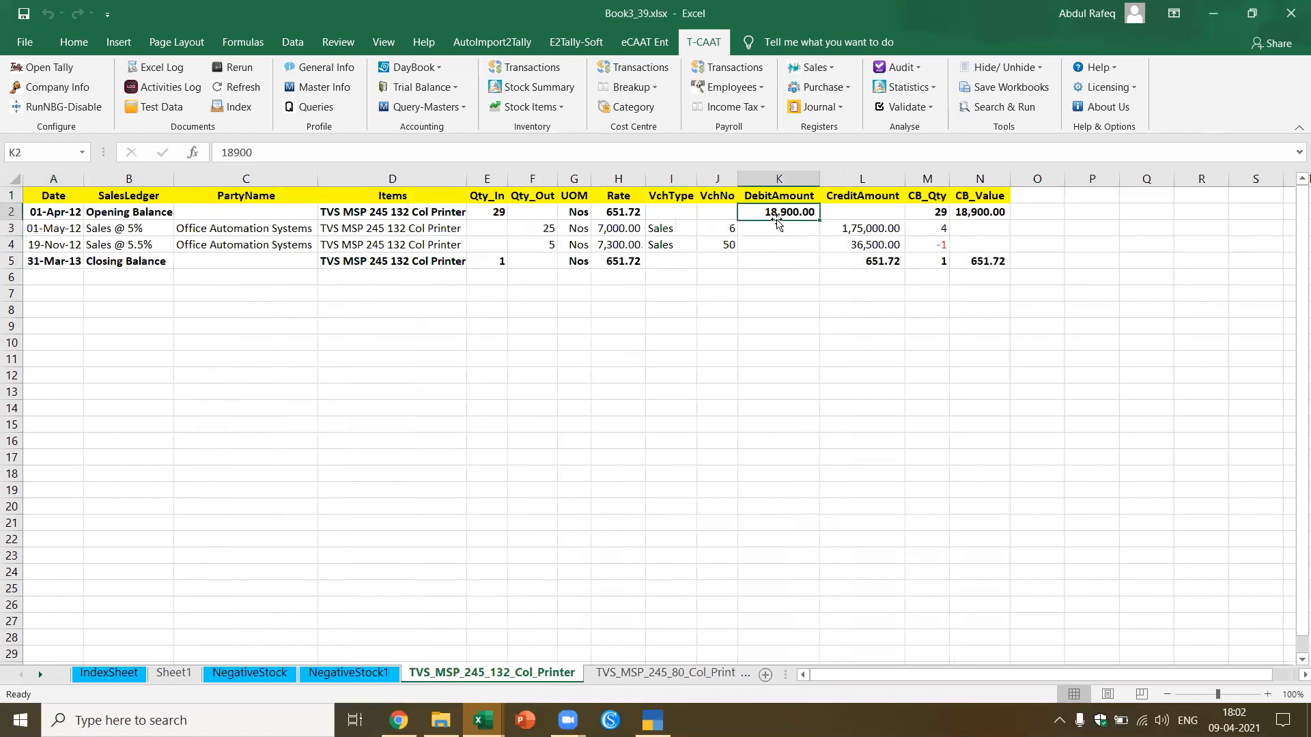
click(938, 247)
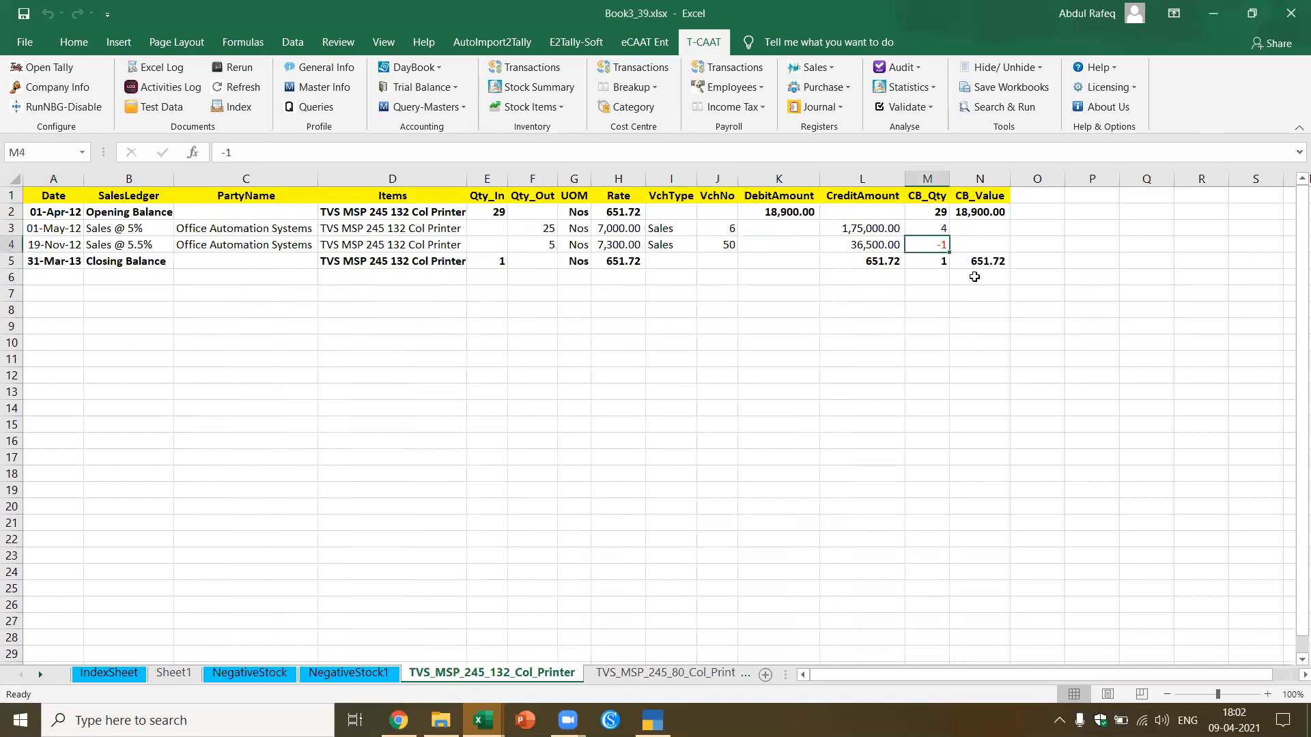
click(600, 674)
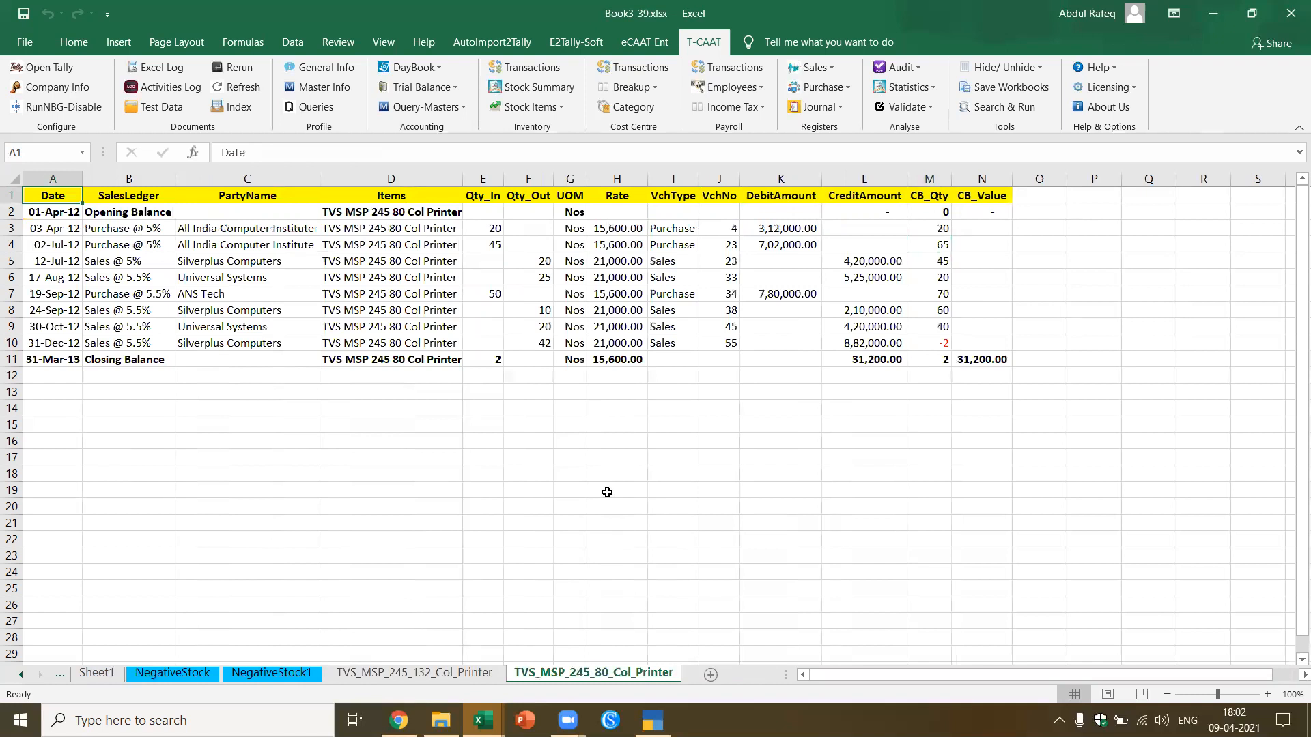
click(872, 310)
click(890, 340)
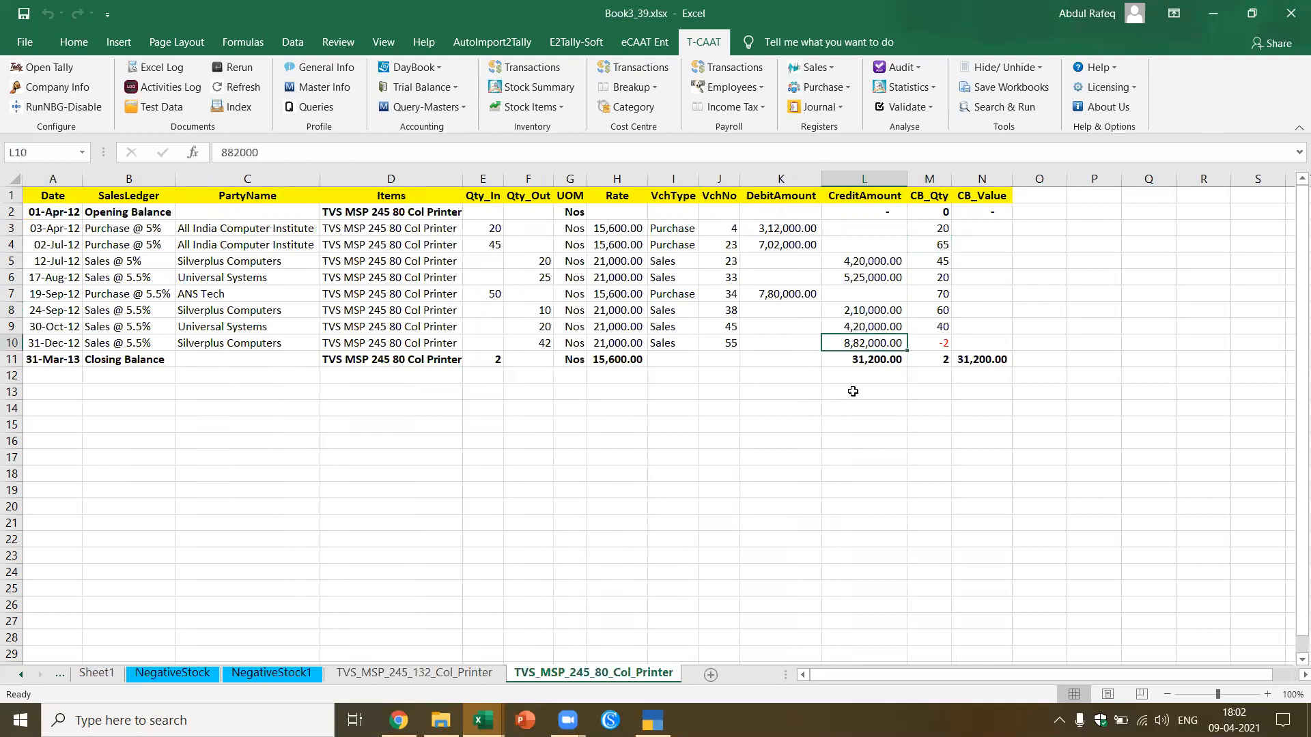
Step: Close the negative stock workbook, return to the negative ledger workbook and view the available T-CAAT Statistics reports
click(1291, 13)
click(655, 381)
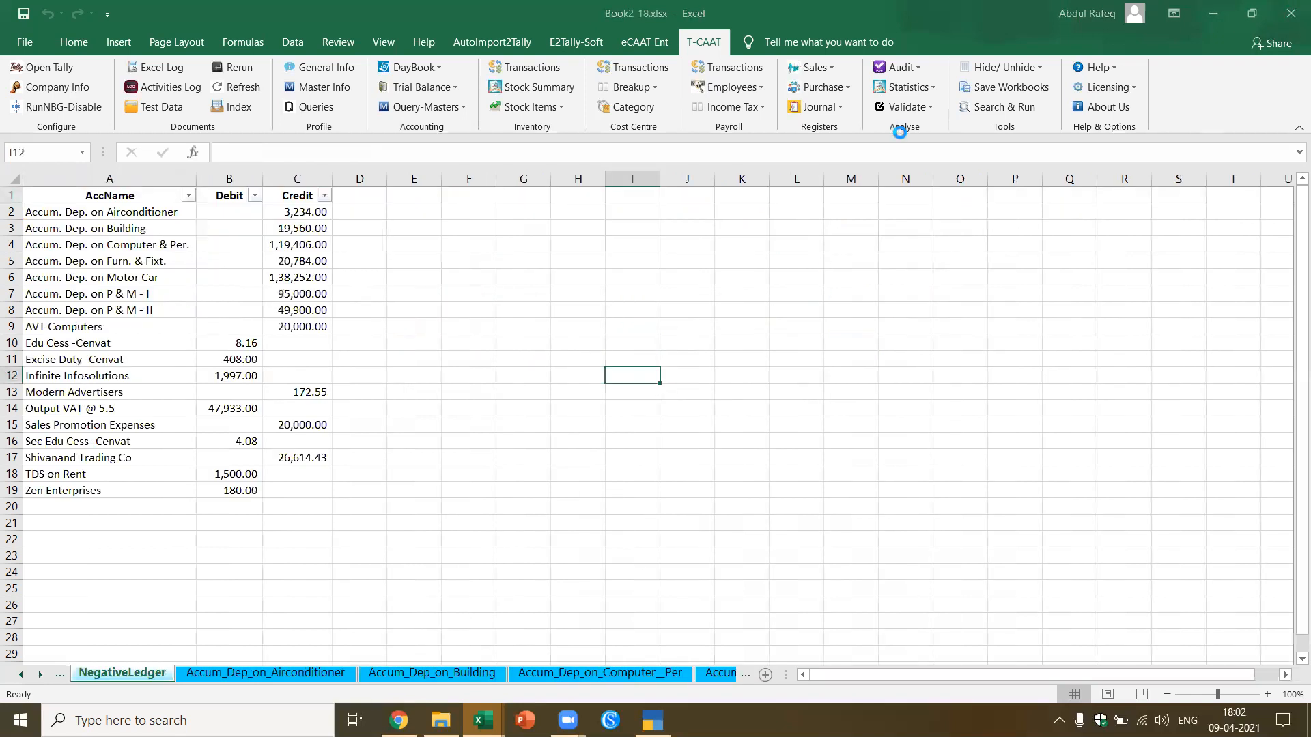
click(939, 88)
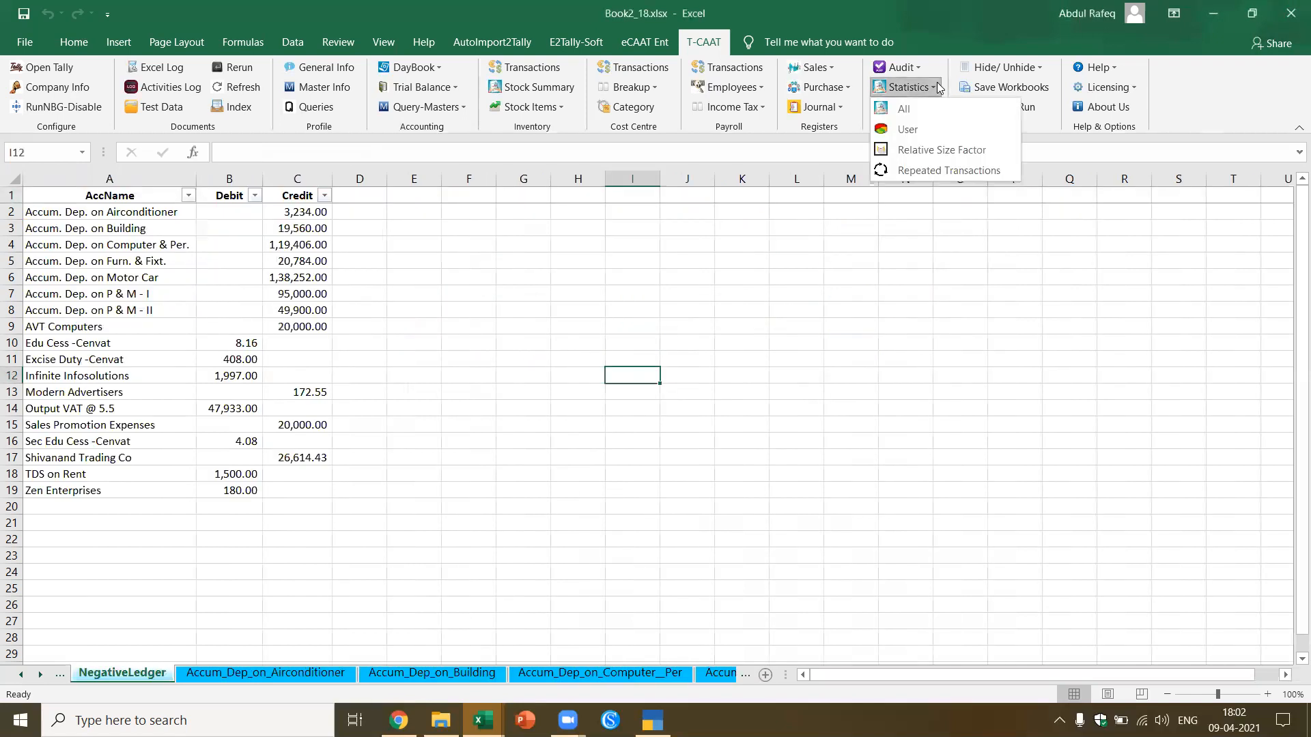
click(774, 431)
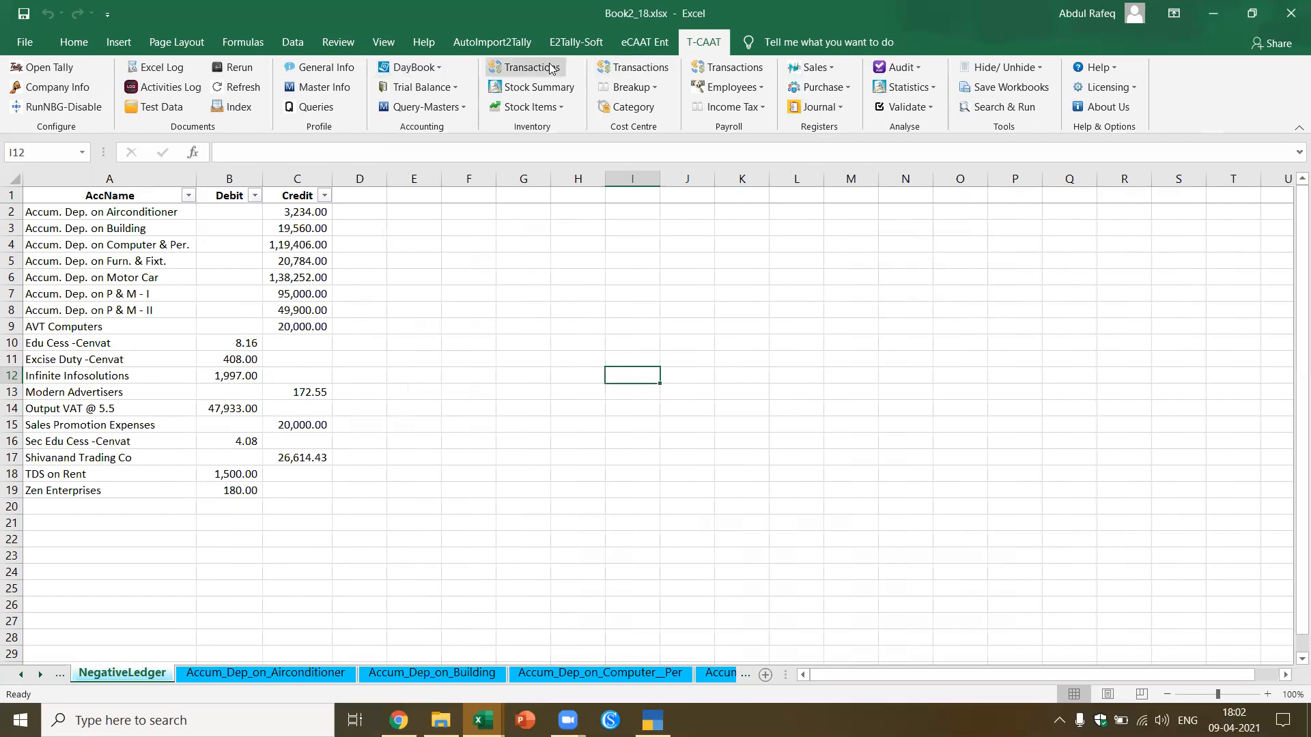
Step: Set up a DayBook transactions extract by ledger for the Purchase @ 5% ledger
click(436, 68)
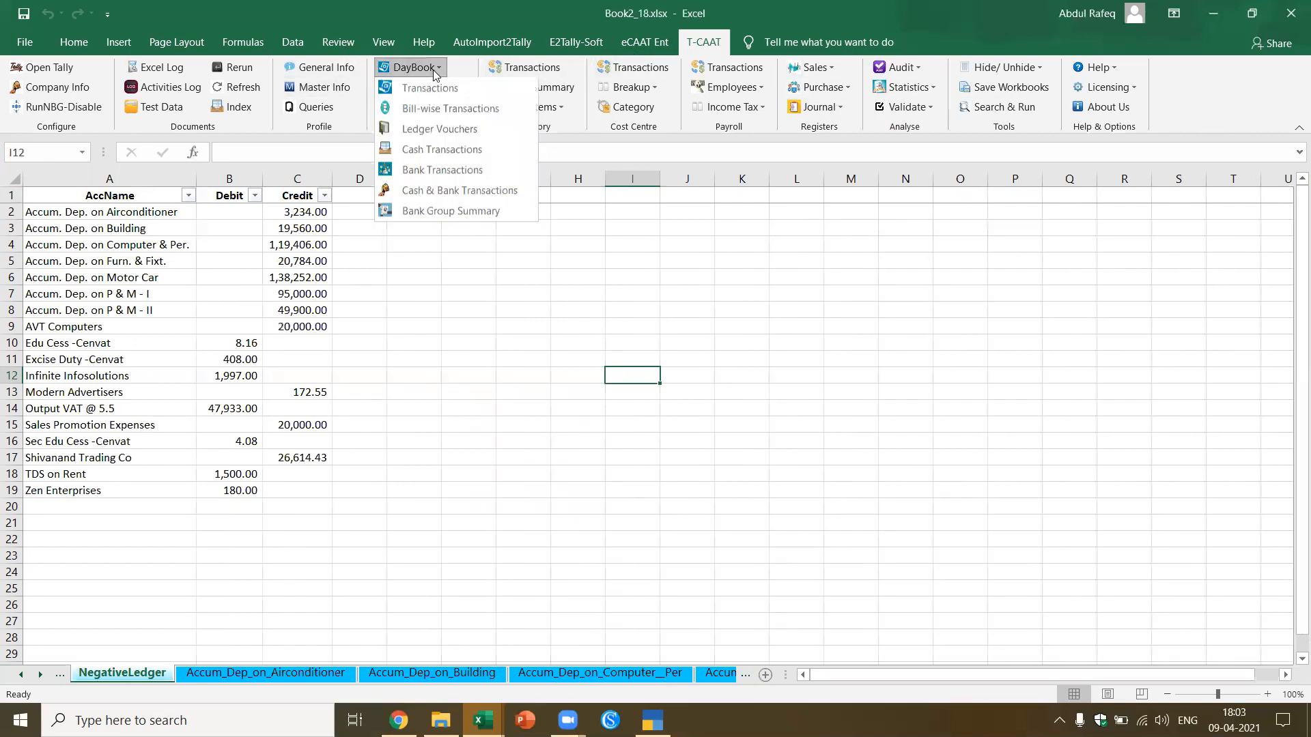
click(441, 90)
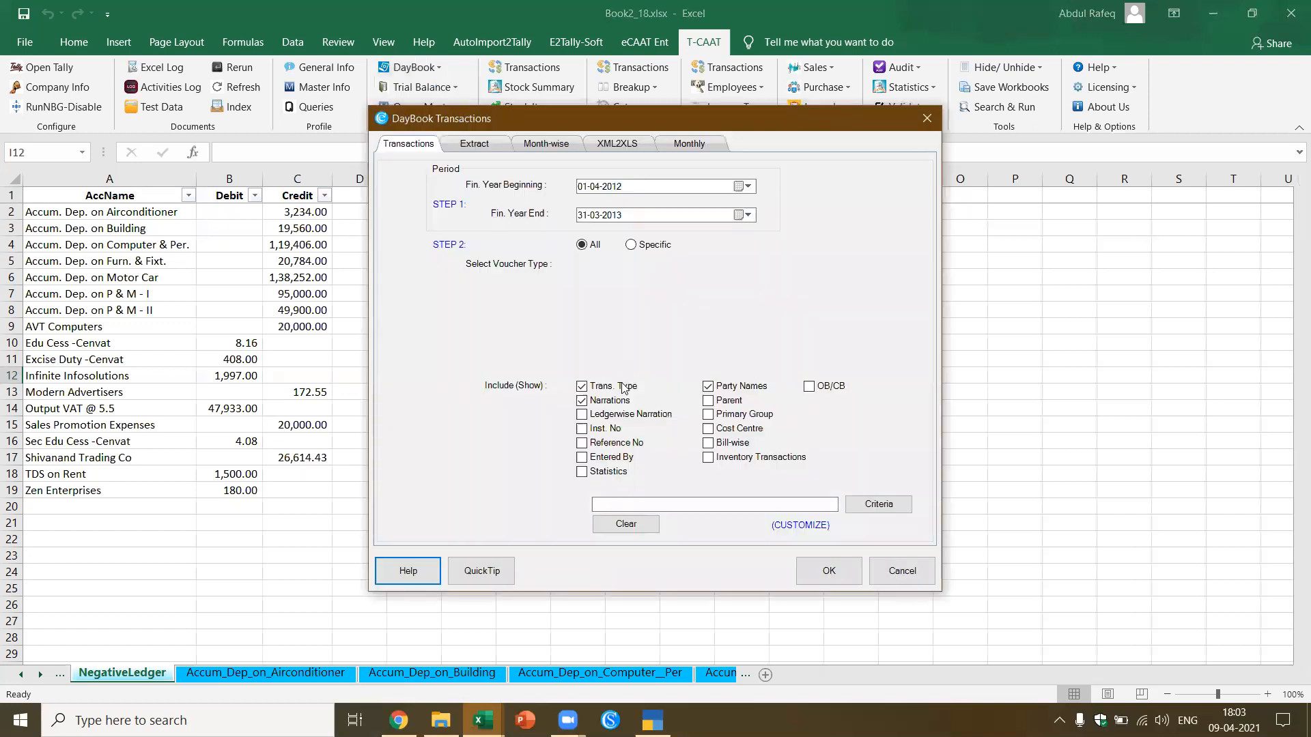
click(490, 145)
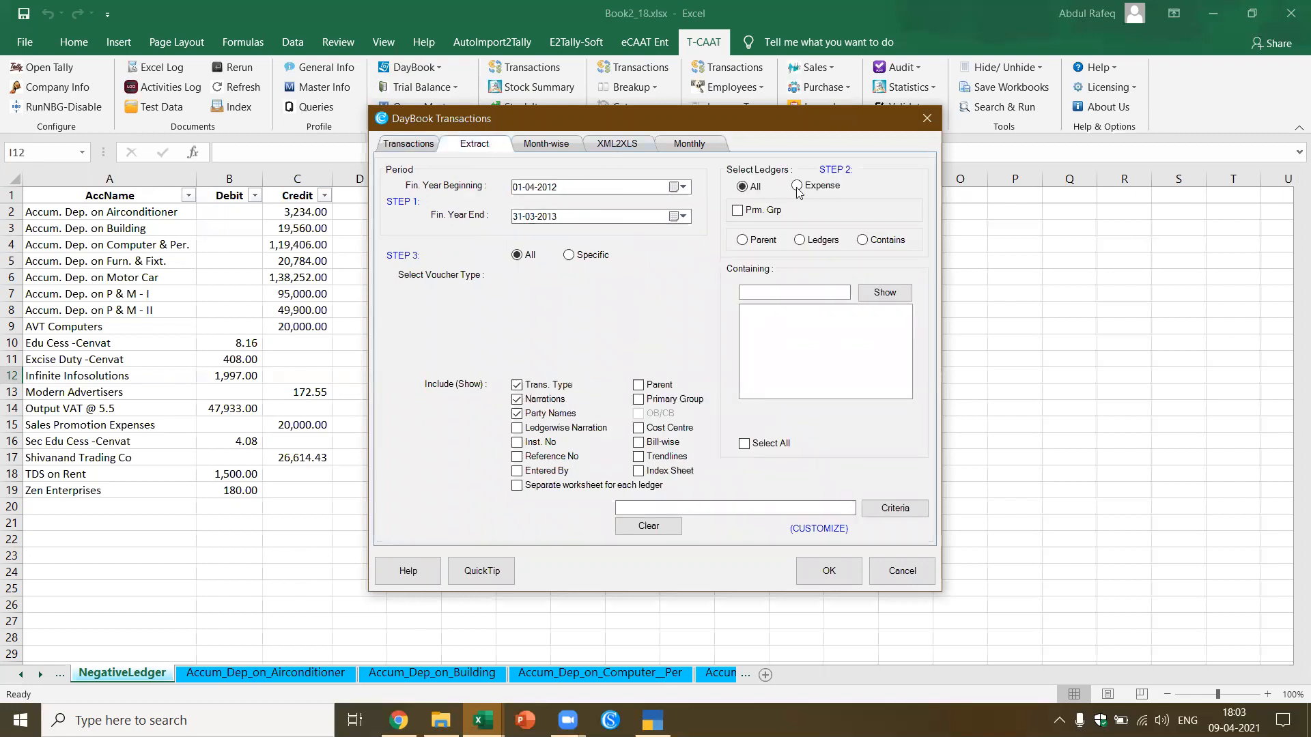
click(798, 241)
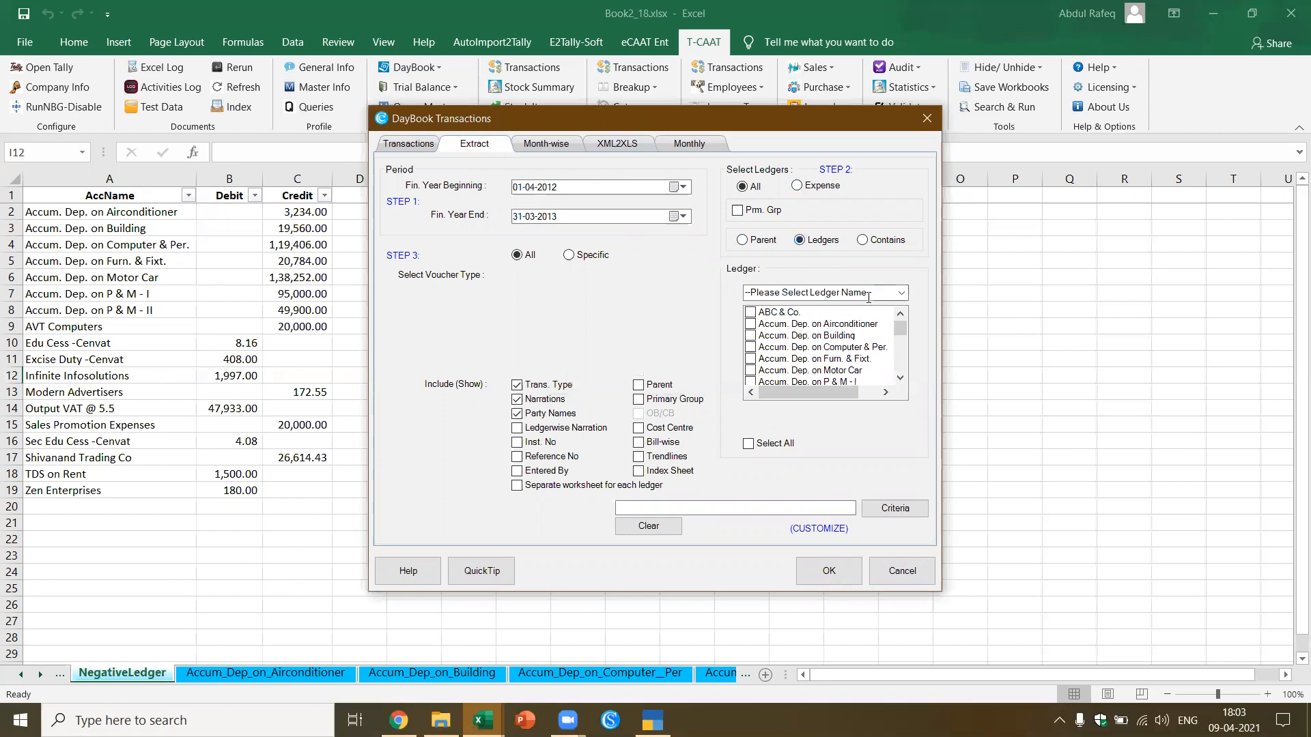
click(901, 294)
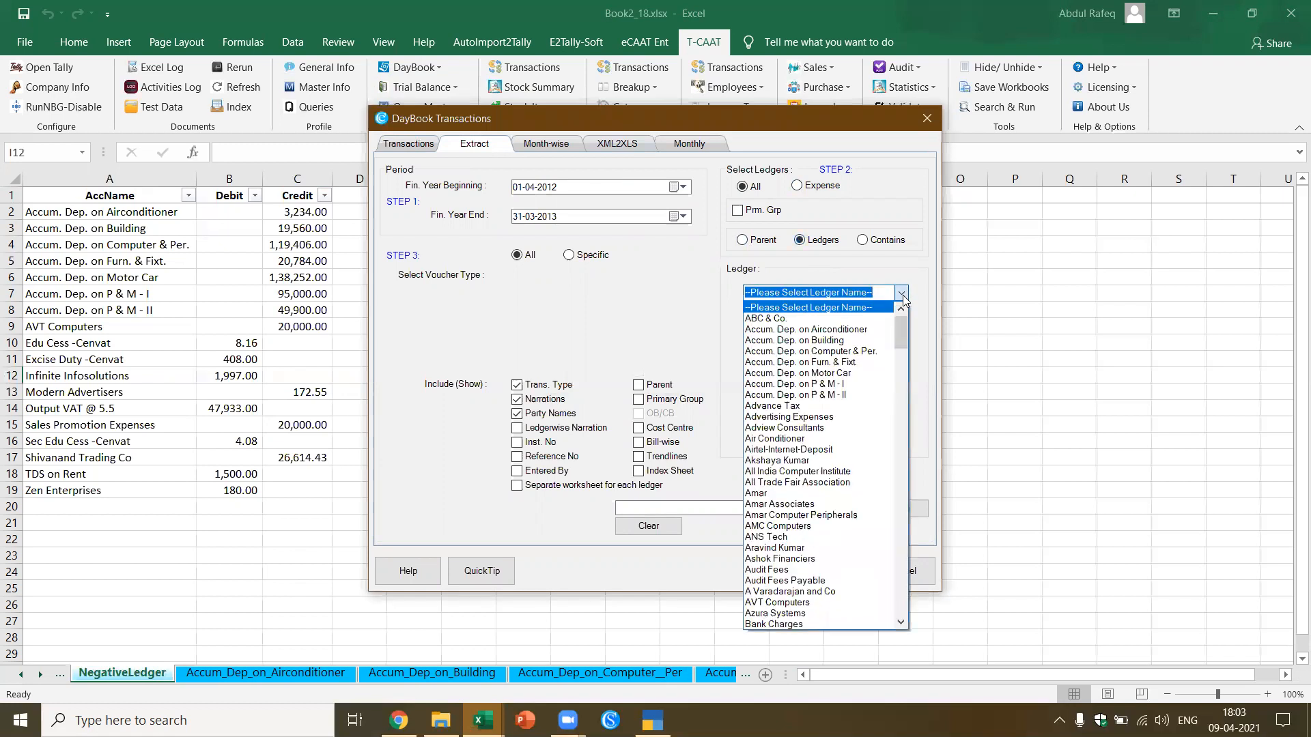
text(purchase - Interstate)
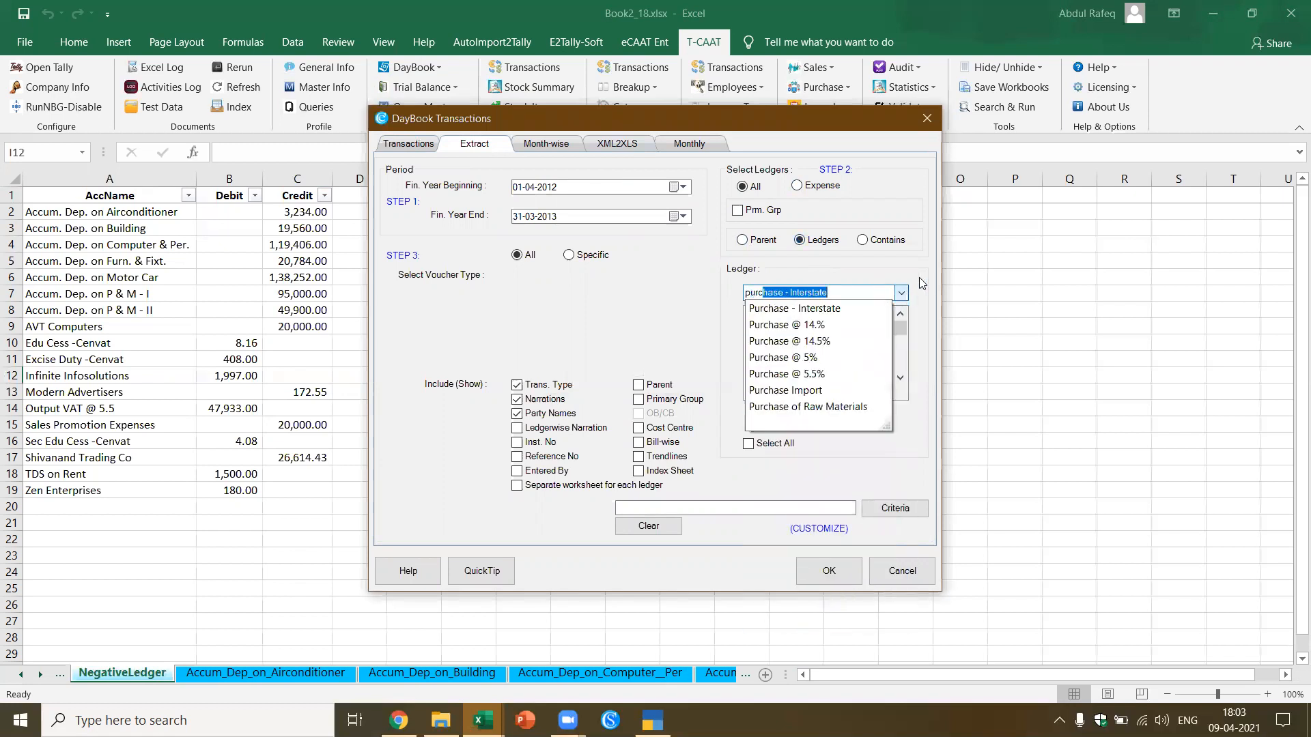
click(778, 358)
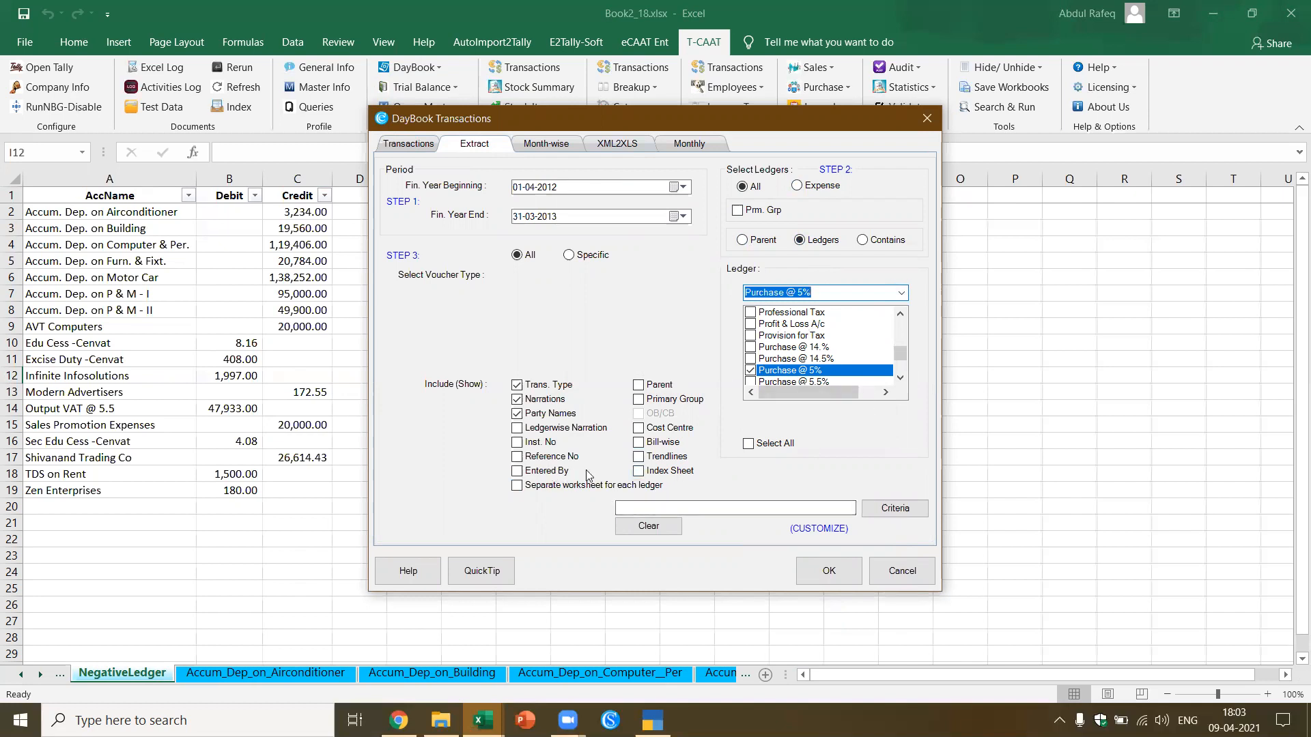
Step: Include a separate worksheet for each ledger and an index sheet, run the extract and look through the updated index
click(518, 489)
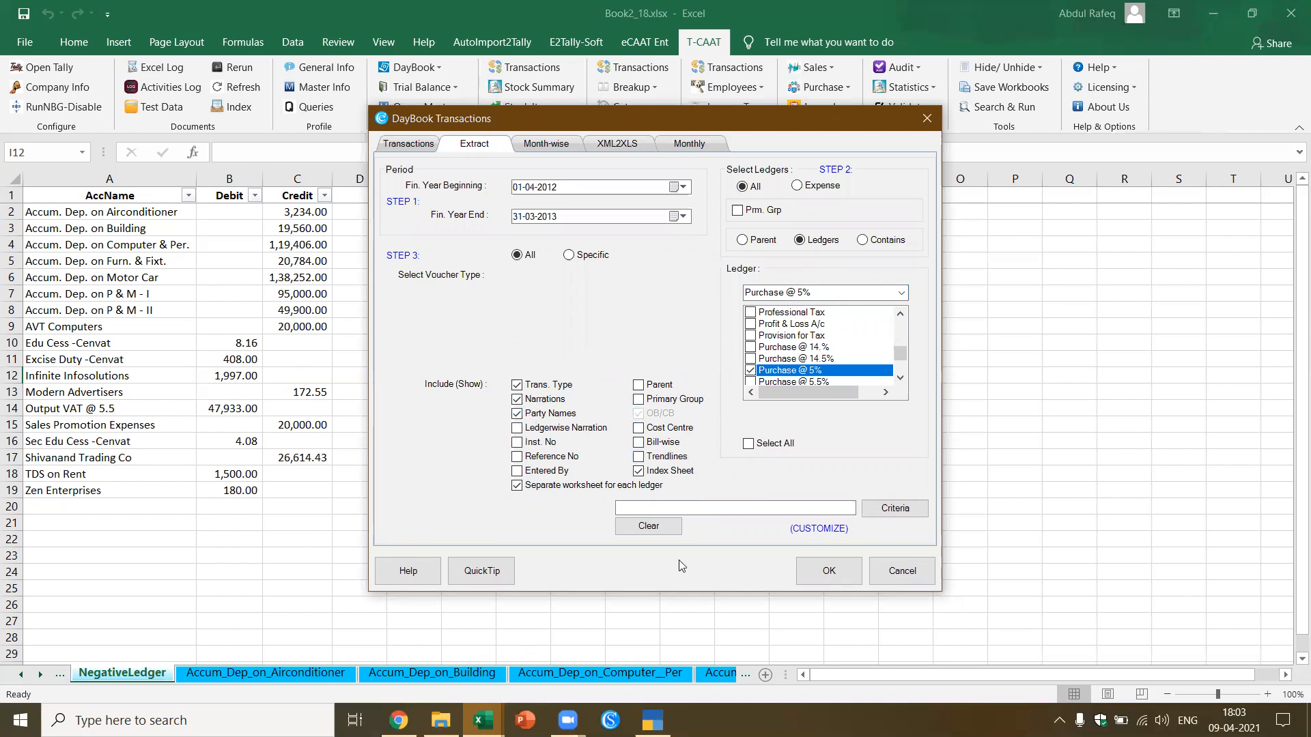
click(830, 572)
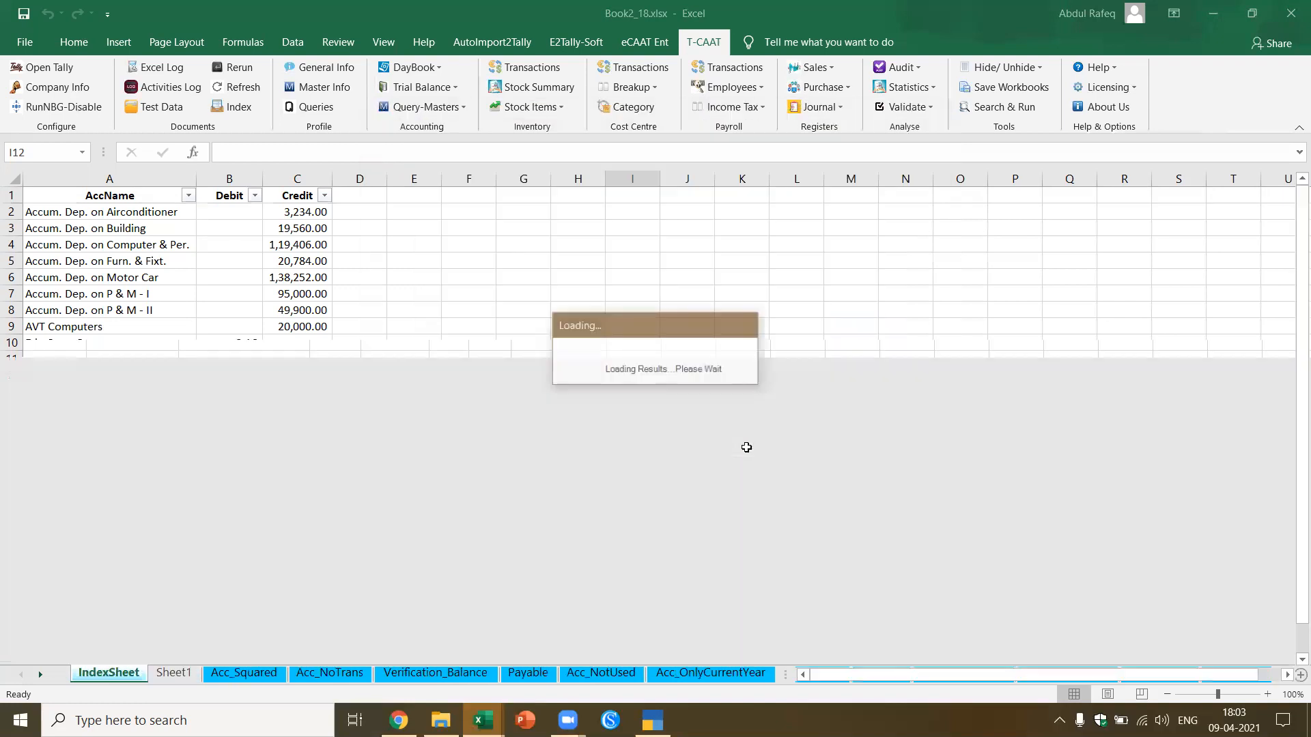
scroll(127, 419, down, 4)
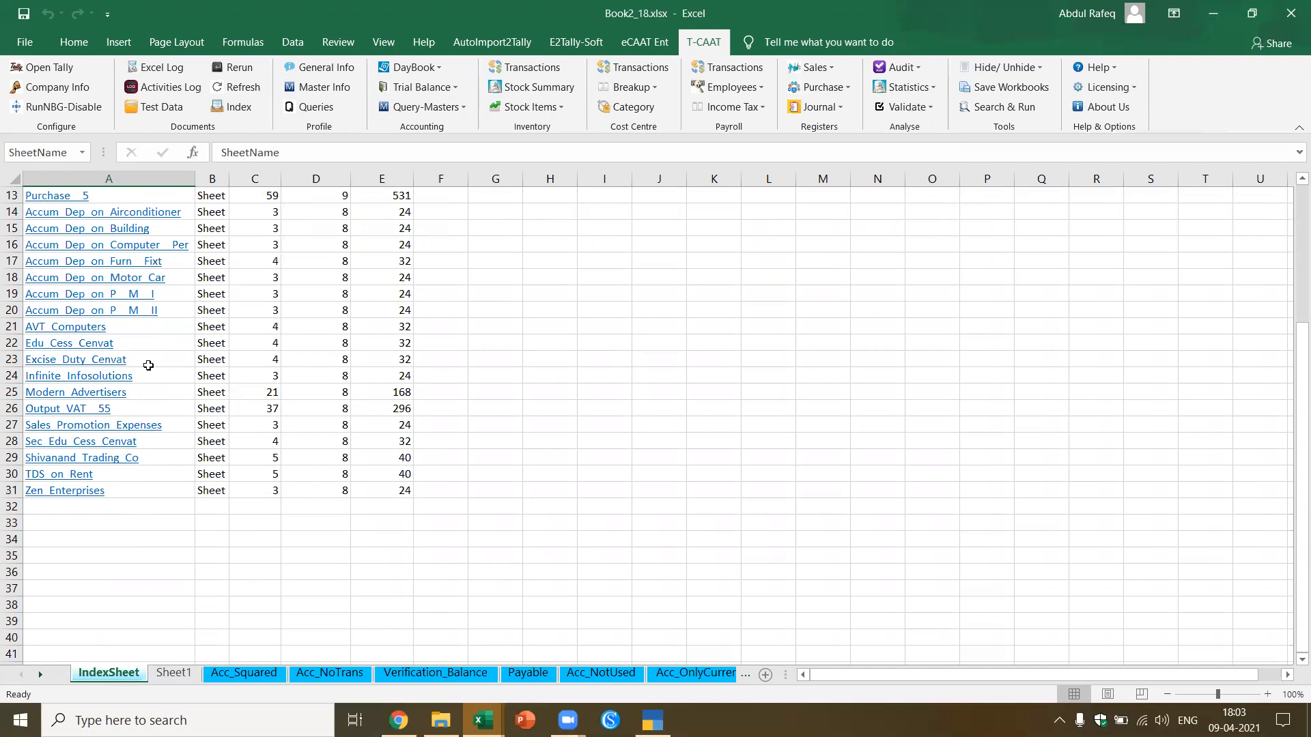
Step: Review the DayBook Transactions options for Extract, Month-wise, XML2XLS and Monthly reports, and leave without running any
click(442, 67)
click(415, 88)
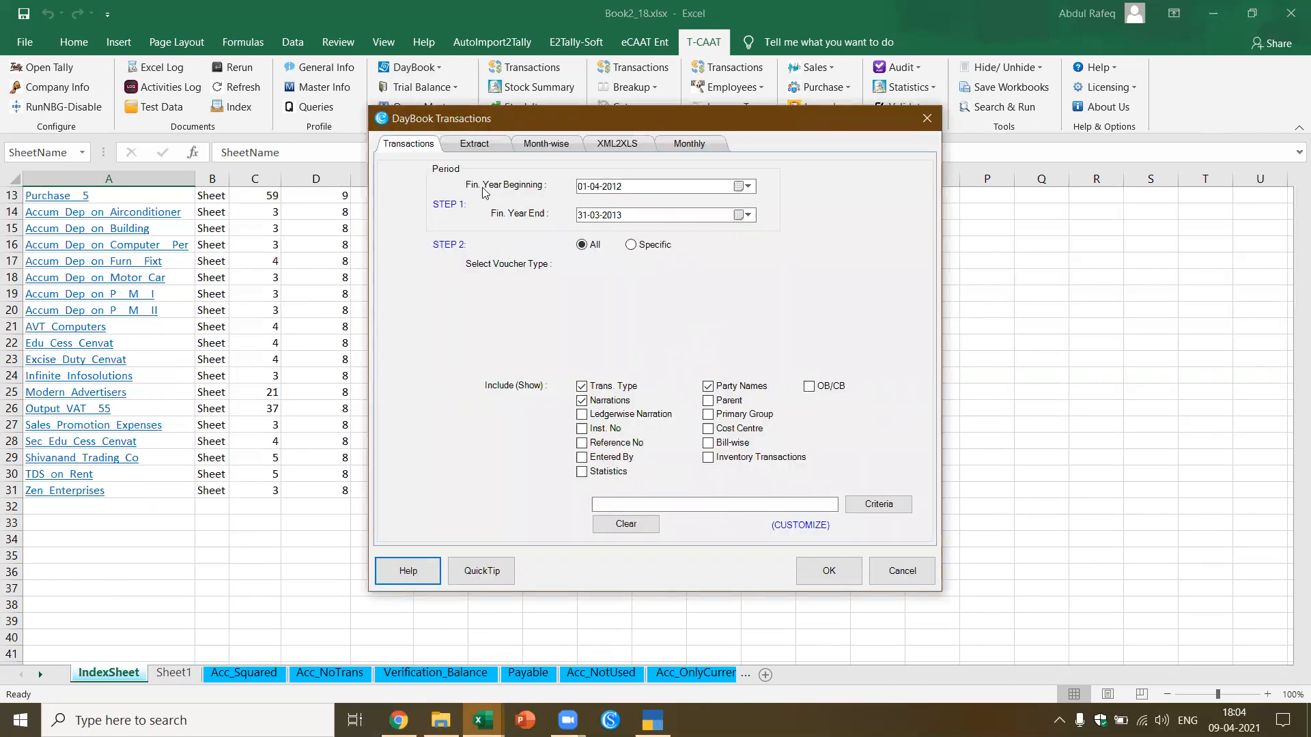
click(480, 147)
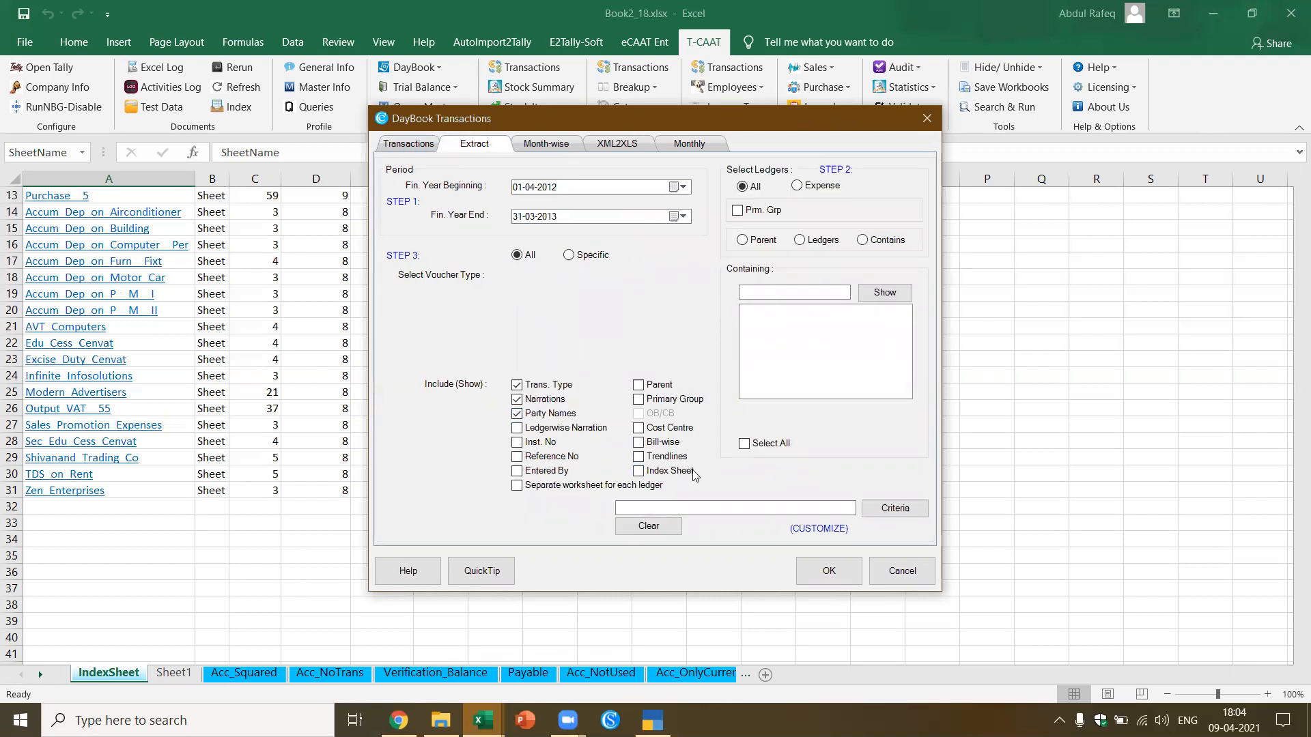
click(547, 144)
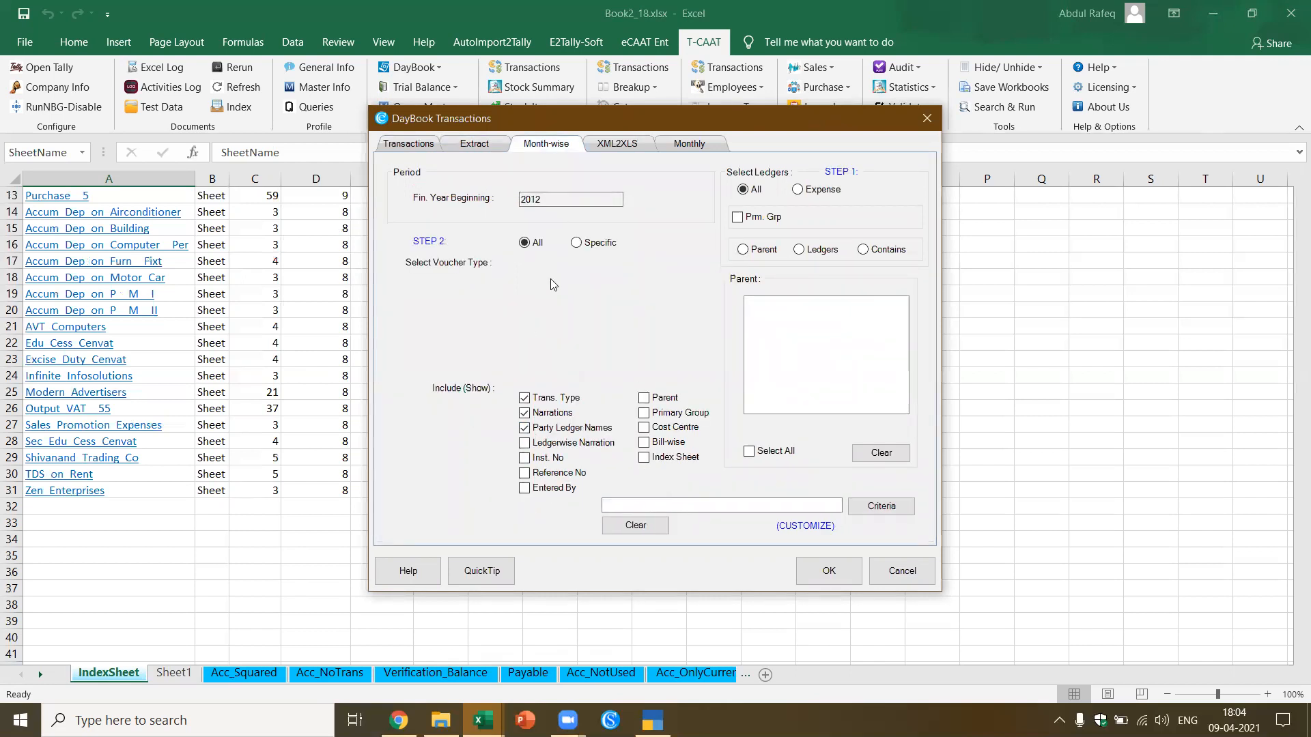
click(630, 145)
click(676, 145)
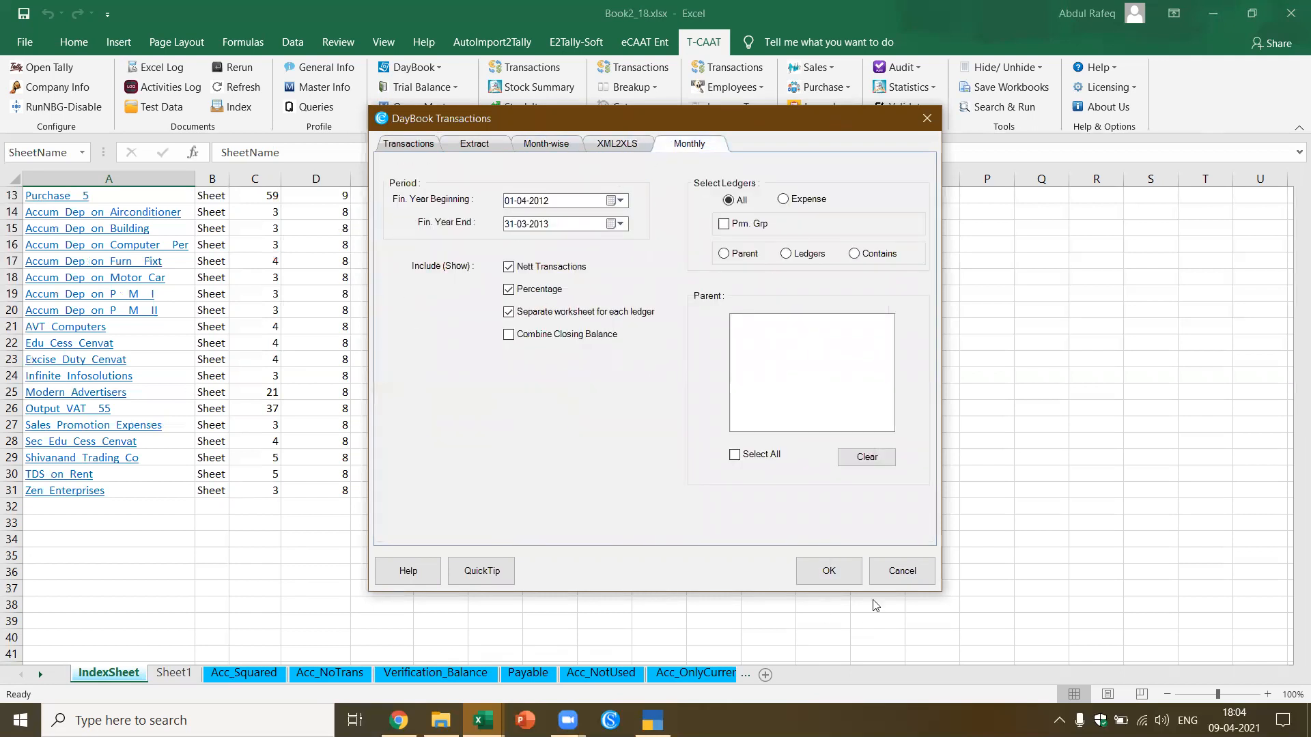
click(903, 572)
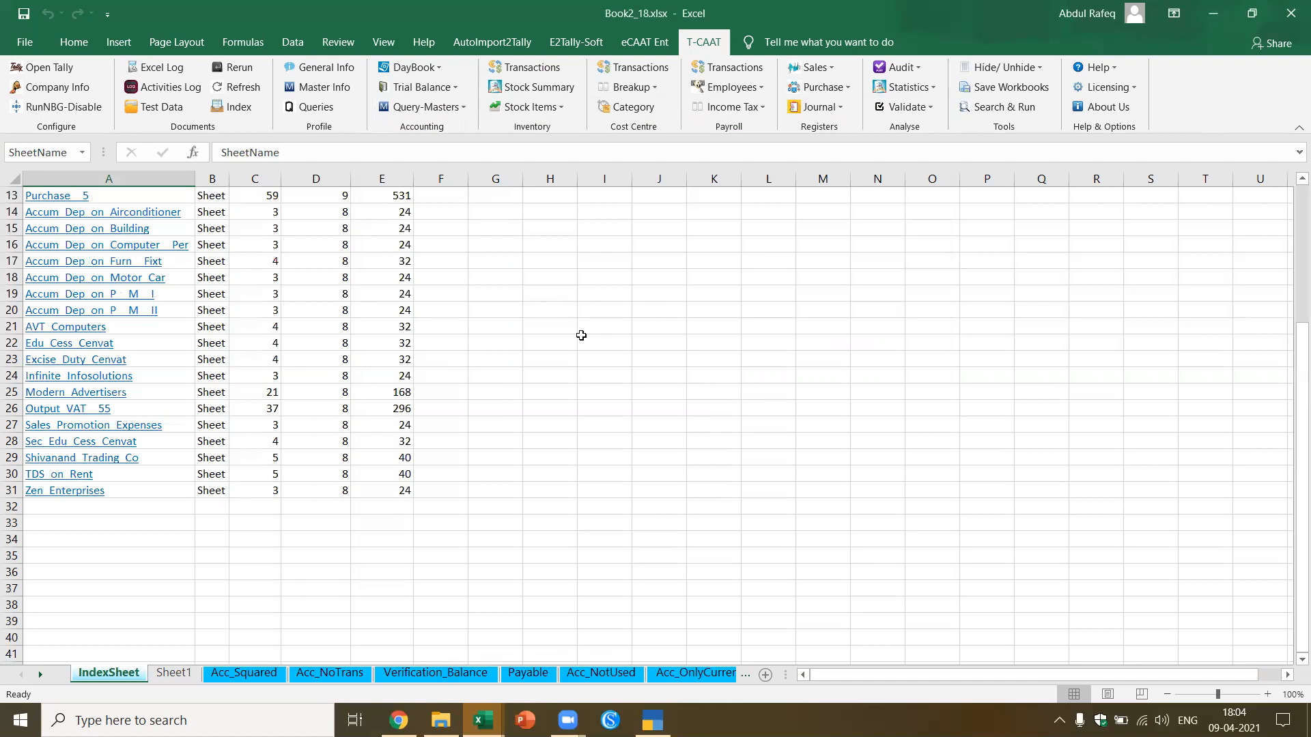
Step: Extract only the inventory transactions of the Purchase @ 5% ledger for the active financial year
click(657, 308)
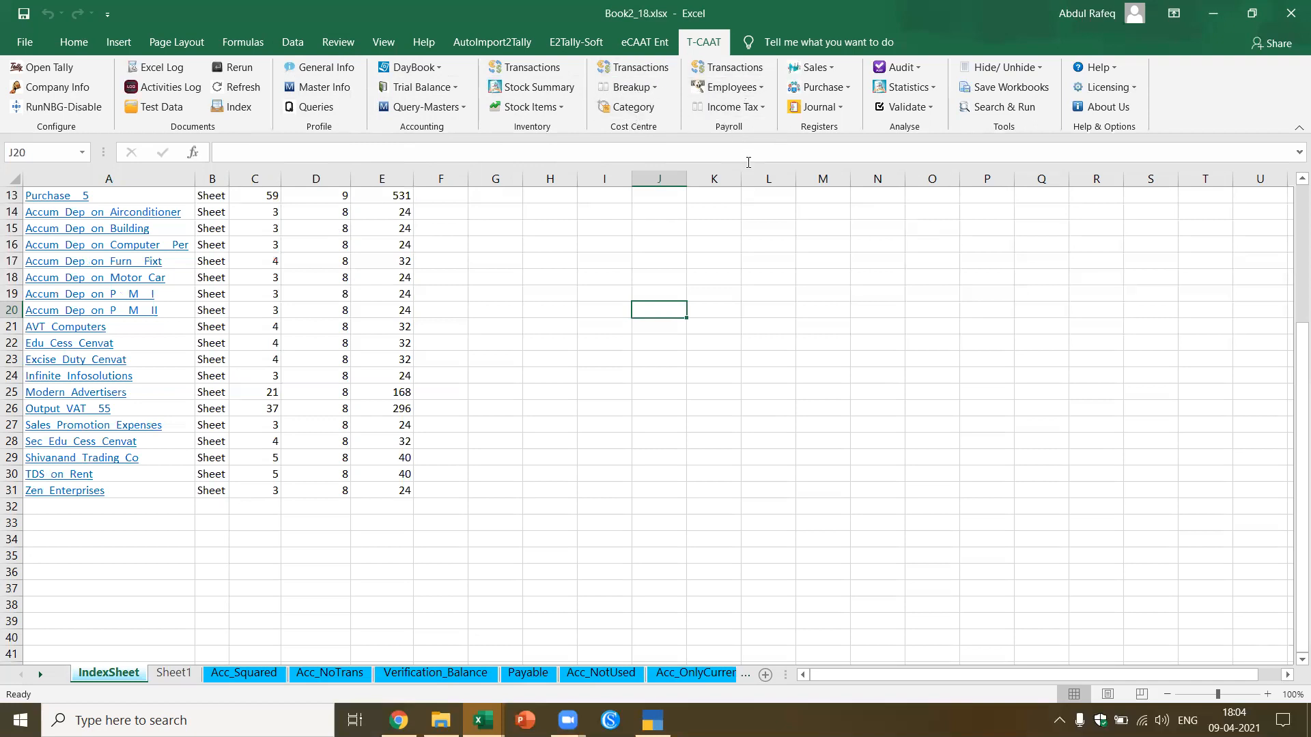
click(529, 68)
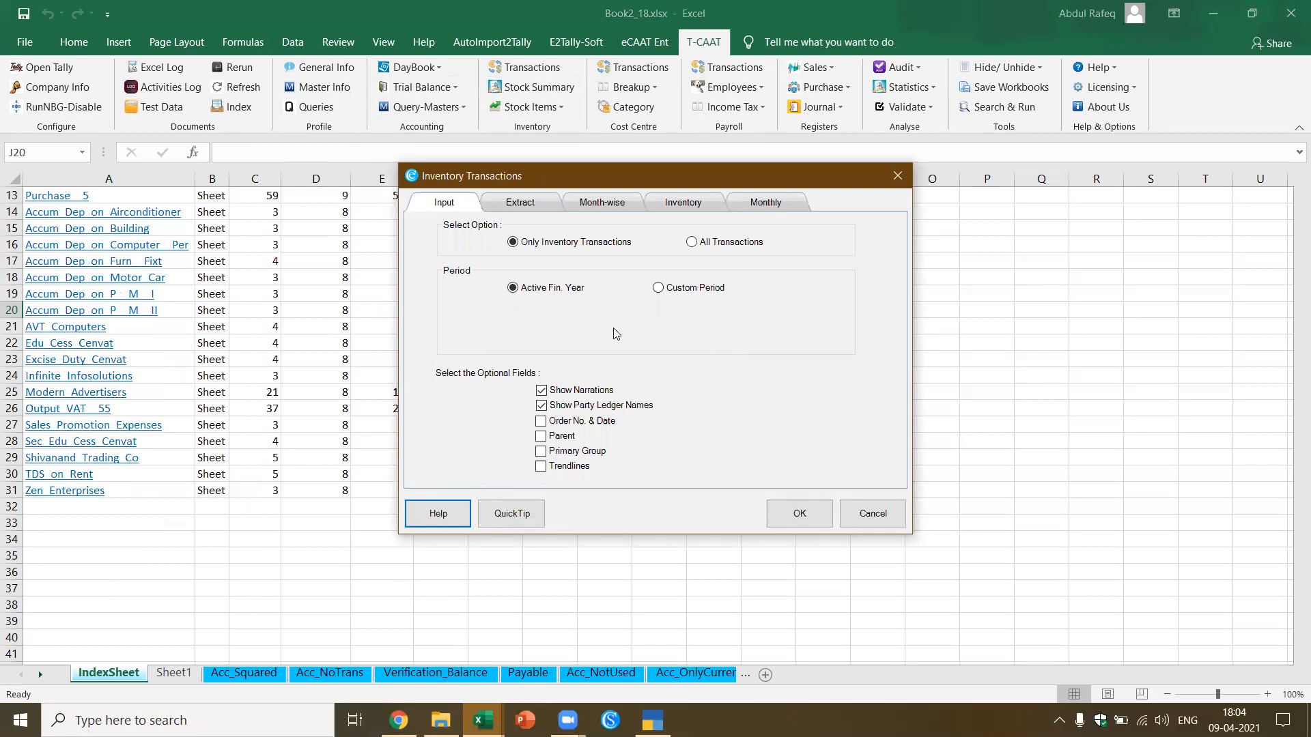
click(537, 205)
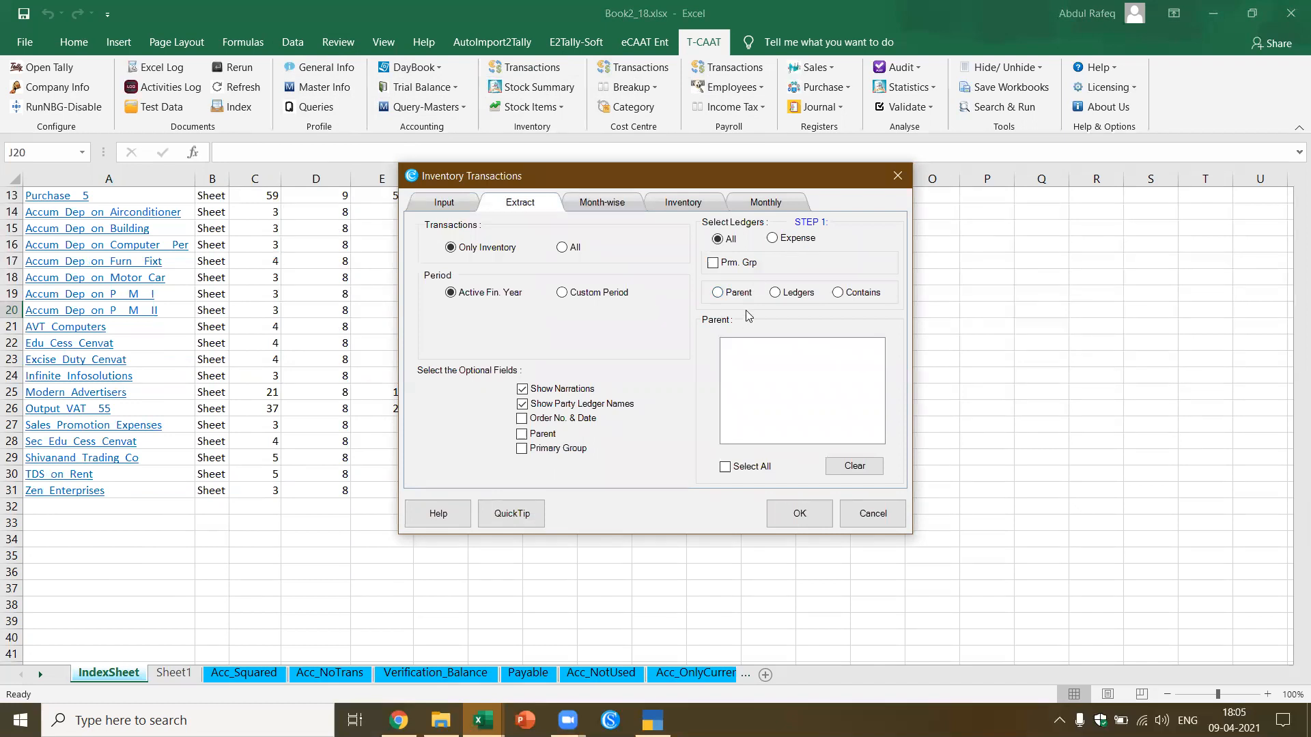
click(780, 296)
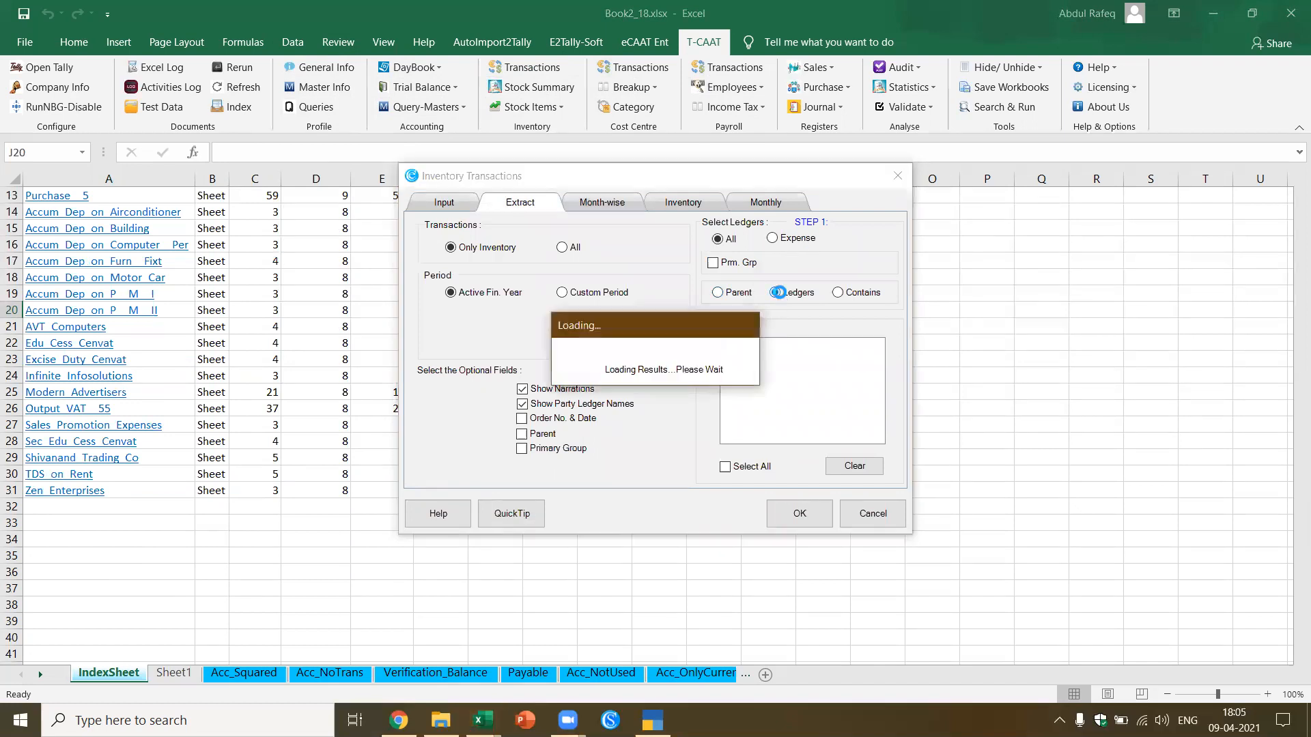
click(878, 345)
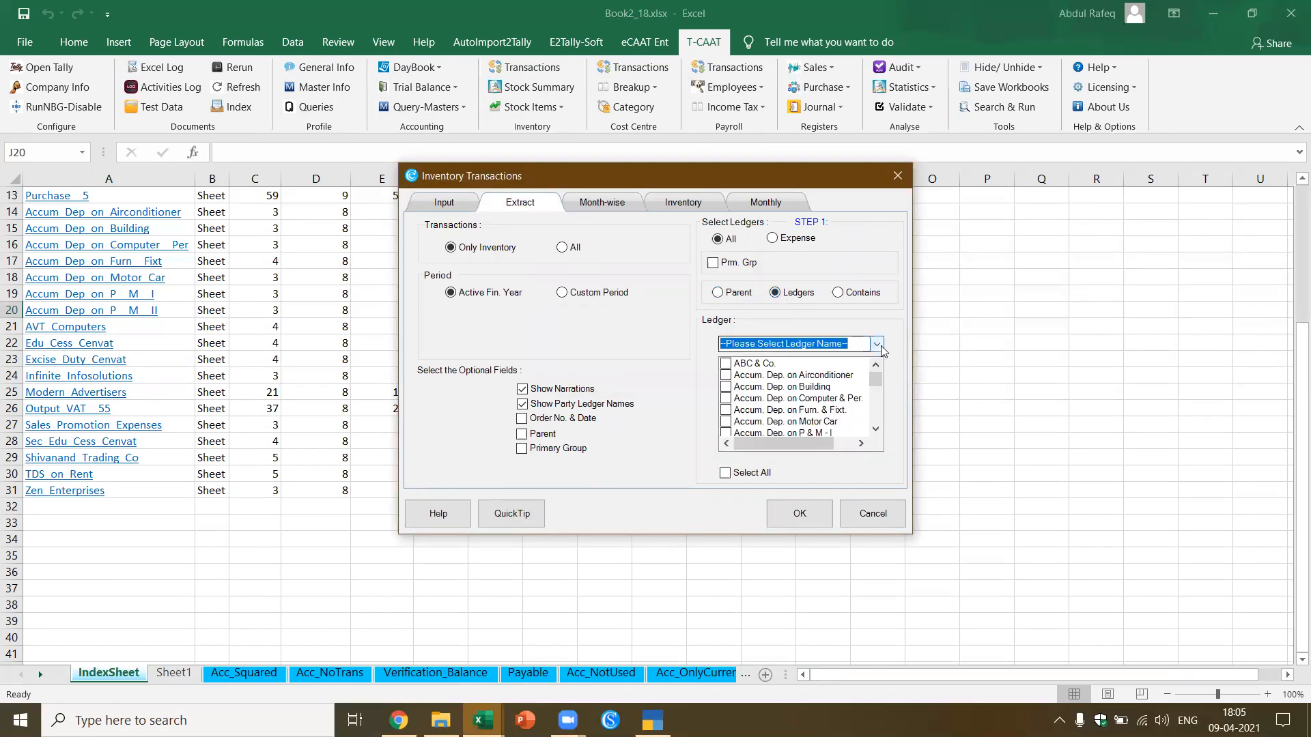
text(purchase - Interstate)
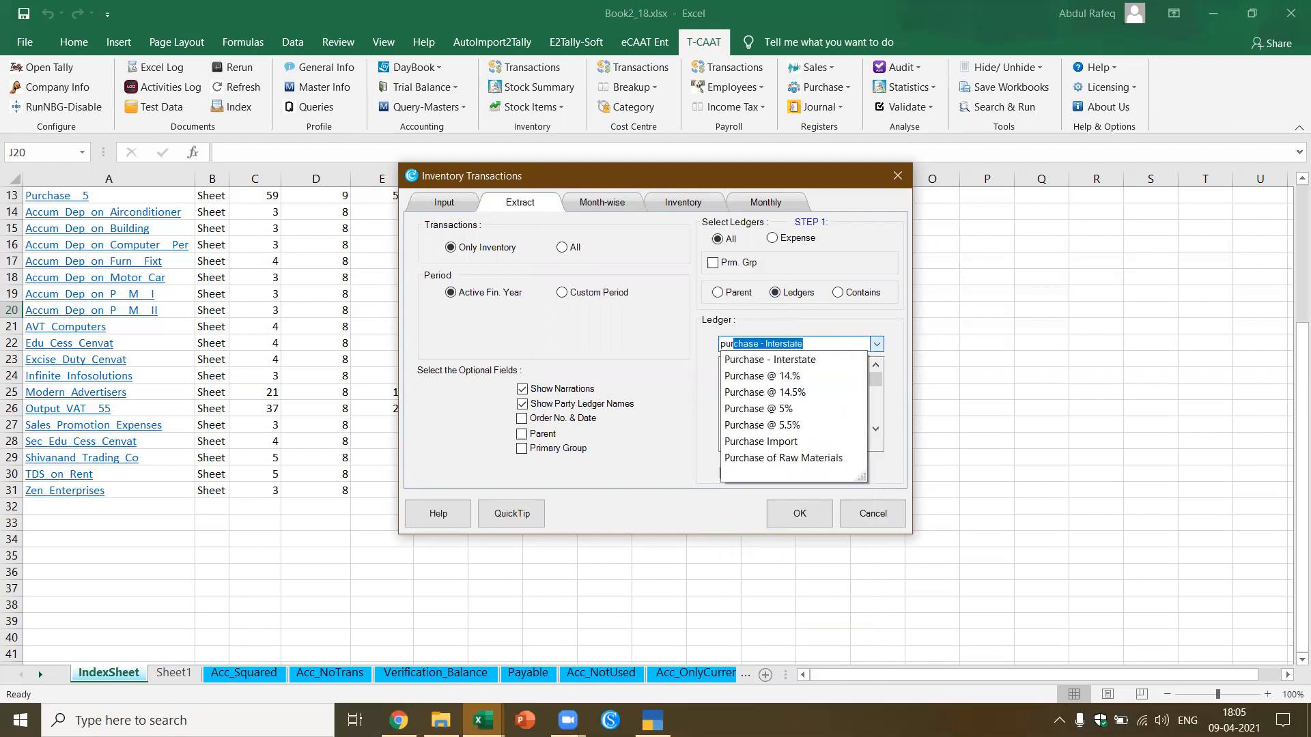
click(760, 410)
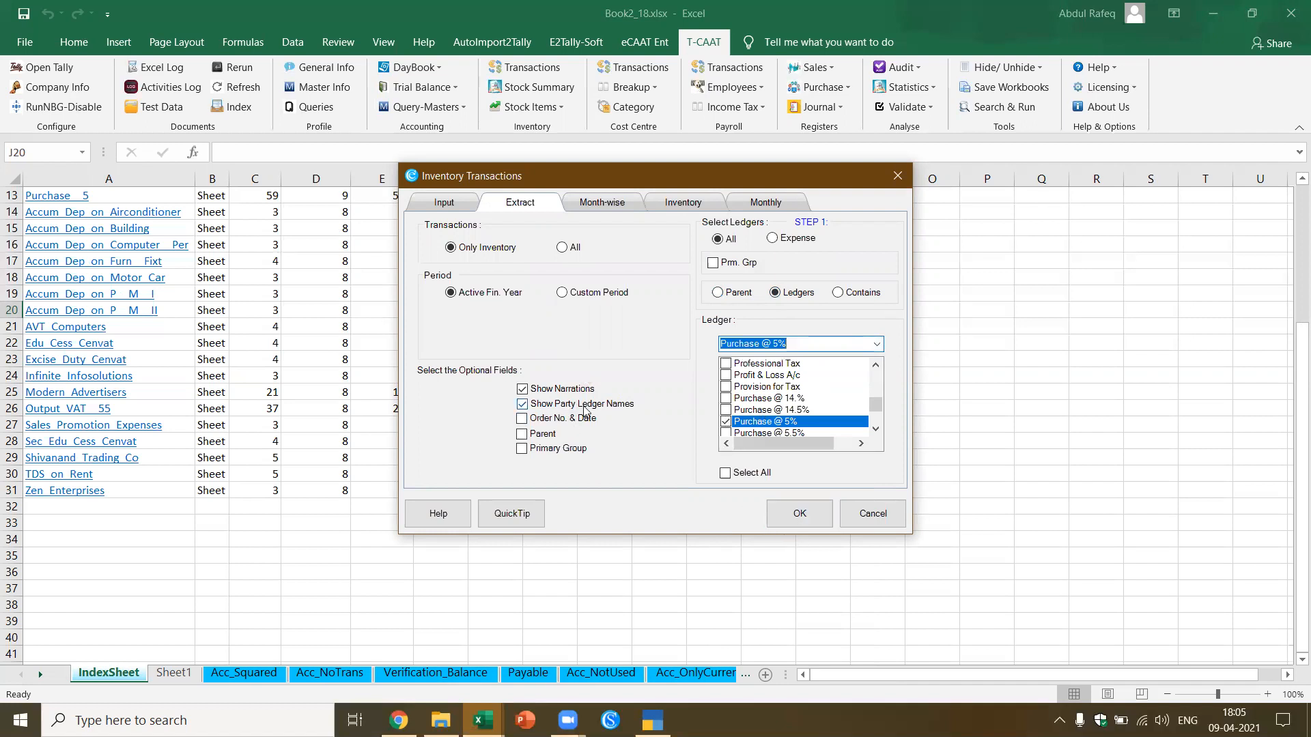
click(792, 517)
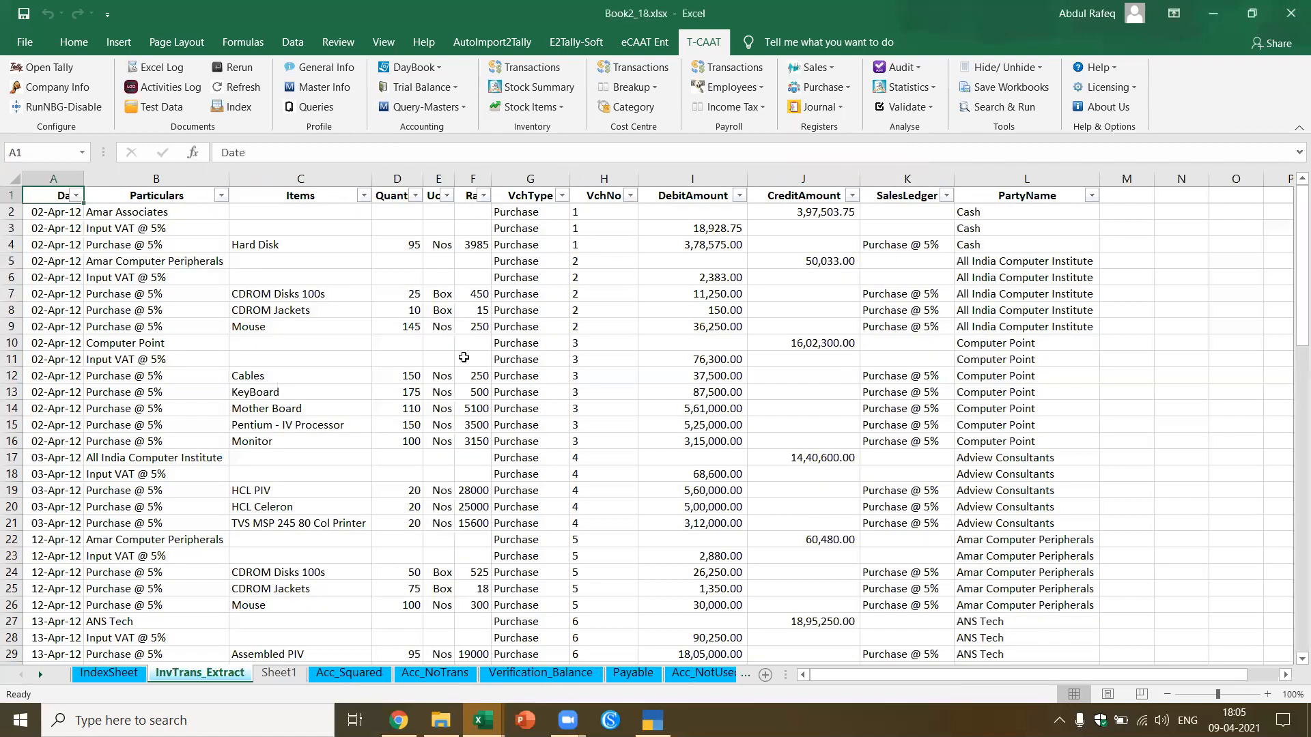
Step: Look through the extracted inventory transactions, examining the item quantities, rates, voucher numbers and sales ledger entries
click(398, 392)
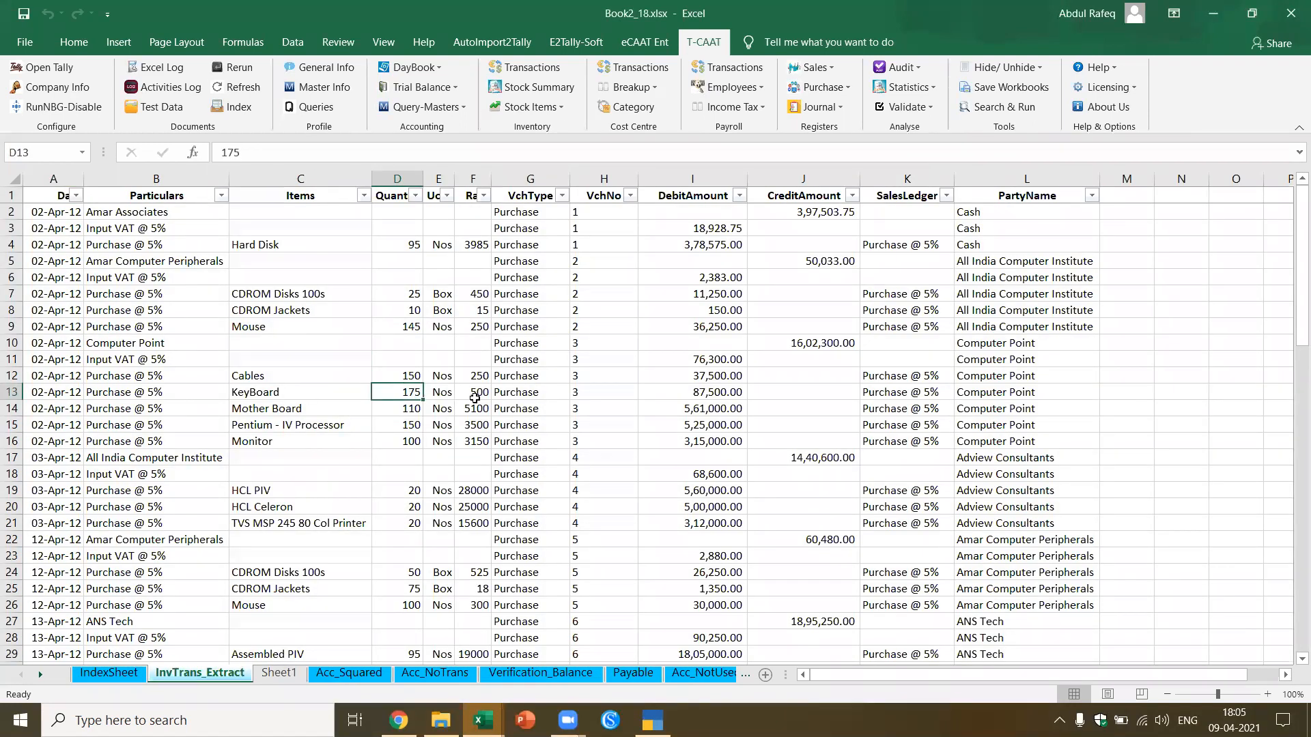
scroll(1021, 332, down, 1)
scroll(1020, 332, up, 1)
scroll(451, 340, down, 3)
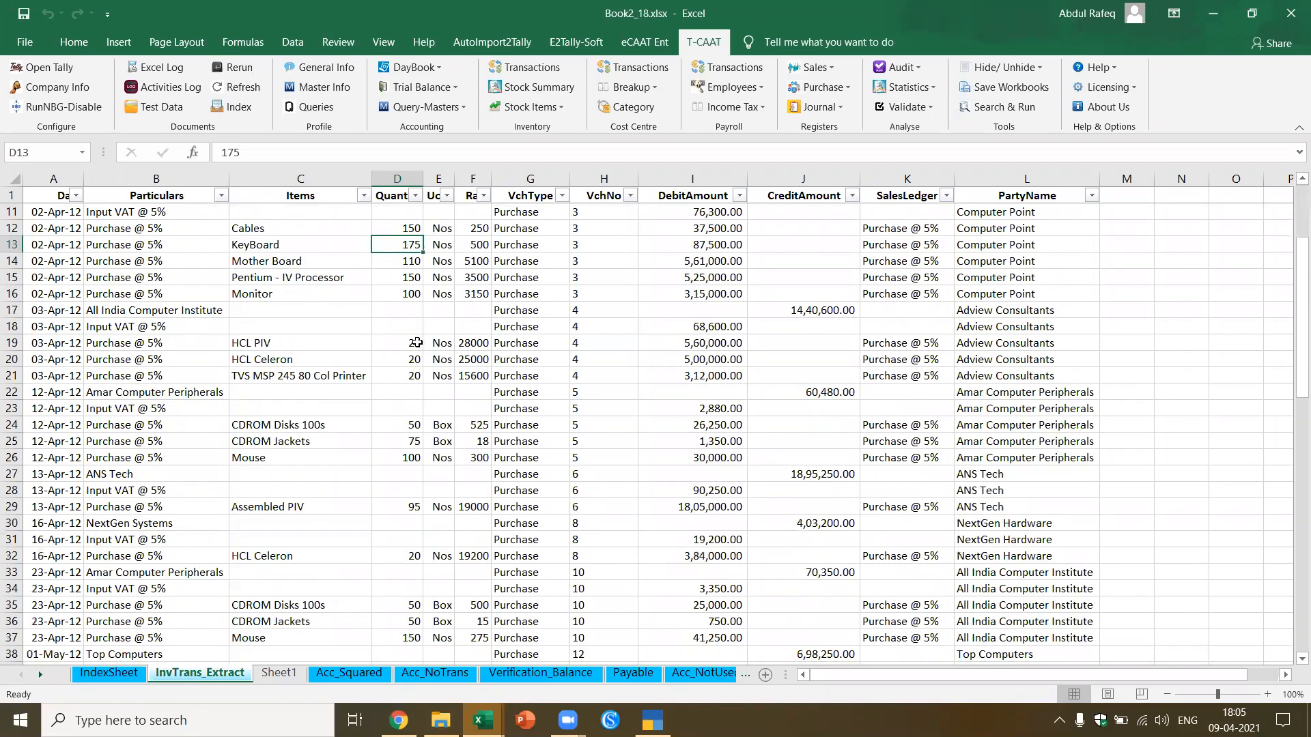
scroll(416, 343, up, 3)
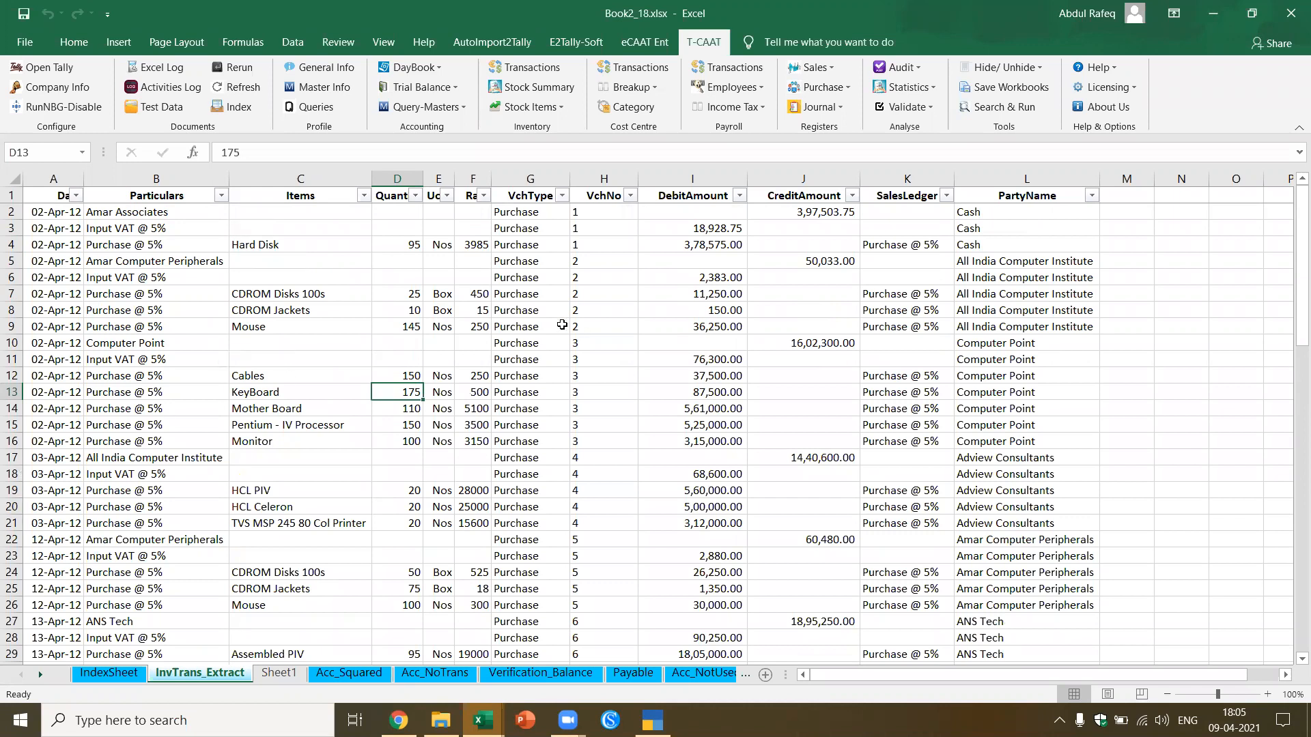
click(585, 327)
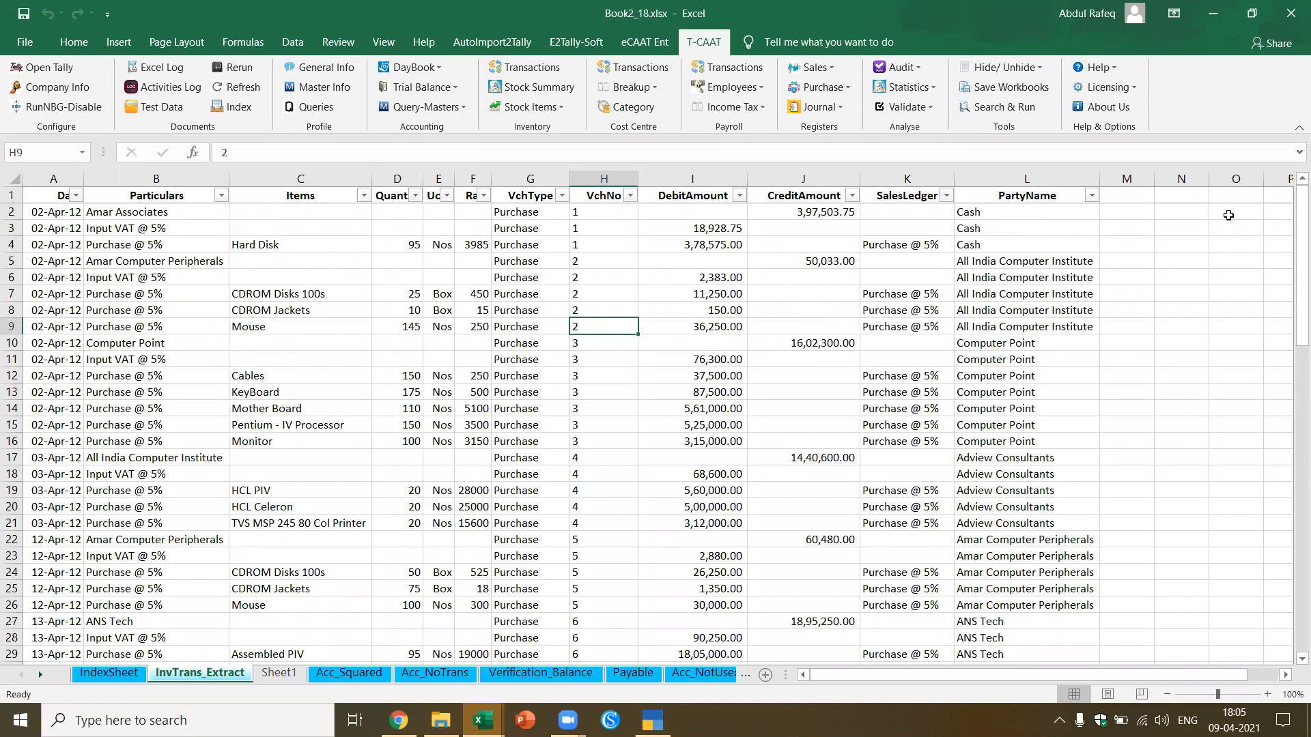
click(932, 275)
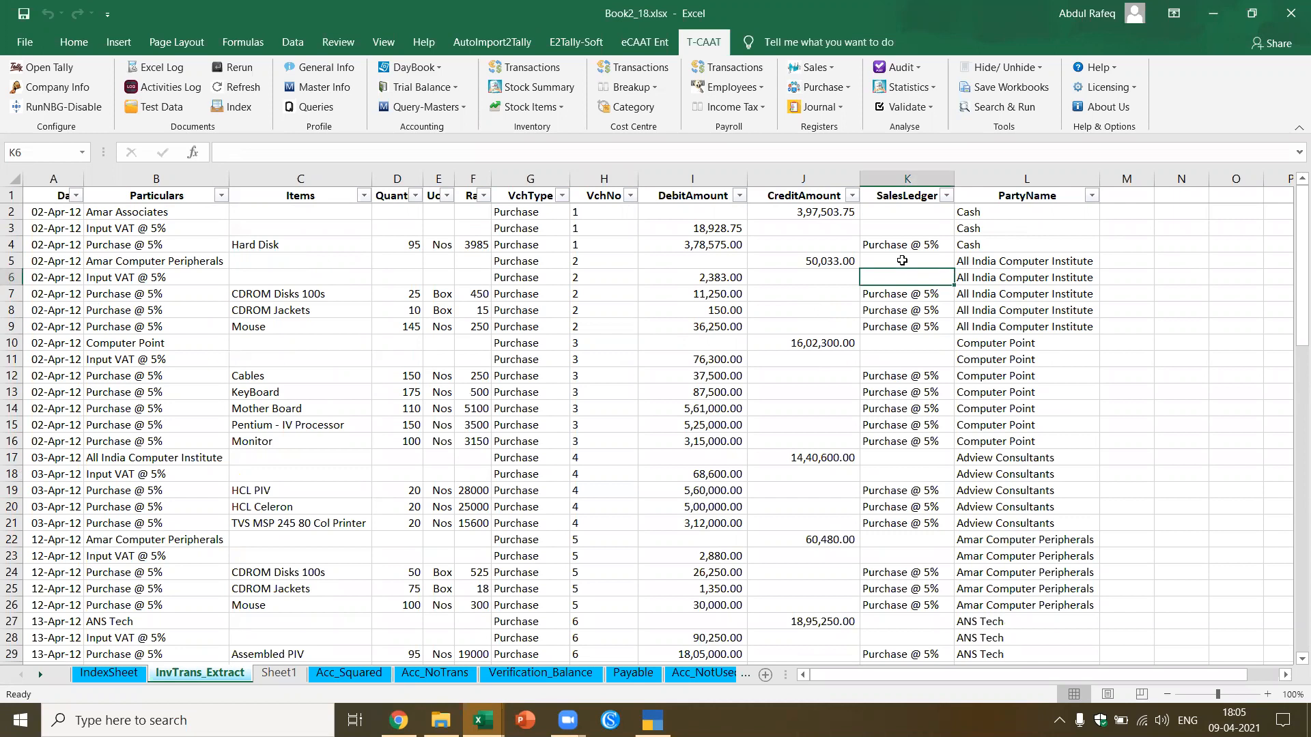